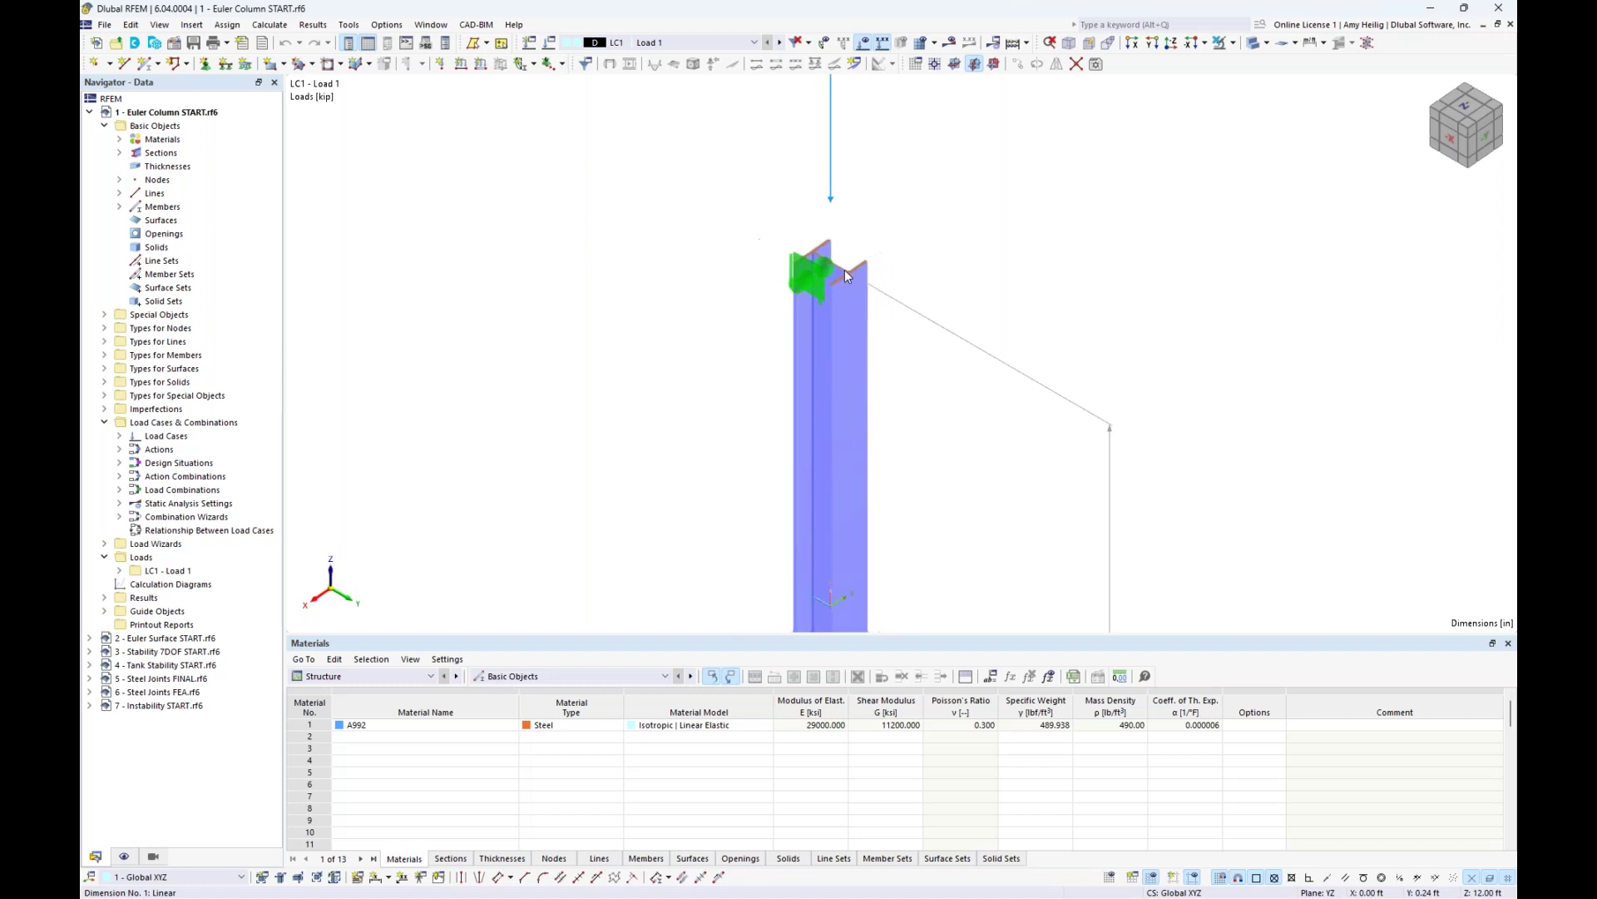
- Activate the Structure Stability add-on in the base data of the Euler column model
scroll(910, 400, up, 3)
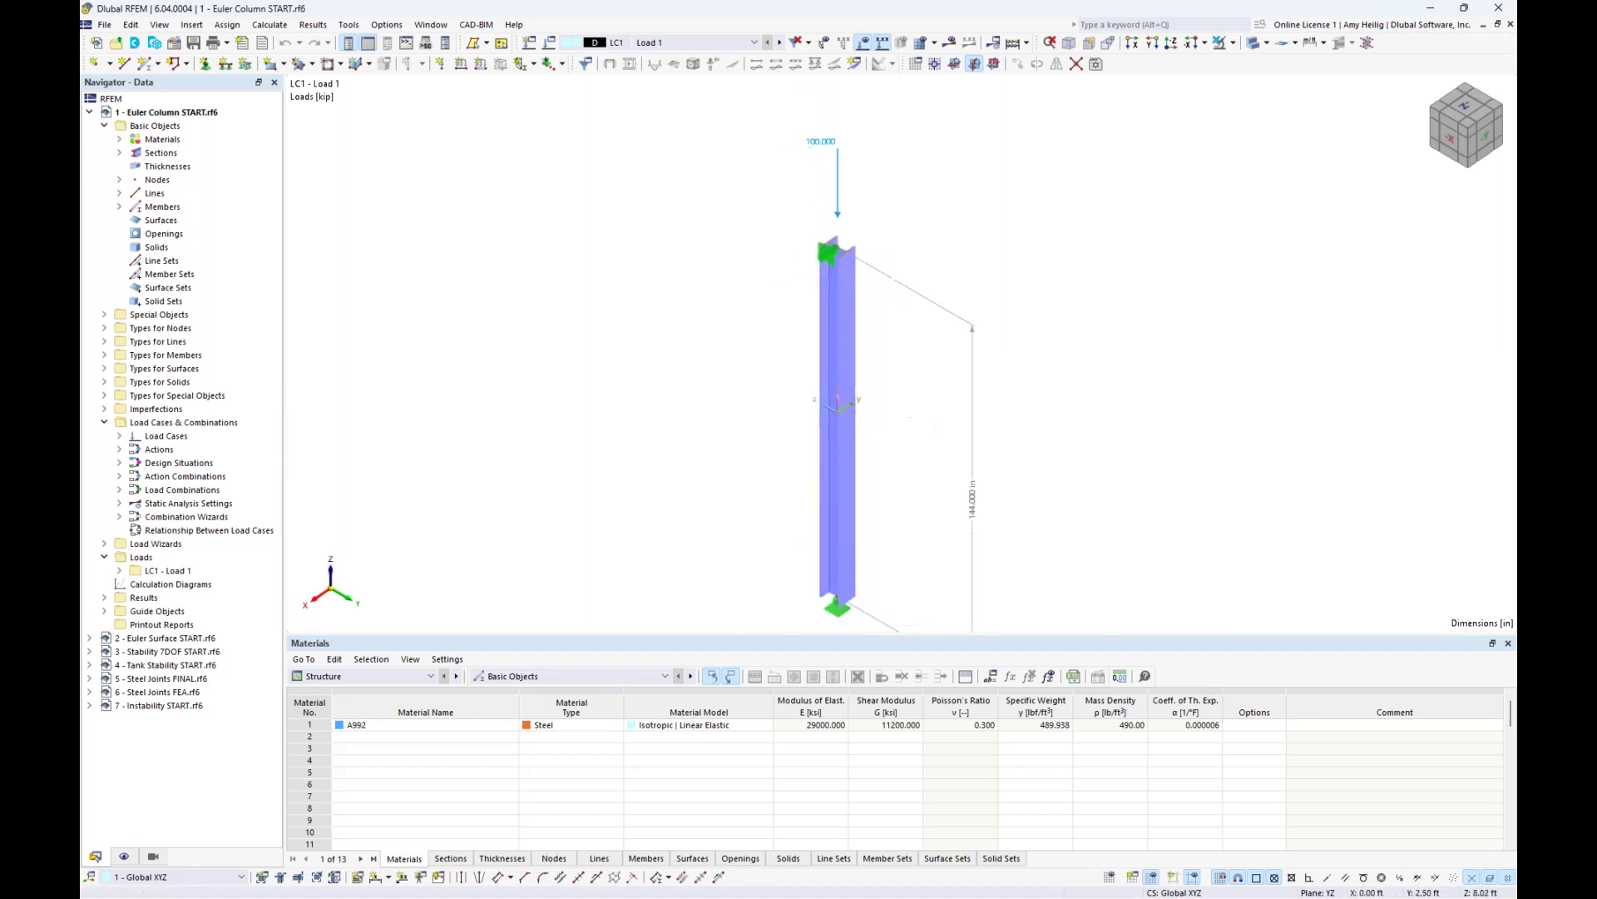
scroll(910, 362, down, 4)
middle_drag(903, 383, 822, 601)
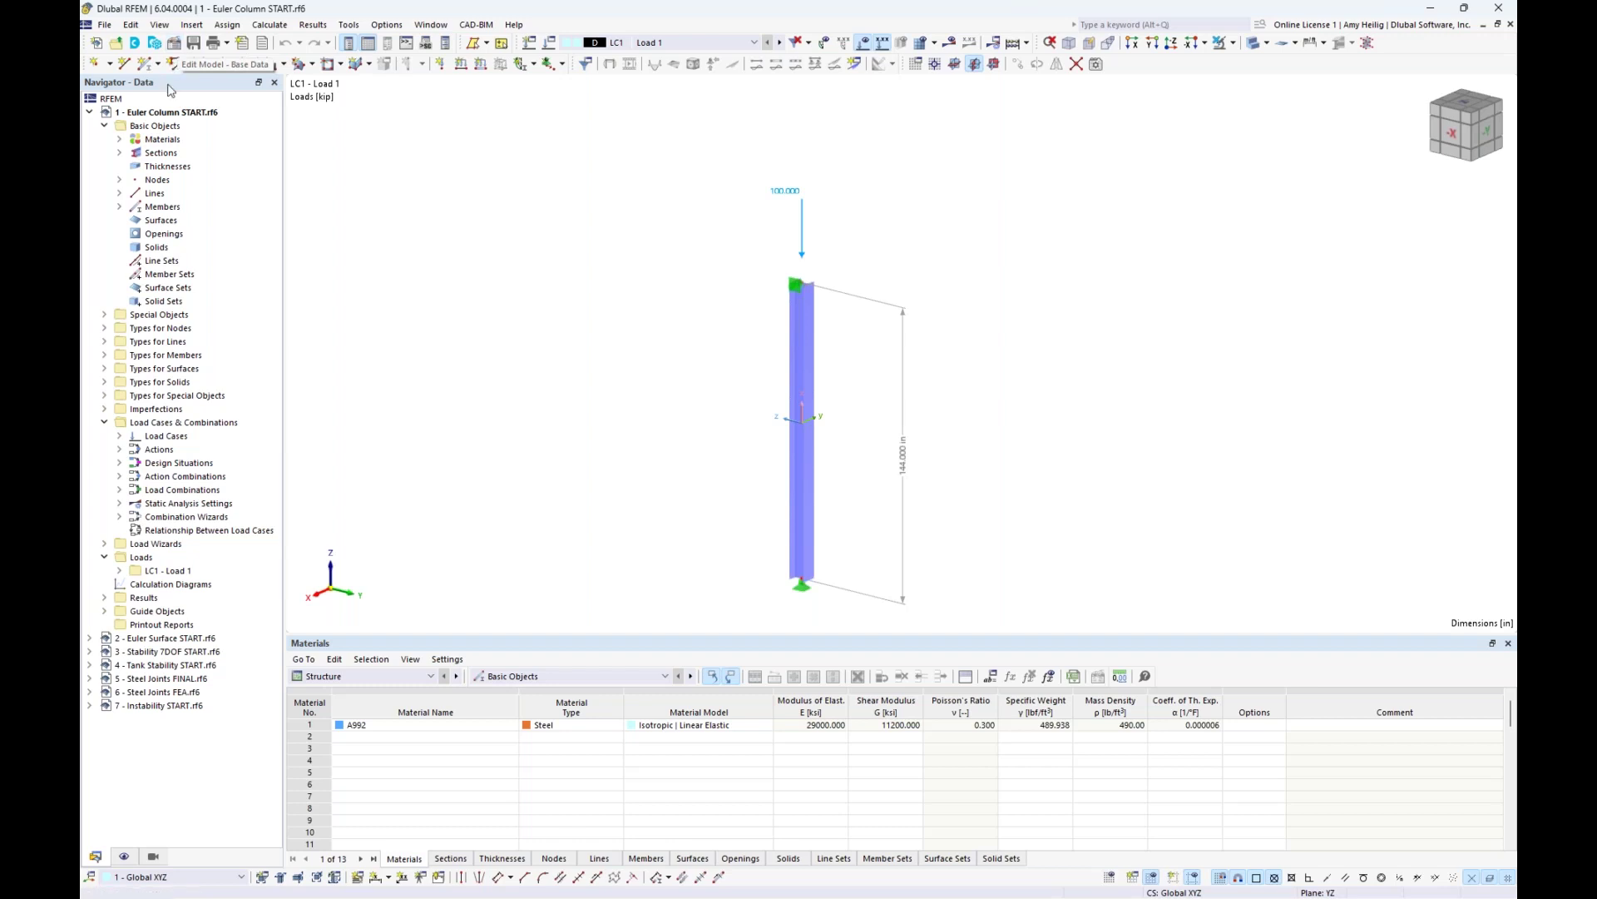
right_click(162, 119)
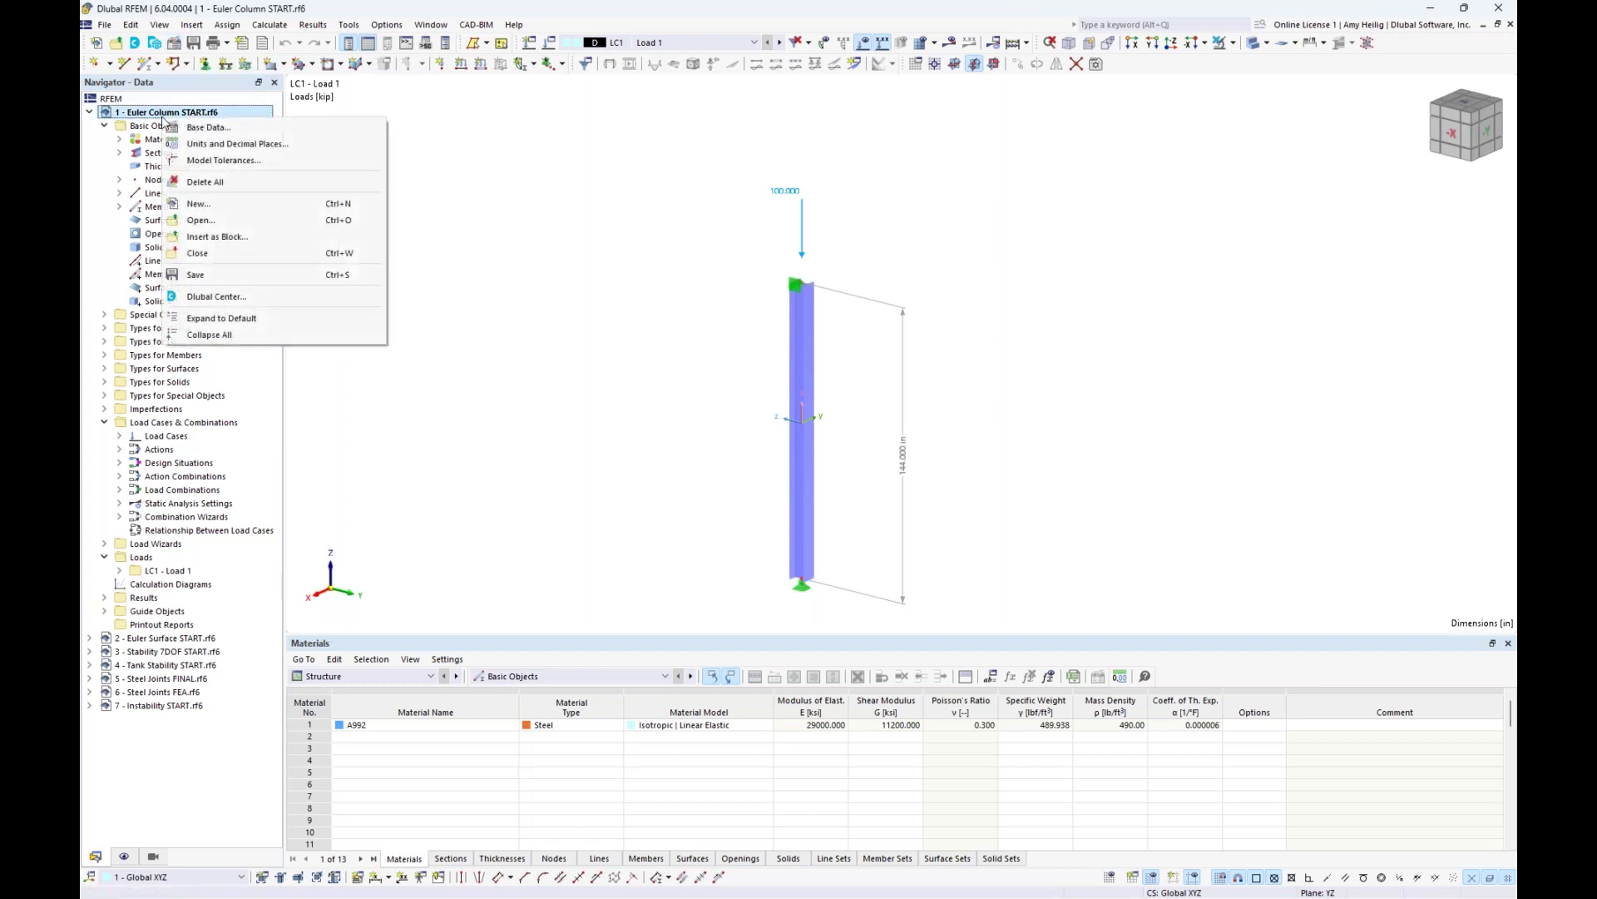
click(205, 127)
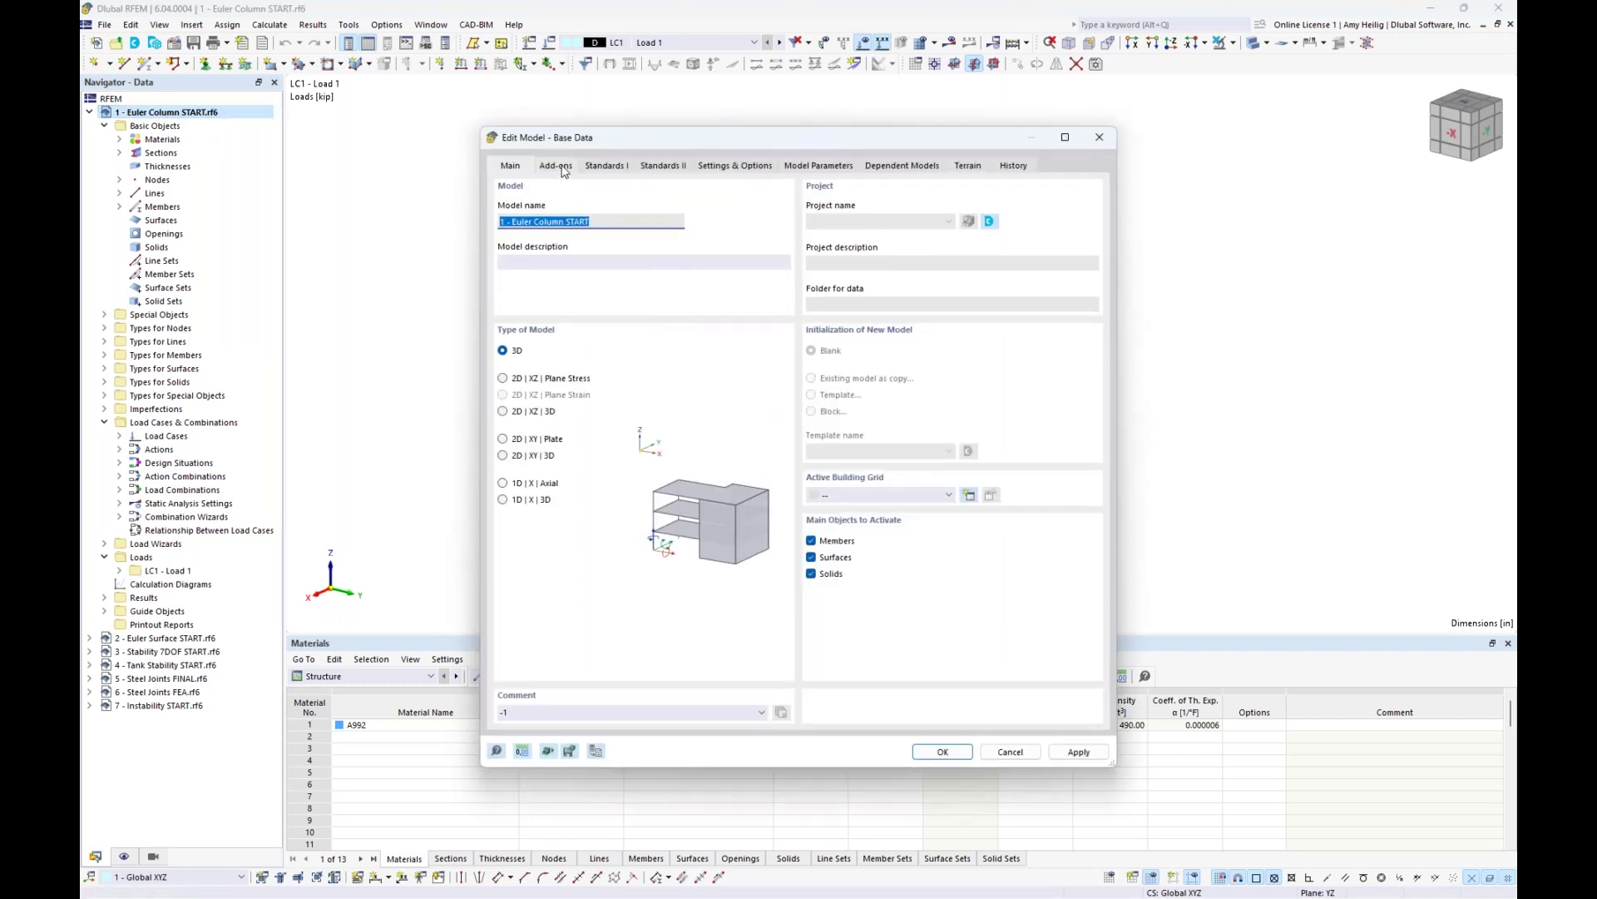
click(562, 169)
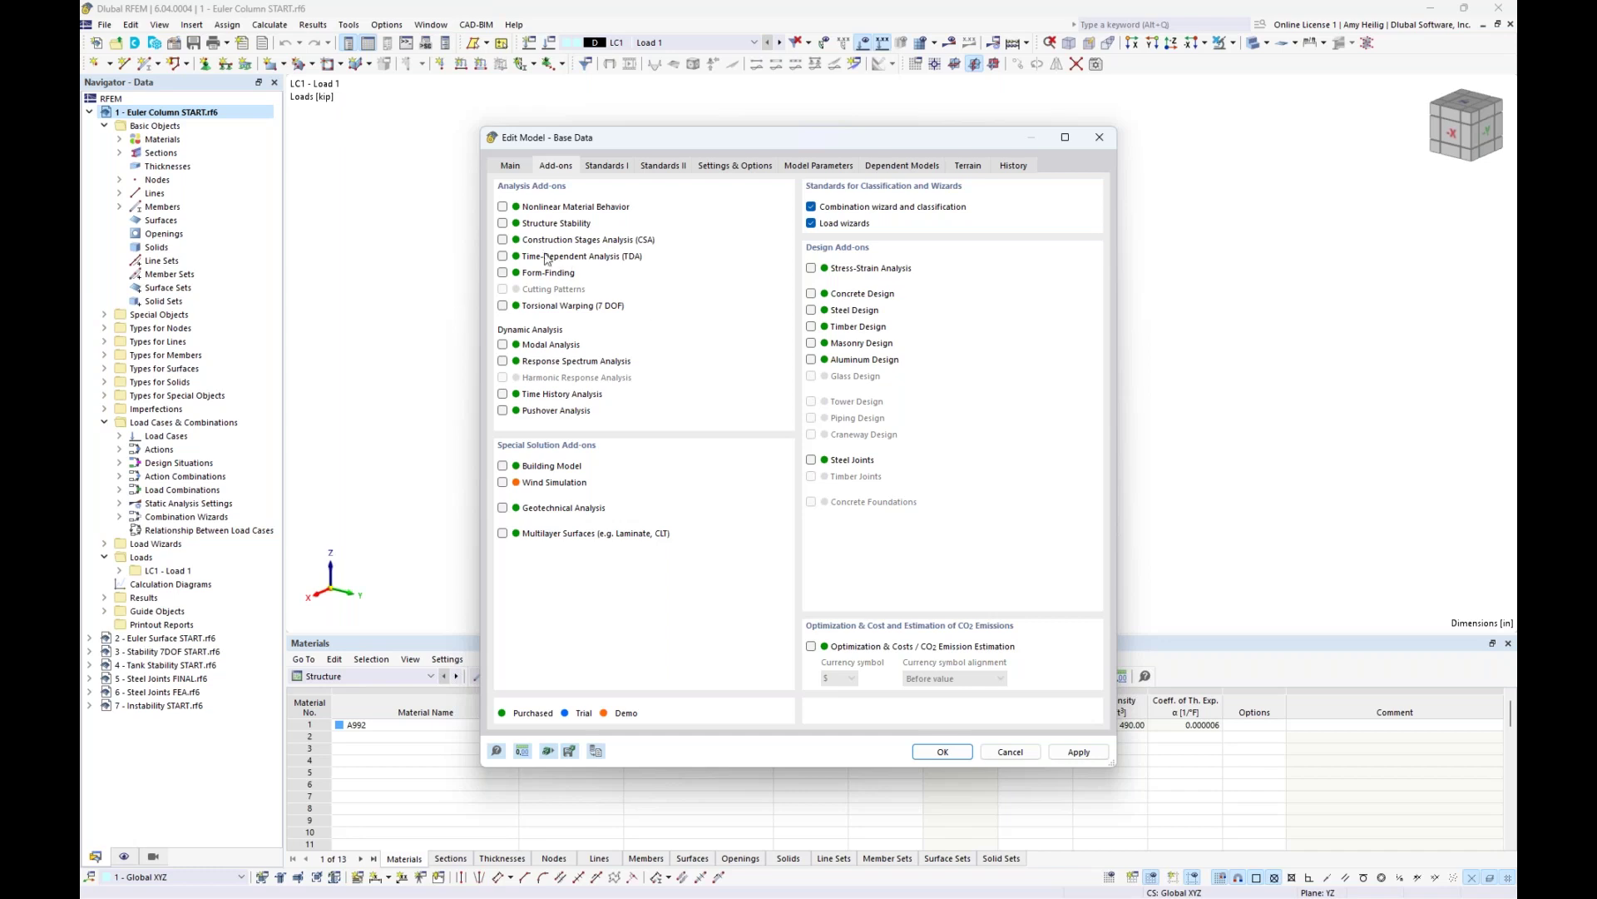
click(502, 223)
click(943, 753)
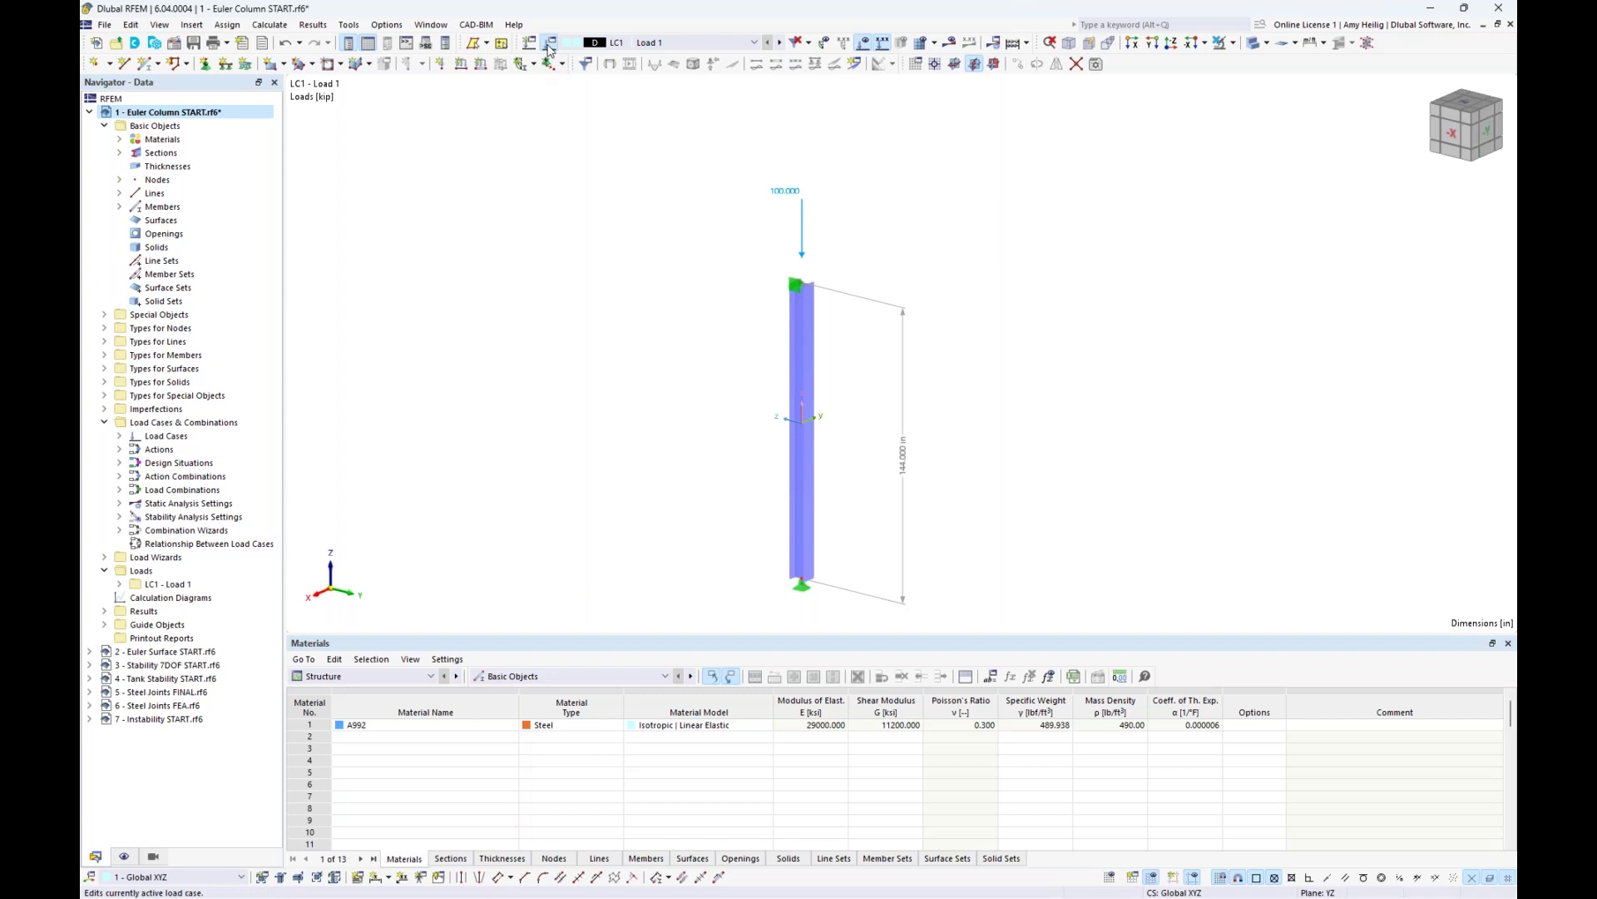
- Enable the critical load calculation with the Structure Stability add-on for load case LC1
click(550, 50)
drag(527, 141, 557, 373)
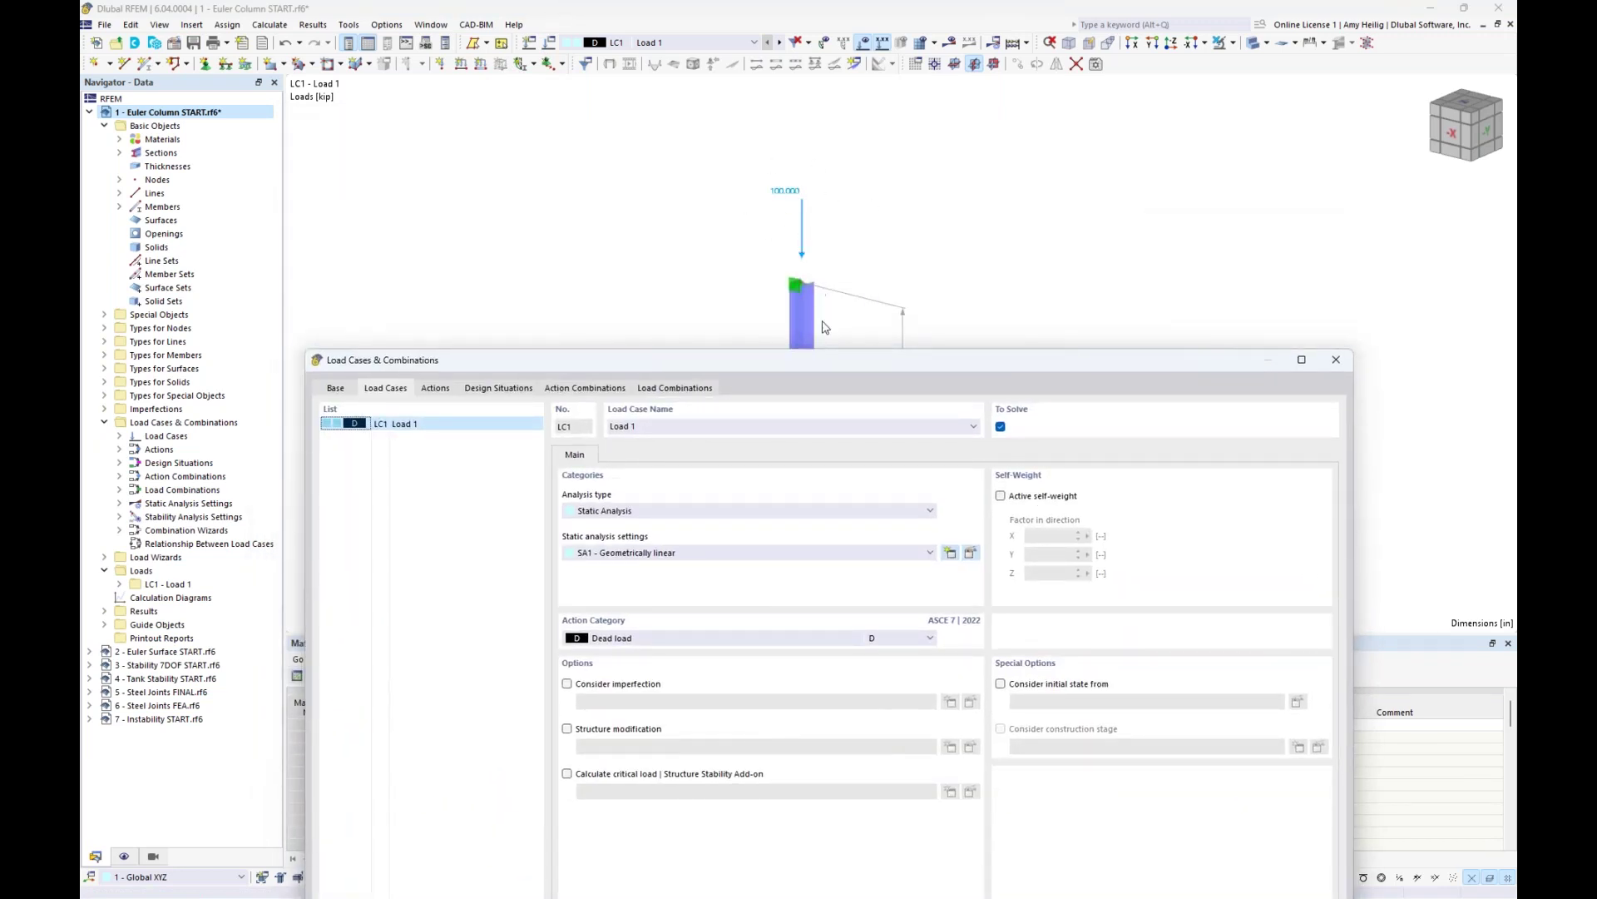
drag(827, 363, 846, 134)
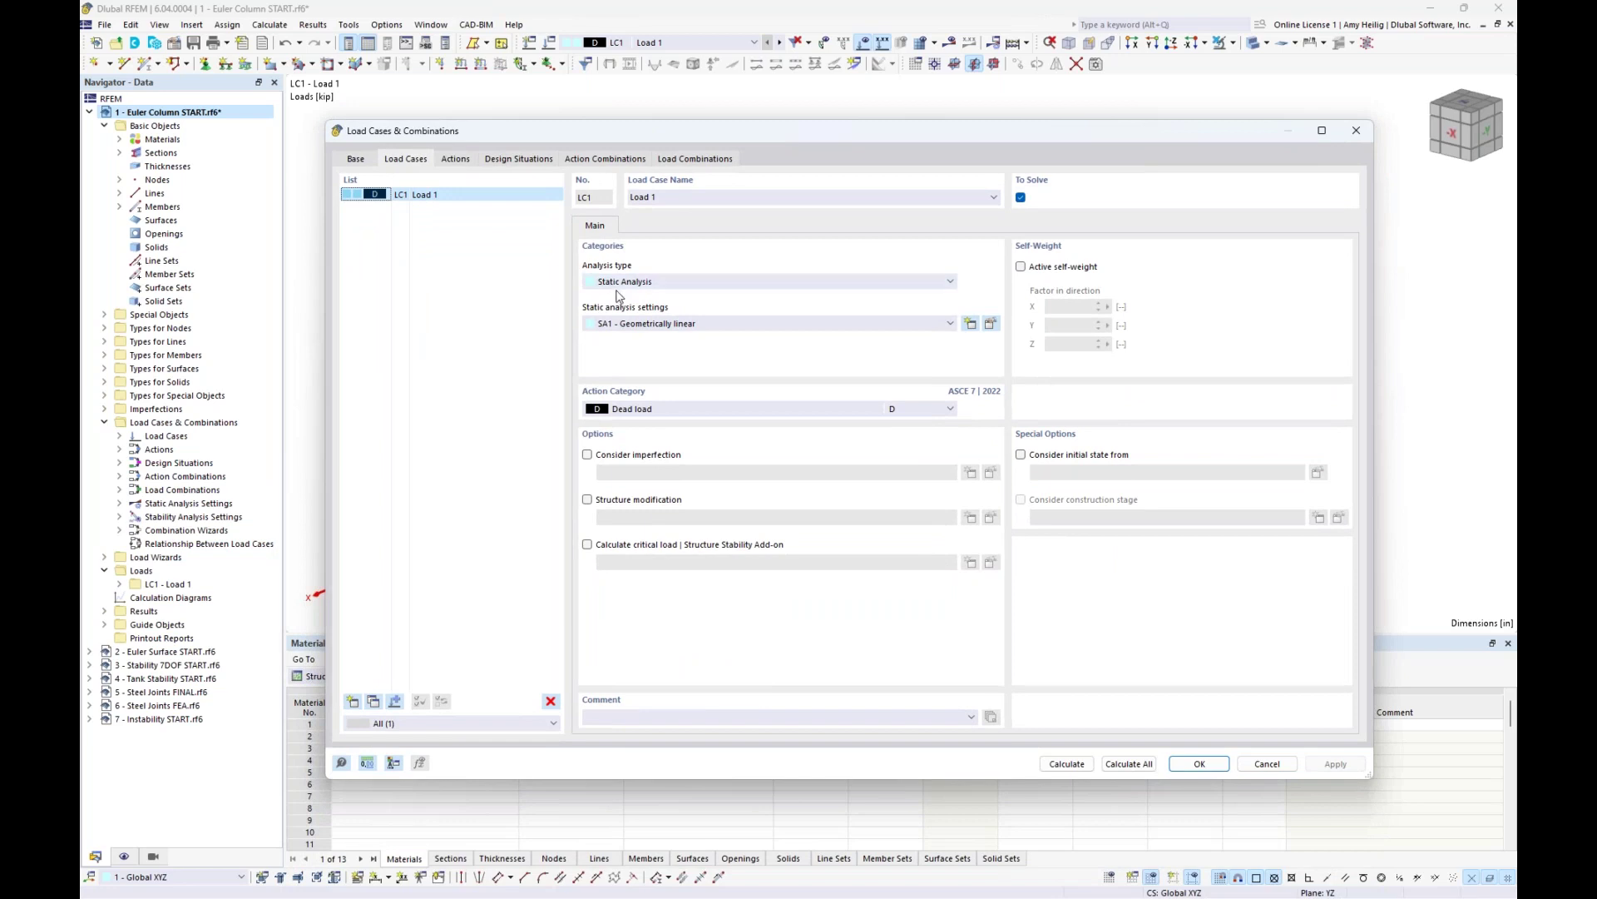
click(587, 544)
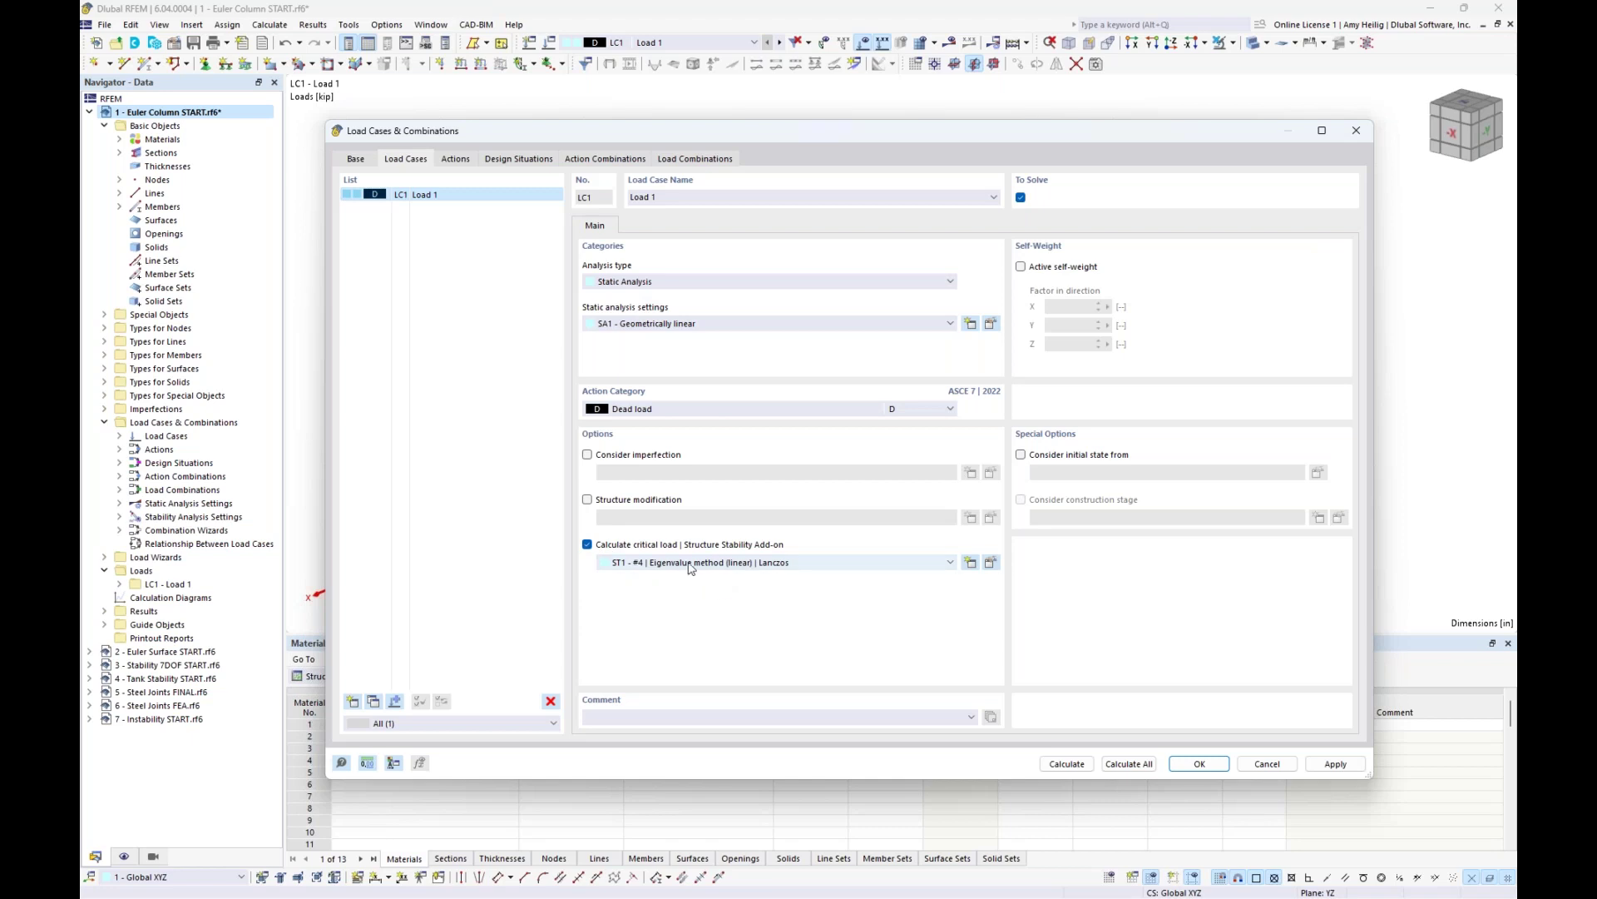
- Examine the stability analysis type and number of lowest eigenvalues in settings ST1 and ST2, keeping ST1 for LC1
click(991, 564)
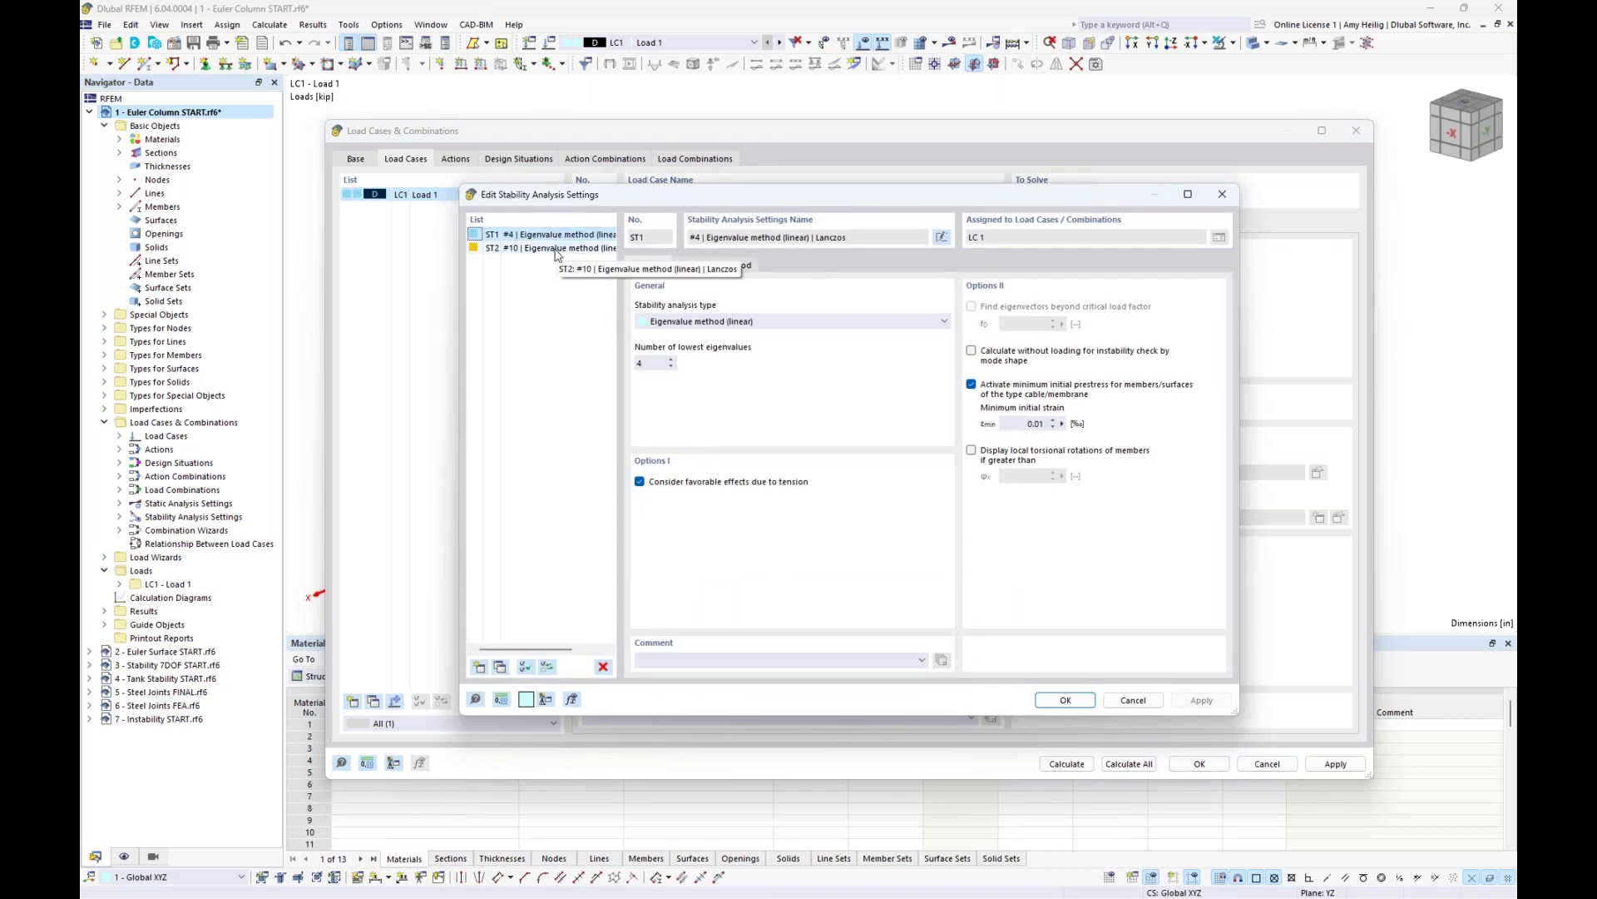
click(728, 324)
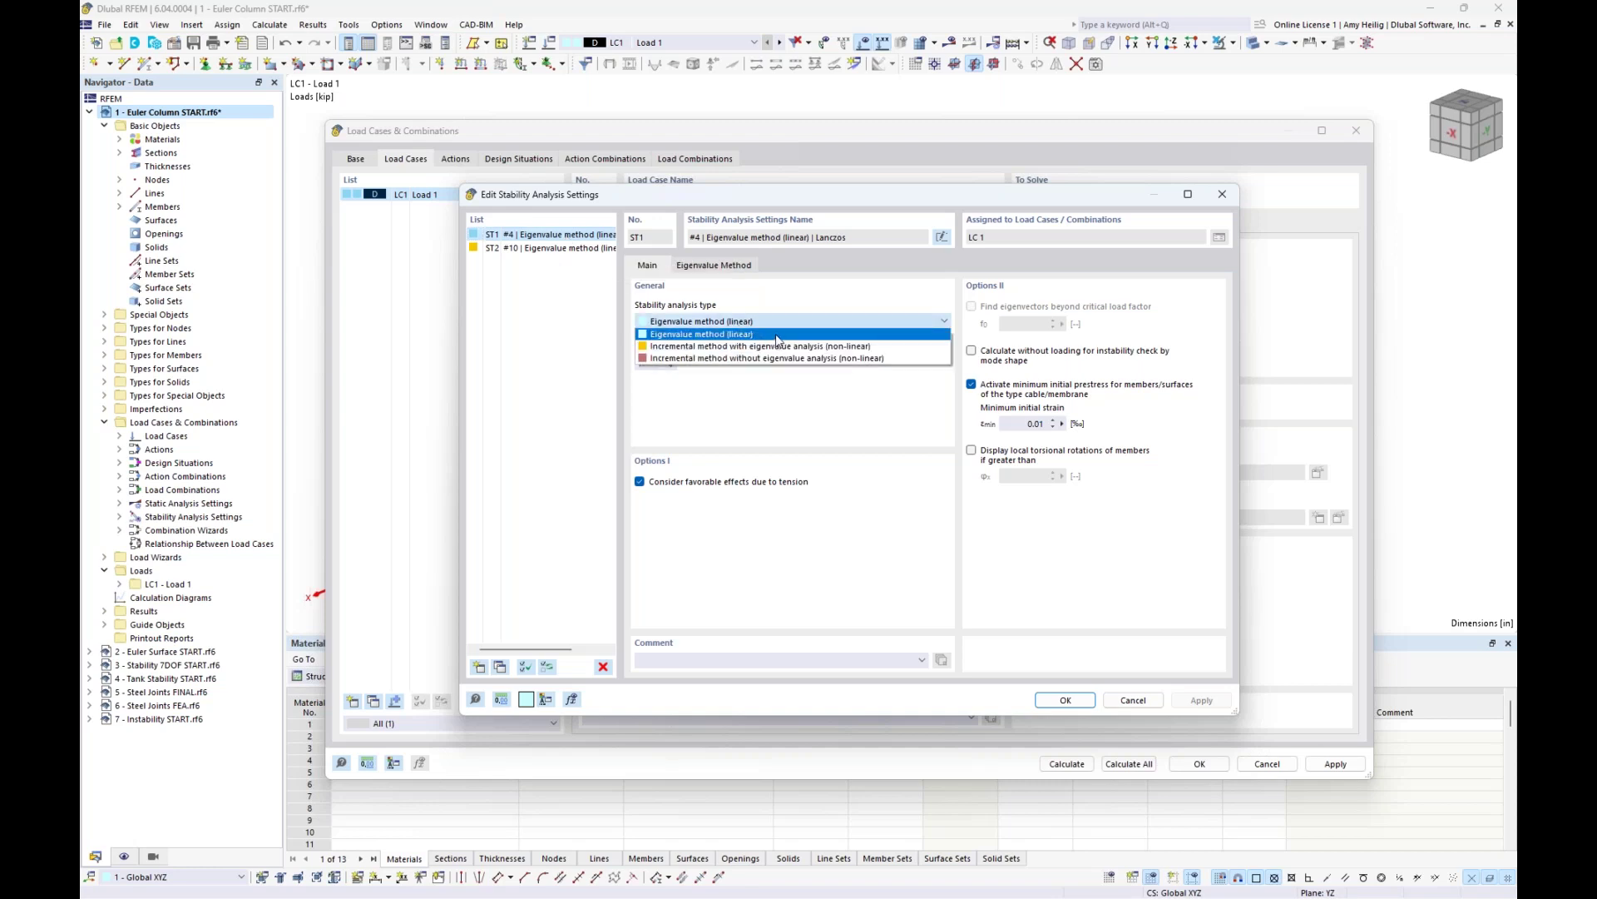
click(811, 304)
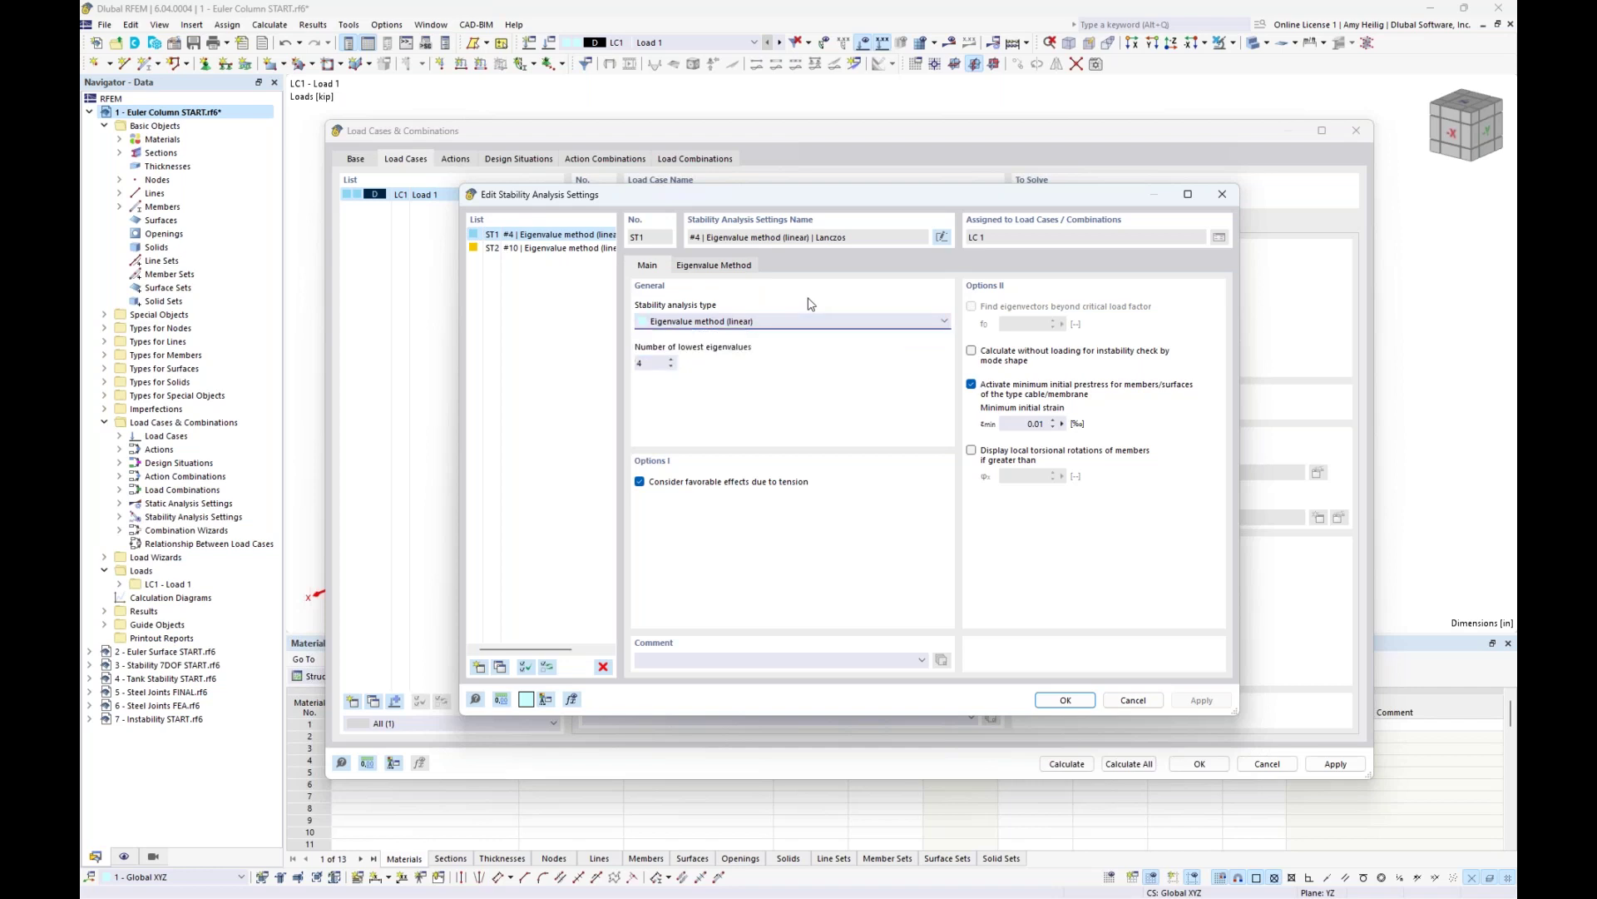
click(653, 364)
click(653, 363)
click(570, 249)
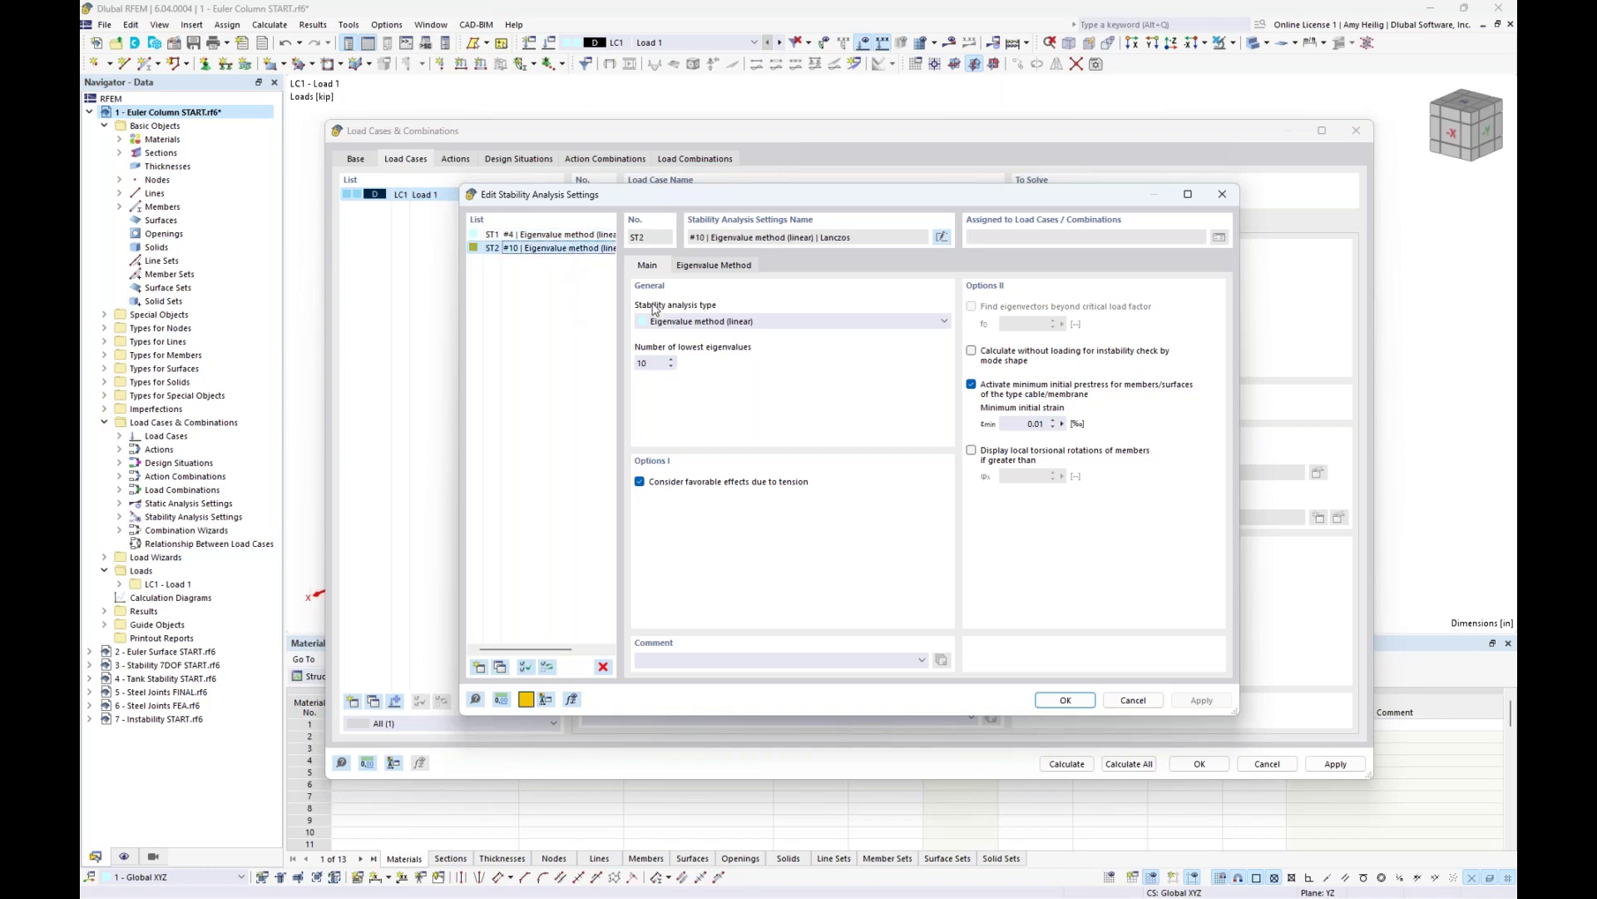
click(661, 363)
click(577, 236)
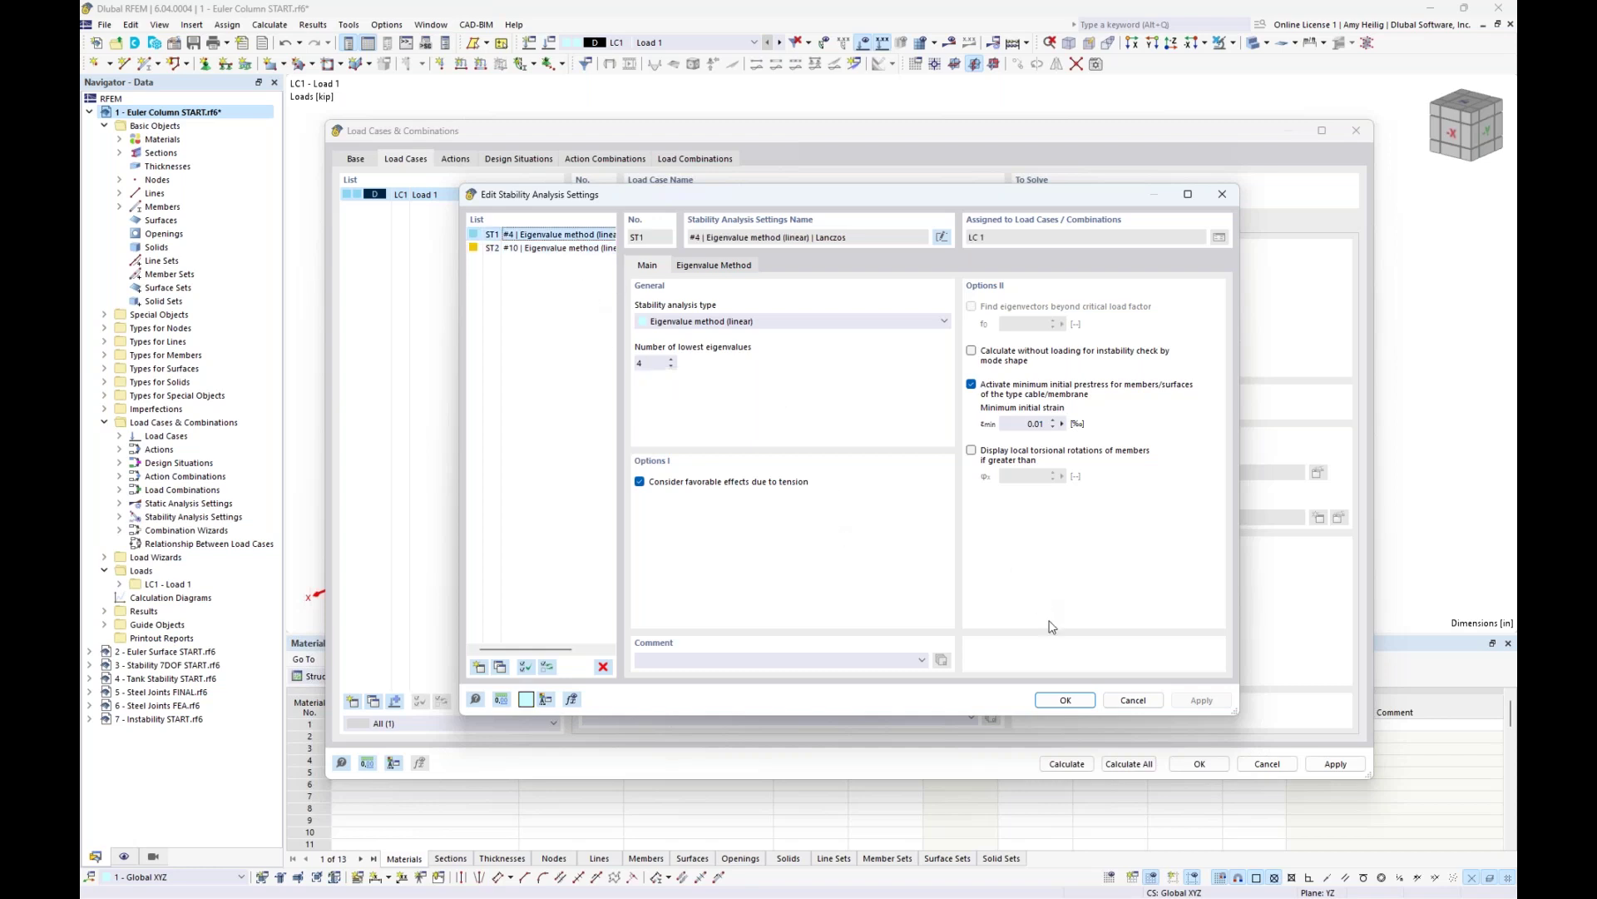
click(1064, 700)
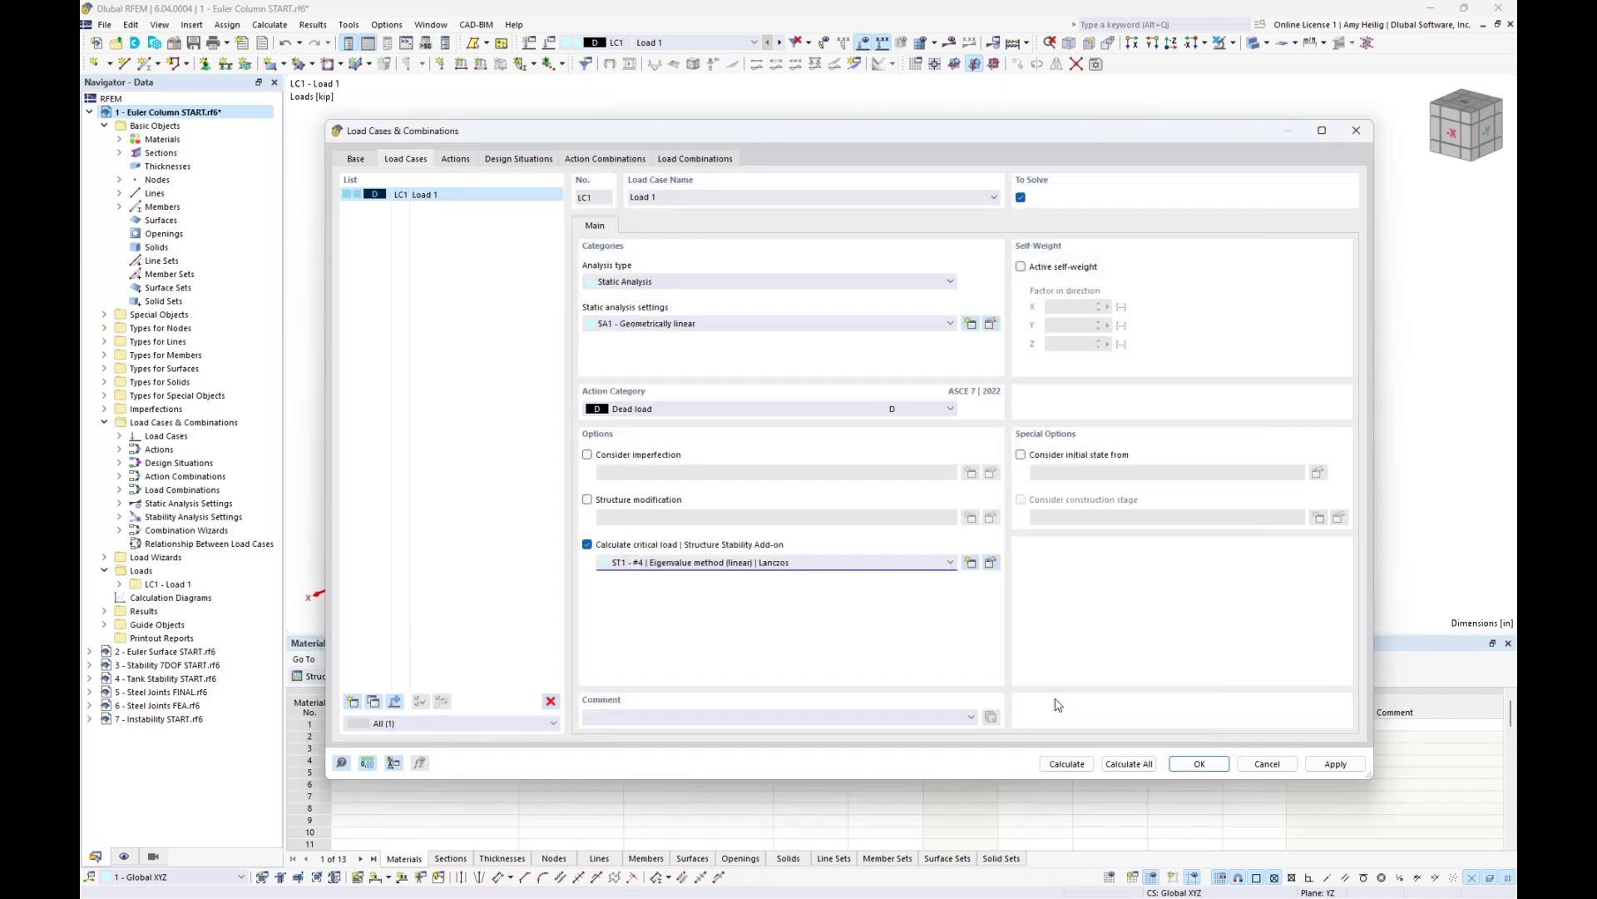
- Calculate load case LC1 and display its Stability Analysis results
click(1066, 763)
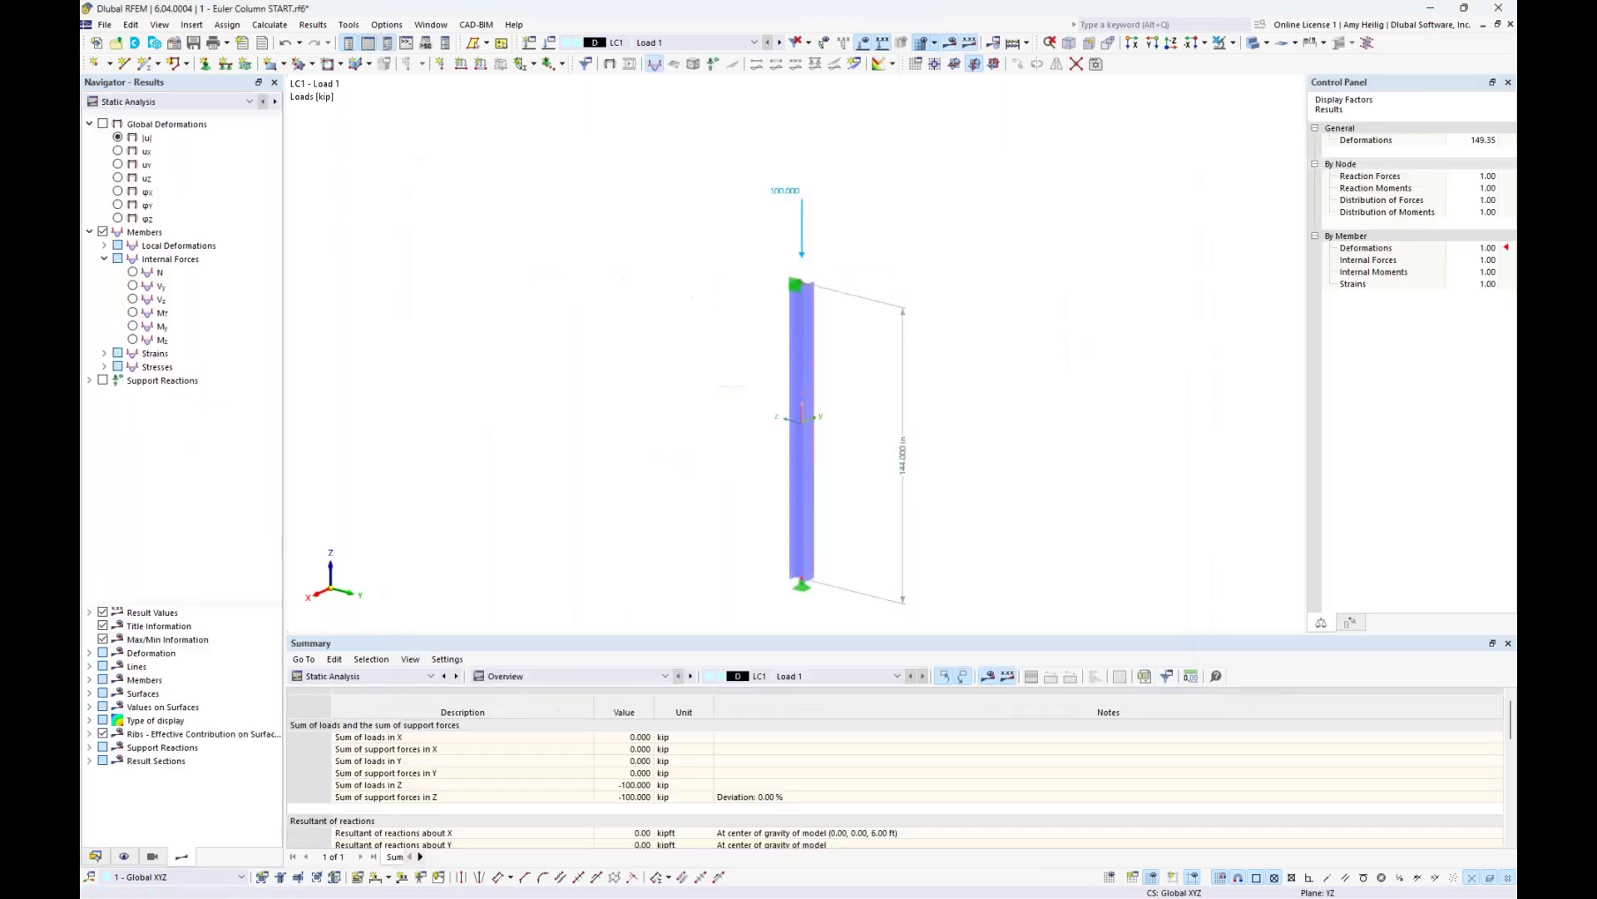
click(191, 101)
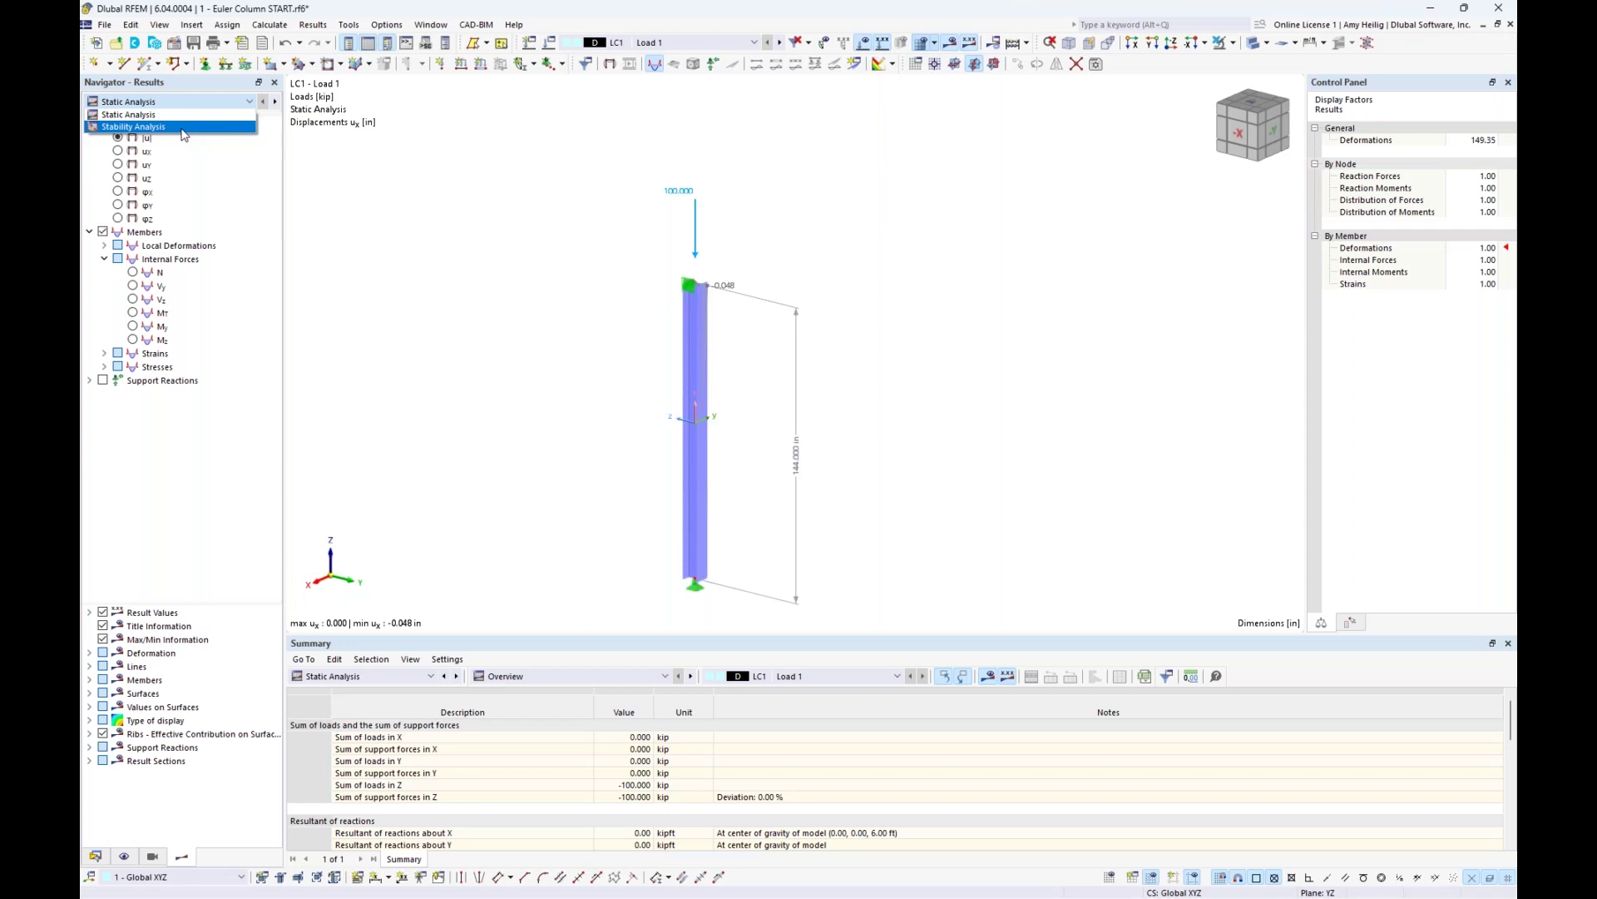
click(183, 128)
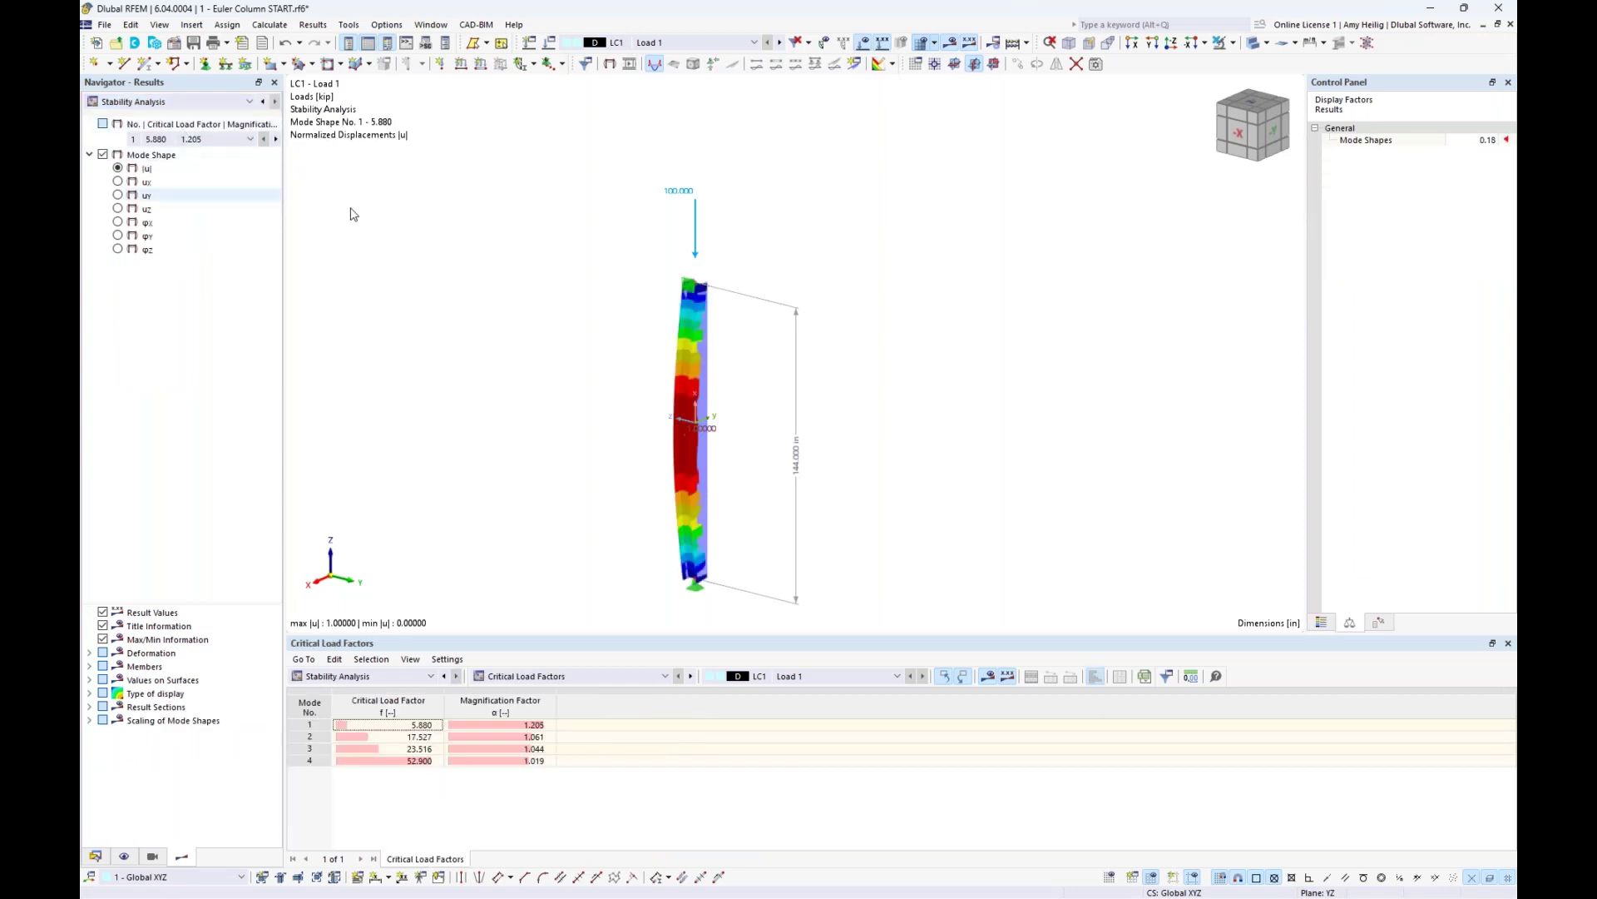
- Examine the critical load factor and buckled shape of mode 1 on the column, enlarging the results table
middle_drag(838, 475, 887, 417)
scroll(887, 416, up, 1)
drag(643, 637, 660, 592)
click(411, 685)
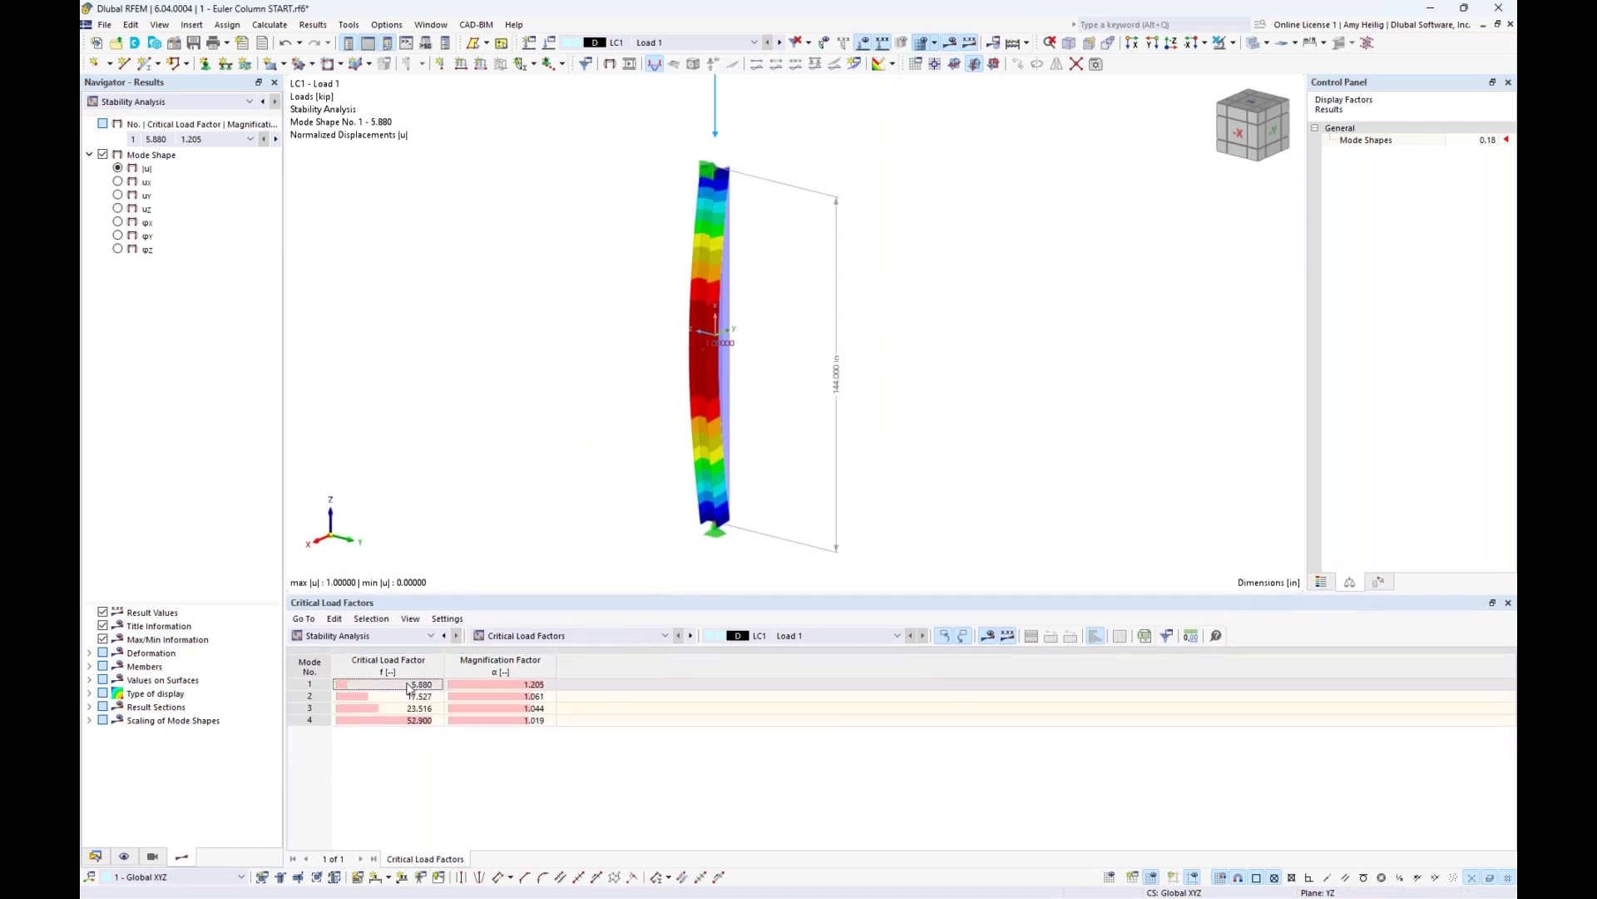
click(409, 686)
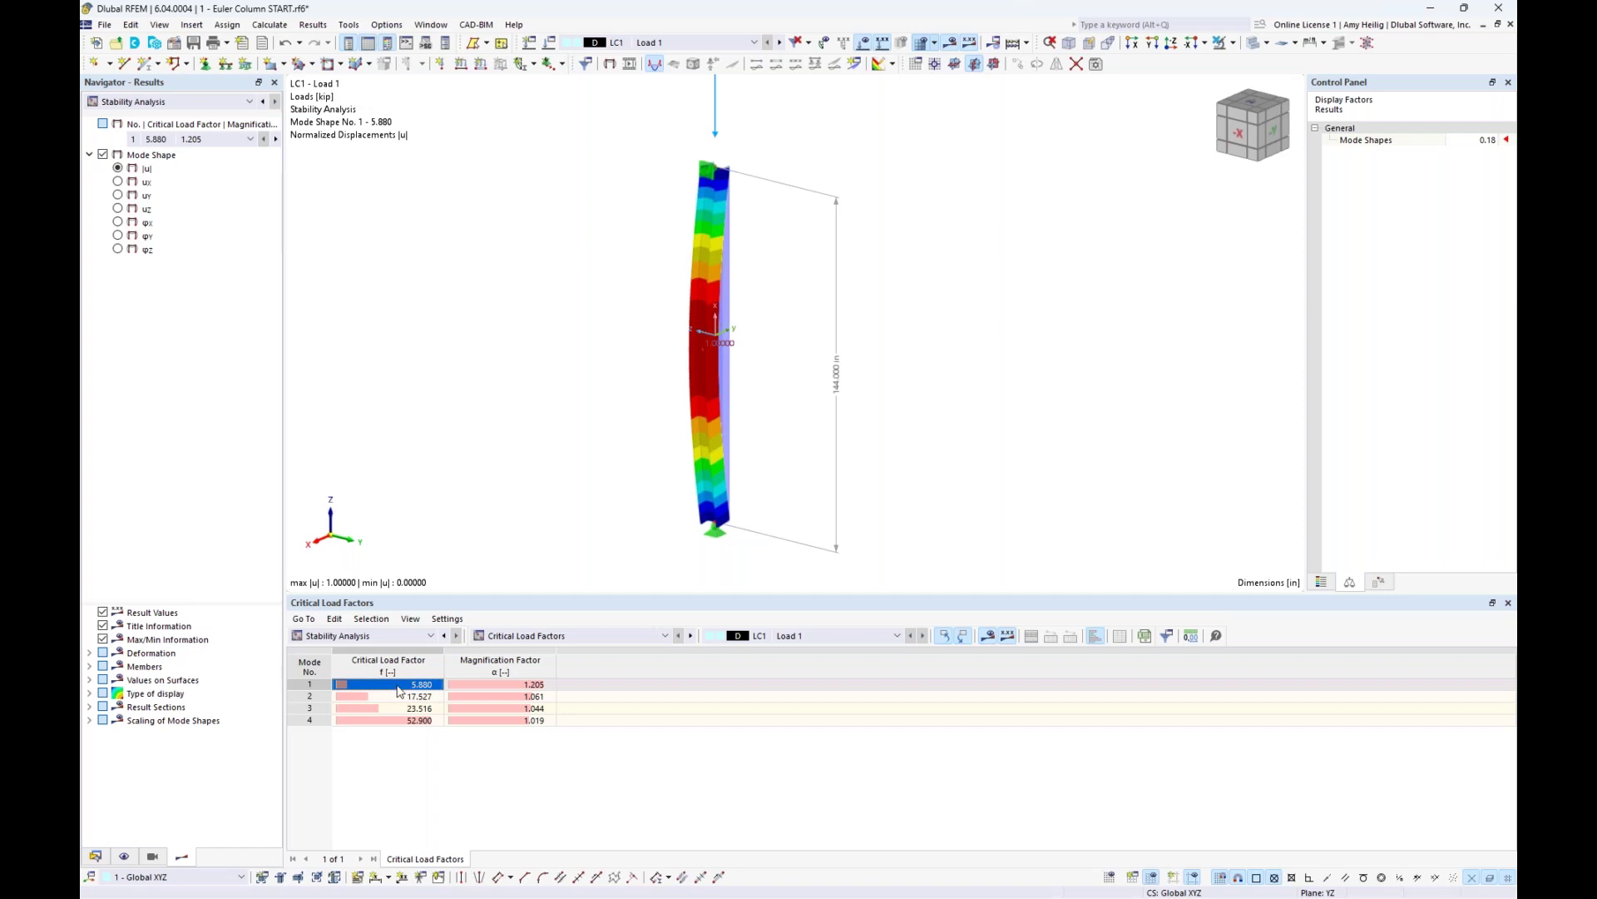
middle_drag(607, 378, 606, 417)
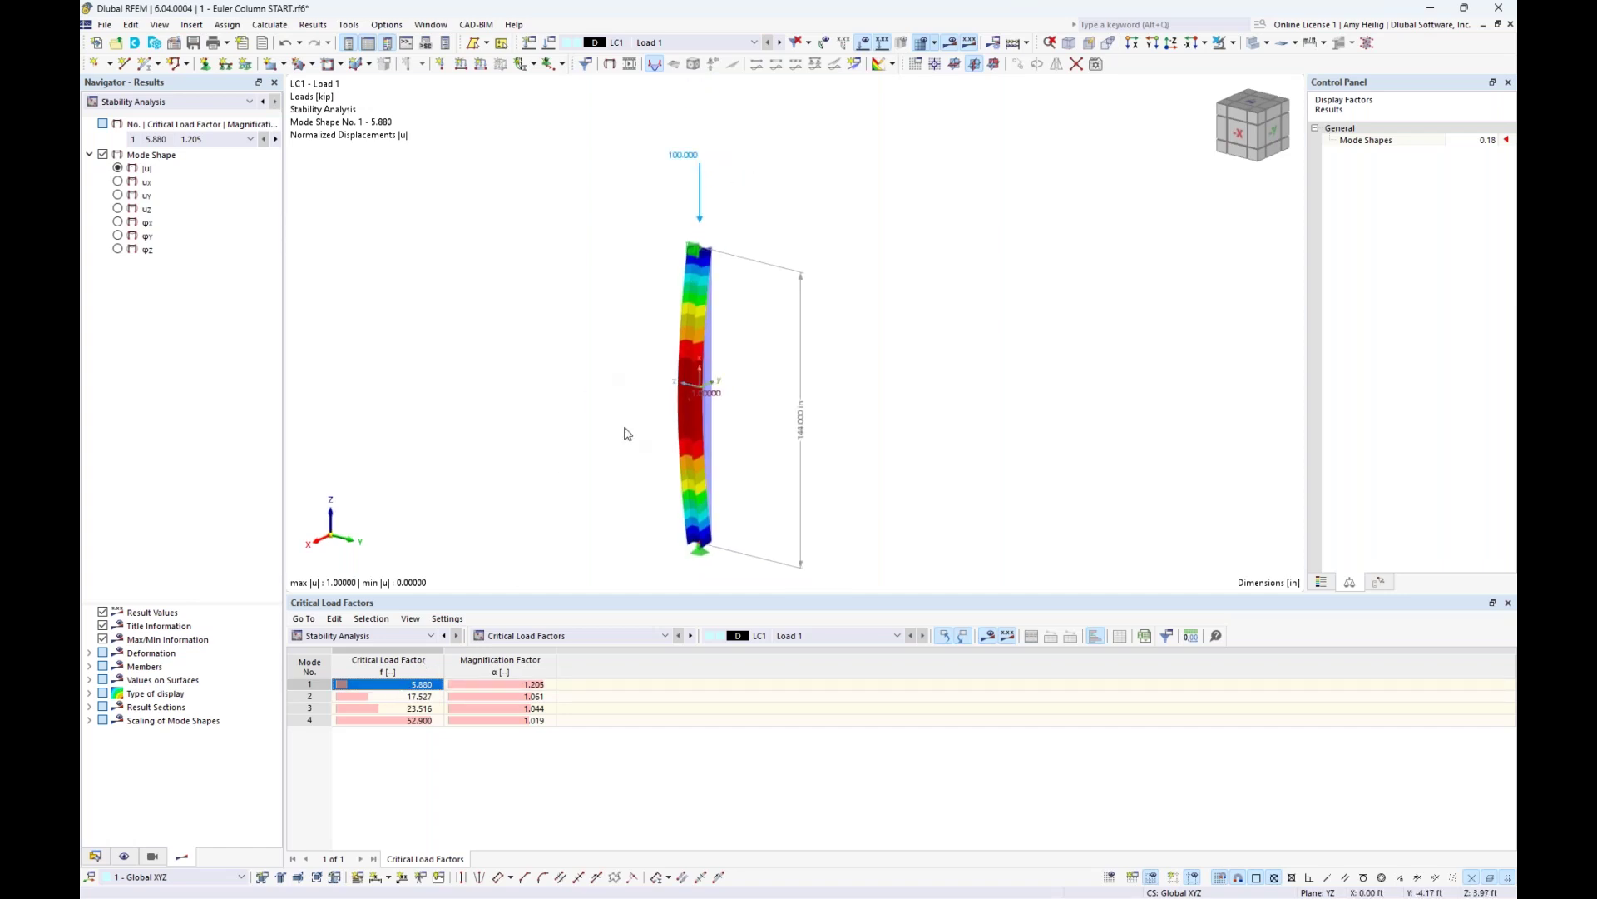
key(ctrl+2)
ctrl+middle_drag(641, 432, 721, 430)
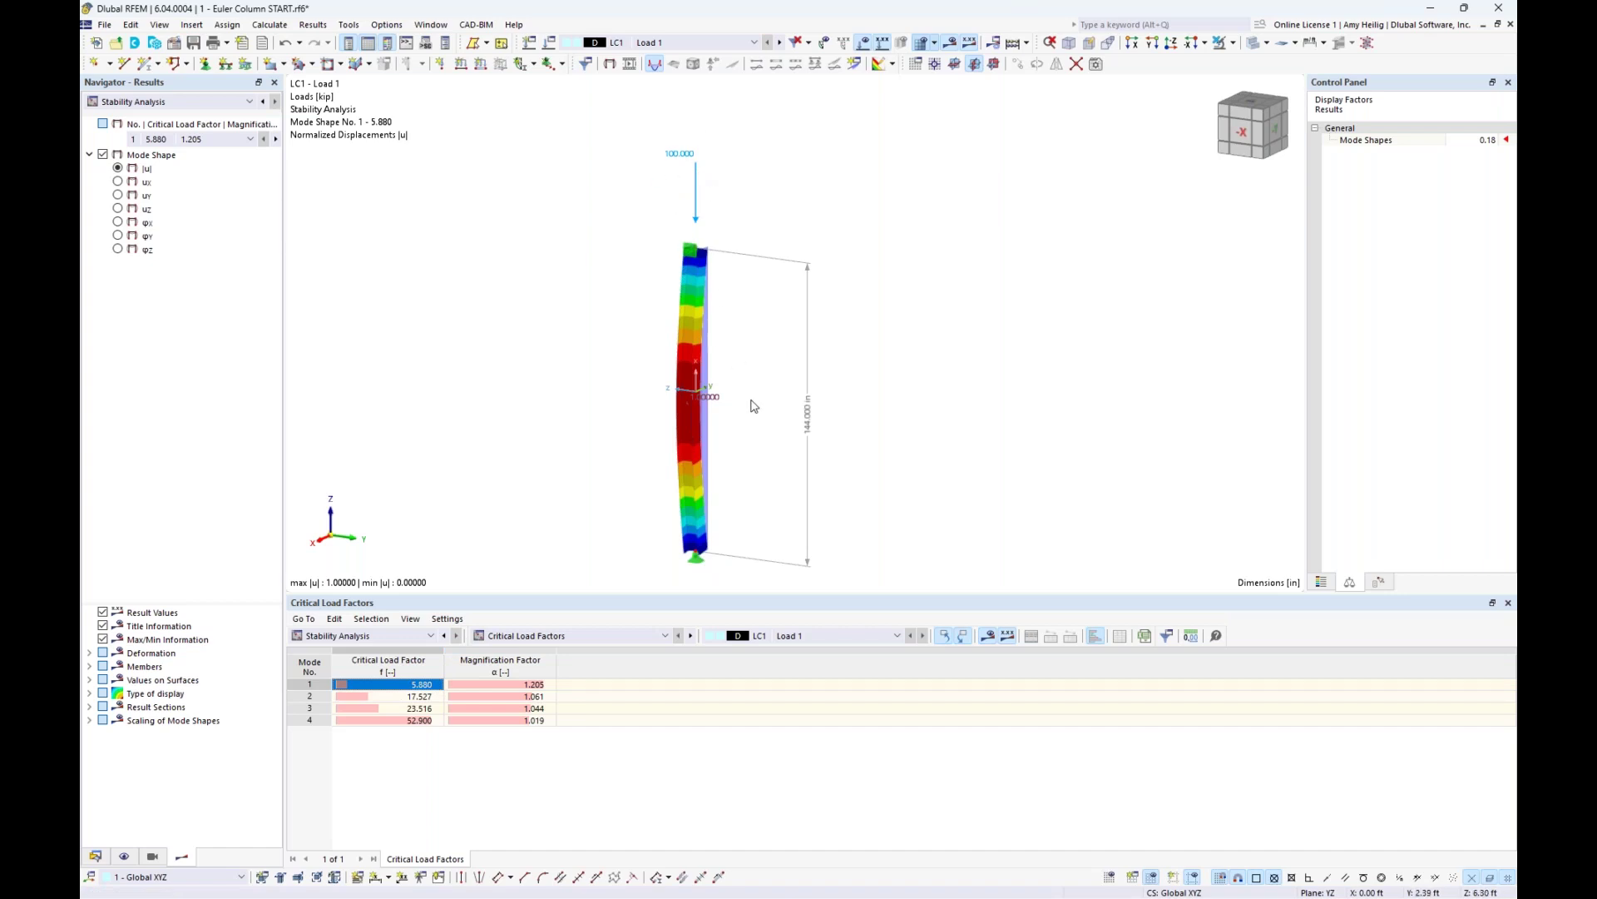
middle_drag(752, 432, 740, 427)
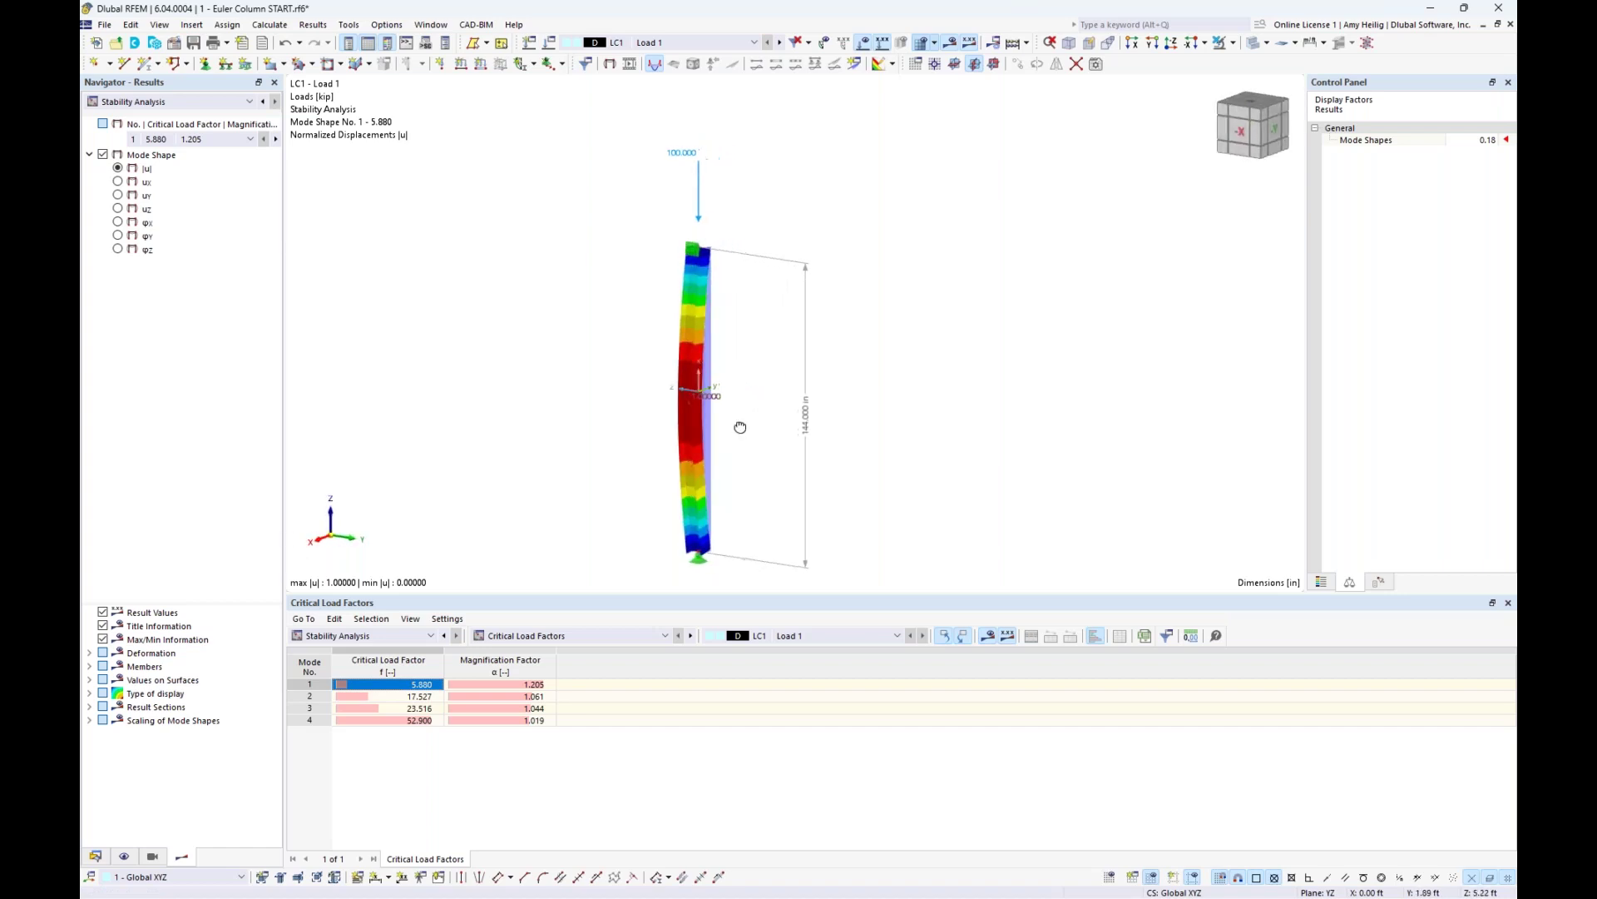
- Display the buckled shape of mode 2, and switch to the Euler Column Example slide to compare the critical loads
click(415, 697)
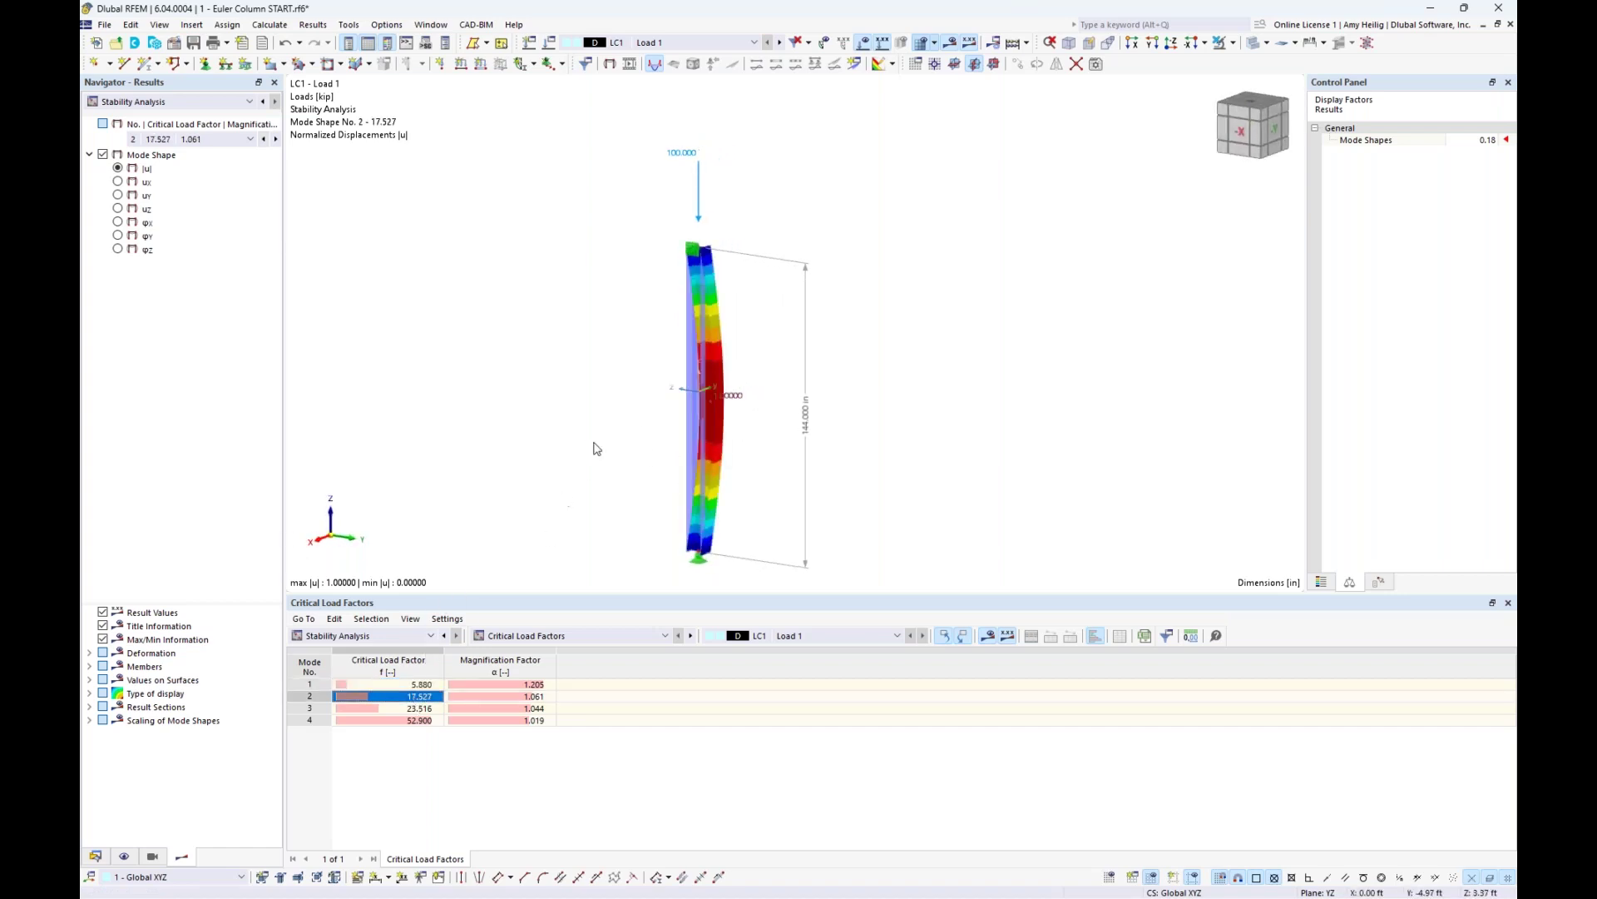
mouse_move(594, 449)
middle_down()
mouse_move(639, 424)
mouse_move(581, 444)
middle_up()
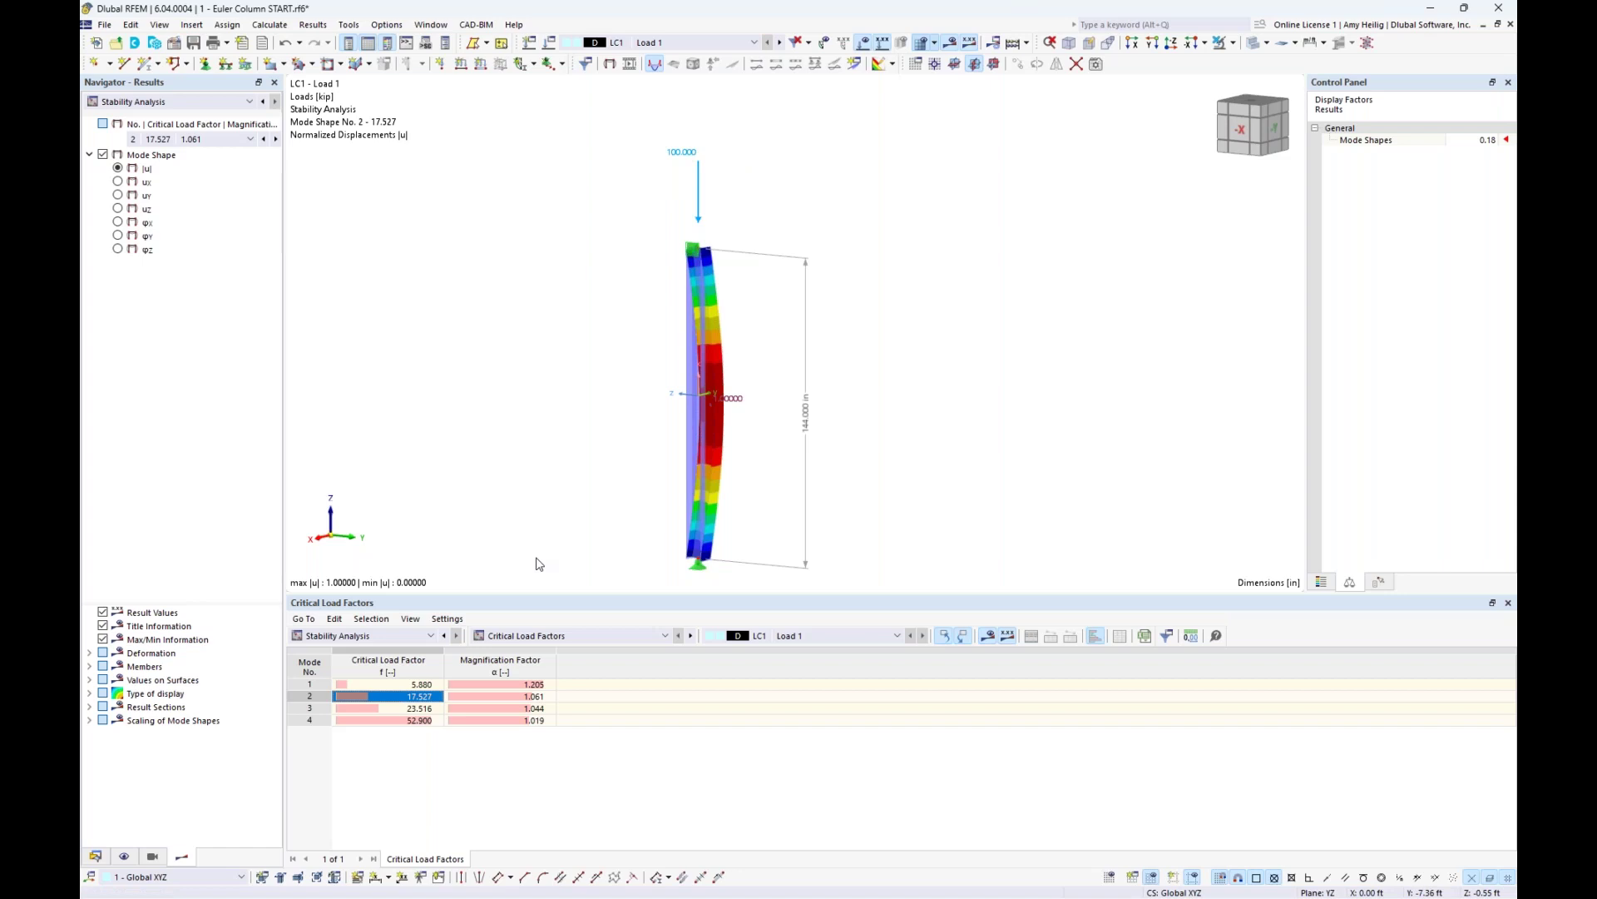
key(super+Tab)
click(808, 324)
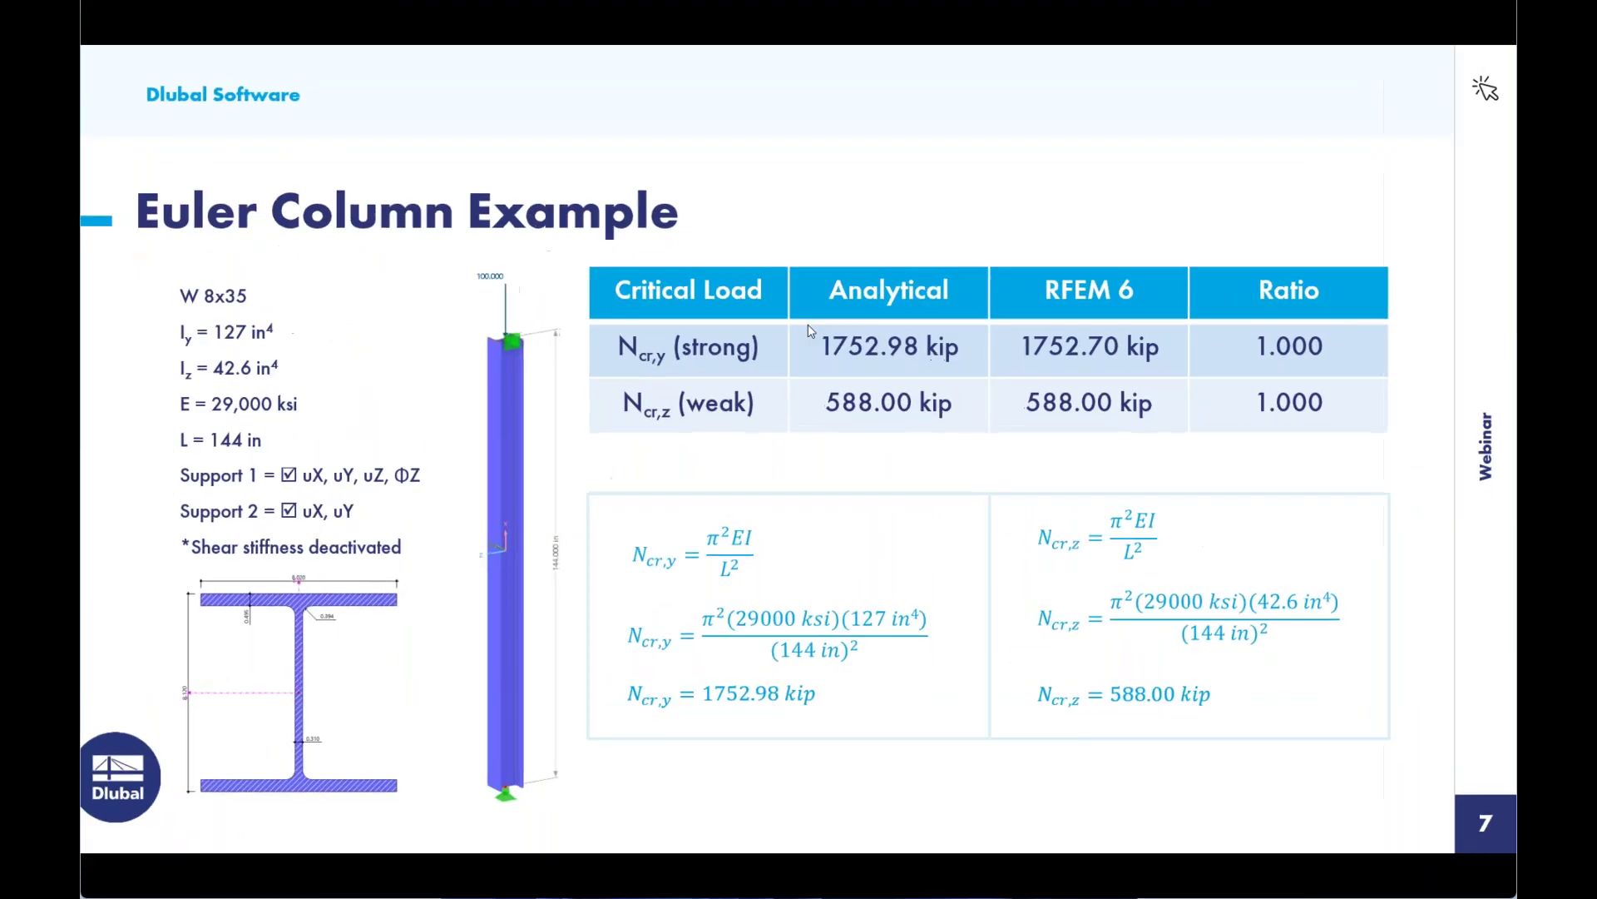
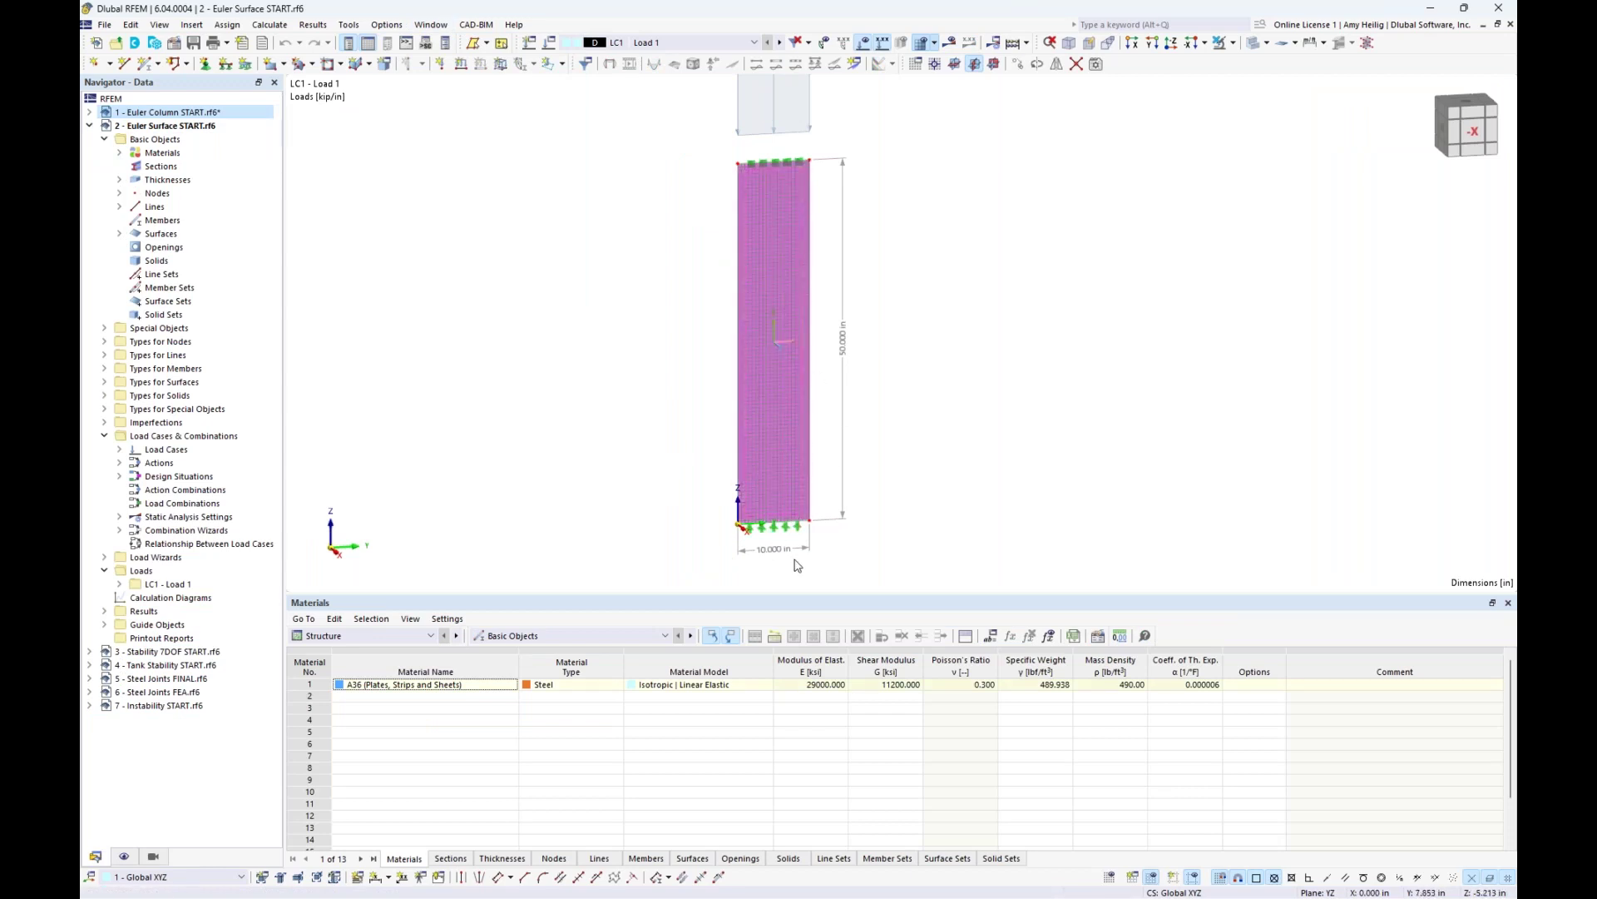
- Examine the Euler surface model's mesh, dimensions, line supports and top load with the plate deselected and the model view enlarged
scroll(774, 539, up, 3)
scroll(970, 339, down, 1)
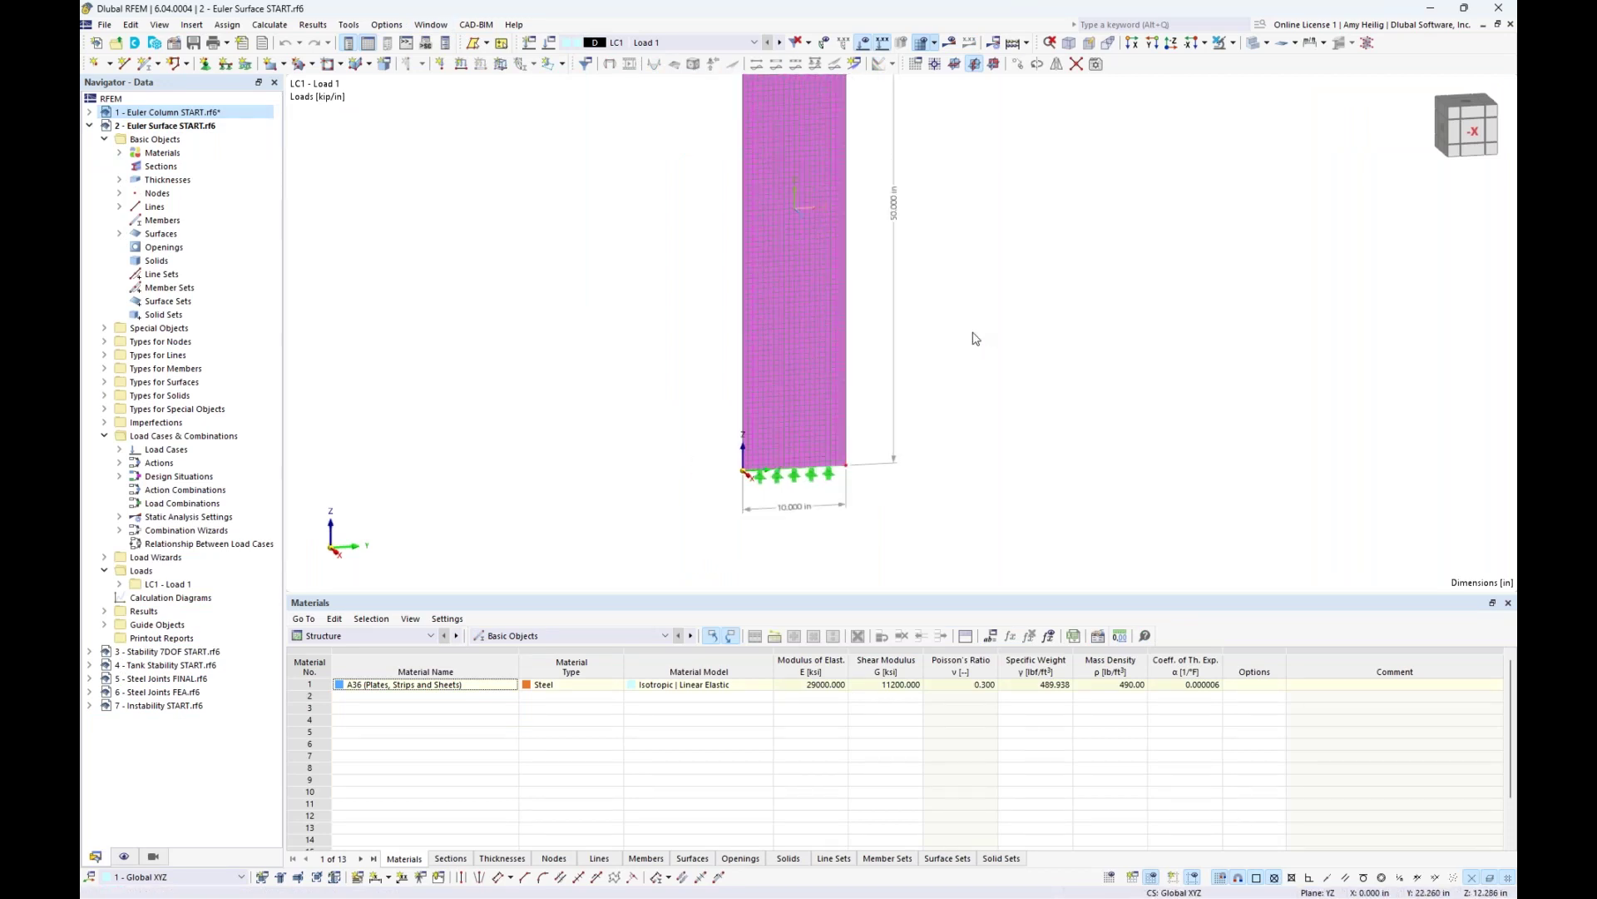
click(965, 358)
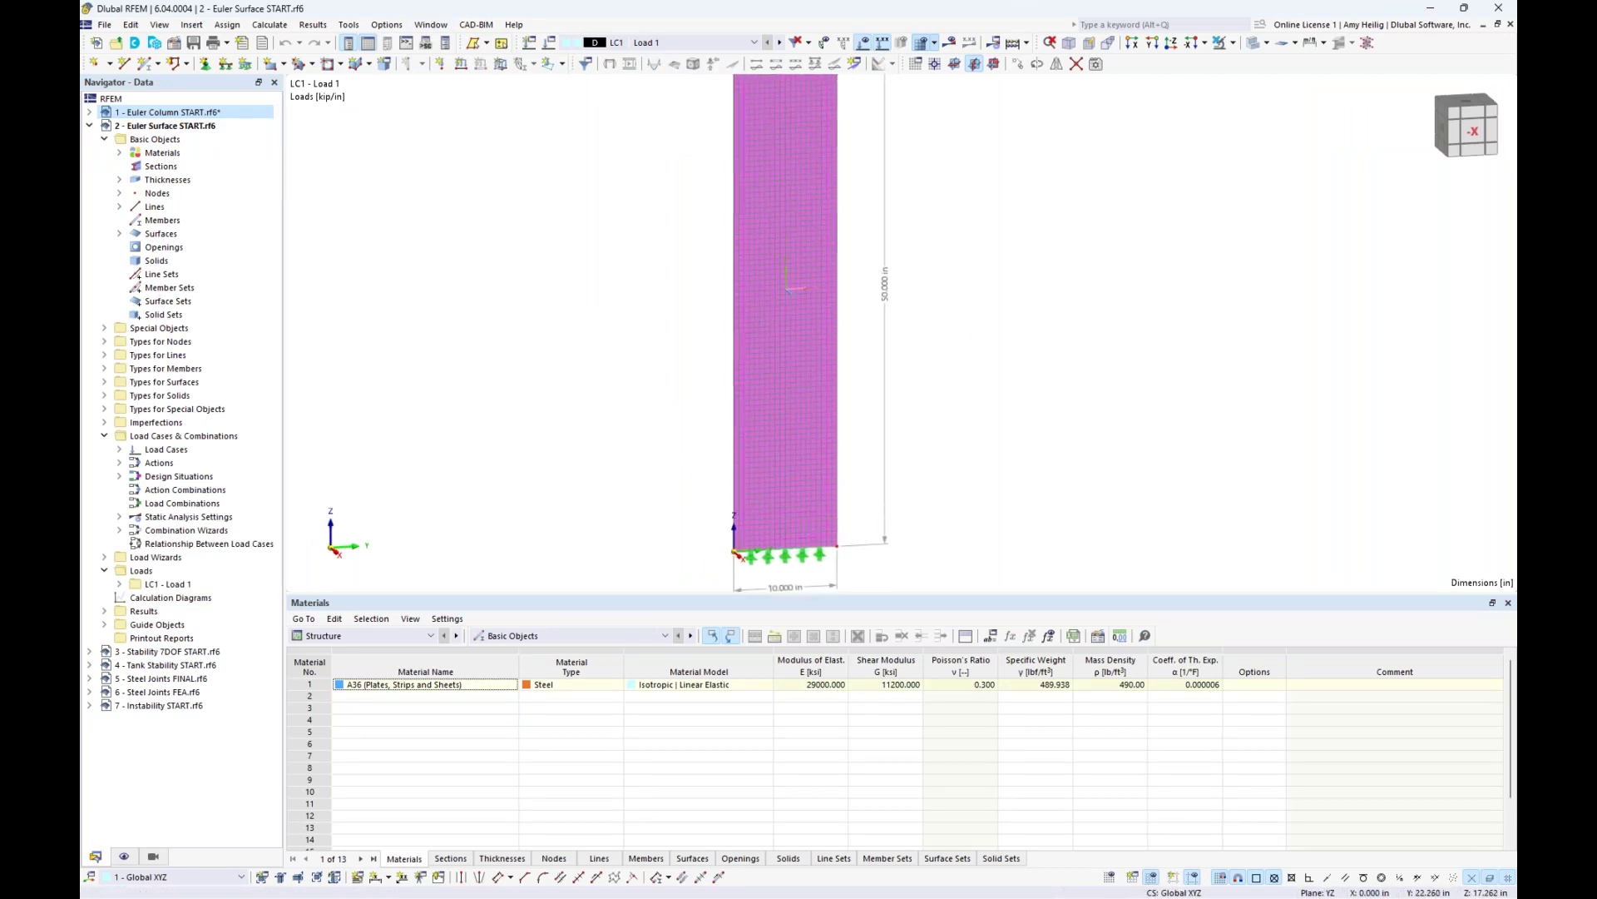
click(792, 419)
scroll(792, 419, up, 4)
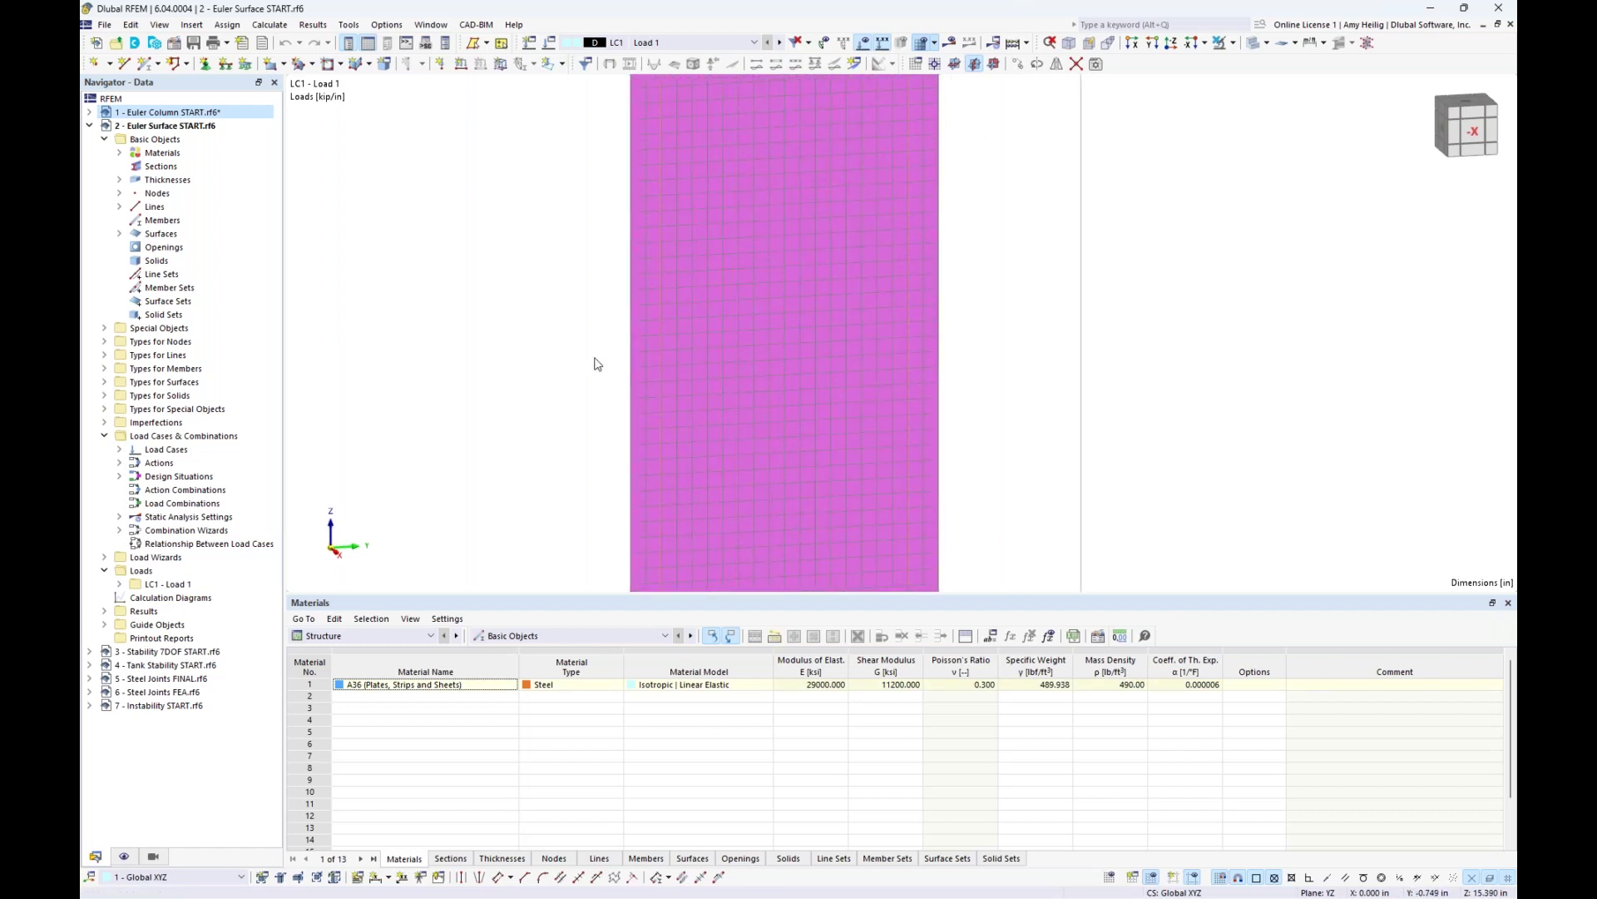
click(560, 361)
scroll(559, 363, down, 1)
scroll(560, 363, down, 1)
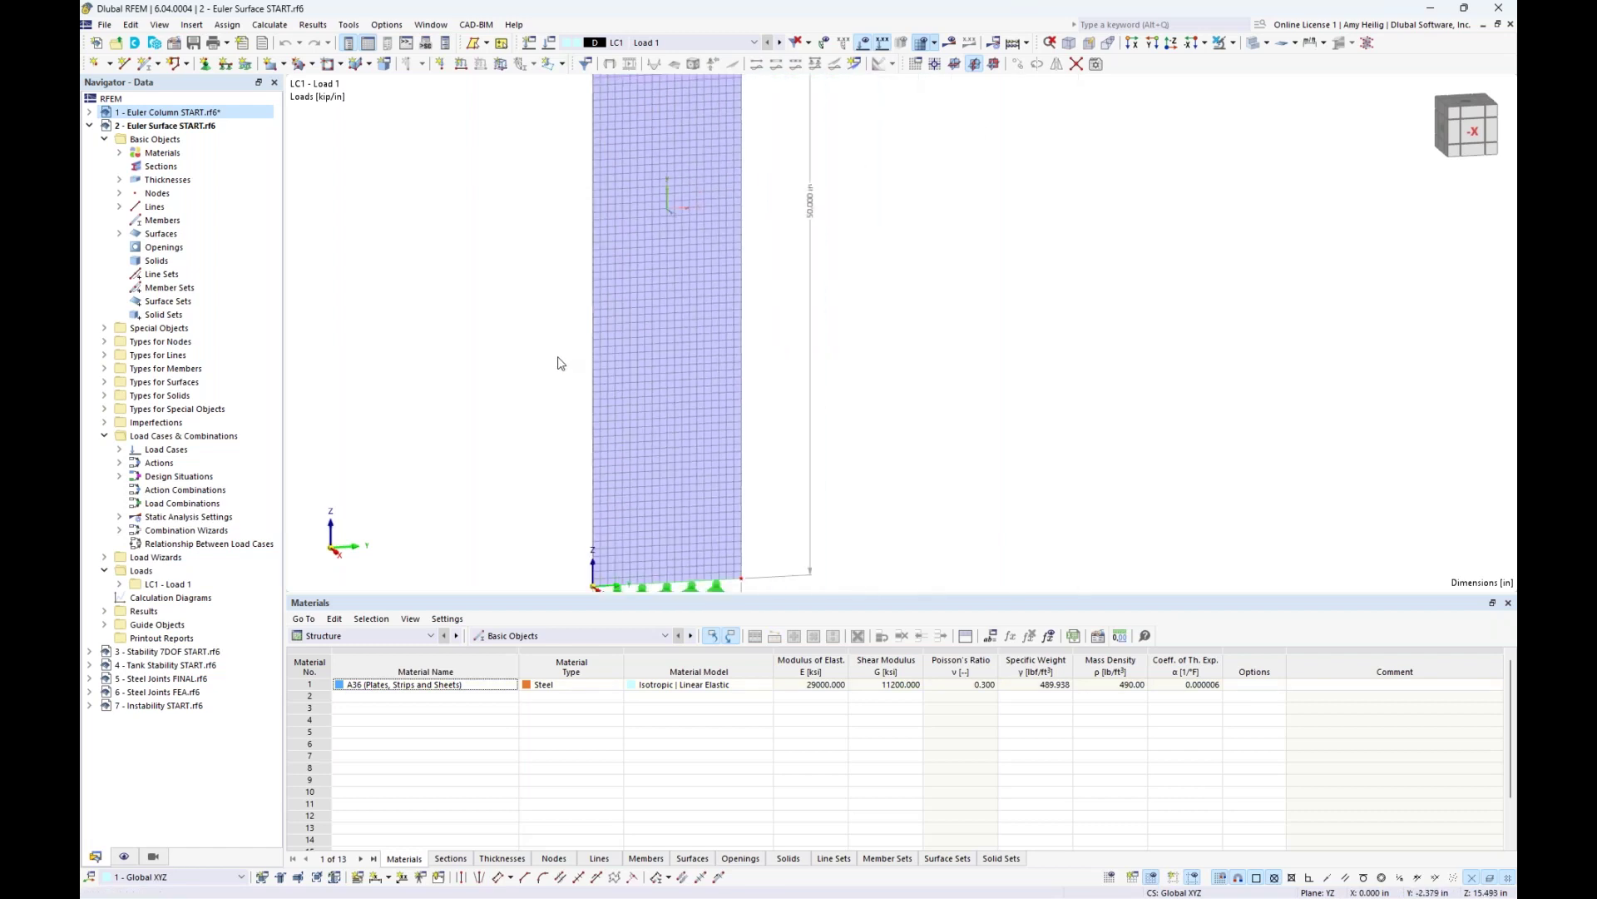
scroll(642, 382, down, 2)
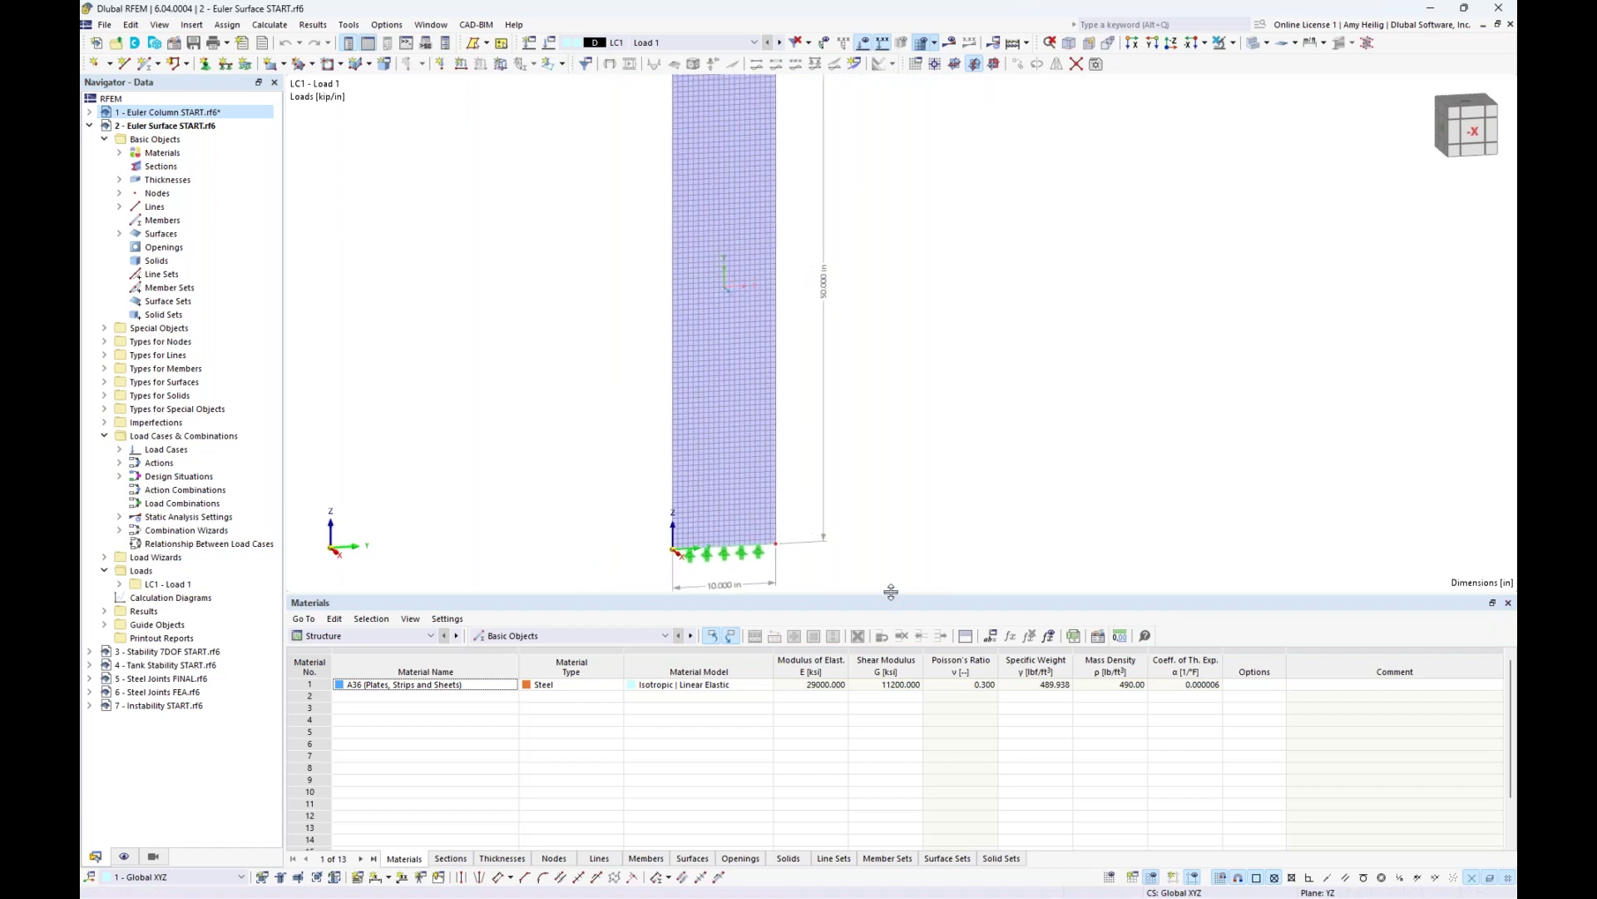
drag(891, 592, 891, 687)
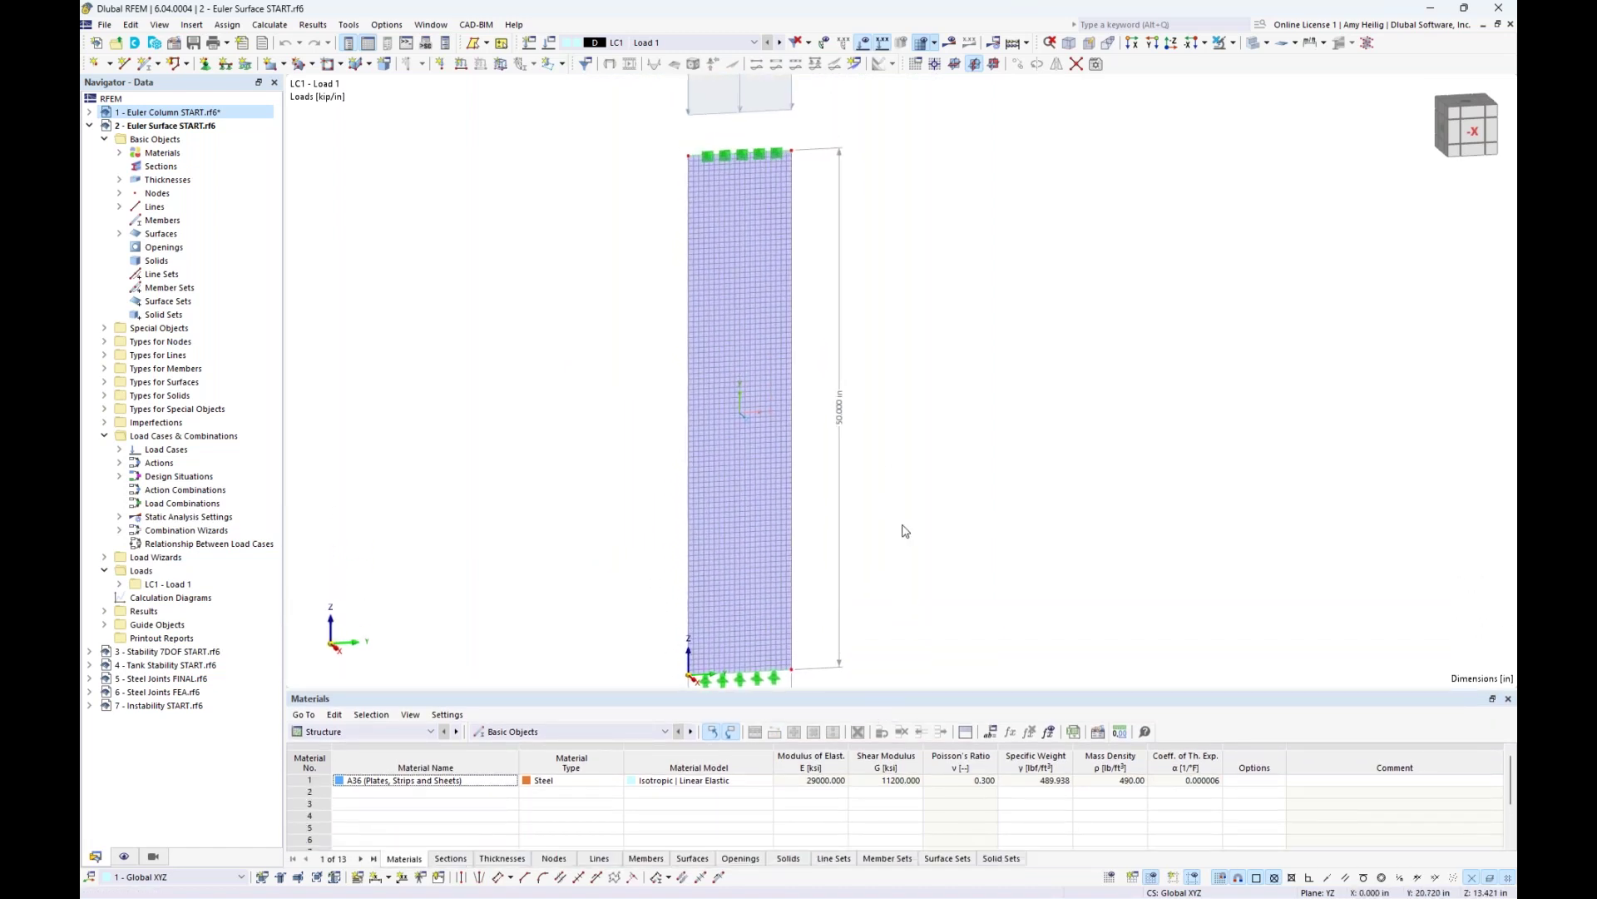
scroll(906, 531, down, 1)
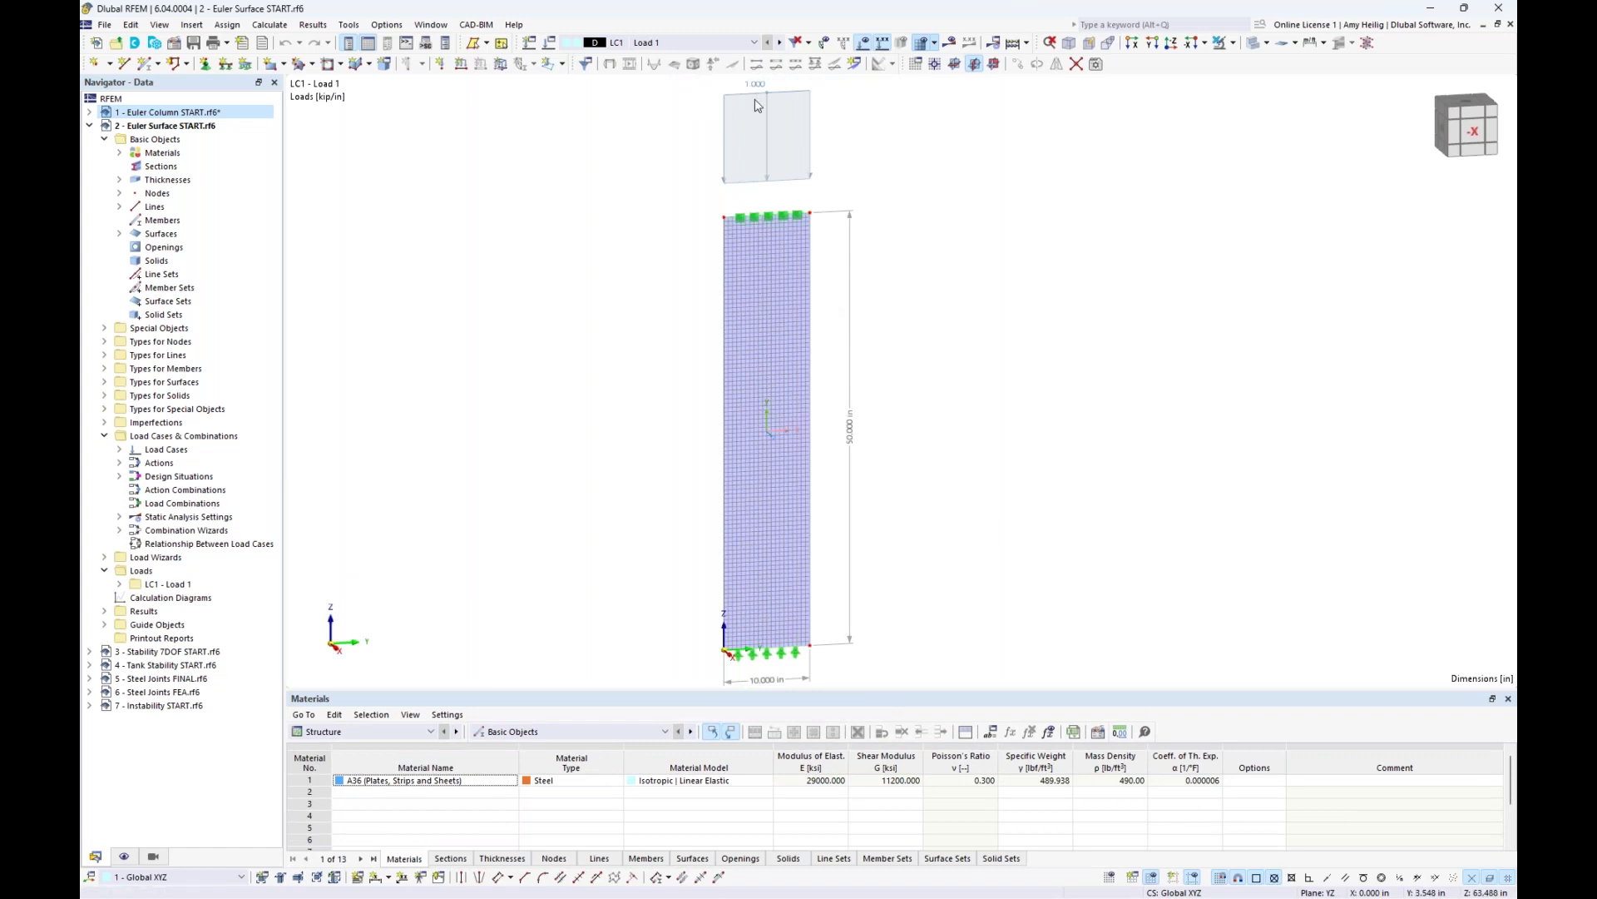
scroll(708, 229, down, 1)
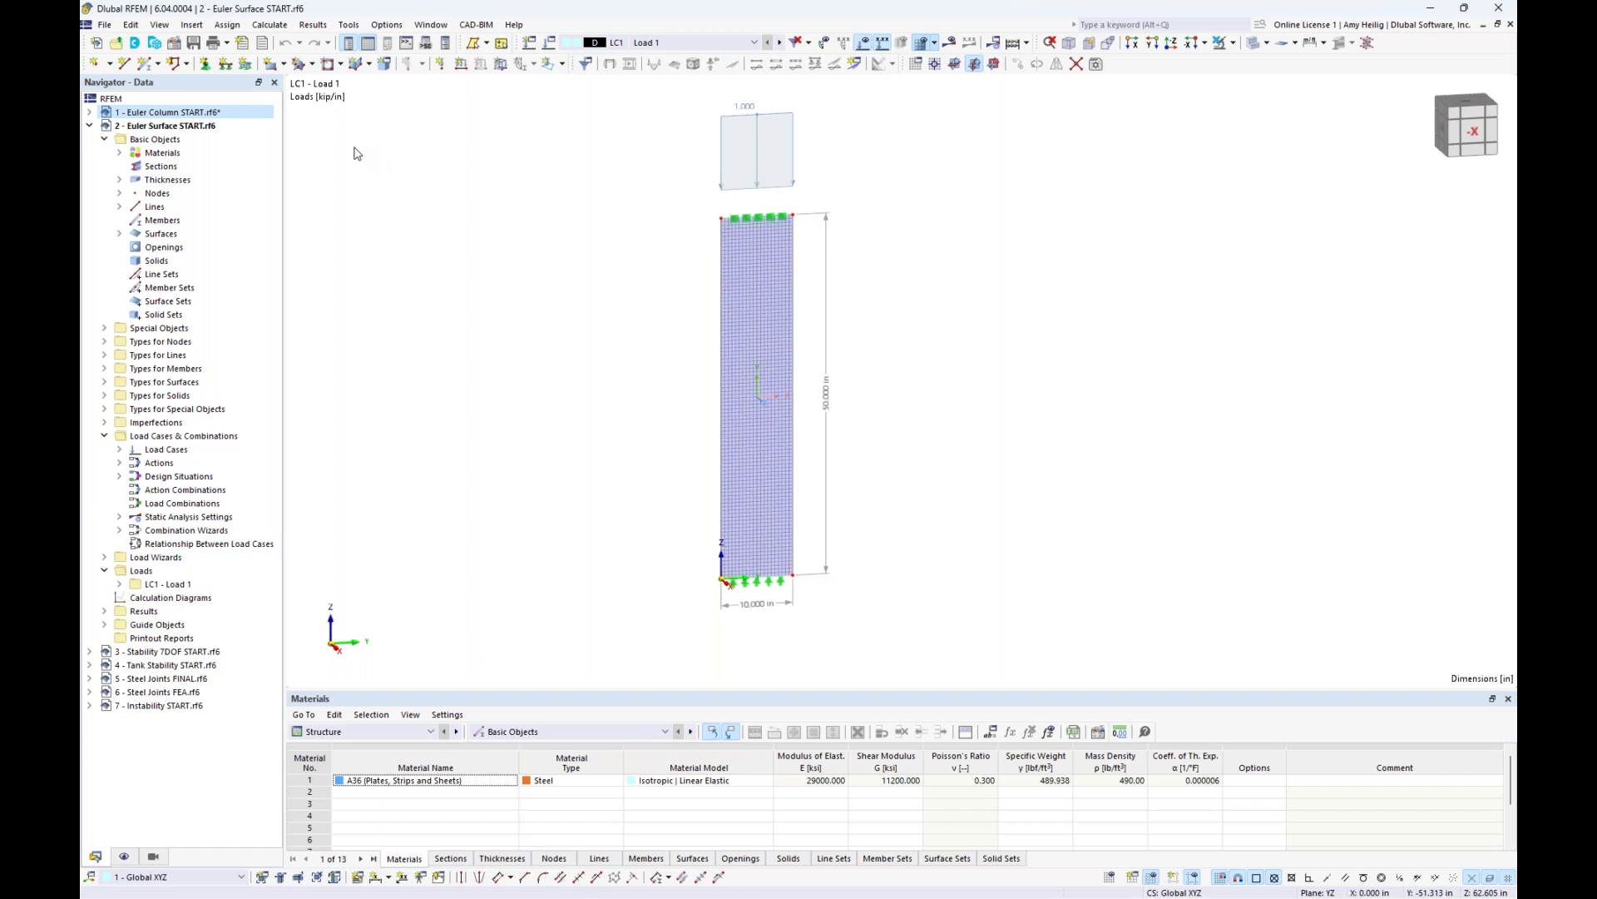
- Activate the Structure Stability add-on in the base data of the Euler surface model
click(174, 43)
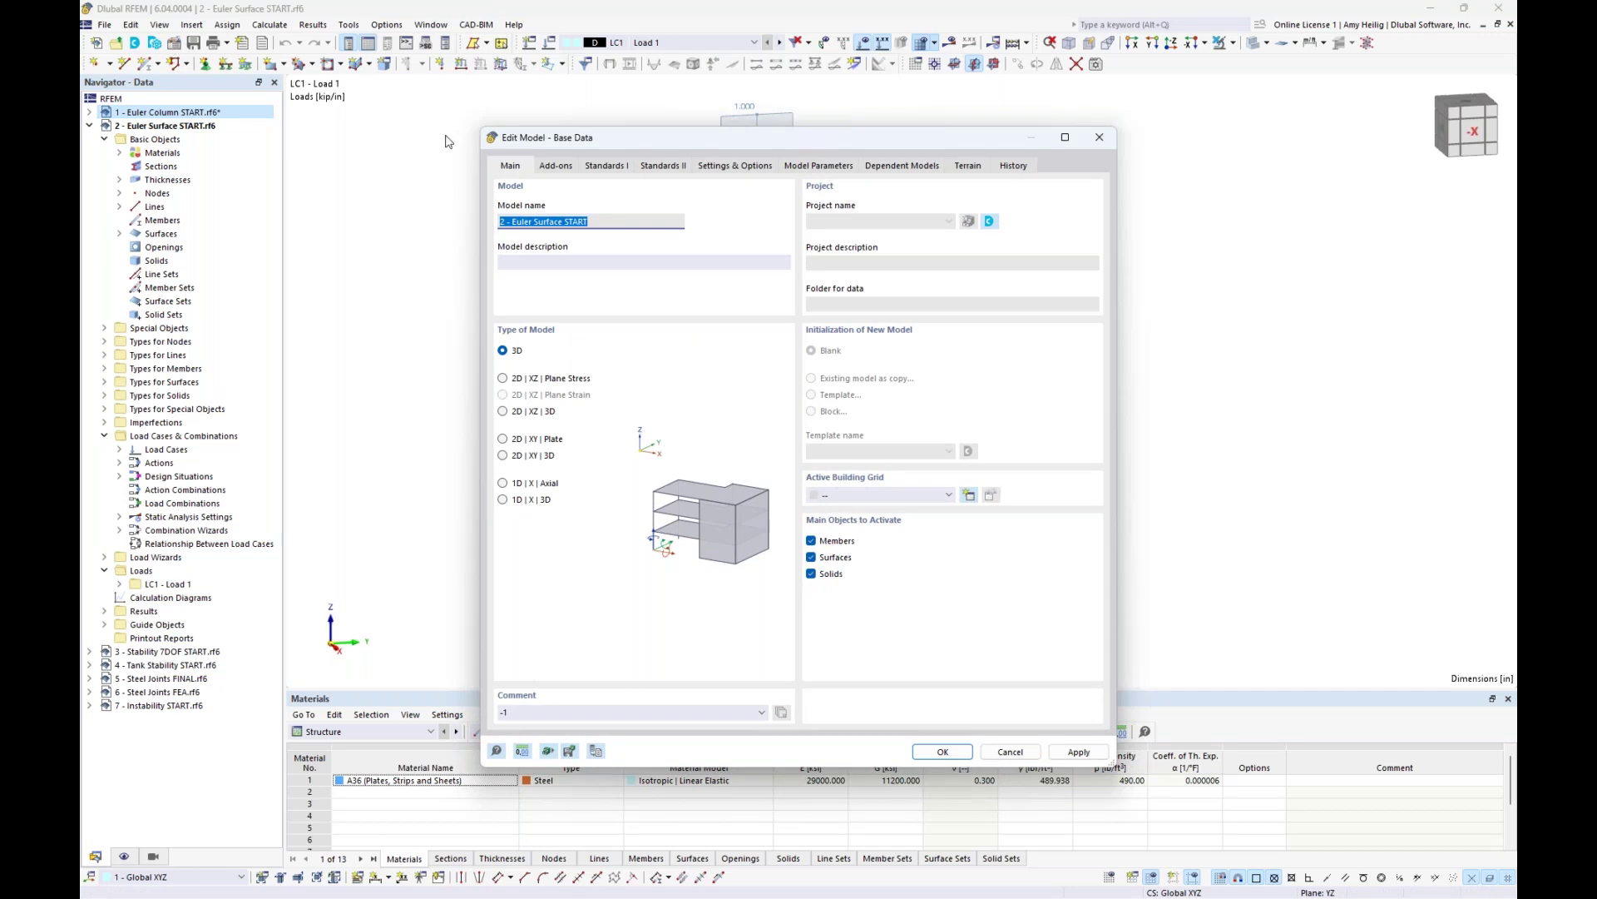
click(553, 166)
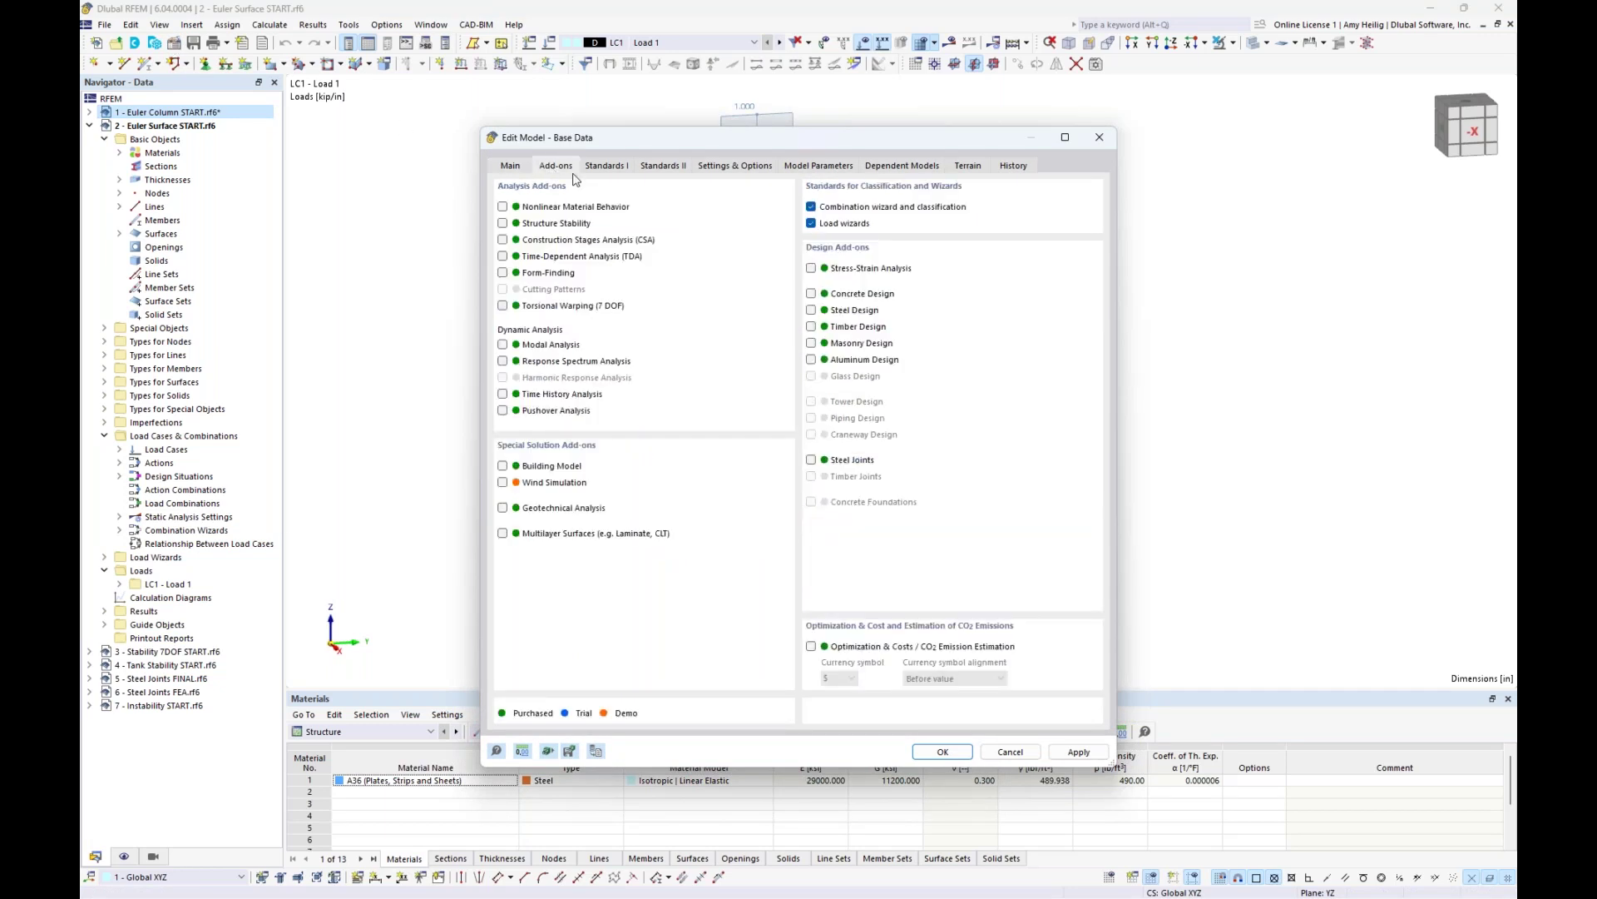
click(503, 224)
click(952, 753)
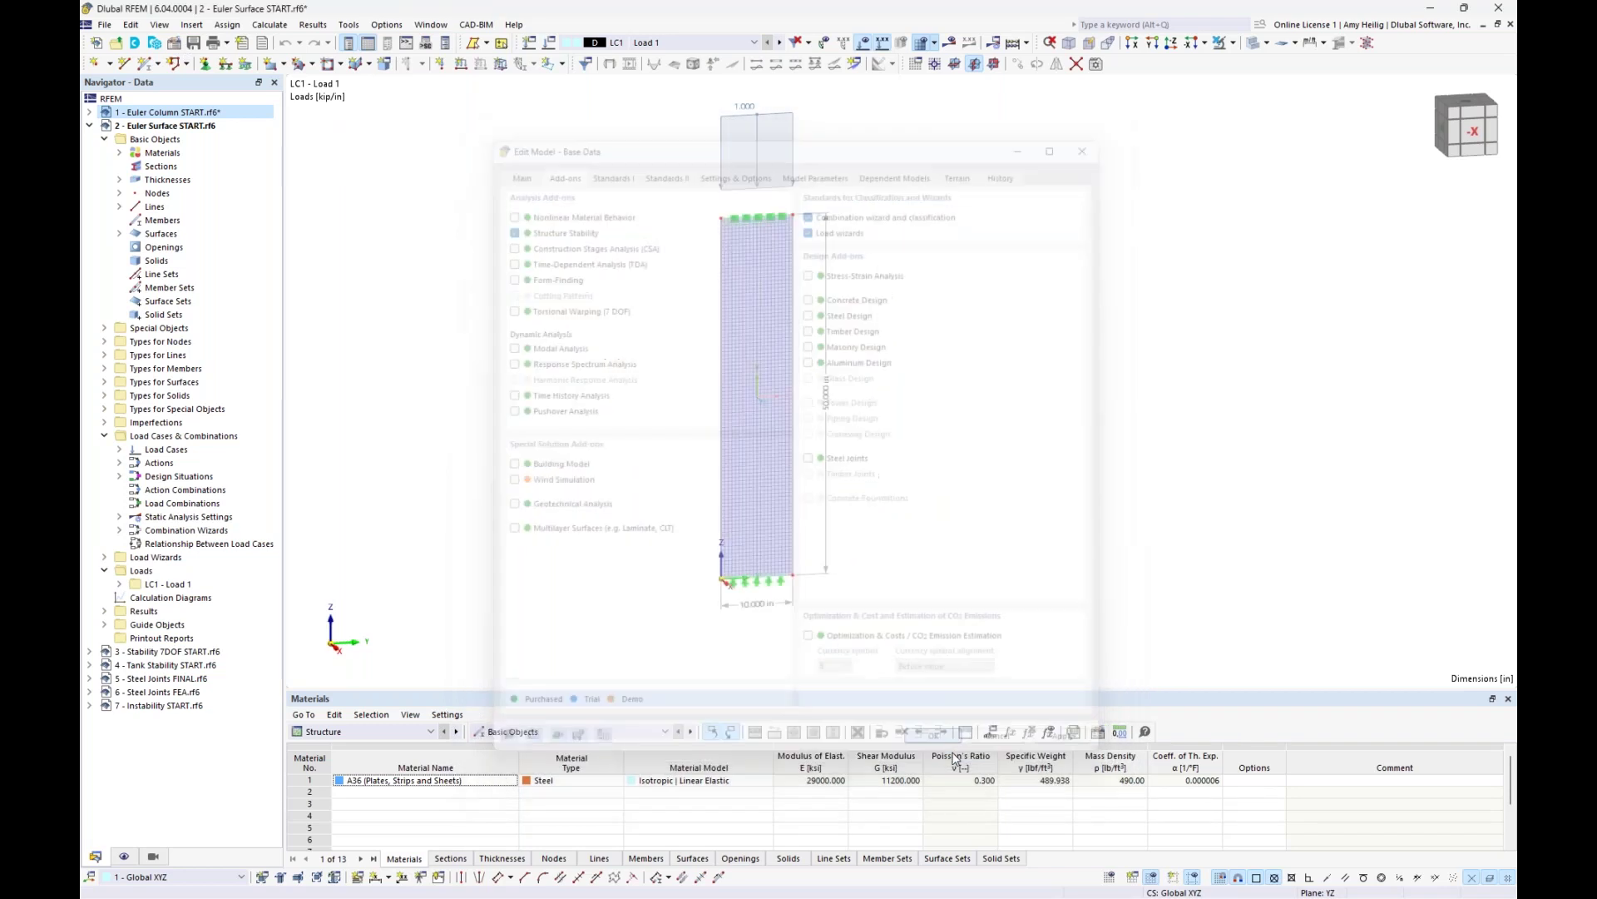
- Enable the critical load calculation for load case LC1 with stability settings ST1, the linear eigenvalue method by Lanczos
click(551, 46)
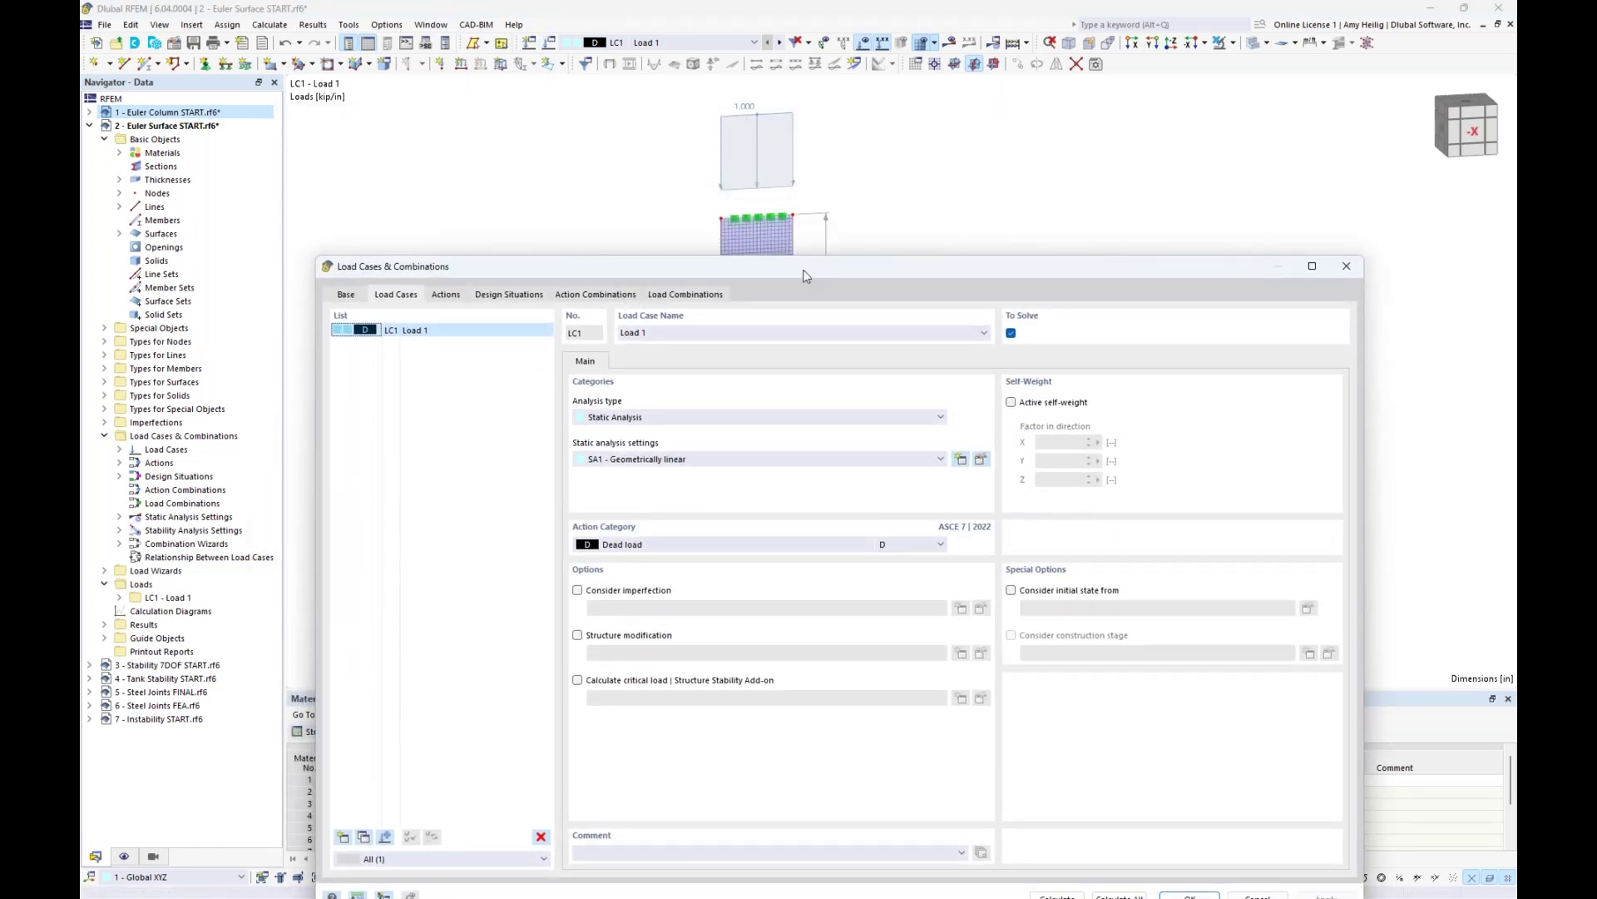
drag(804, 274, 809, 145)
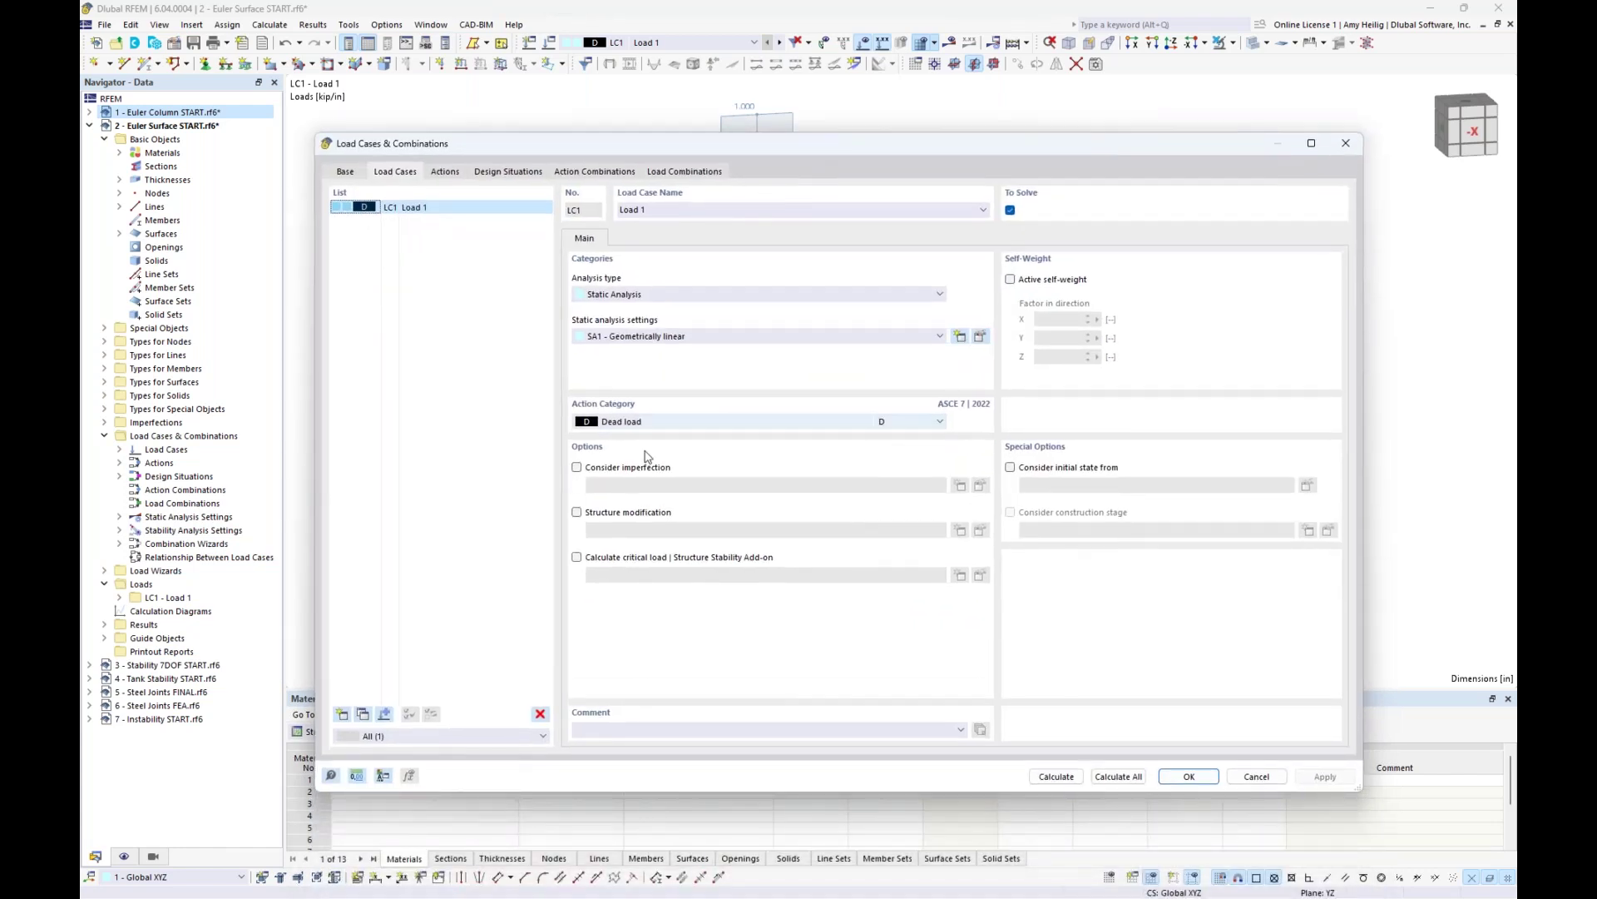
click(577, 557)
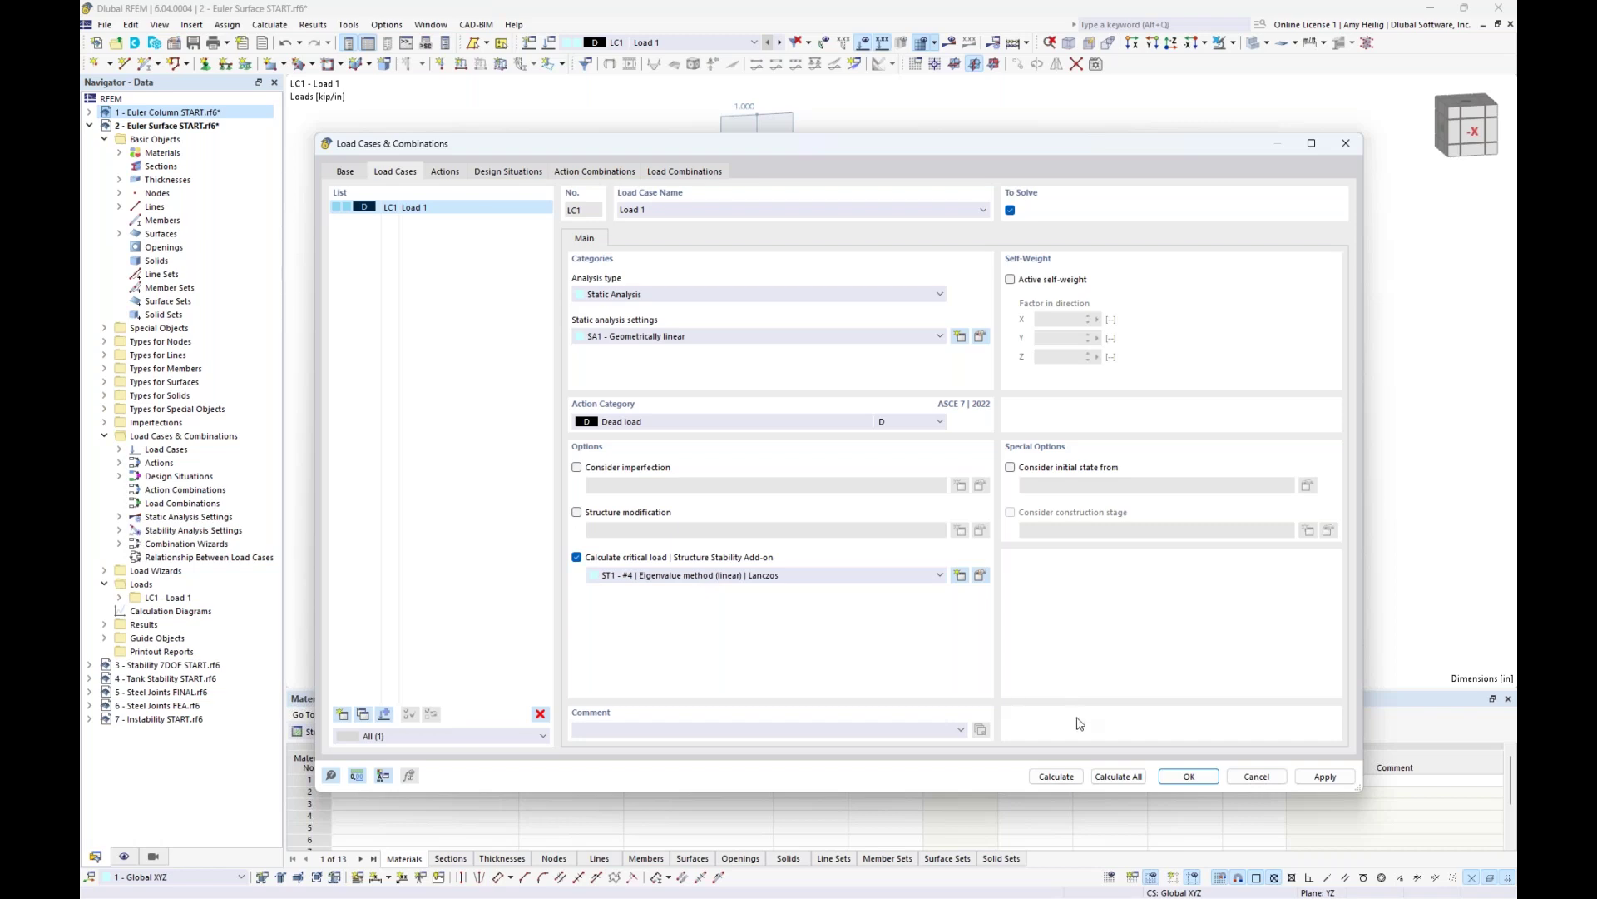
- Calculate load case LC1 and display its Stability Analysis results with the critical load factors table enlarged
click(1057, 776)
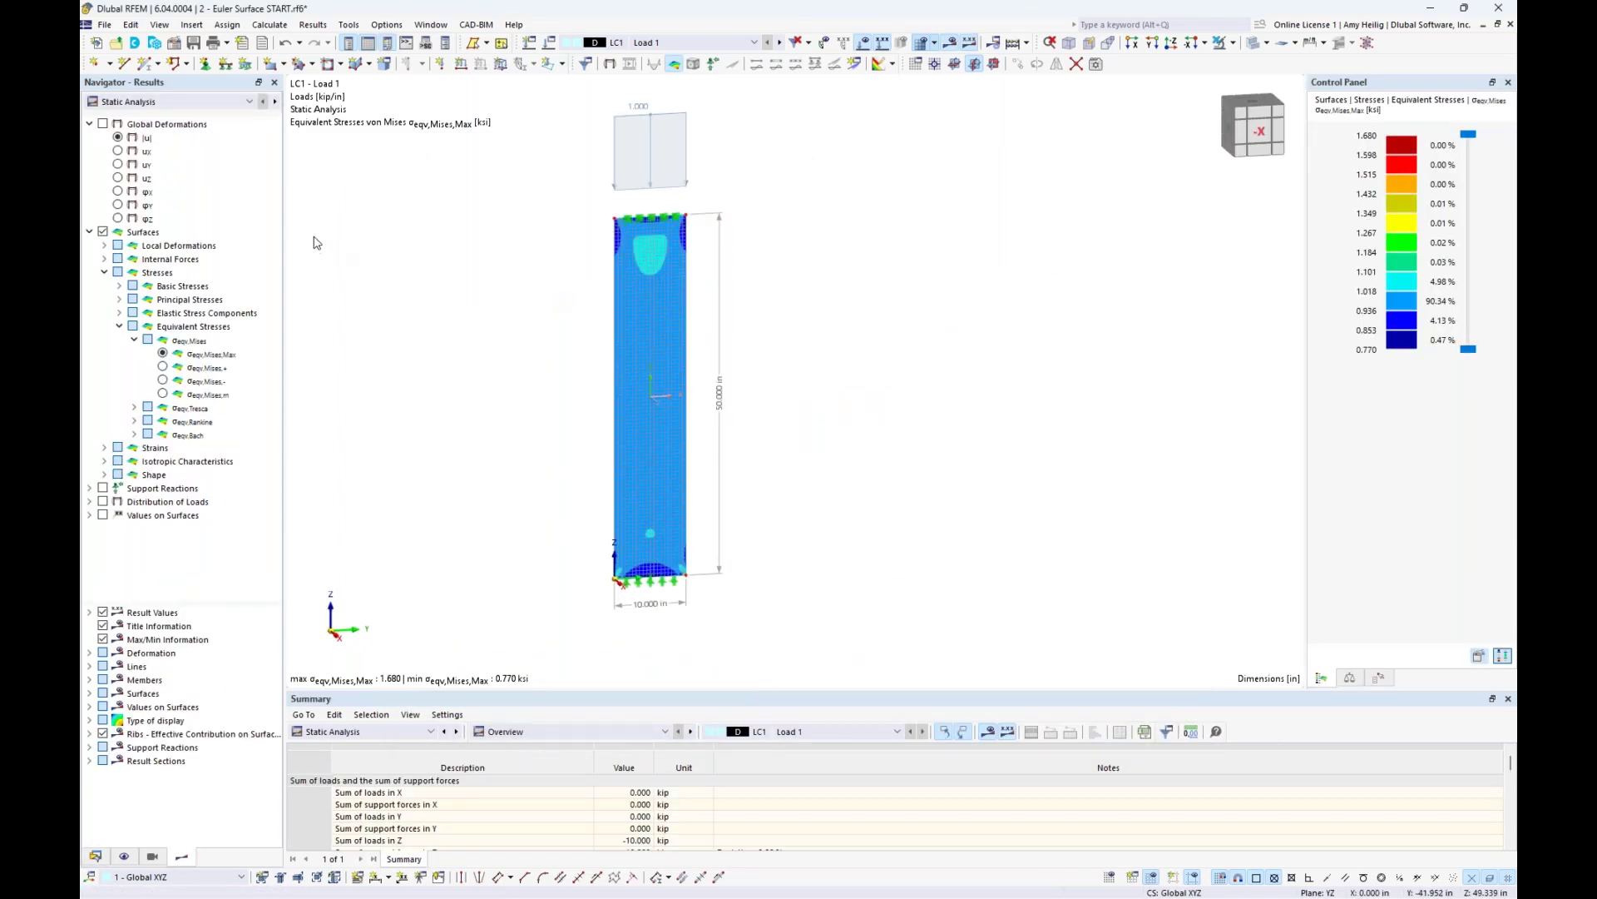
click(229, 104)
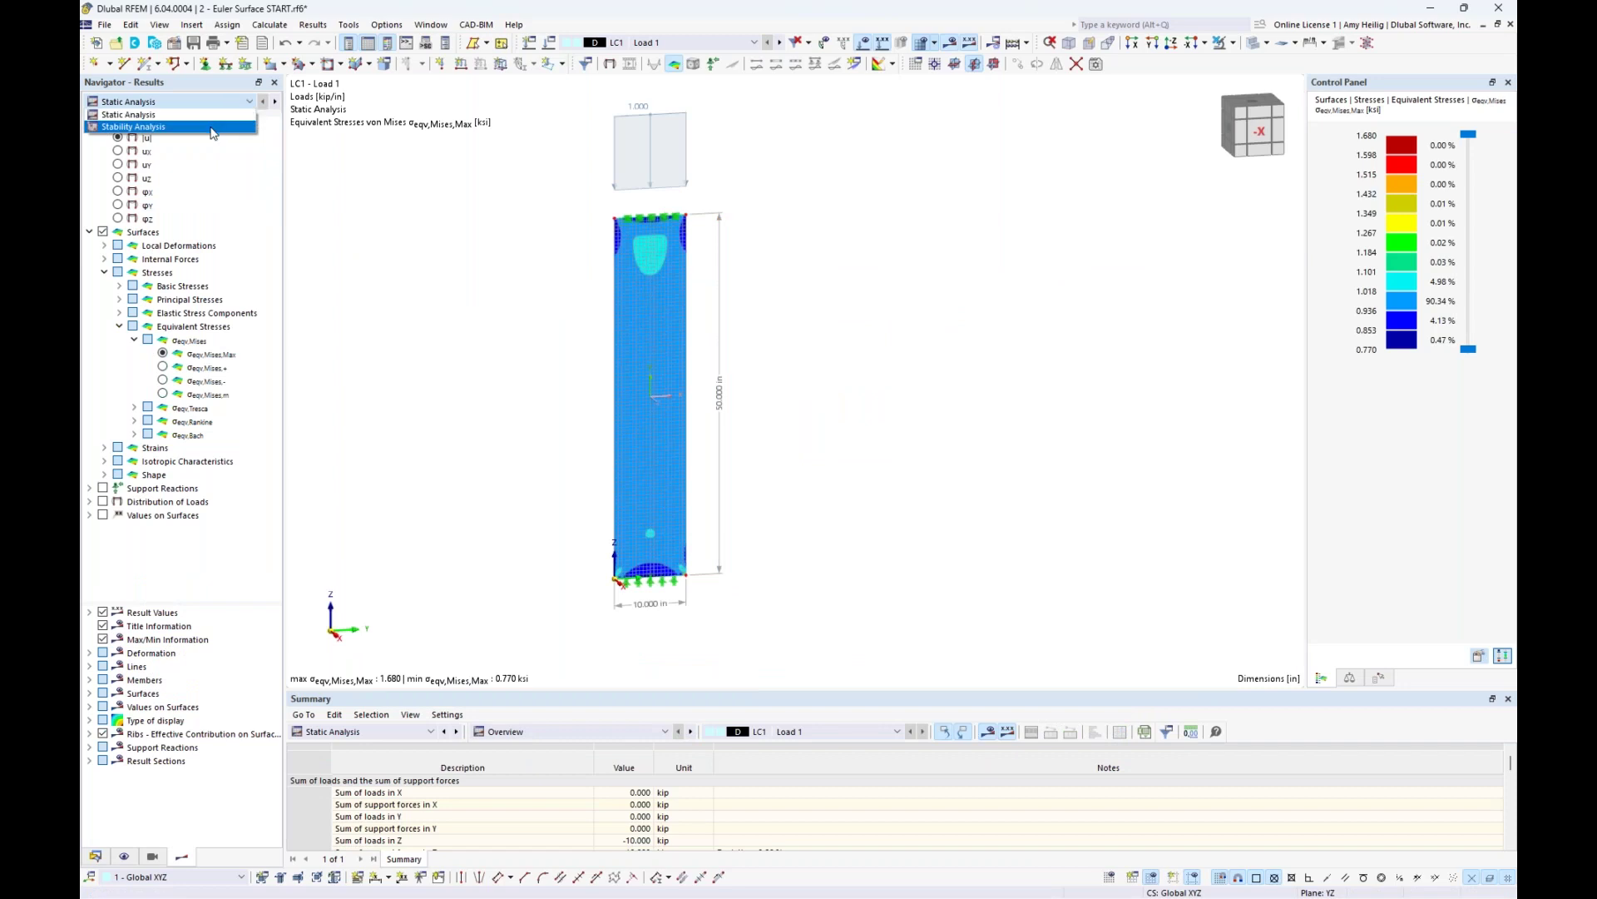
click(213, 127)
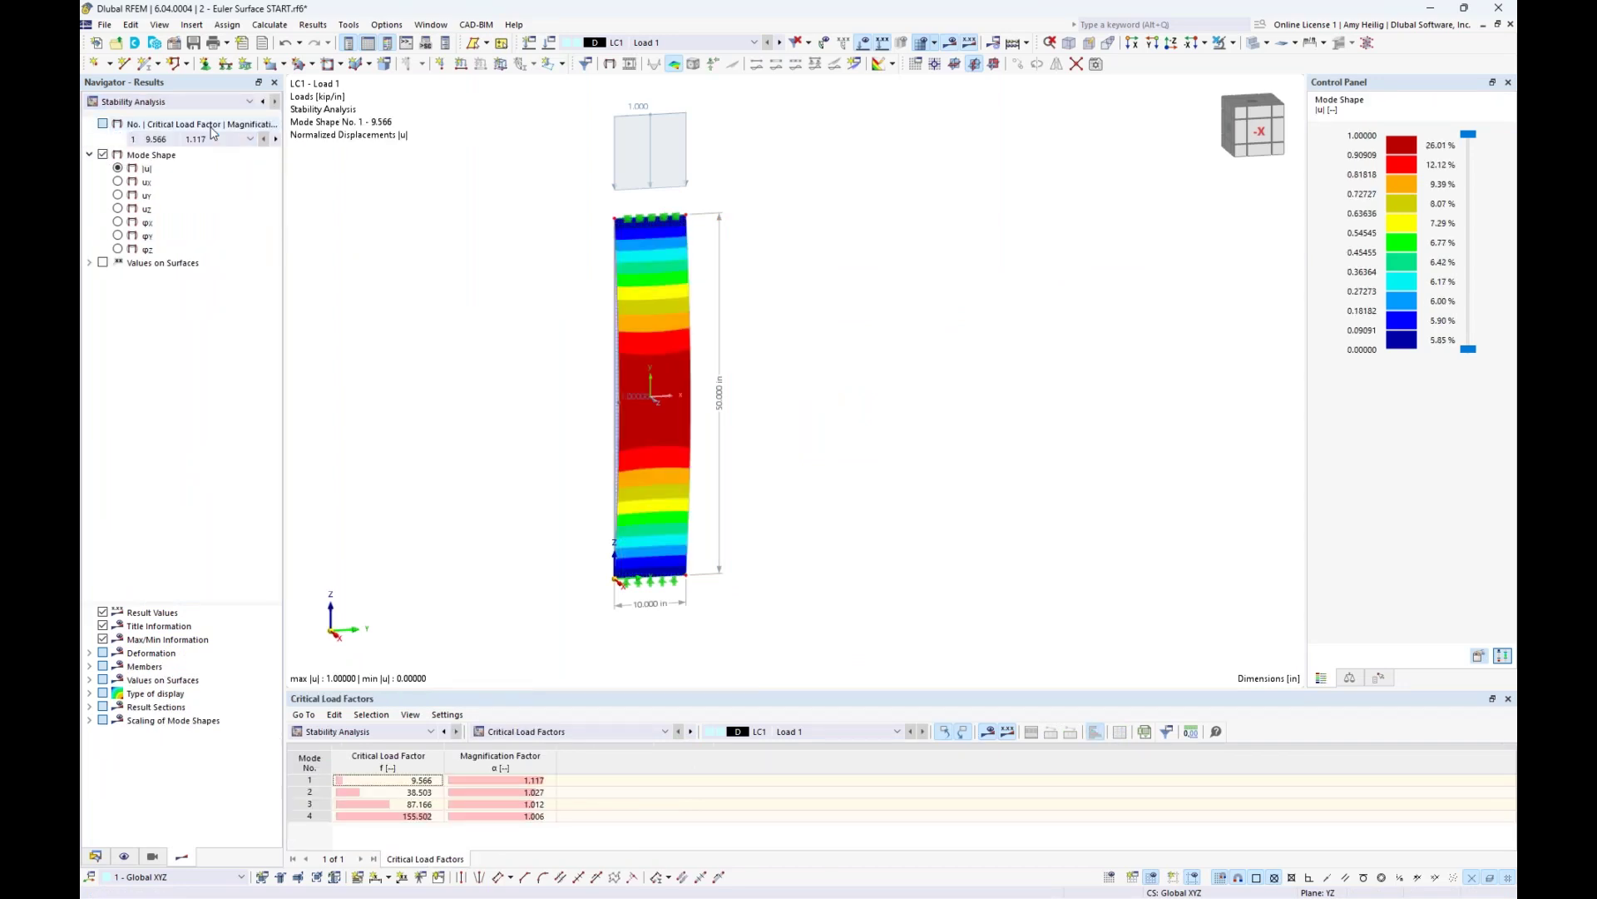
drag(499, 691, 504, 635)
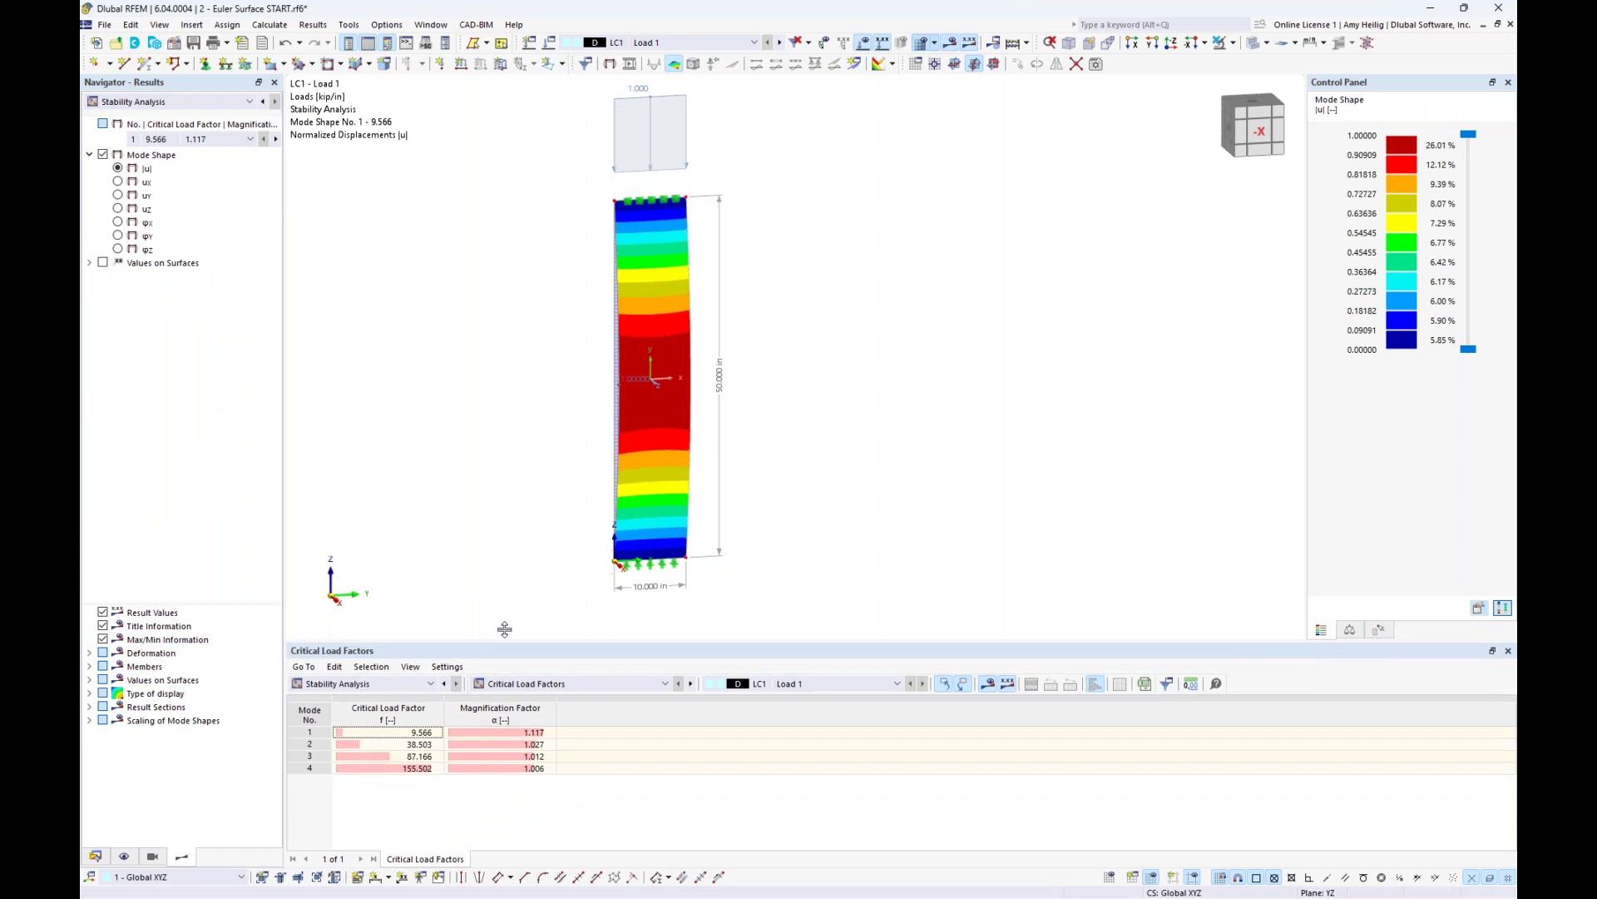
- Examine the plate's buckled shapes for modes 1 to 4 from the side, and return to mode 1
ctrl+middle_drag(833, 442, 791, 457)
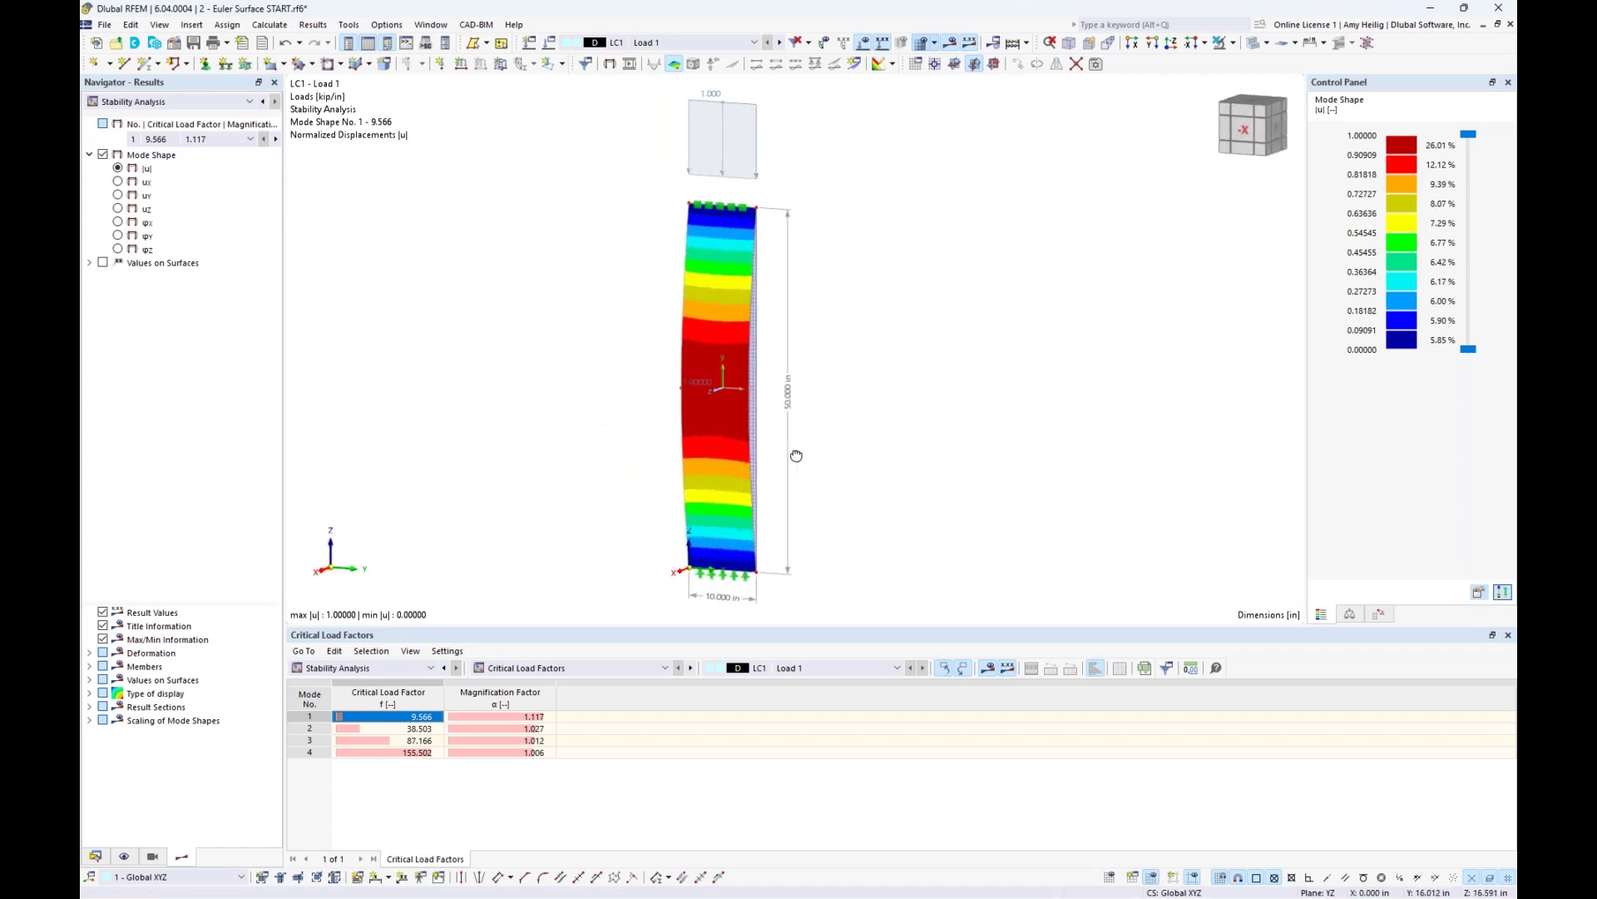
click(398, 733)
ctrl+middle_drag(816, 391, 701, 393)
click(412, 740)
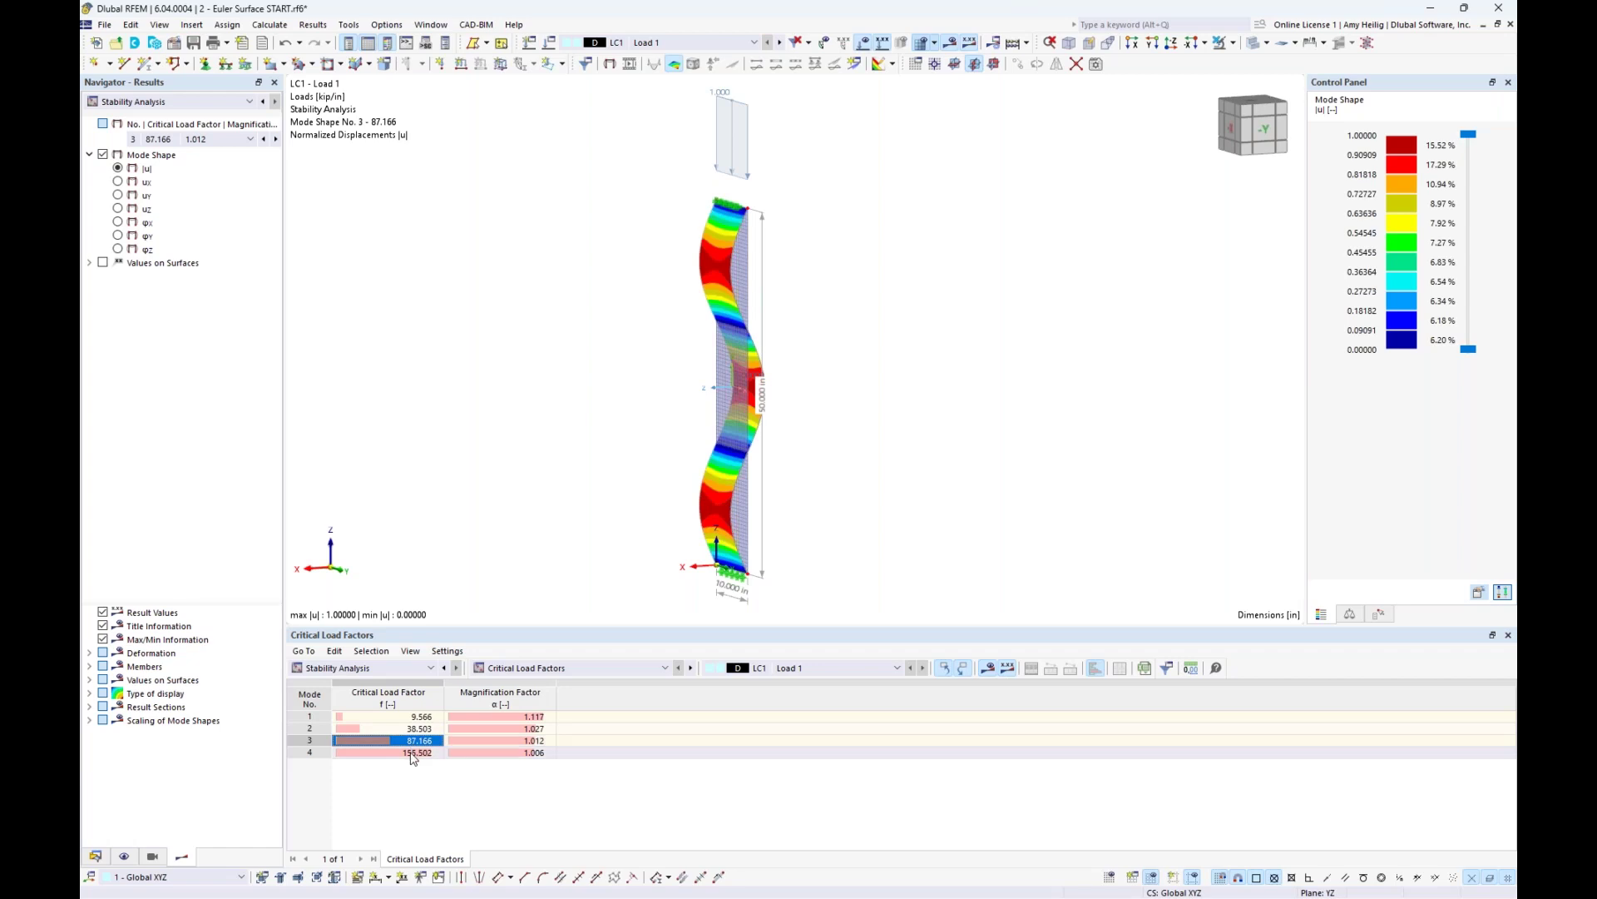
click(413, 752)
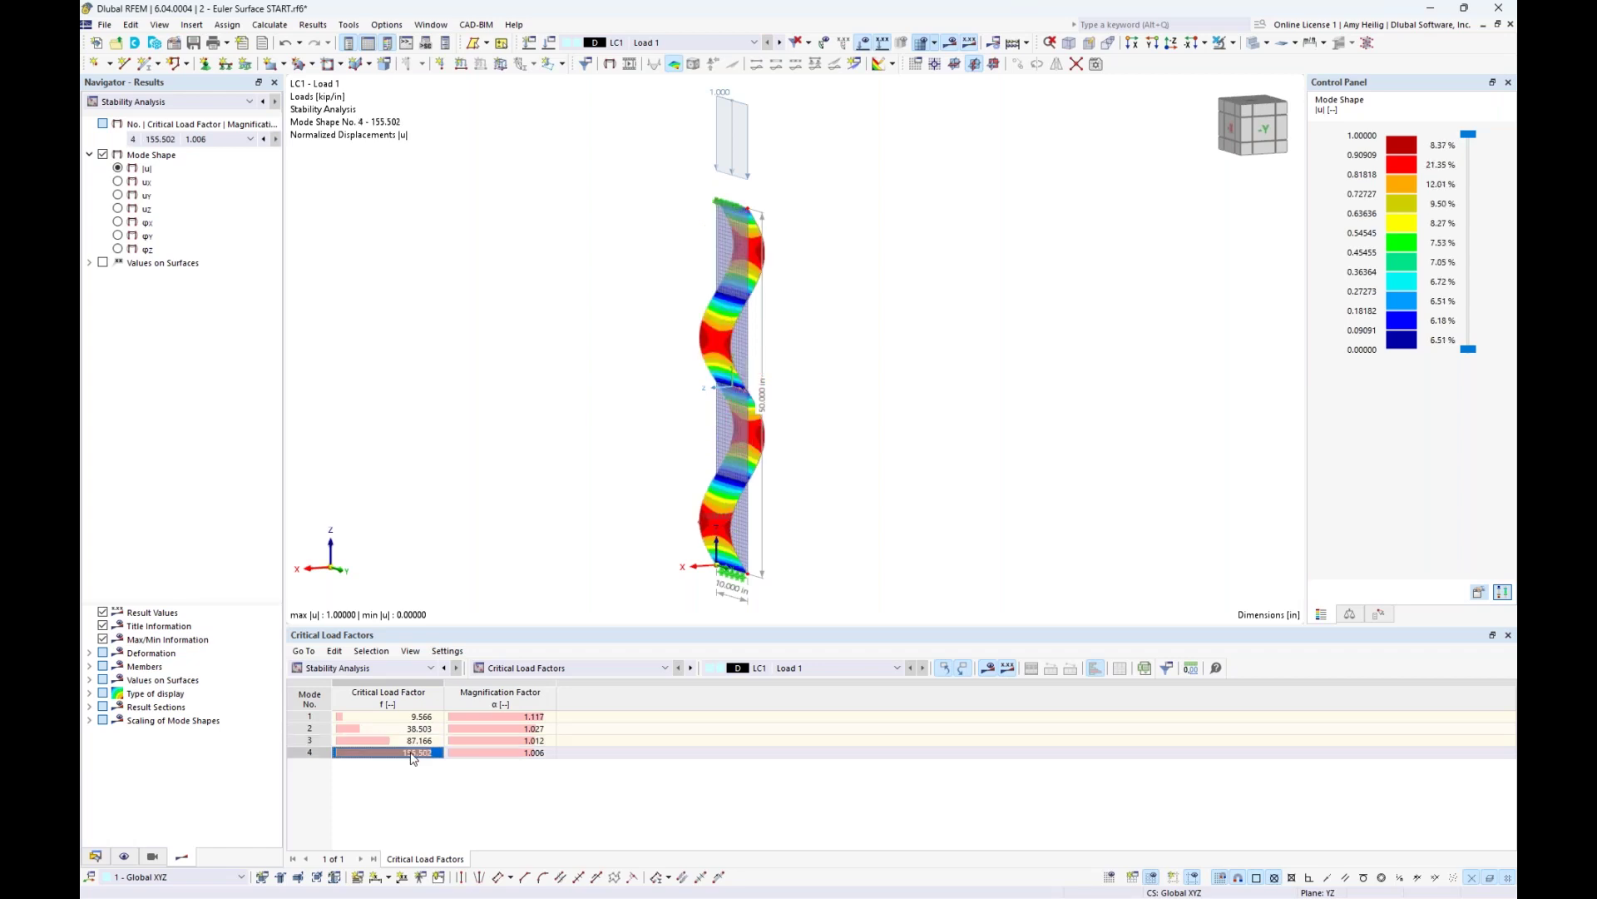
click(416, 717)
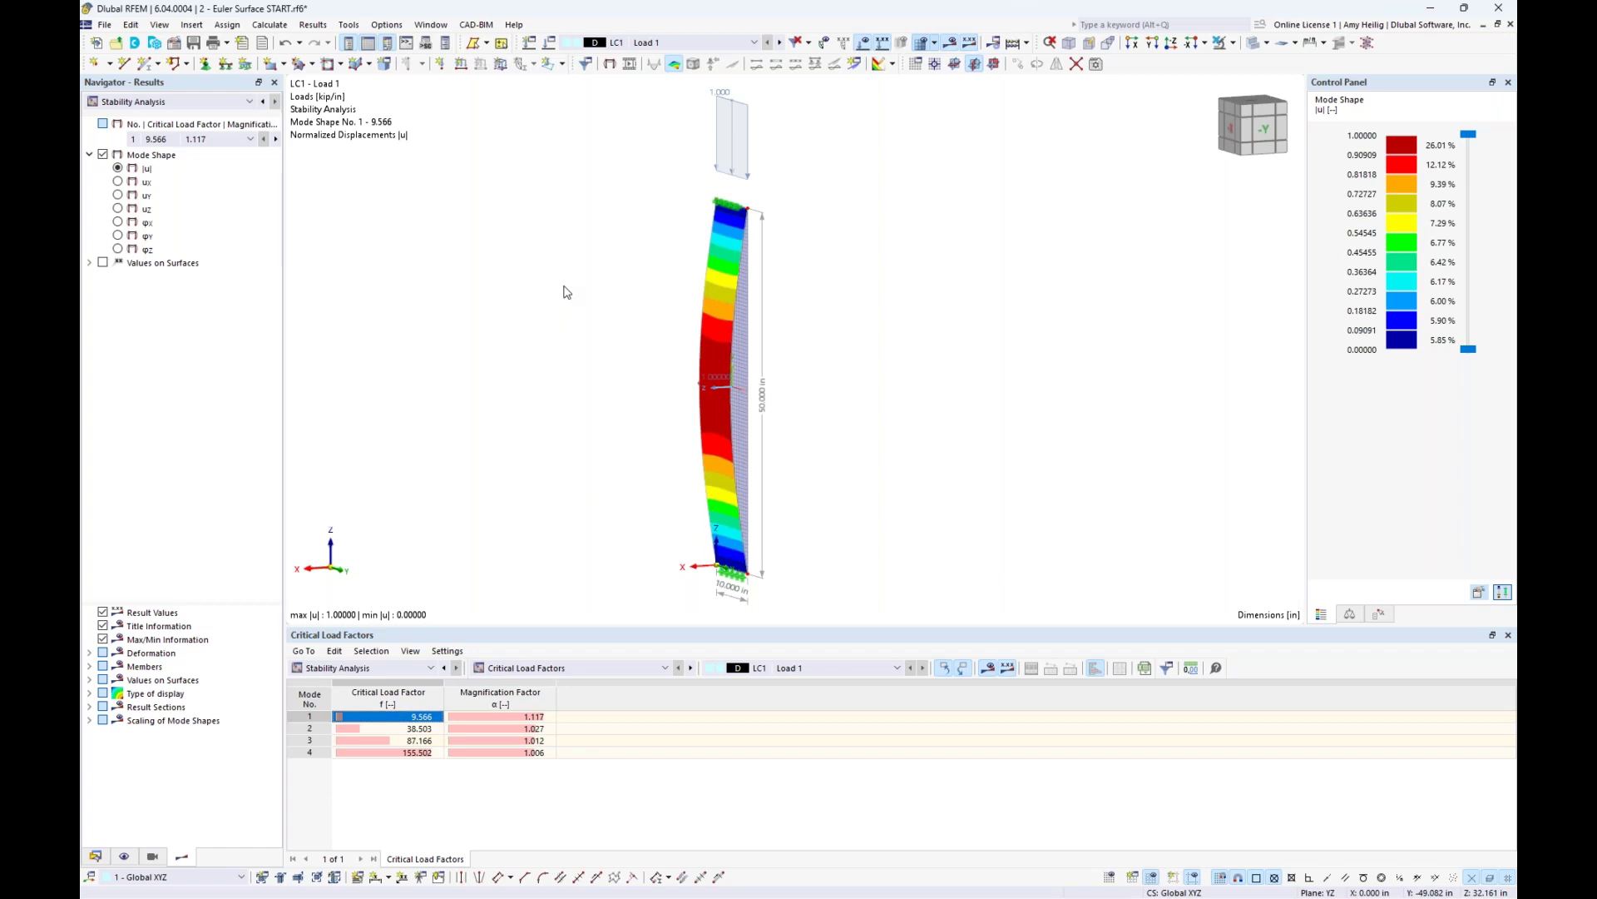
- Check the line load above the plate, and switch to the Euler Shell Example slide to compare the critical loads
middle_drag(564, 292, 571, 314)
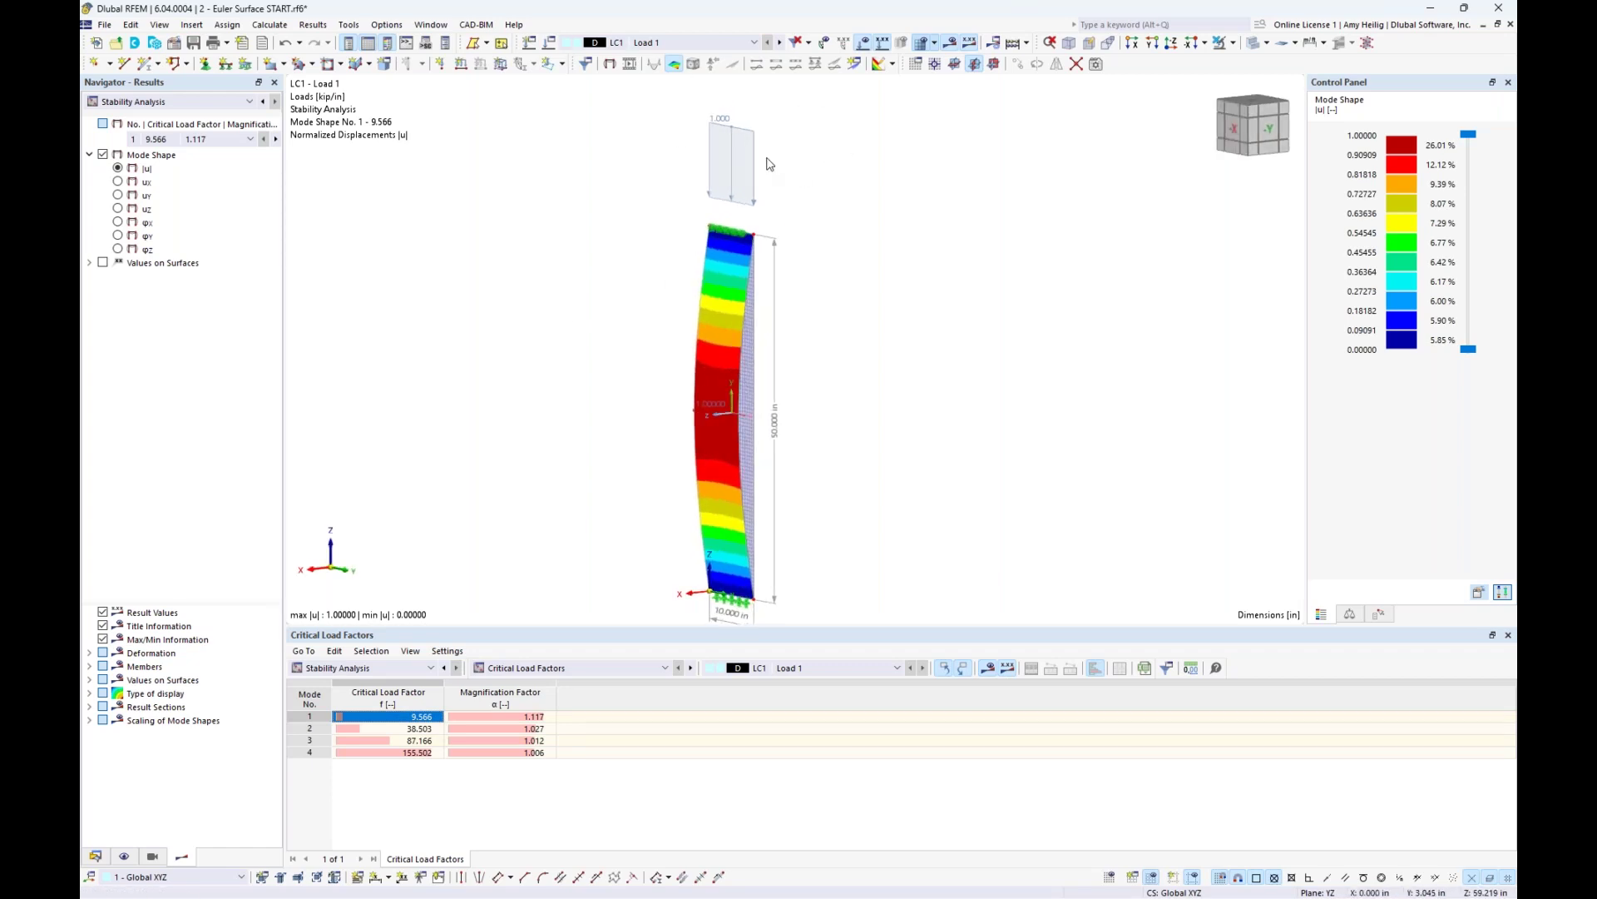
mouse_move(734, 150)
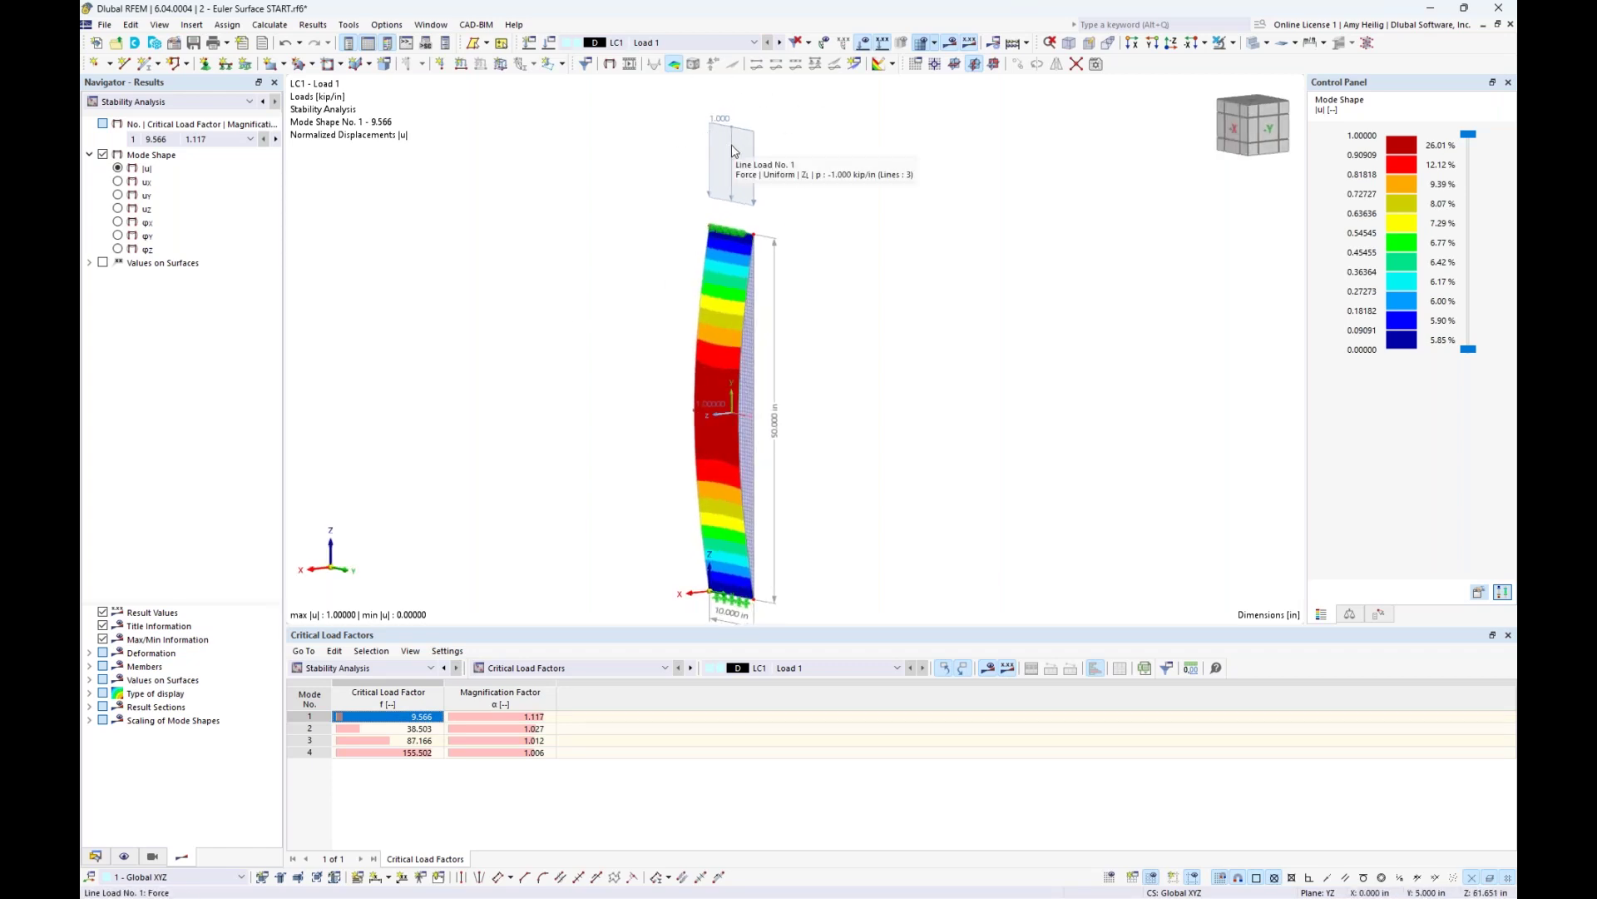
middle_drag(827, 381, 873, 400)
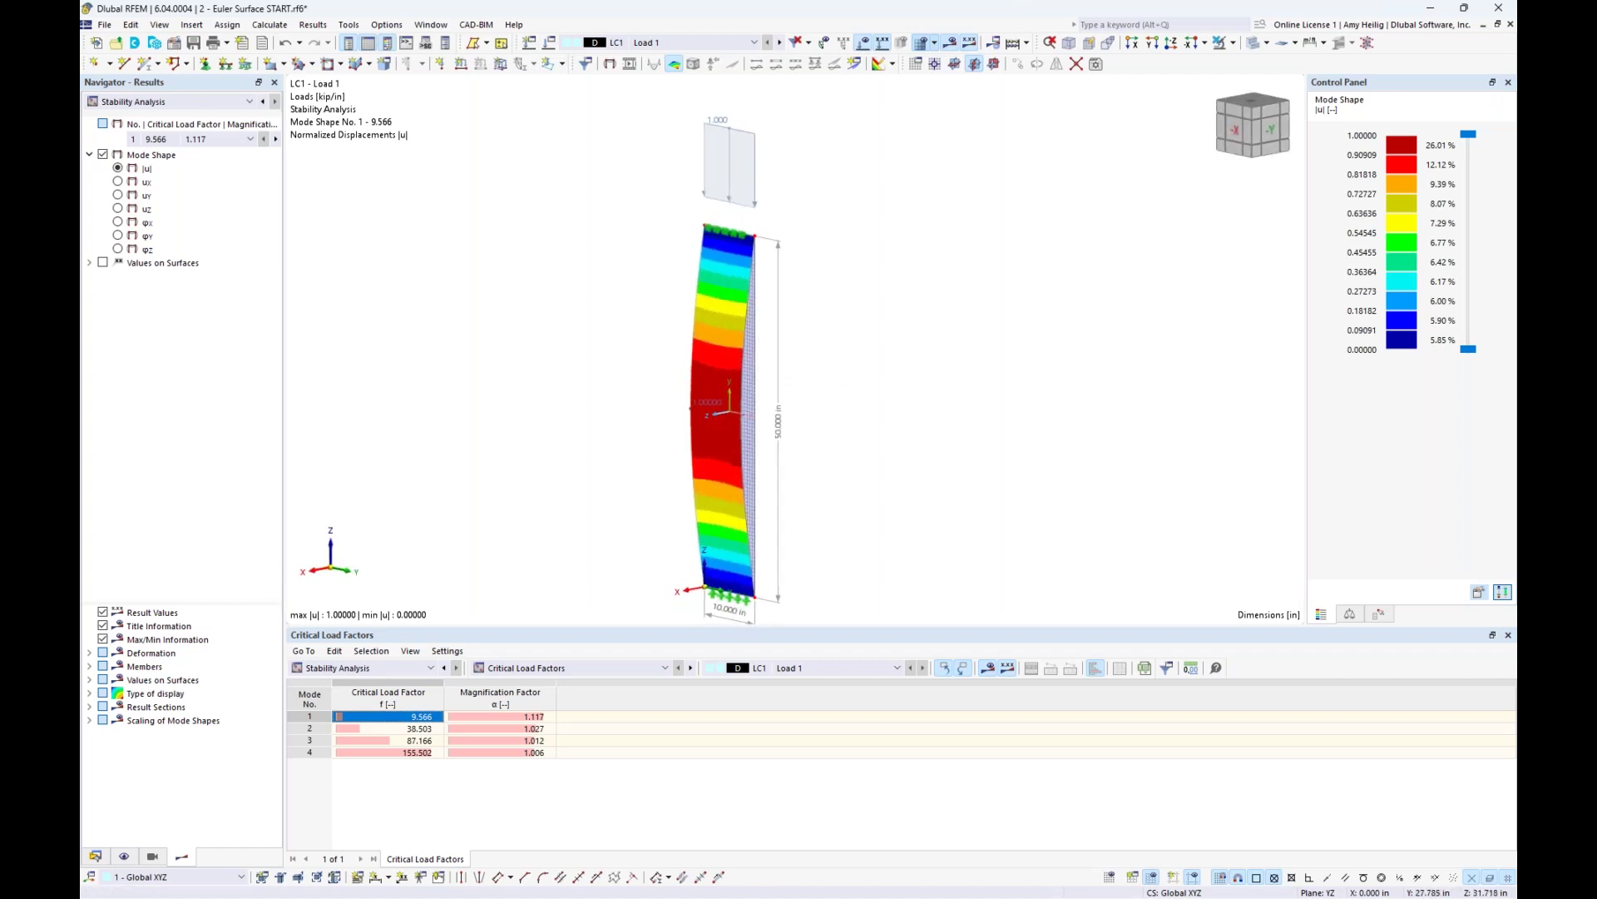
key(super+Tab)
key(Right)
key(Right)
key(Return)
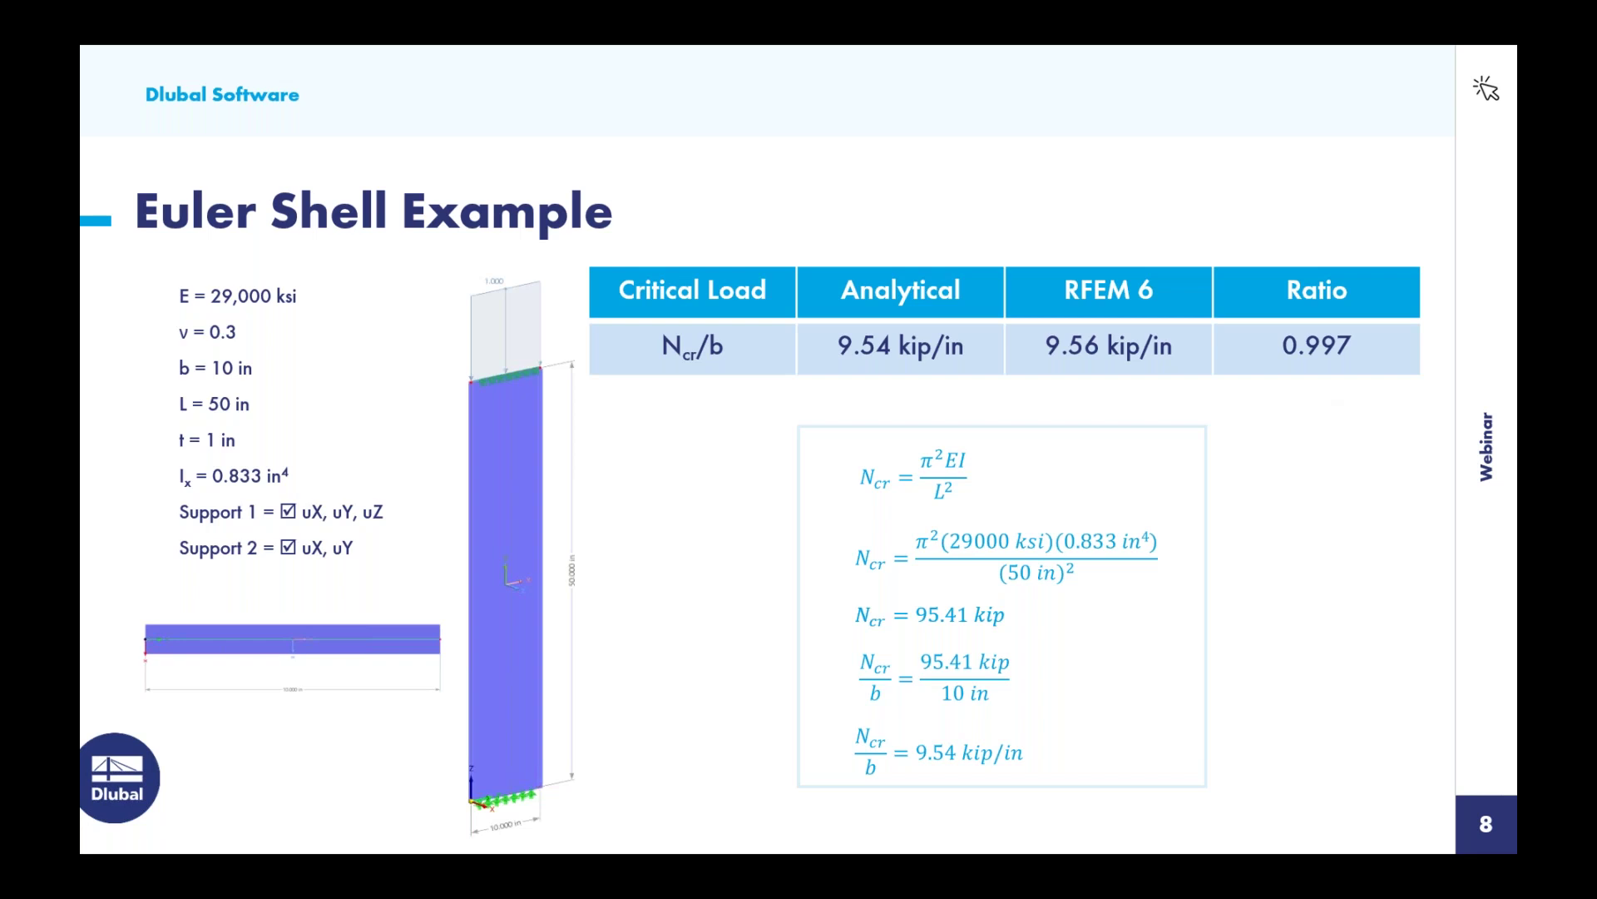
- Switch back to RFEM and bring up the 3 - Stability 7DOF START.rf6 model
key(super+Tab)
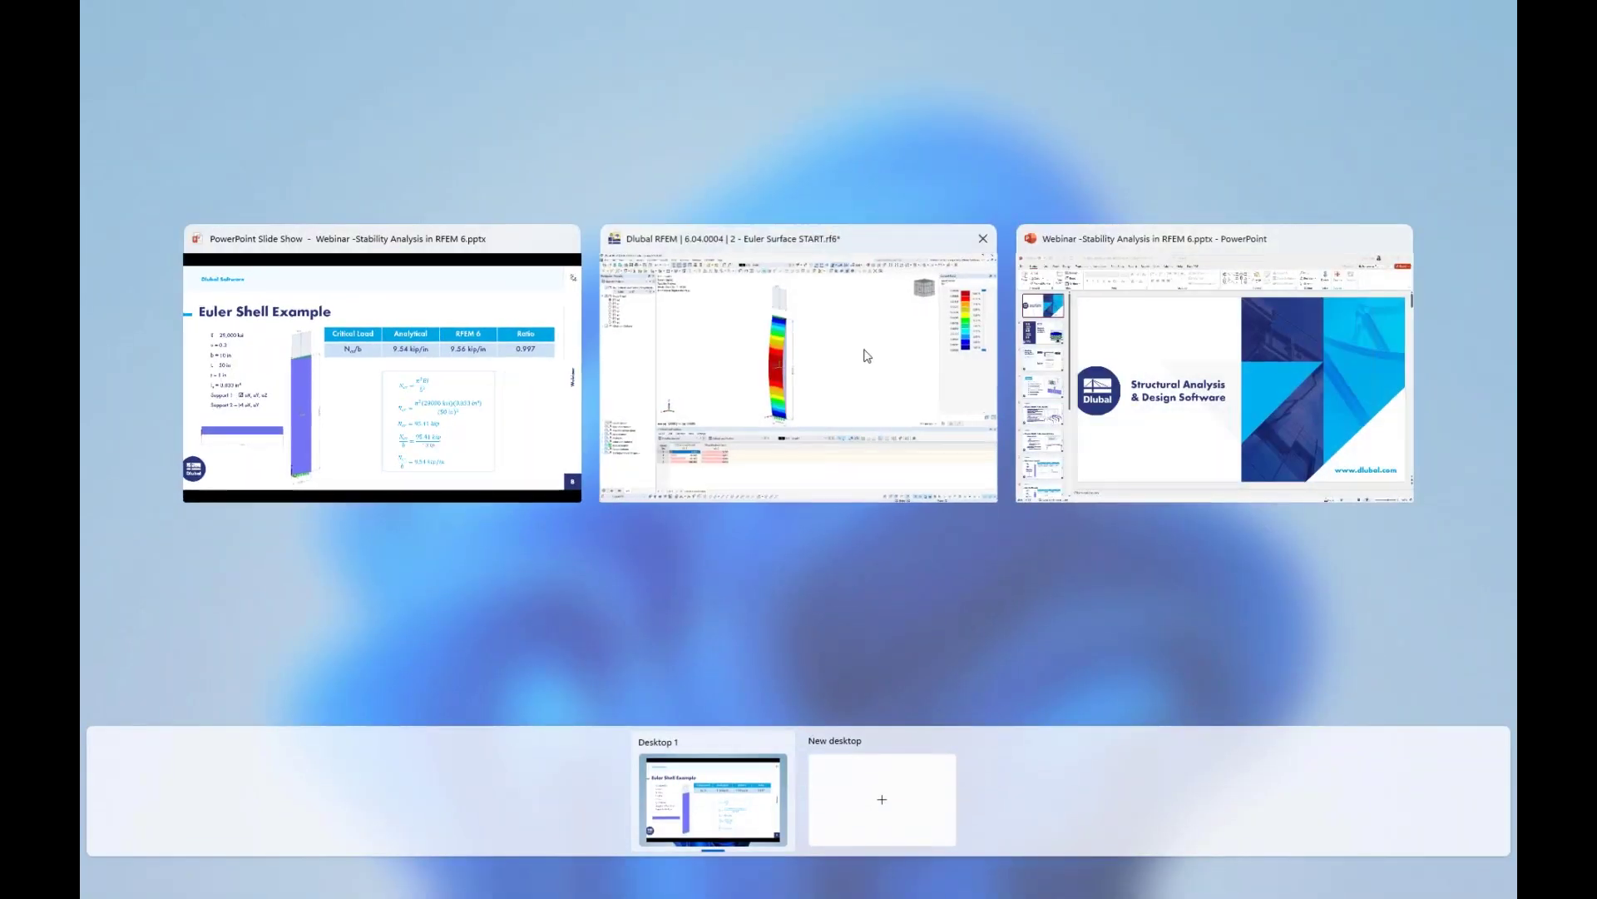
click(867, 356)
click(431, 24)
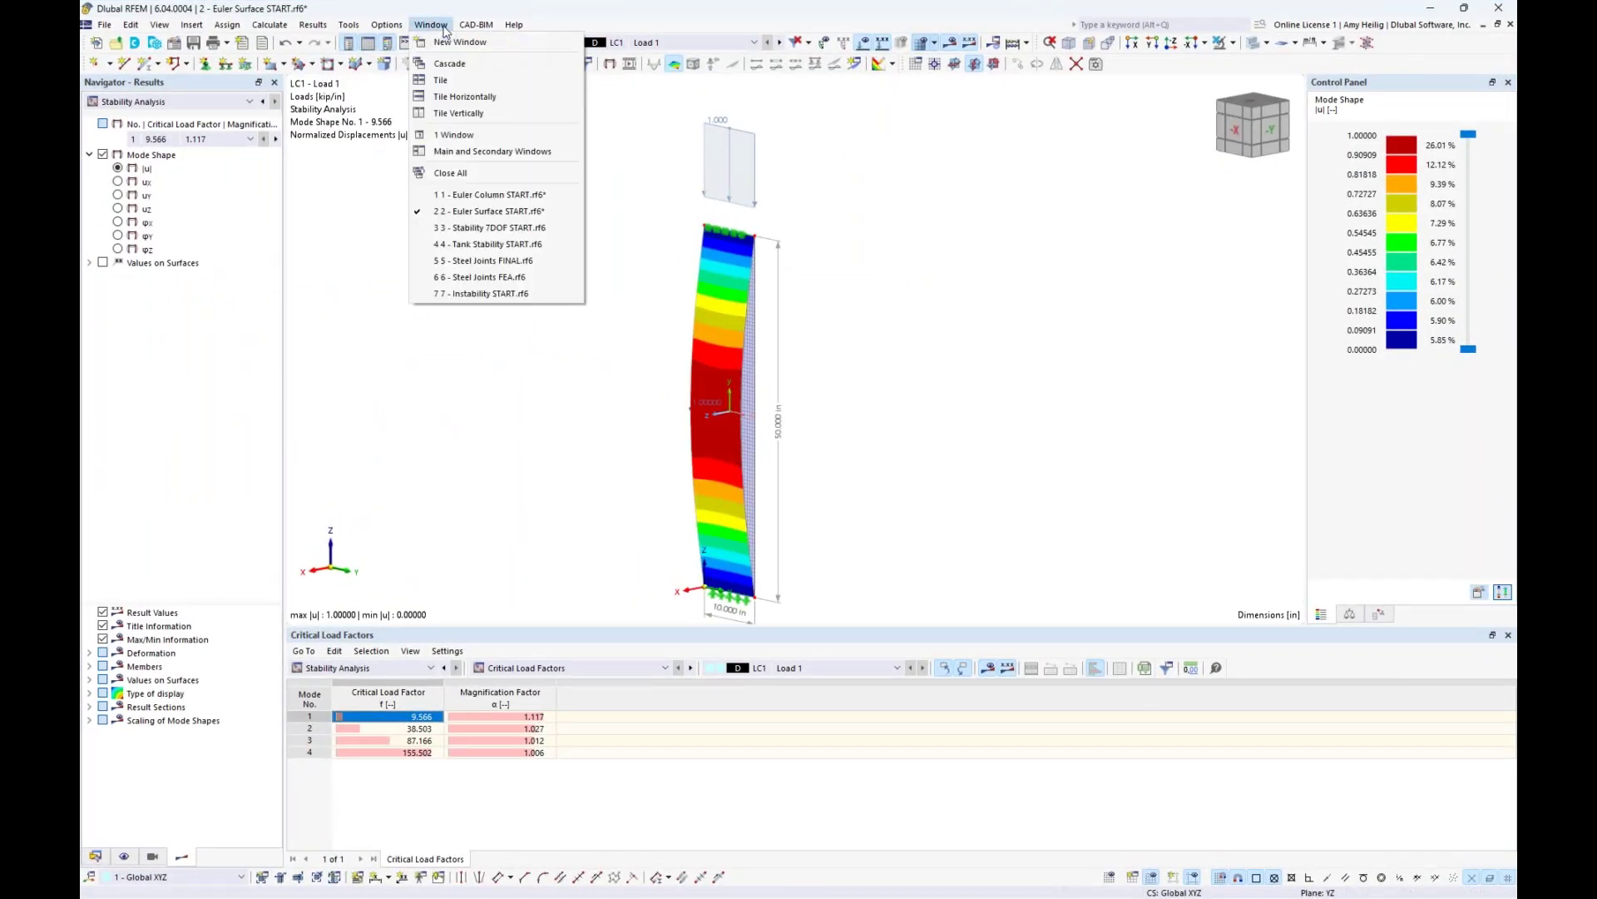
click(466, 228)
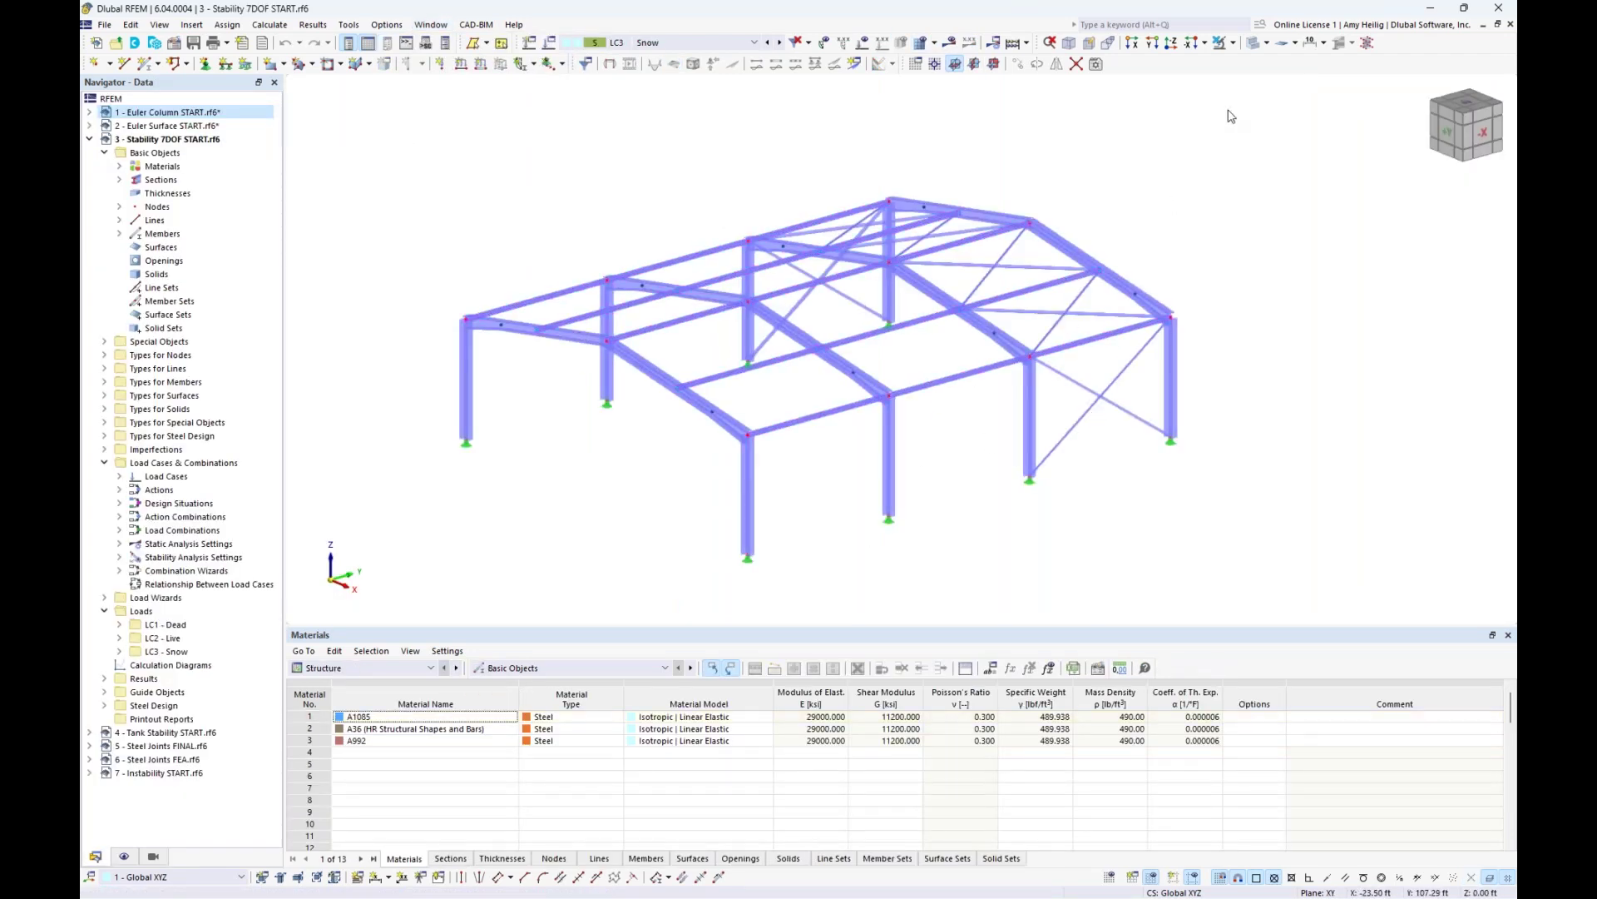
- Examine the steel frame and its column supports in wireframe display, and restore the solid member display
click(1254, 42)
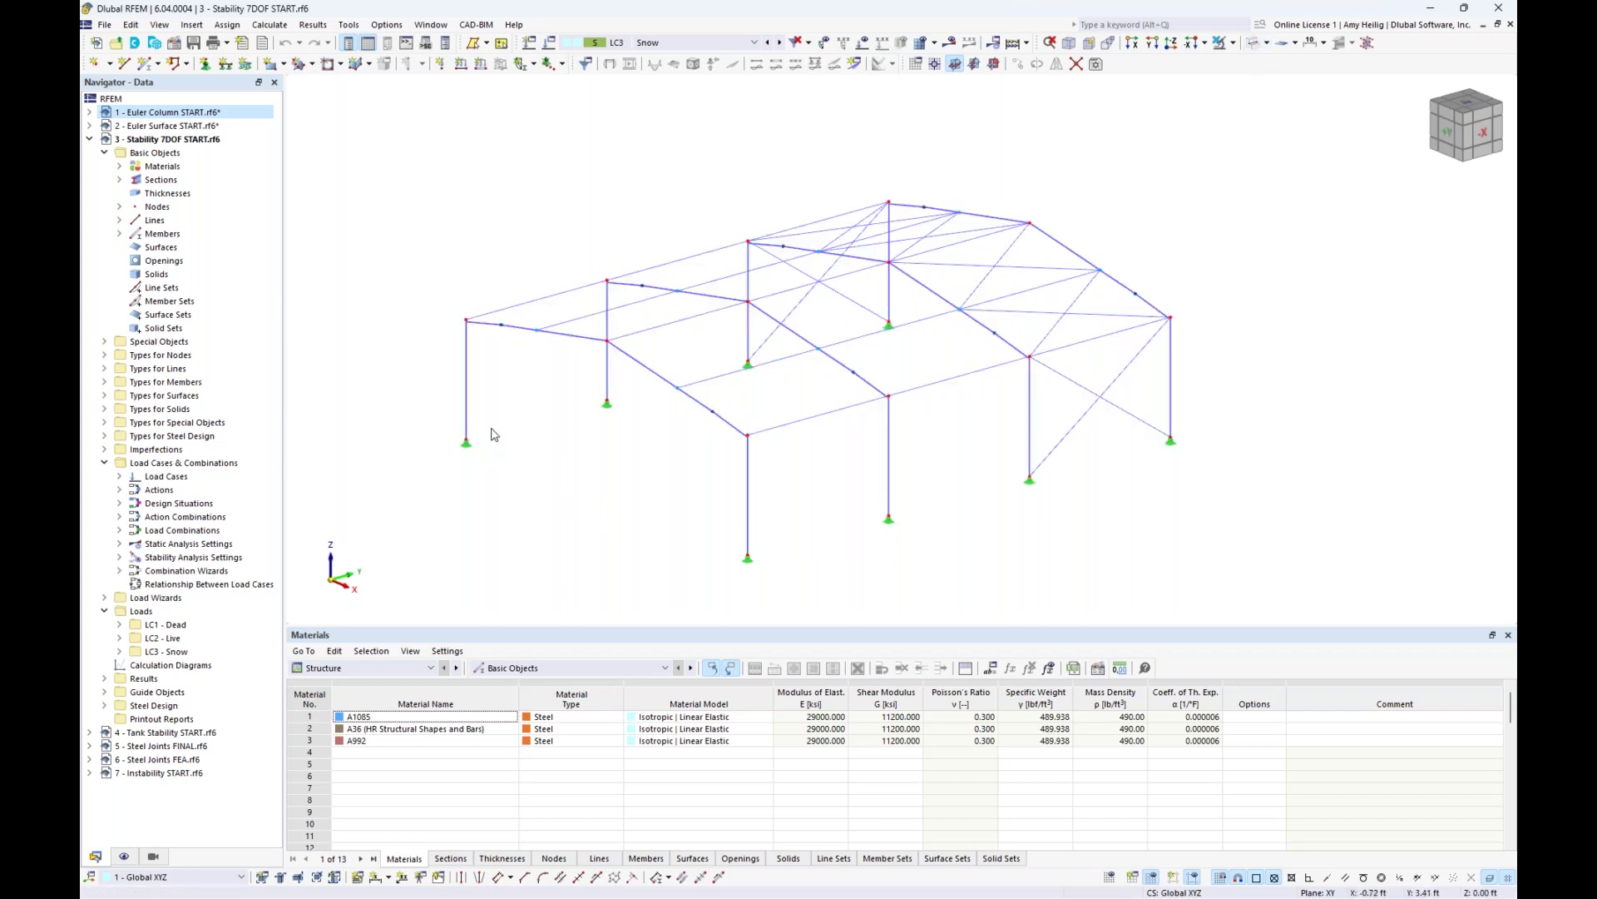
middle_drag(558, 466, 591, 454)
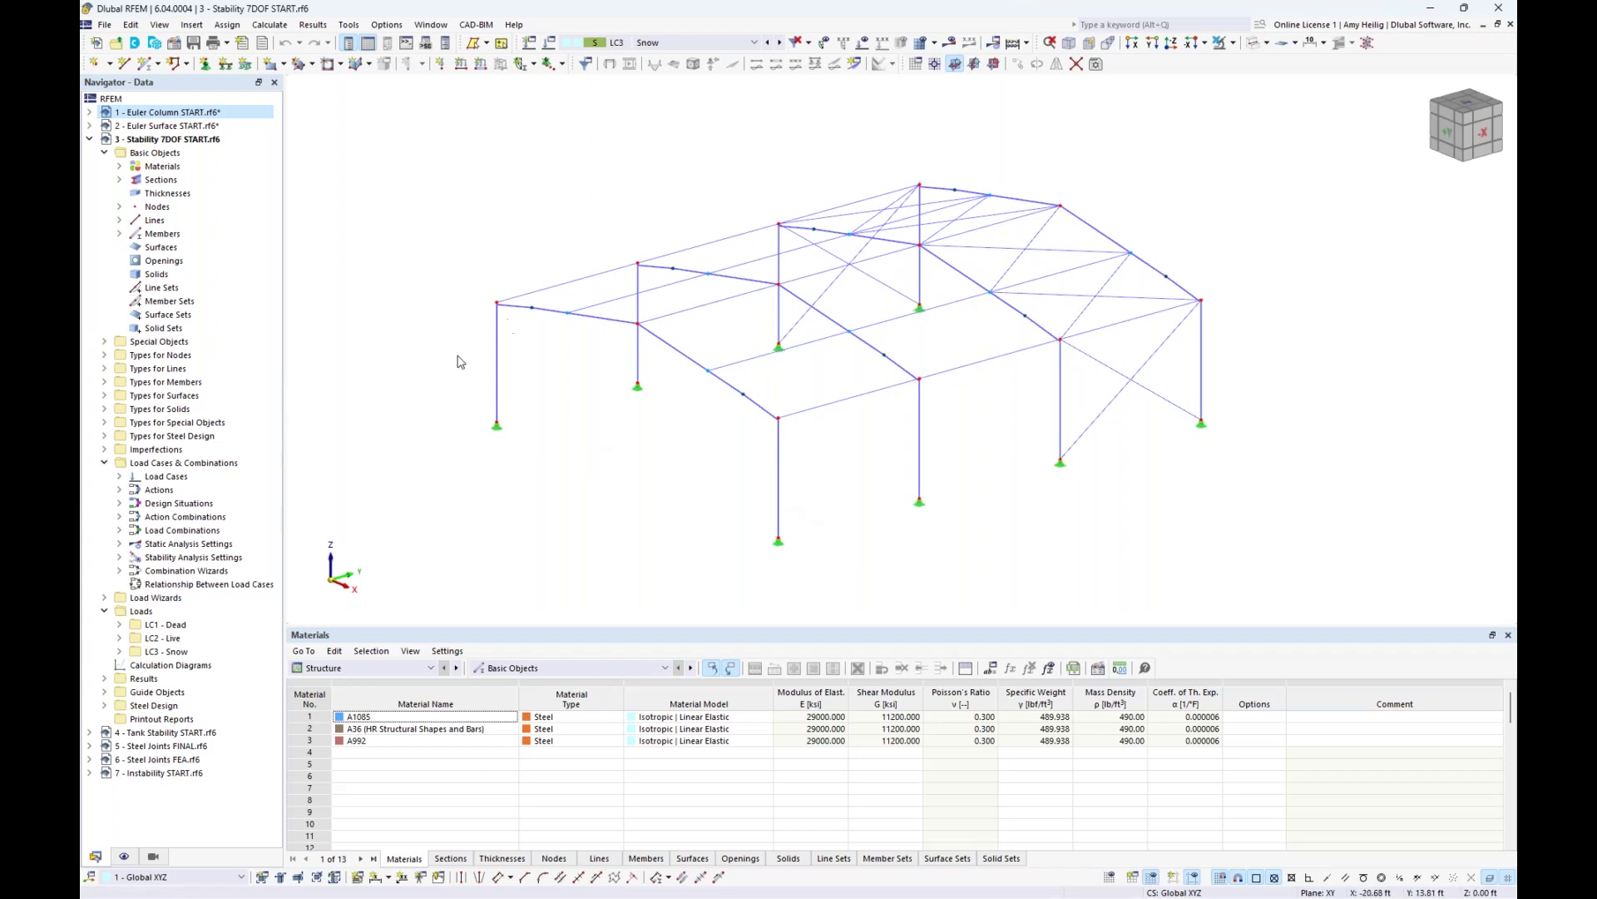
click(1253, 43)
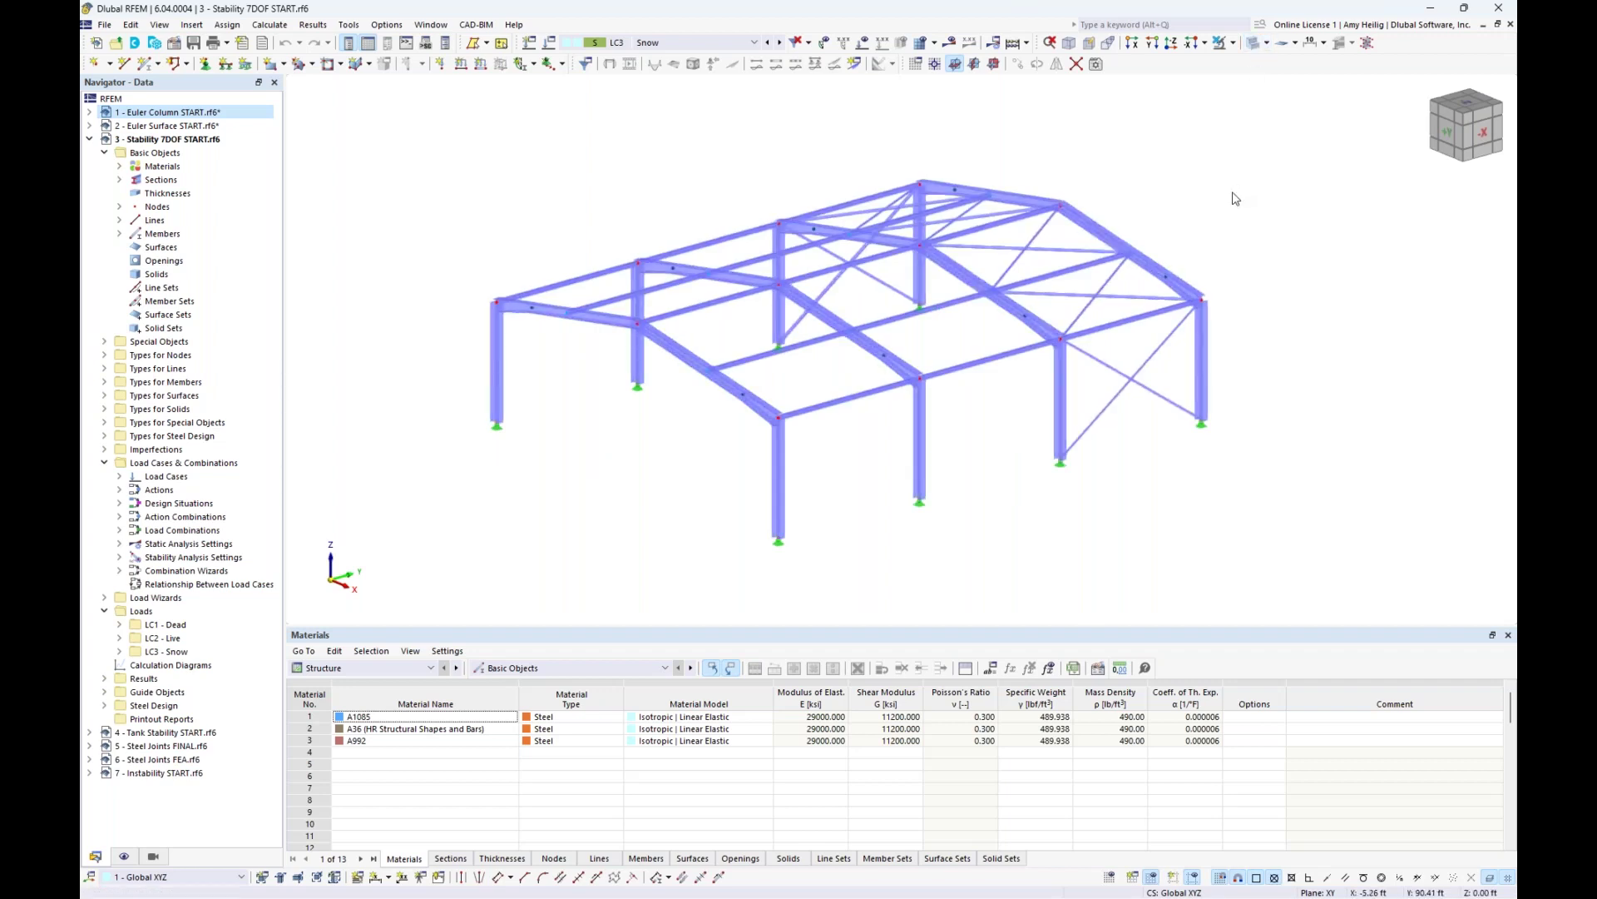
- Highlight the members using each of the four sections in turn, and inspect the tapered rafter ends at the columns up close
click(118, 180)
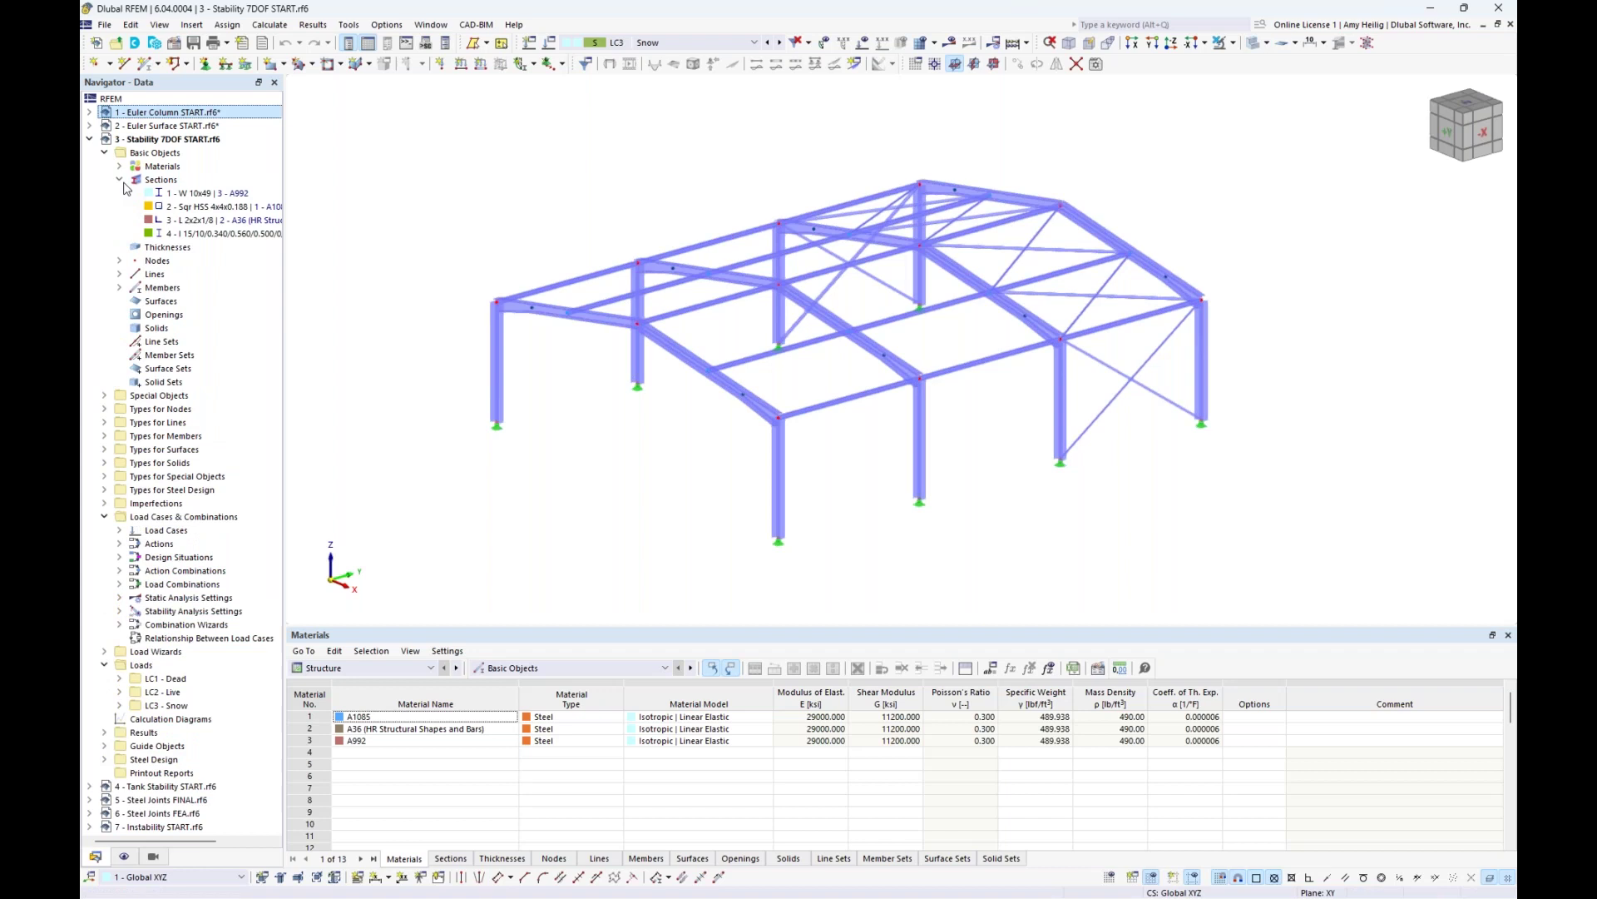
click(171, 195)
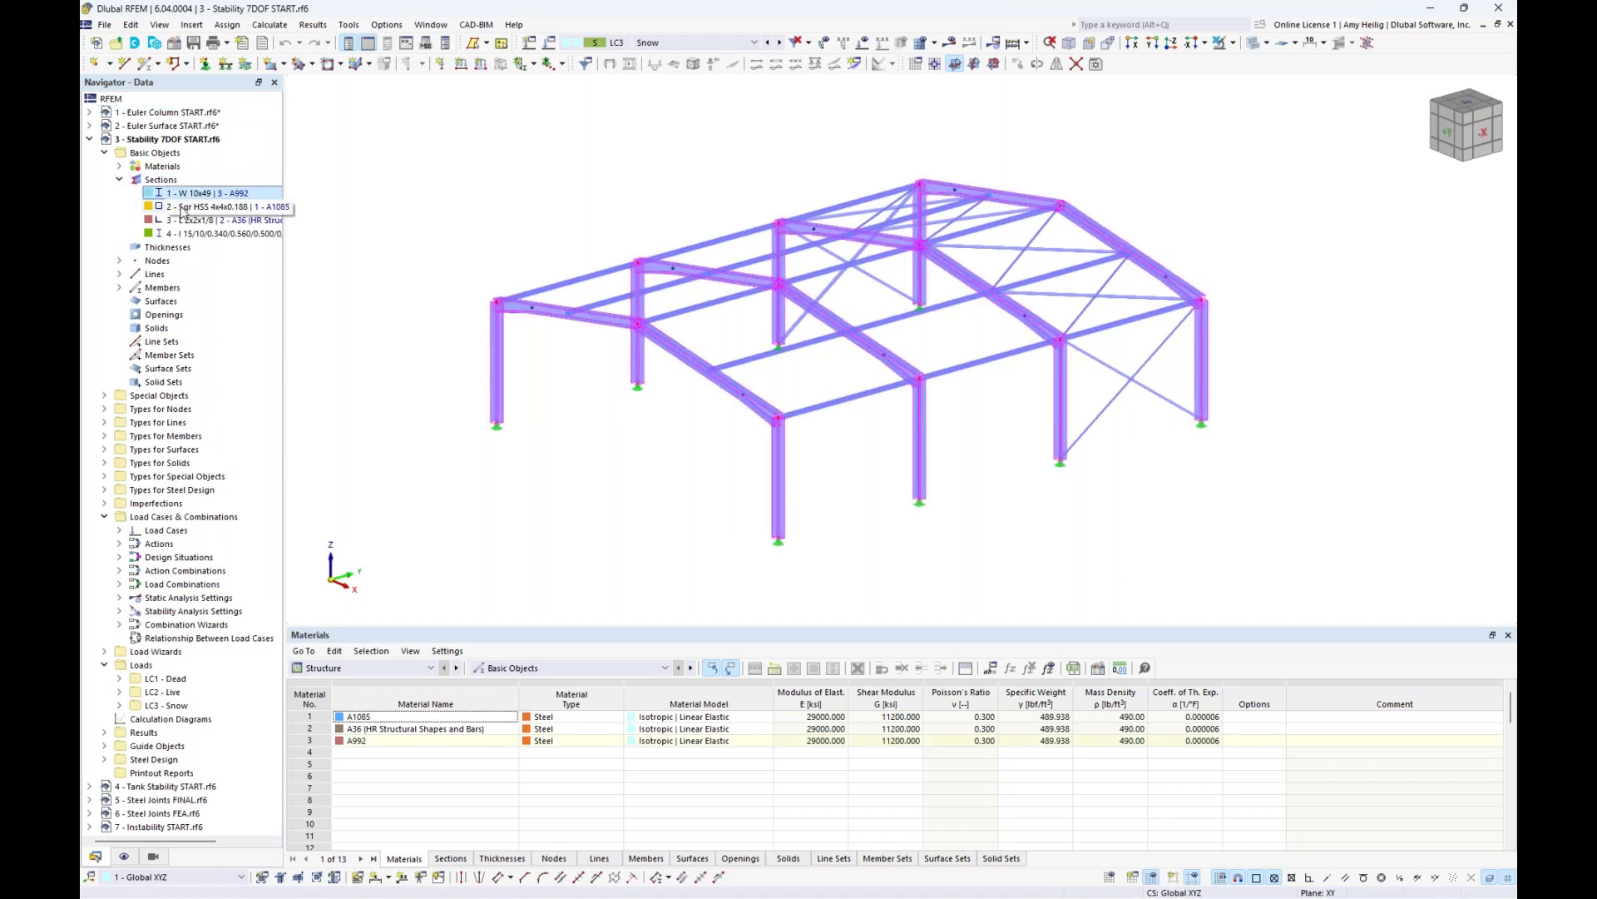
click(182, 210)
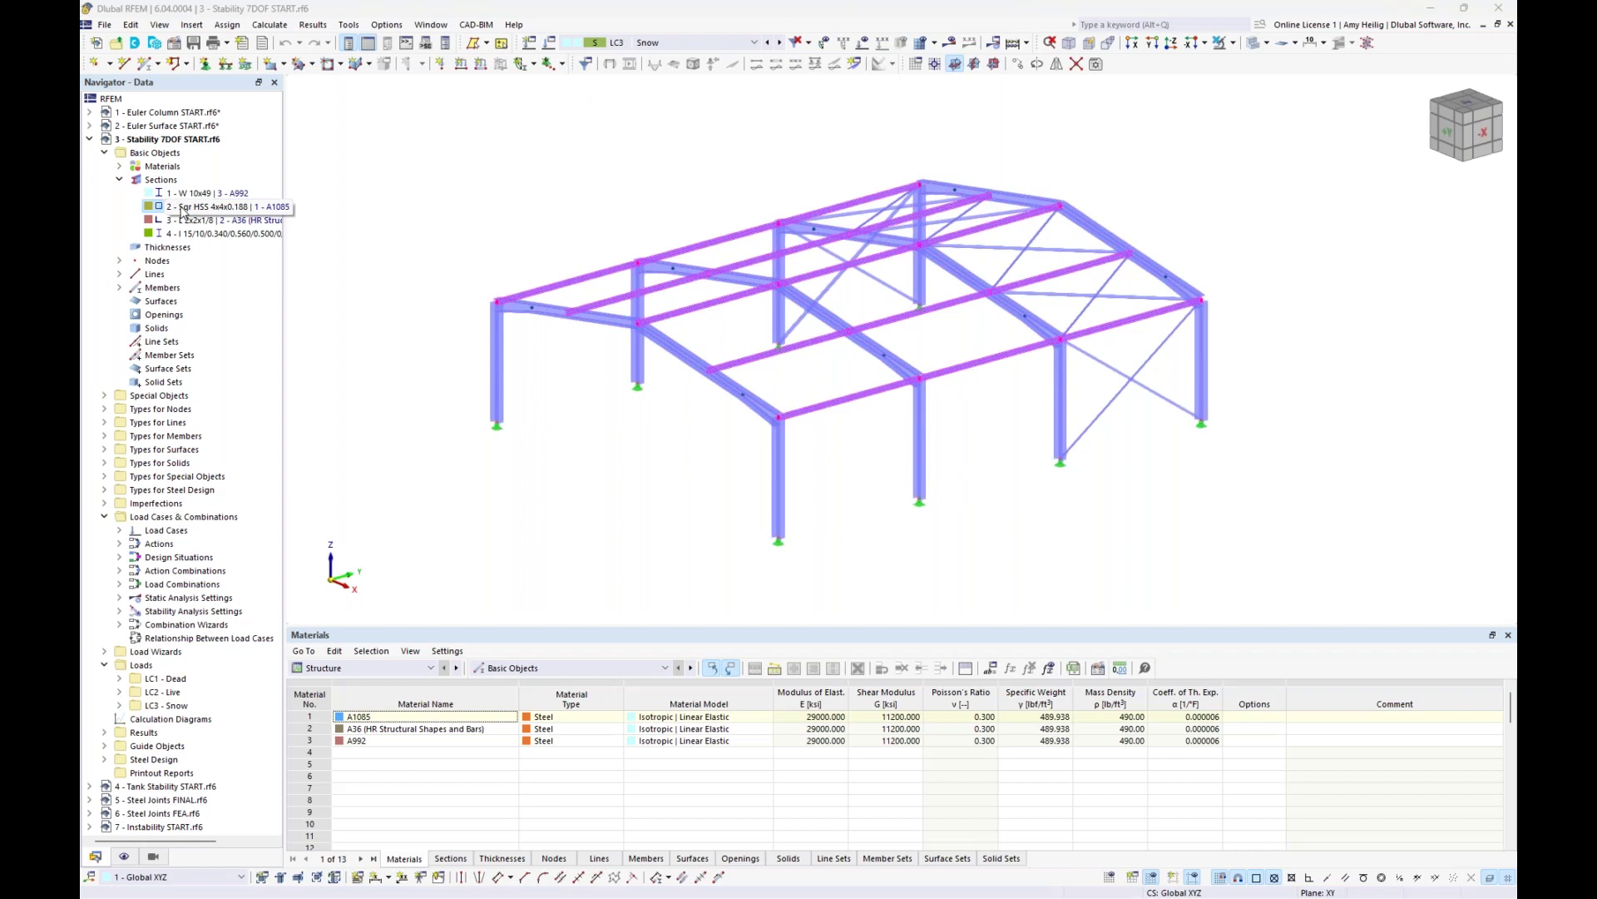
click(177, 221)
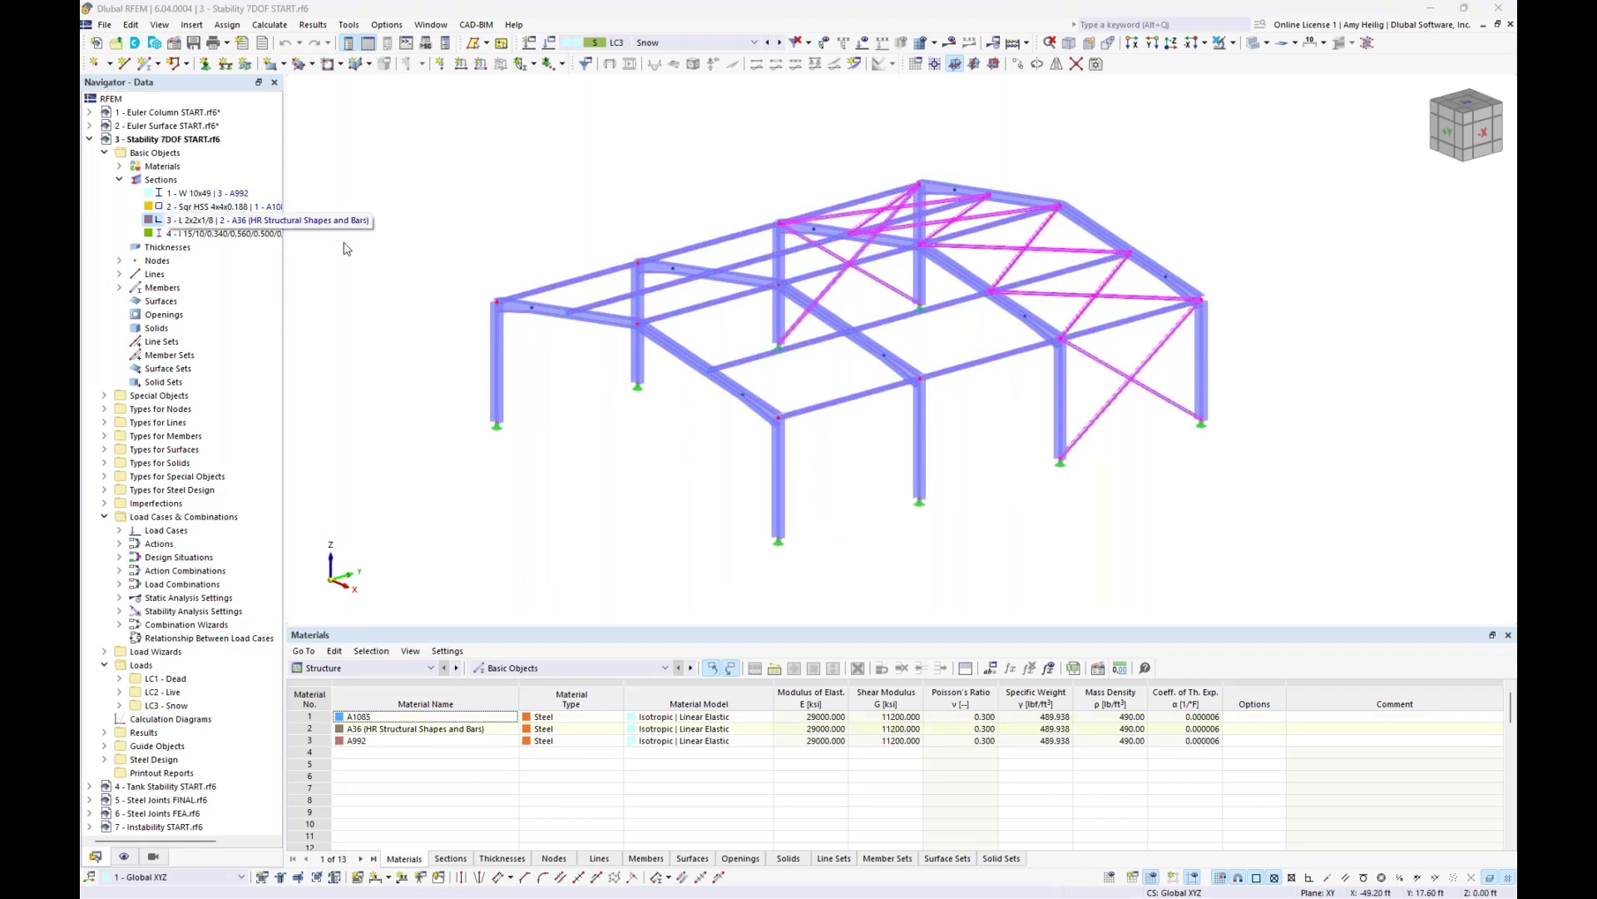
click(191, 234)
scroll(800, 418, up, 5)
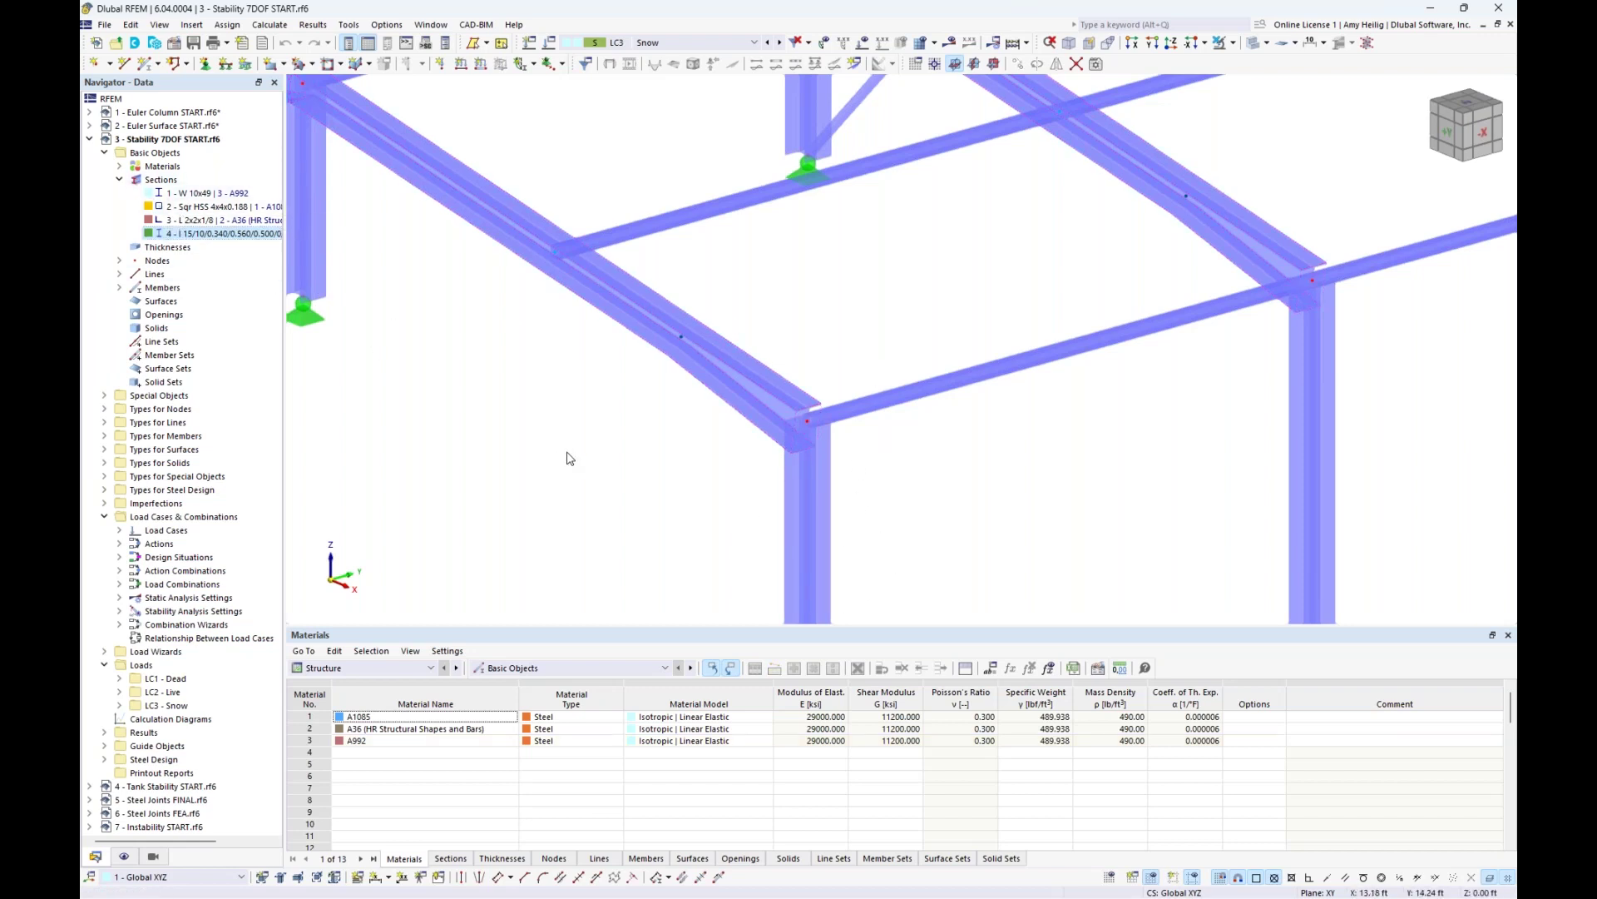
scroll(570, 458, down, 2)
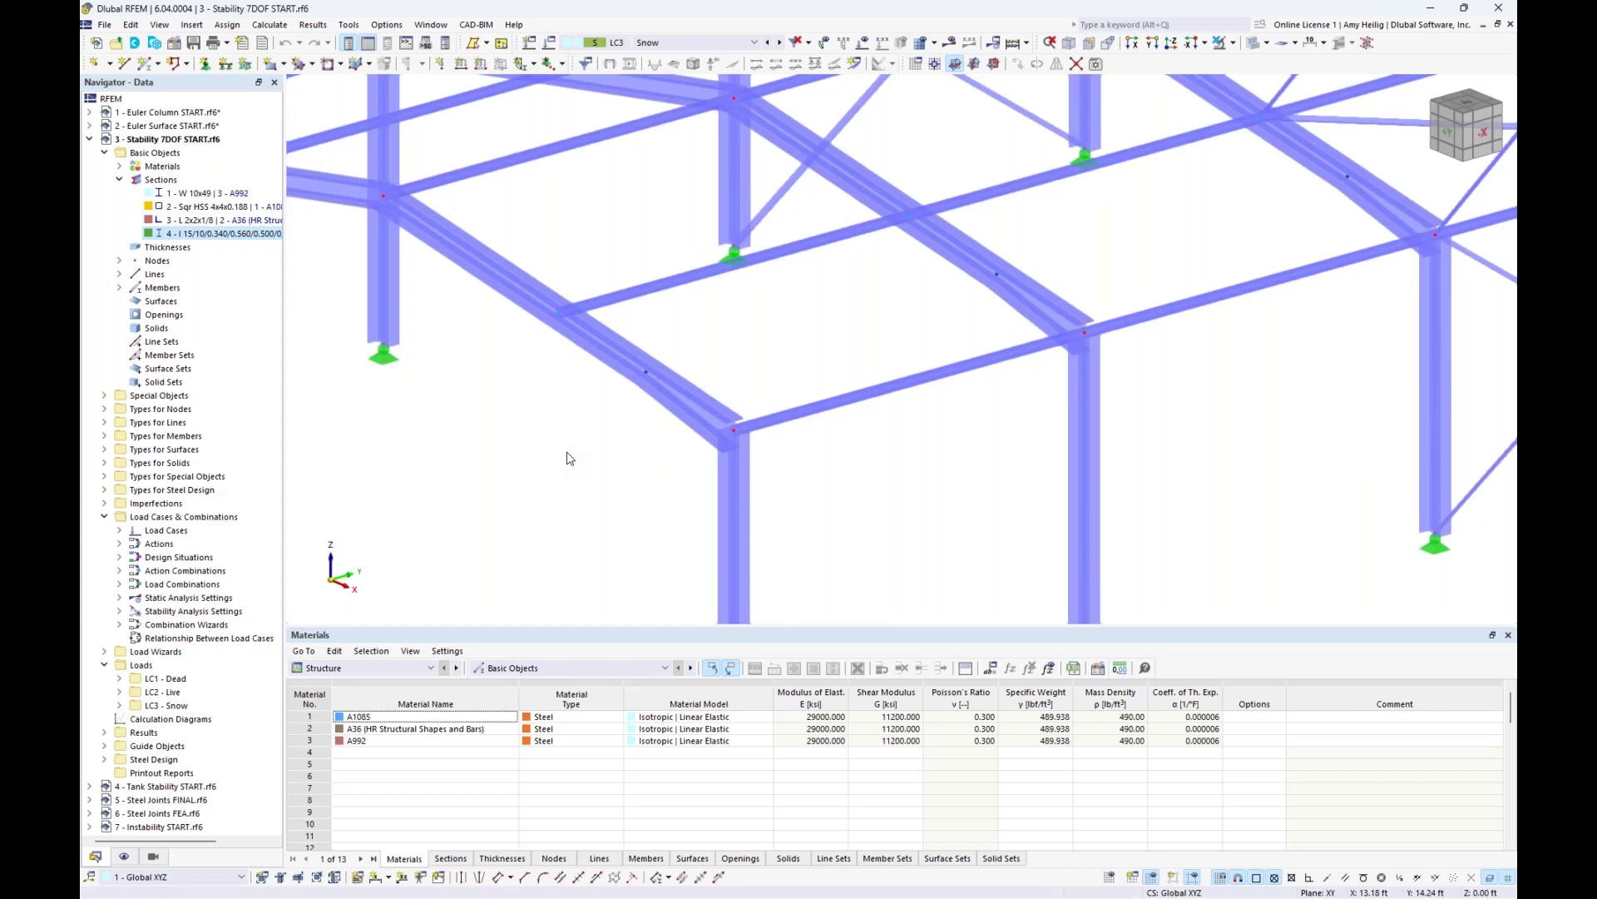
scroll(569, 458, down, 5)
- Display the LC1 Dead loads on the frame, and show the member loads generated from the area load separately
middle_drag(563, 457, 649, 433)
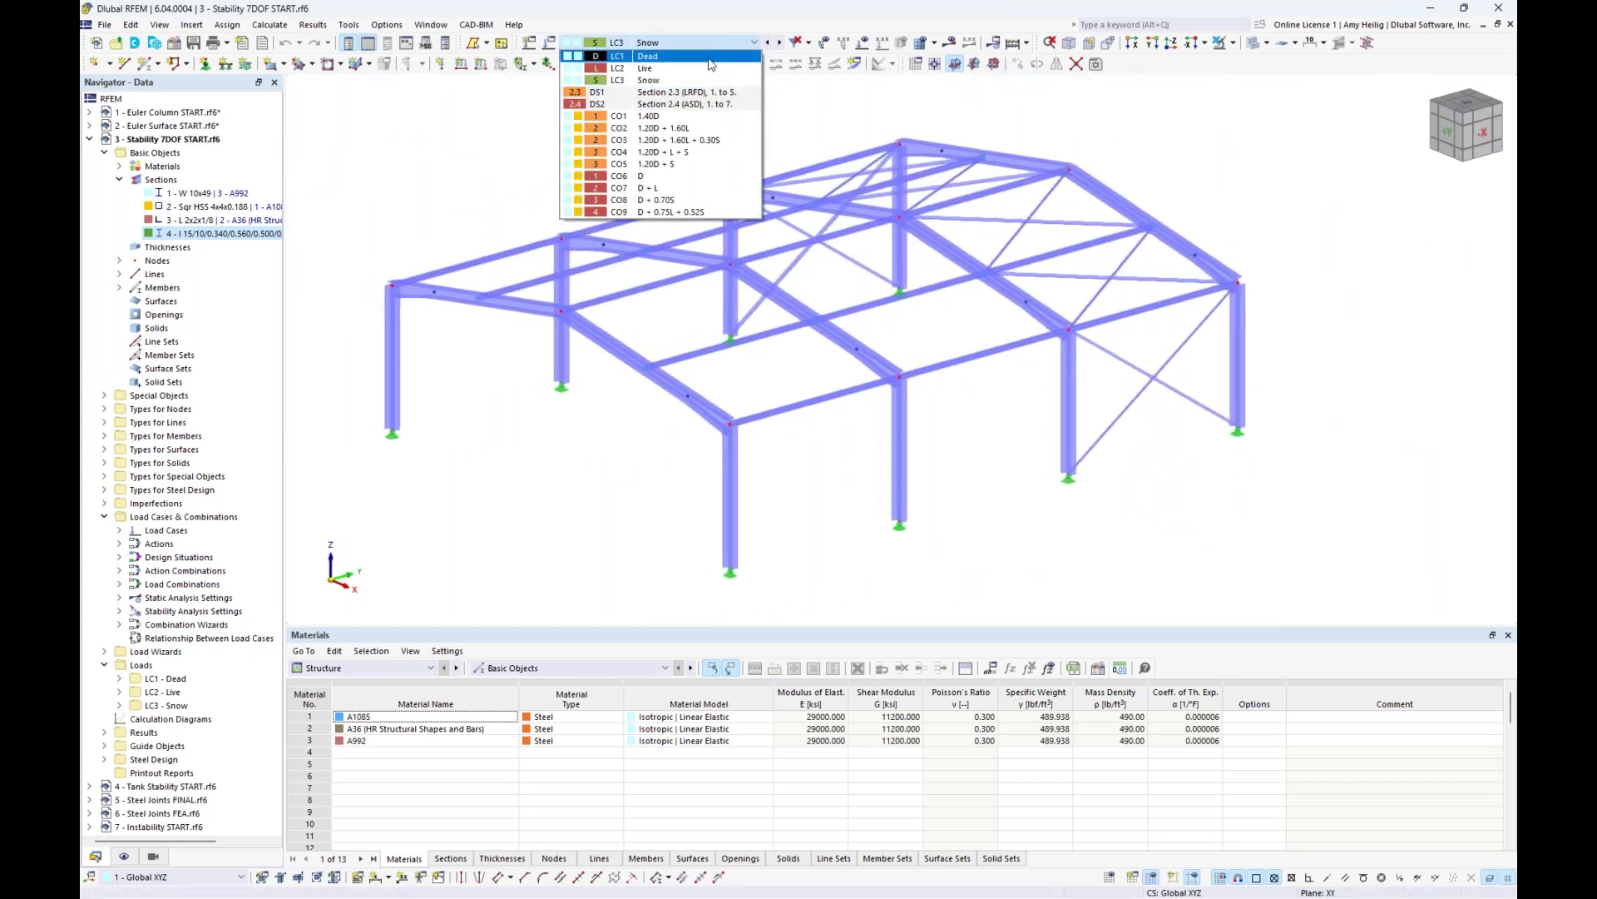
click(711, 64)
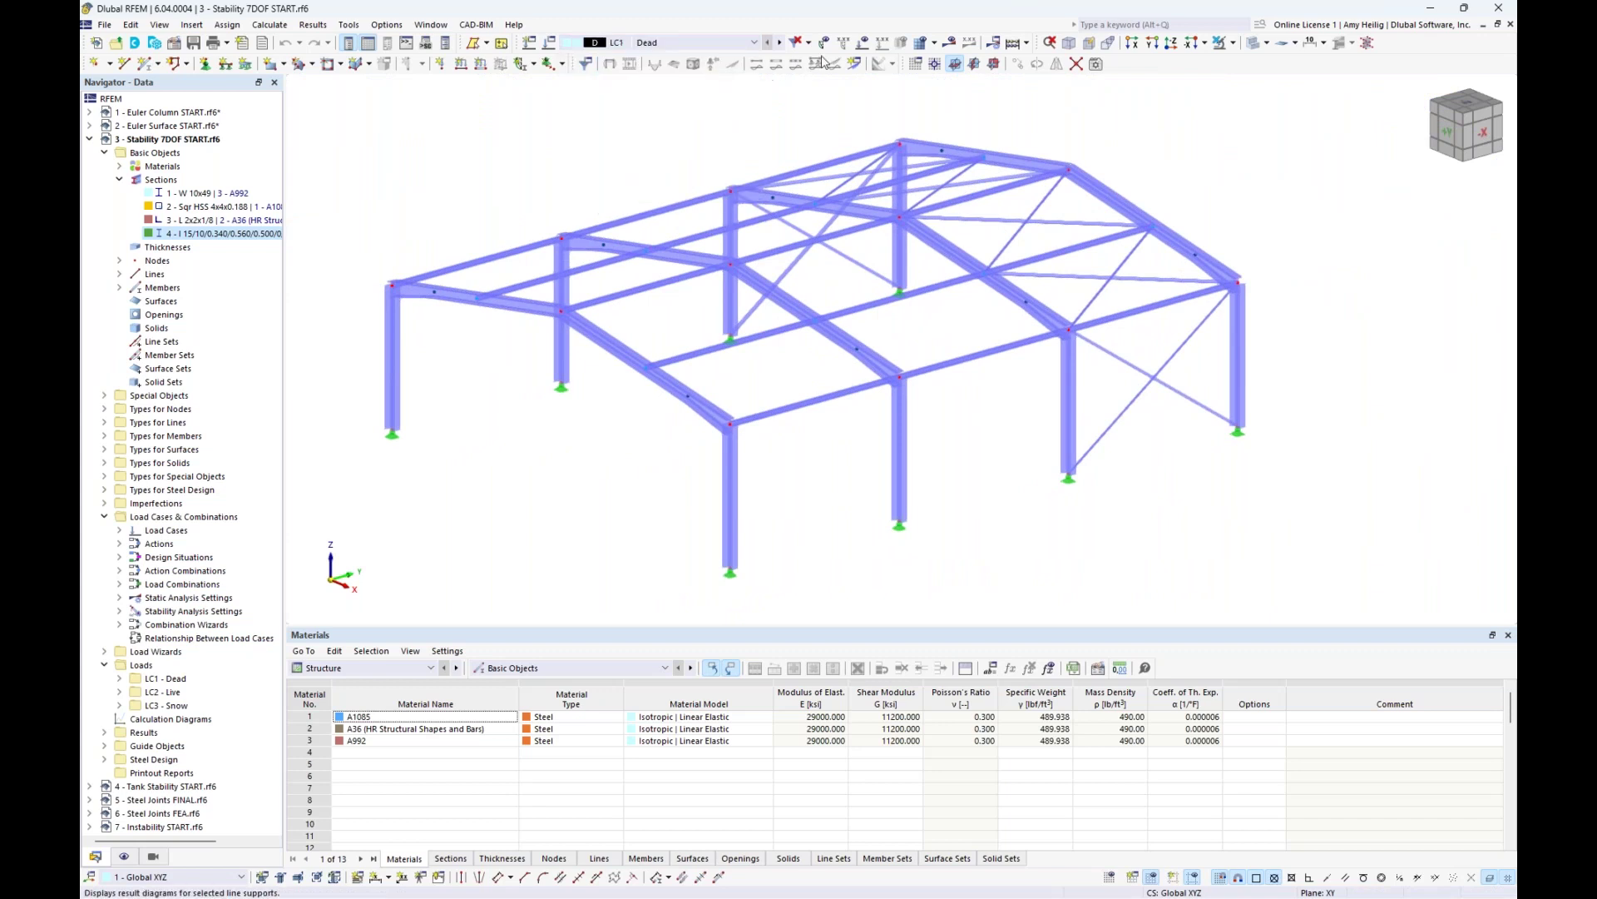
scroll(588, 171, down, 2)
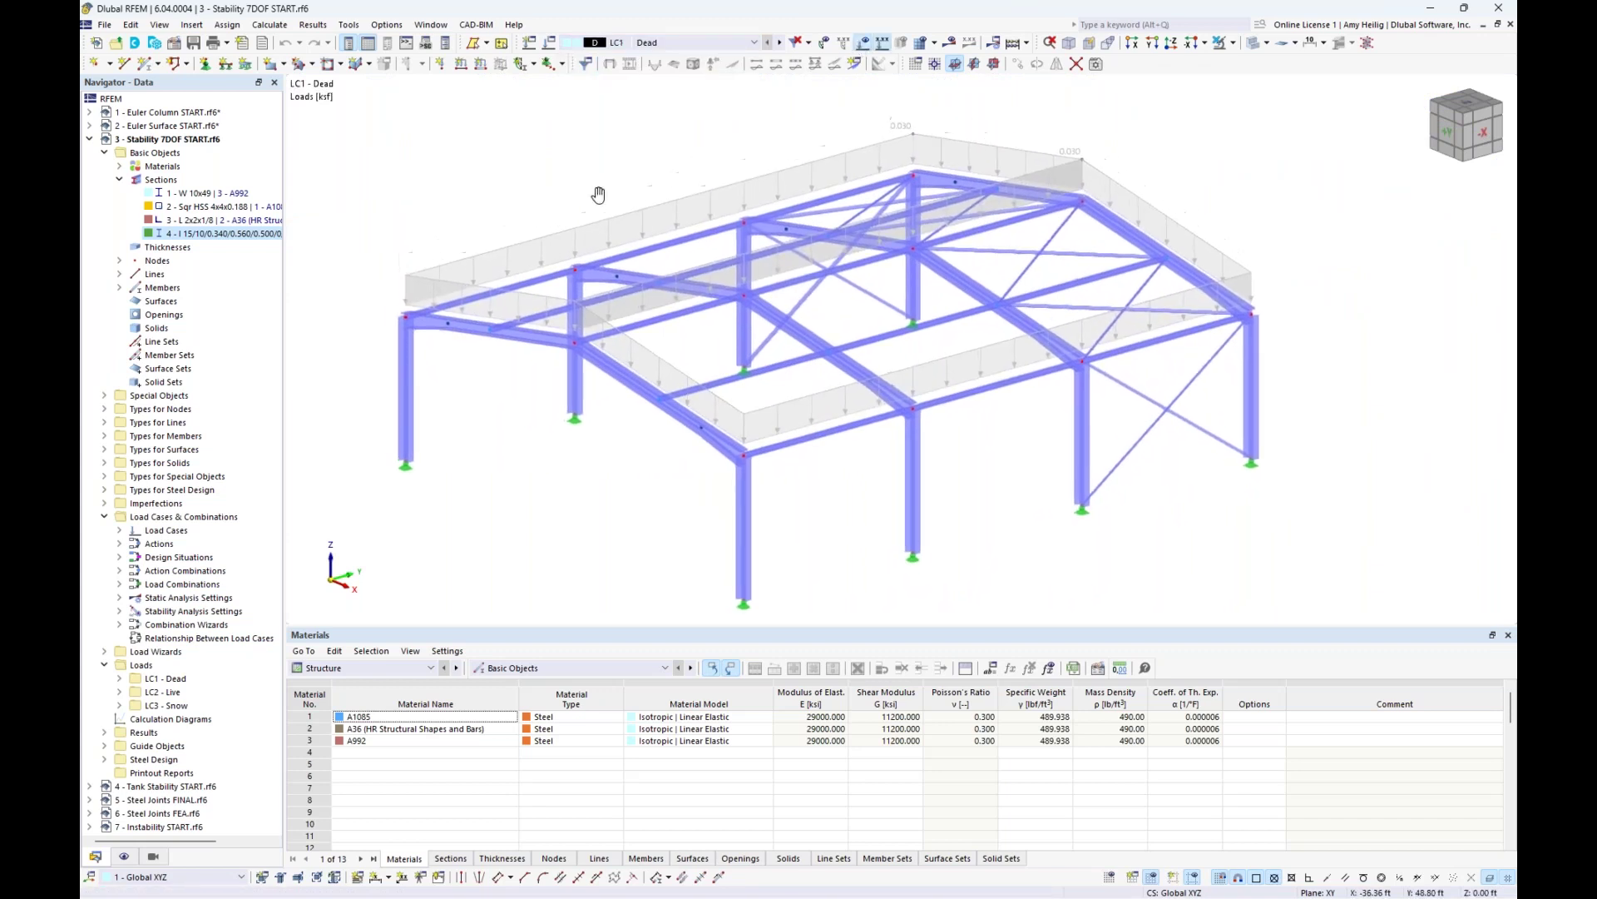
middle_drag(596, 187, 605, 219)
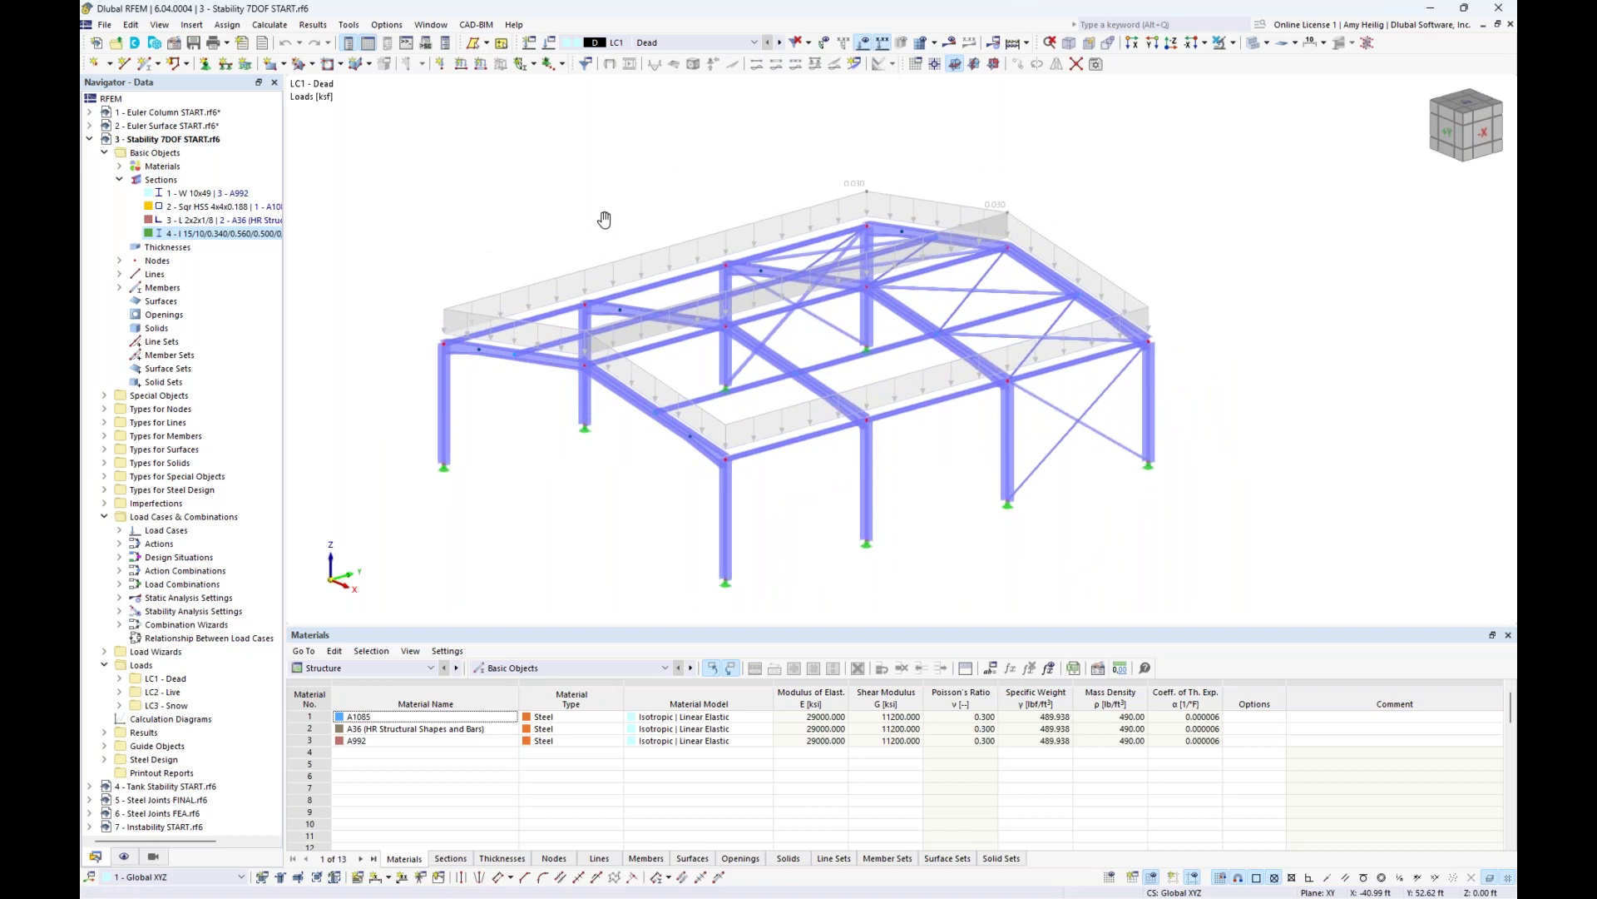
right_click(831, 205)
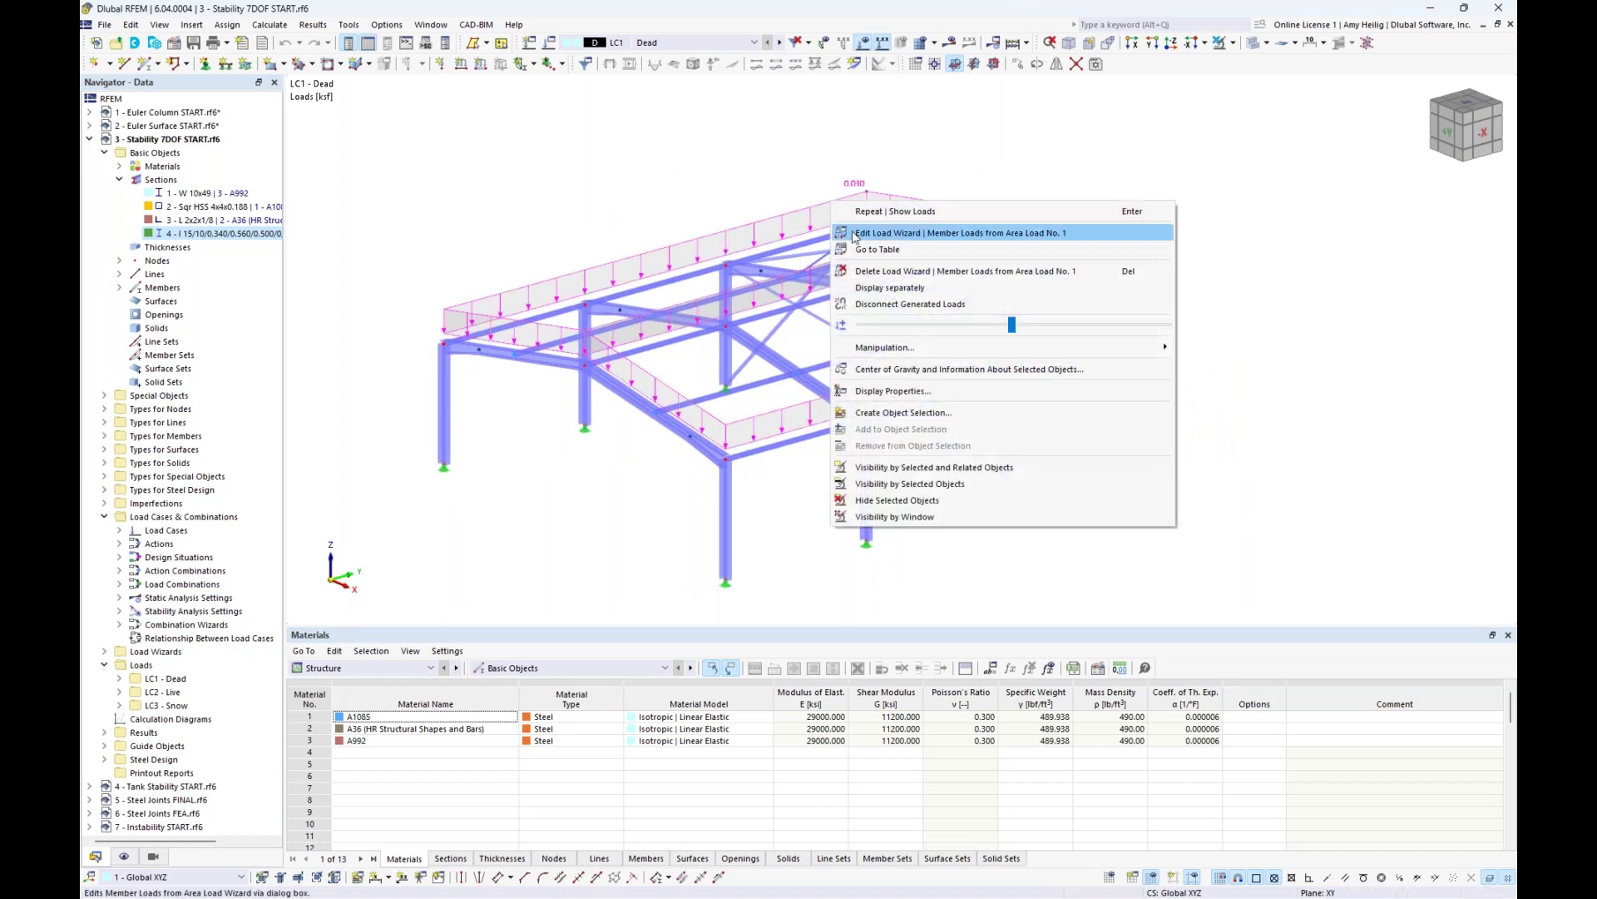
click(869, 288)
mouse_move(1244, 287)
ctrl+middle_down()
mouse_move(1026, 251)
mouse_move(1219, 274)
ctrl+middle_up()
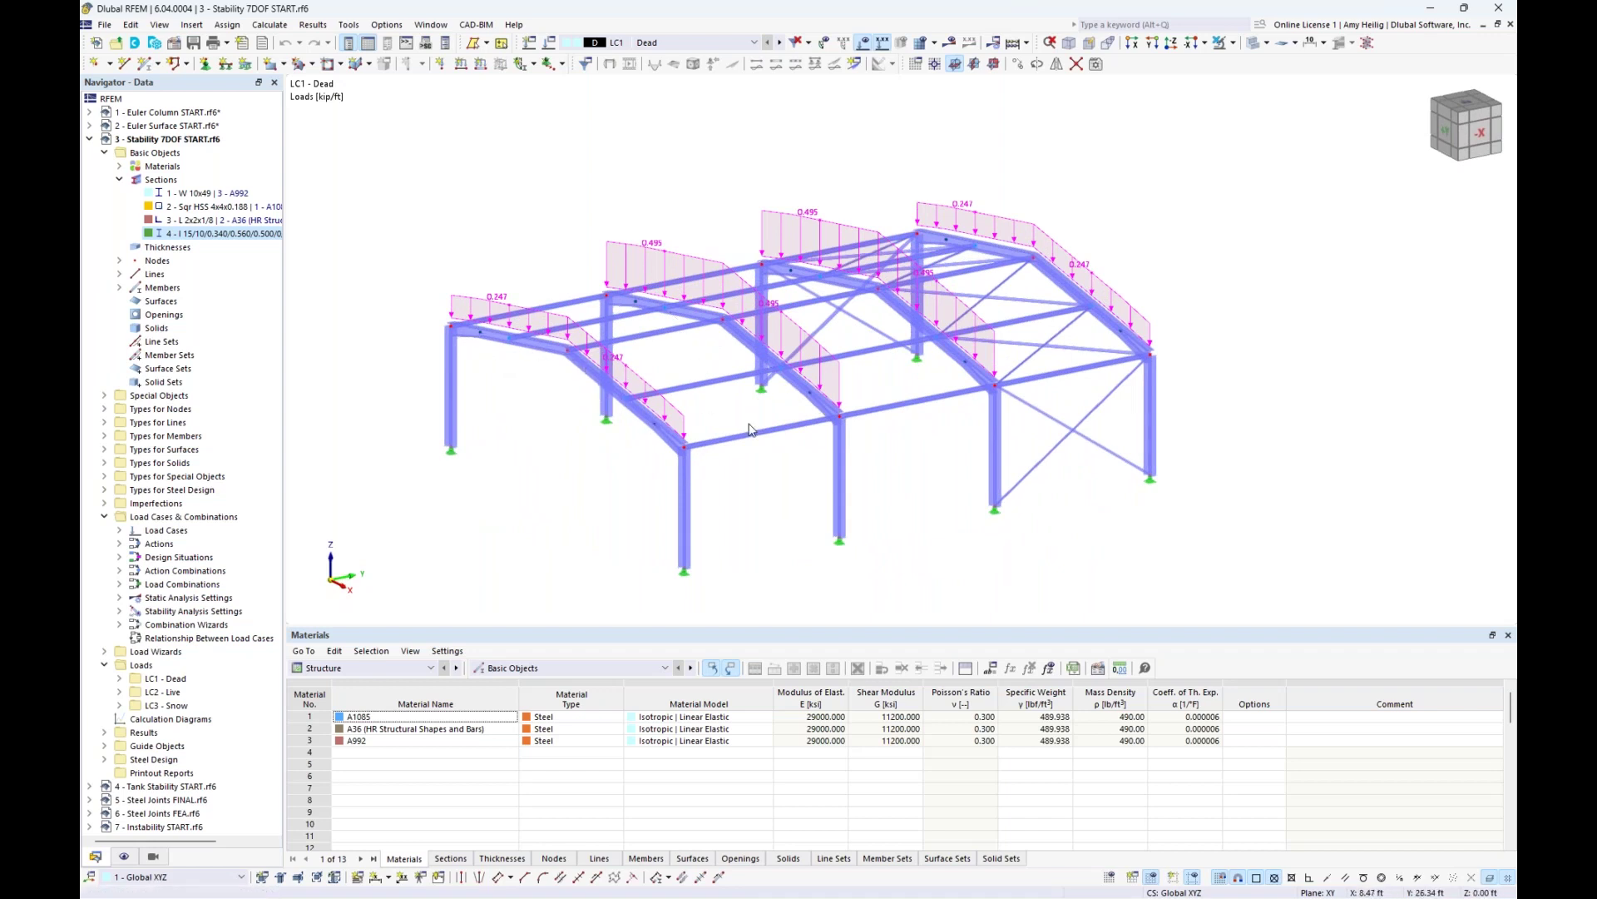
- Show the LC2 Live loads, turn off the separate display of generated member loads, and move on to LC3 Snow
click(778, 43)
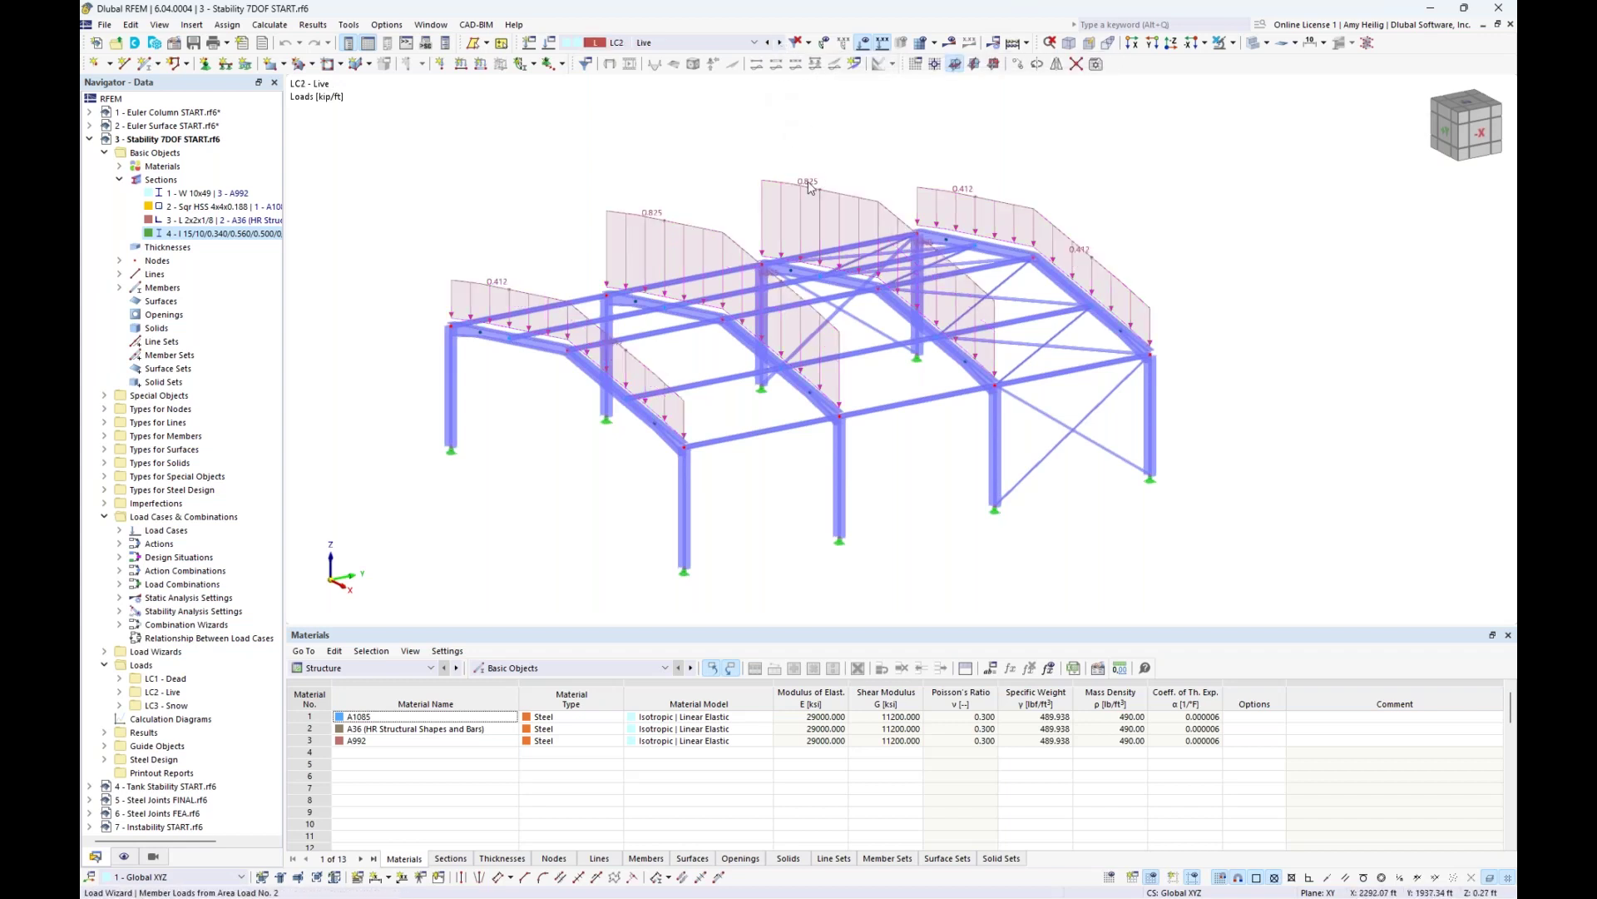
right_click(809, 187)
click(865, 268)
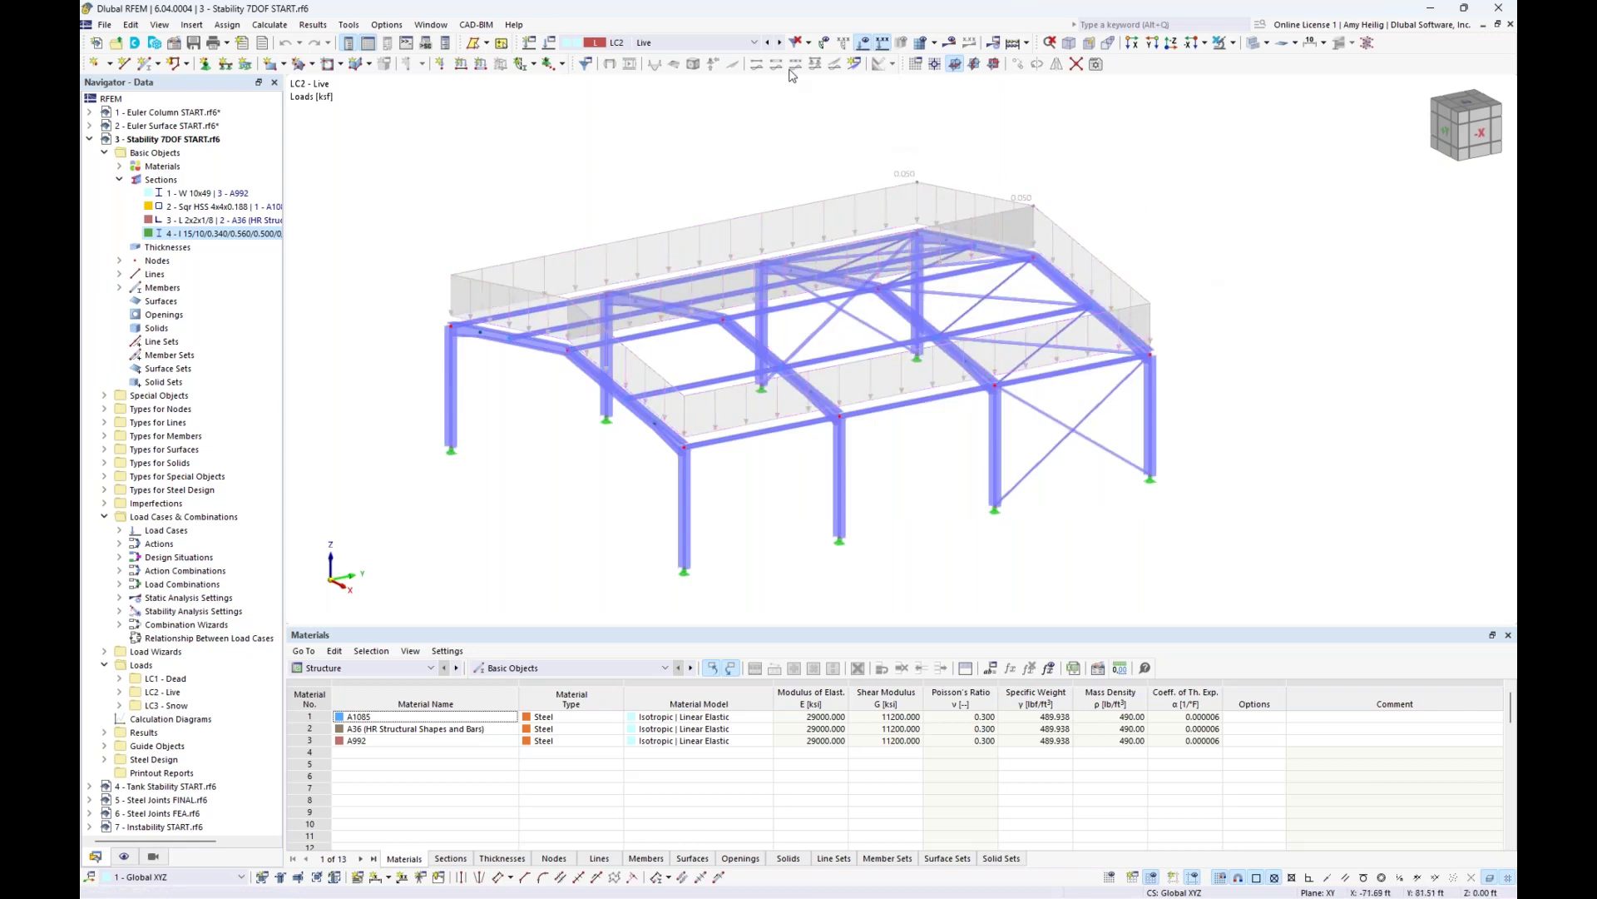
click(780, 43)
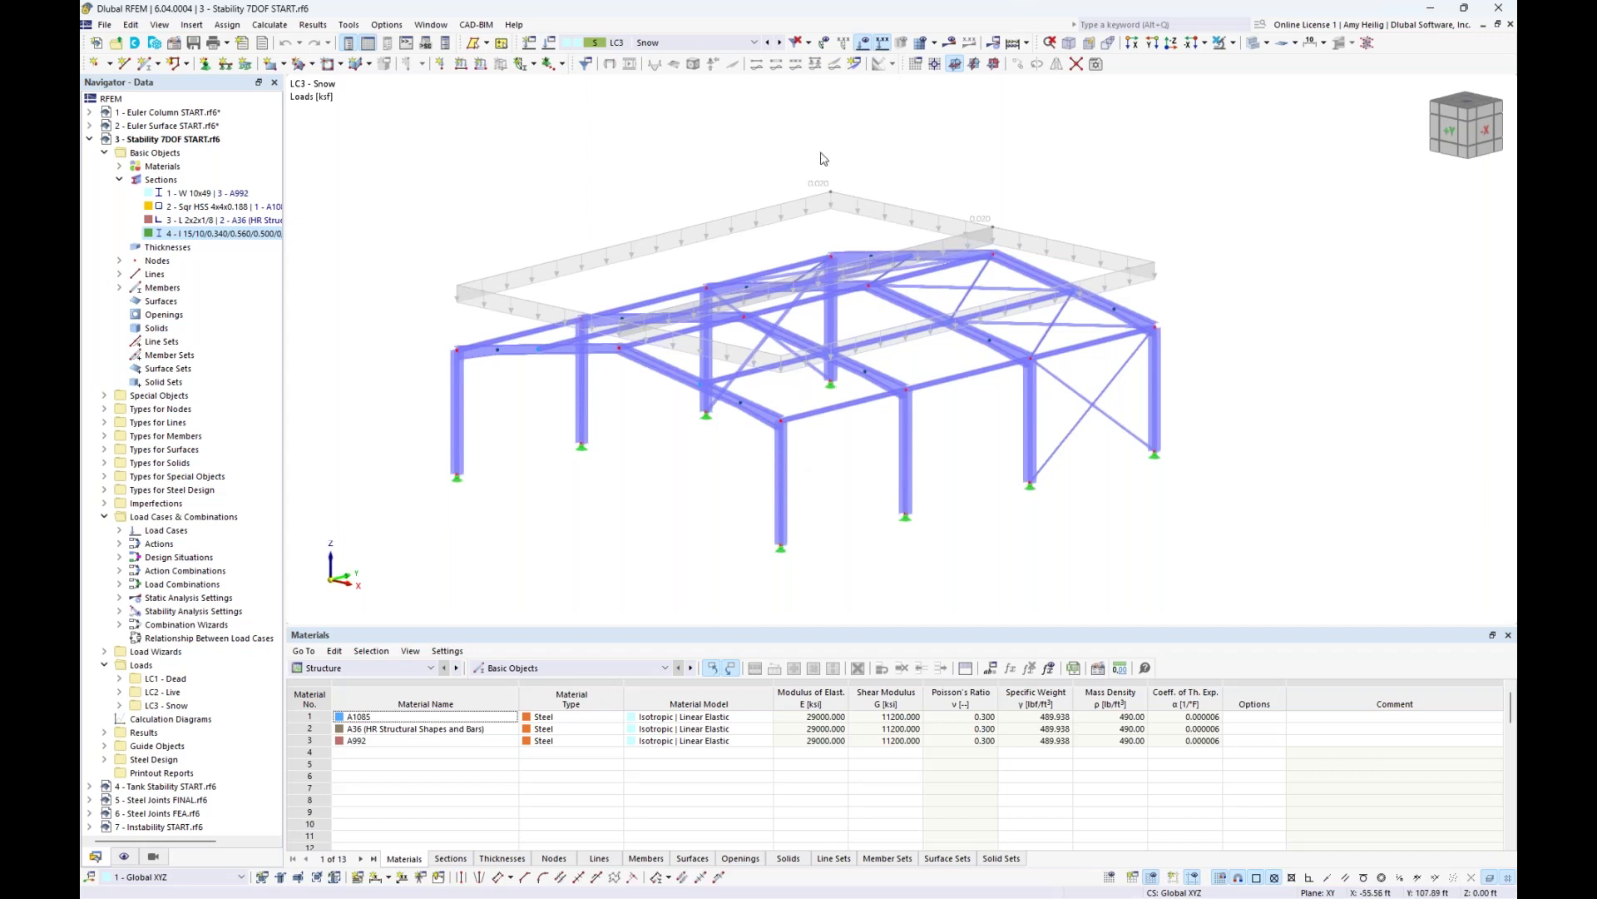
- Go through the combined loads of CO2 (1.20D + 1.60L) and CO3 (1.20D + 1.60L + 0.30S) on the frame
click(755, 42)
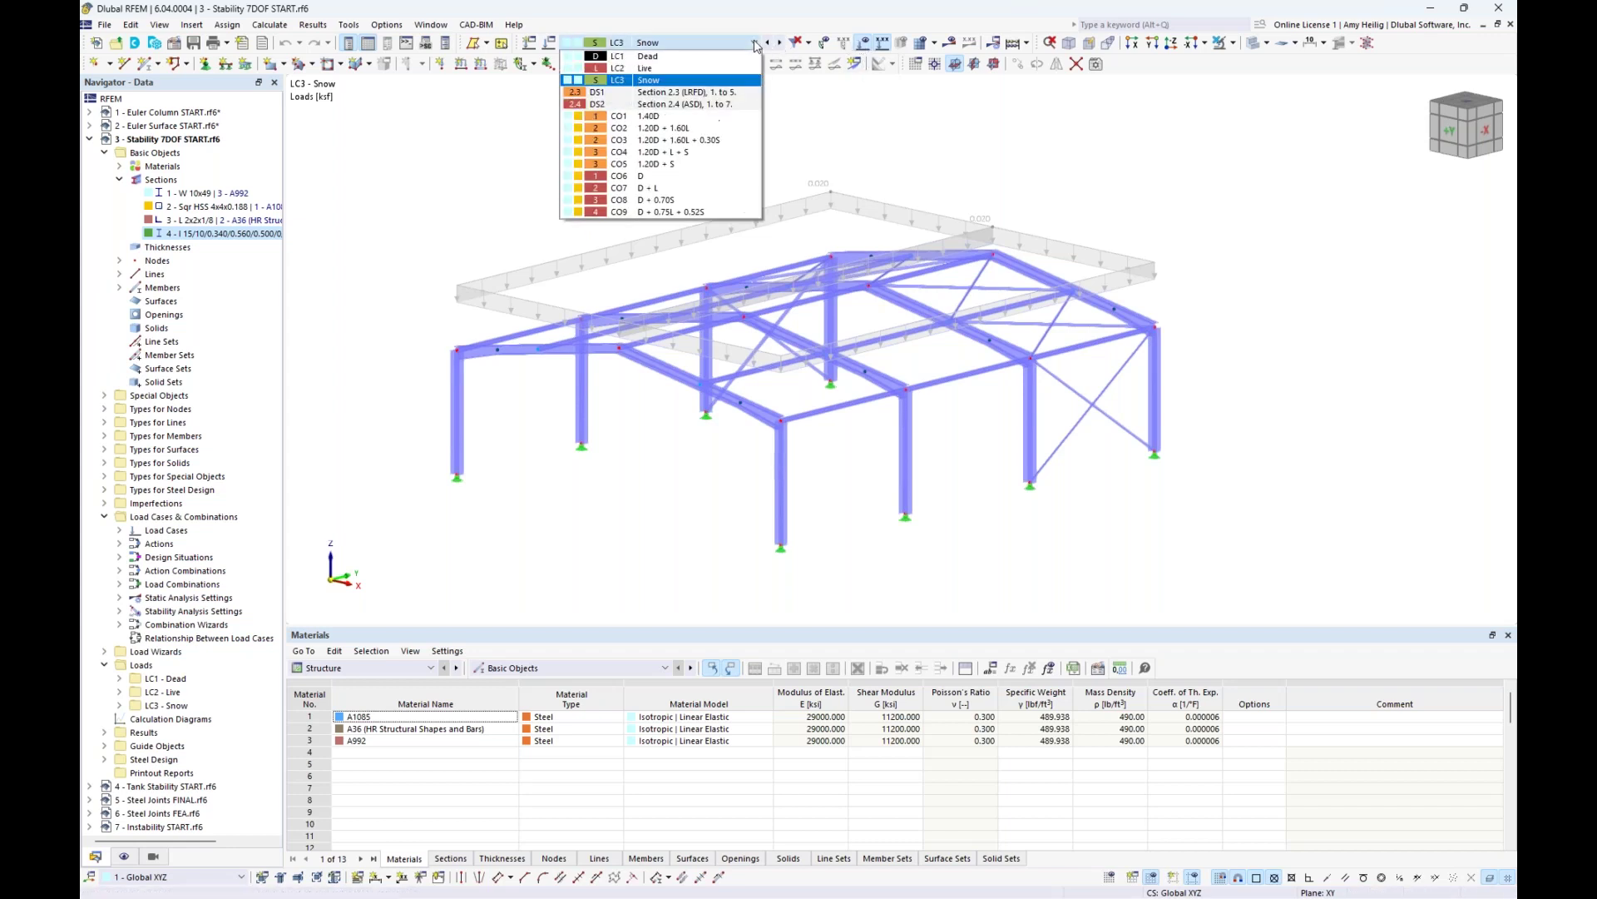
click(743, 127)
click(781, 43)
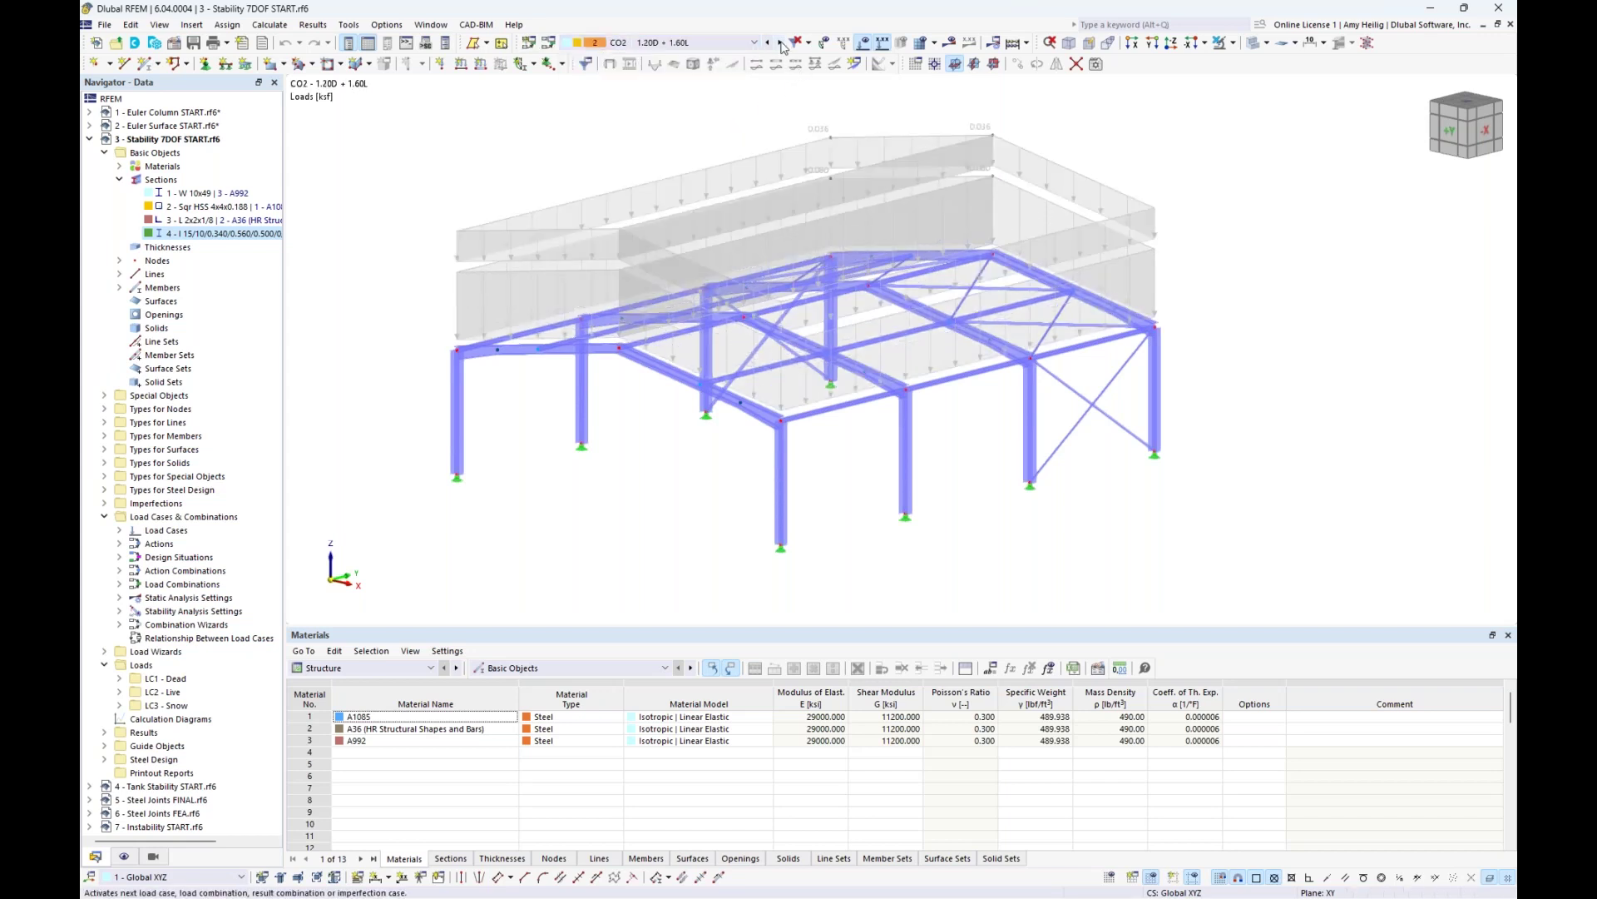
click(780, 43)
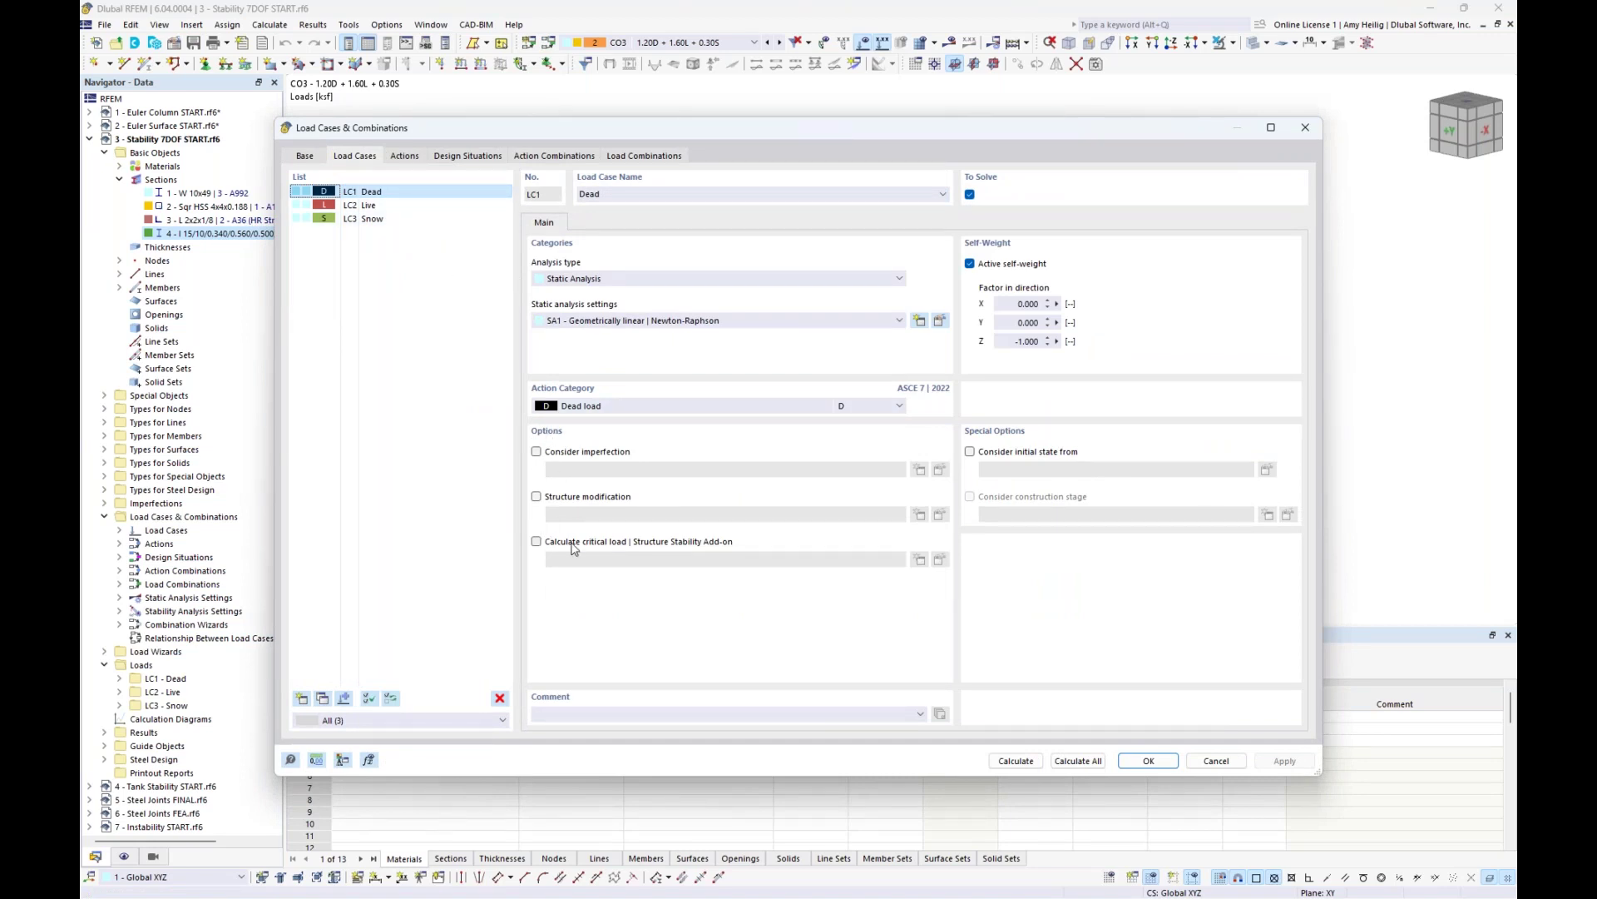
- In the load cases and combinations settings, review the ASCE 7 2022 standard and the LRFD and ASD design situations
click(479, 160)
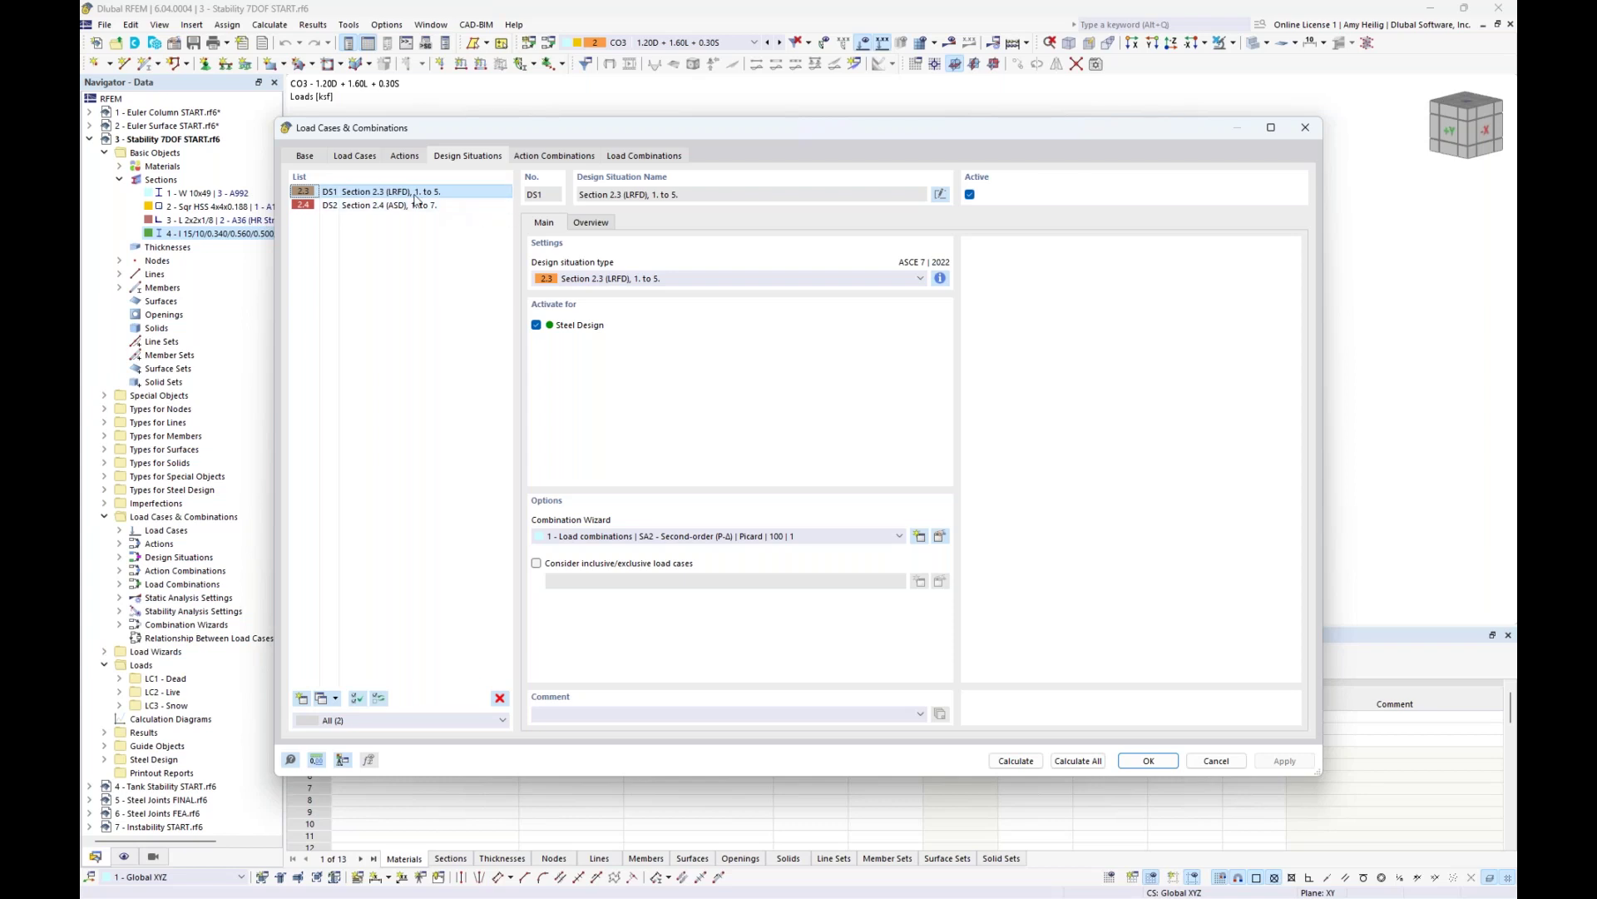
click(307, 158)
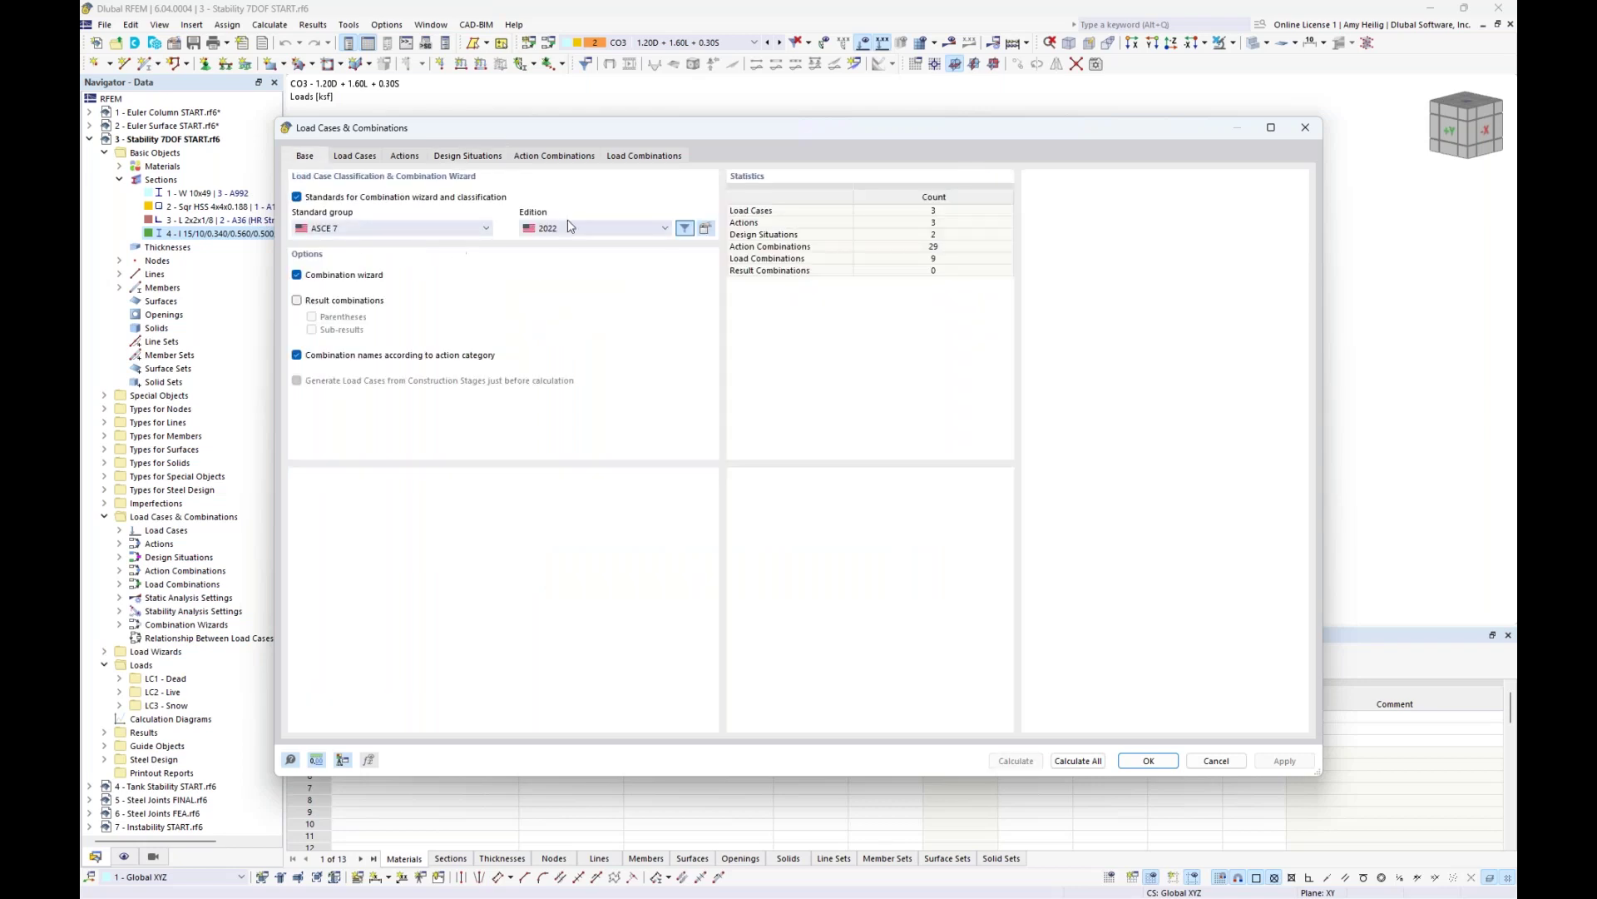
click(483, 157)
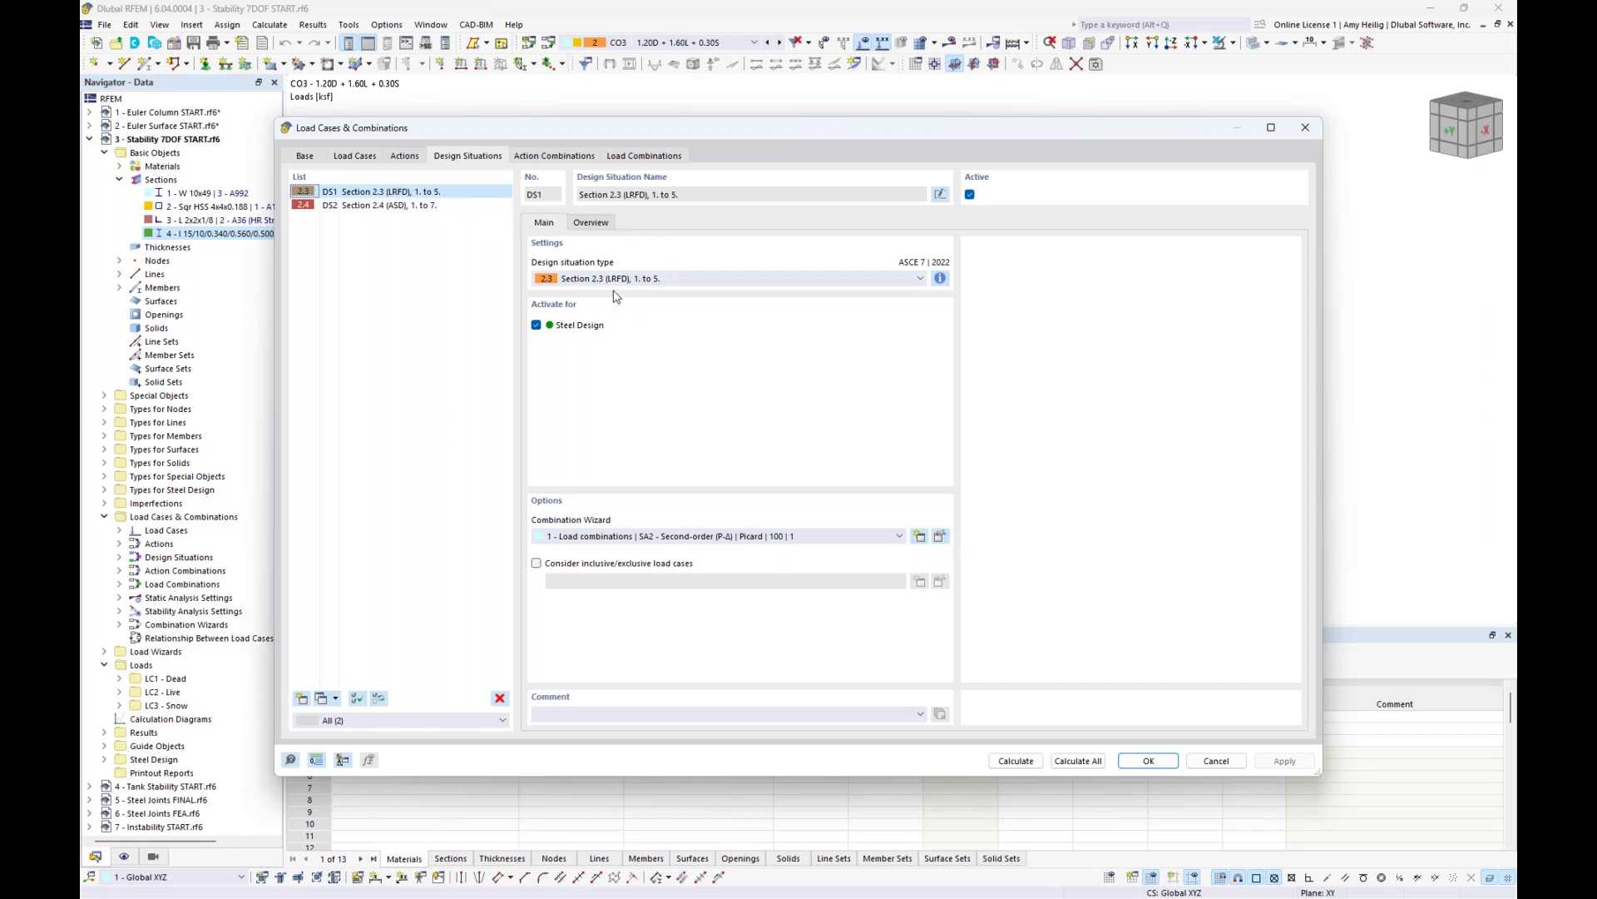
click(418, 206)
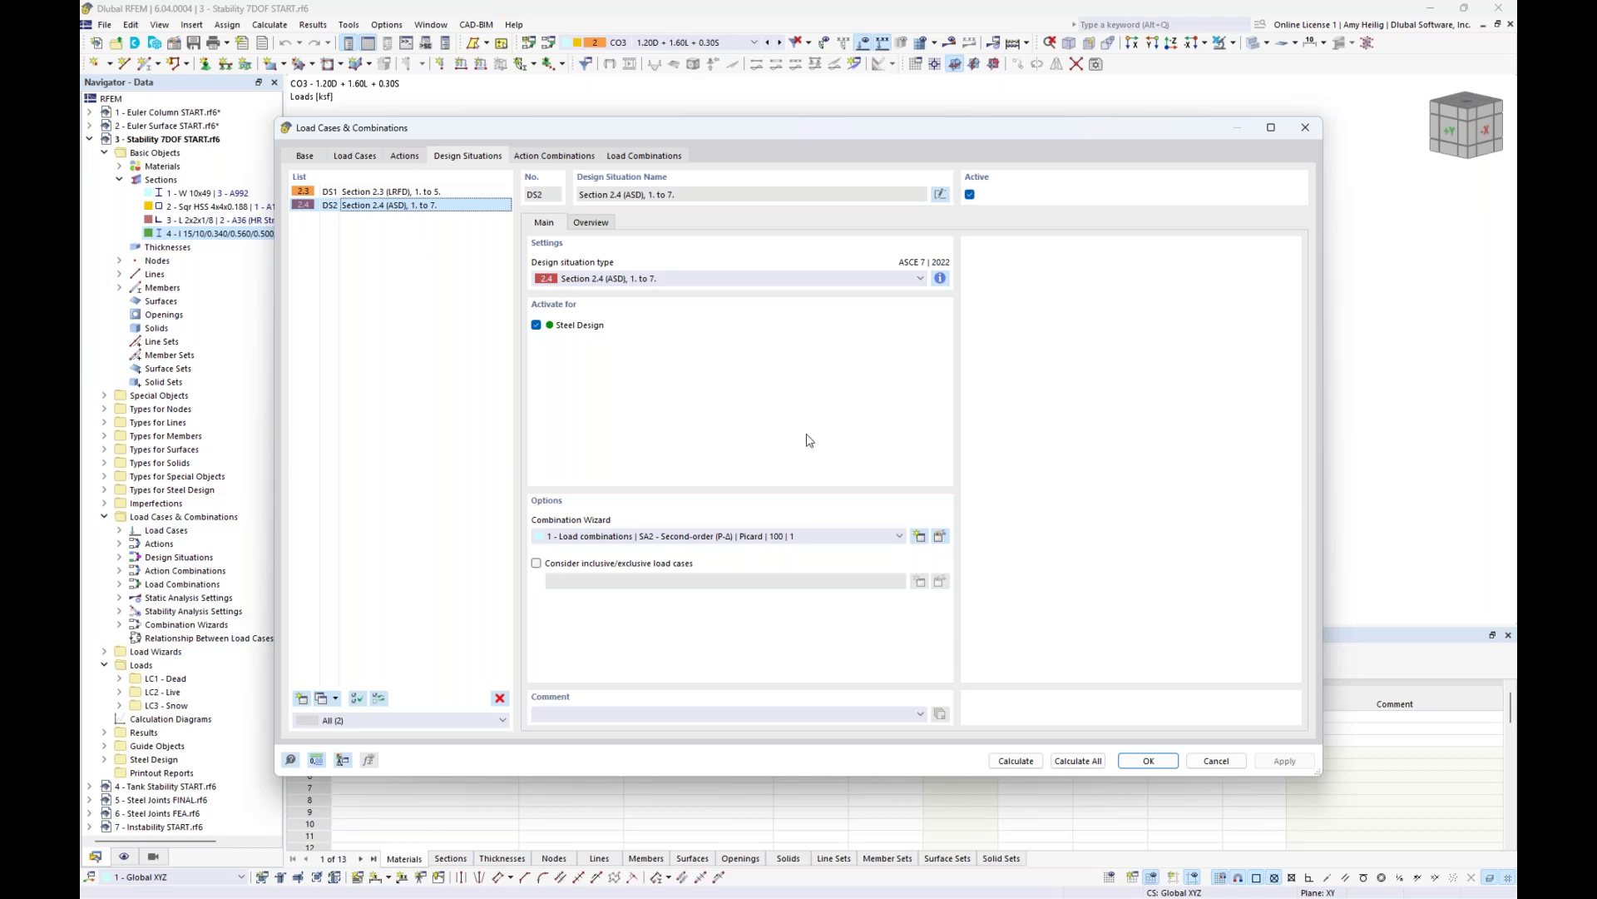
- Activate stability analysis in the combination wizard of DS2, using the linear eigenvalue method with 10 lowest eigenvalues
click(940, 537)
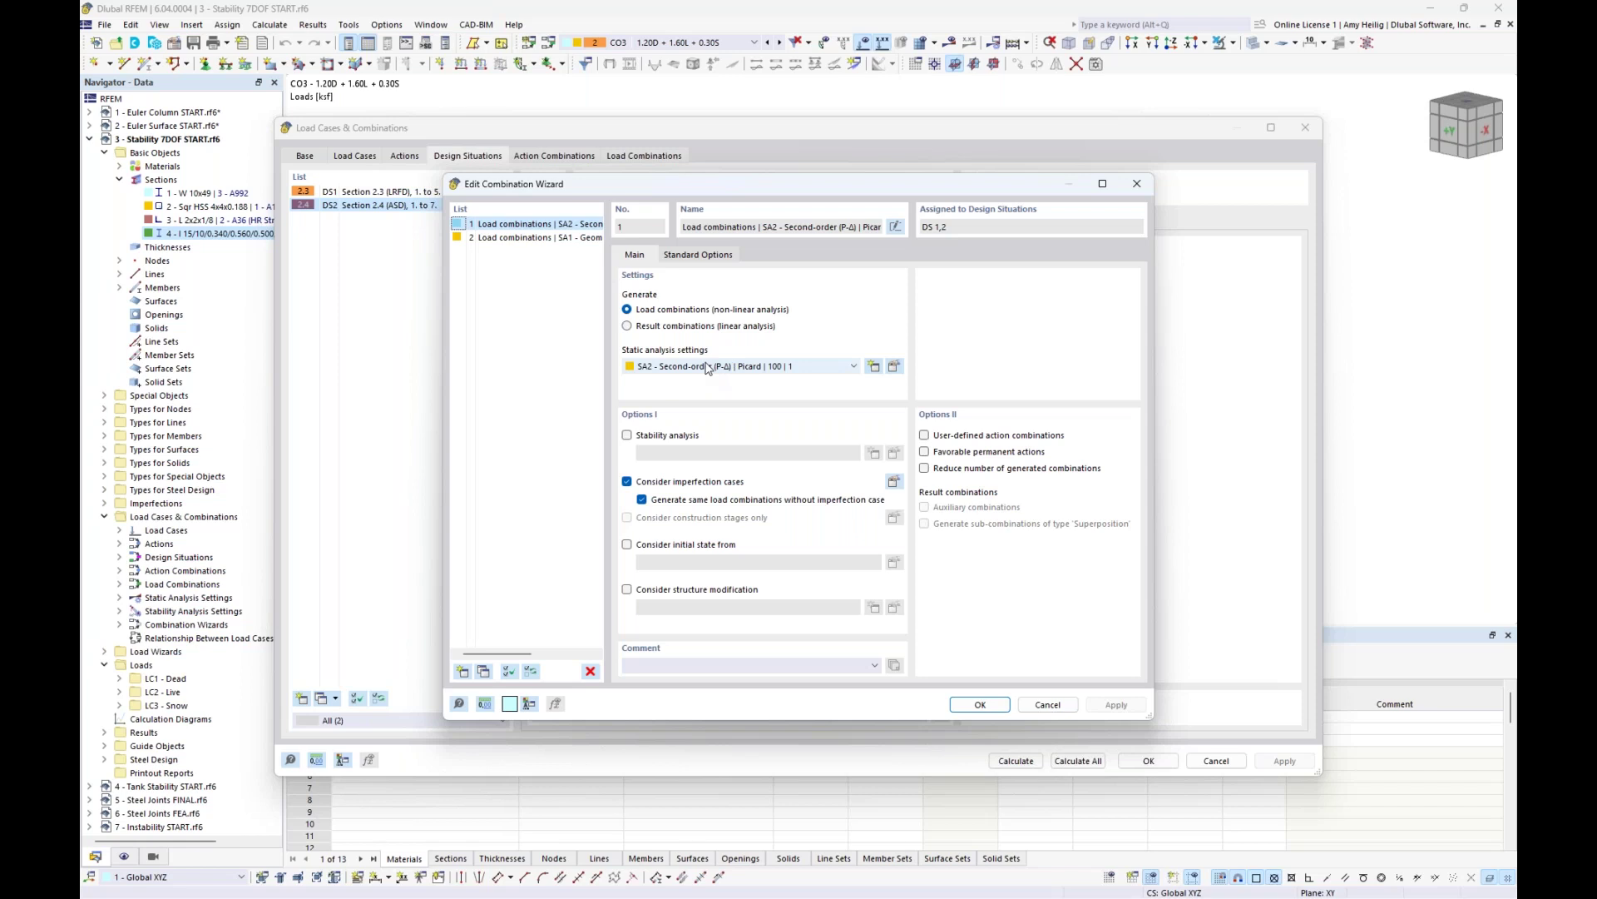
click(627, 436)
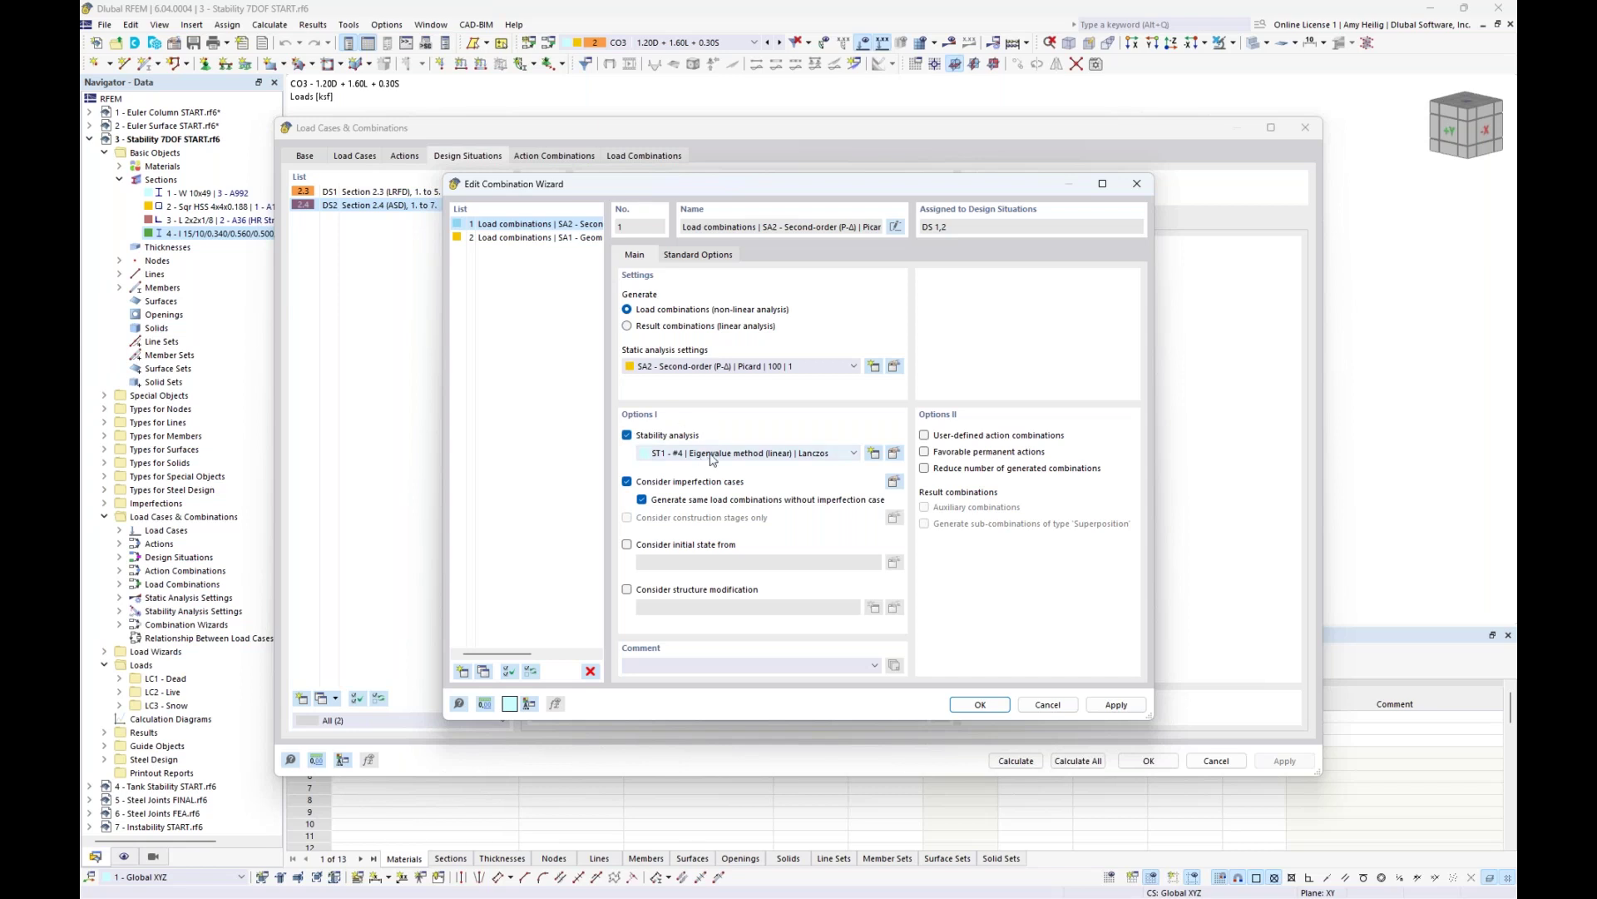
click(894, 454)
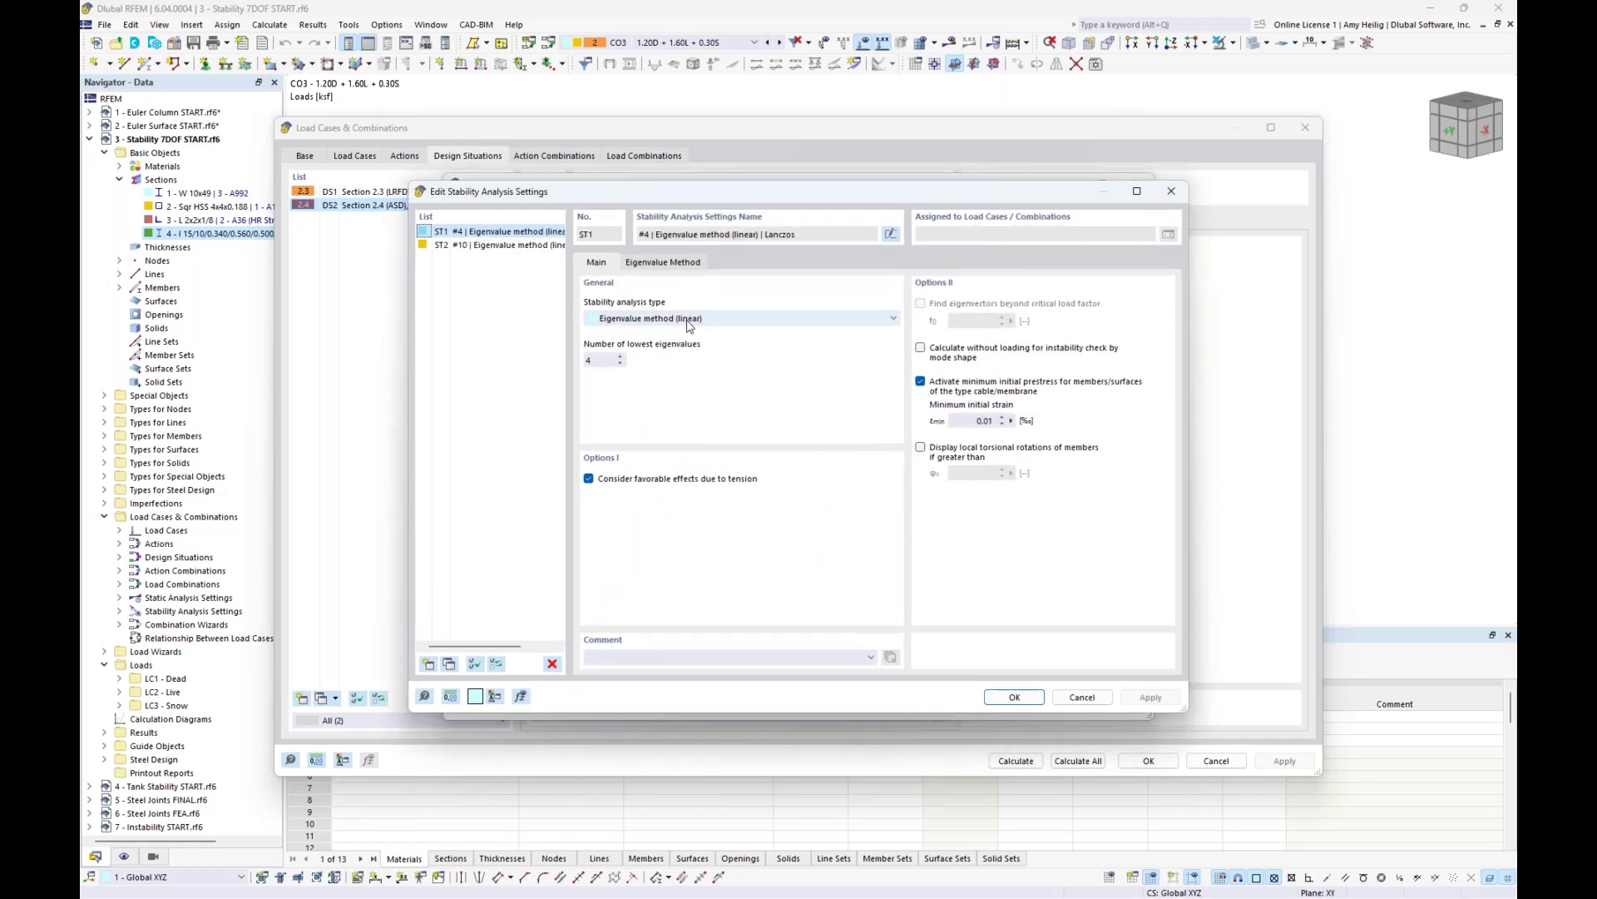
double_click(601, 360)
text(10)
click(1014, 698)
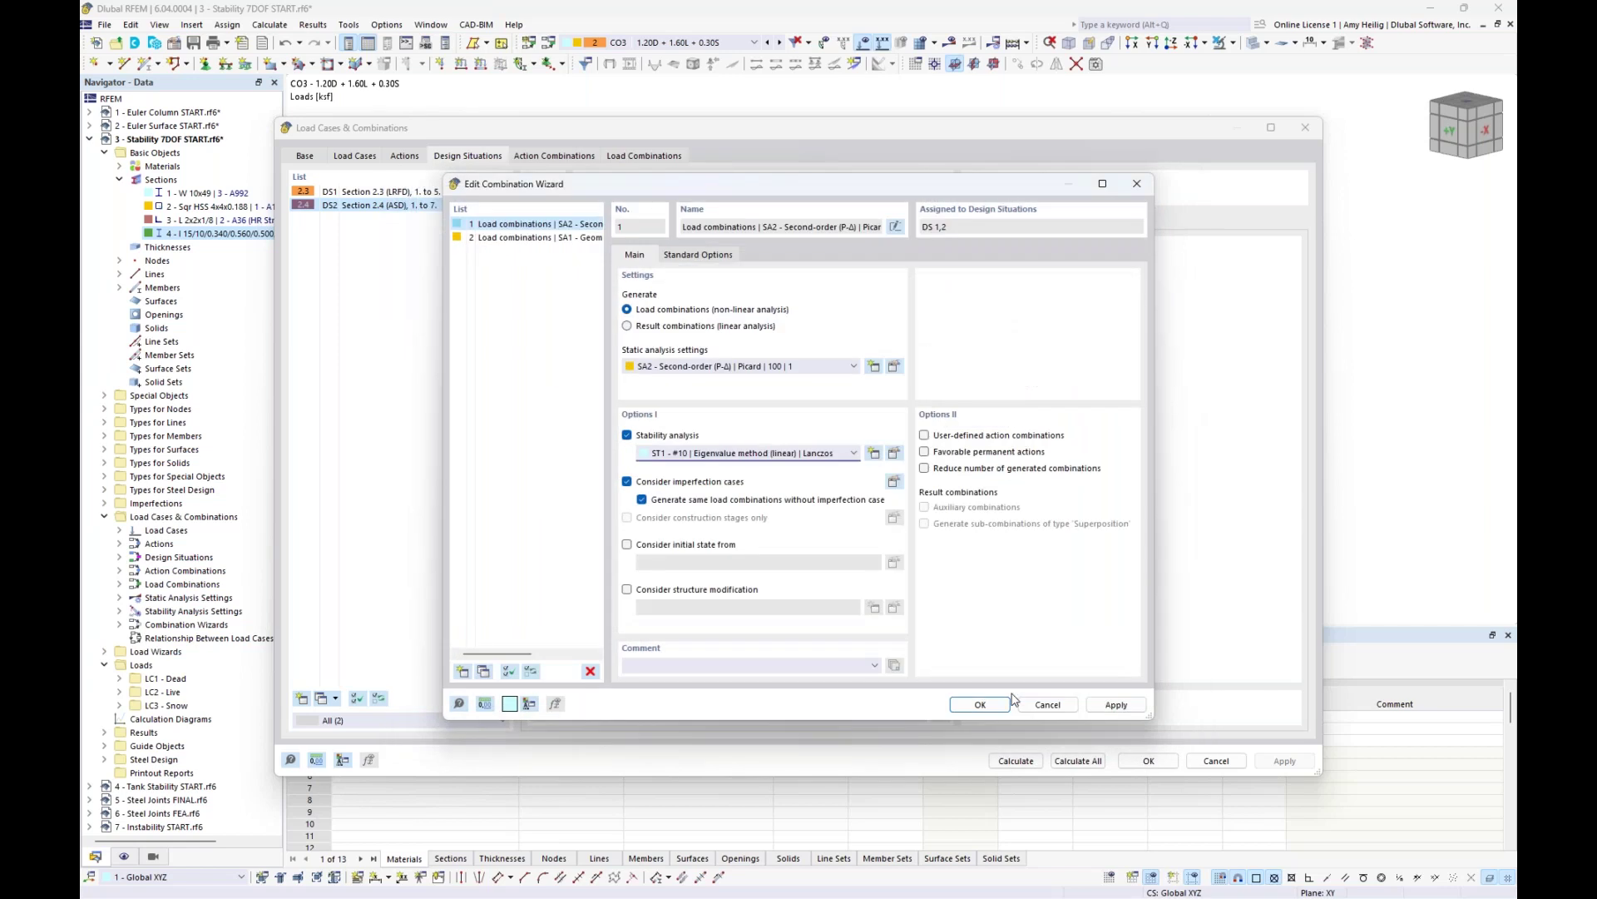
click(981, 705)
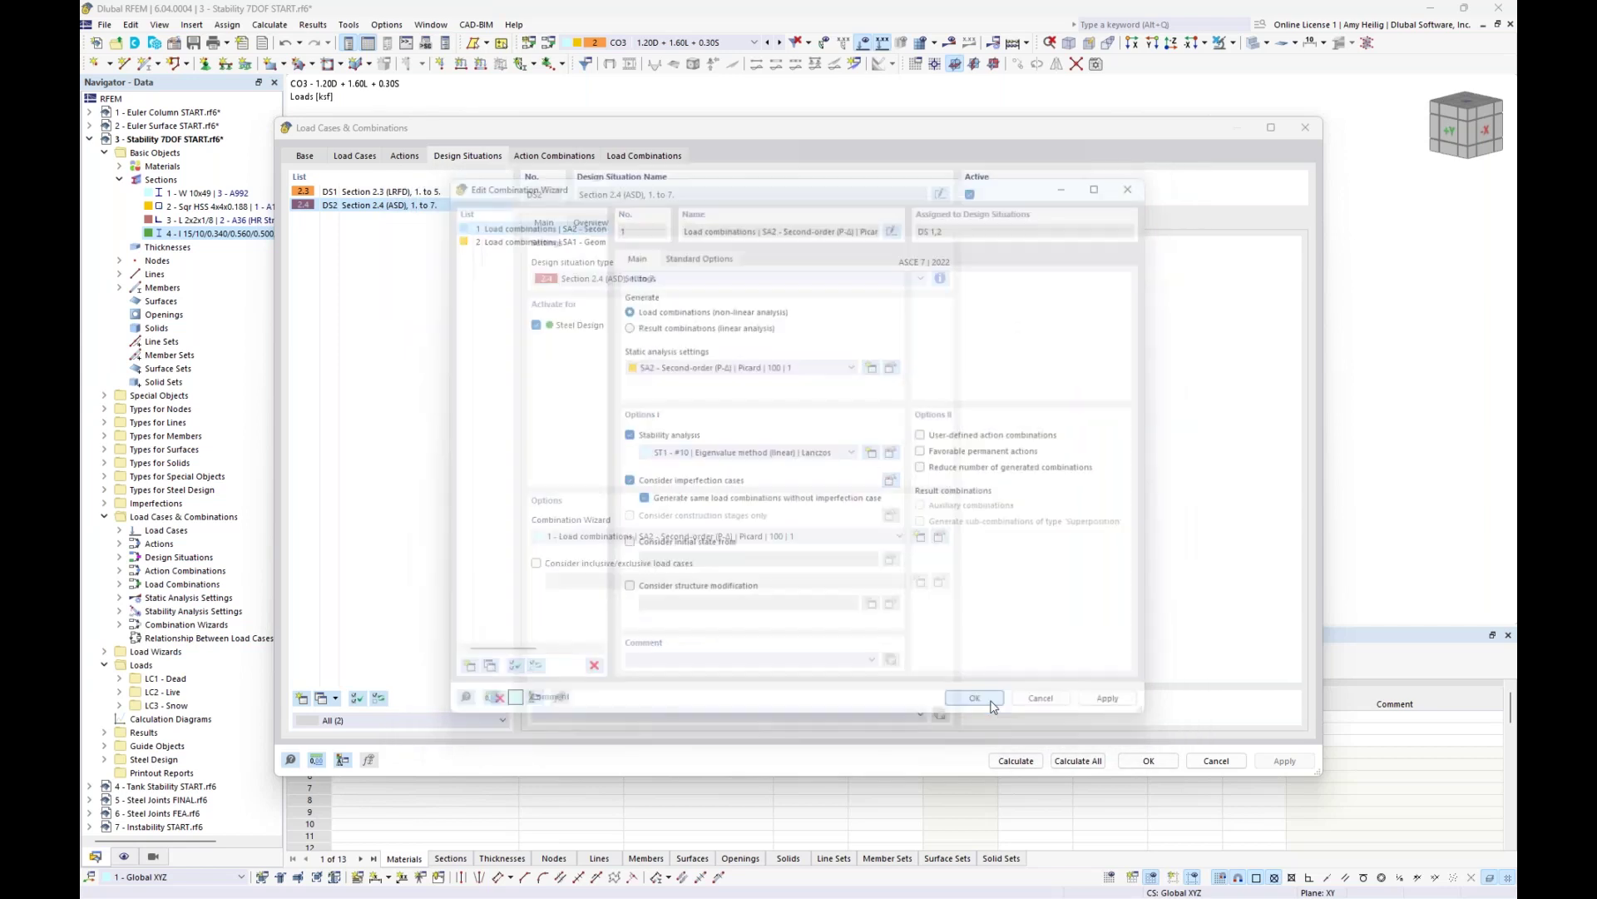
- Check load combinations CO1 to CO6 for the critical load calculation and its assigned ST1 stability settings
click(634, 158)
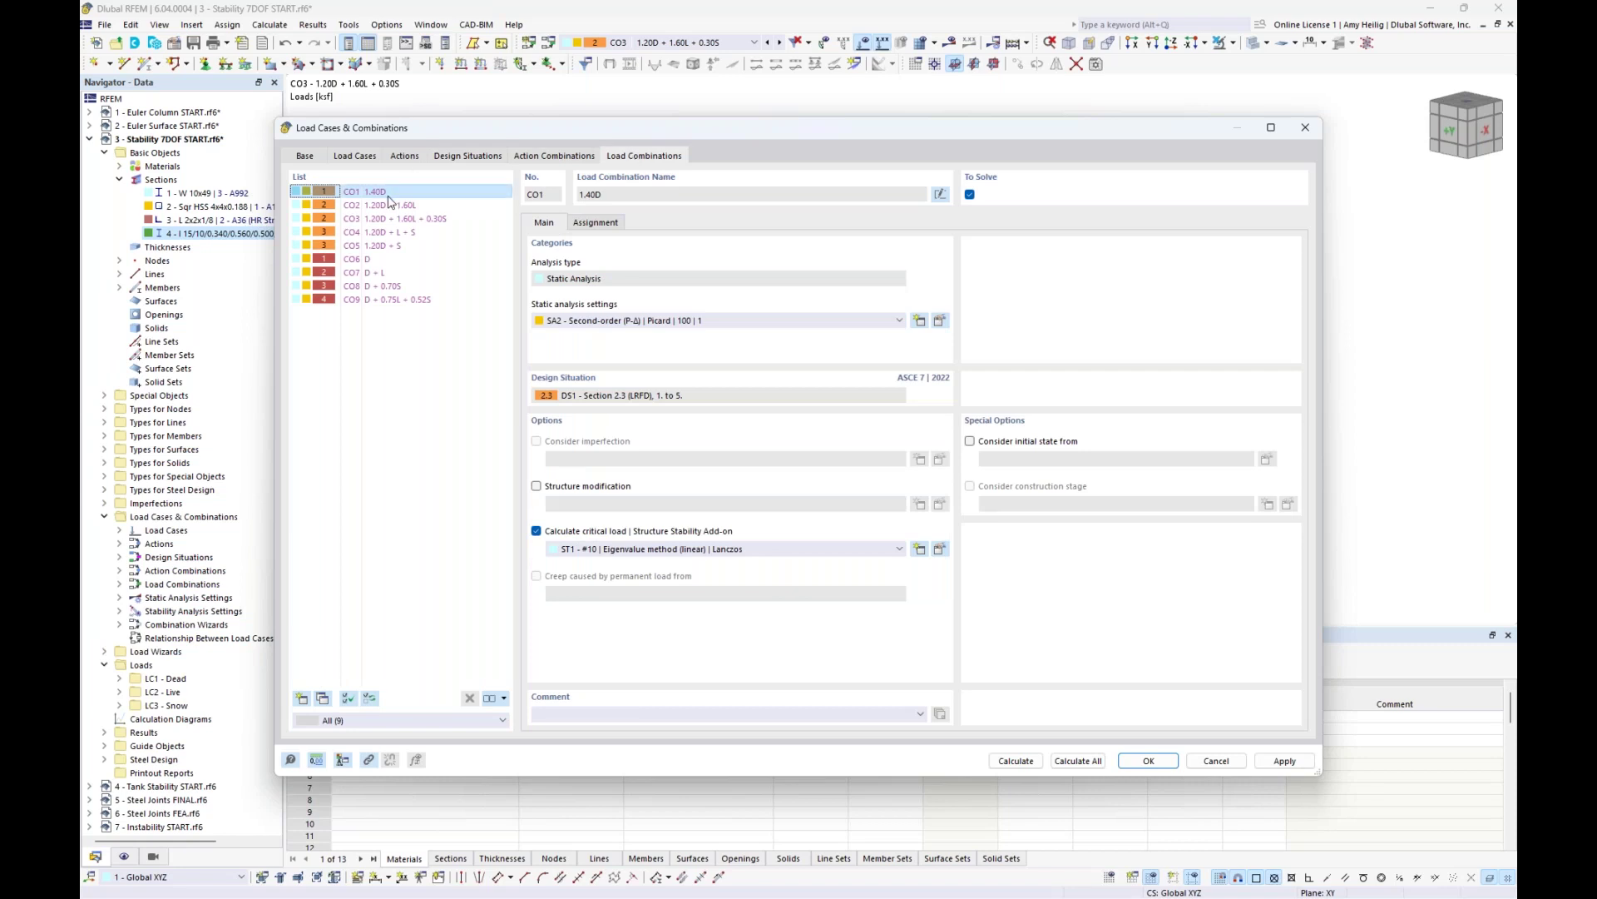
click(387, 208)
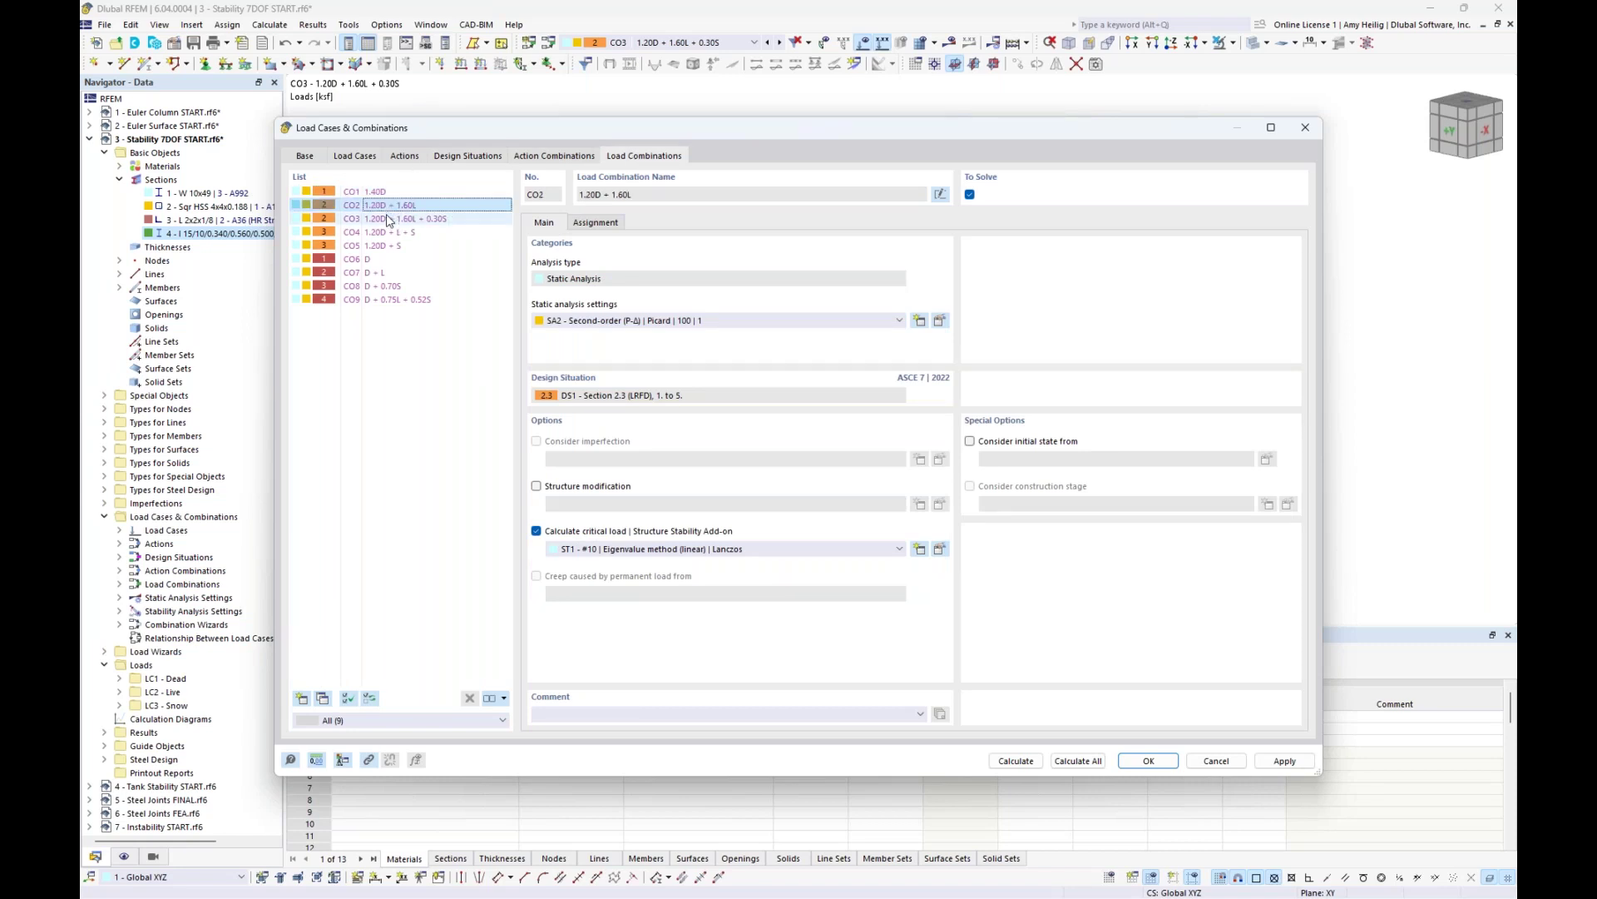
click(387, 221)
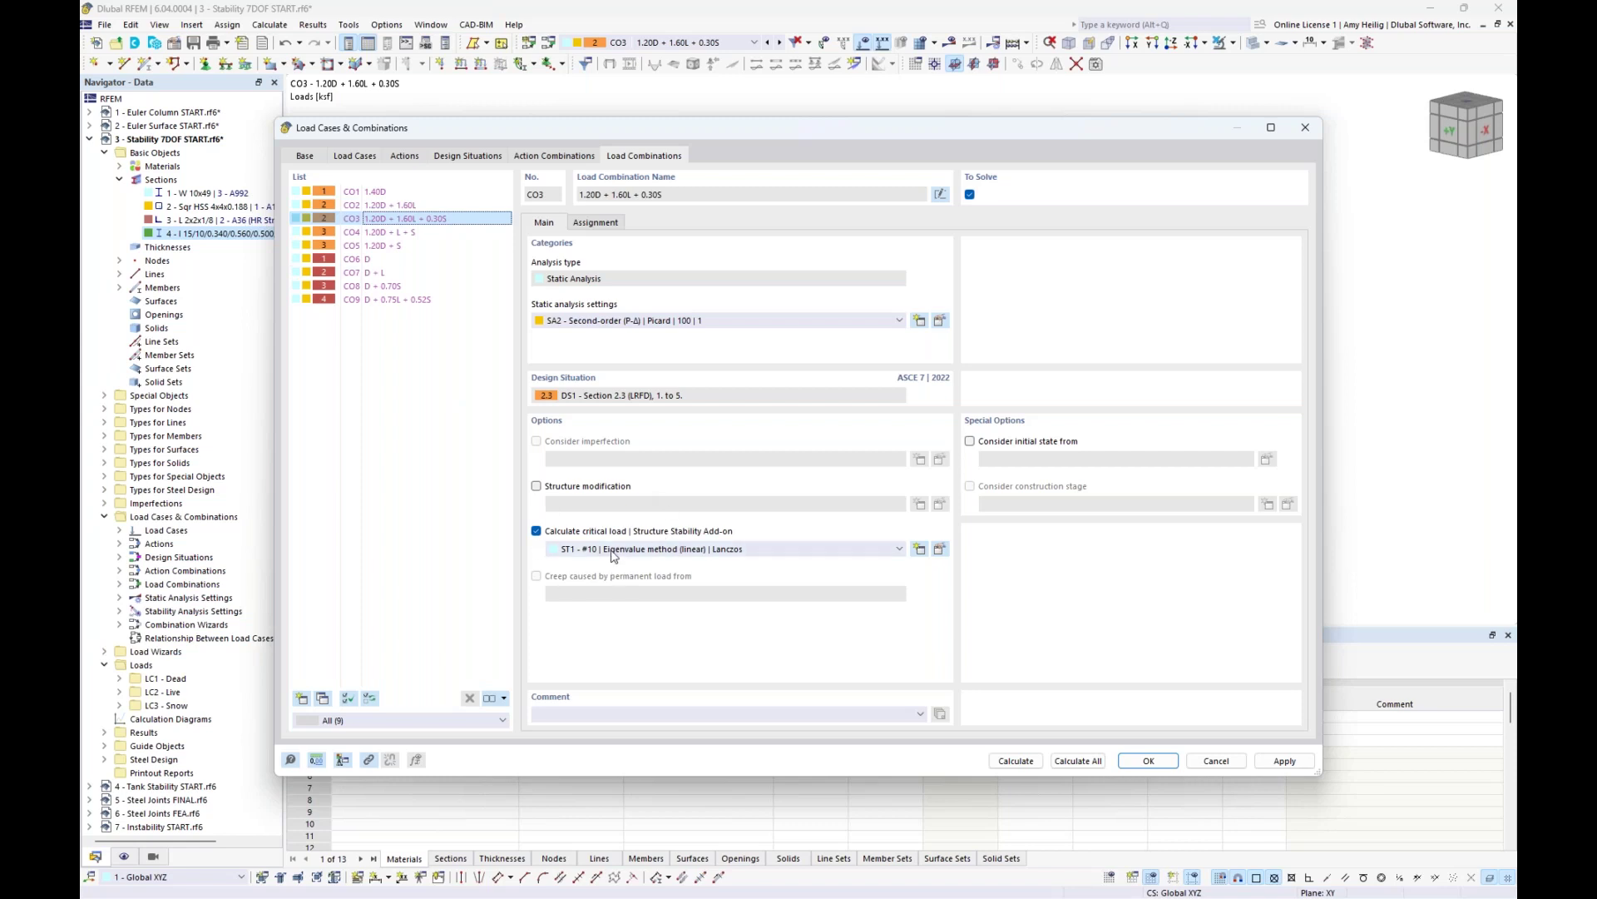
click(379, 232)
click(380, 247)
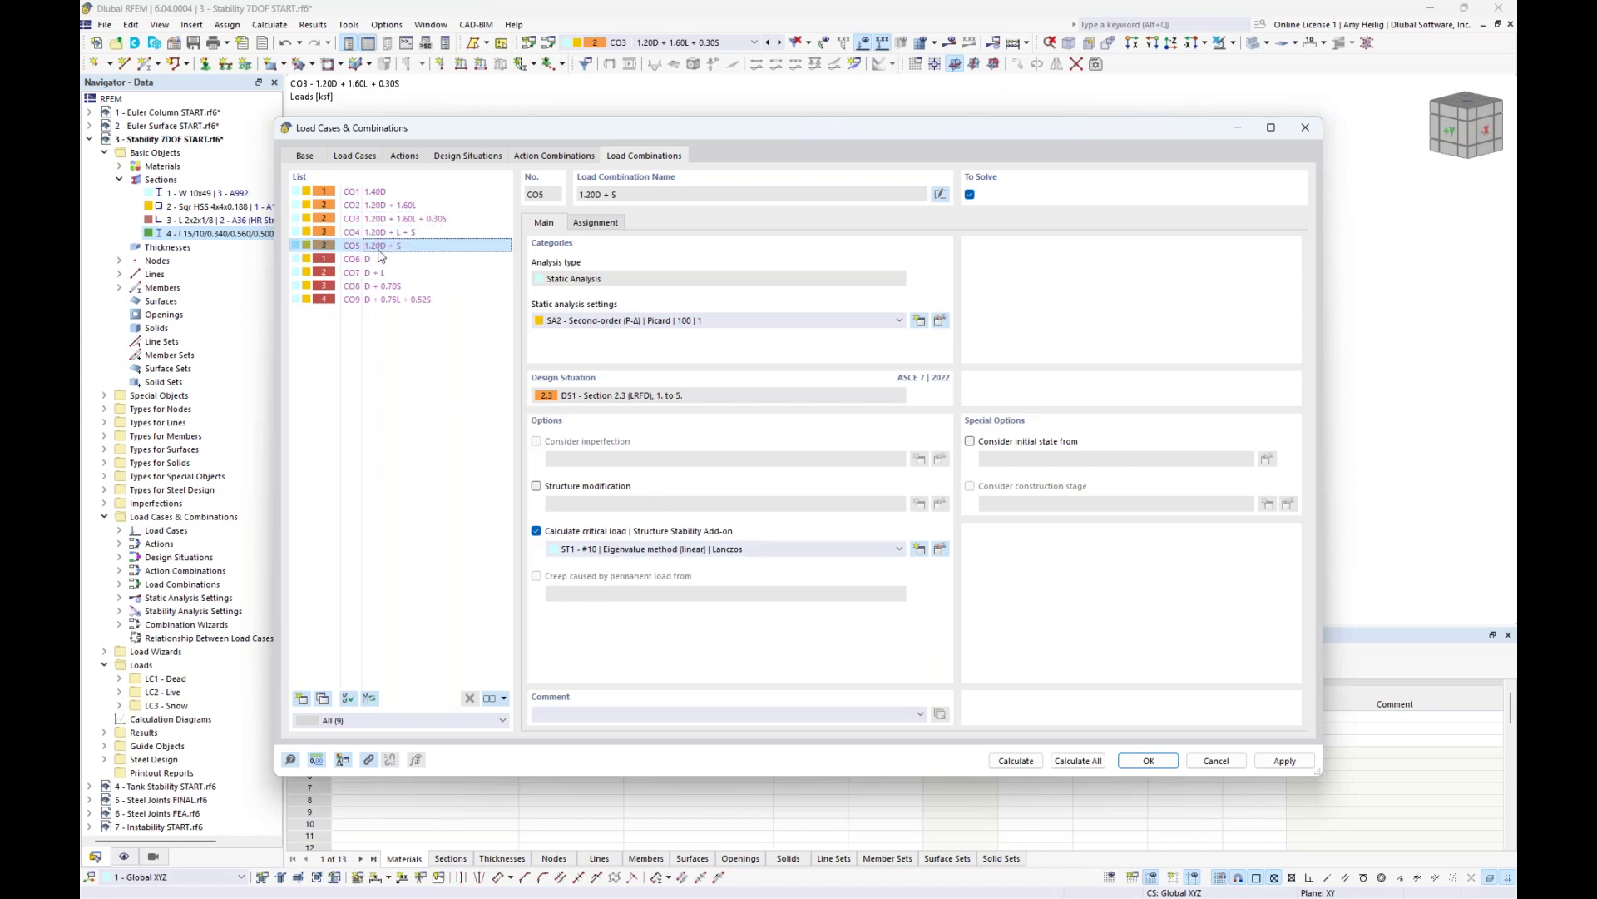
click(380, 259)
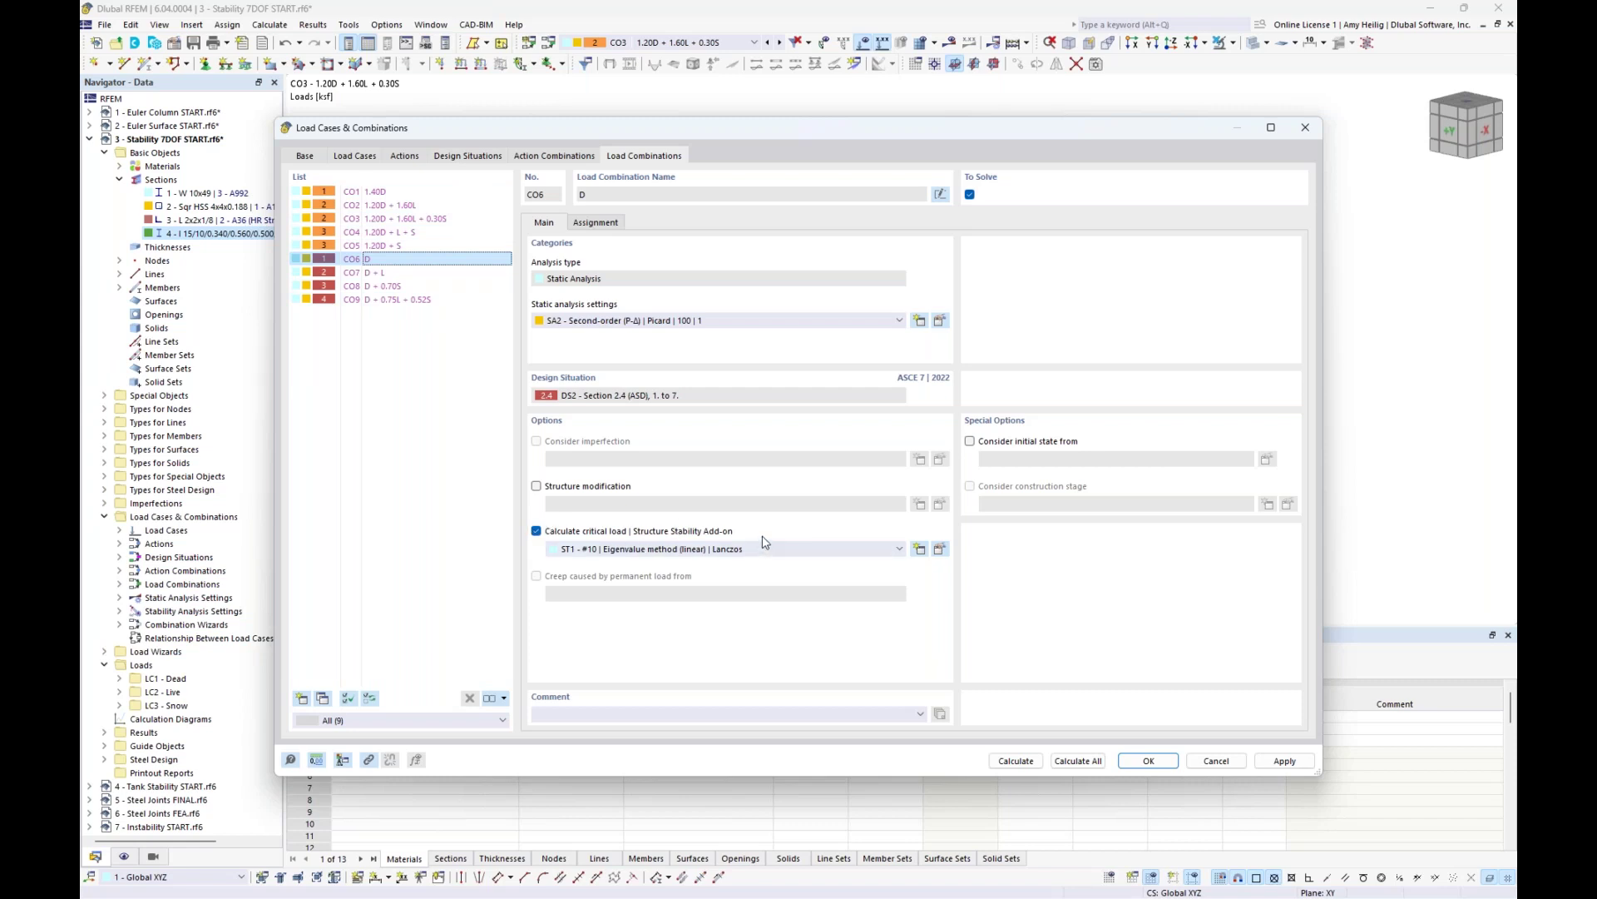
click(384, 233)
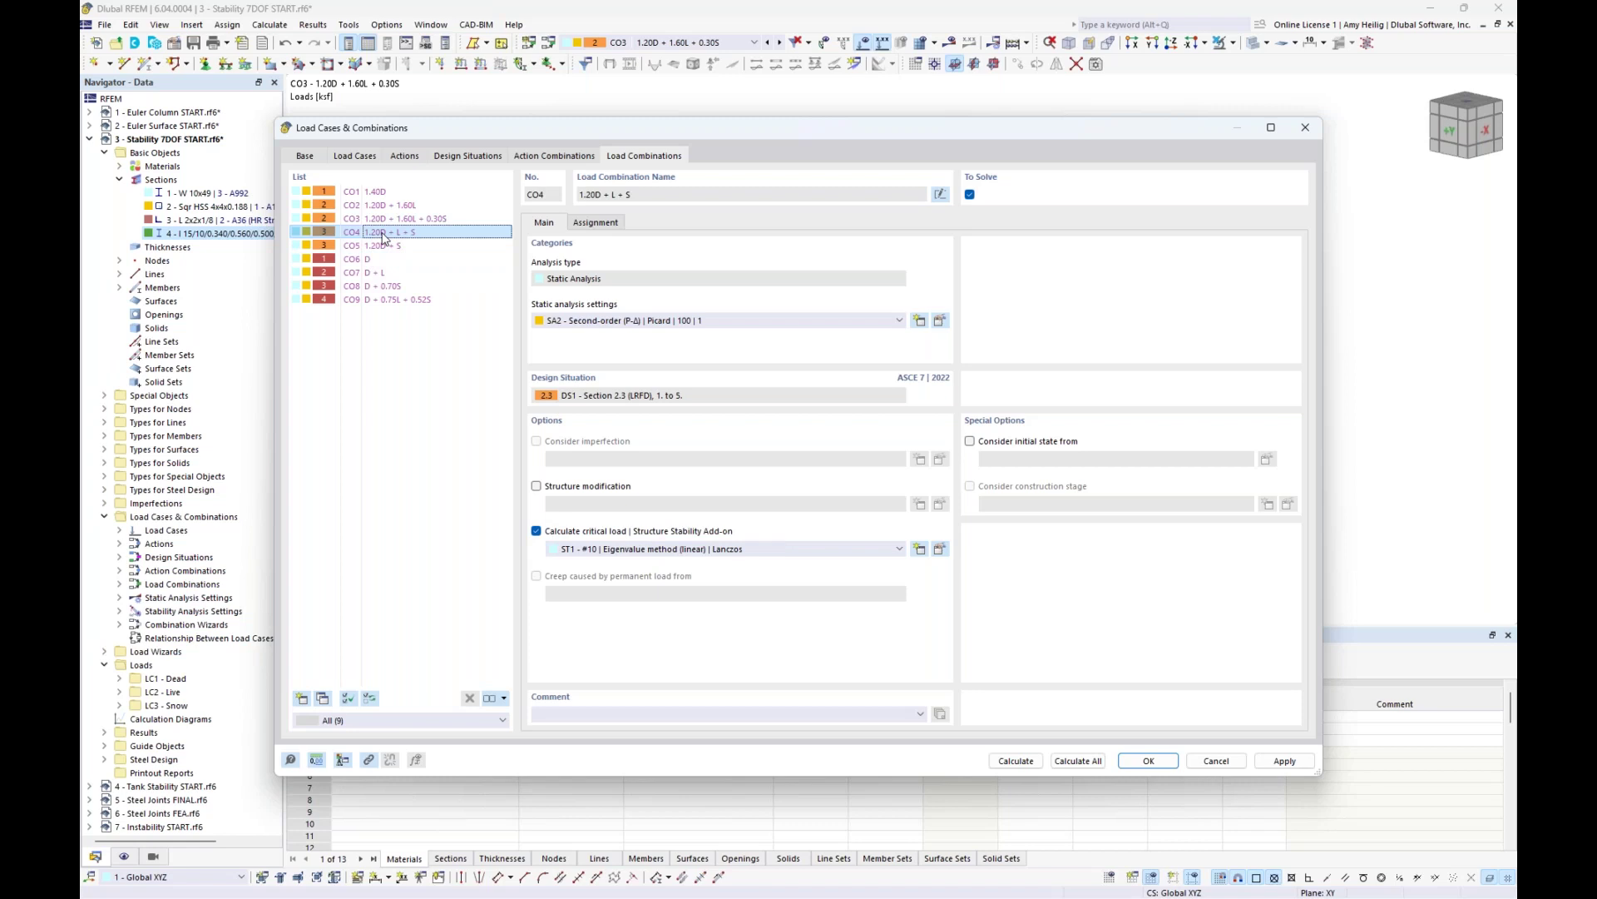
- Calculate all load cases and combinations, and hide the loads in the result view
click(1076, 759)
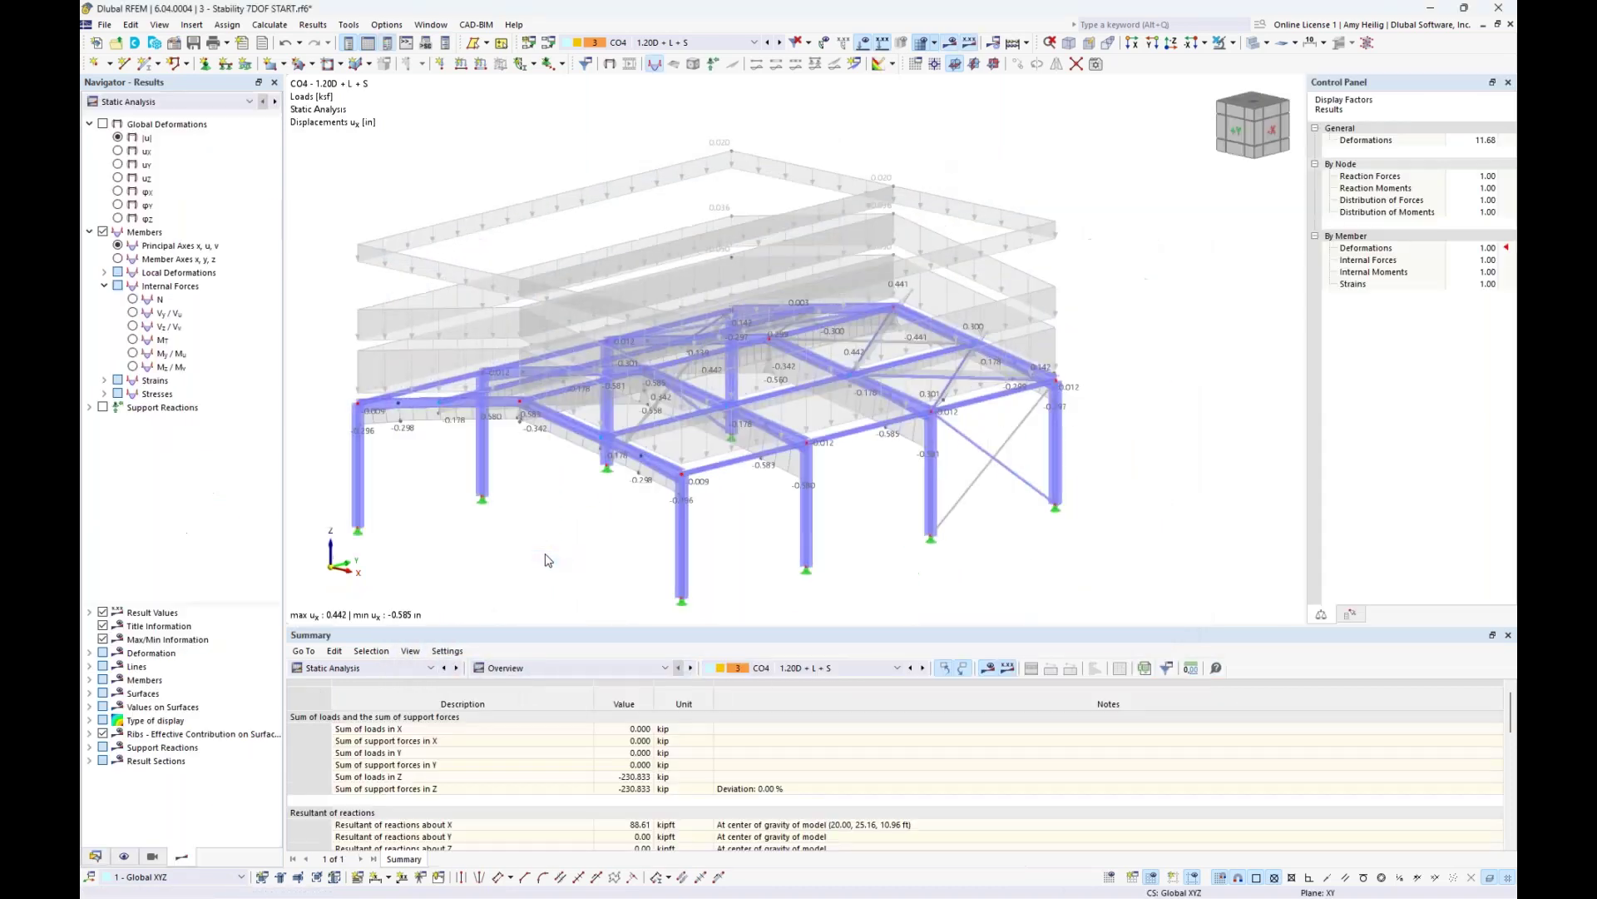
click(864, 46)
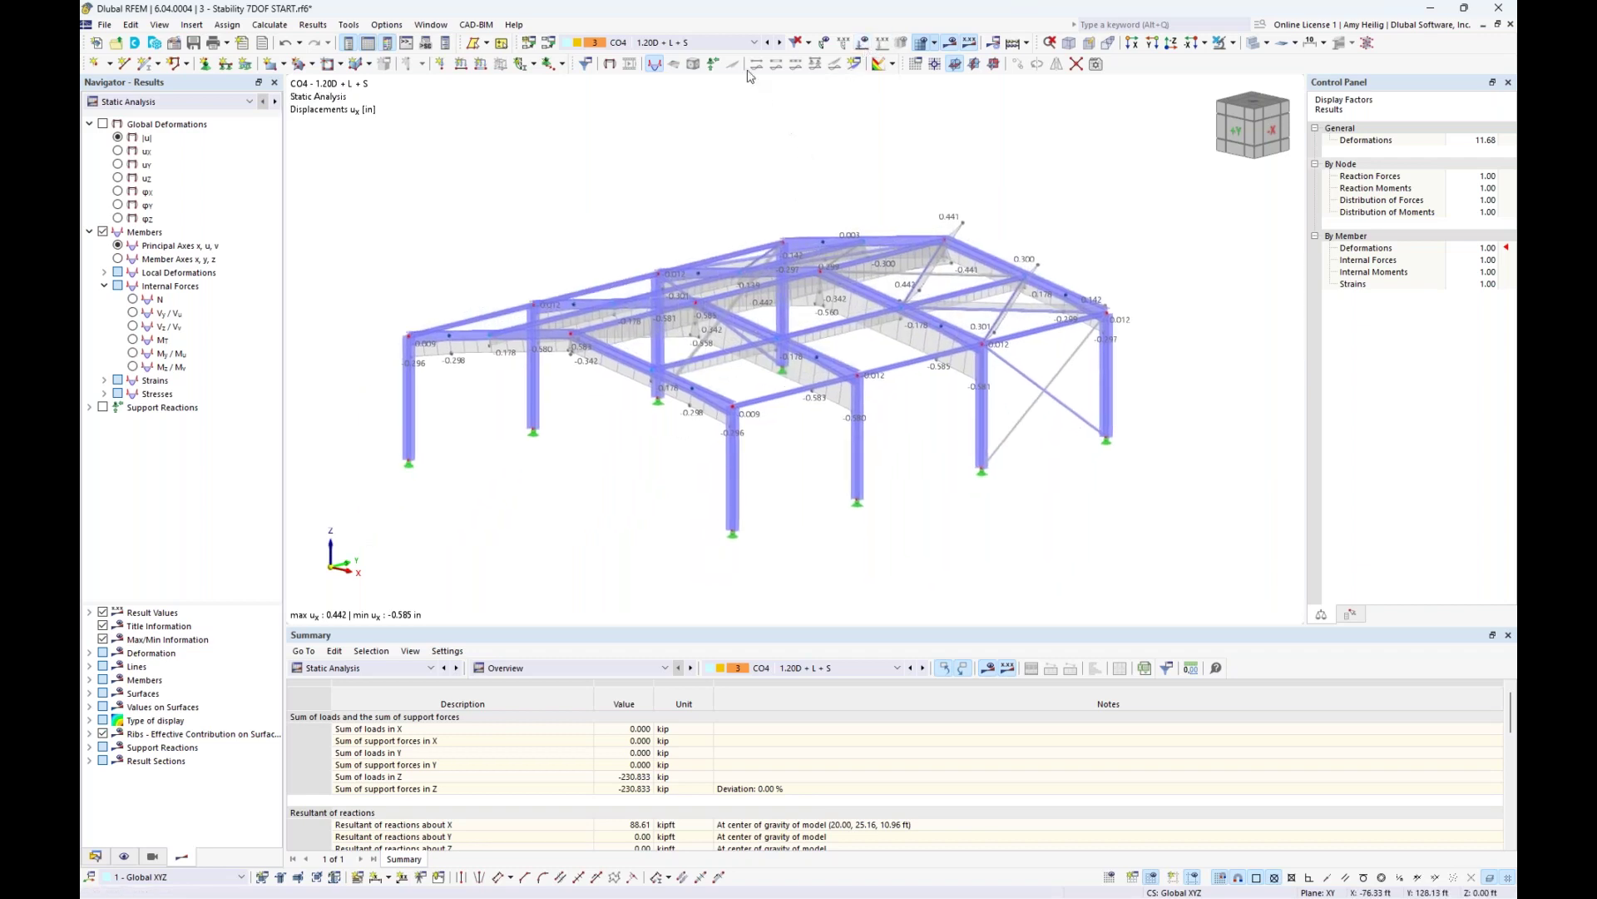
- Show the results of design situation DS1 (LRFD), and check the governing combination for the minimum critical load factor in the summary table
click(748, 44)
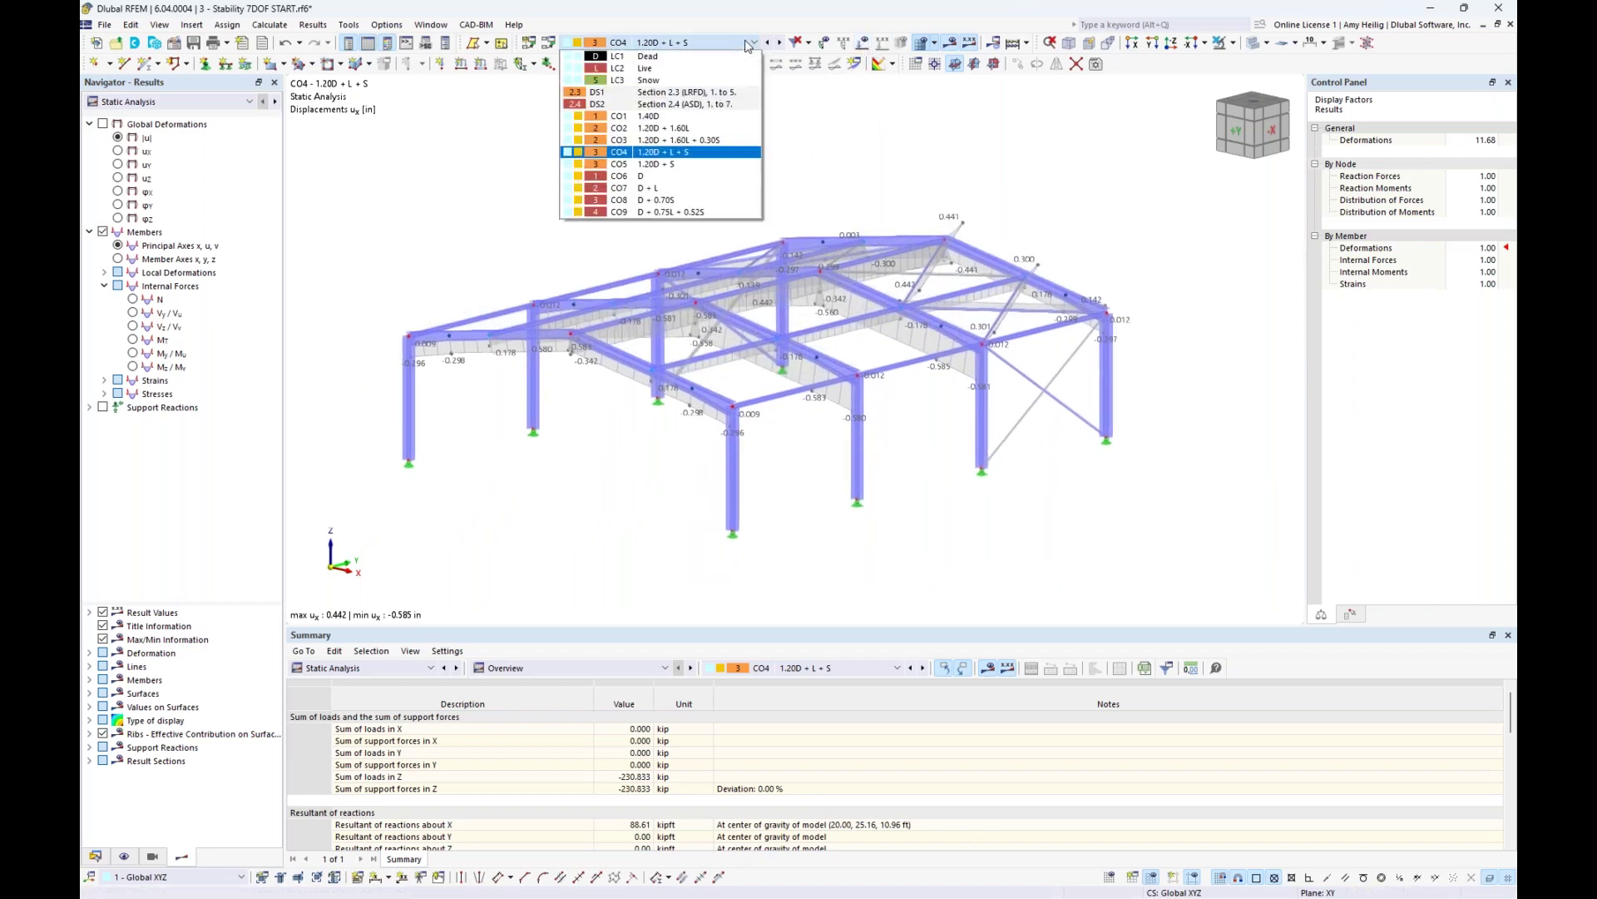
click(734, 99)
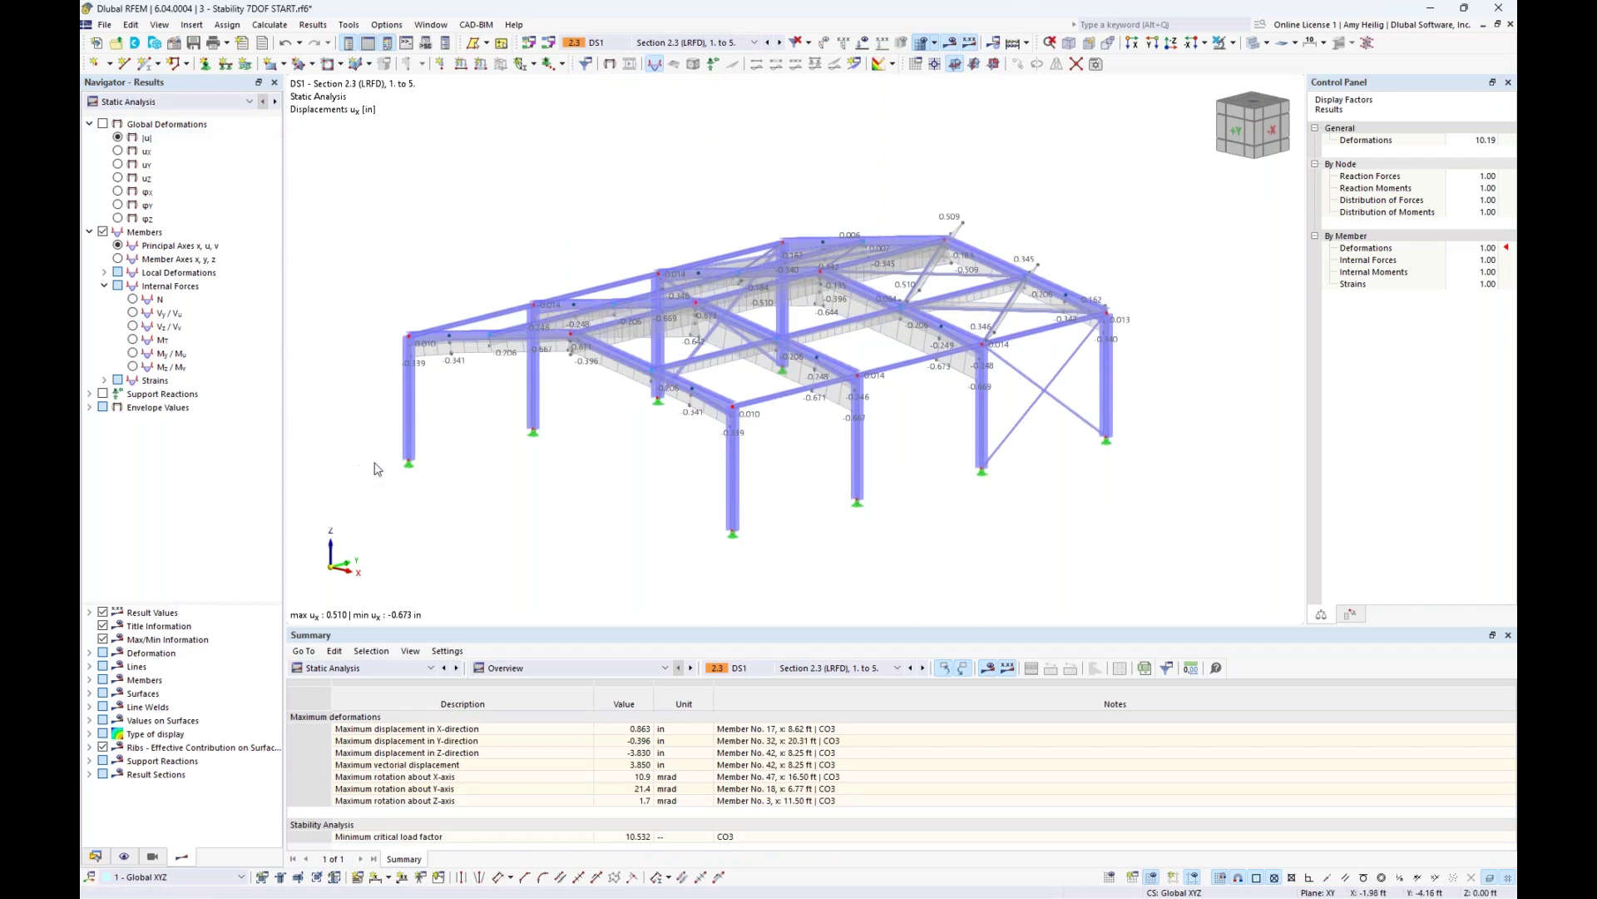
drag(572, 624, 582, 491)
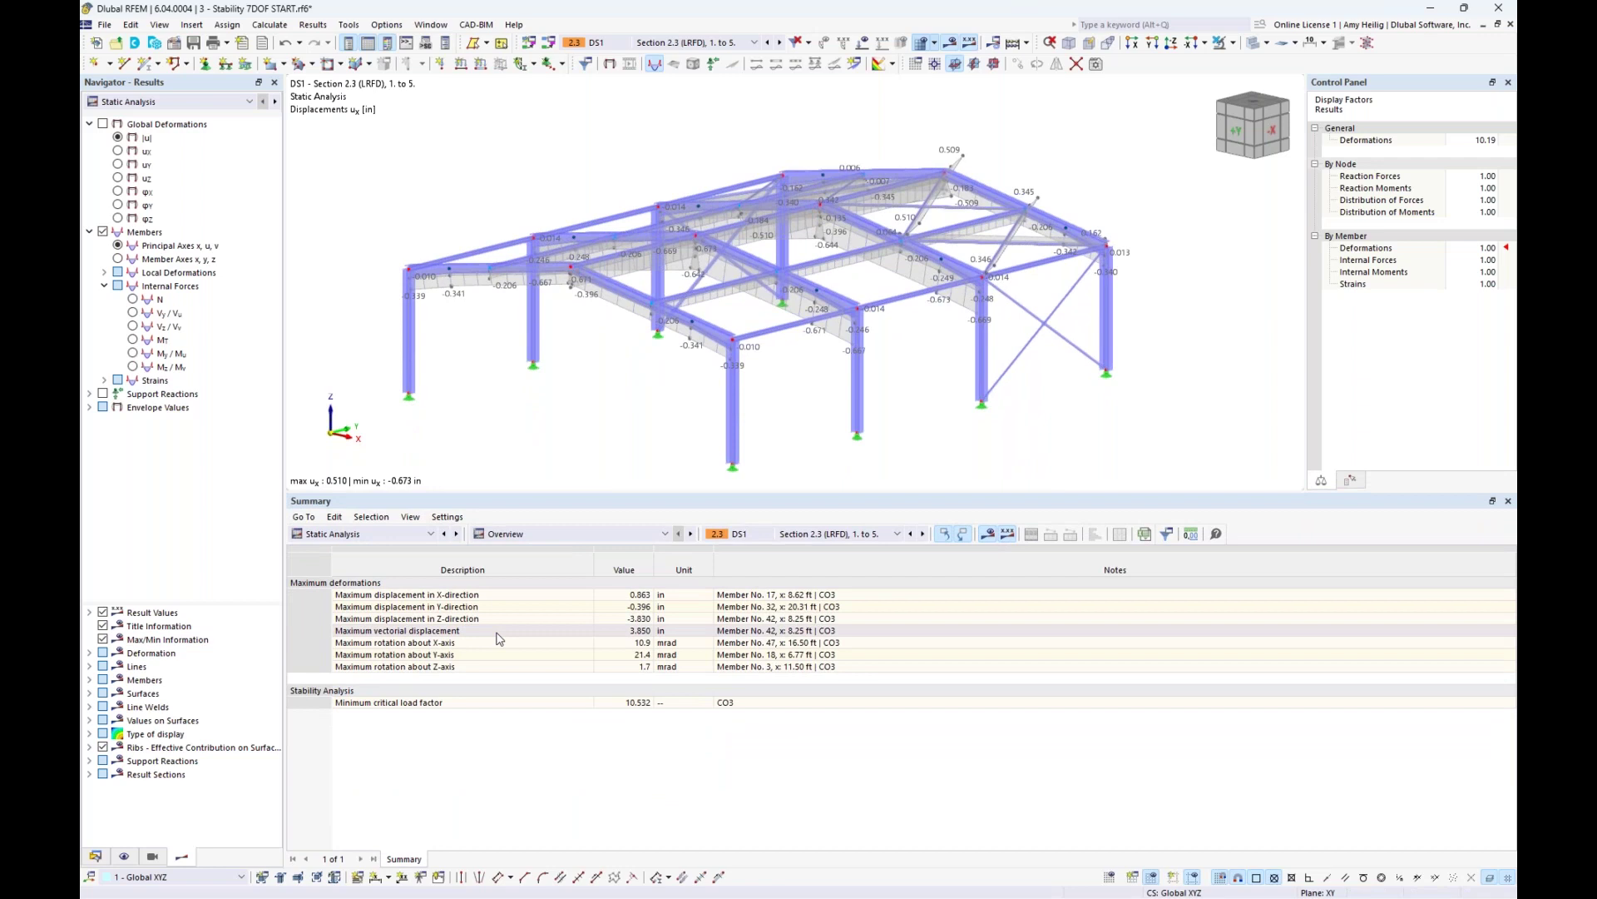
click(329, 692)
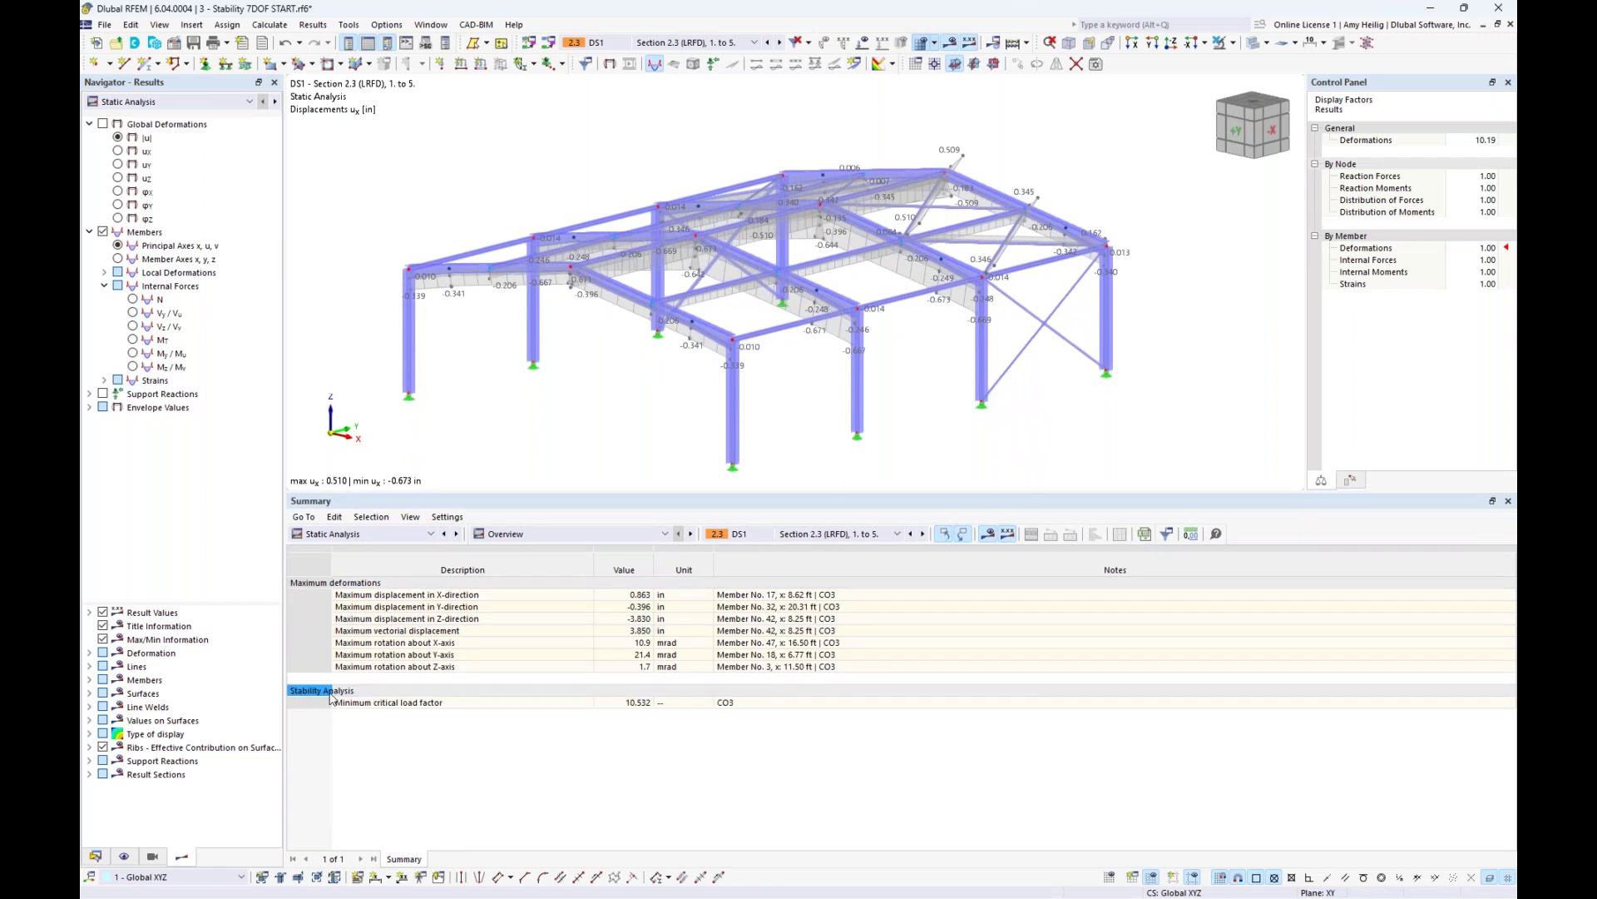
click(352, 707)
drag(905, 493, 933, 601)
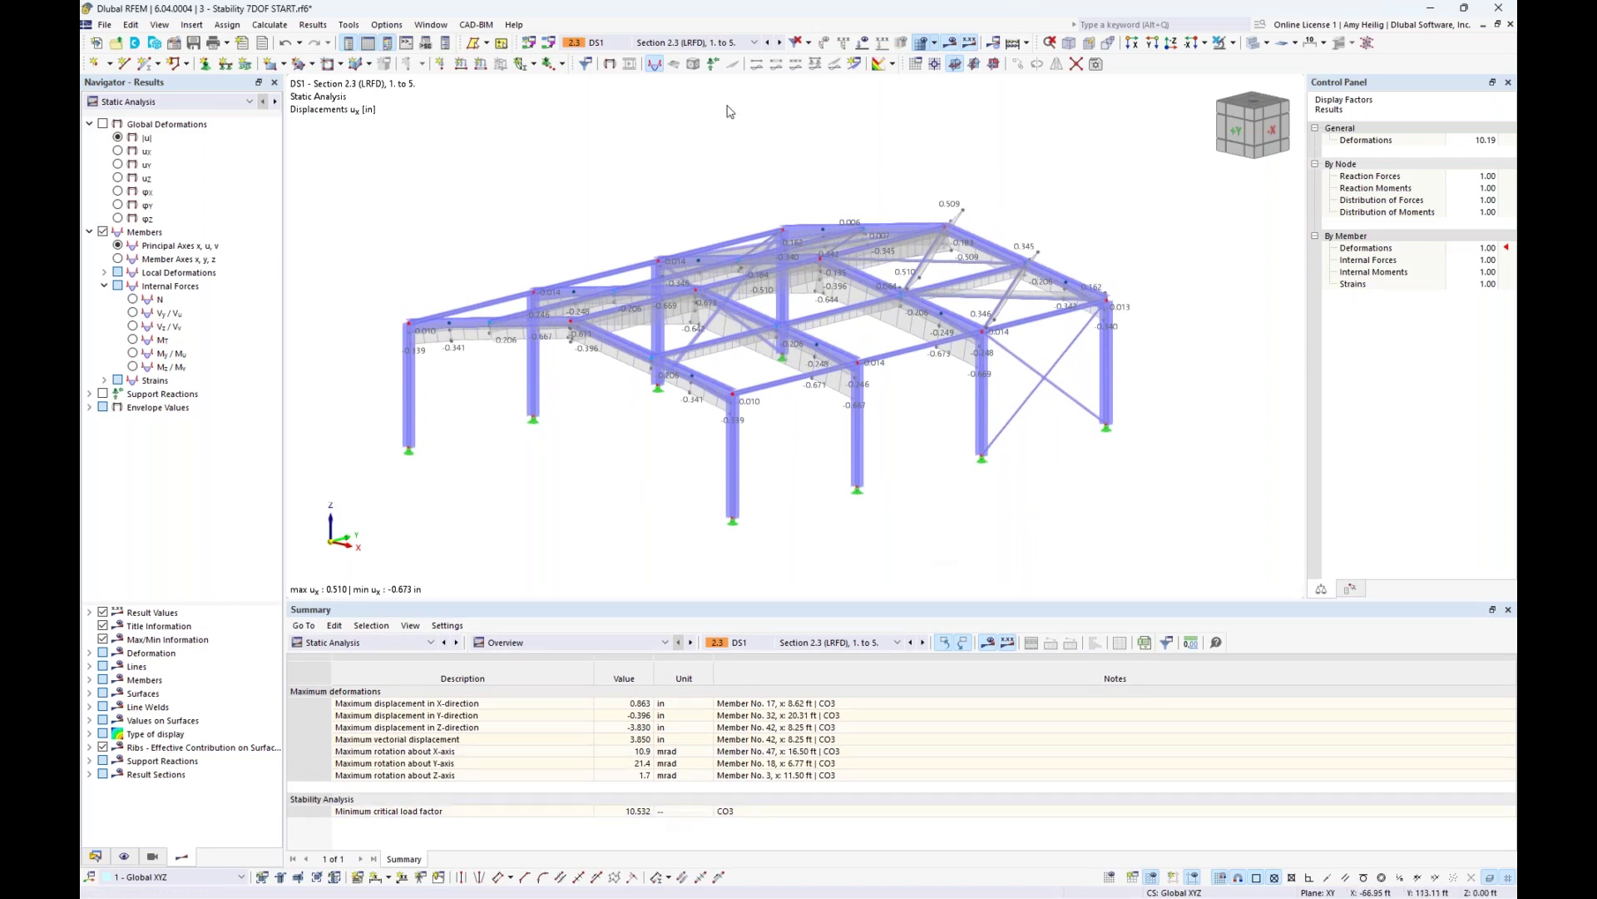
- Show the results of load combination CO3, and inspect its loads on the frame before hiding them again
click(743, 45)
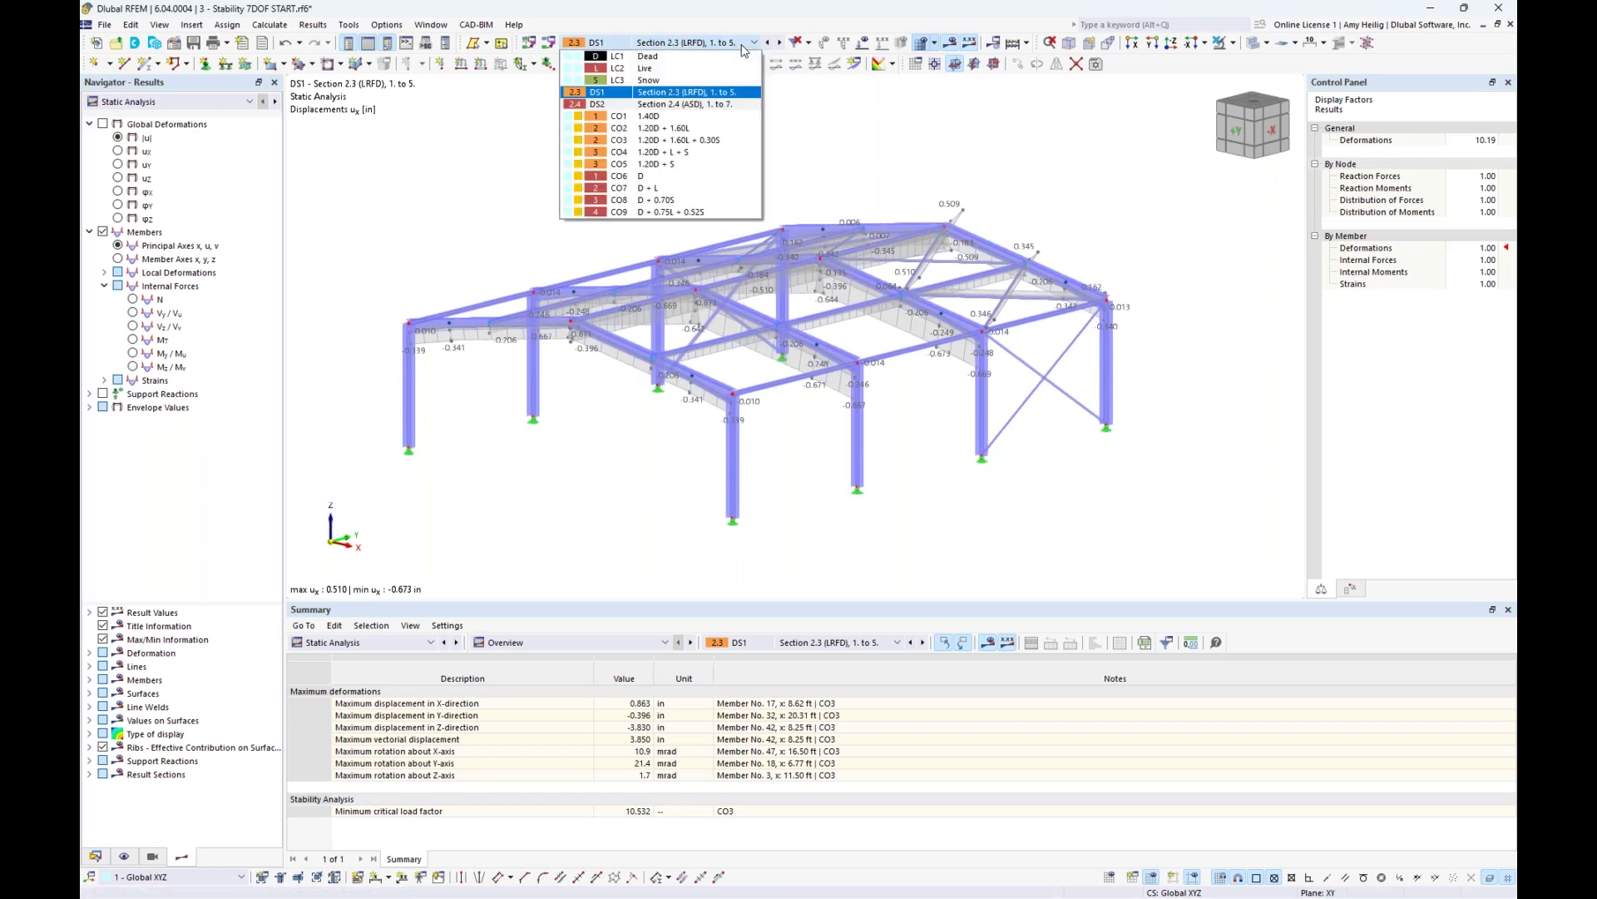
click(720, 141)
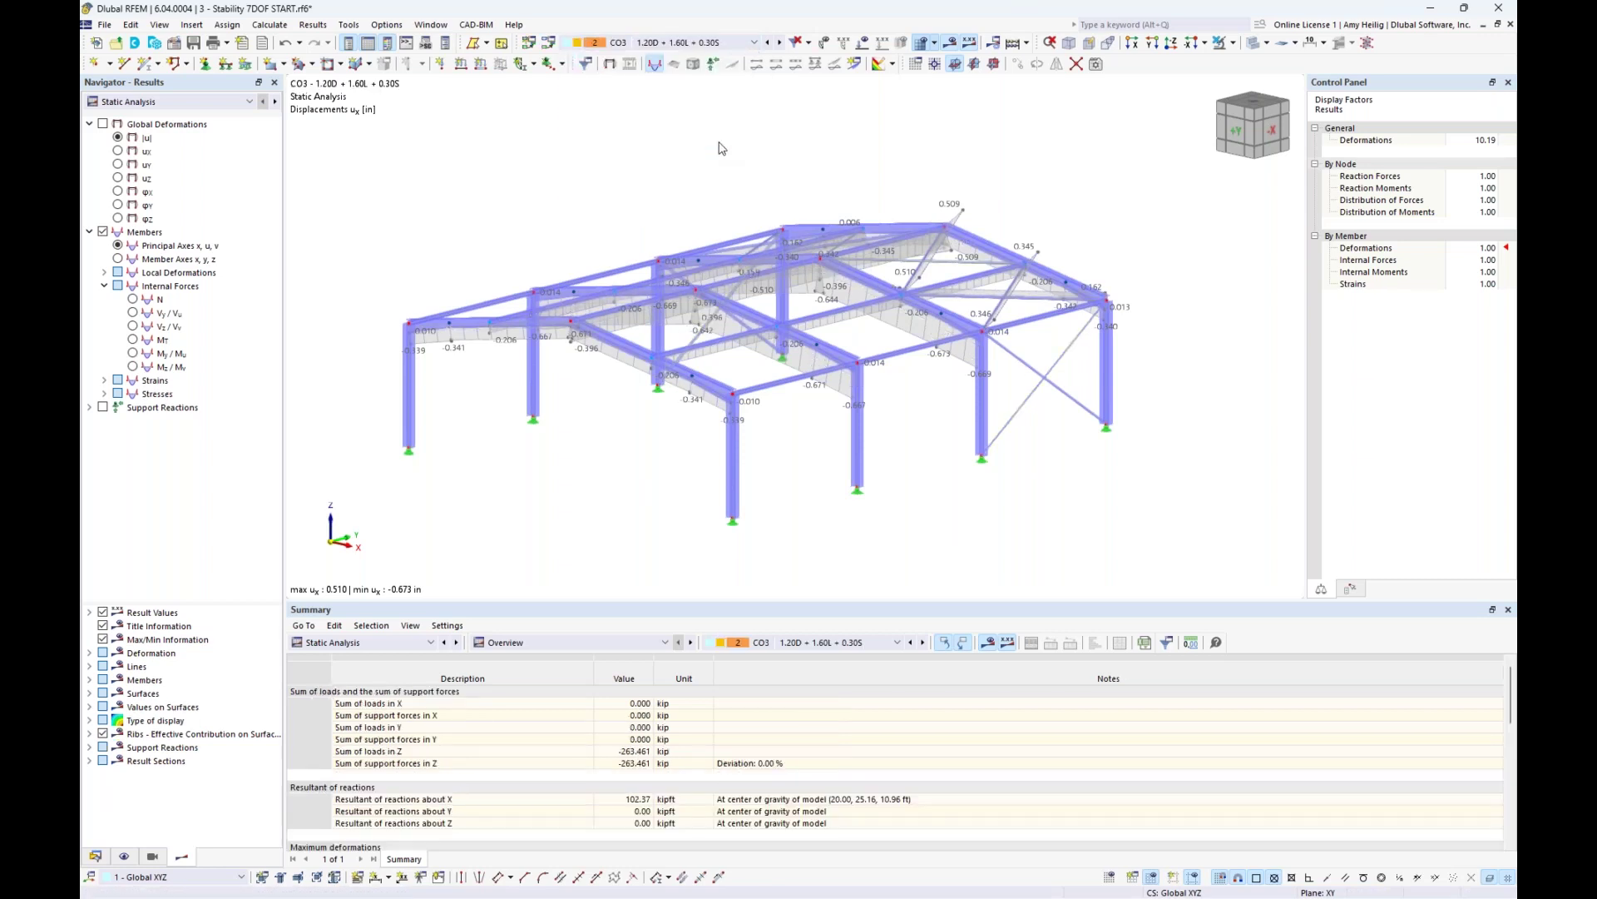
click(865, 43)
ctrl+middle_drag(701, 234, 532, 300)
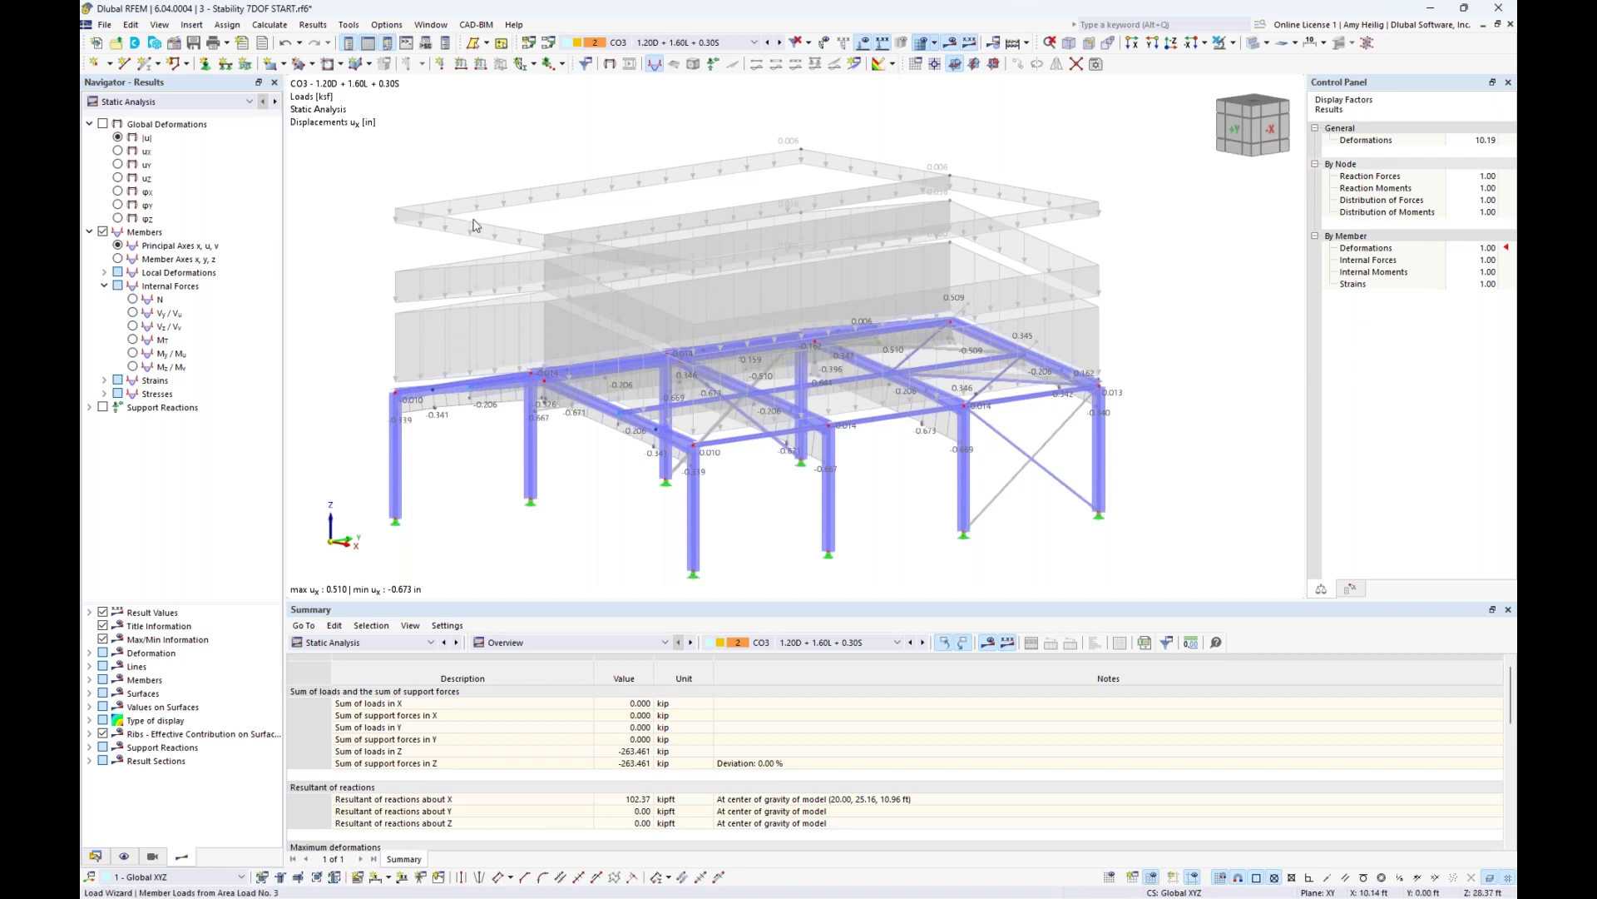
mouse_move(474, 226)
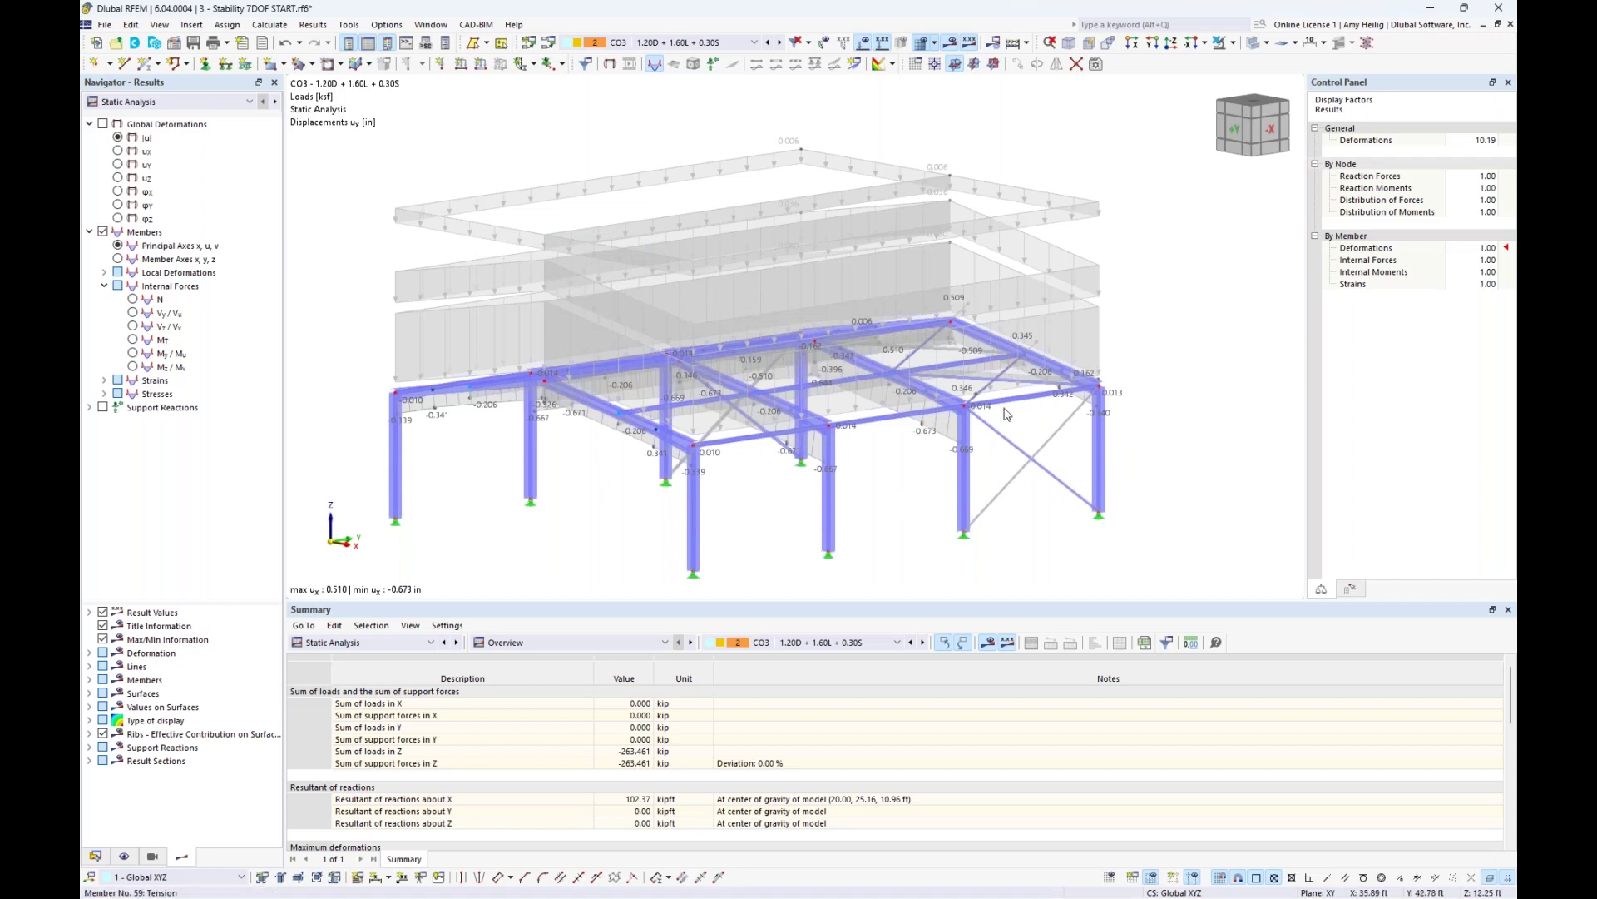
click(863, 45)
- Switch to the stability analysis results, show the undeformed model as thin lines, and examine mode shape 1 for CO3
click(195, 102)
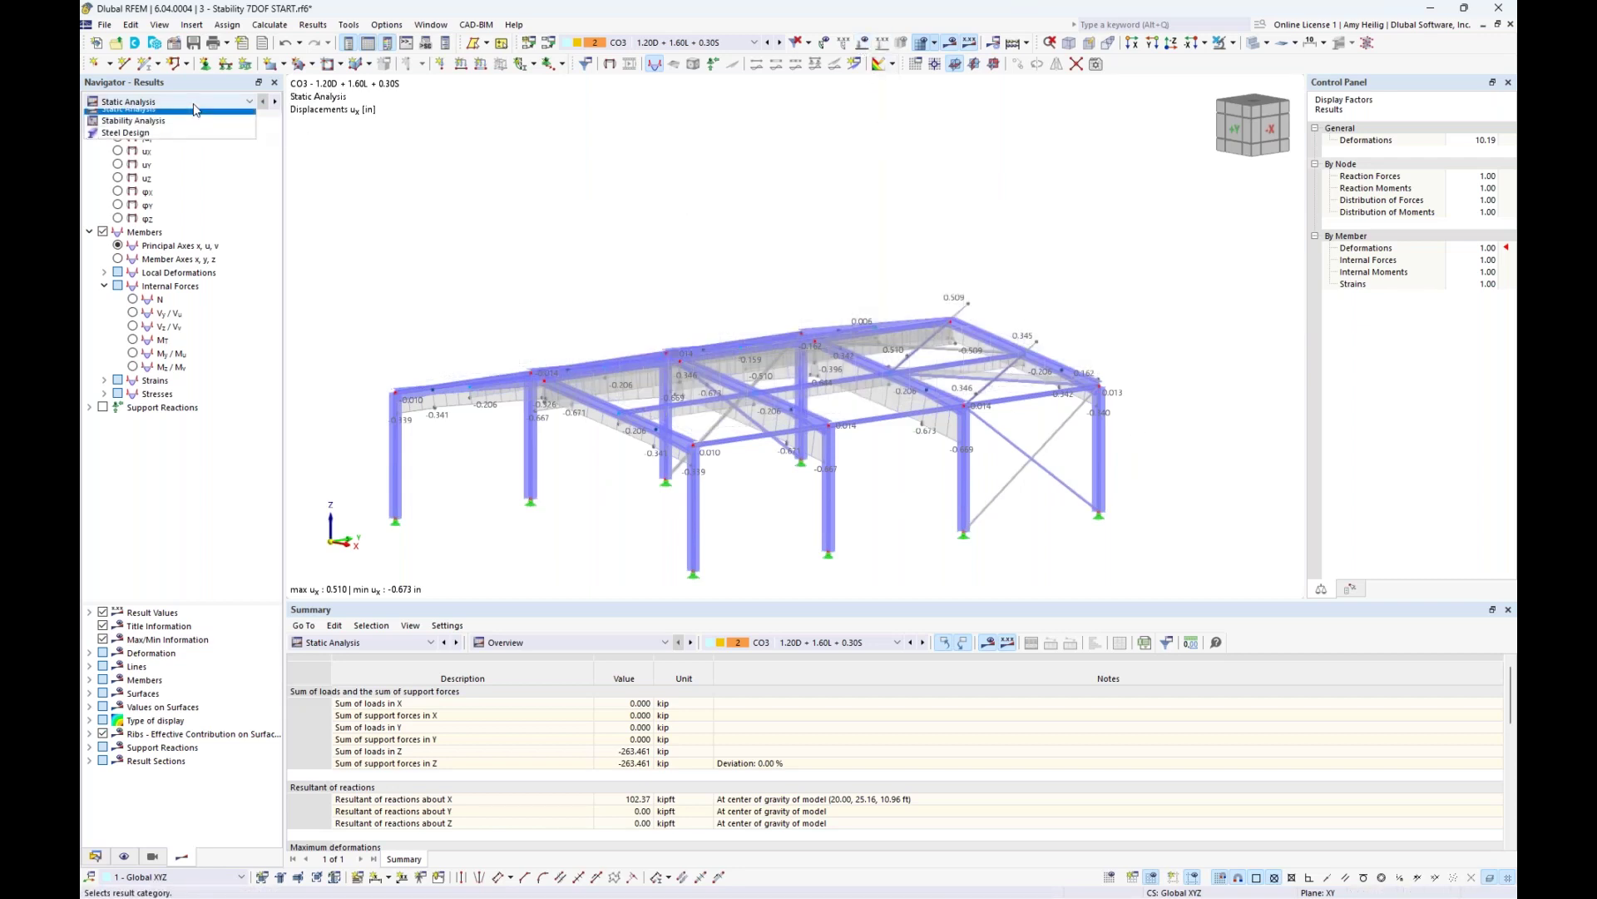
click(188, 129)
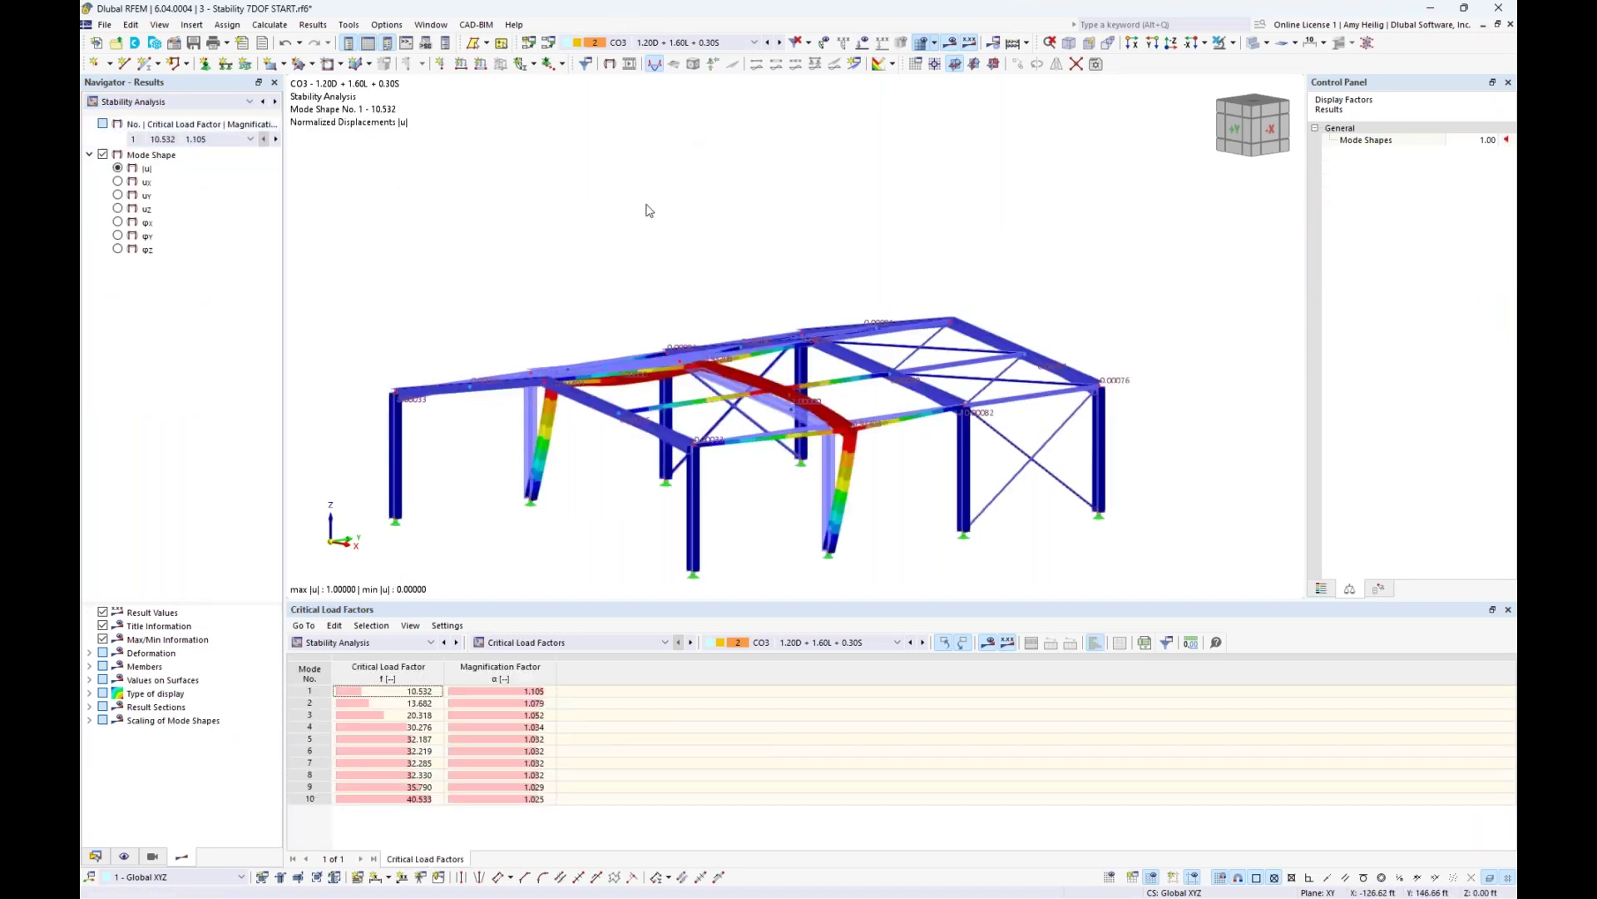
click(1230, 51)
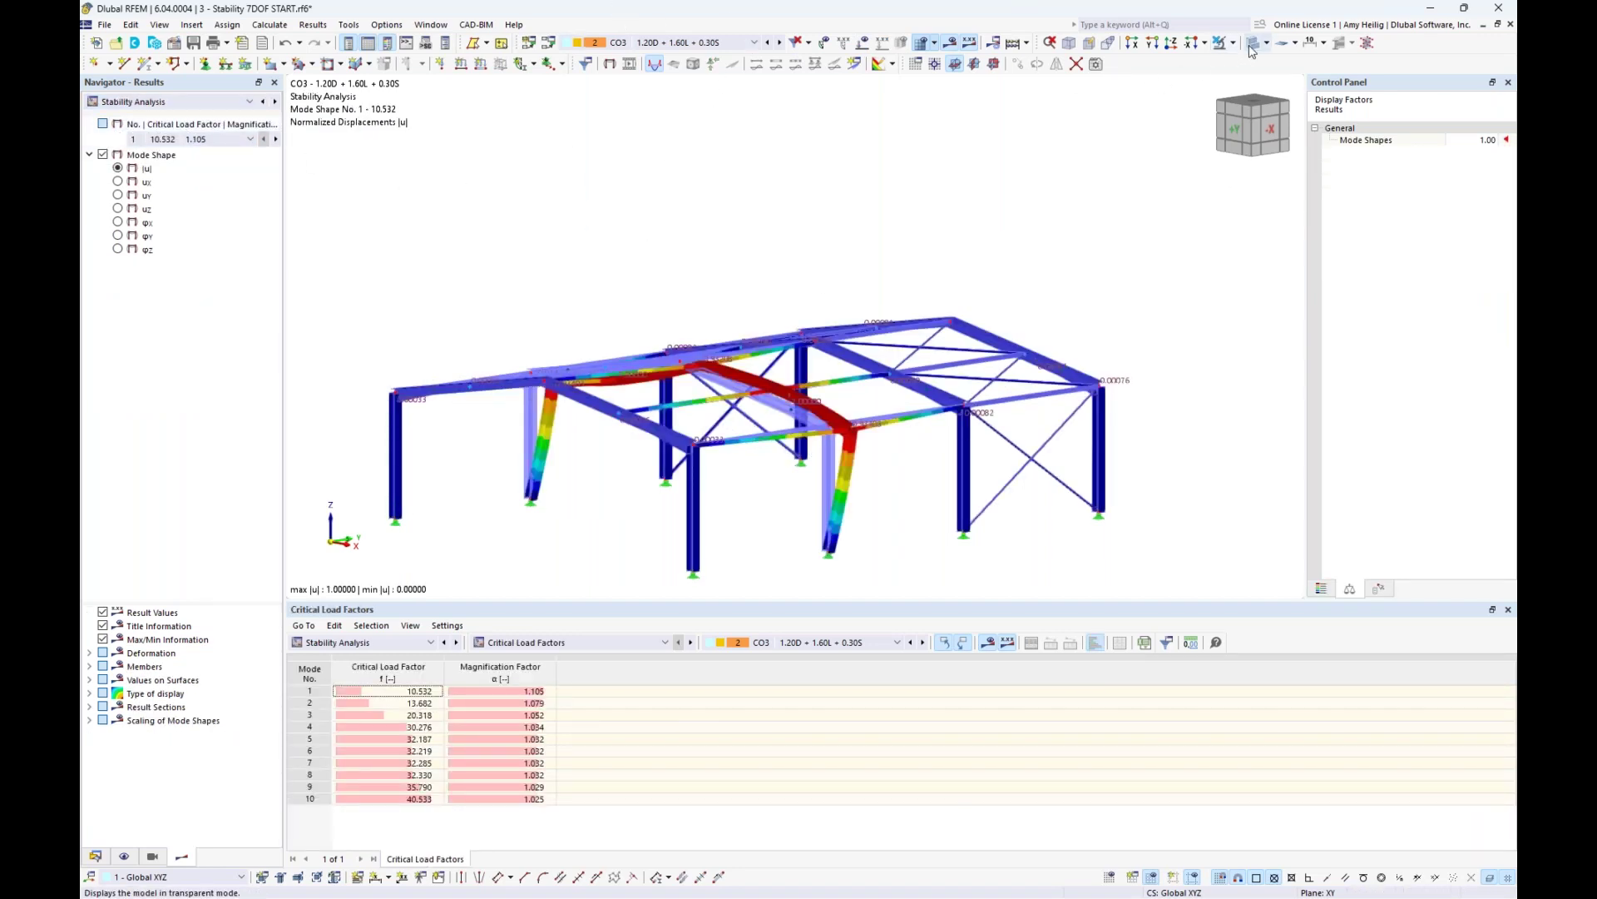
middle_drag(745, 211, 553, 510)
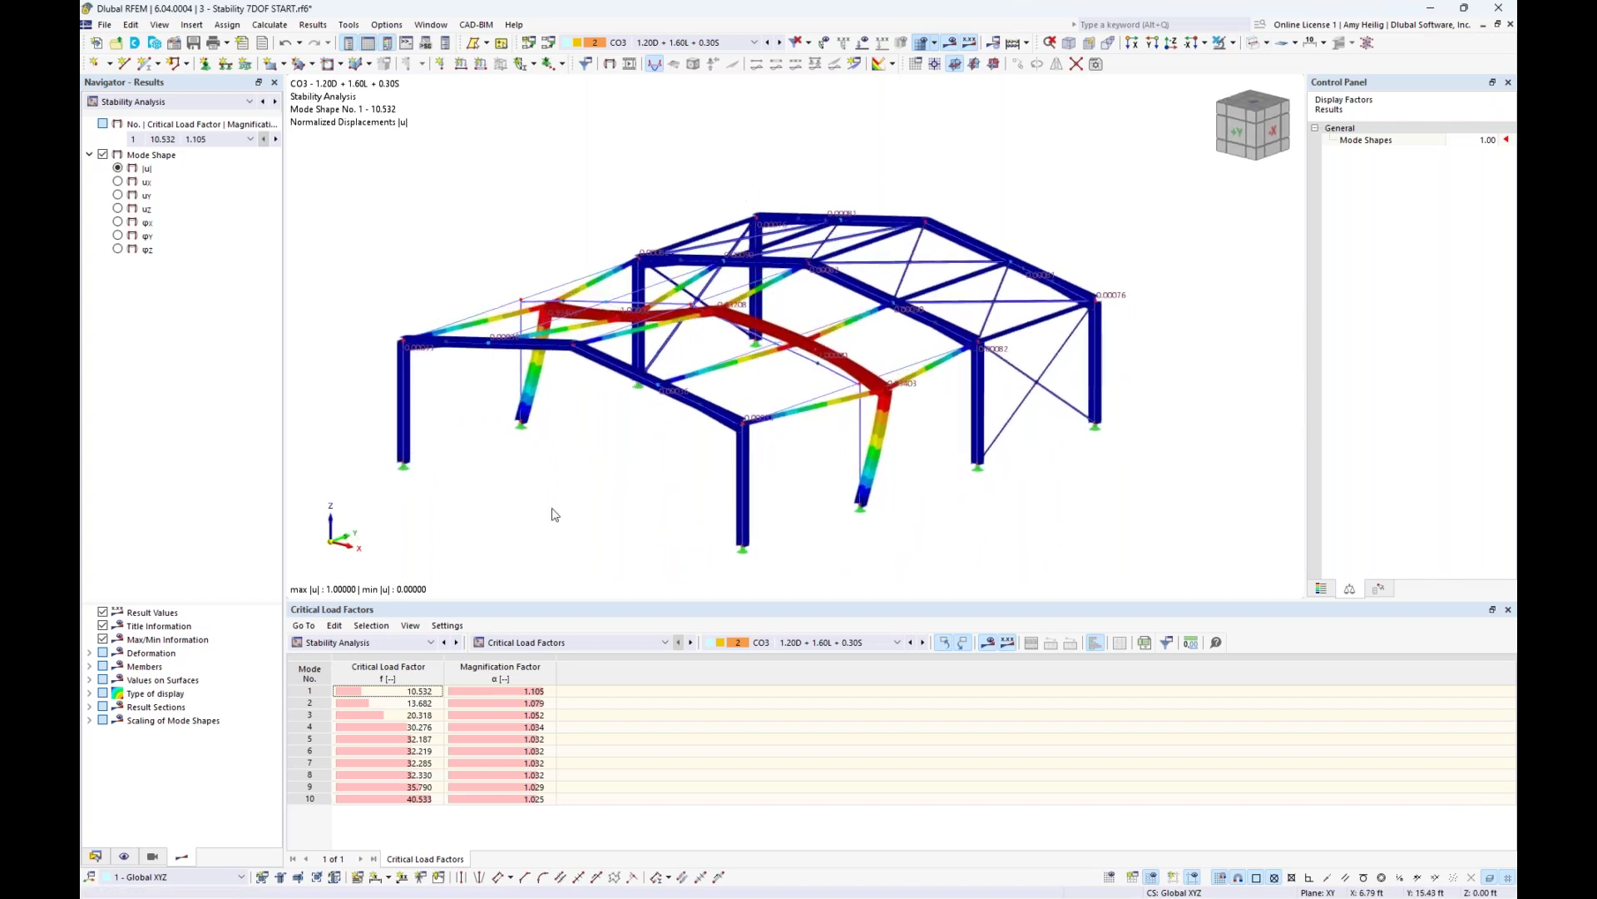
click(386, 693)
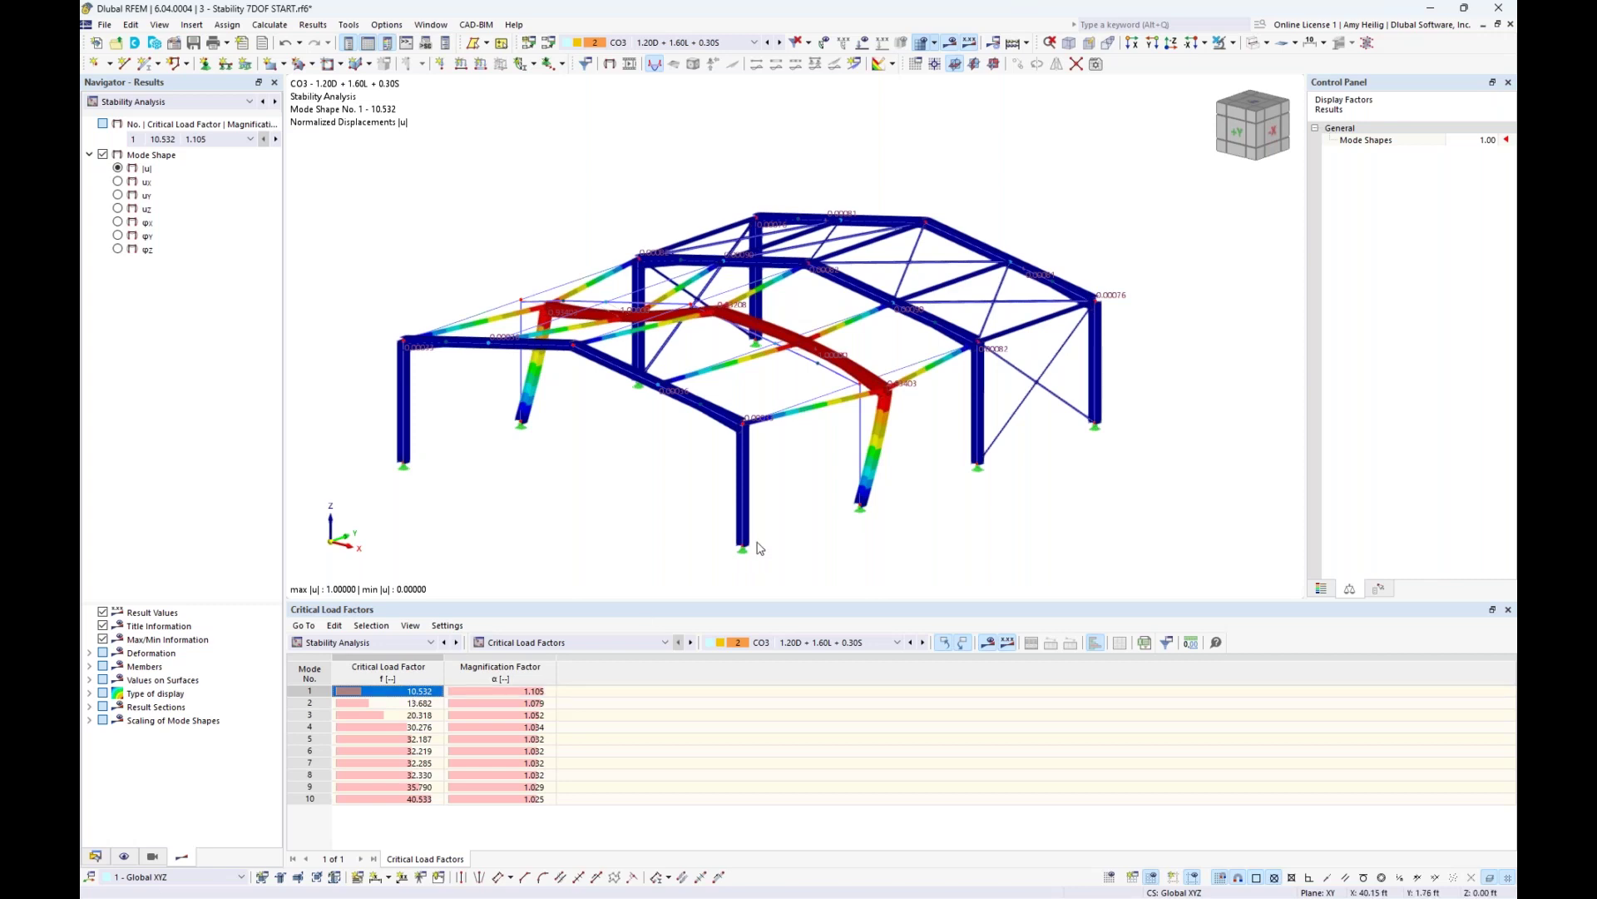
scroll(848, 514, up, 2)
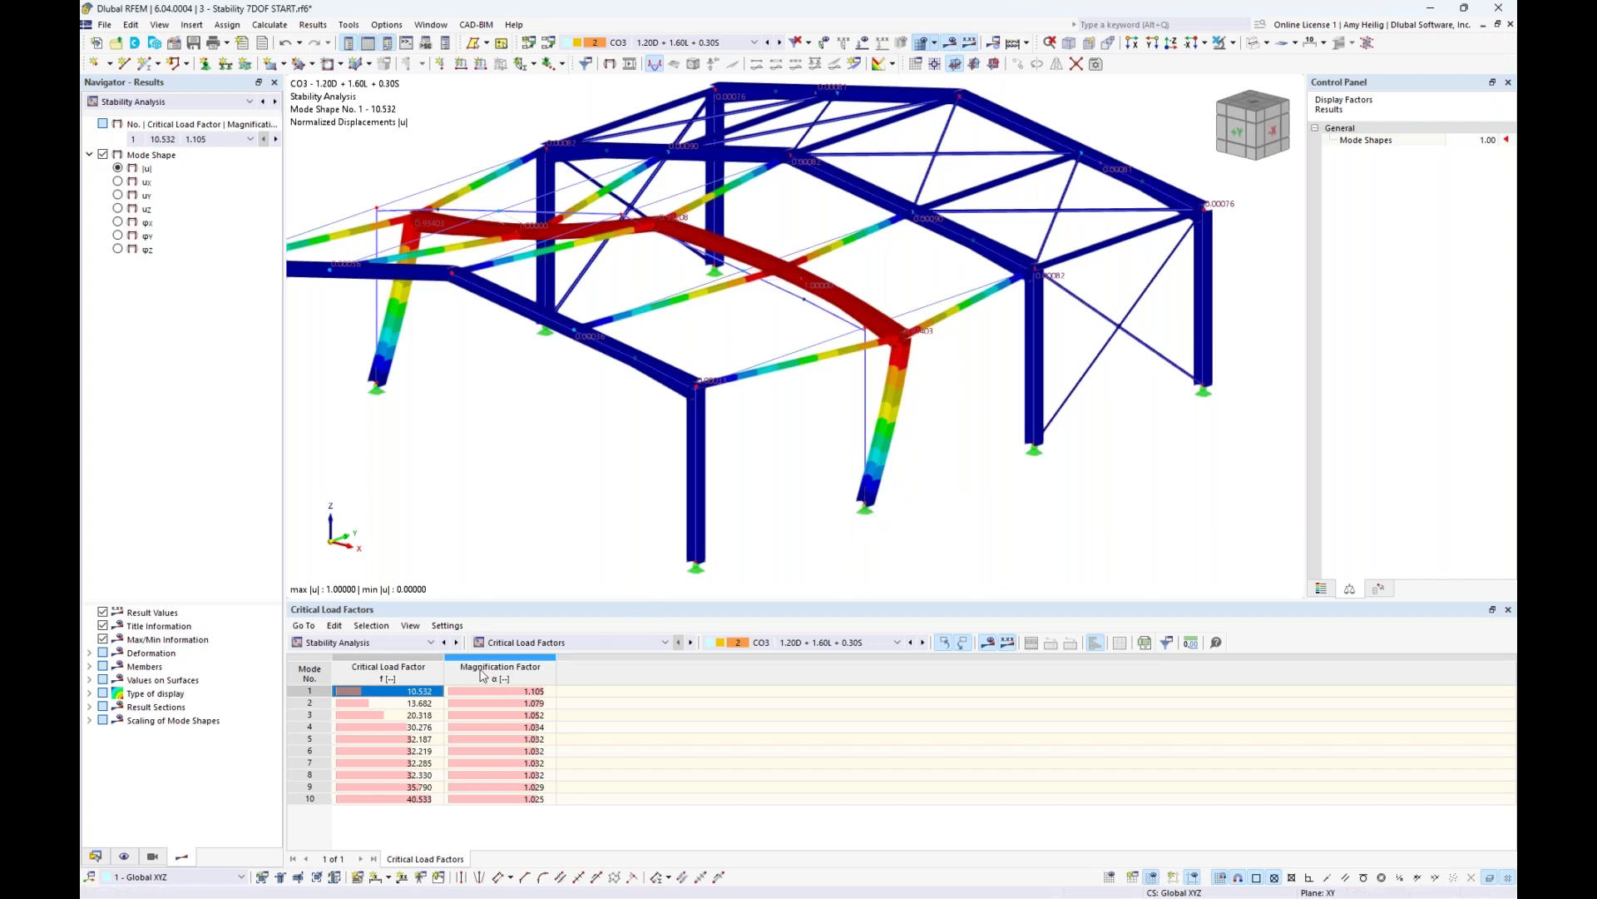
scroll(612, 497, down, 1)
middle_drag(612, 498, 696, 482)
- Compare mode shapes 2 to 5 of CO3 on the frame, and return to mode shape 1
click(420, 703)
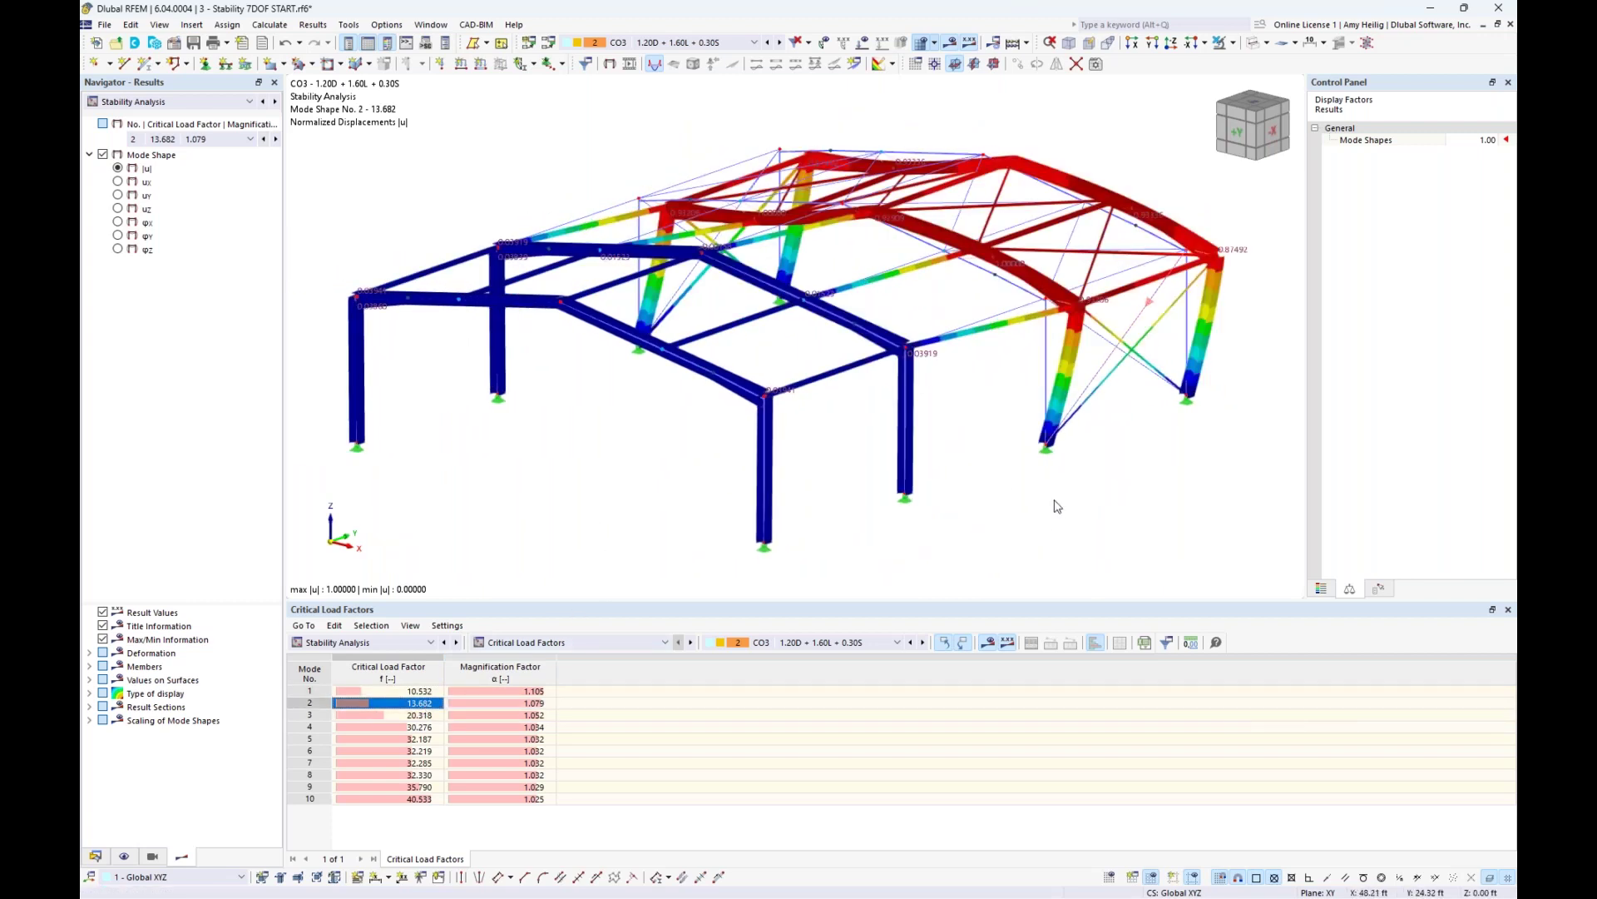
click(411, 715)
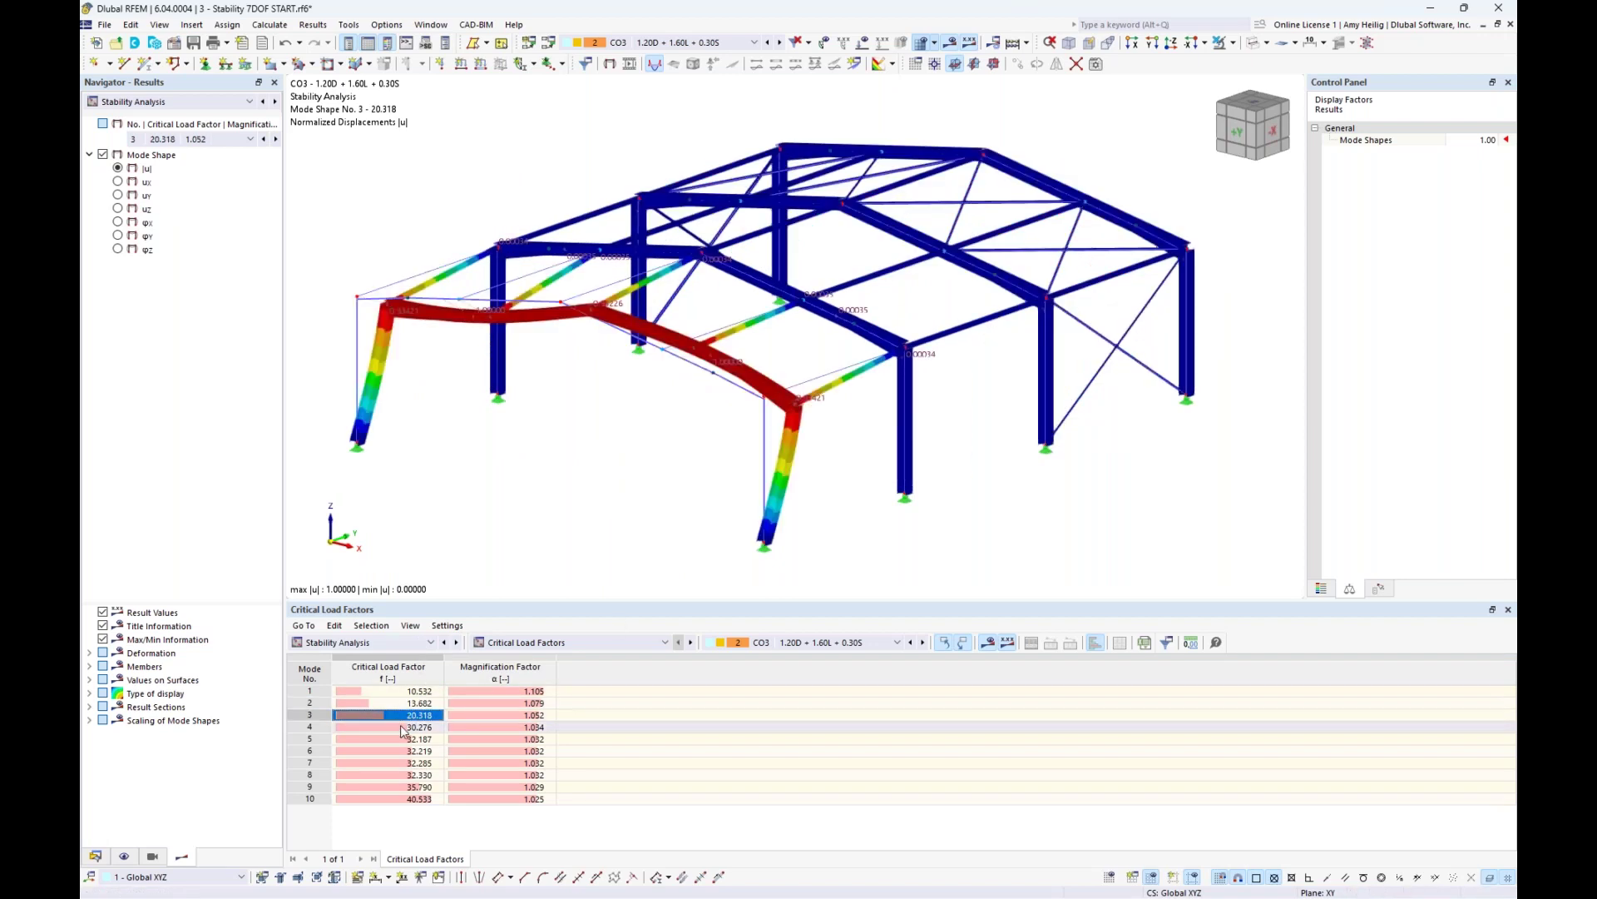
click(403, 729)
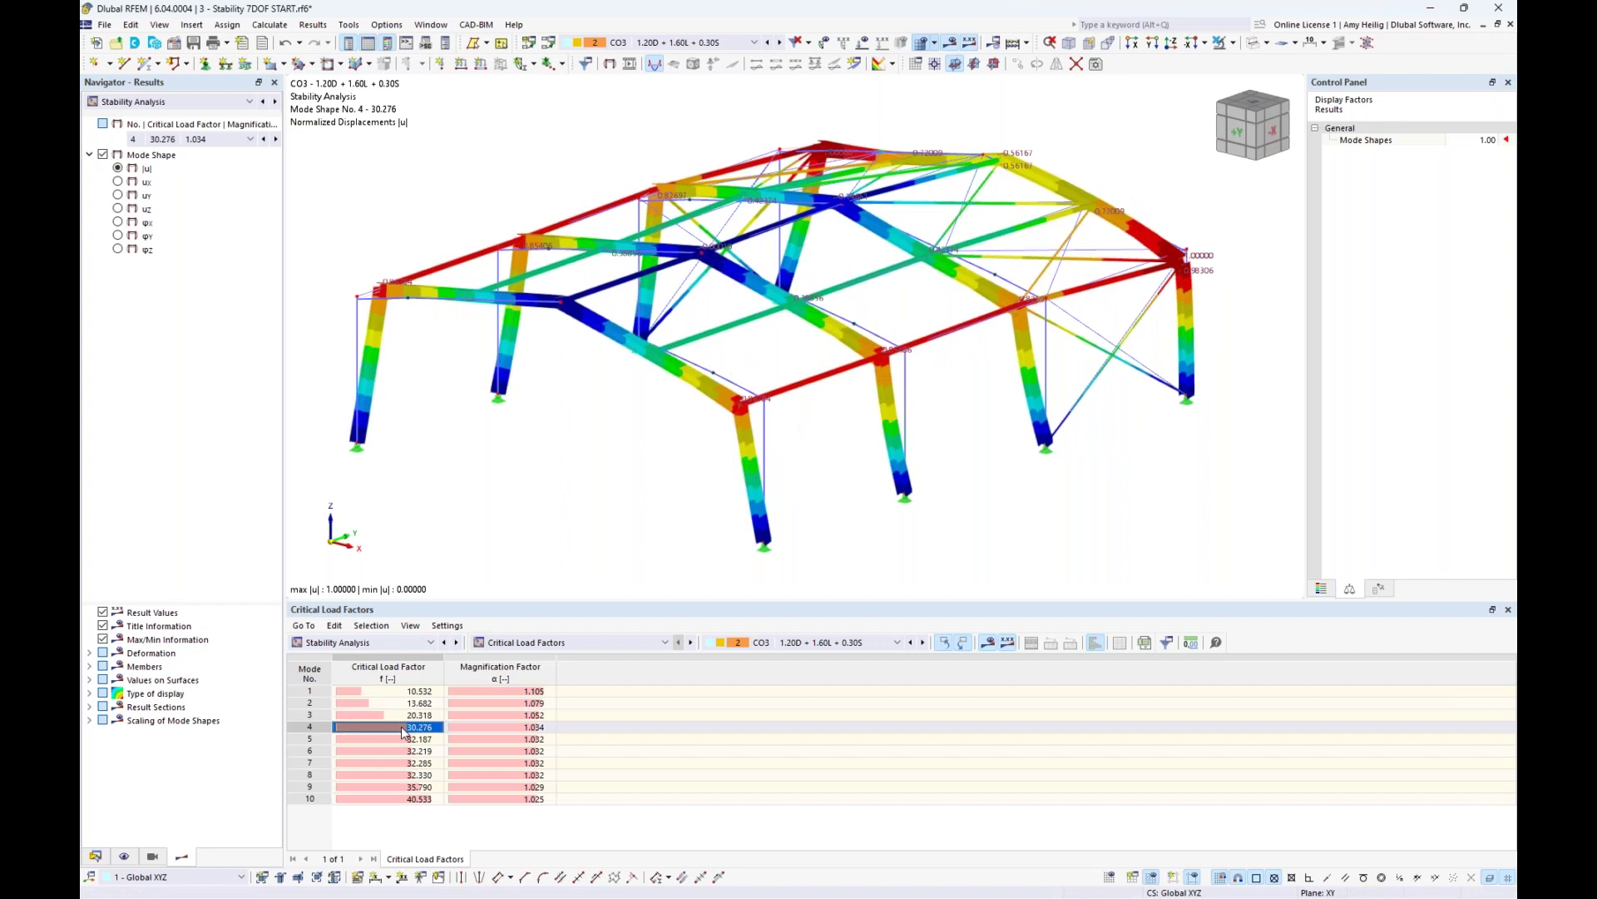
click(401, 738)
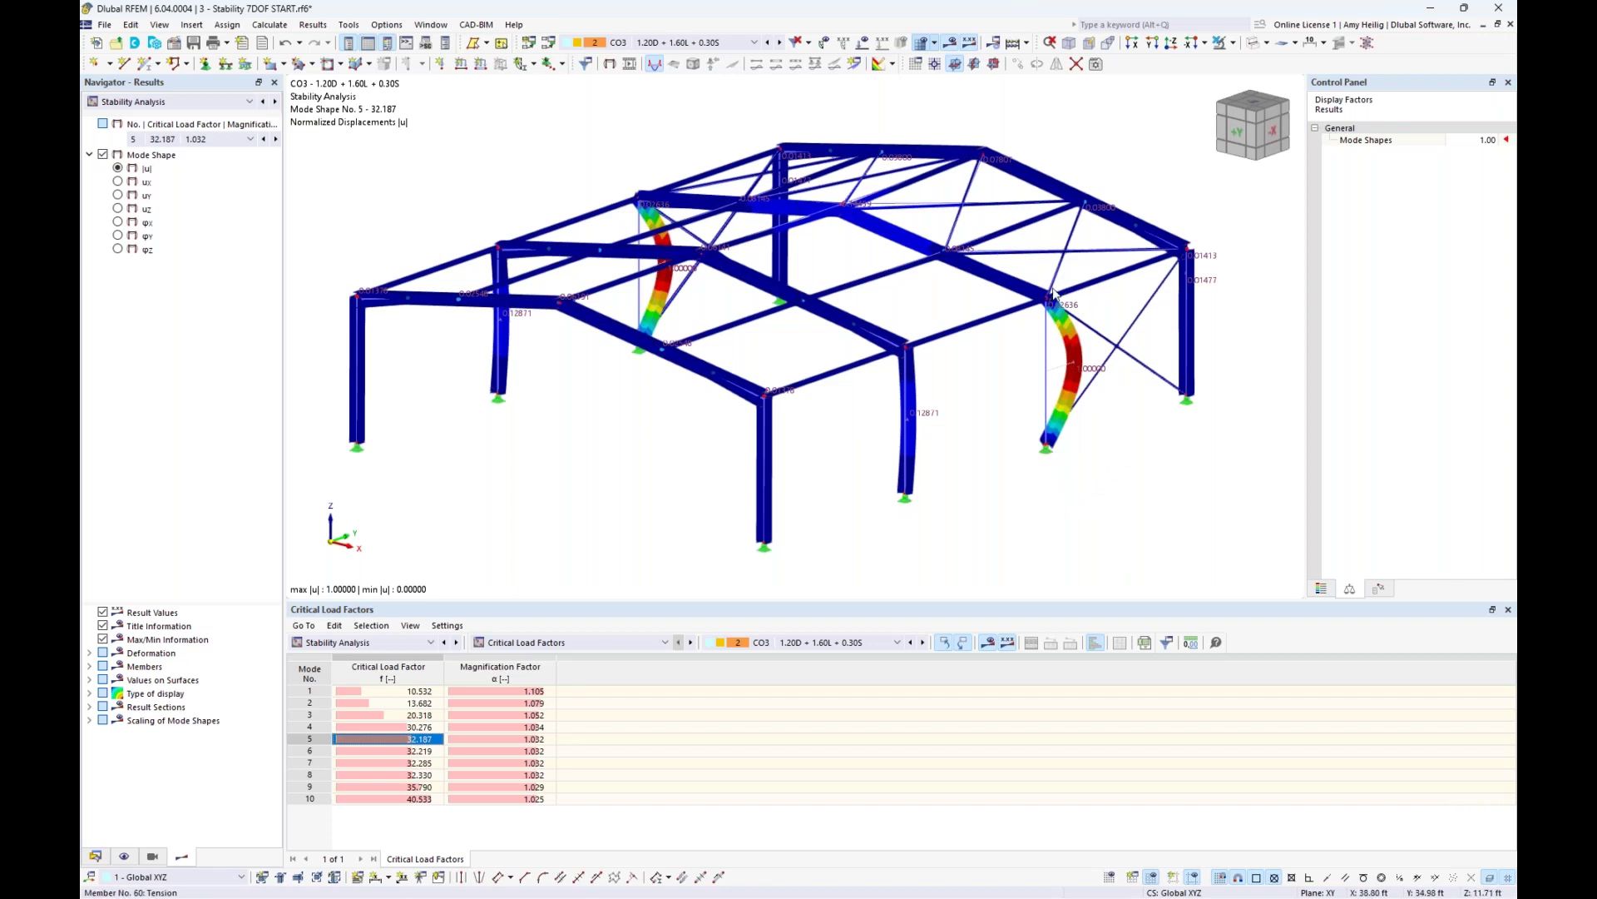
click(417, 727)
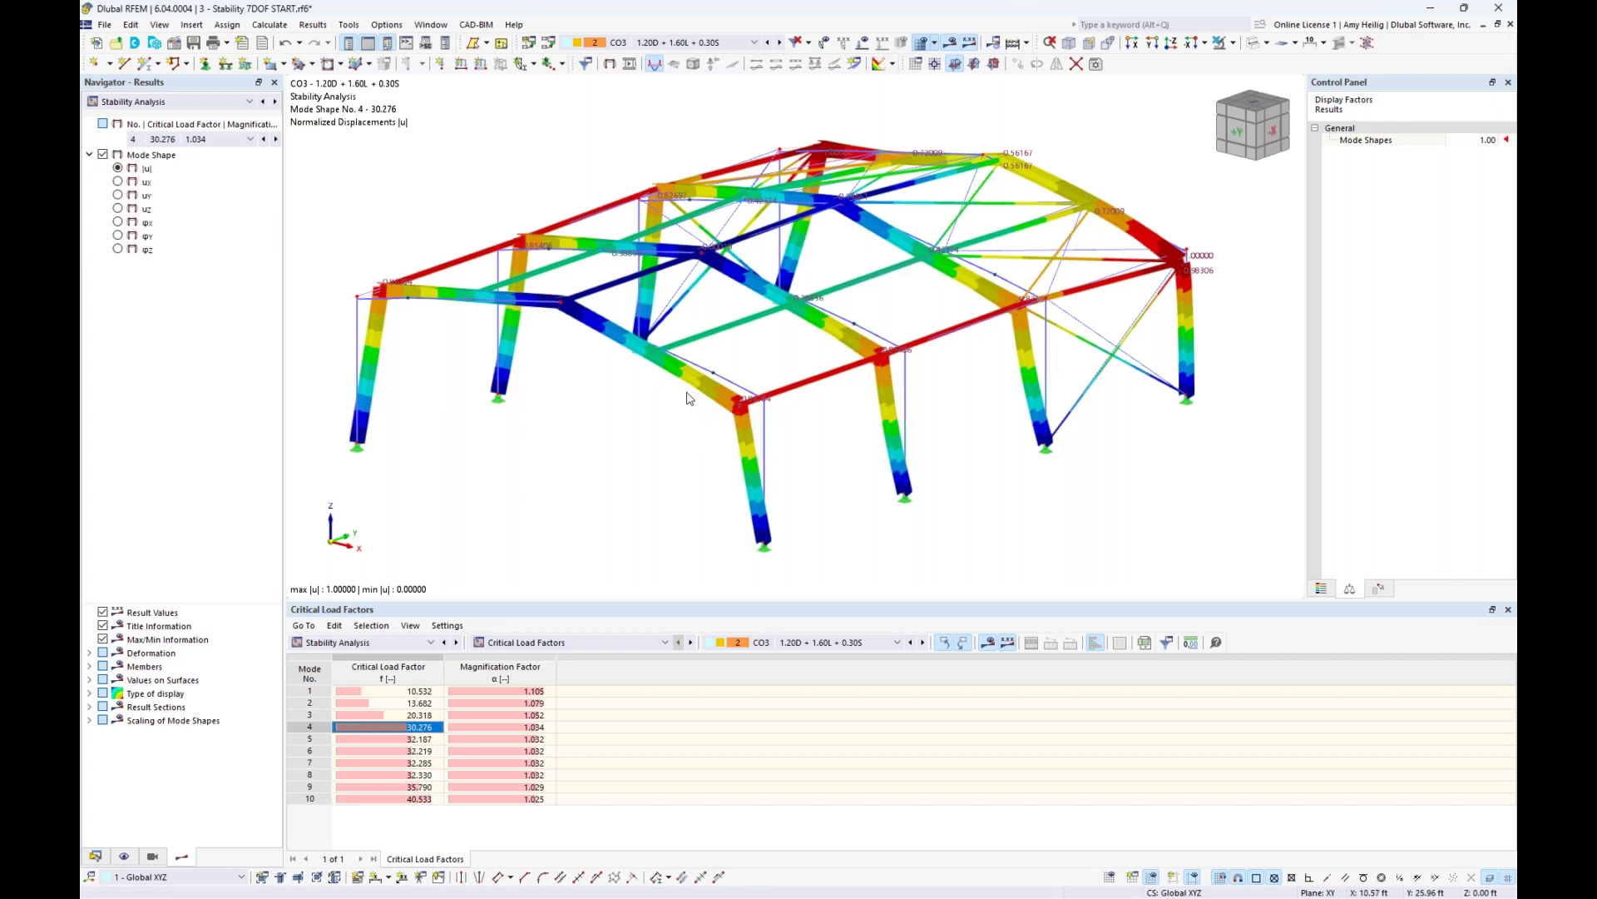
click(393, 692)
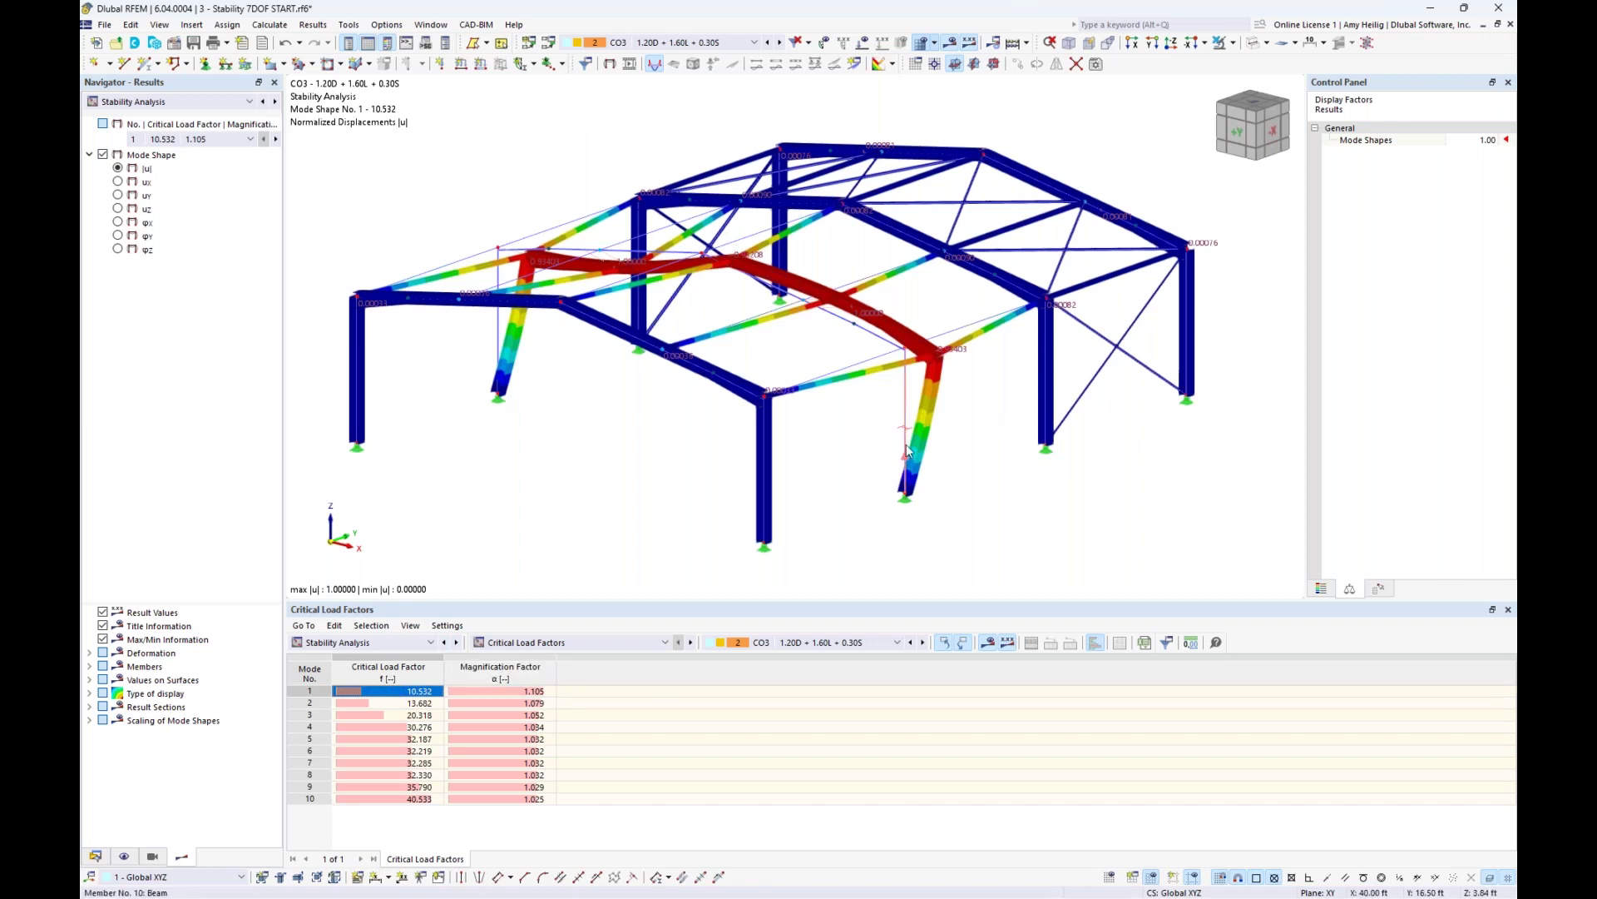
- List the stability results by member, and show the effective lengths and critical loads of column member 10
scroll(905, 441, up, 5)
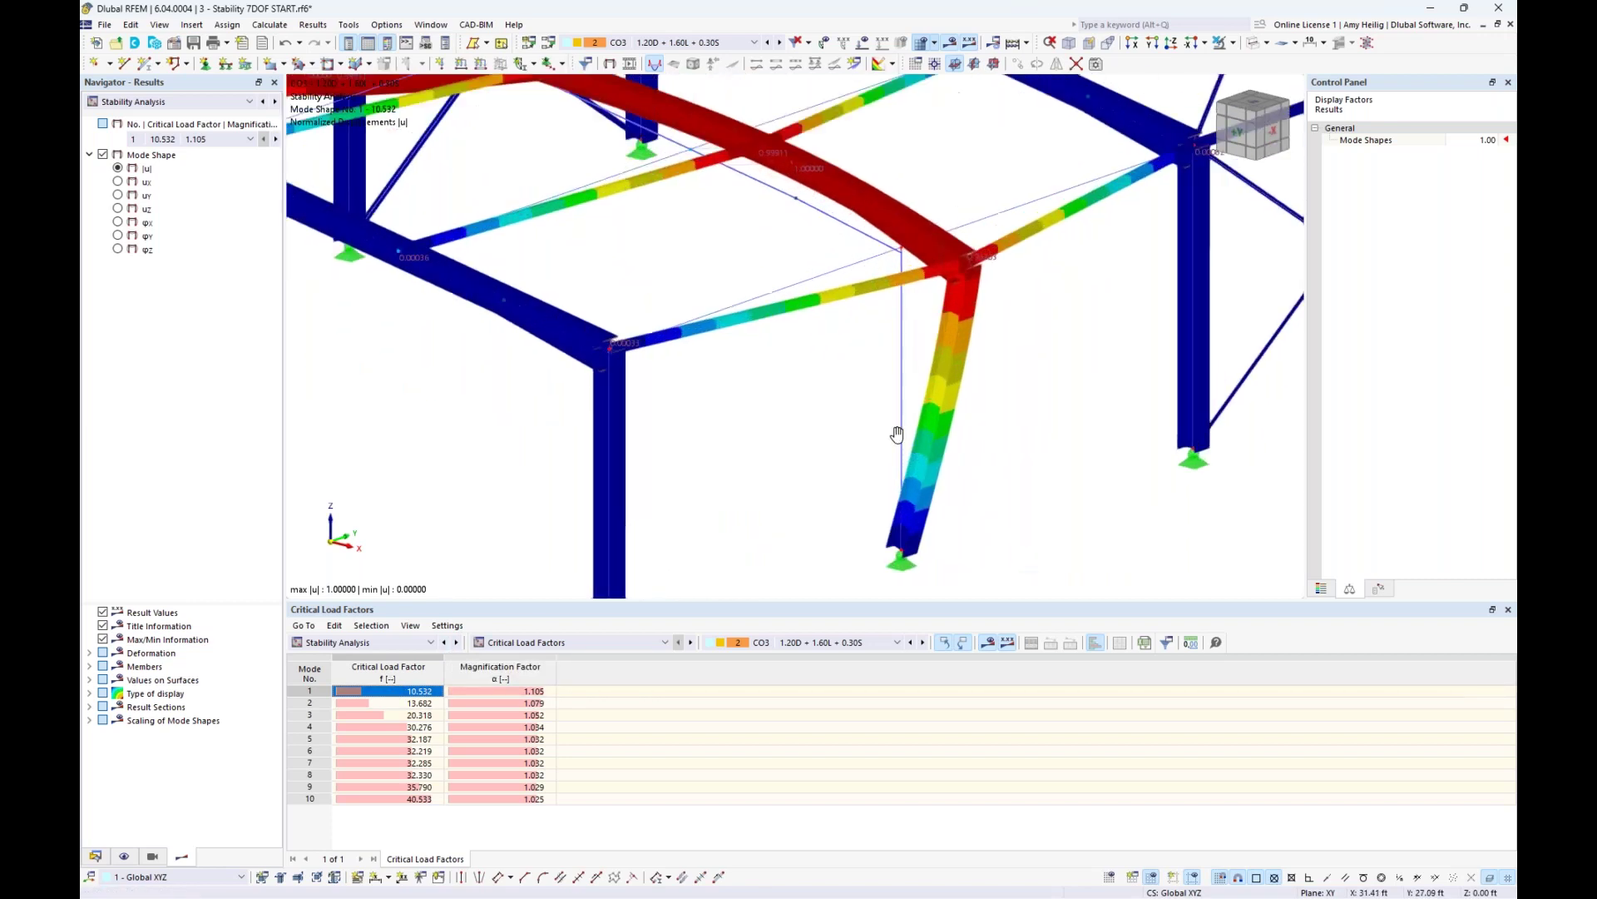
middle_drag(896, 429, 833, 410)
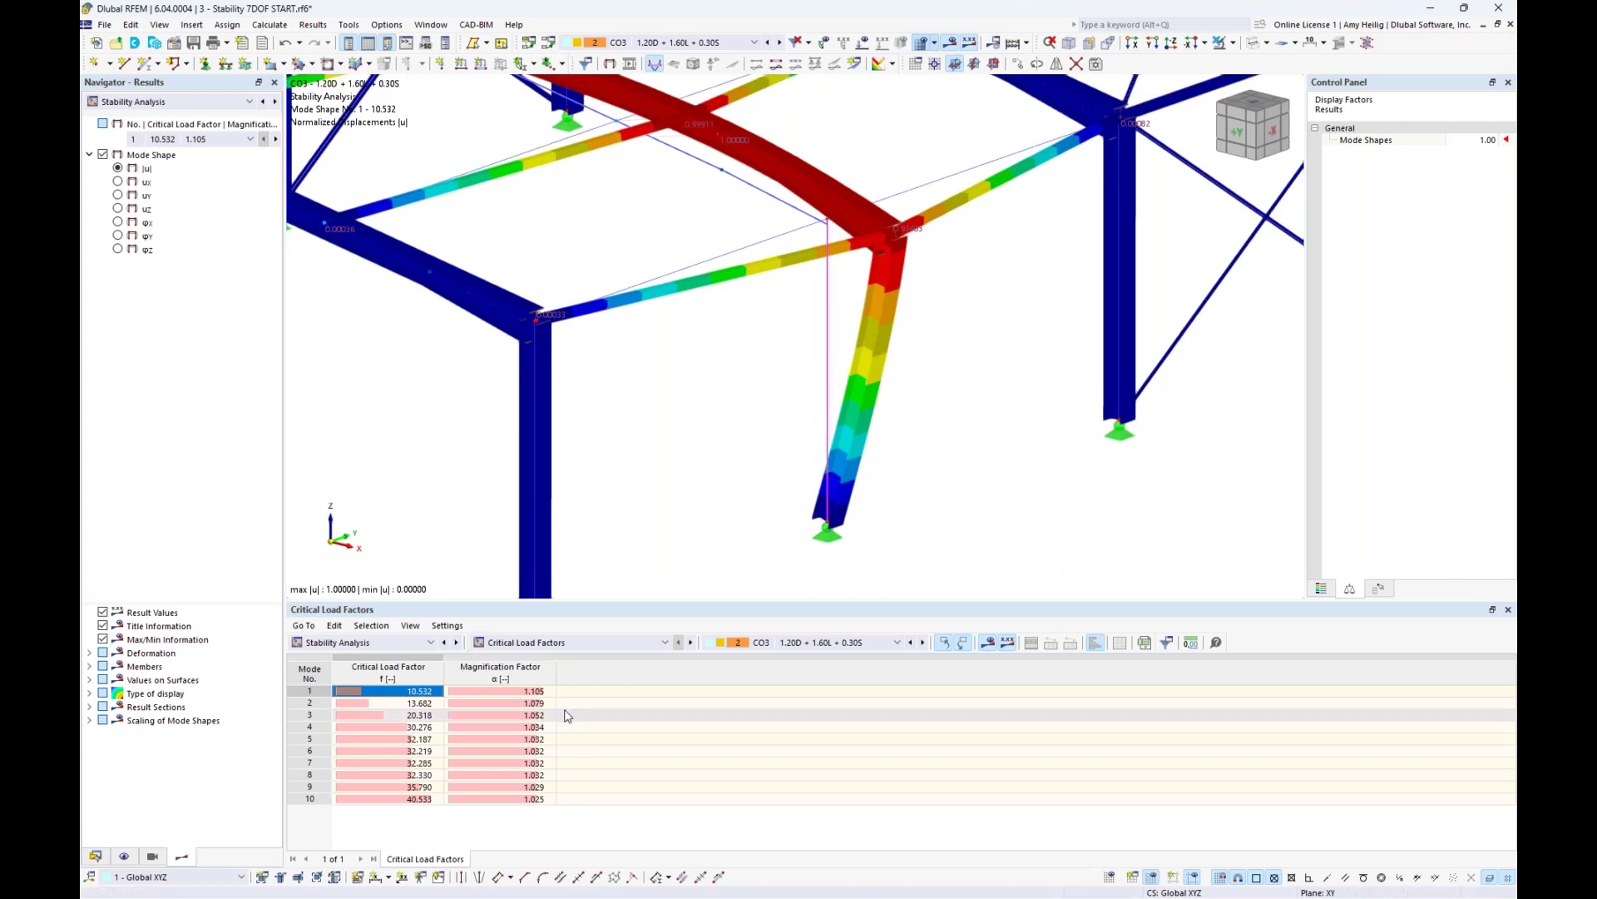
click(591, 642)
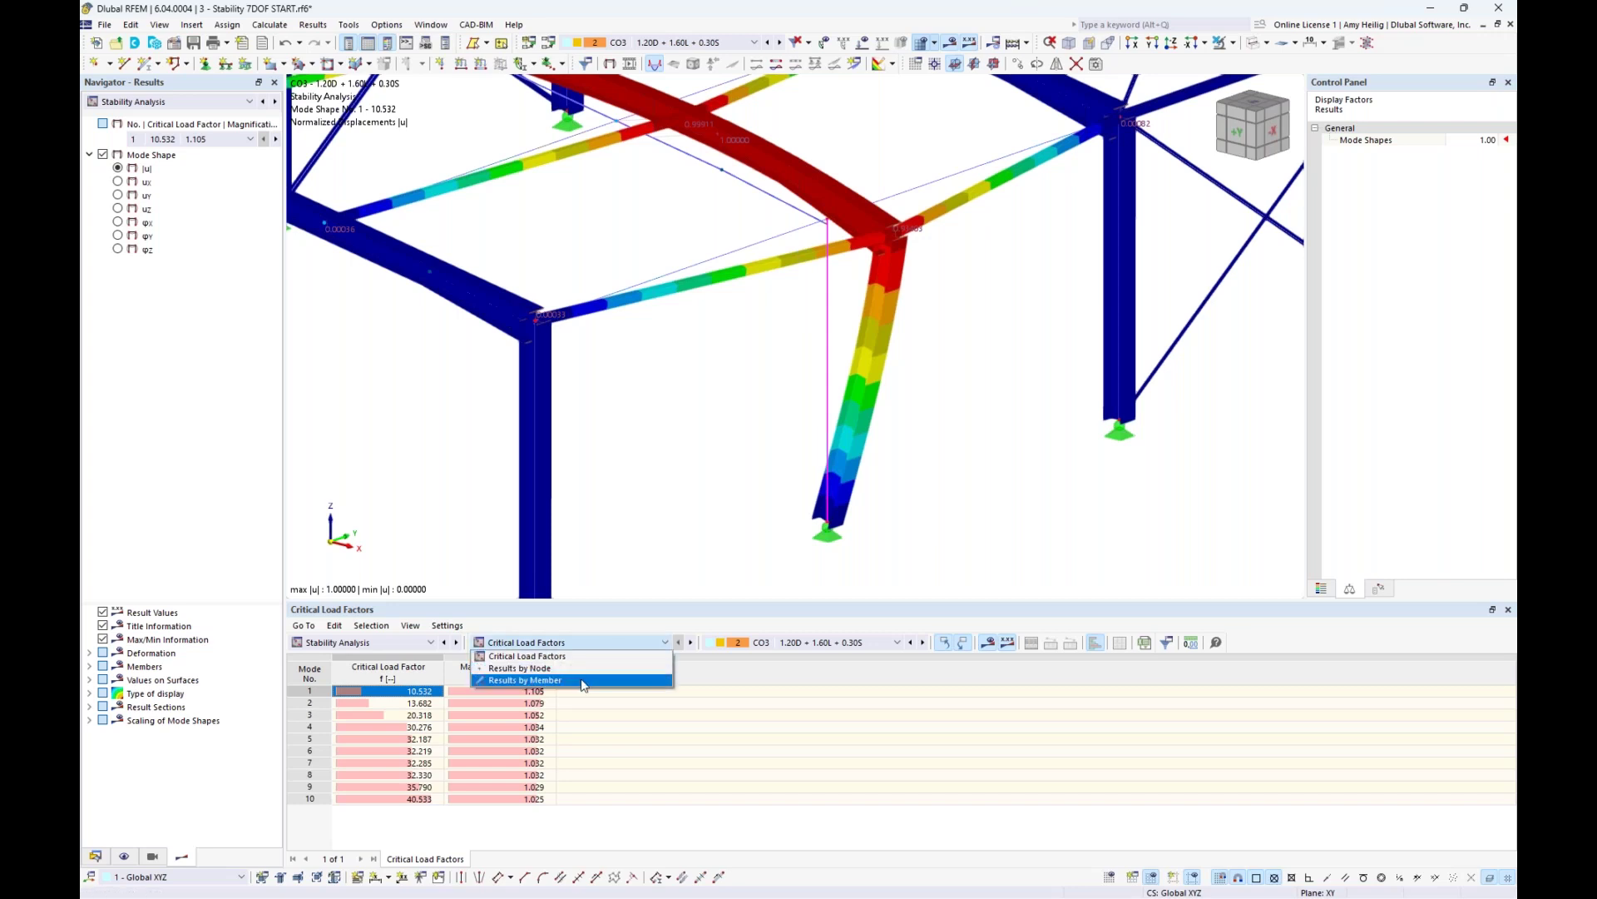
click(580, 680)
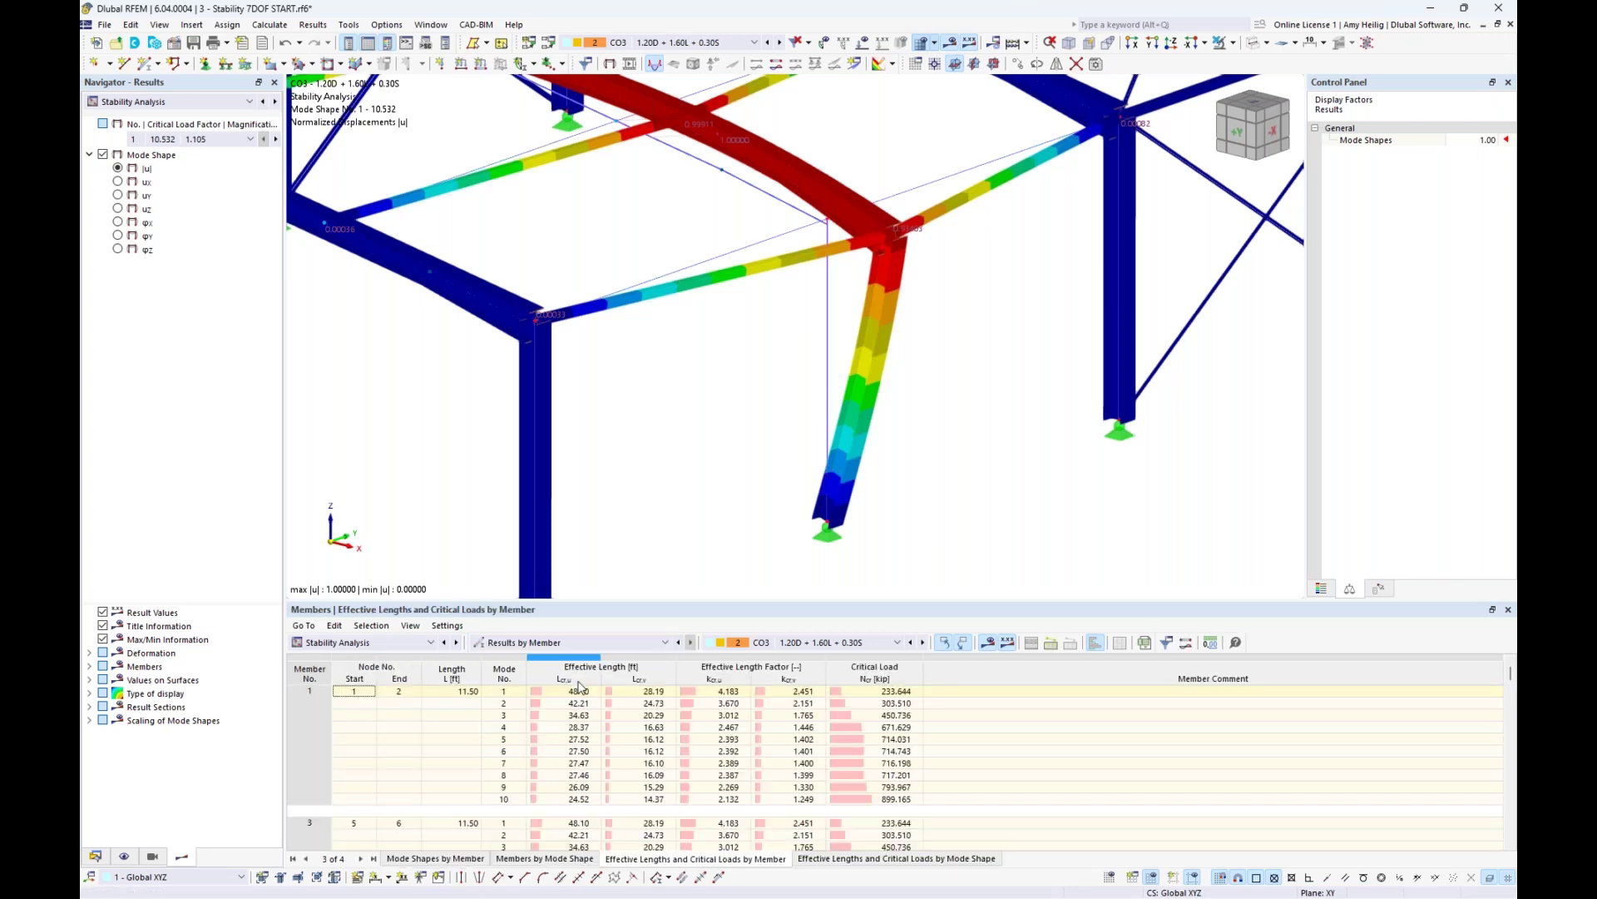
click(827, 401)
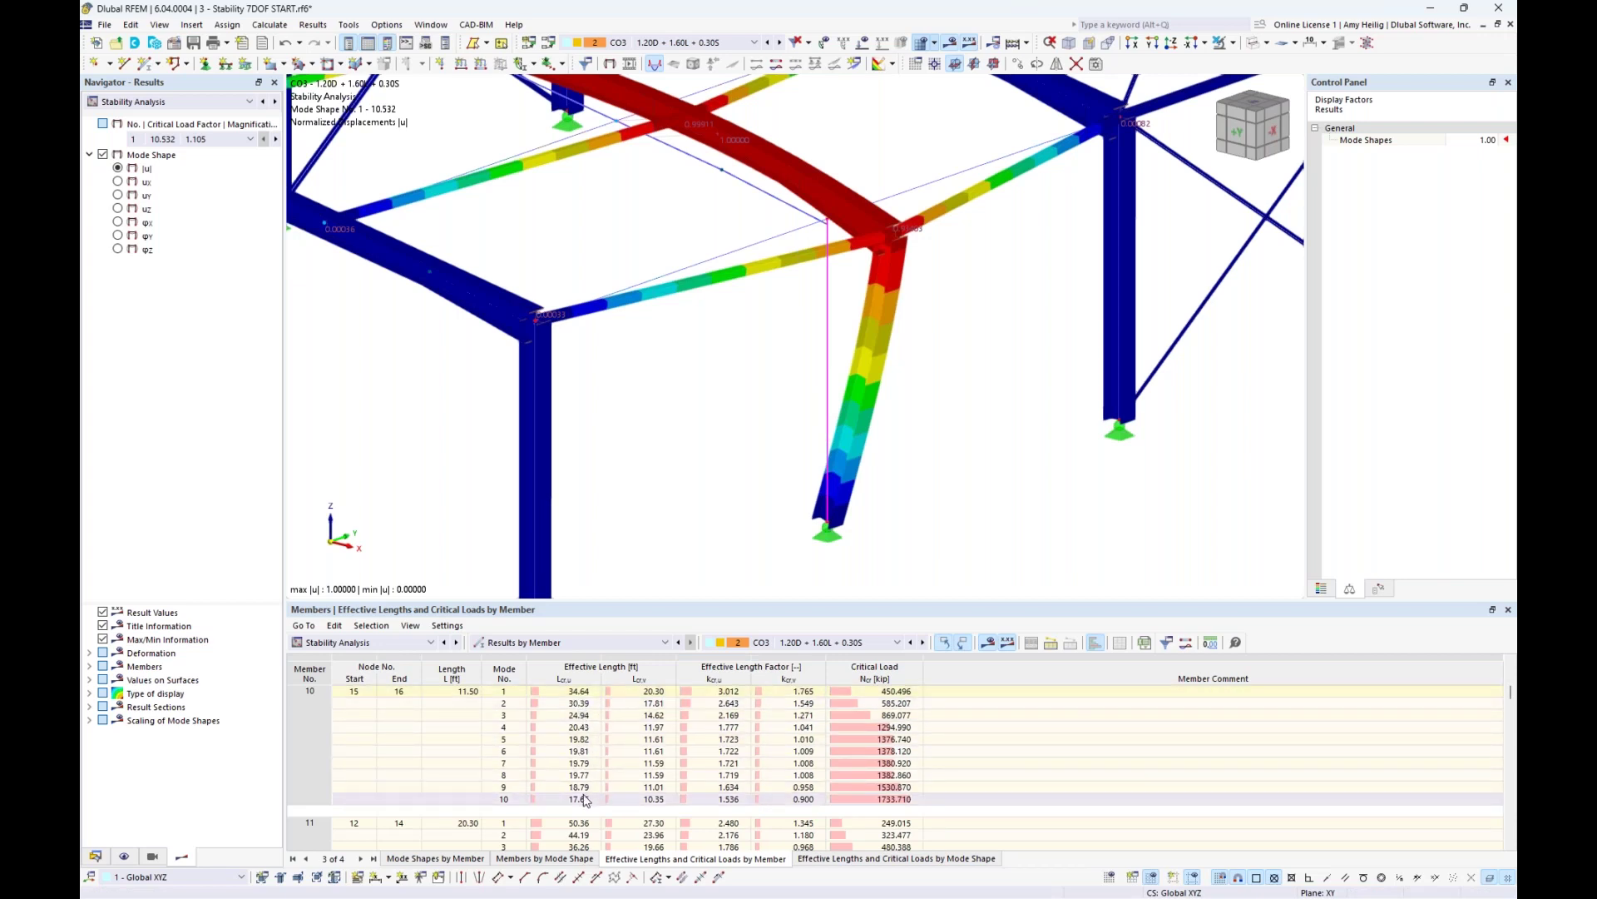
- Compare member 10's effective length factors for modes 1 to 3 and 7 with the corresponding buckling shapes
click(734, 692)
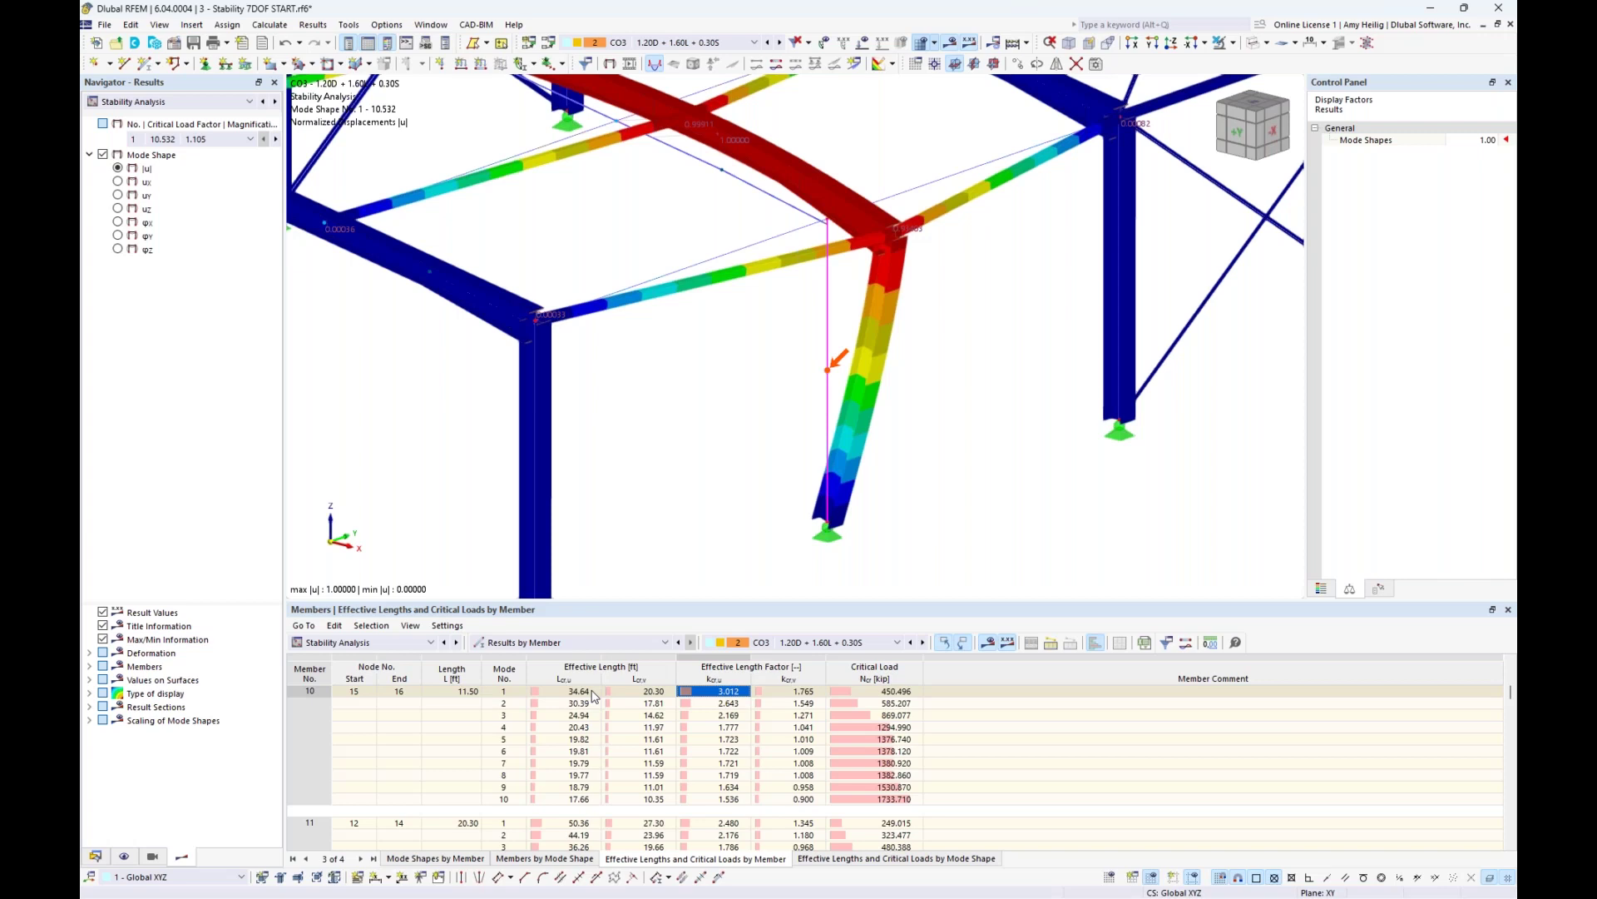
click(724, 705)
click(720, 717)
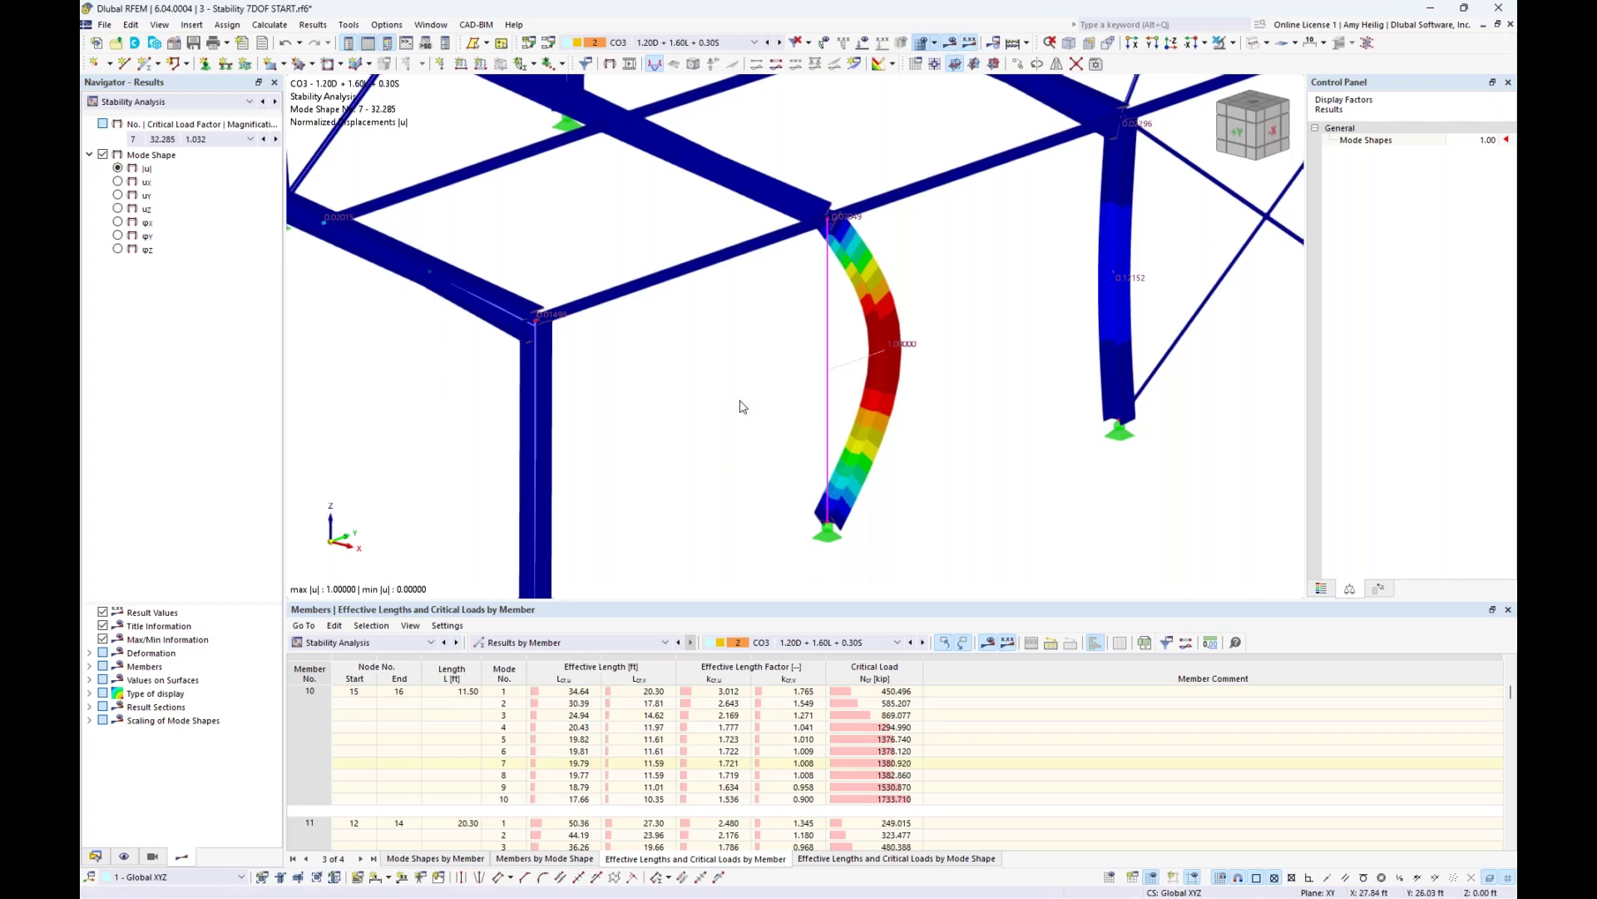
- Create new AISC 360 effective lengths for member 10 through its design types, and enable the import from stability analysis
double_click(829, 407)
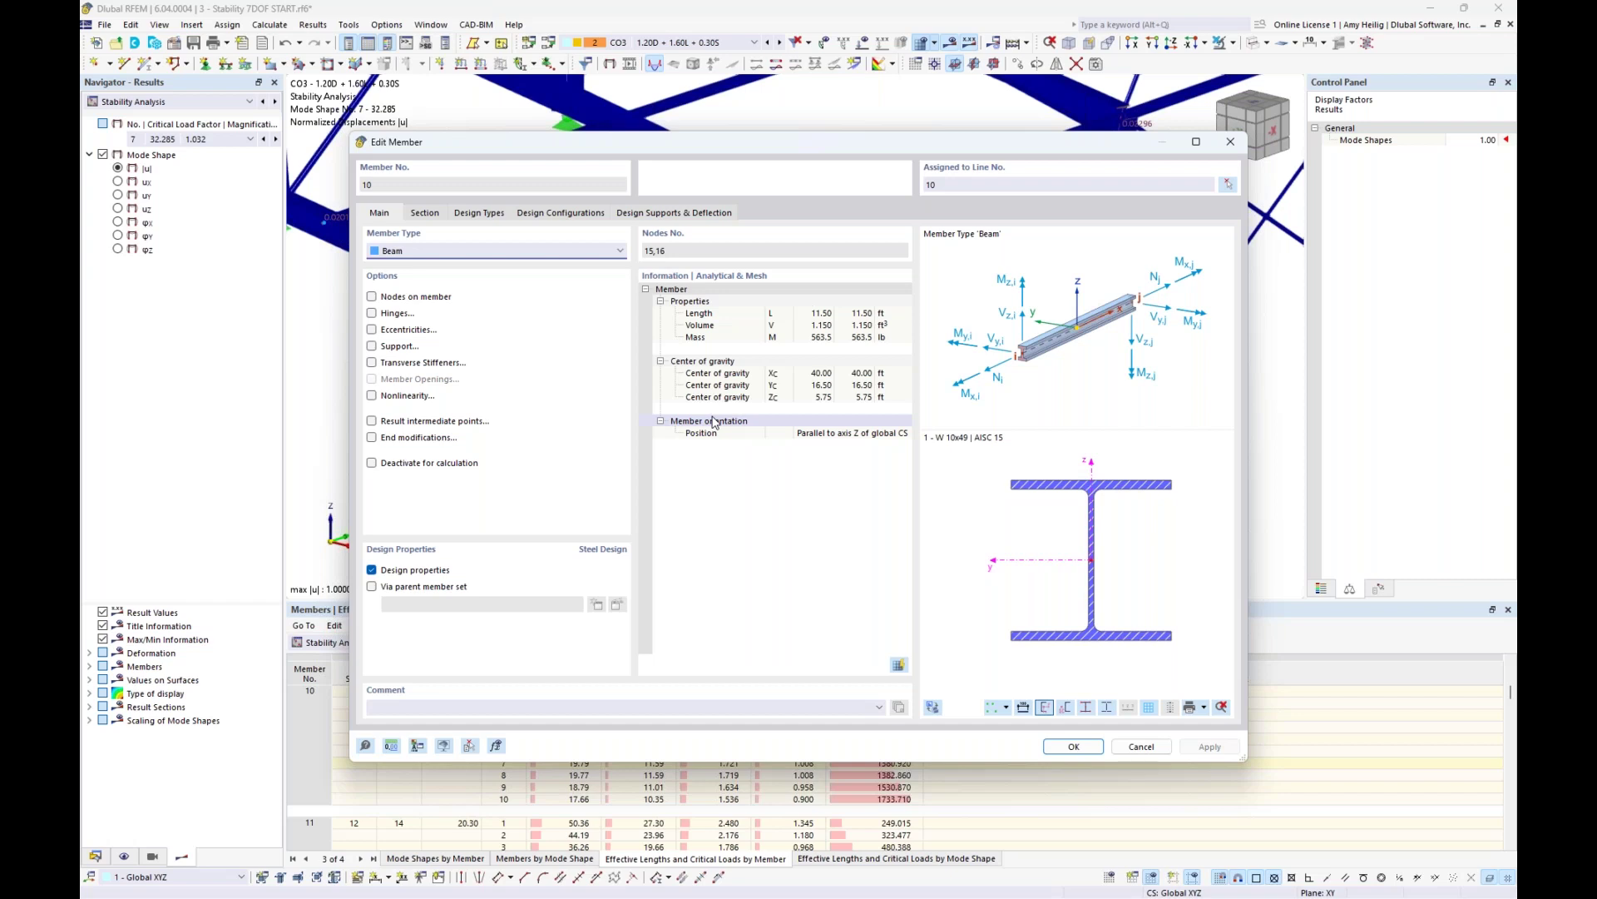
click(480, 215)
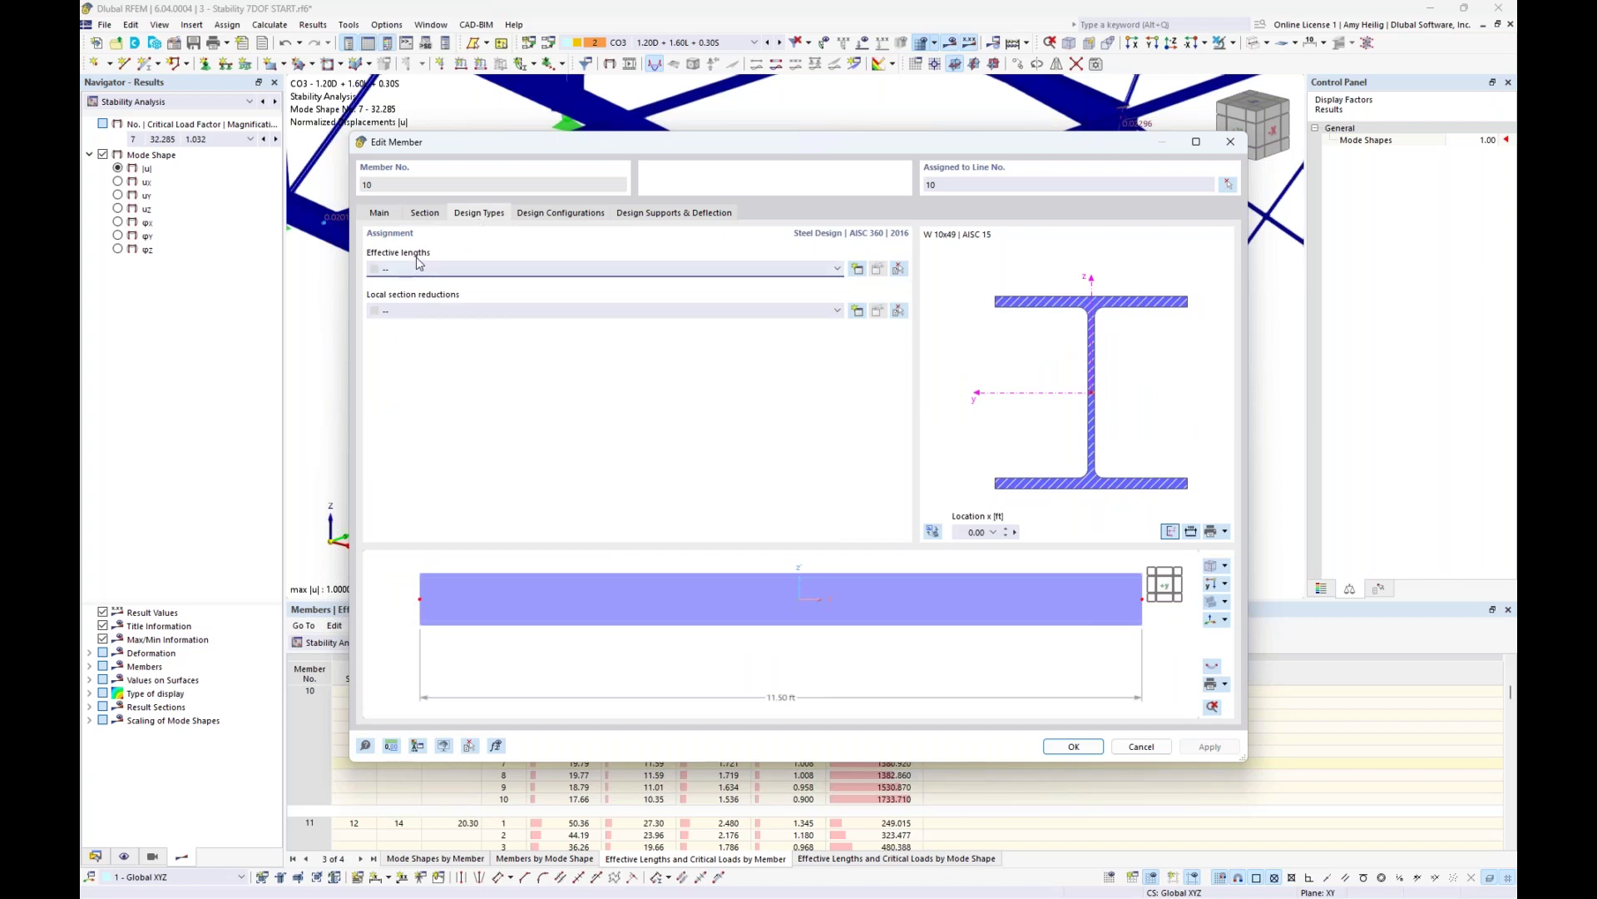
click(857, 270)
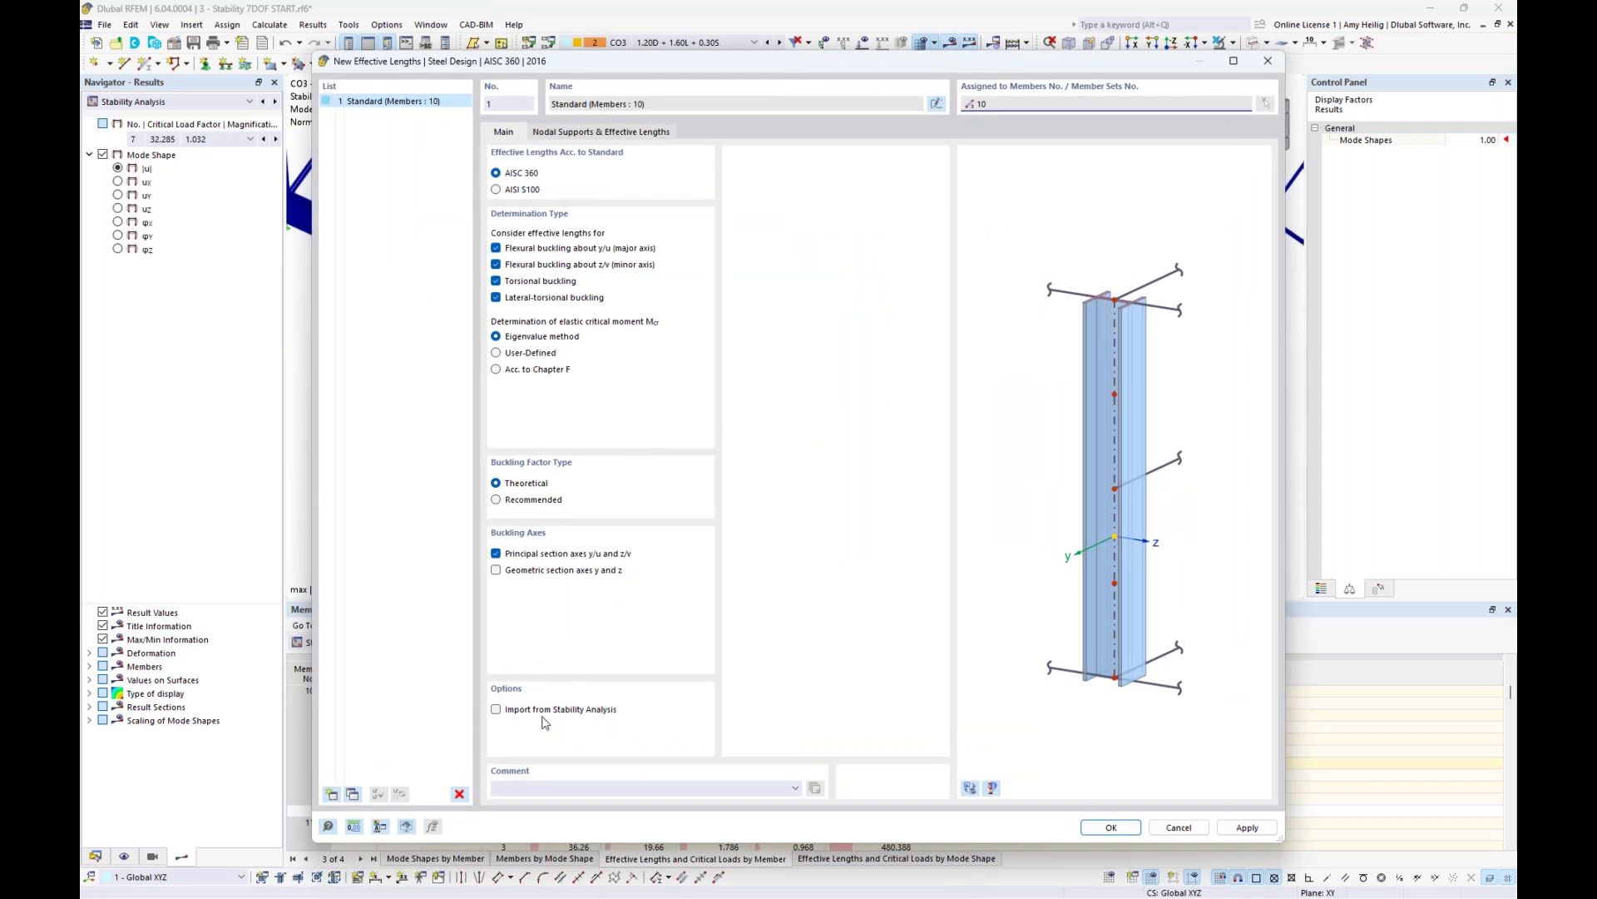
click(496, 709)
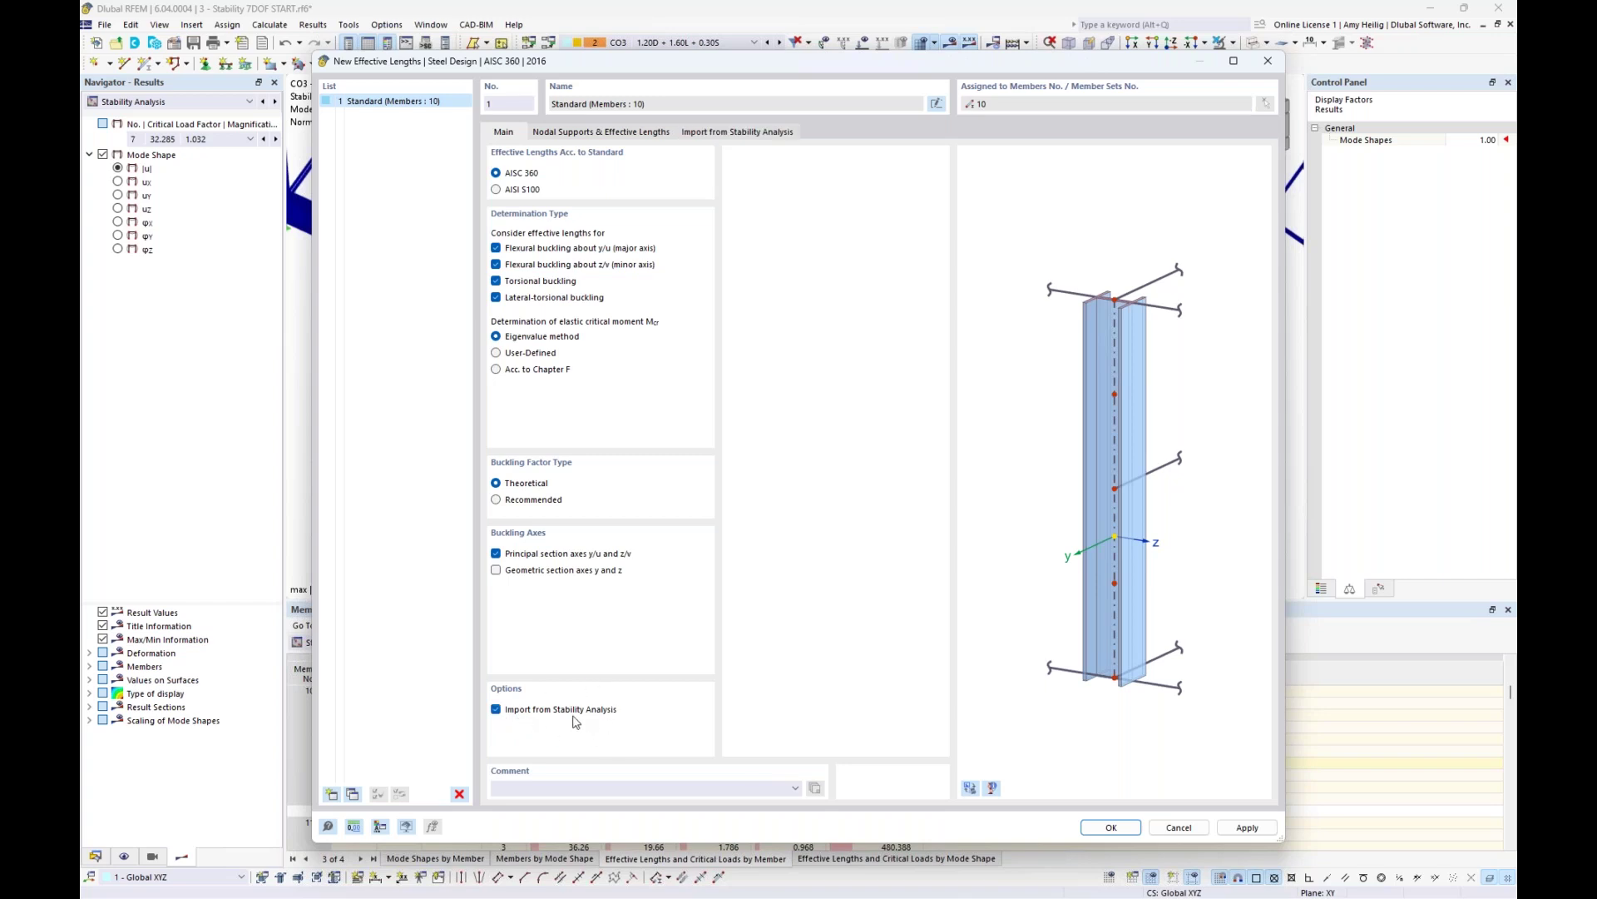
click(715, 135)
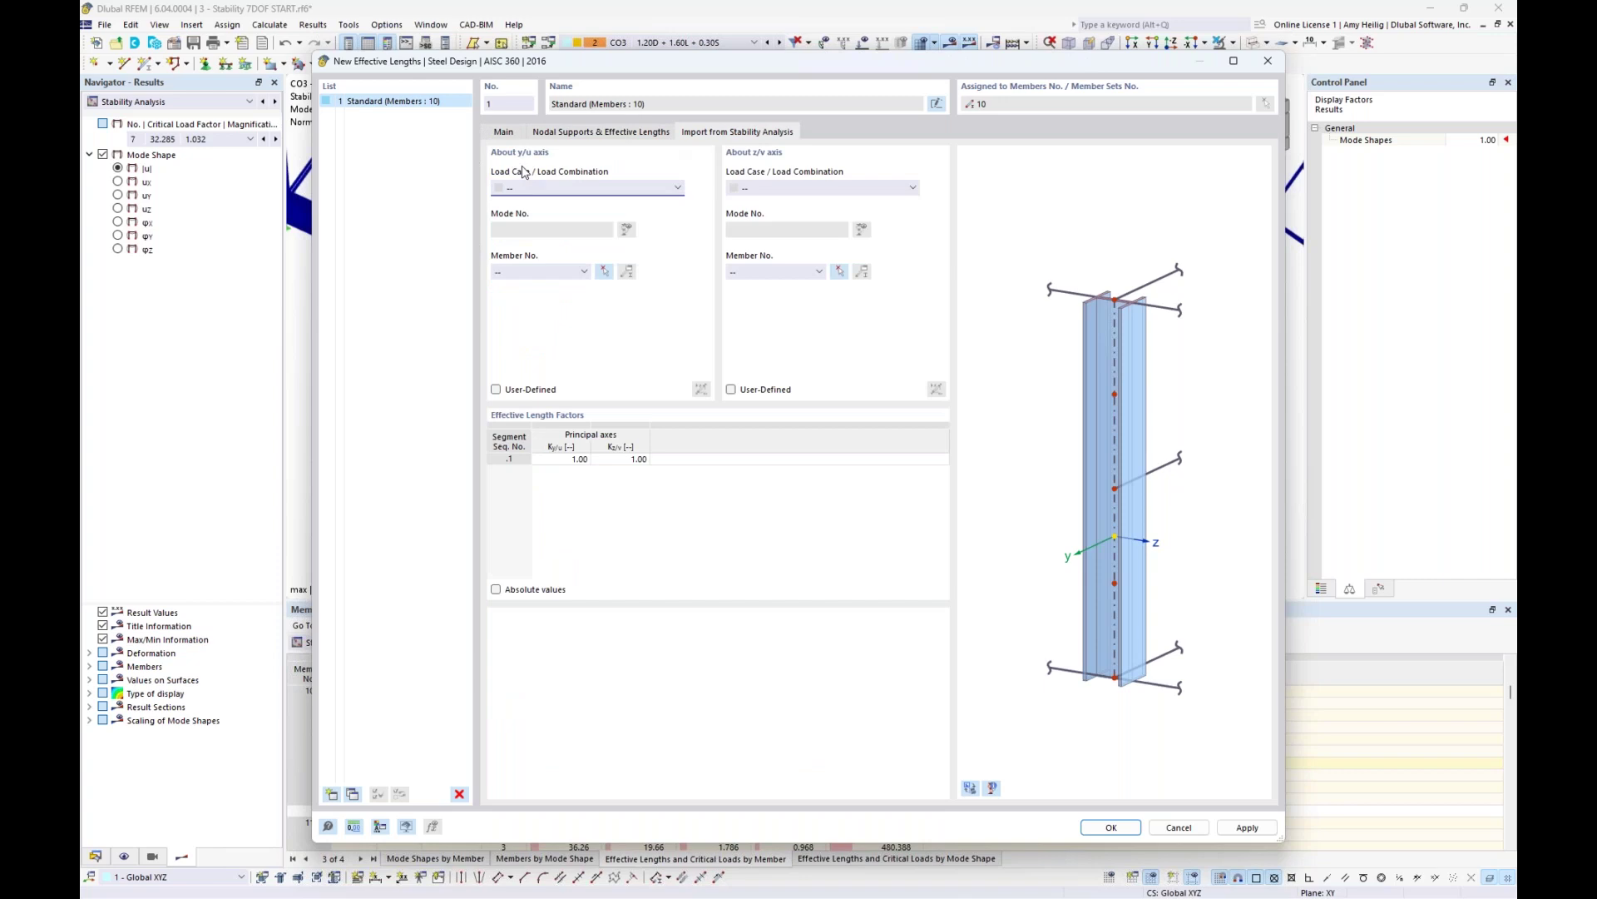
click(508, 133)
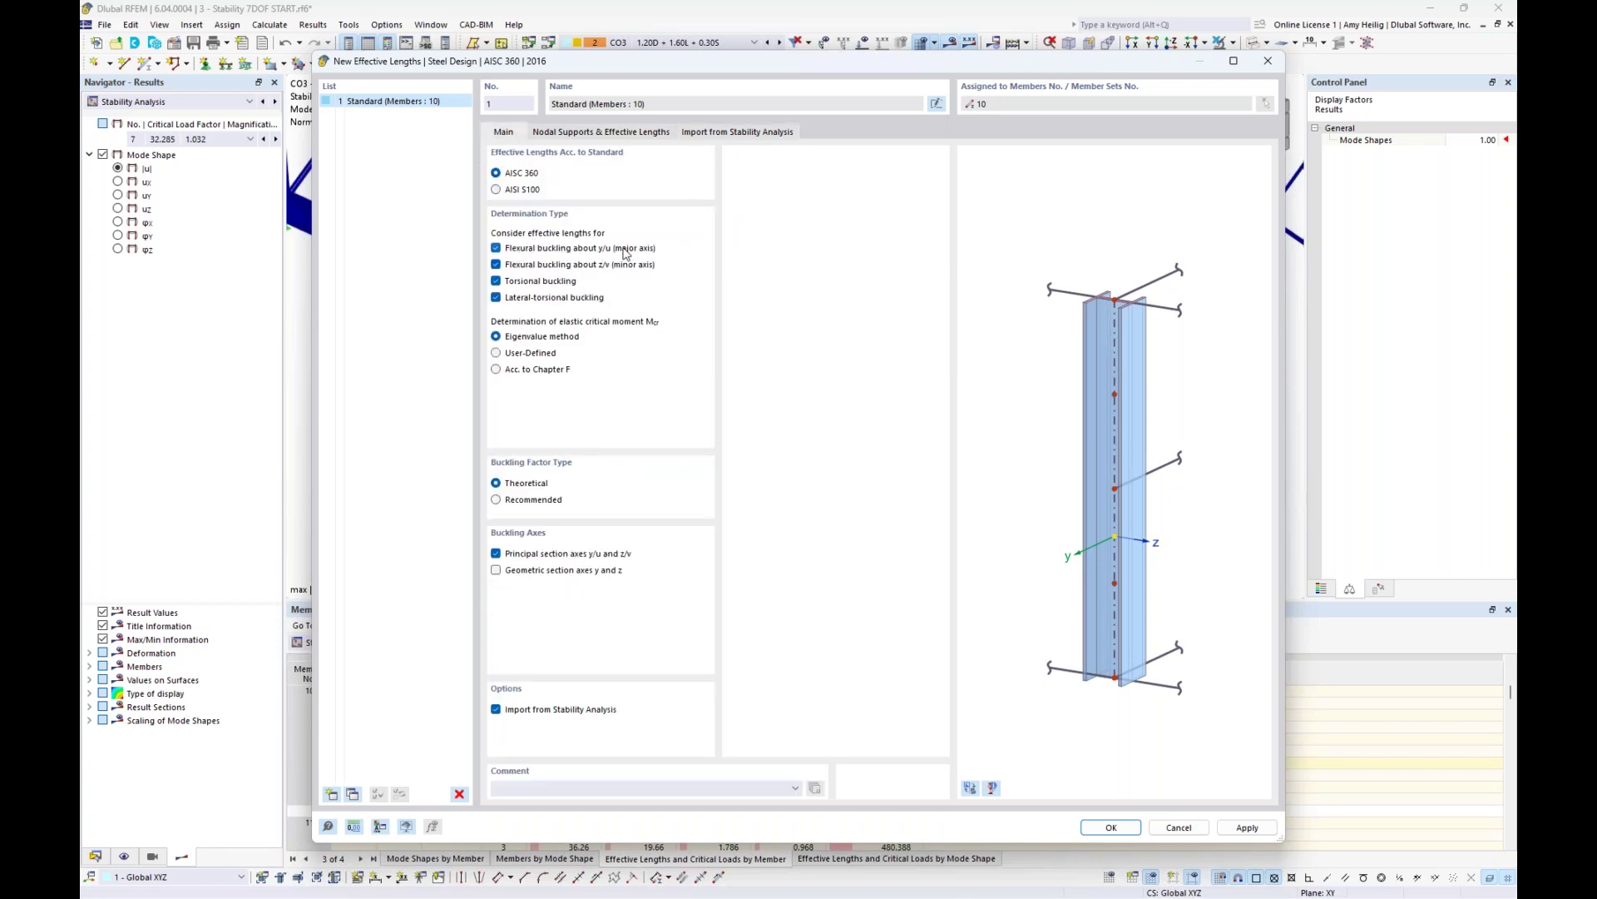
click(697, 135)
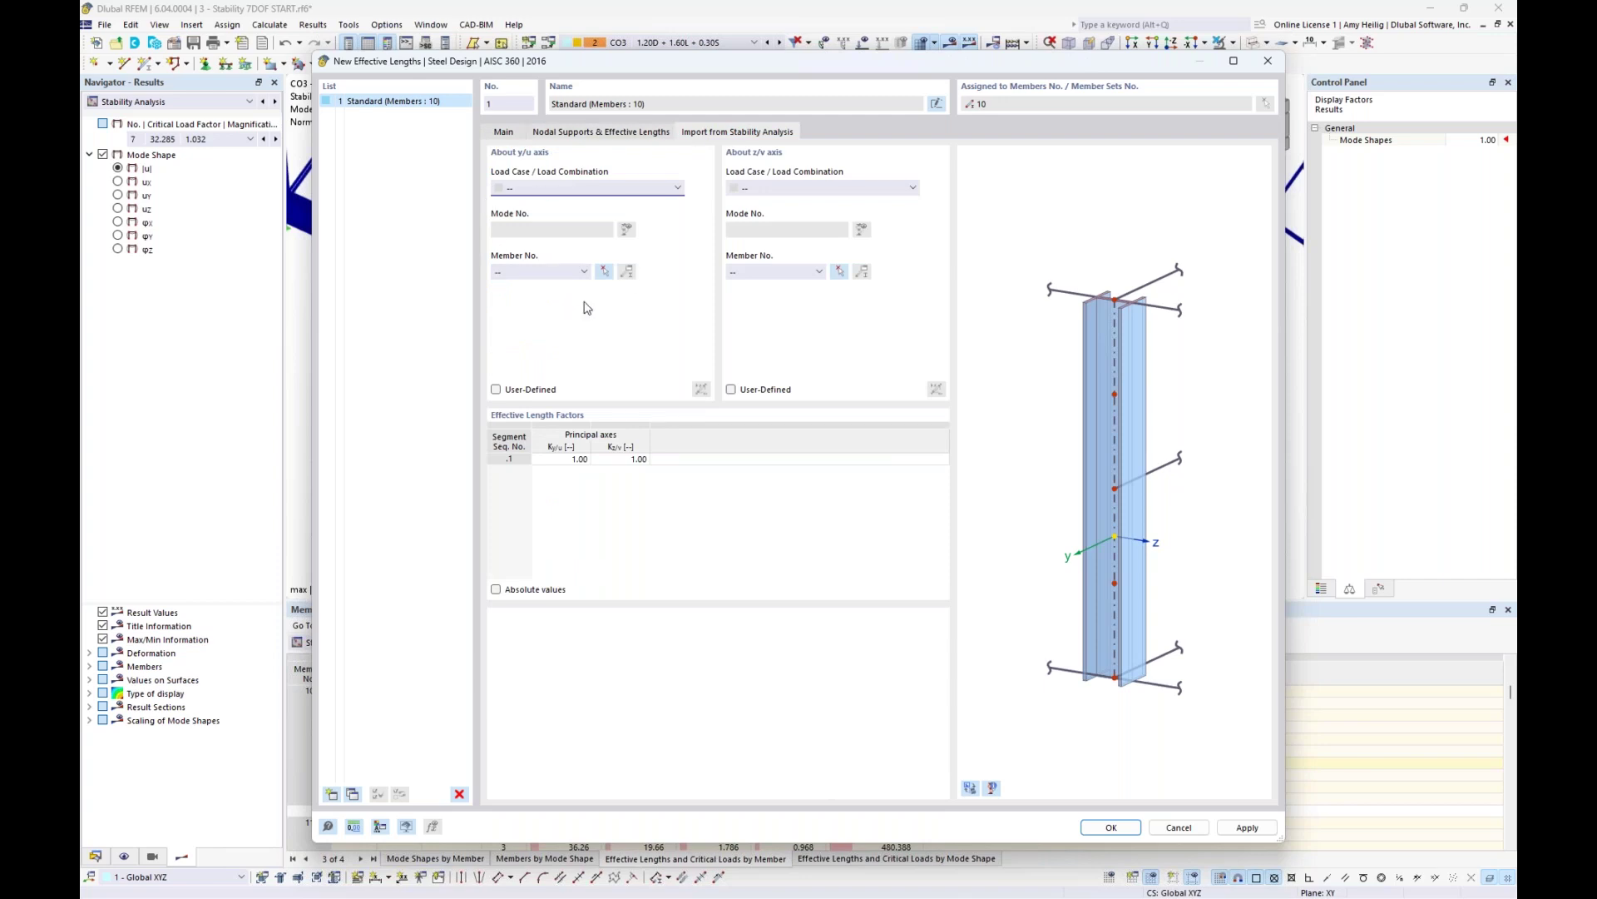
- Import the y/u axis effective length factor from CO3, mode 1, member 10, and show the member's model view in the preview
click(633, 186)
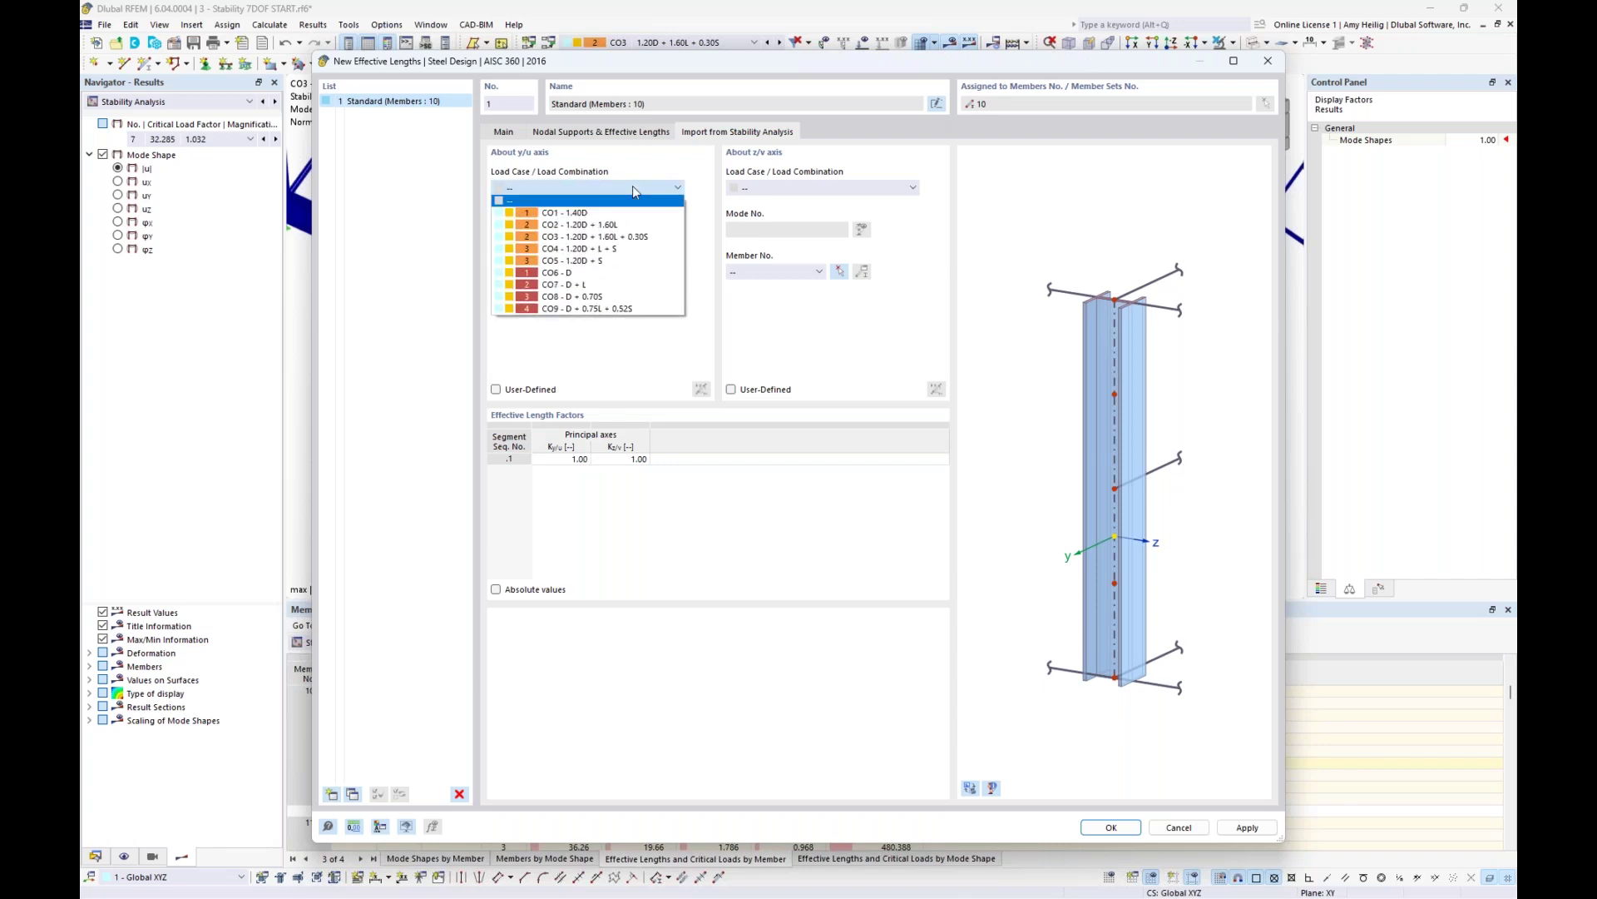
click(620, 237)
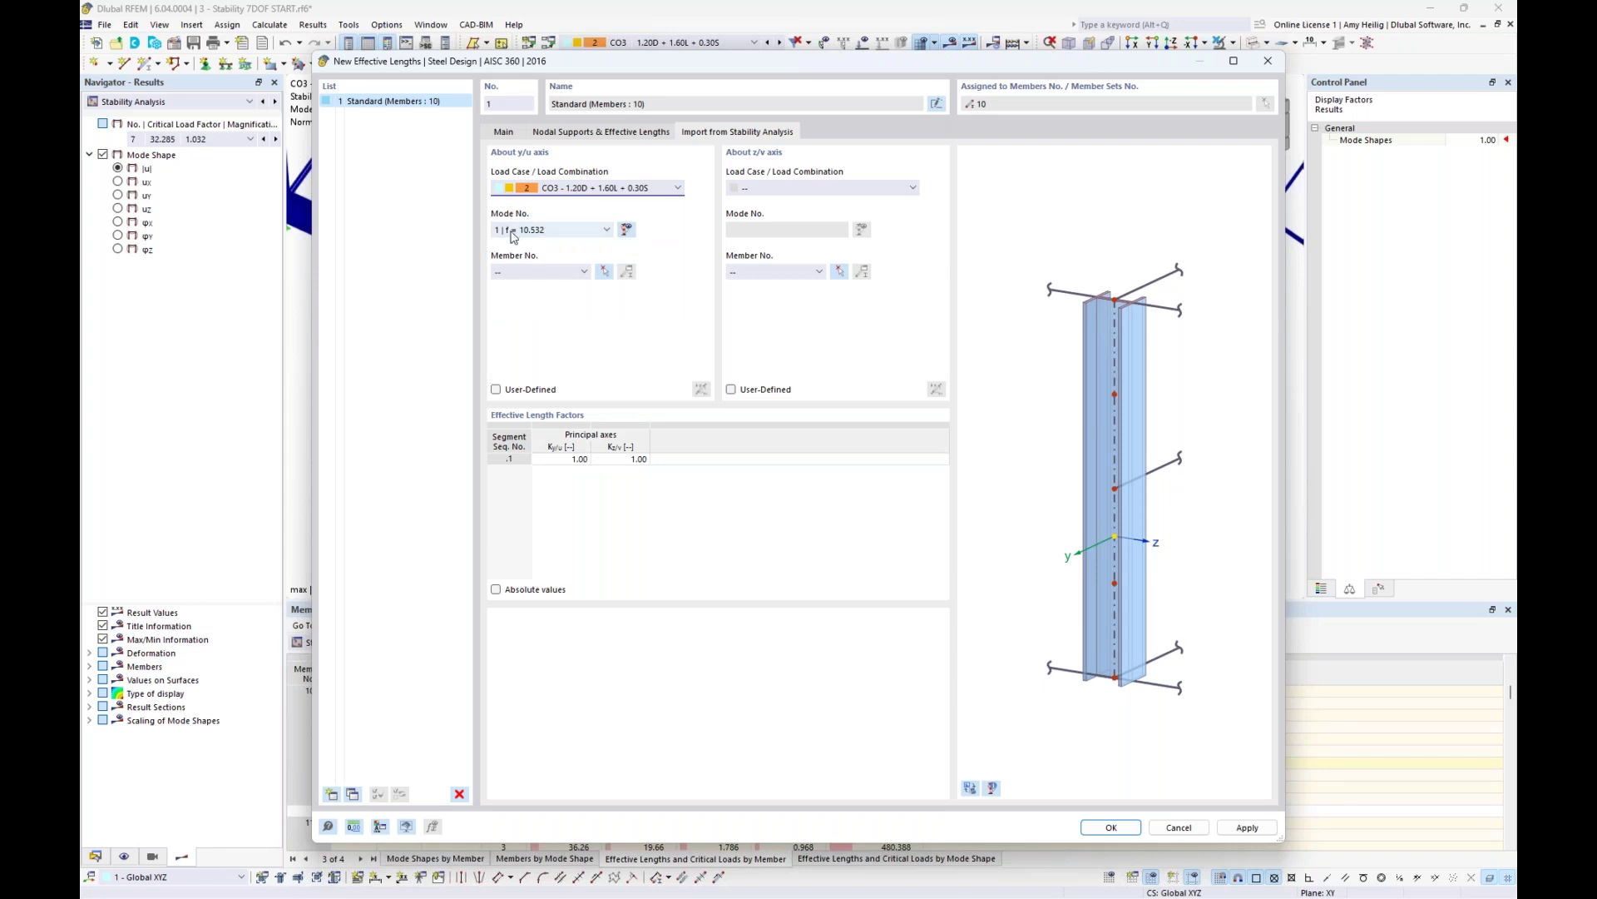
click(585, 273)
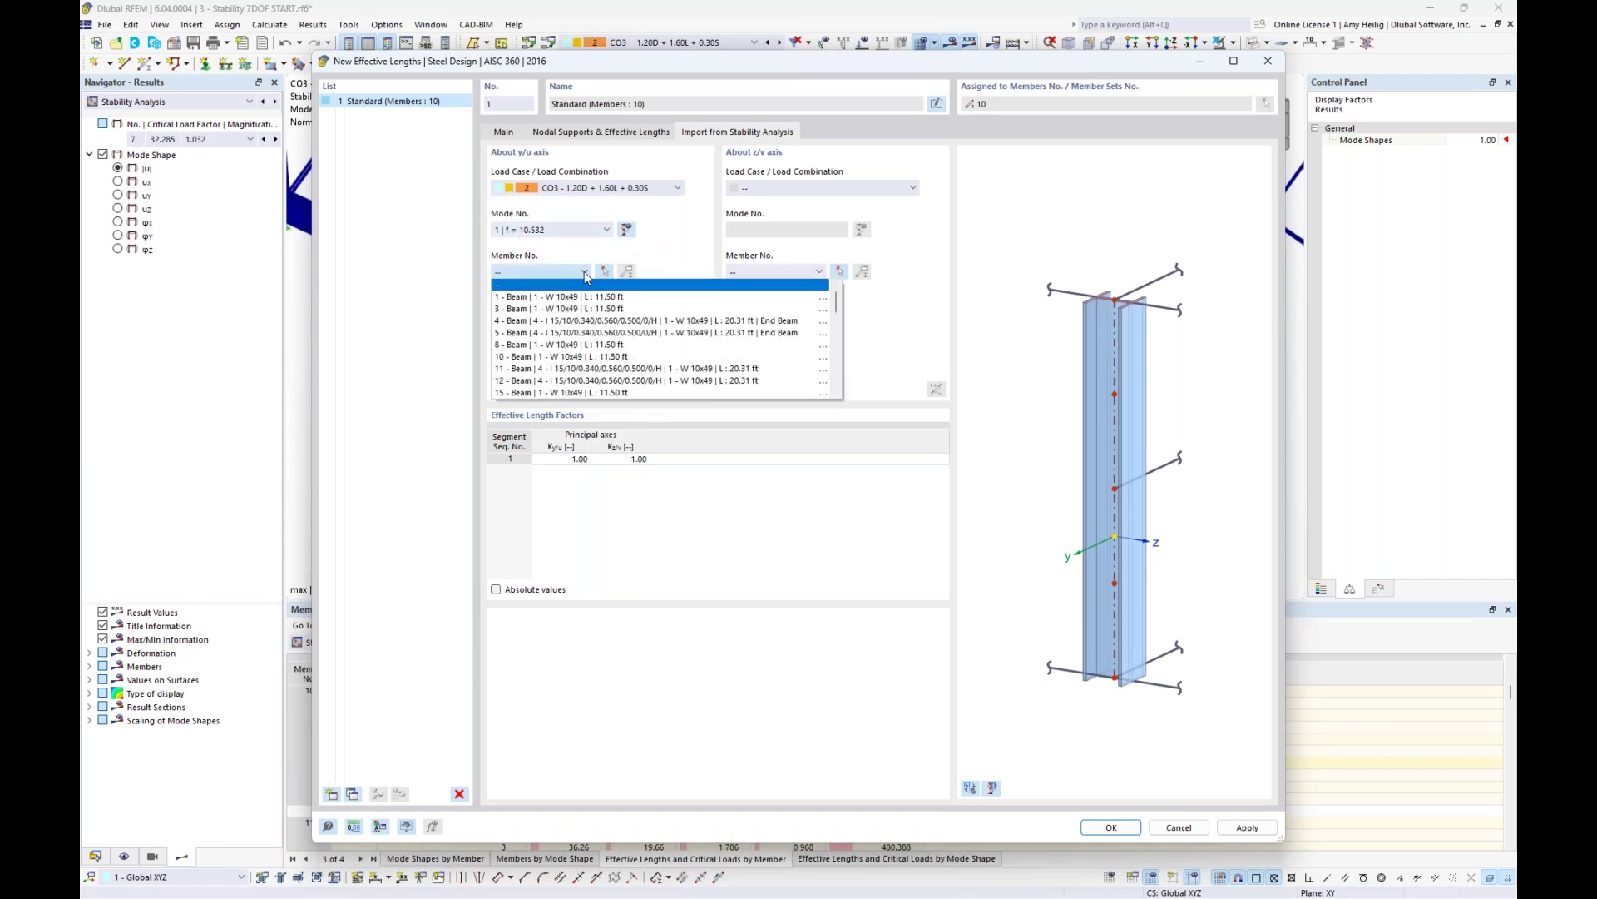
click(541, 357)
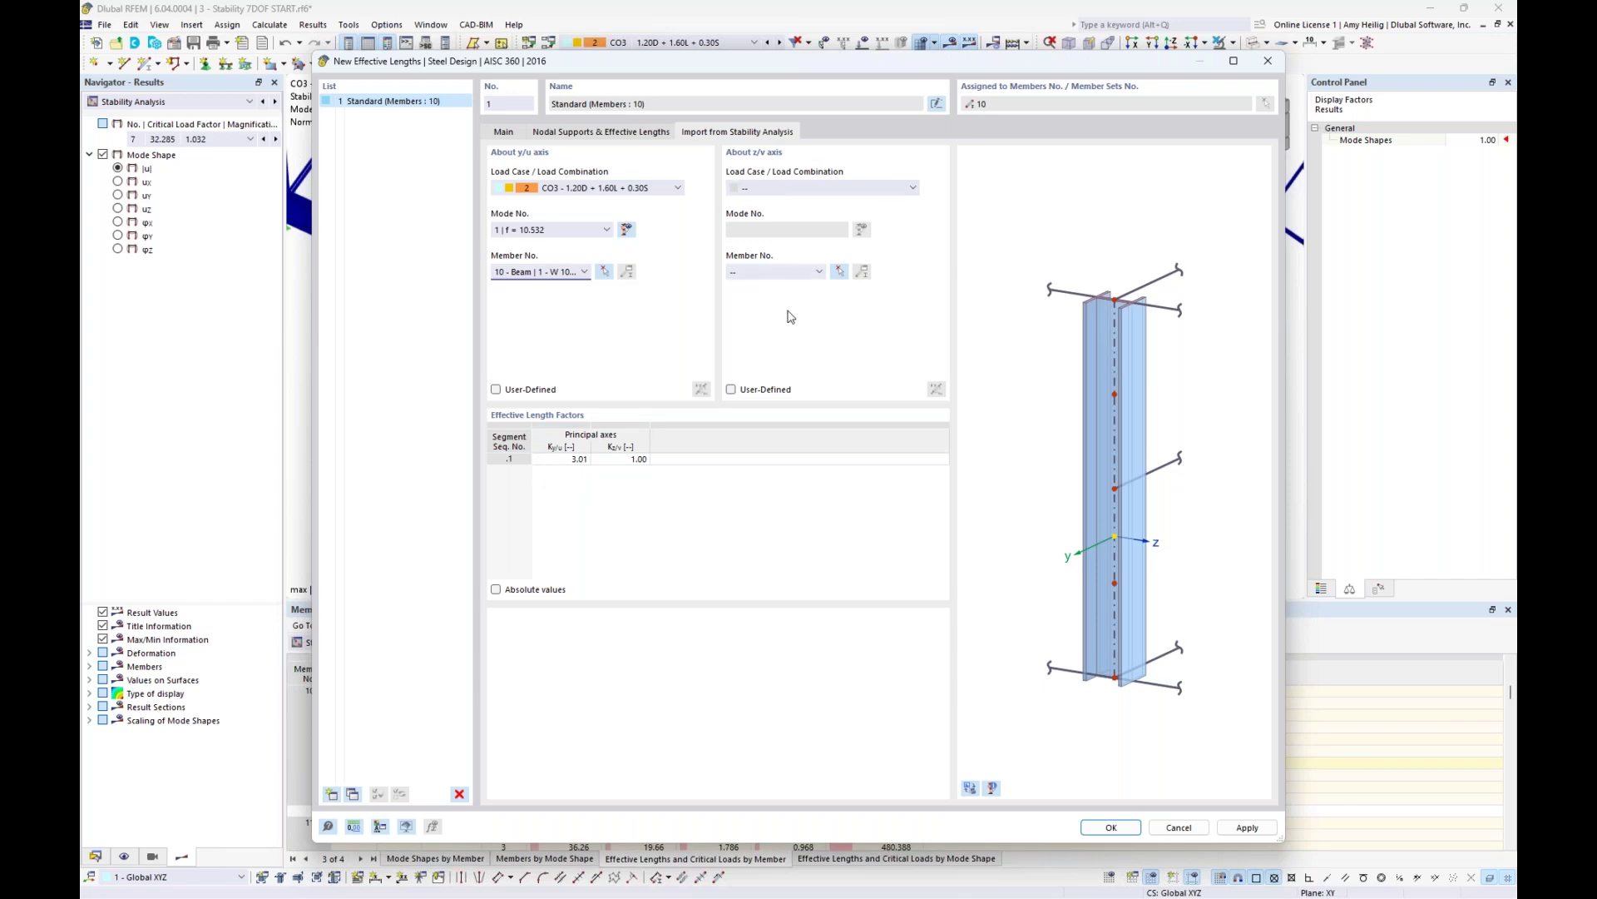
click(975, 792)
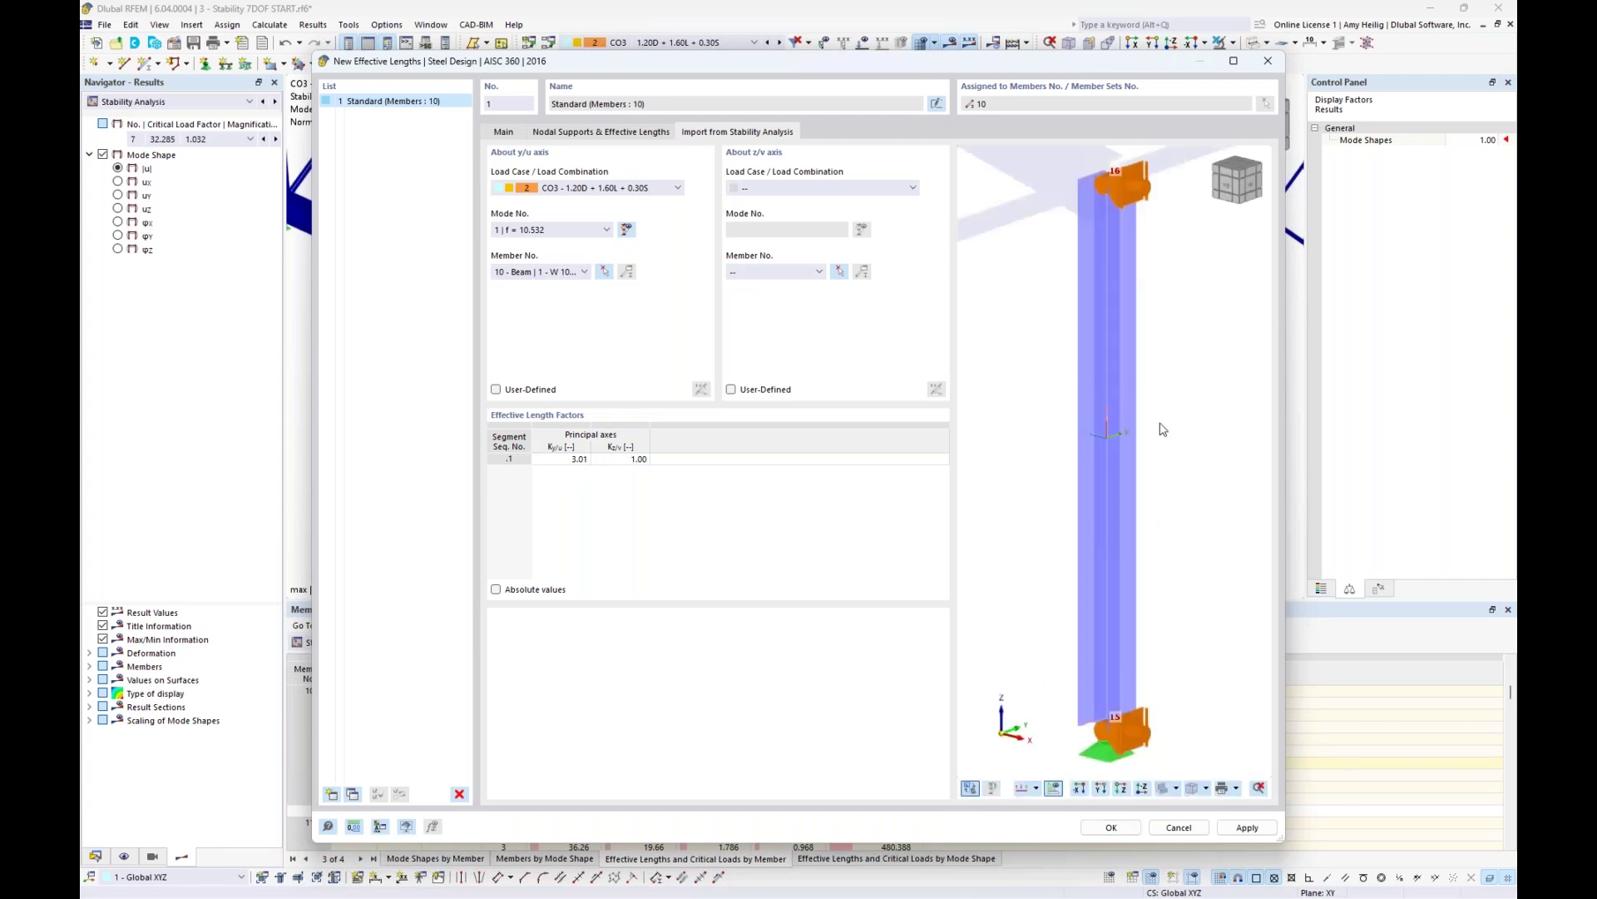
- Import the z/v axis effective length factor from CO3, mode 7, member 10
click(834, 191)
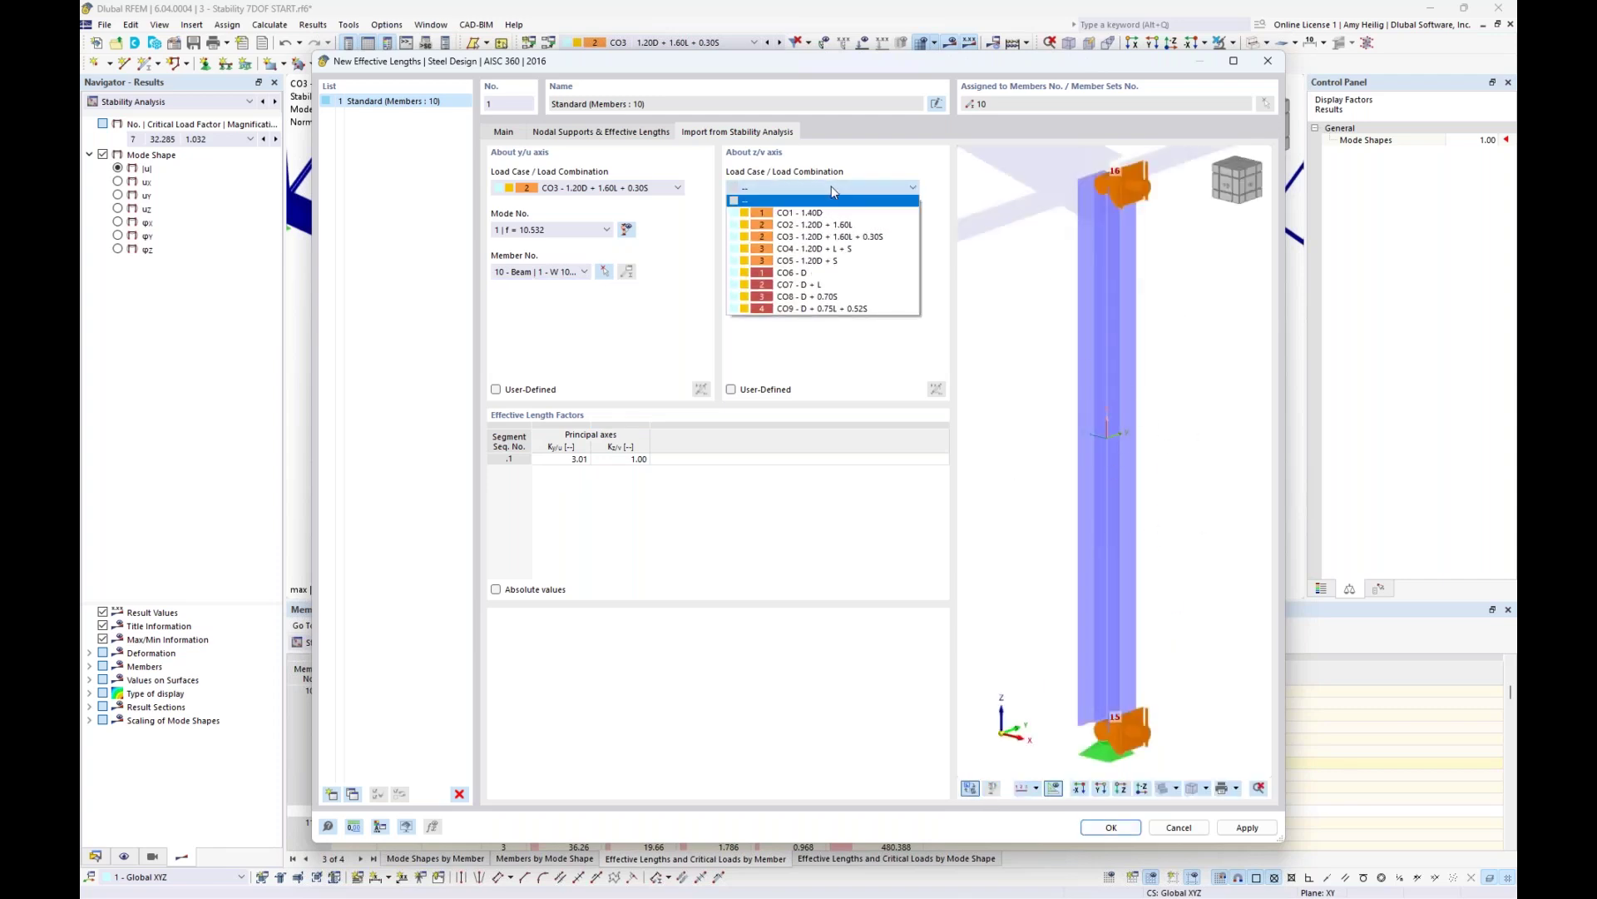
click(818, 242)
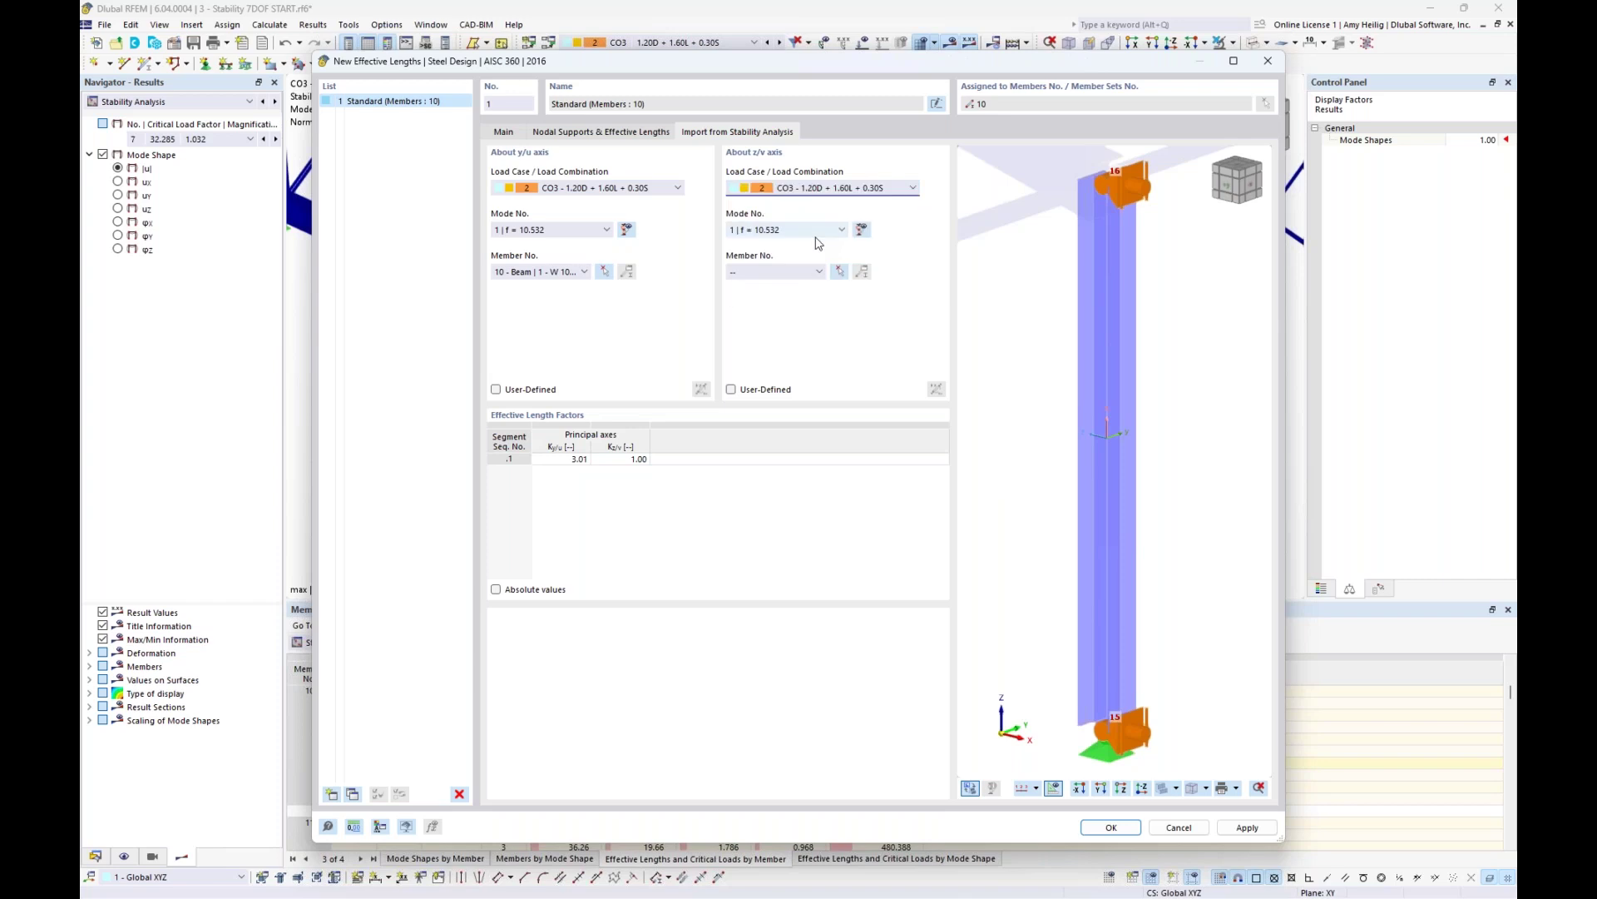
click(804, 231)
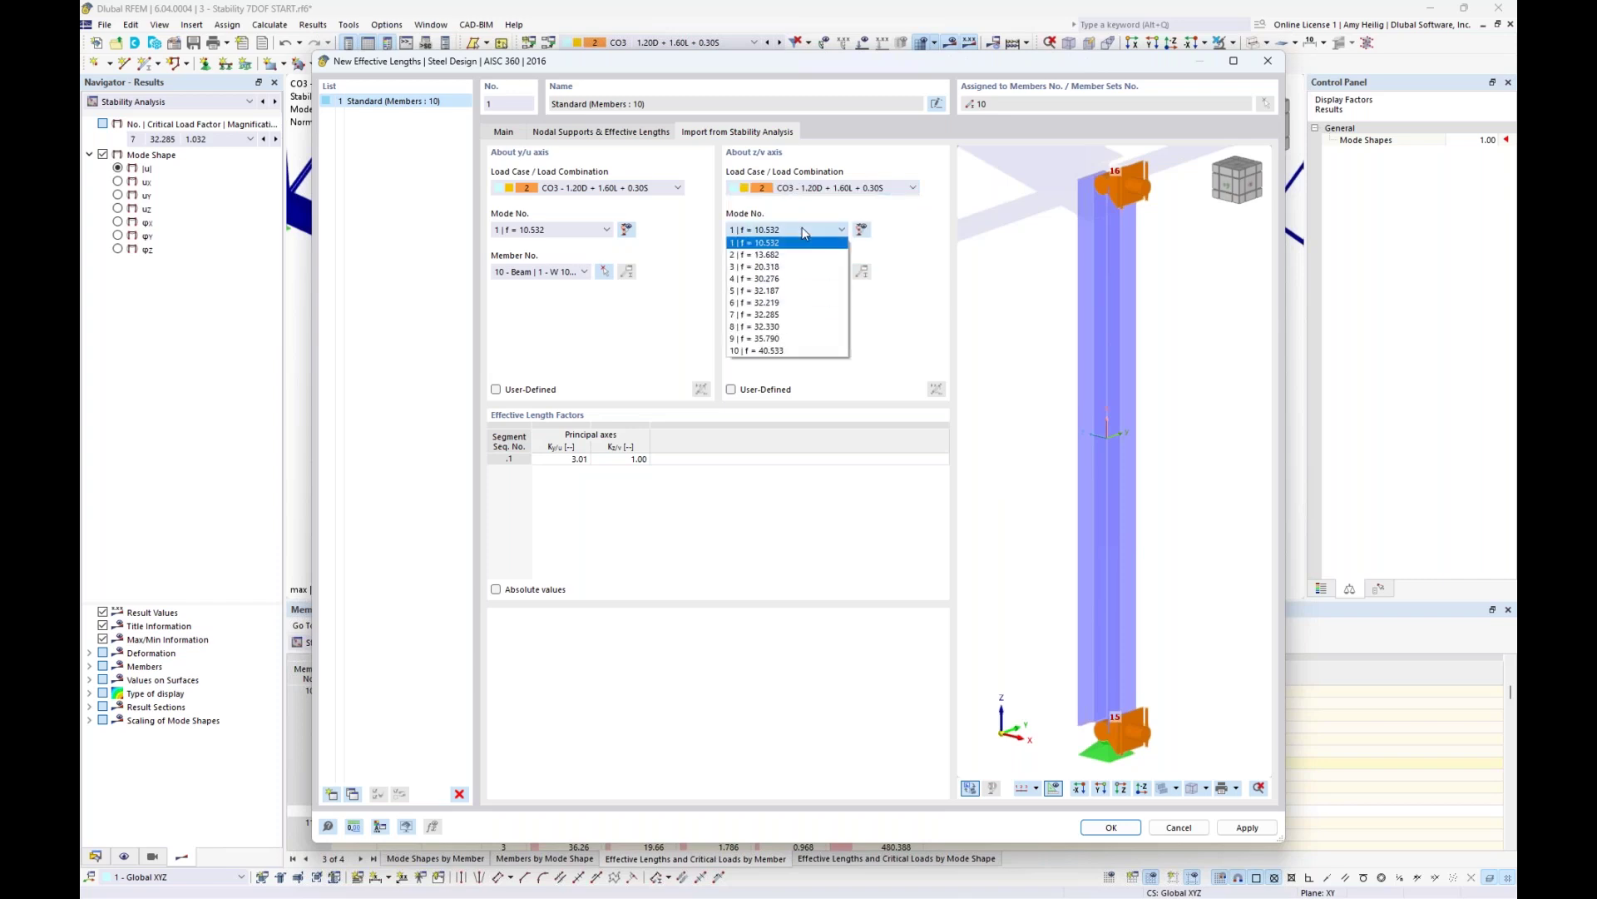
click(771, 316)
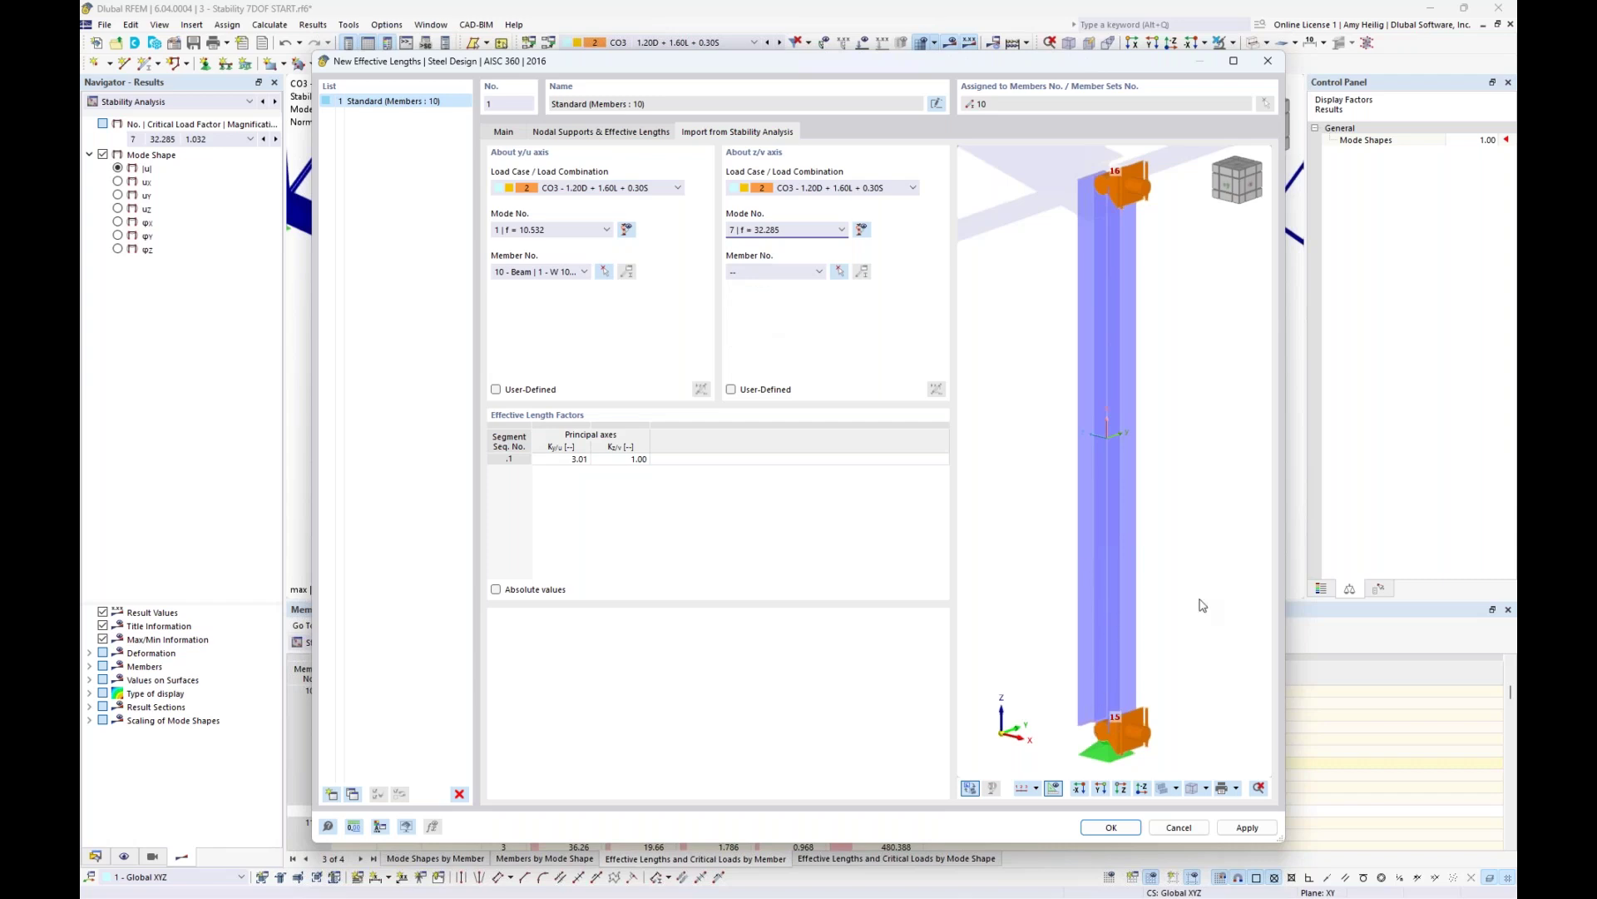
click(797, 277)
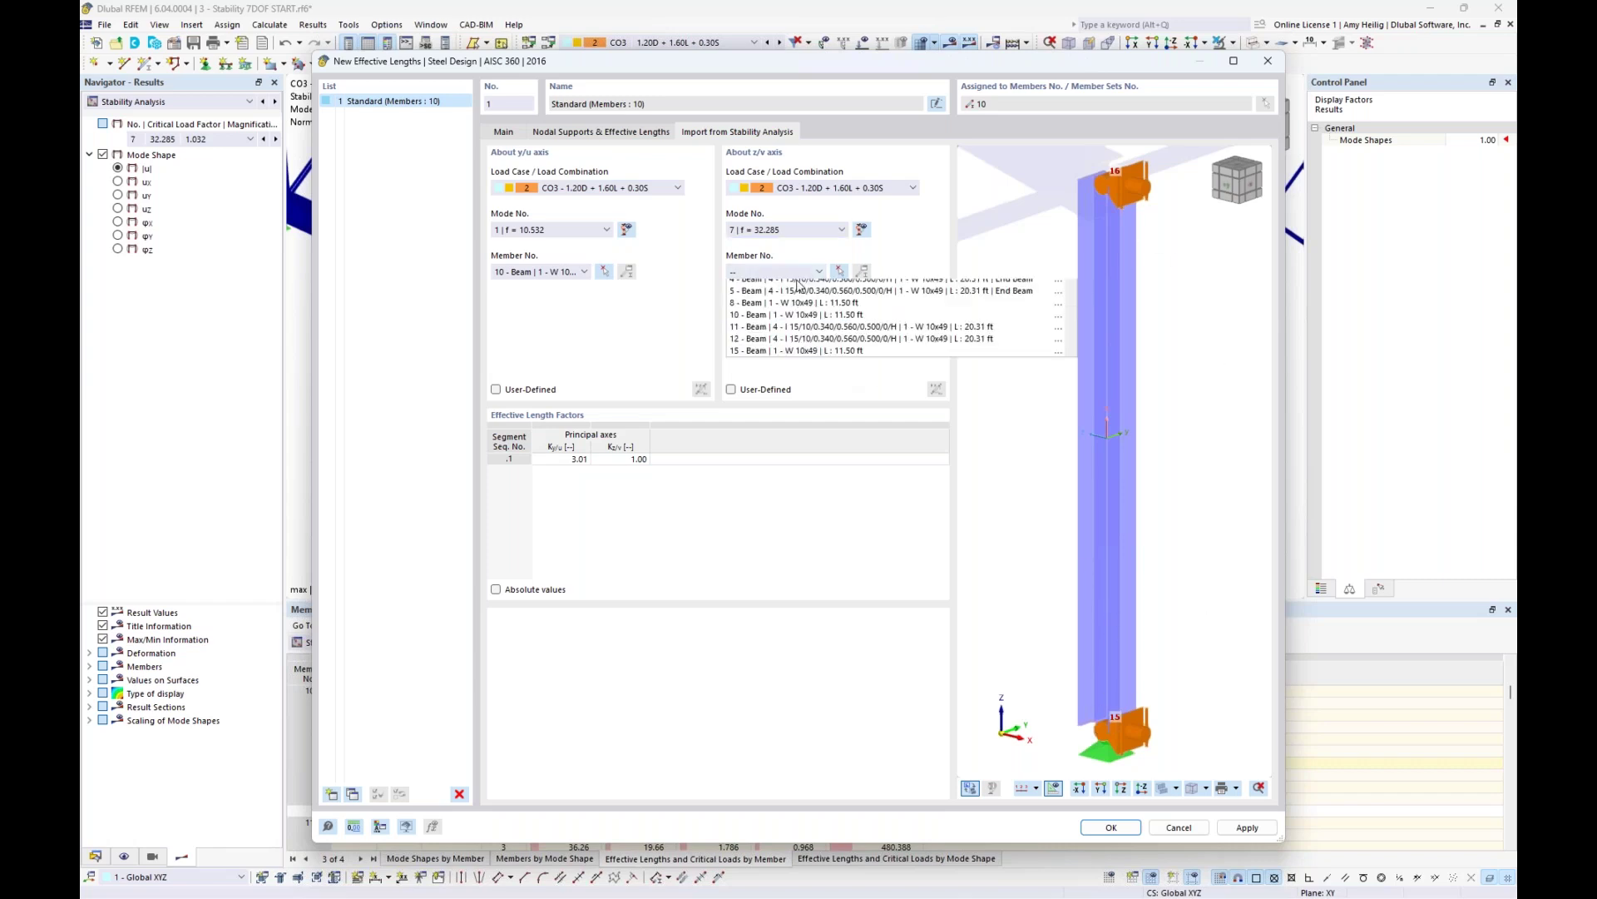
click(771, 352)
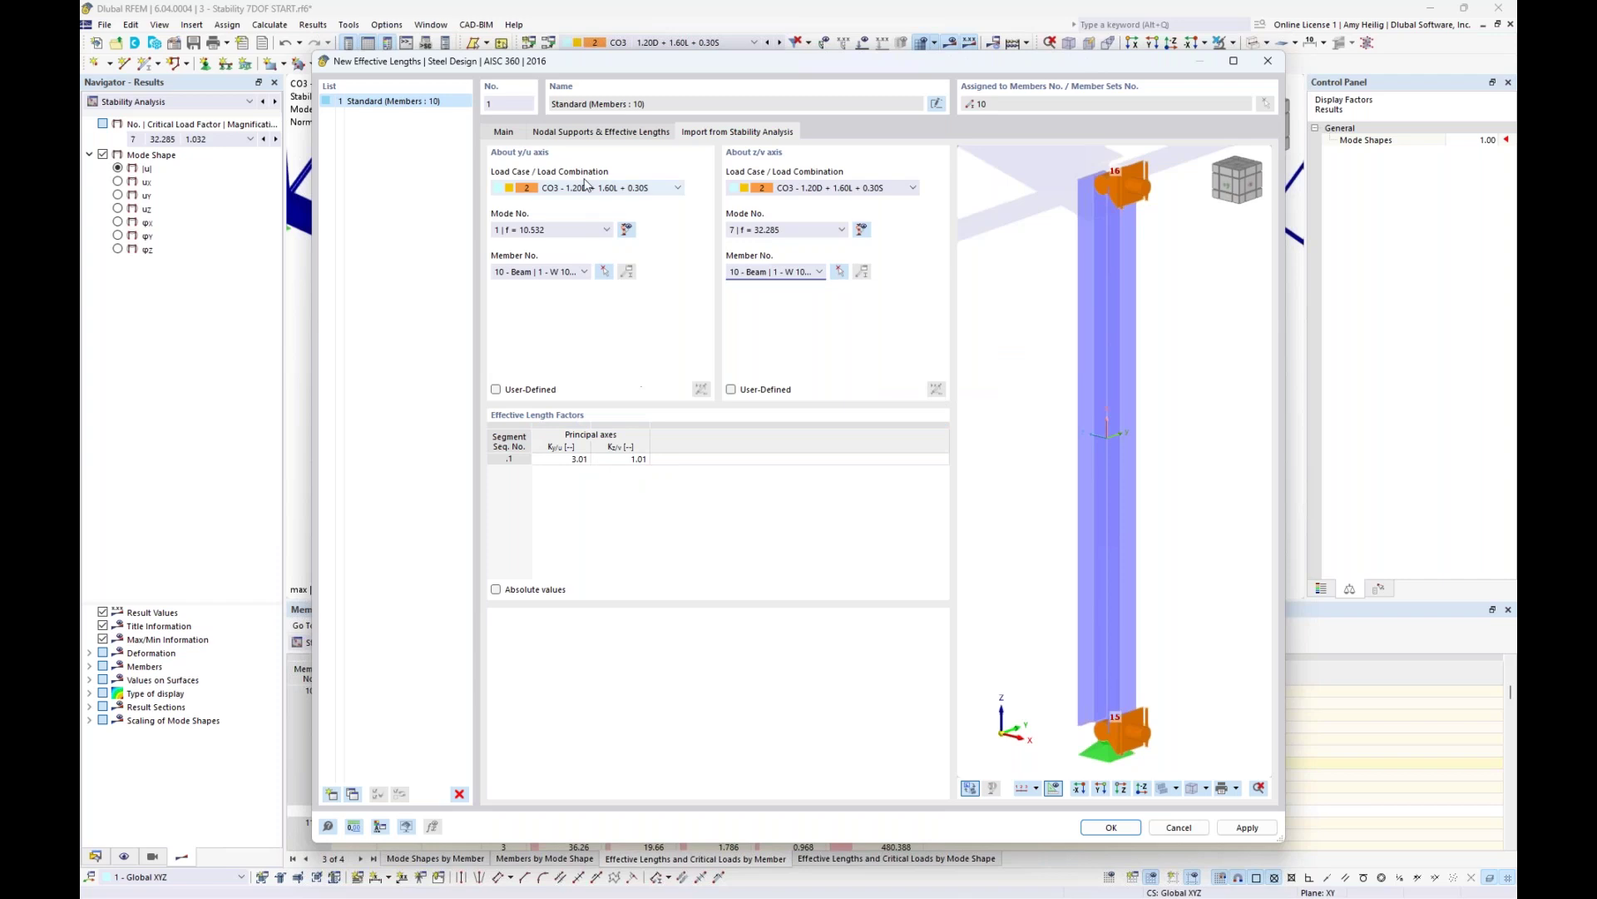
- Review the nodal supports and effective length factors, and accept the new effective lengths and the edited member 10
click(595, 134)
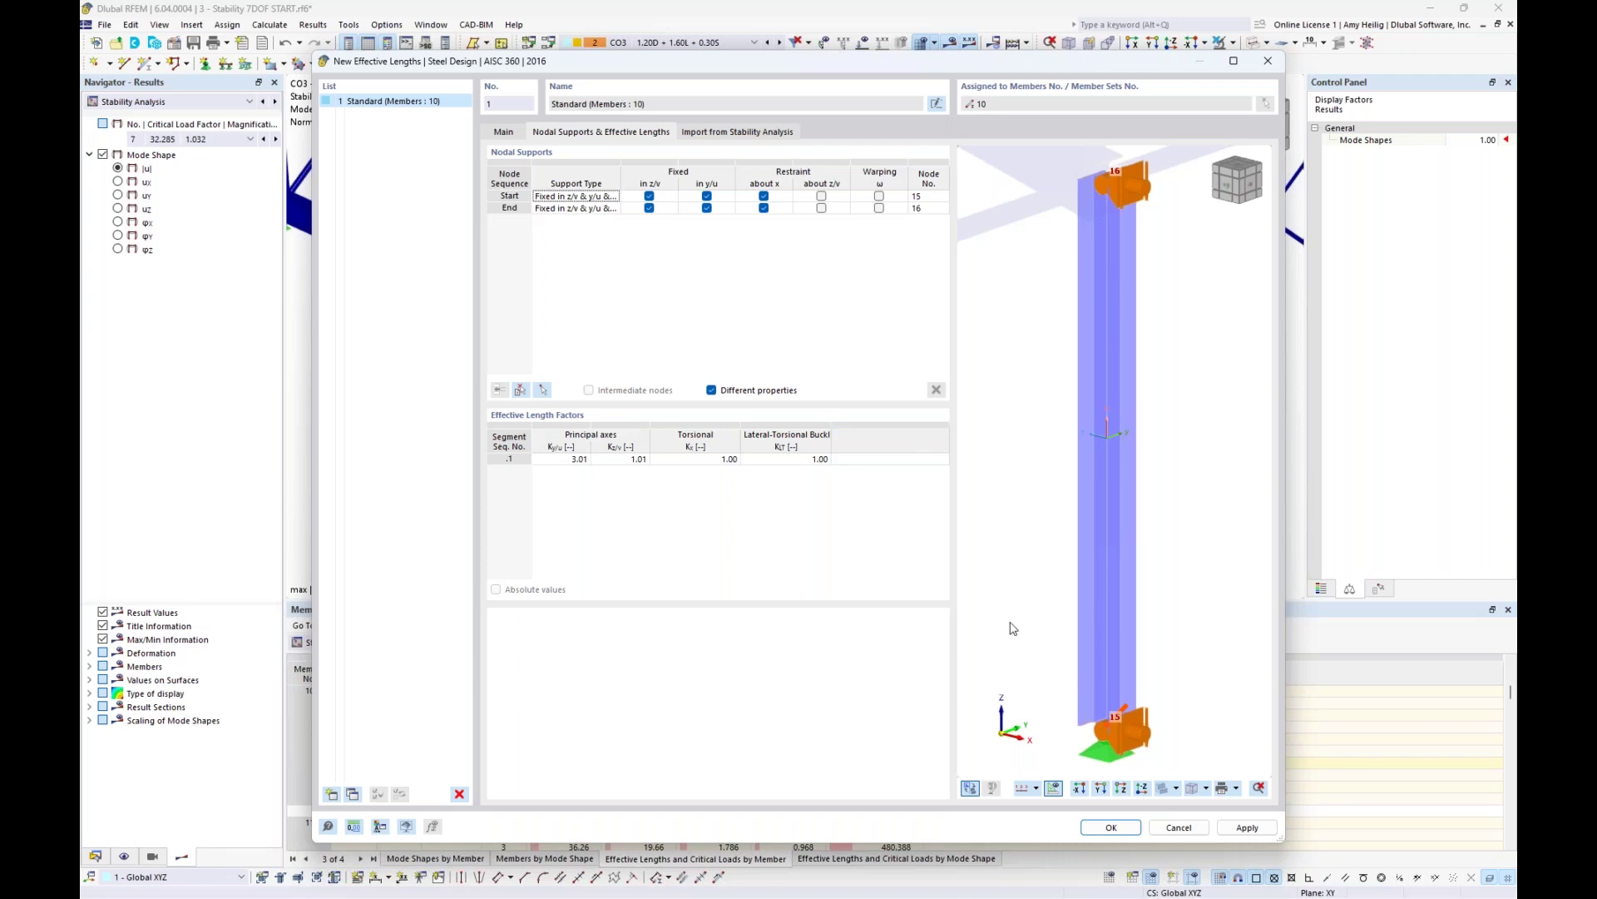
click(1112, 827)
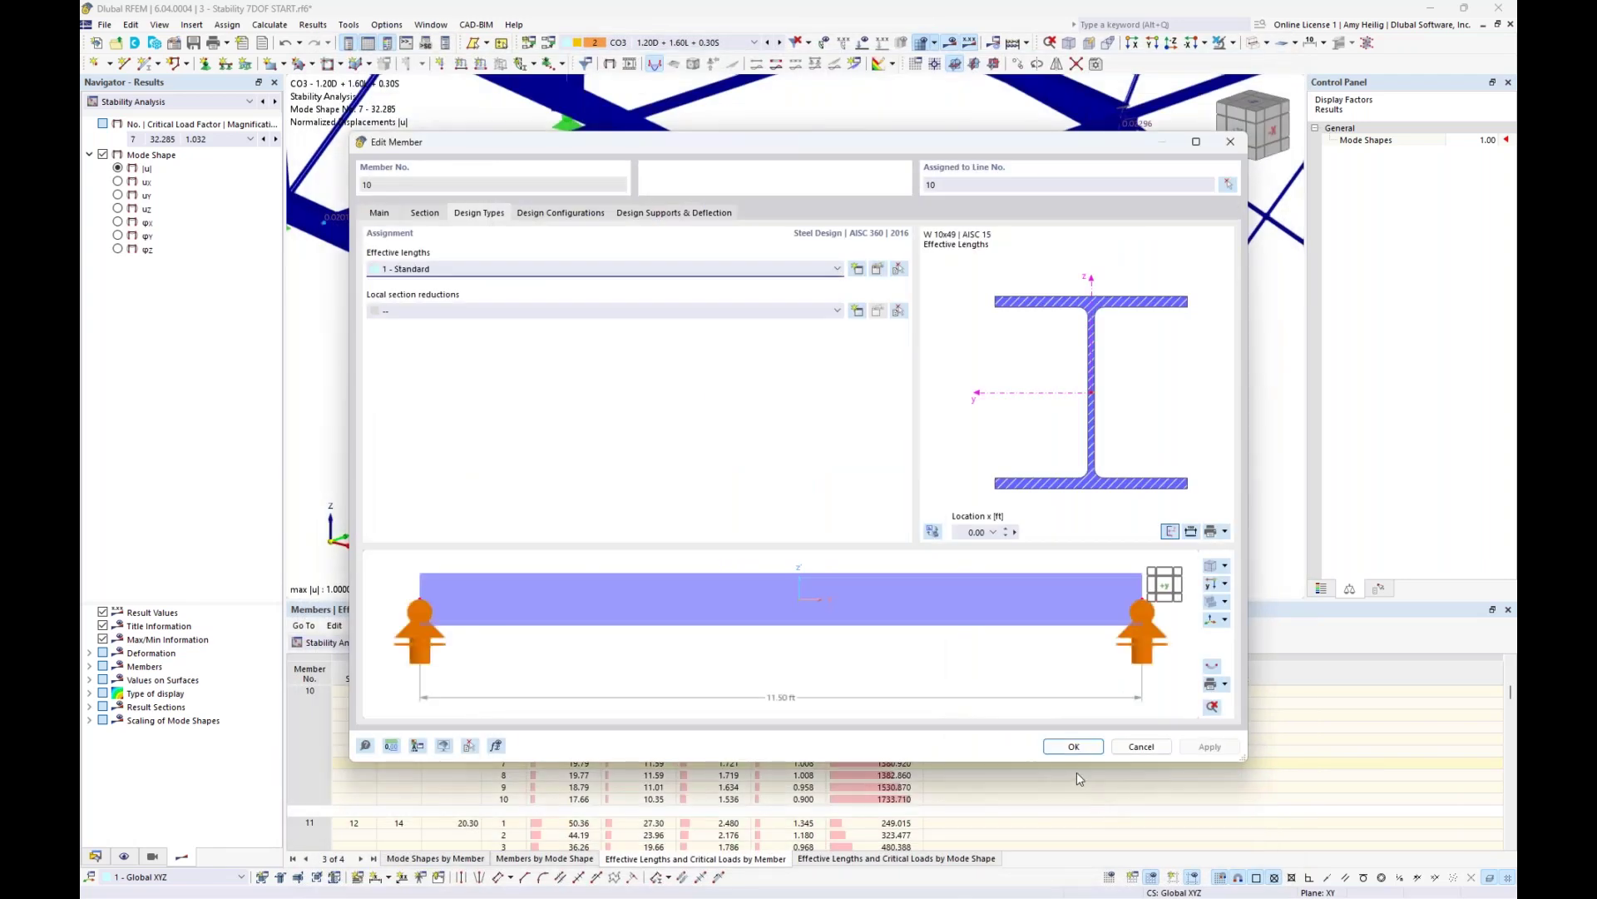
click(1076, 747)
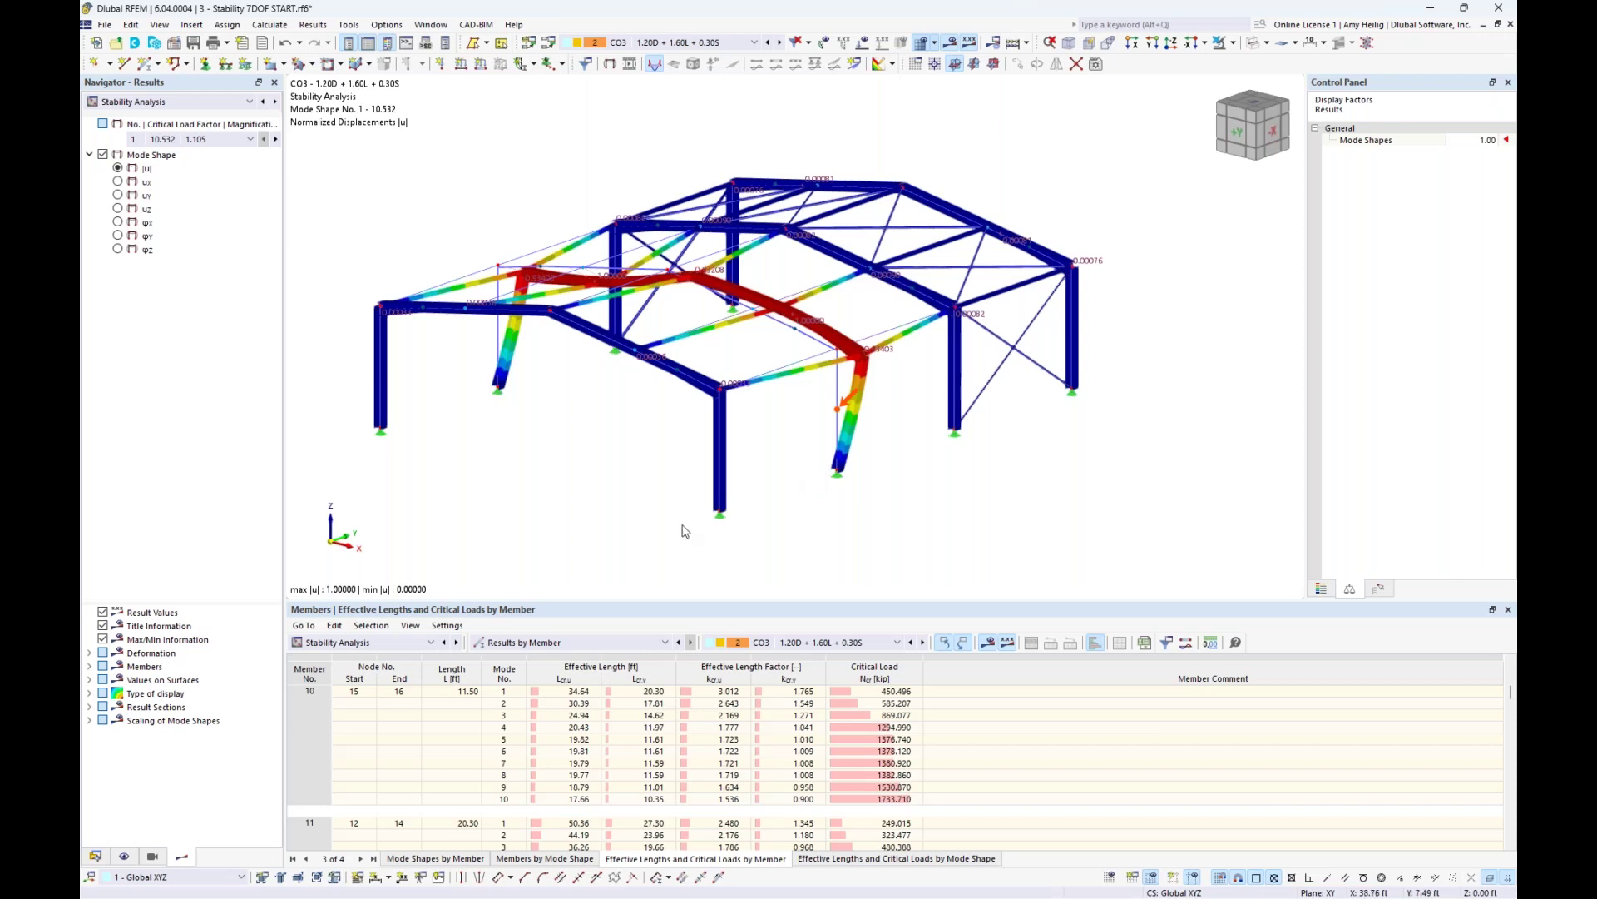
- Compare the frame's buckling shapes for modes 2 and 3 using member 10's result rows
click(580, 705)
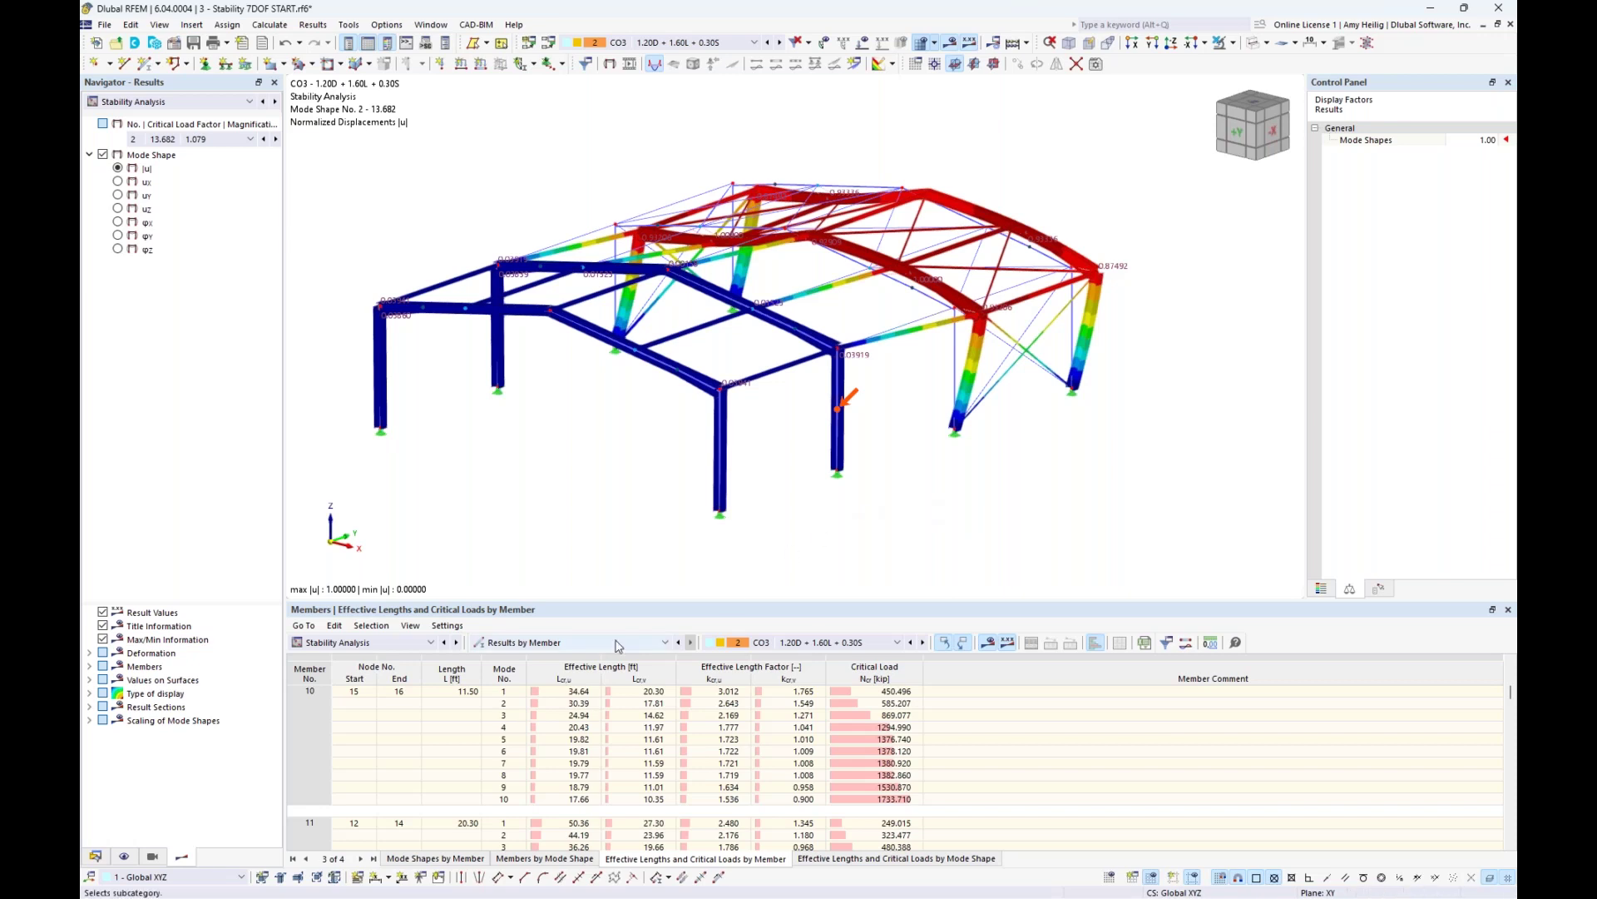
click(580, 717)
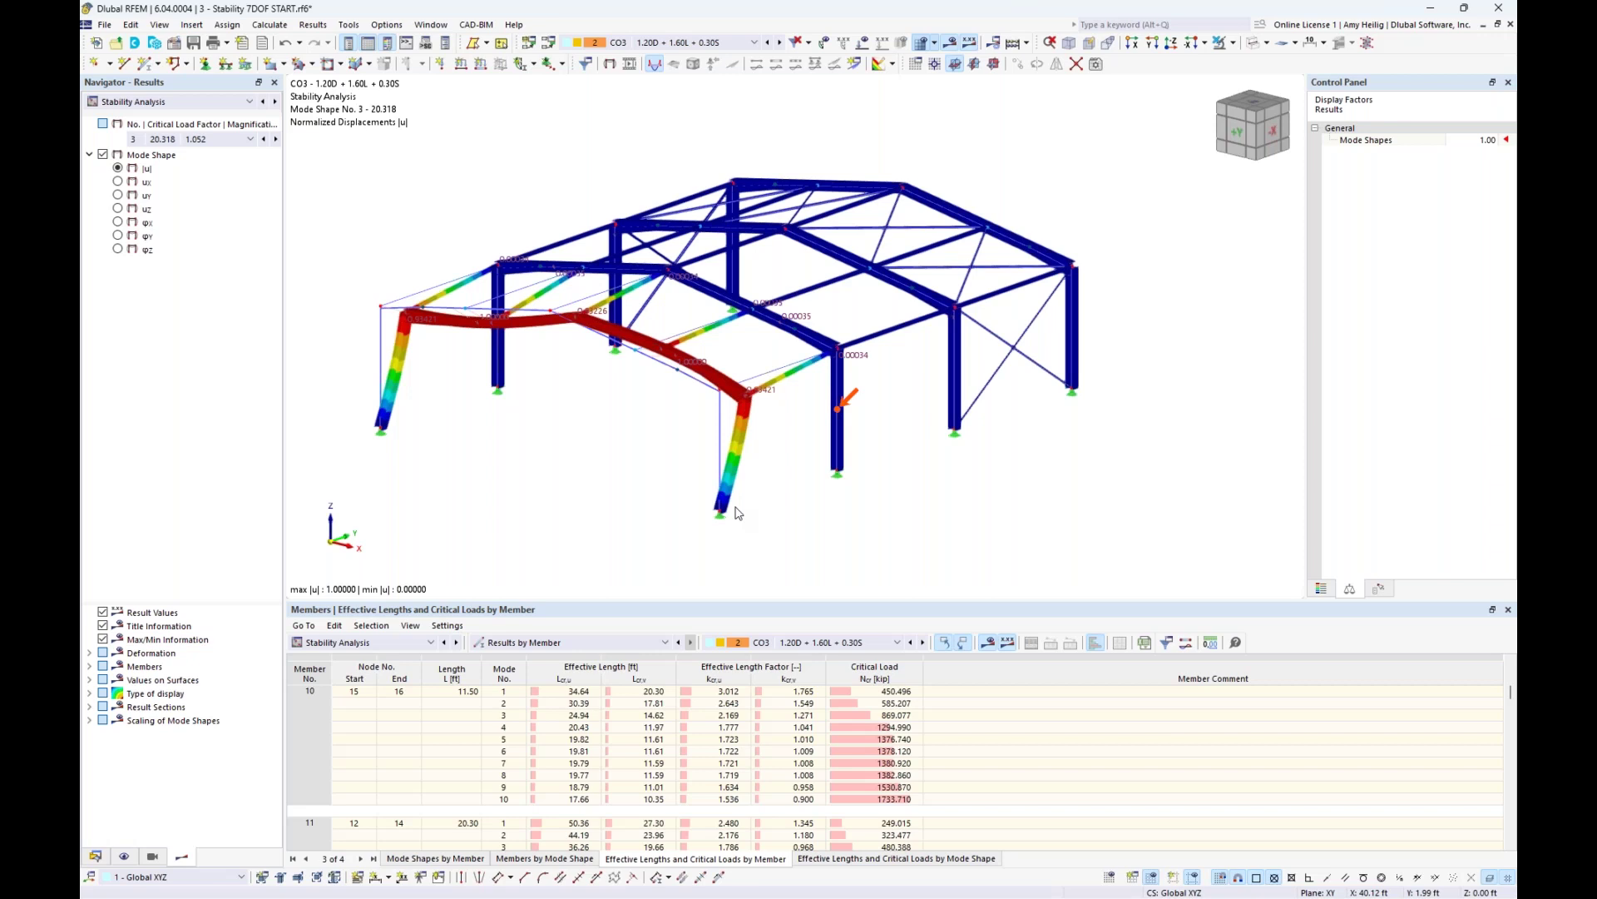
- Show the static analysis results for CO3 and compare the members' My/Mu moments with their axial forces N
click(191, 106)
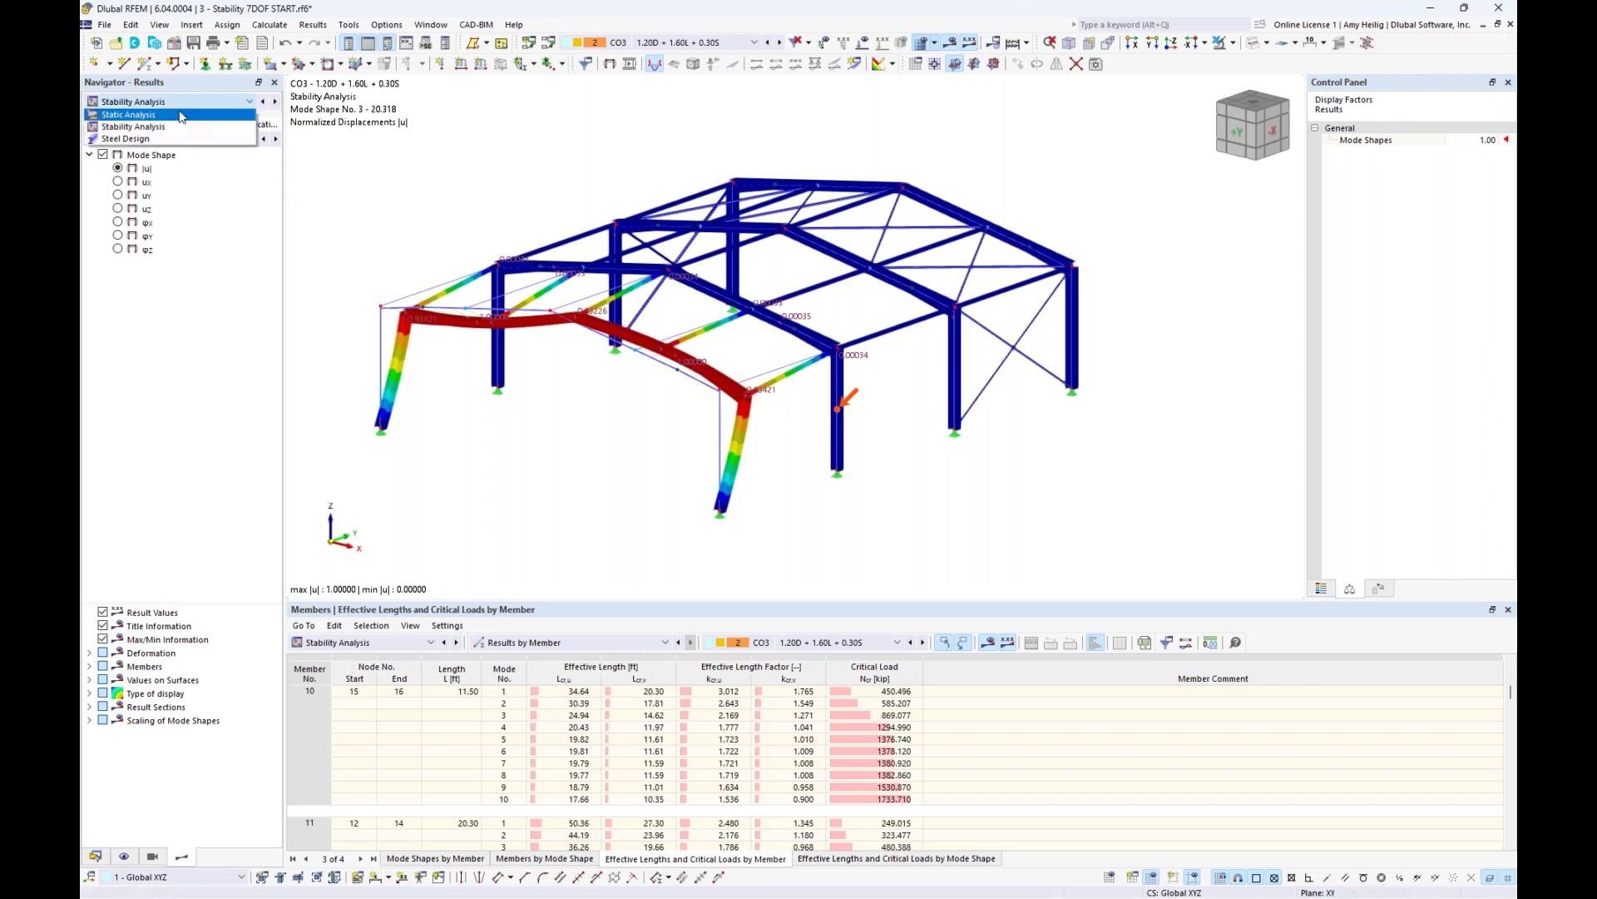
click(160, 114)
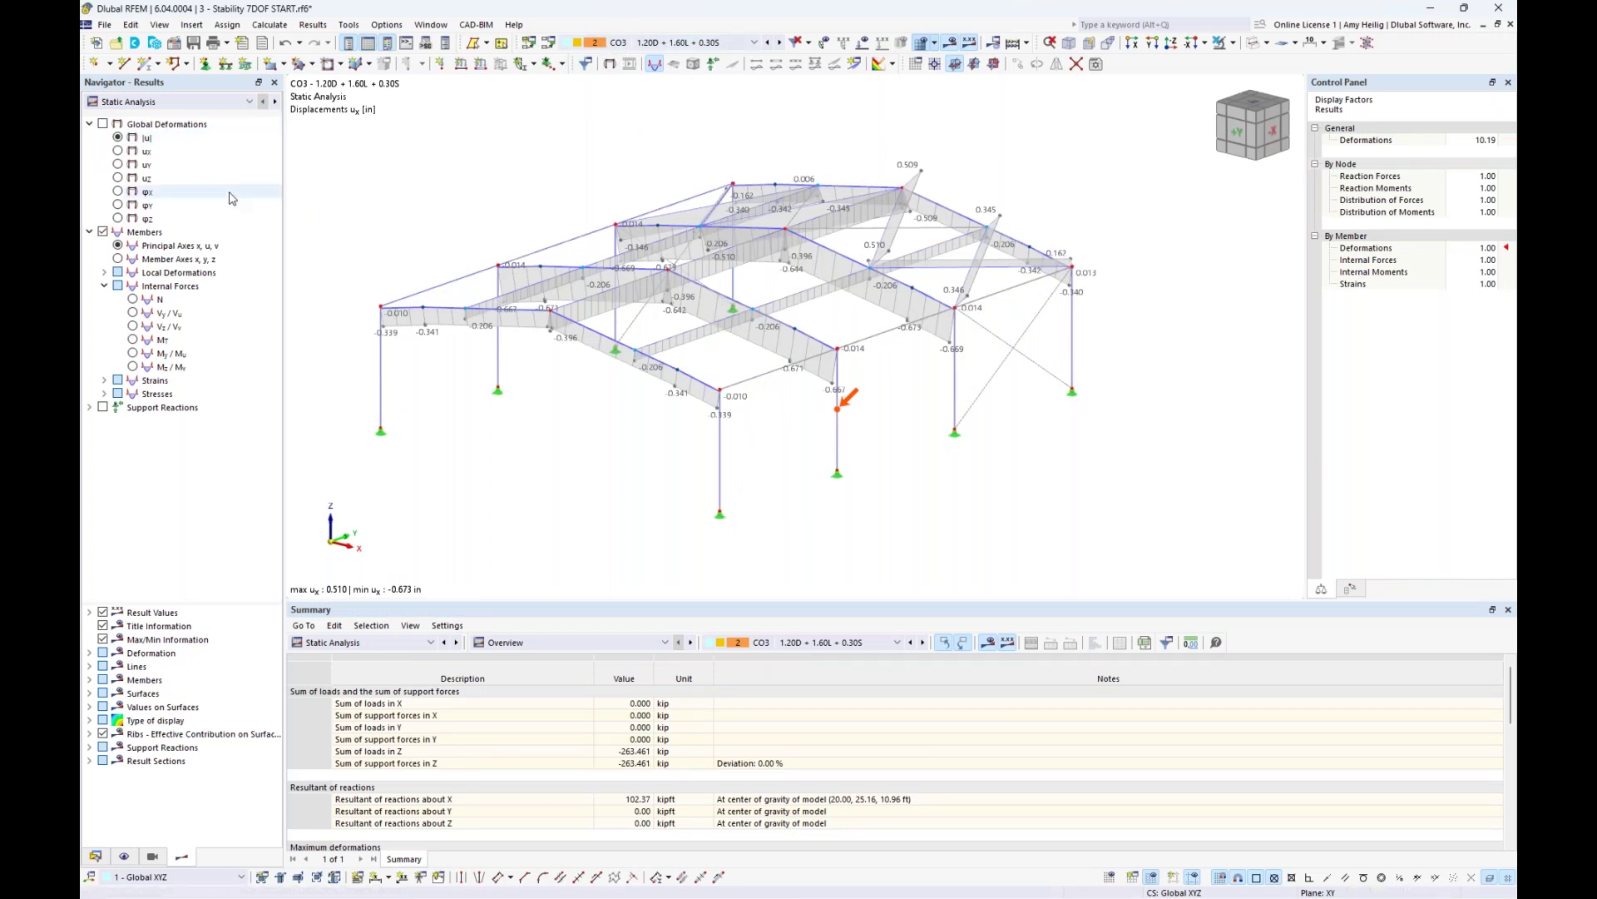
click(133, 354)
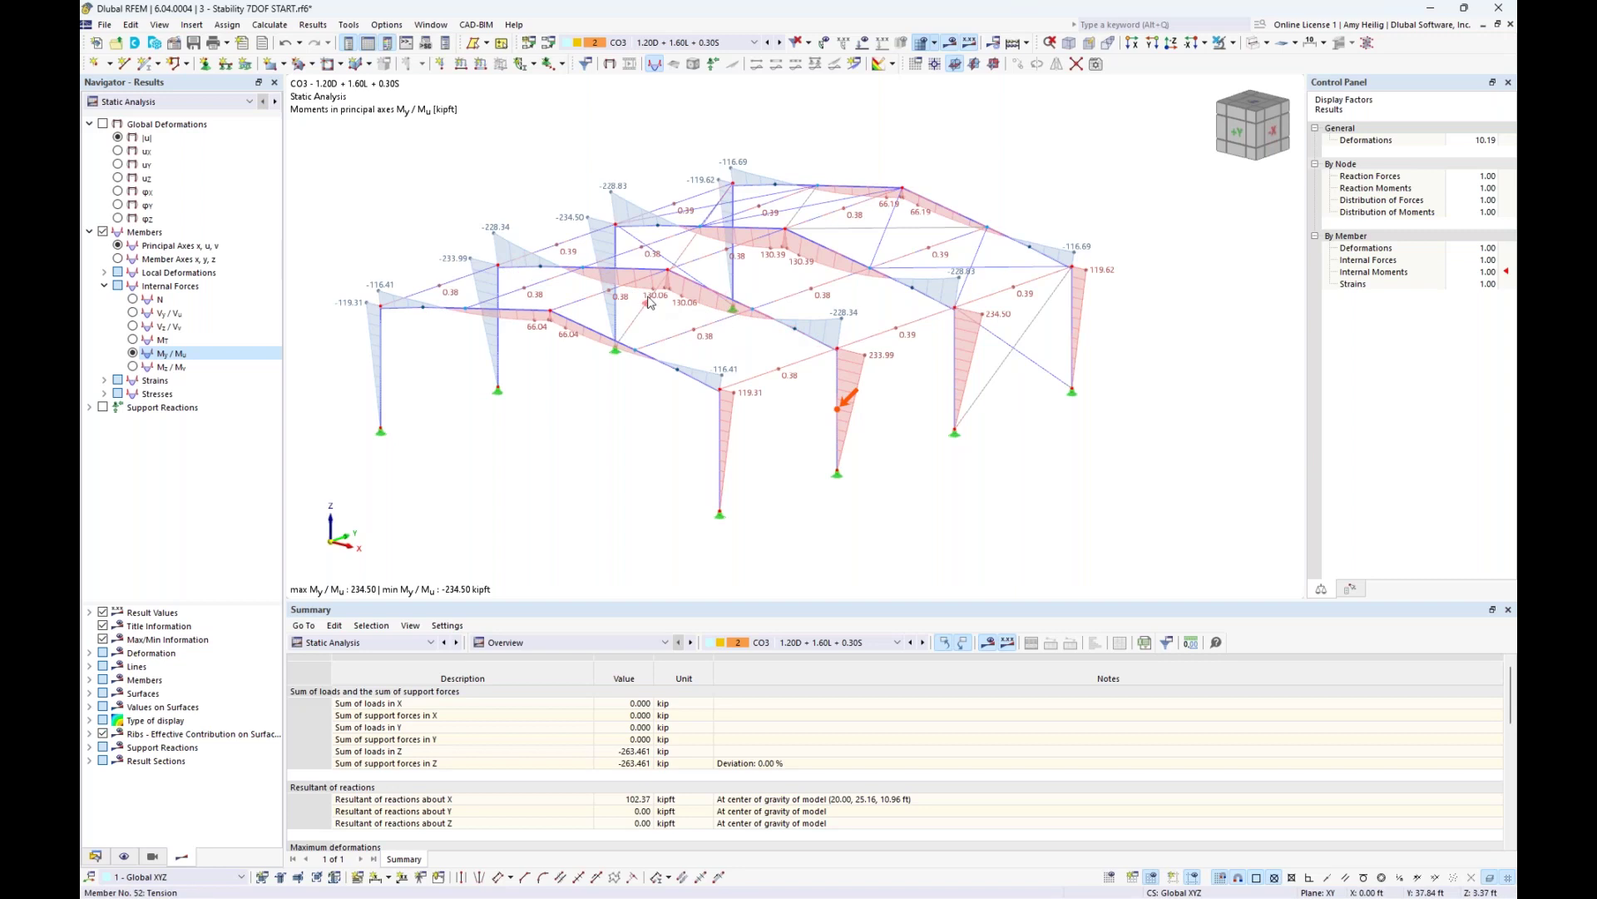
click(138, 300)
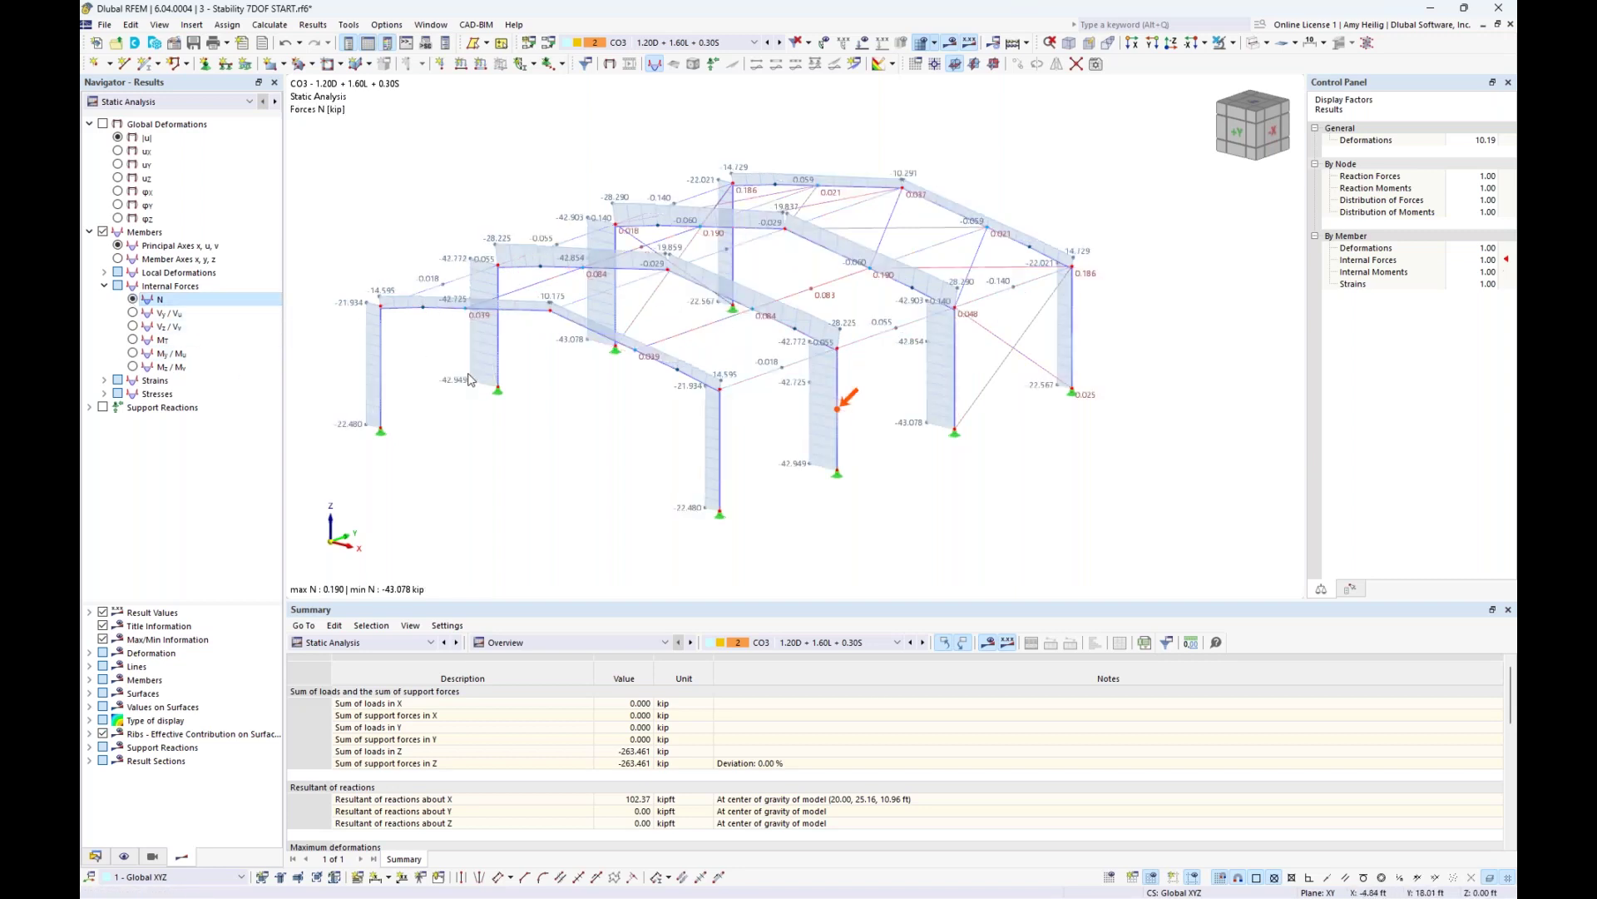
click(134, 353)
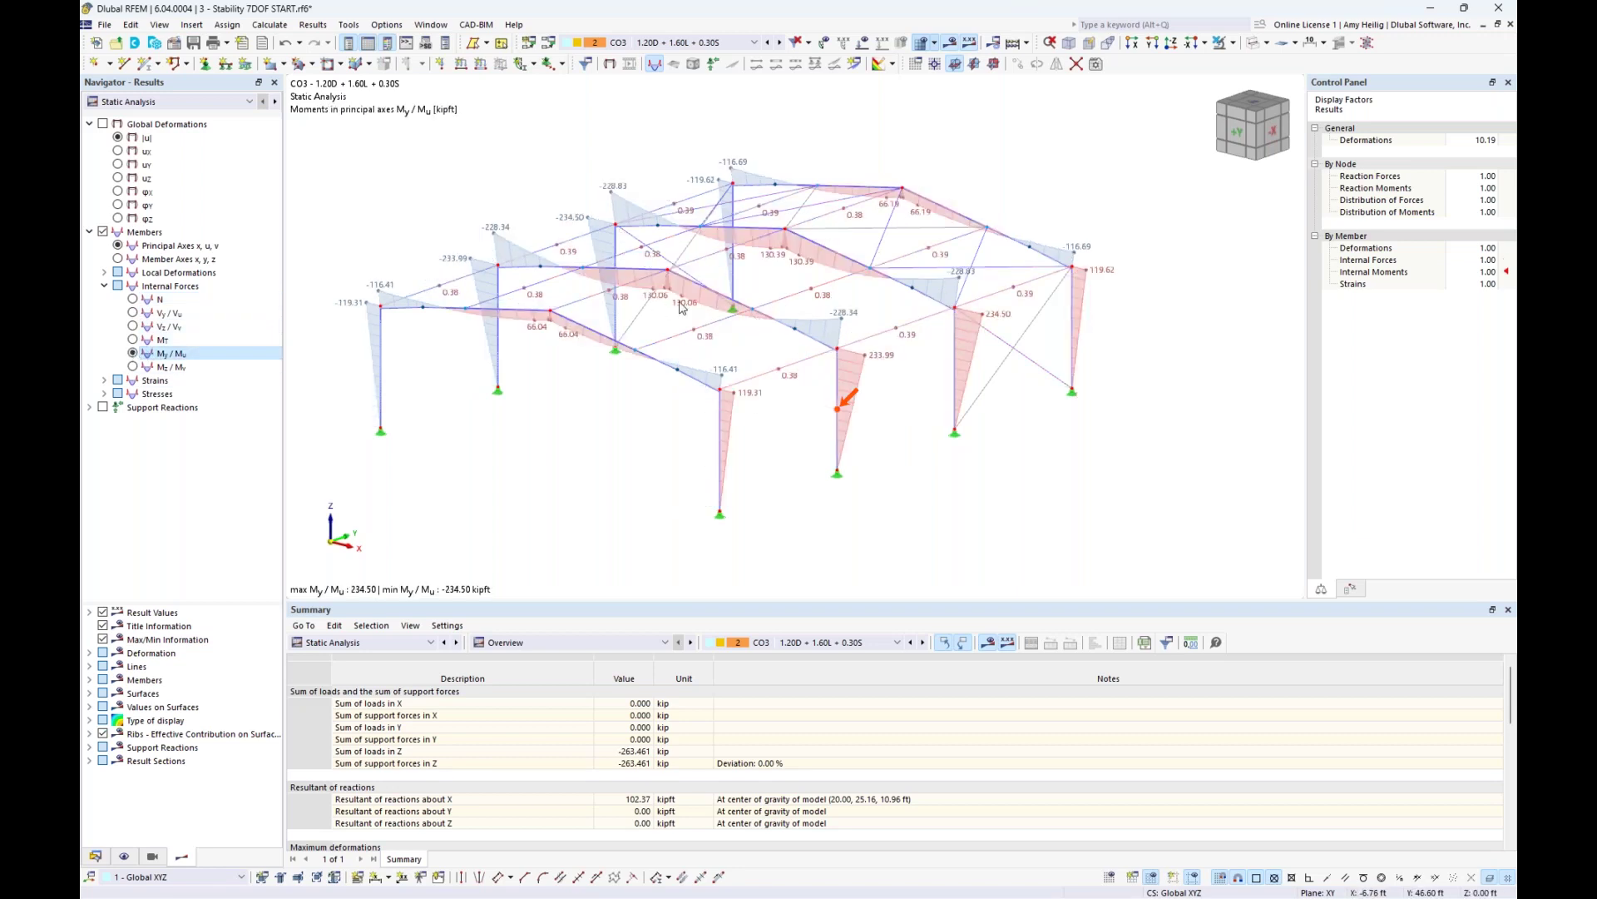
key(super+Tab)
click(789, 280)
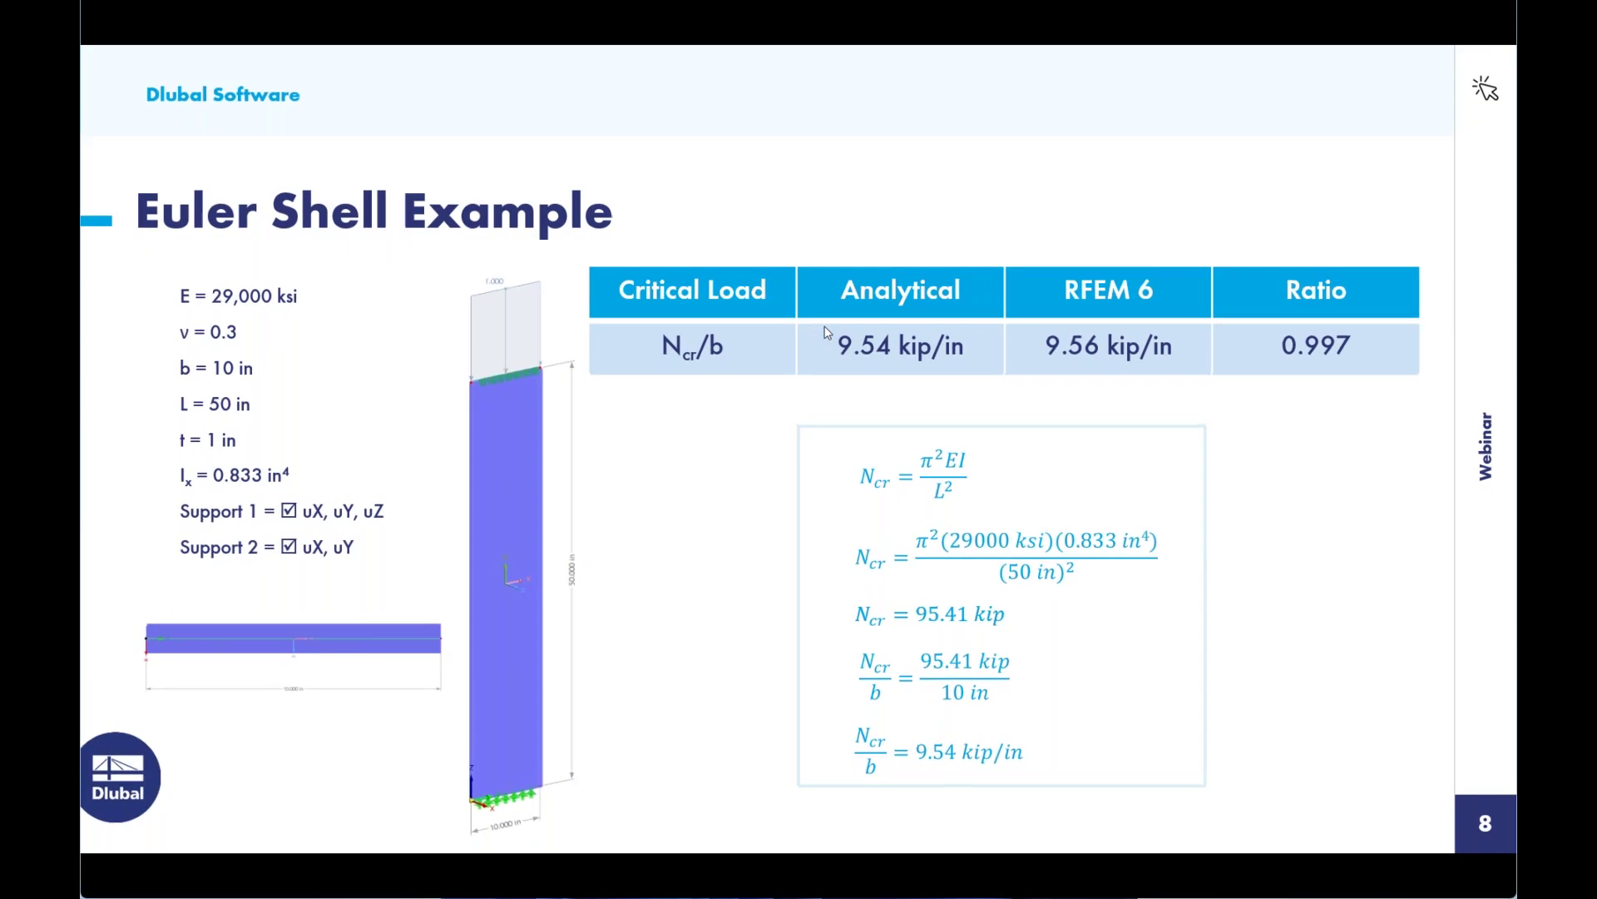
key(Right)
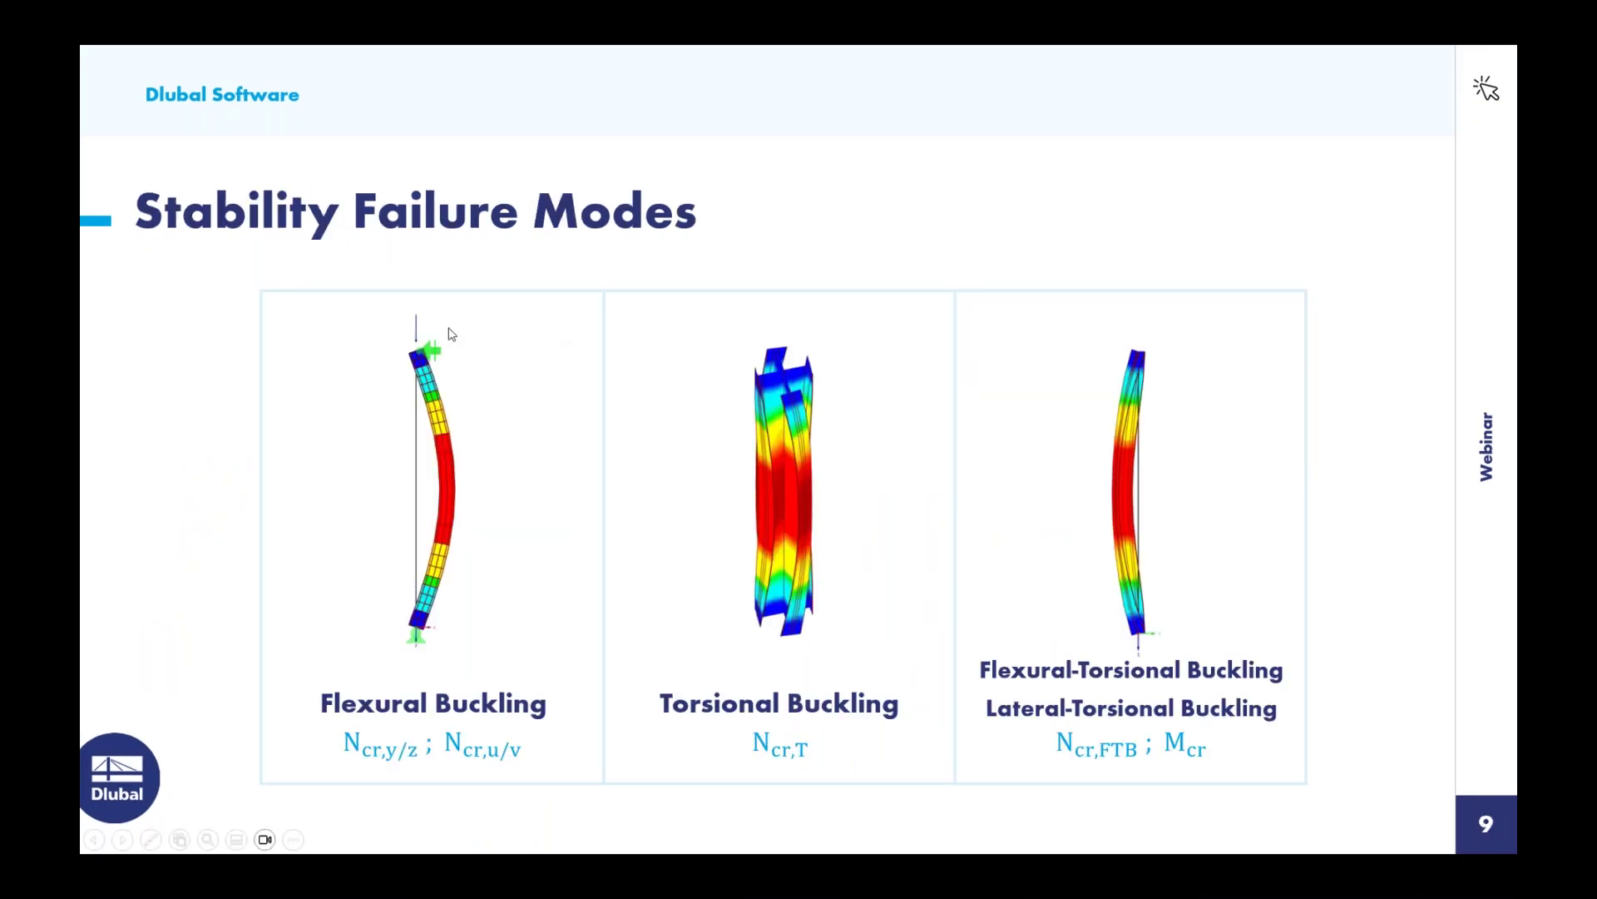
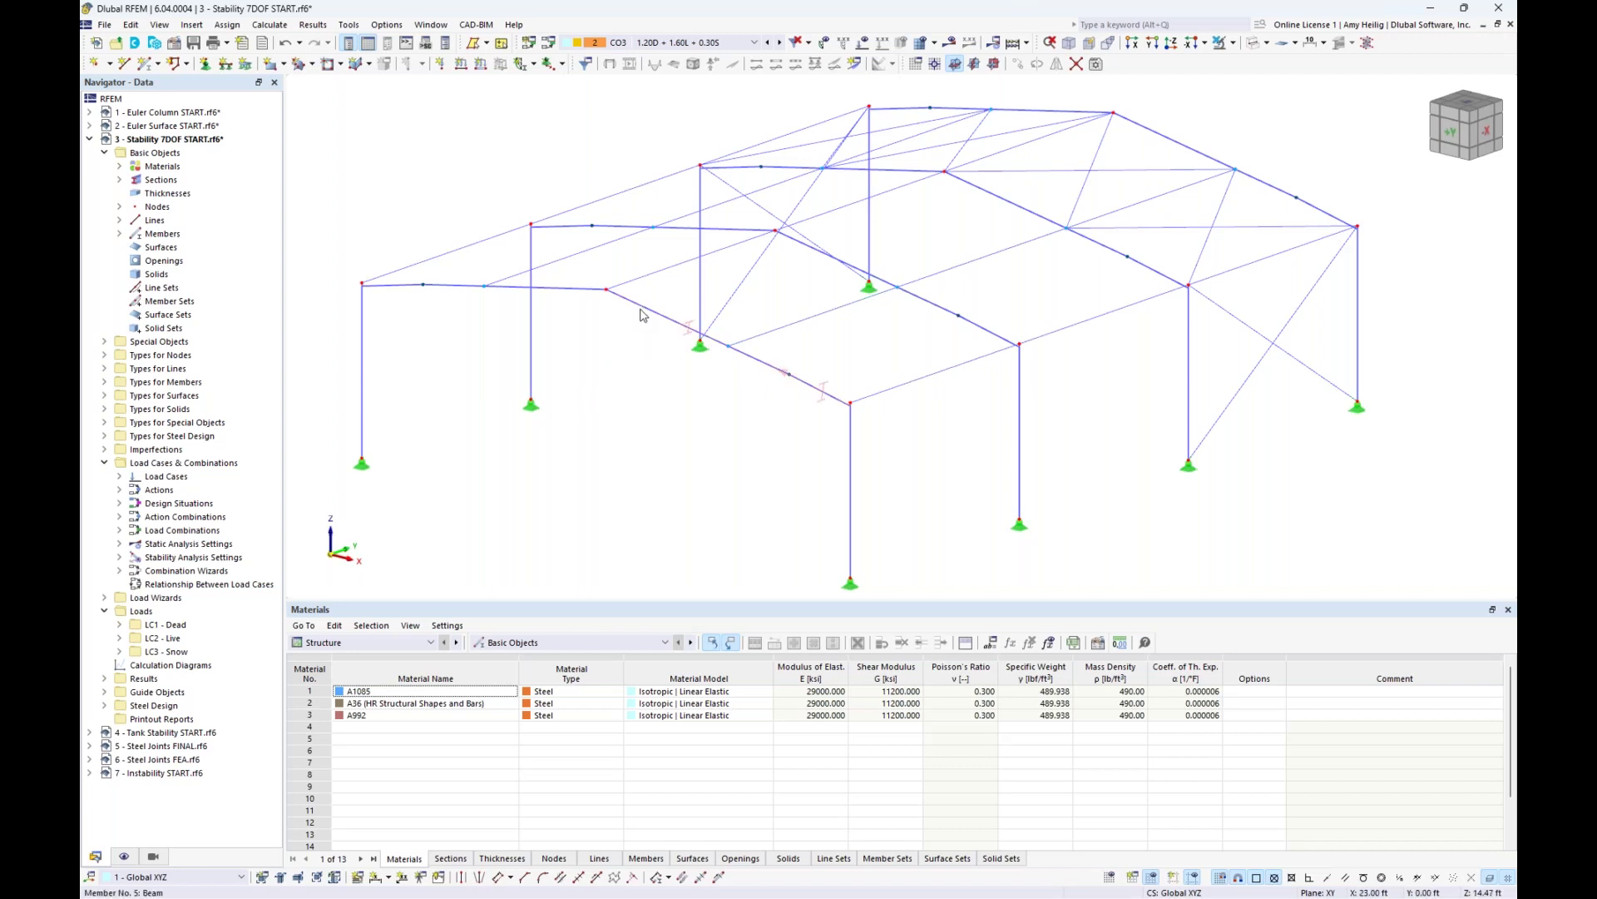
mouse_move(664, 320)
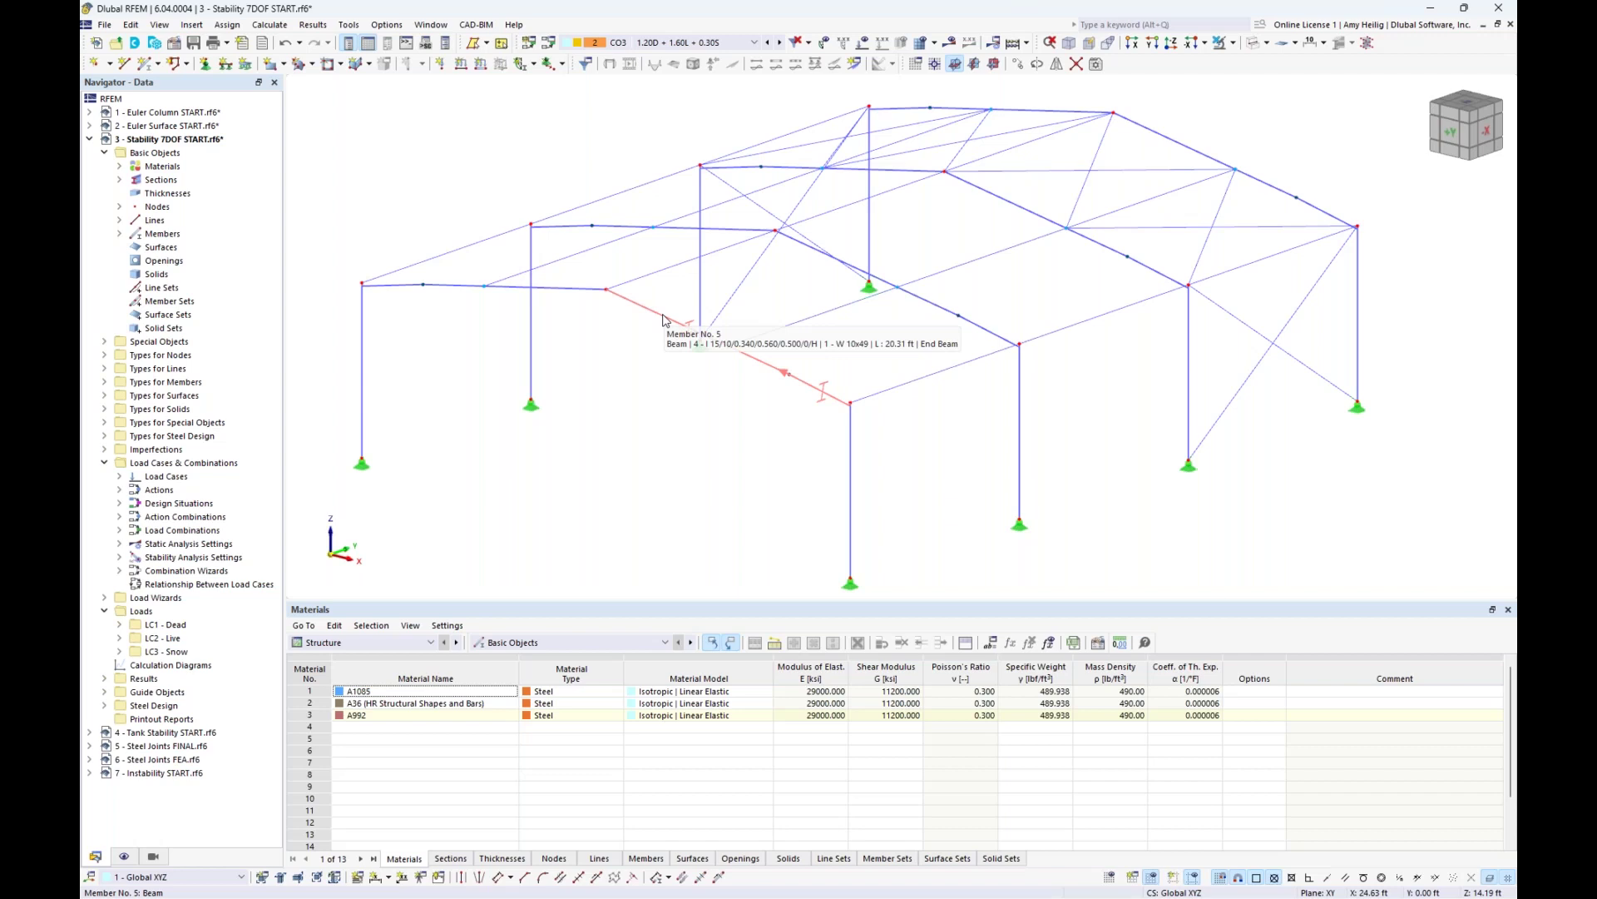
click(663, 321)
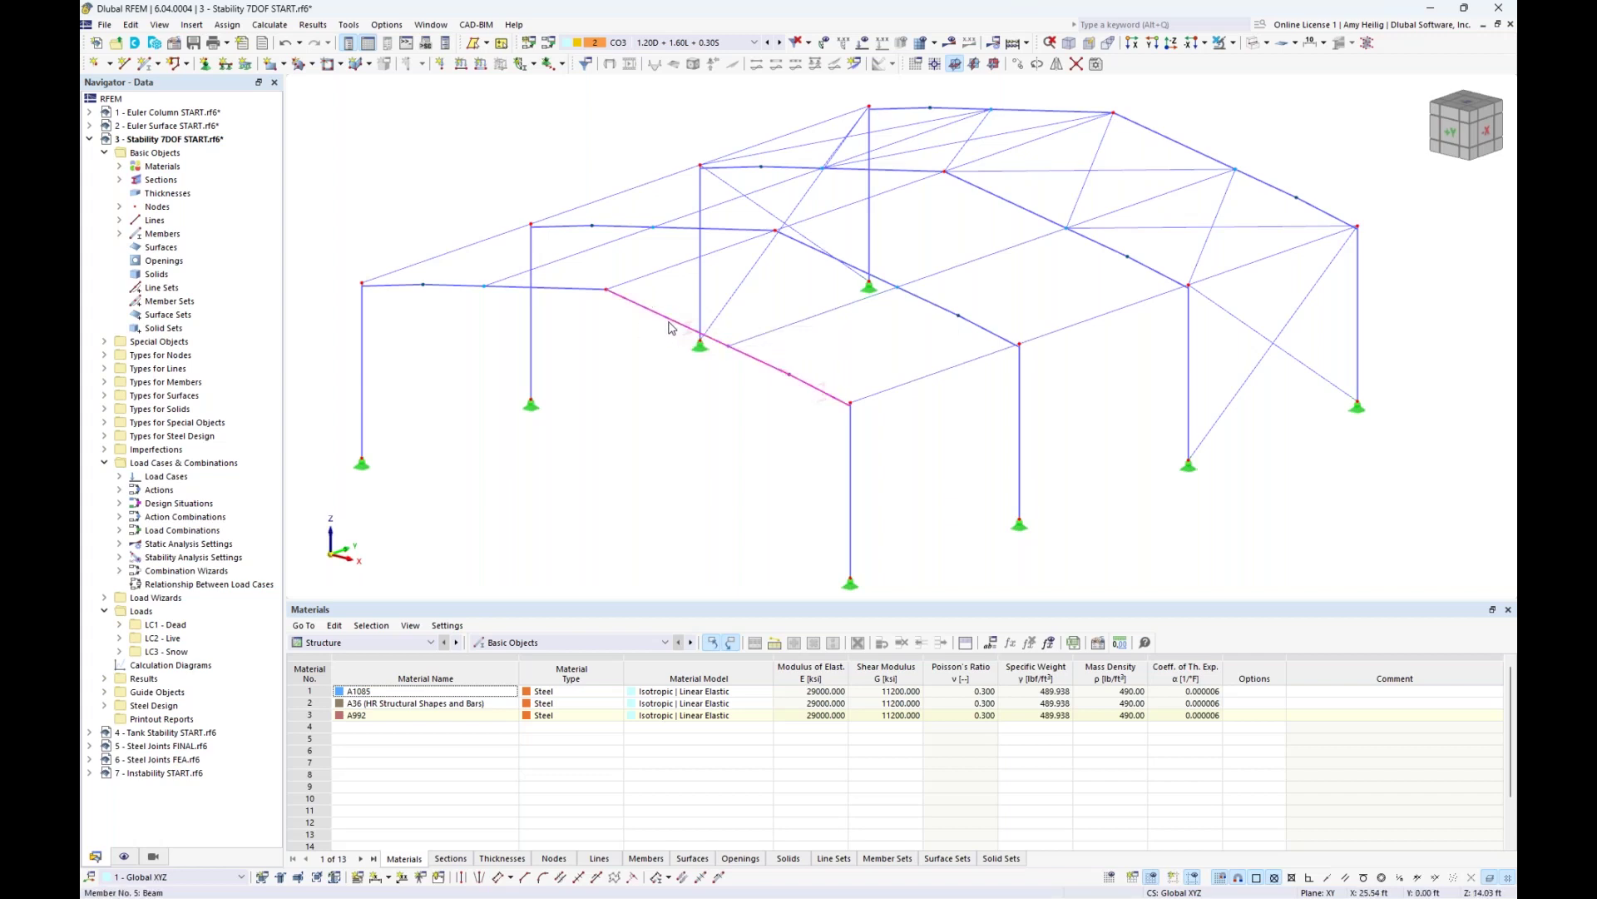
ctrl+click(585, 296)
right_click(647, 312)
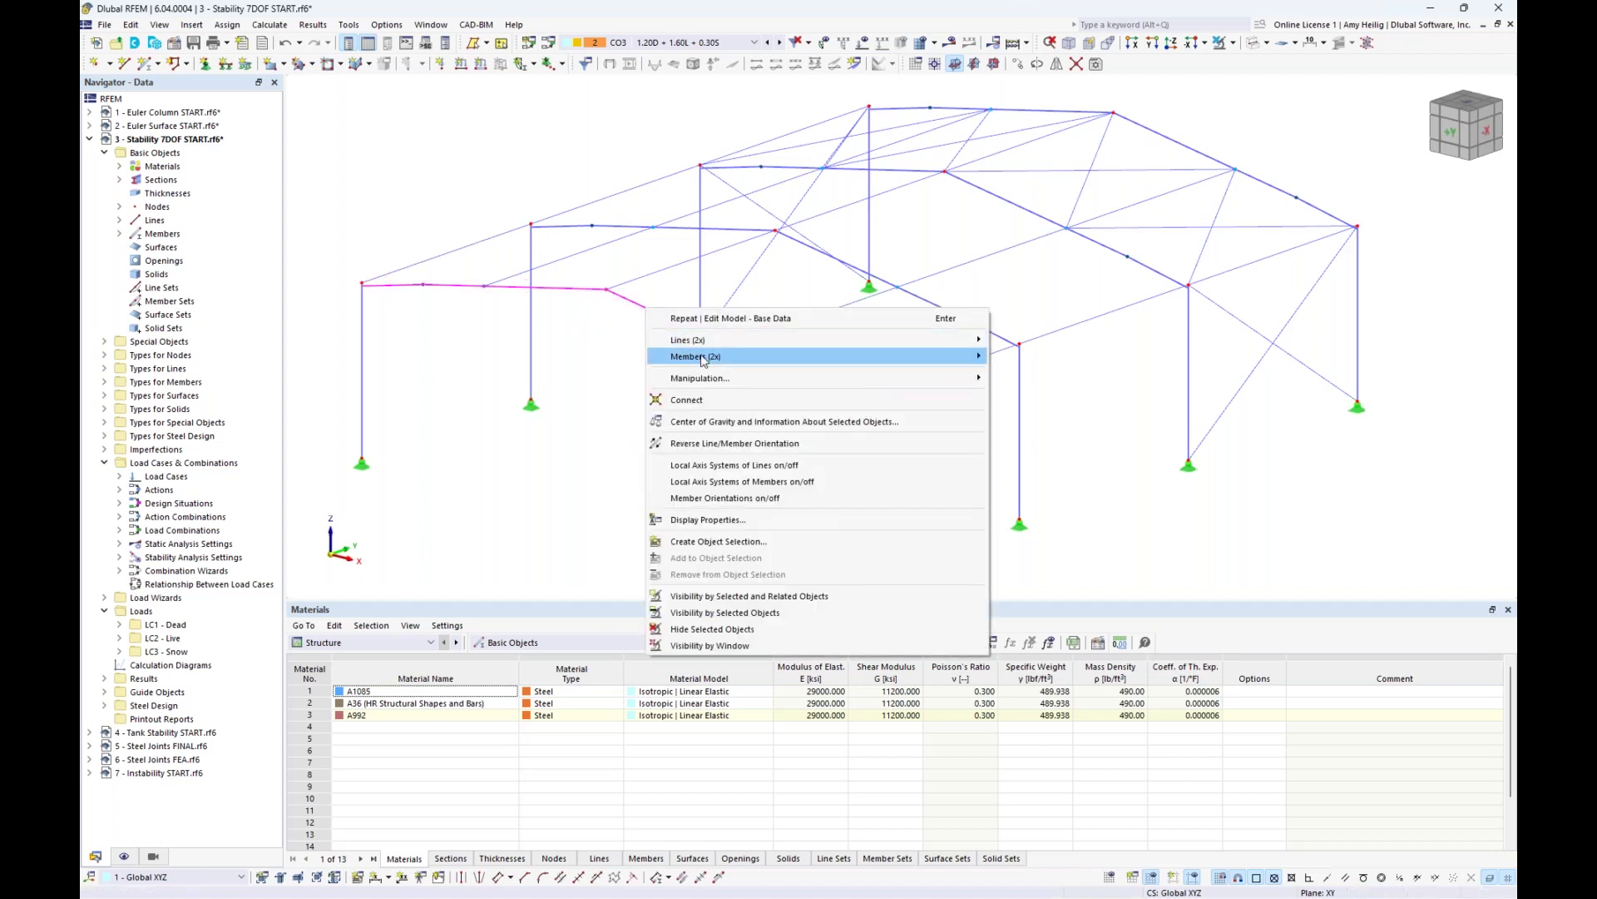
mouse_move(969, 356)
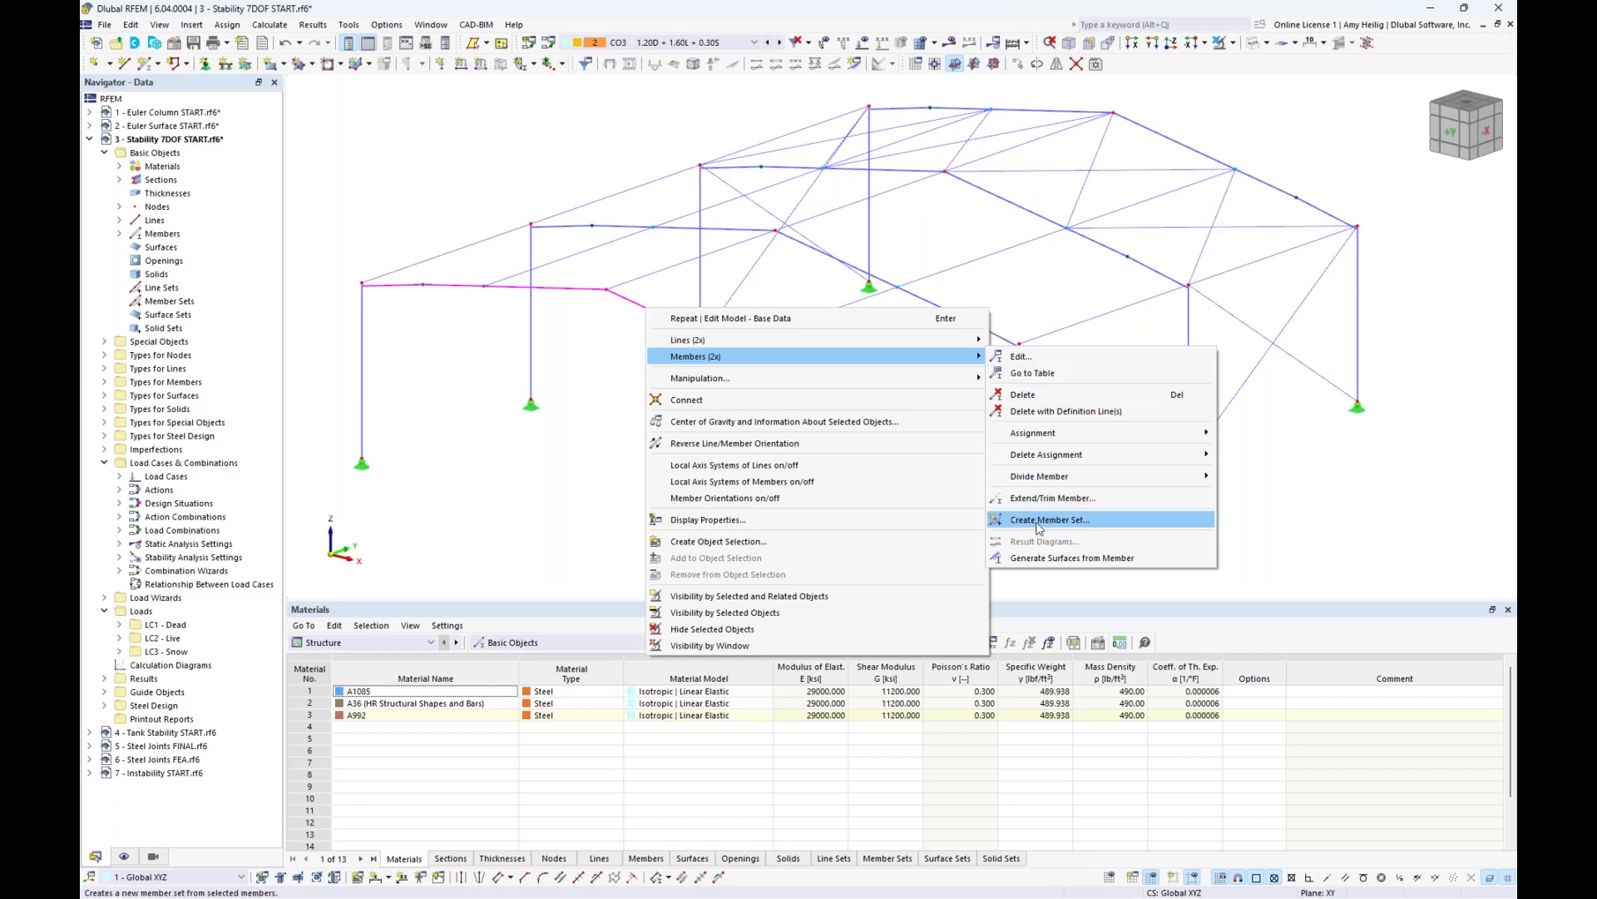
click(487, 487)
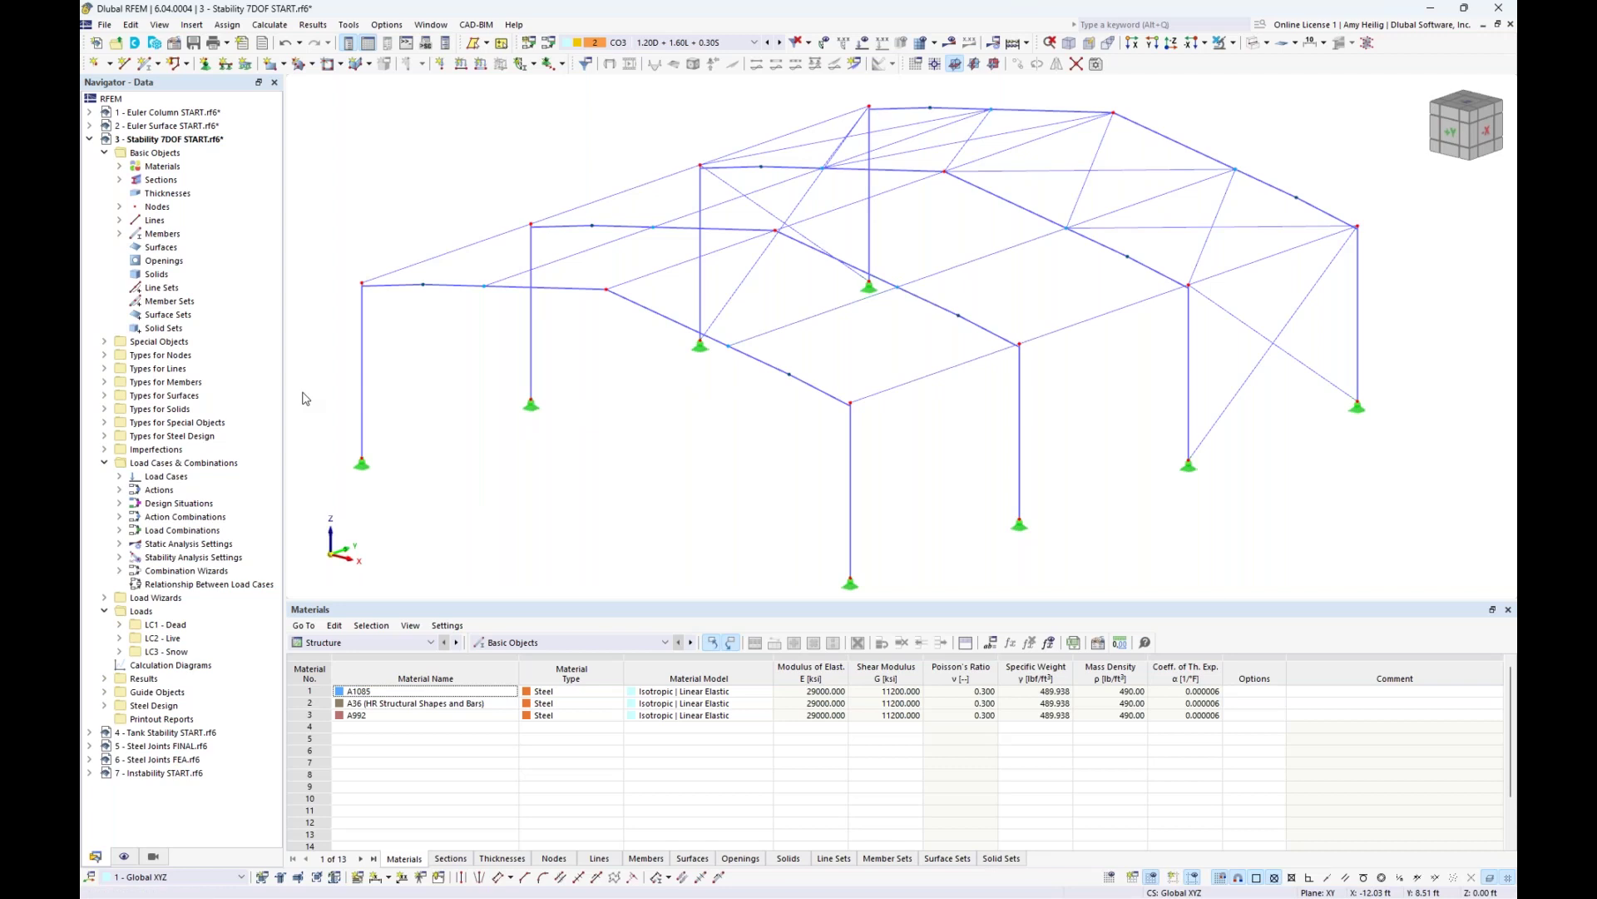
- Start a new member transverse stiffener definition
click(105, 382)
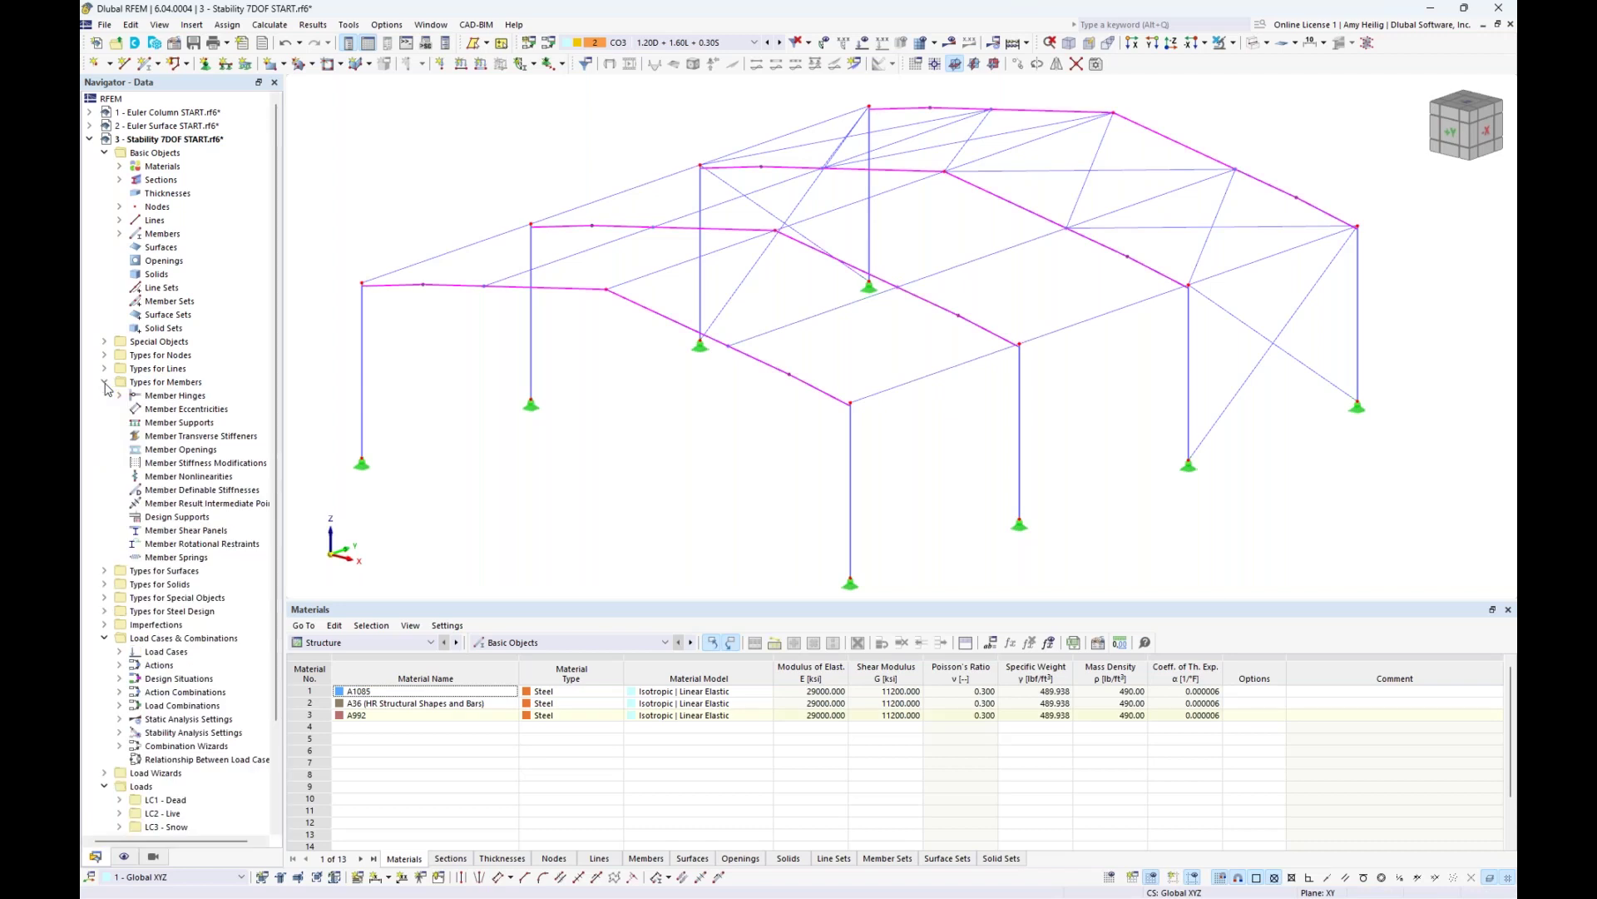
double_click(191, 437)
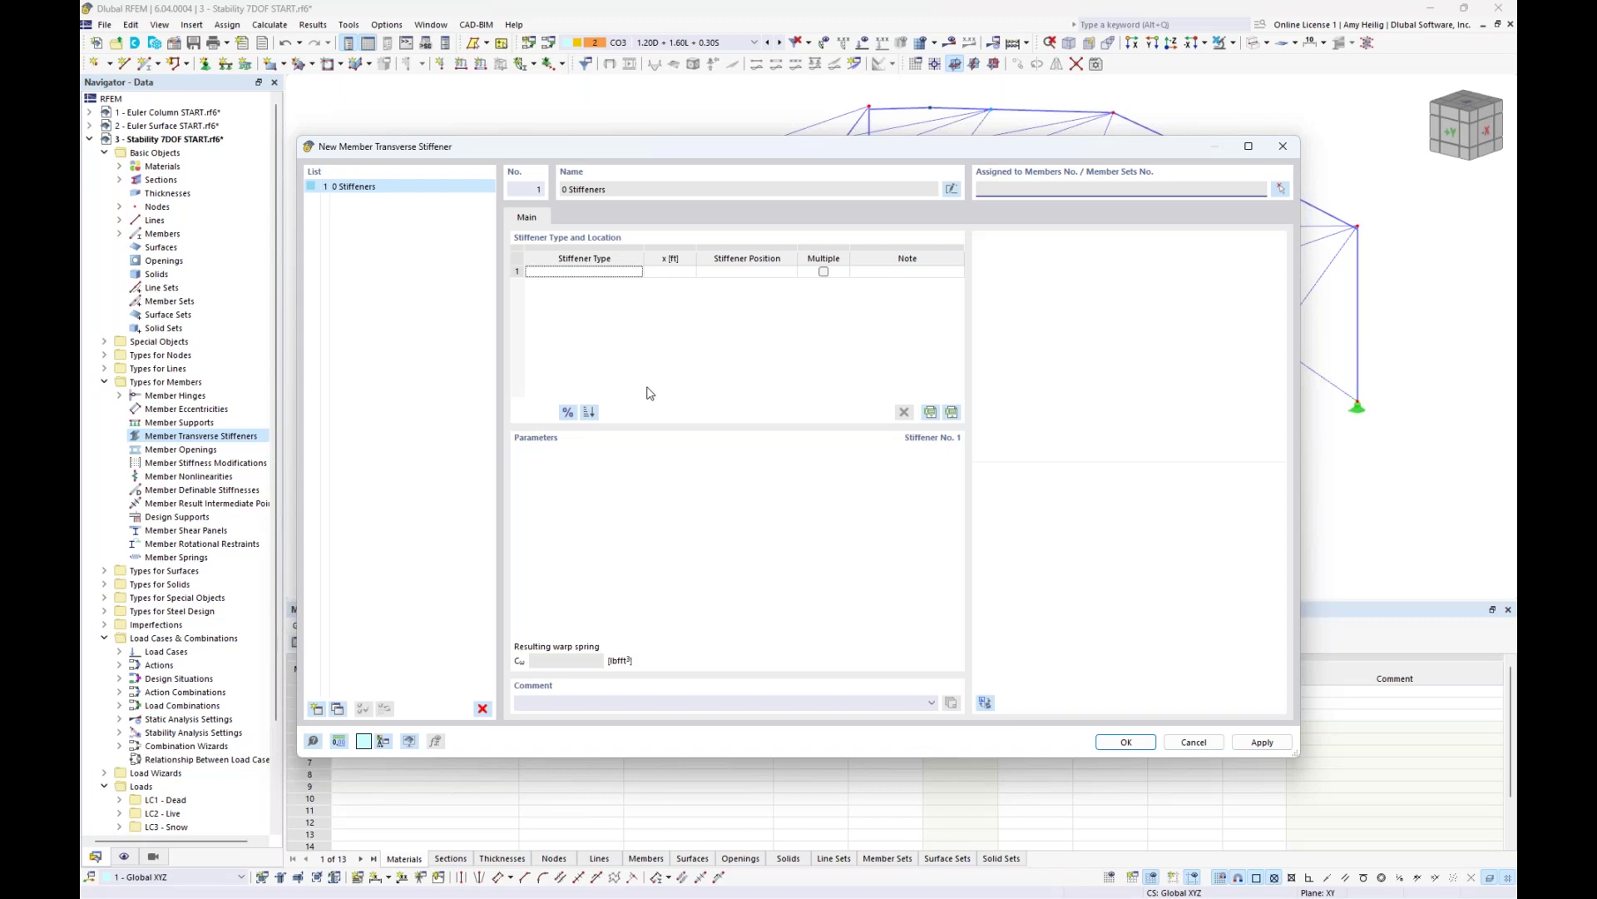
- Try the Flat type for the first stiffener and examine its parameters
click(630, 272)
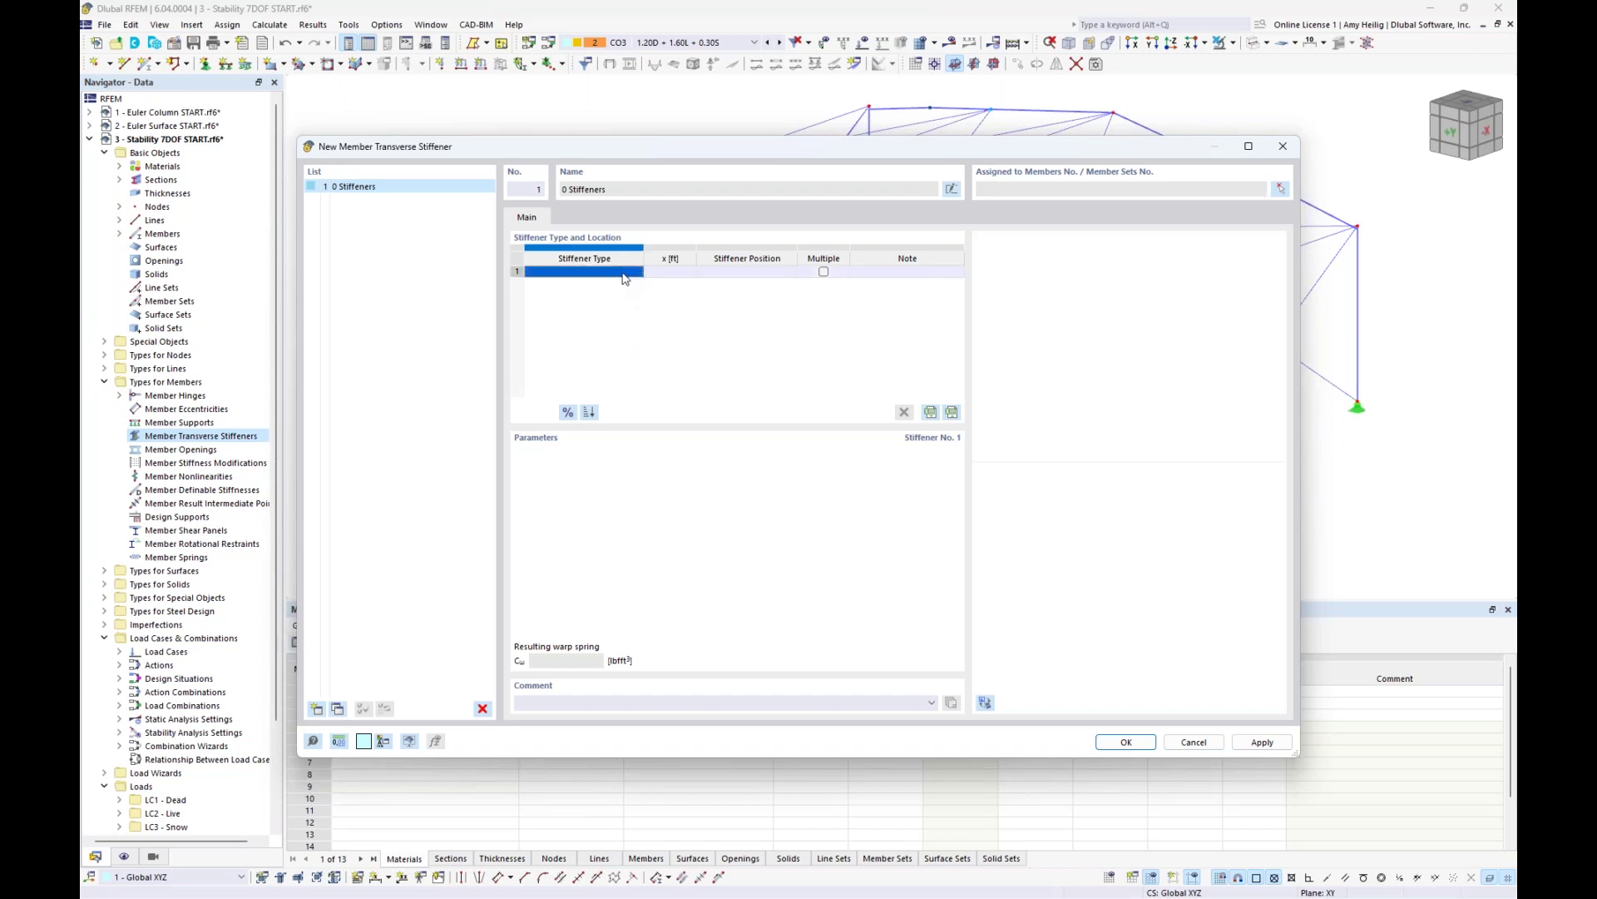
click(637, 273)
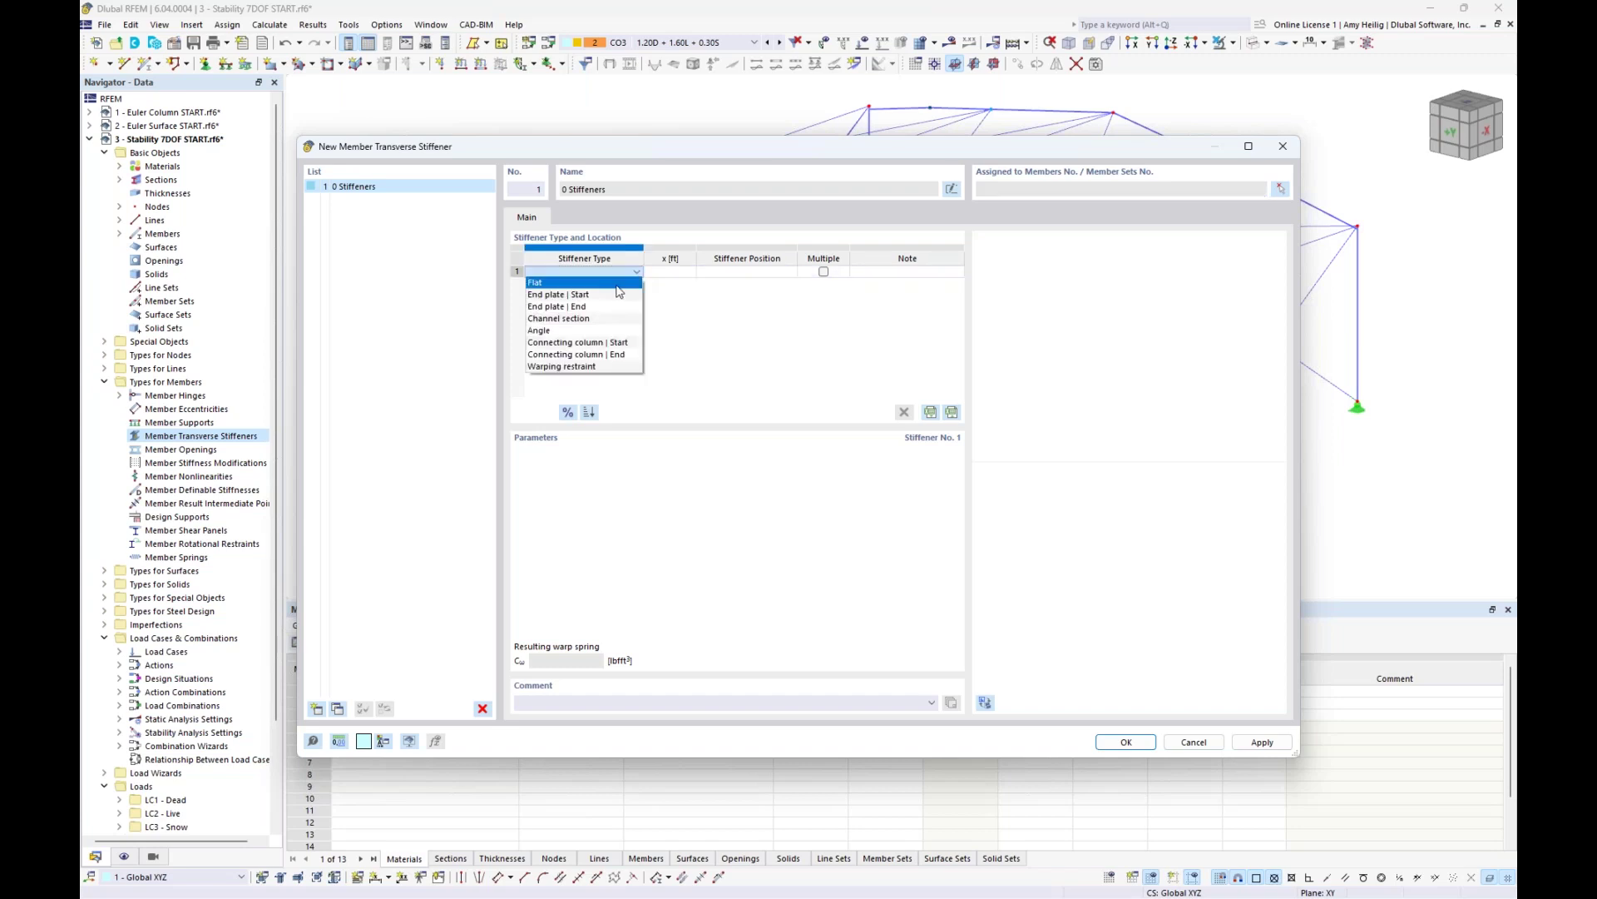
click(612, 285)
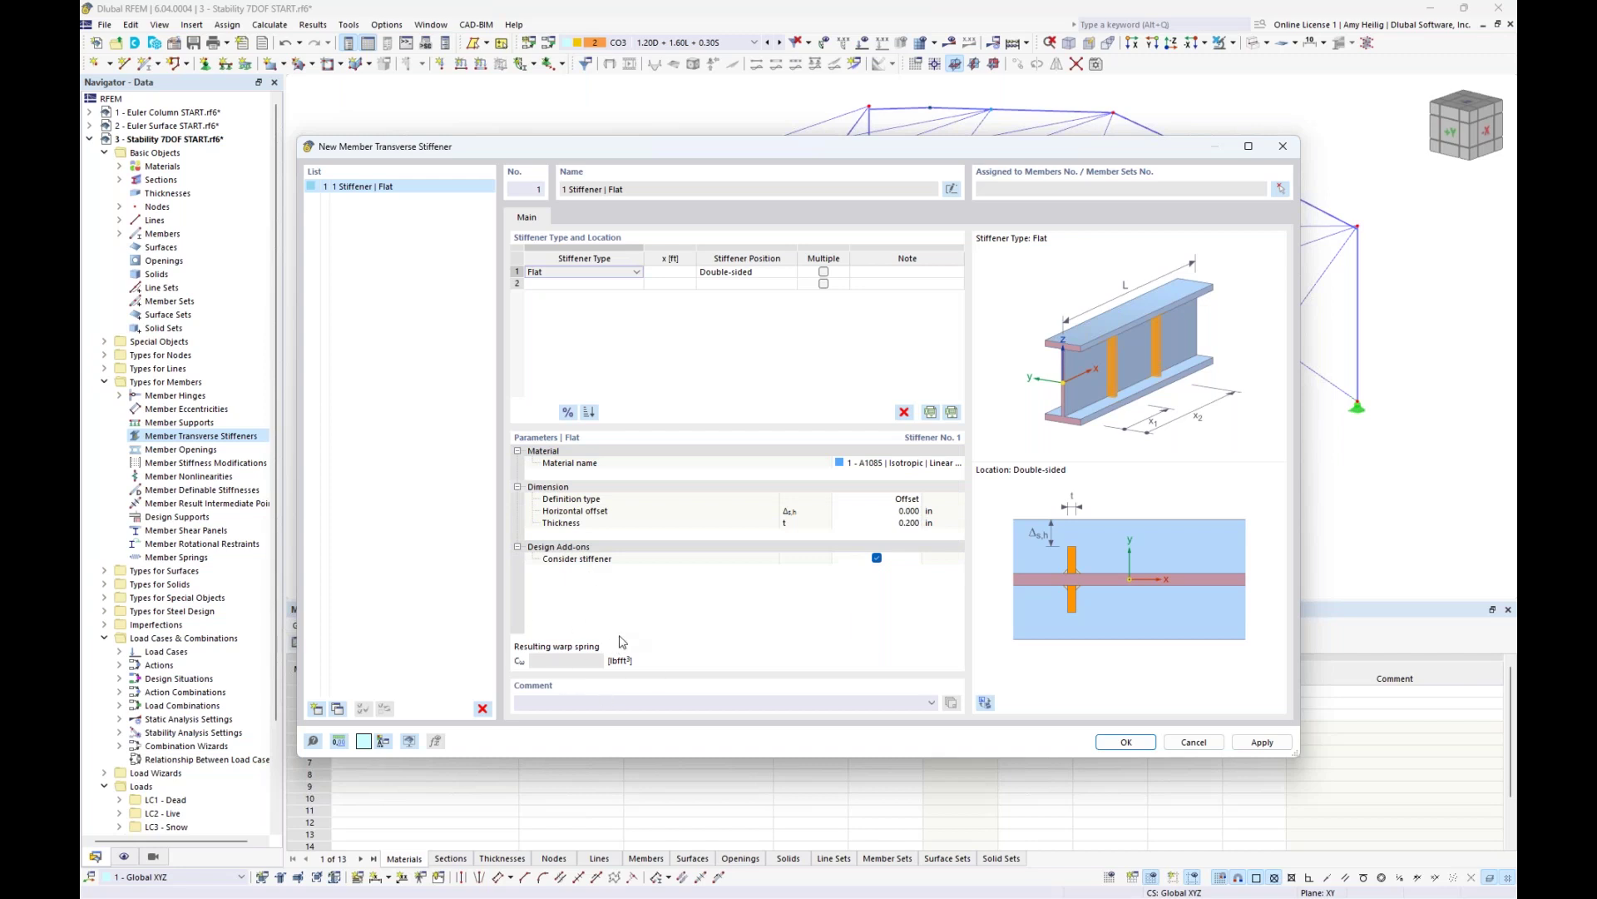
- Make the first stiffener a warping restraint, switch to relative locations, and set its x-location to 0 %
click(594, 272)
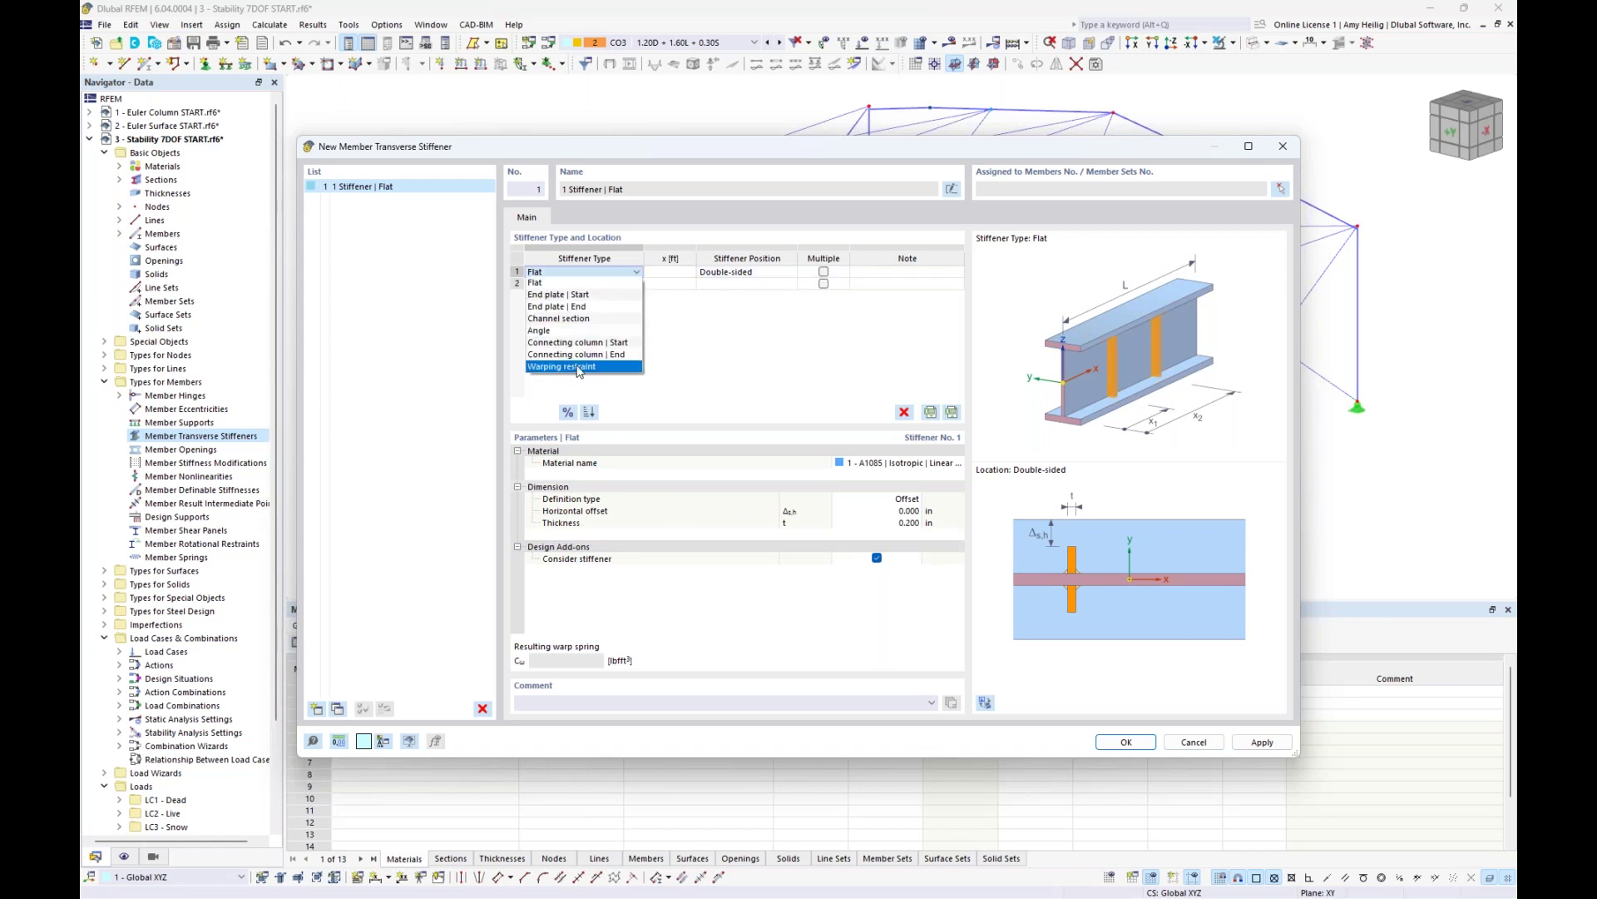
click(579, 367)
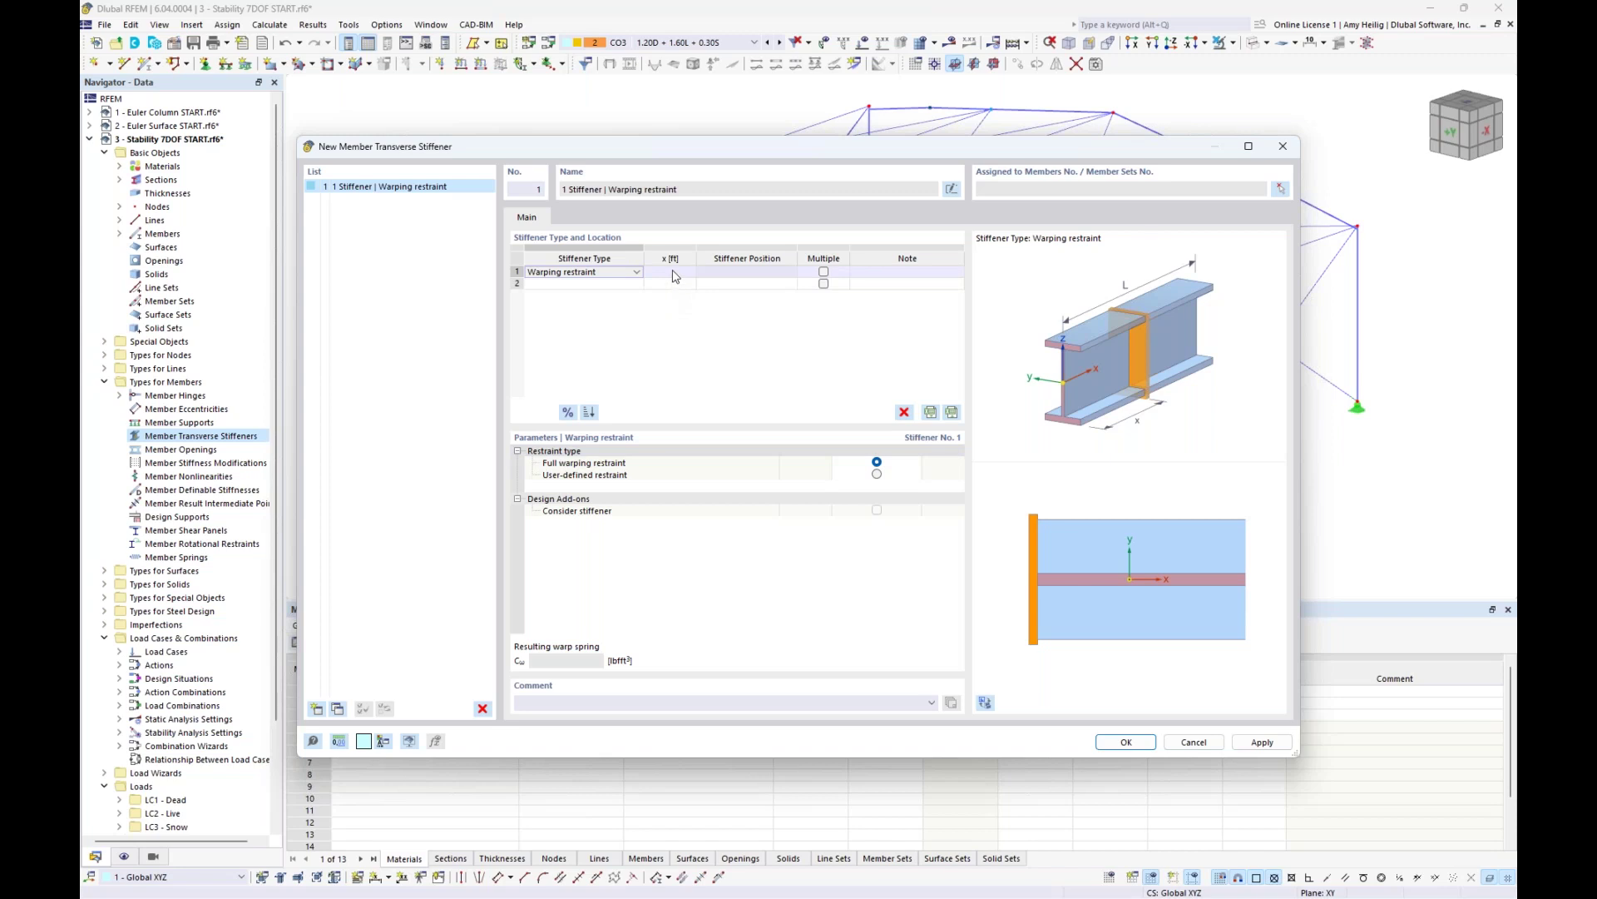
click(567, 413)
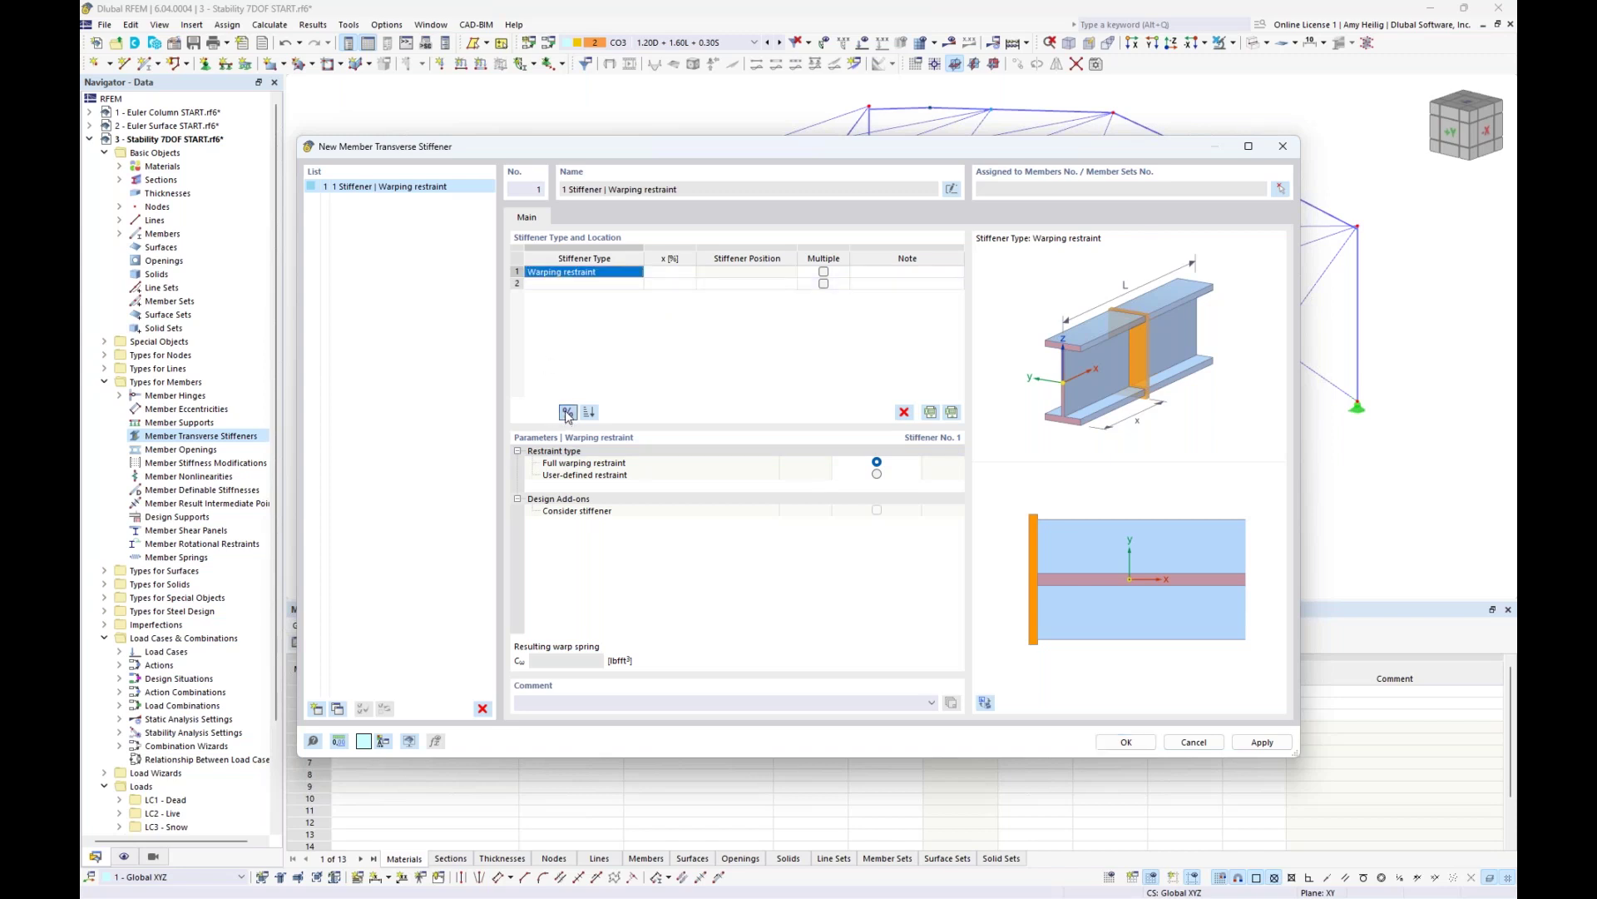
click(668, 273)
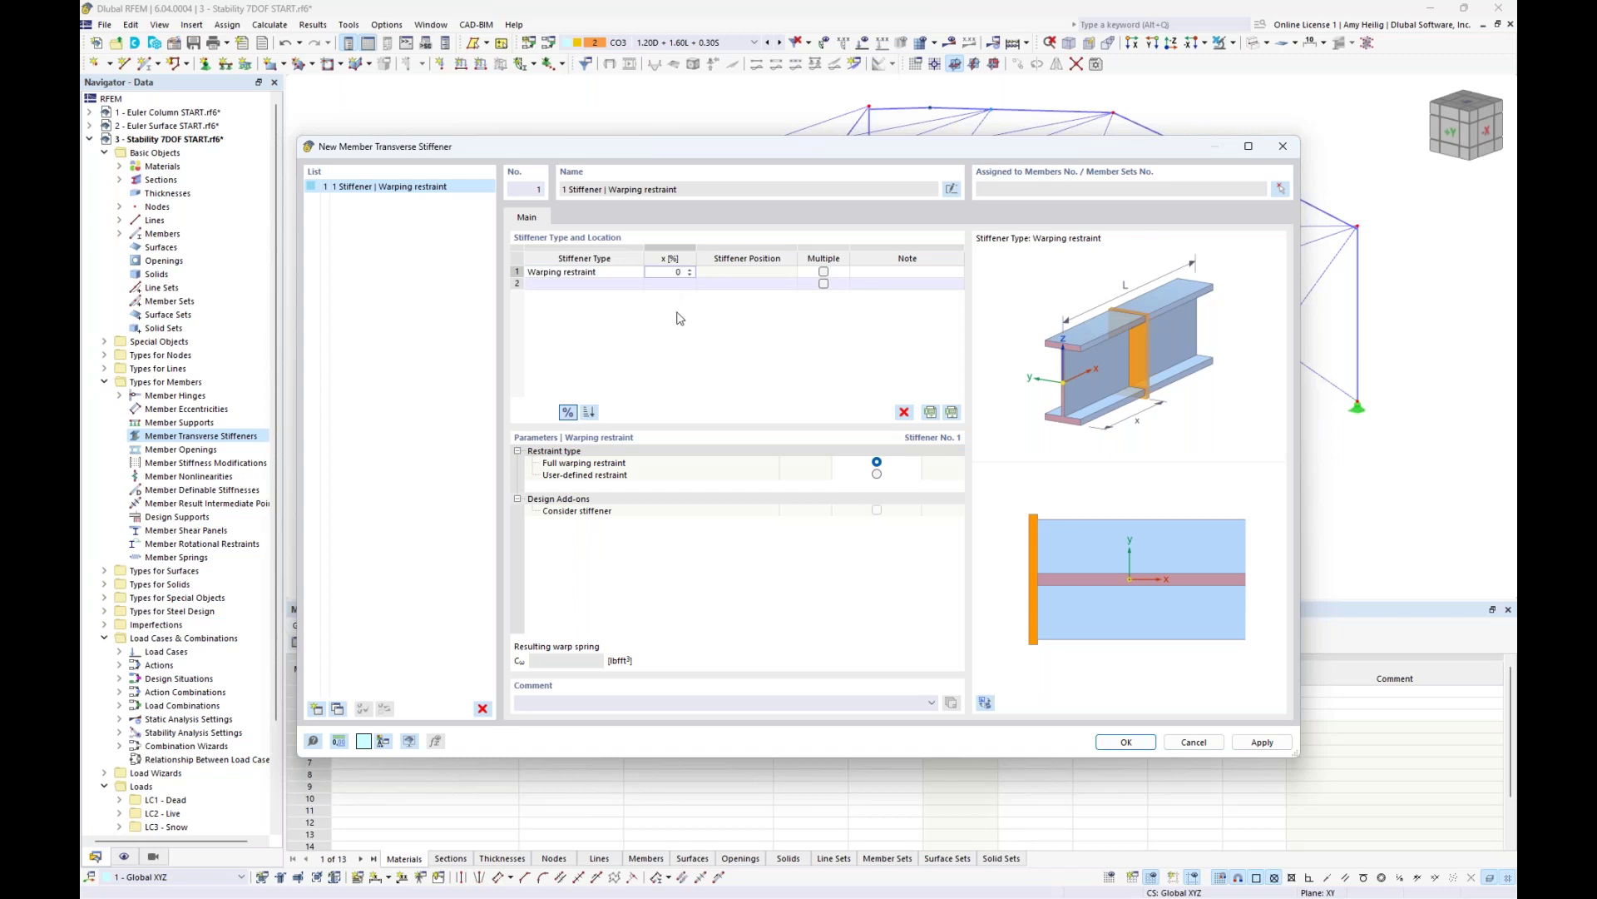
- Add a second warping restraint stiffener at a relative x-location of 100 %
click(580, 283)
click(637, 284)
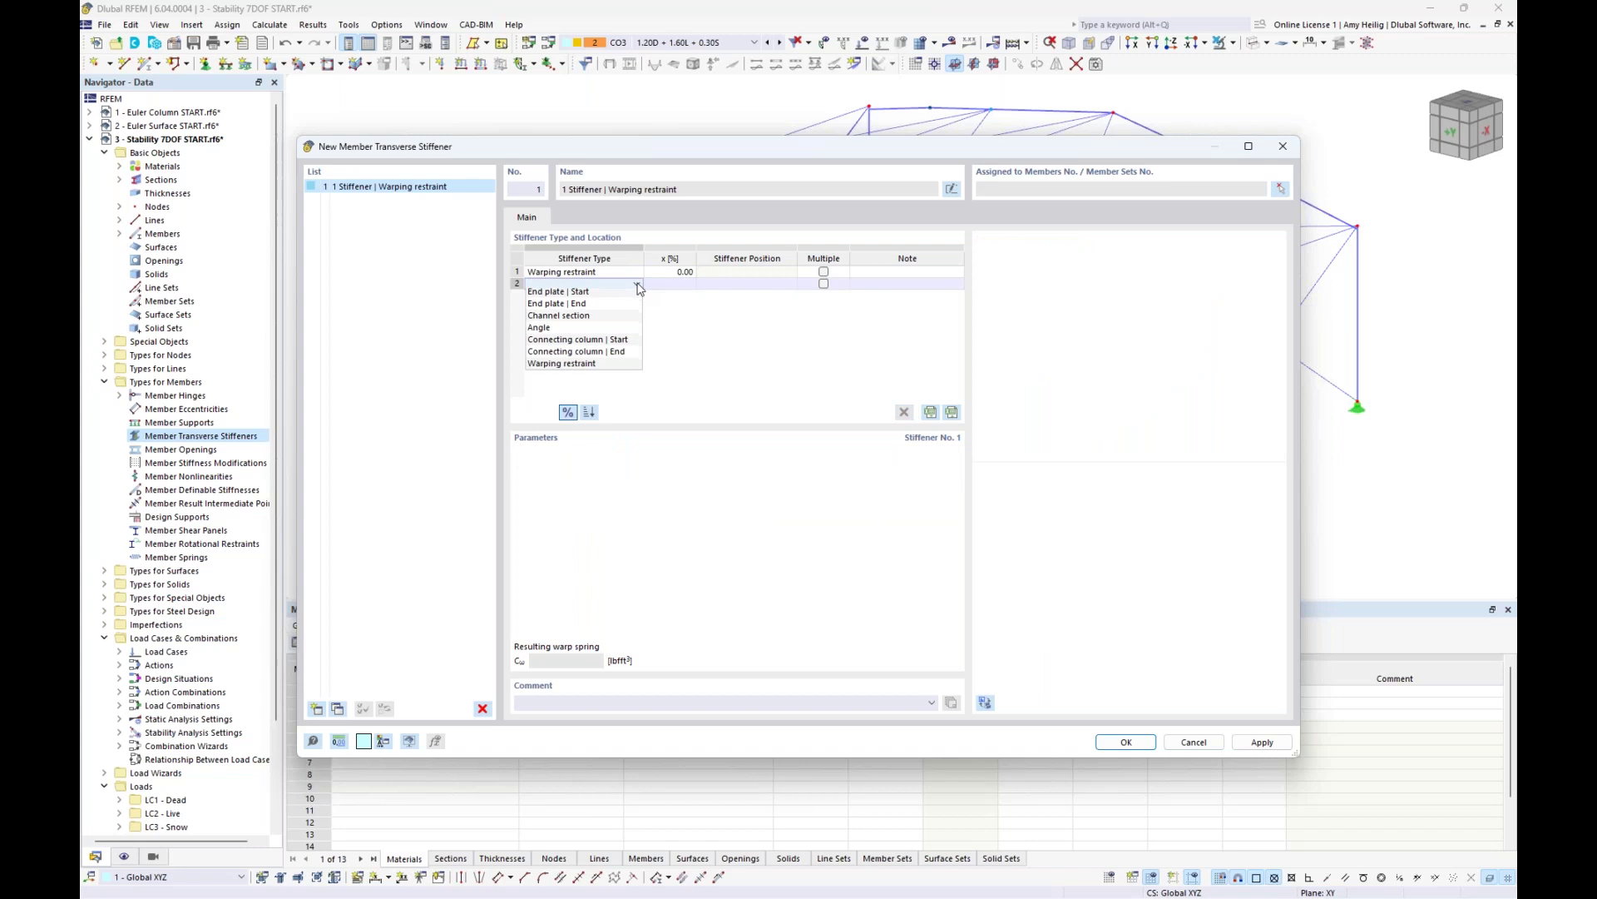
click(586, 371)
click(682, 284)
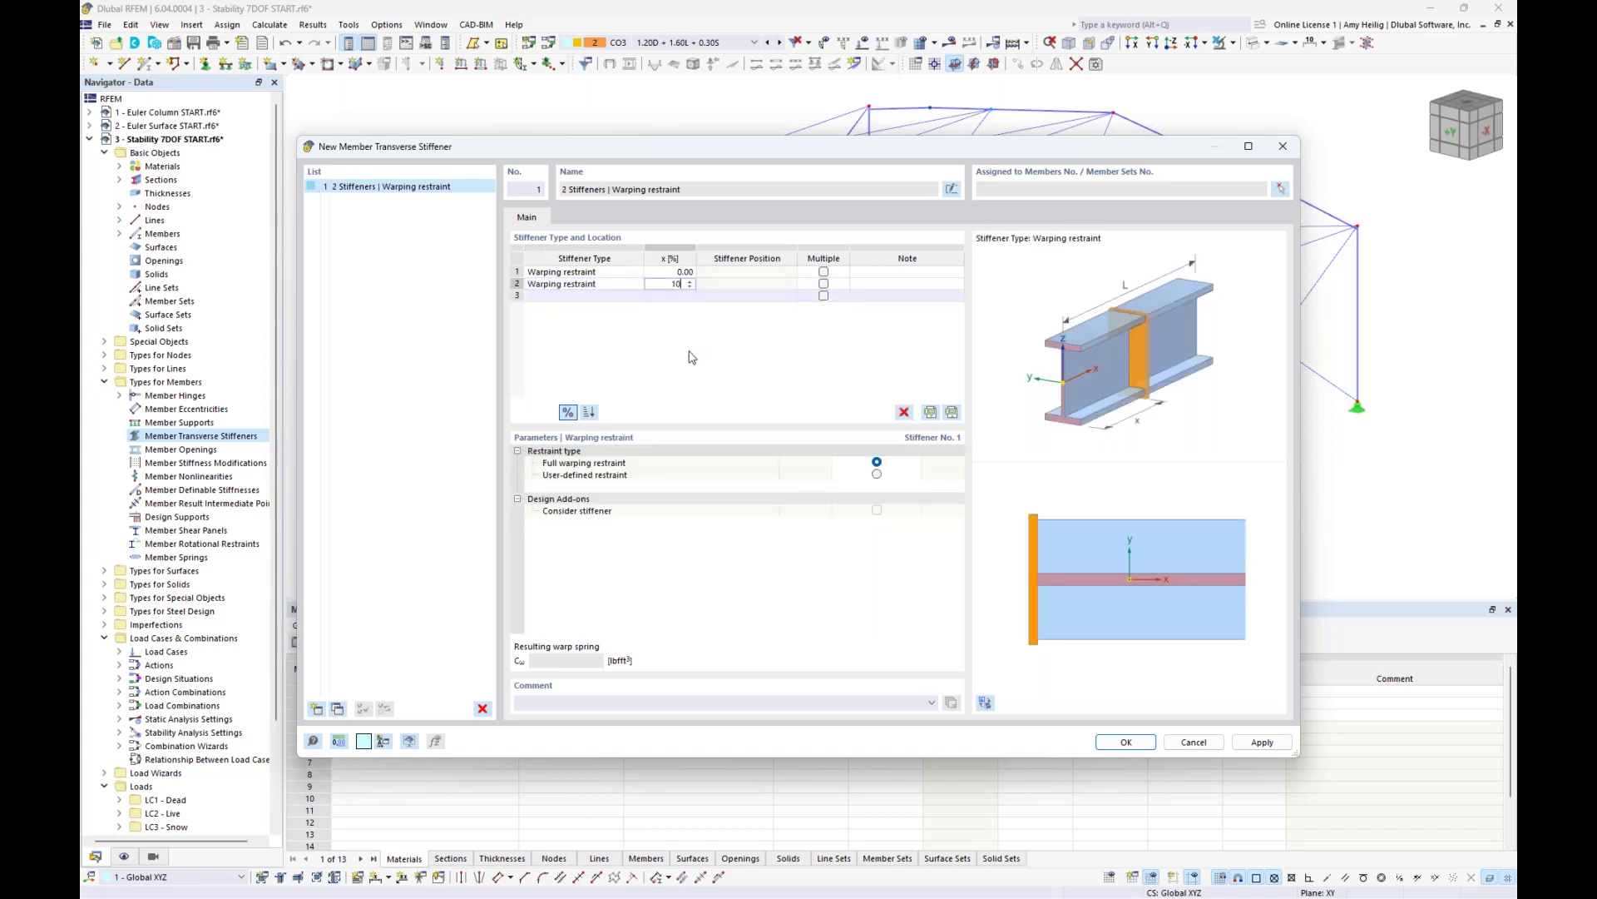
key(Return)
- Assign the warping restraint definition to rafter members 4, 5, 11, 12, 18, 19, 32 and 33 and save it
click(1280, 188)
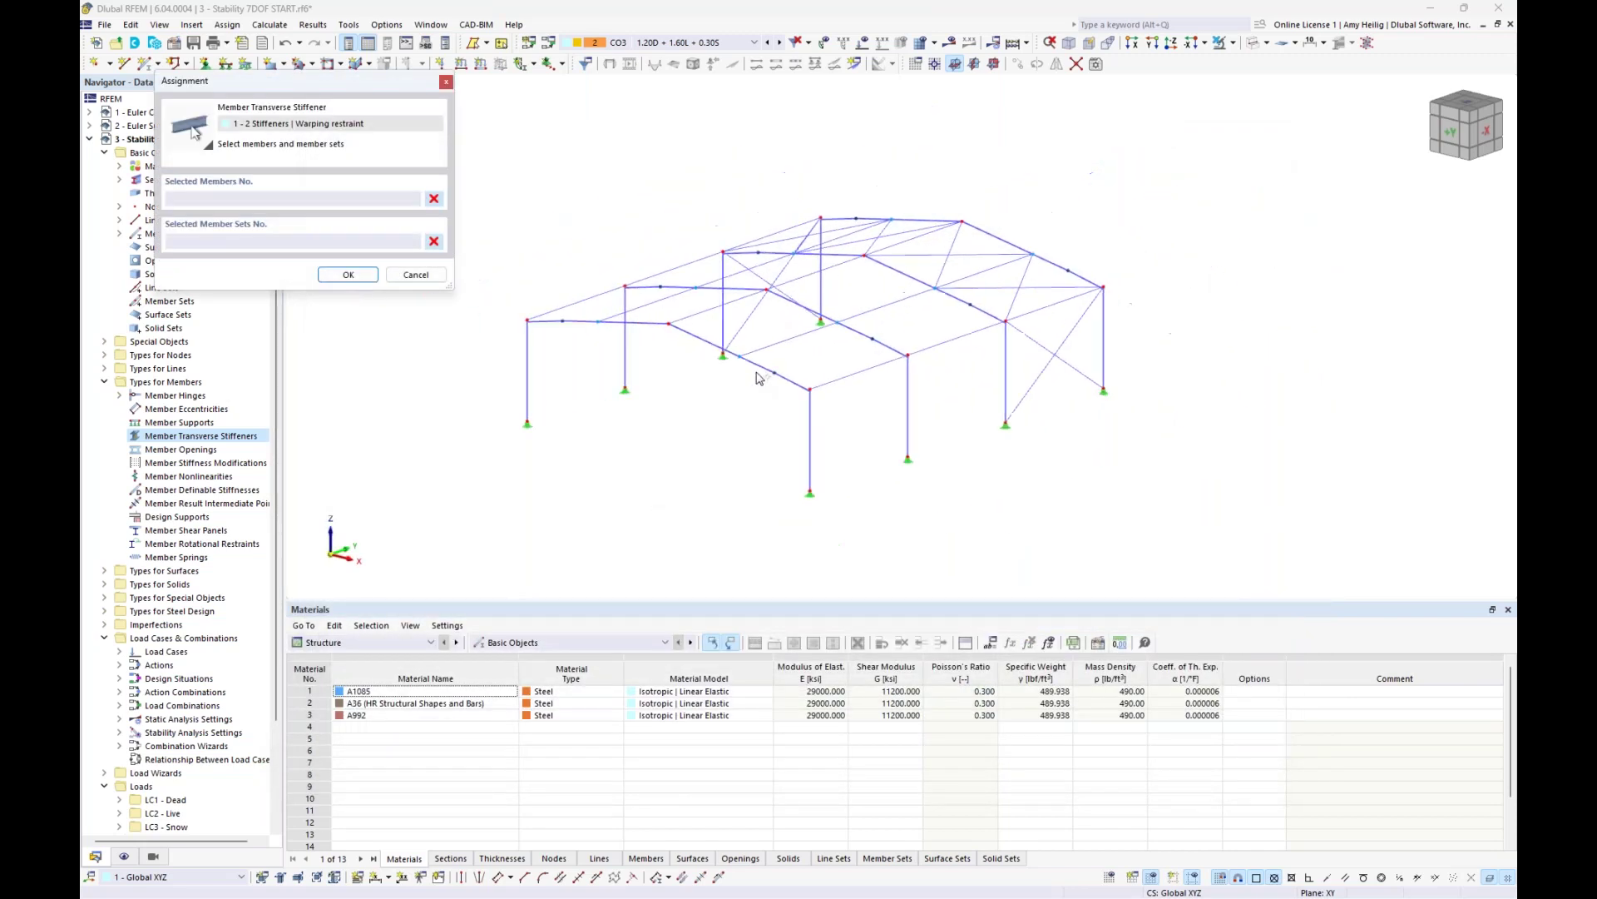
drag(799, 506, 751, 230)
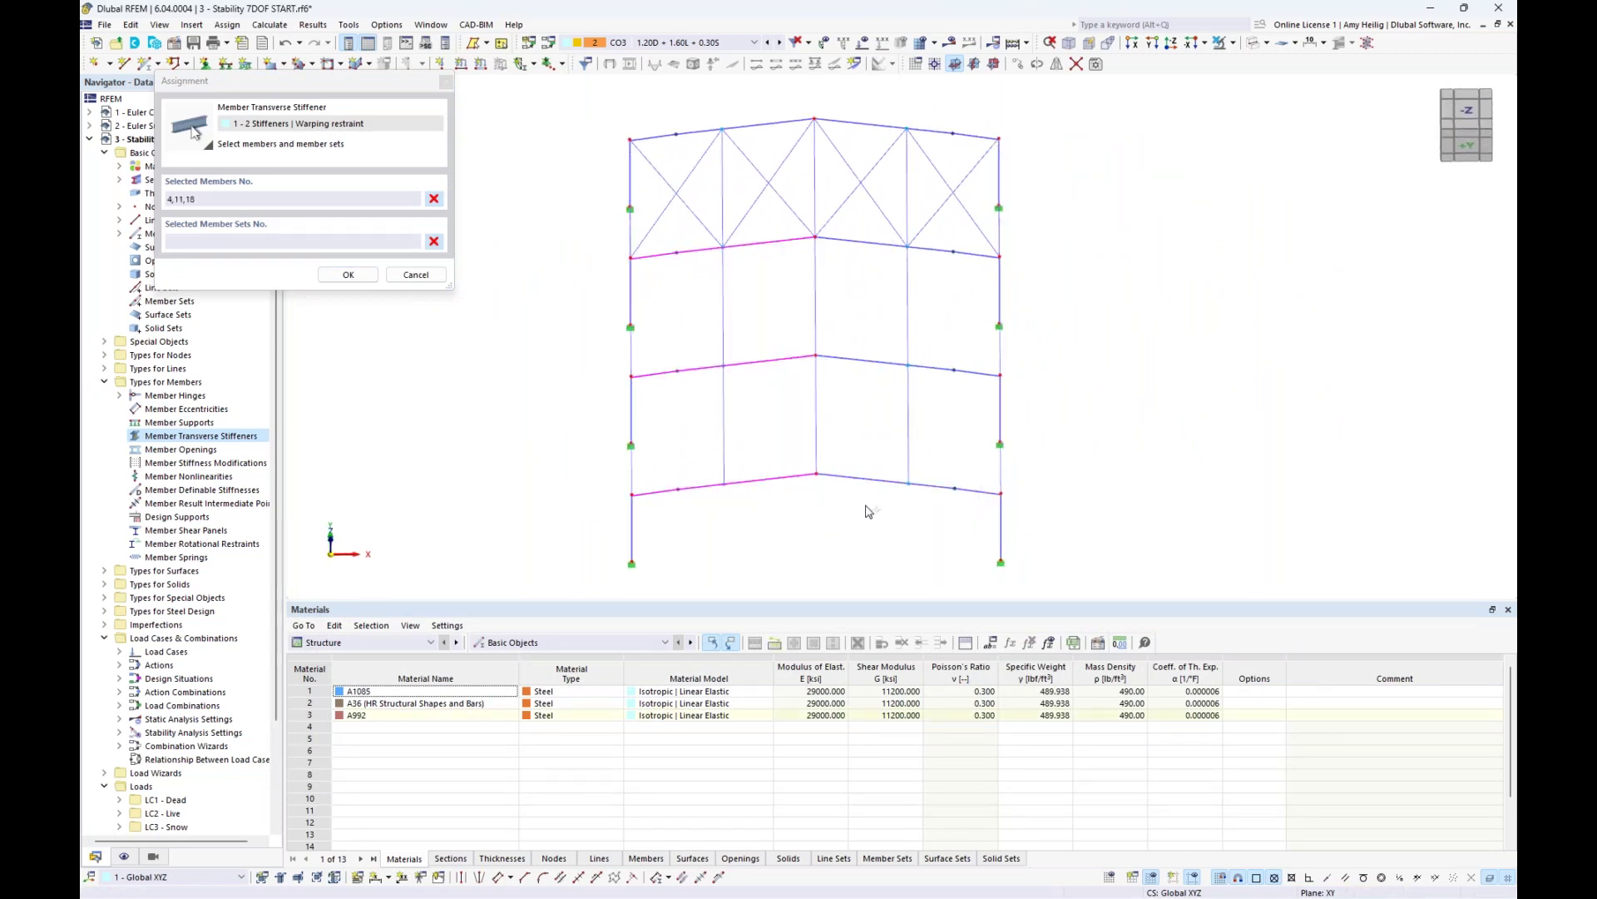
drag(878, 514, 841, 237)
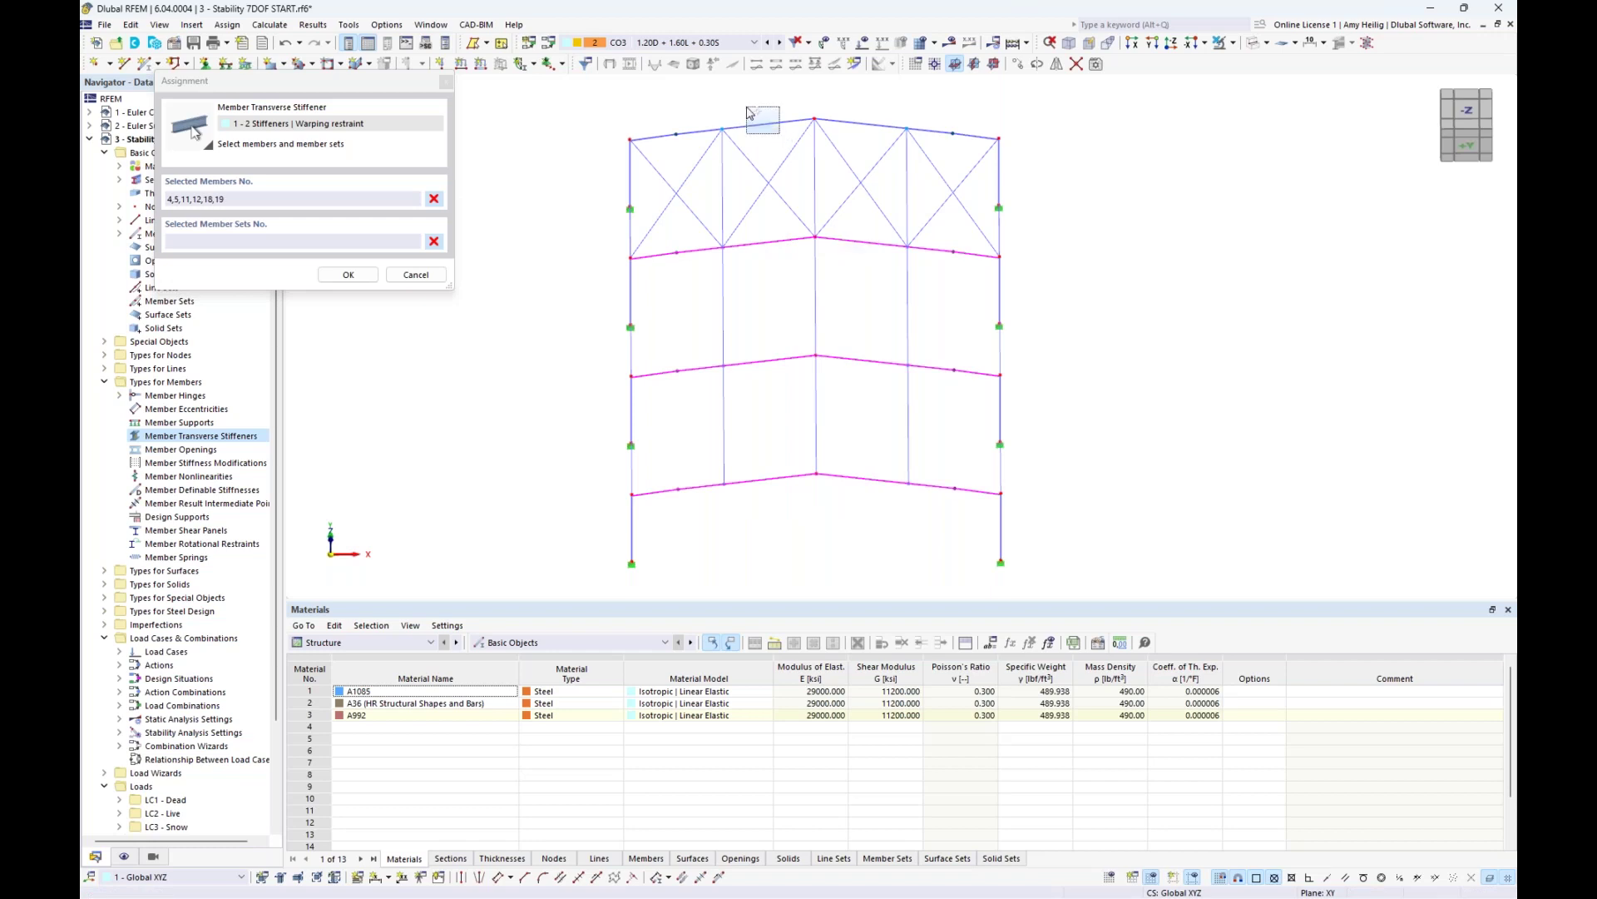
click(857, 123)
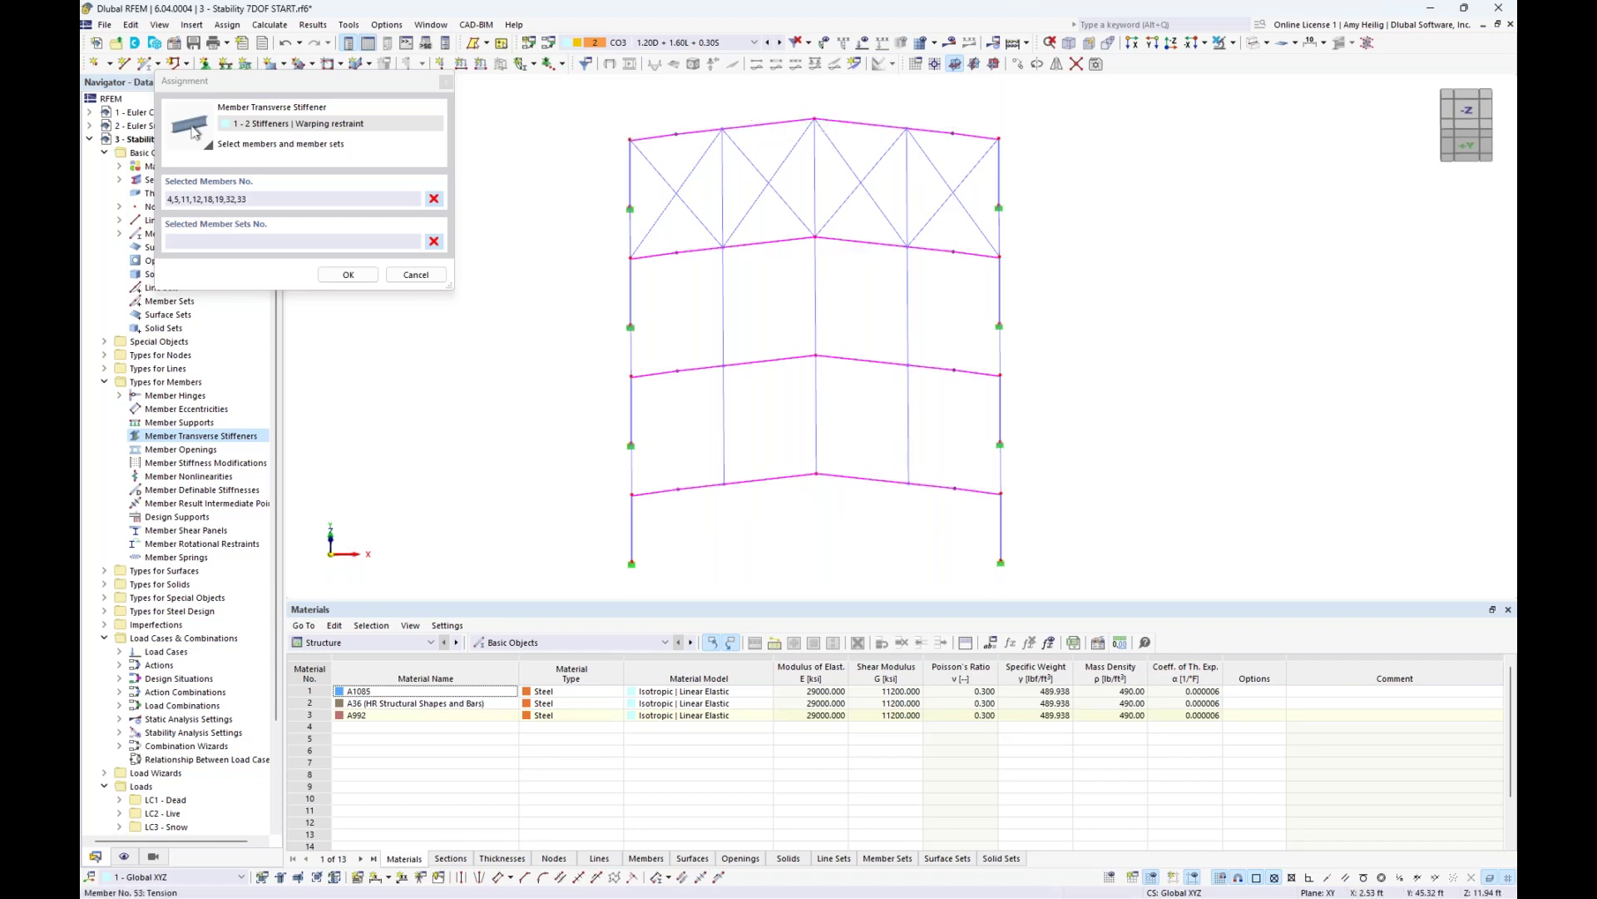
click(348, 280)
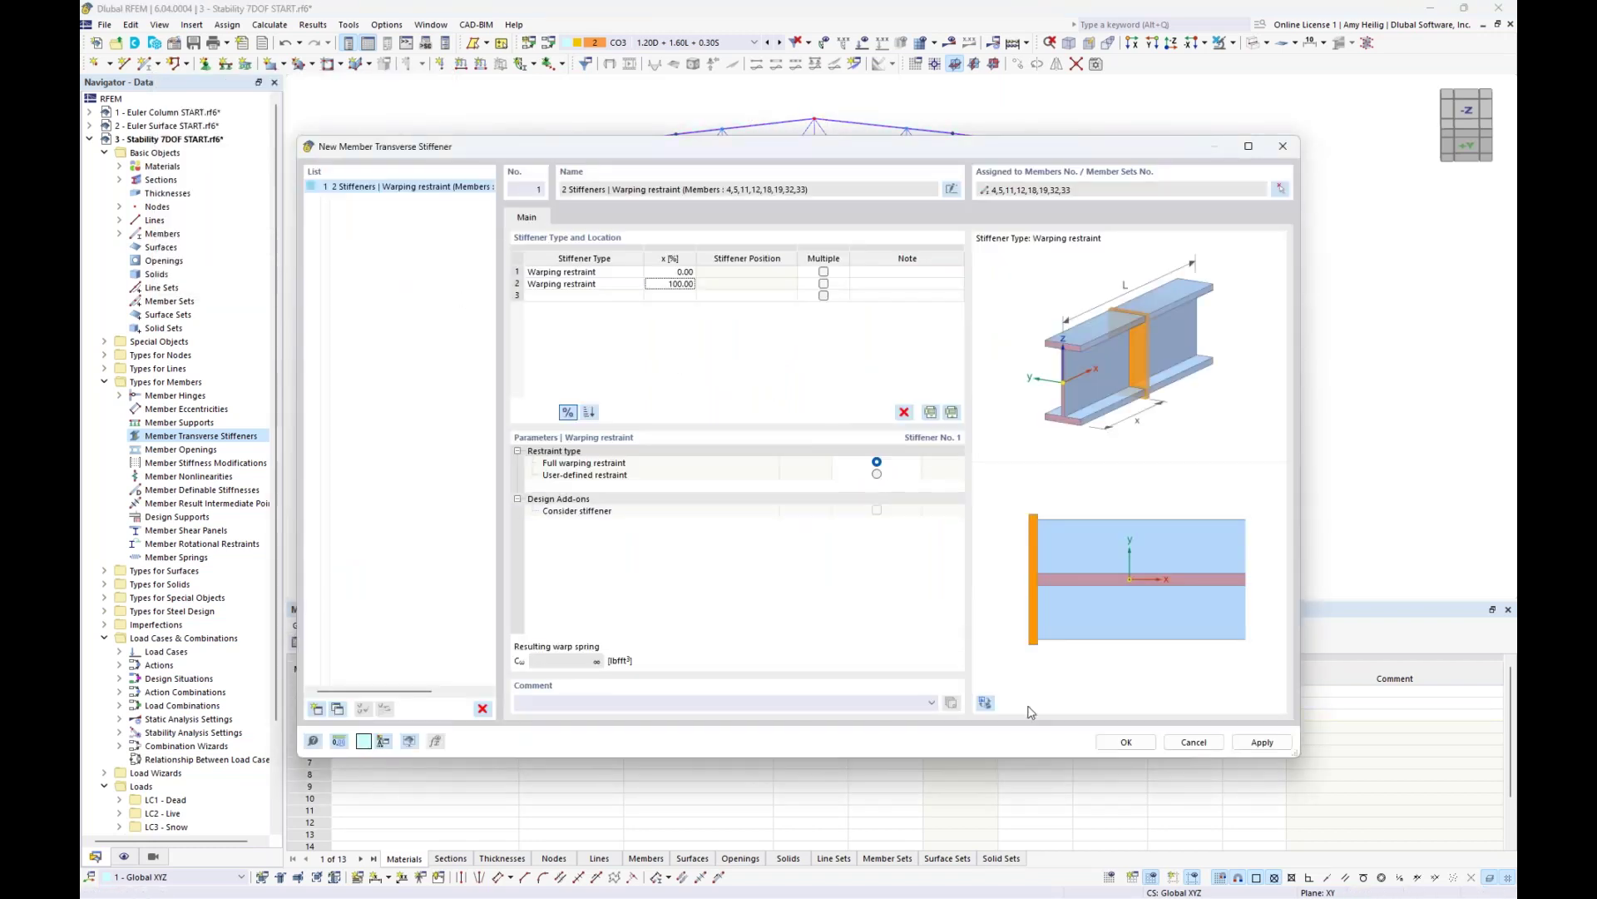
click(1127, 742)
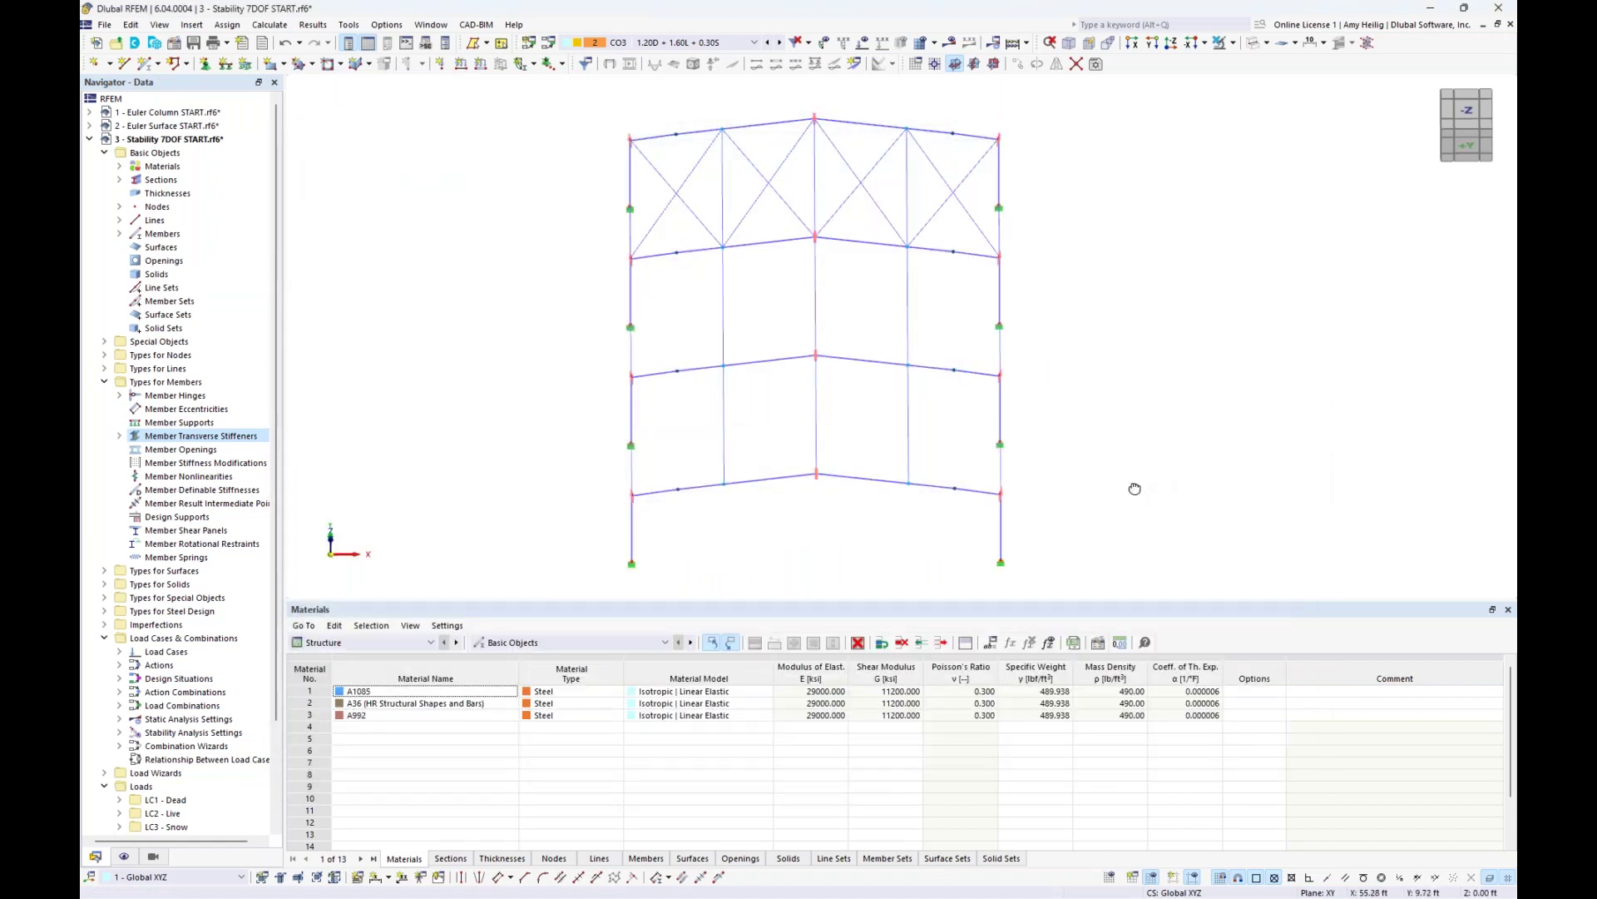
- Calculate all load cases, load combinations and the steel design of the frame with the warping restraints
ctrl+middle_drag(1140, 495, 1009, 419)
scroll(649, 337, up, 3)
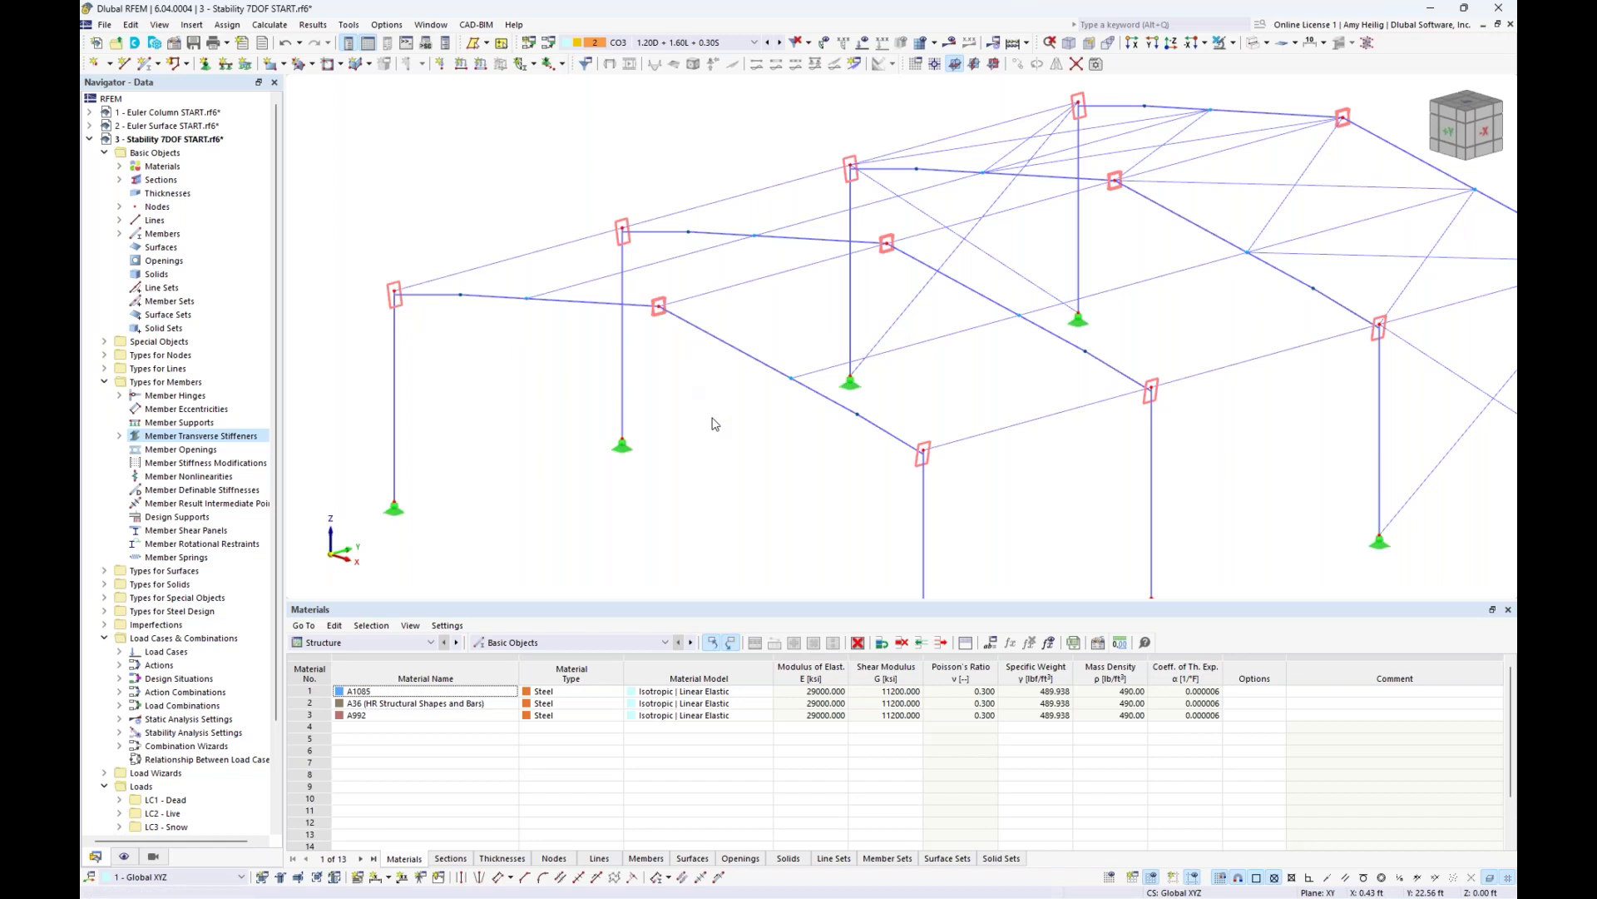
click(270, 24)
click(290, 43)
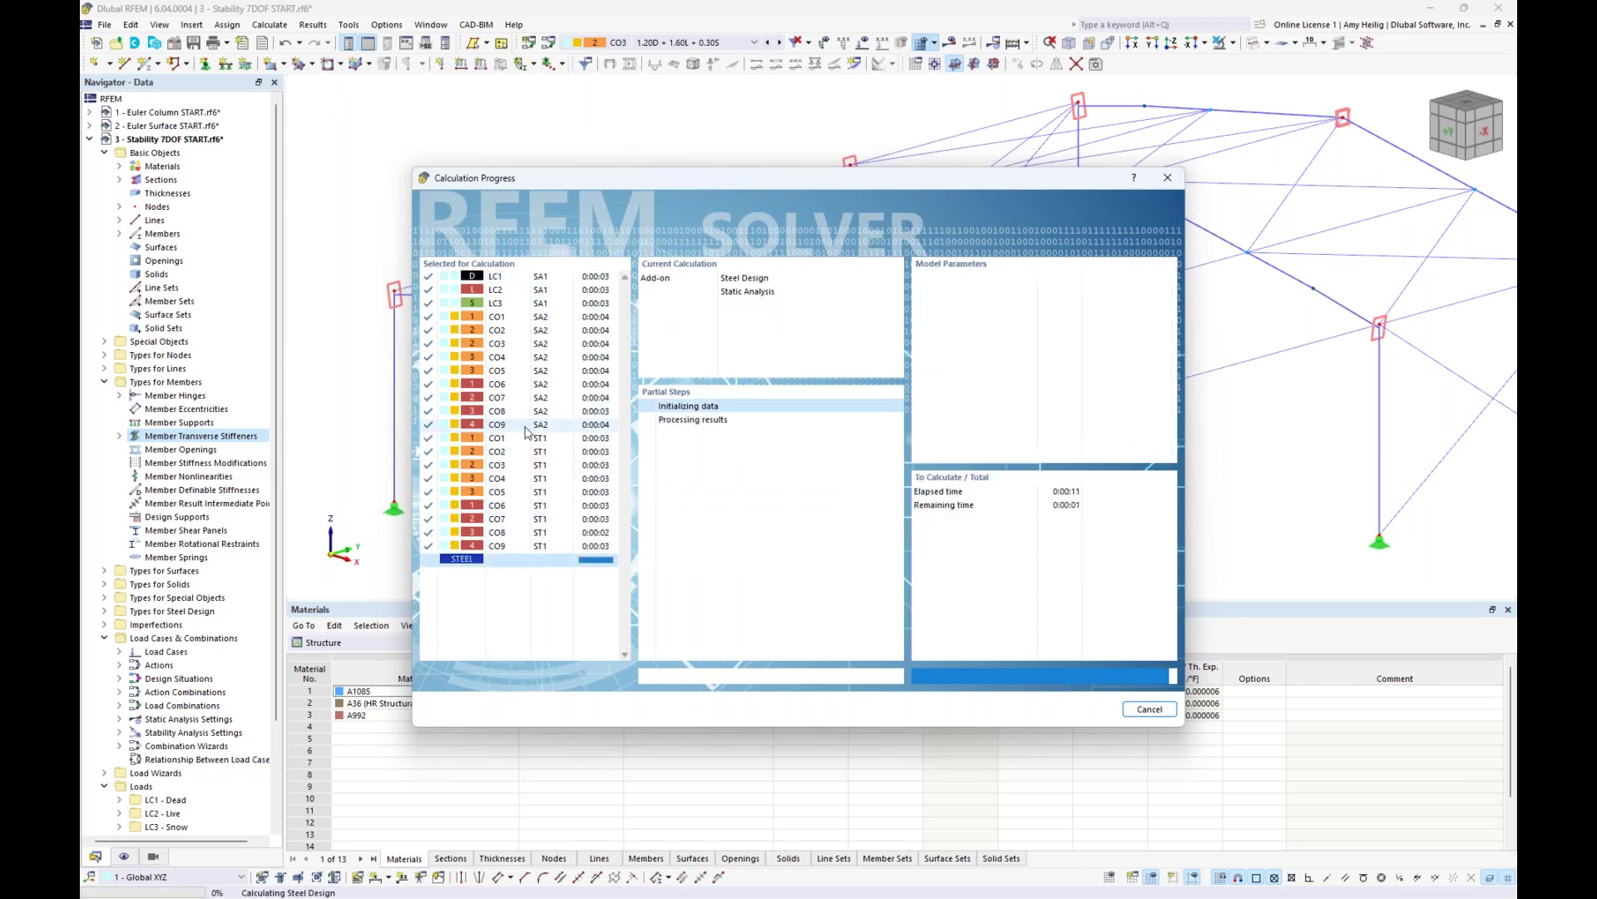
scroll(620, 420, down, 3)
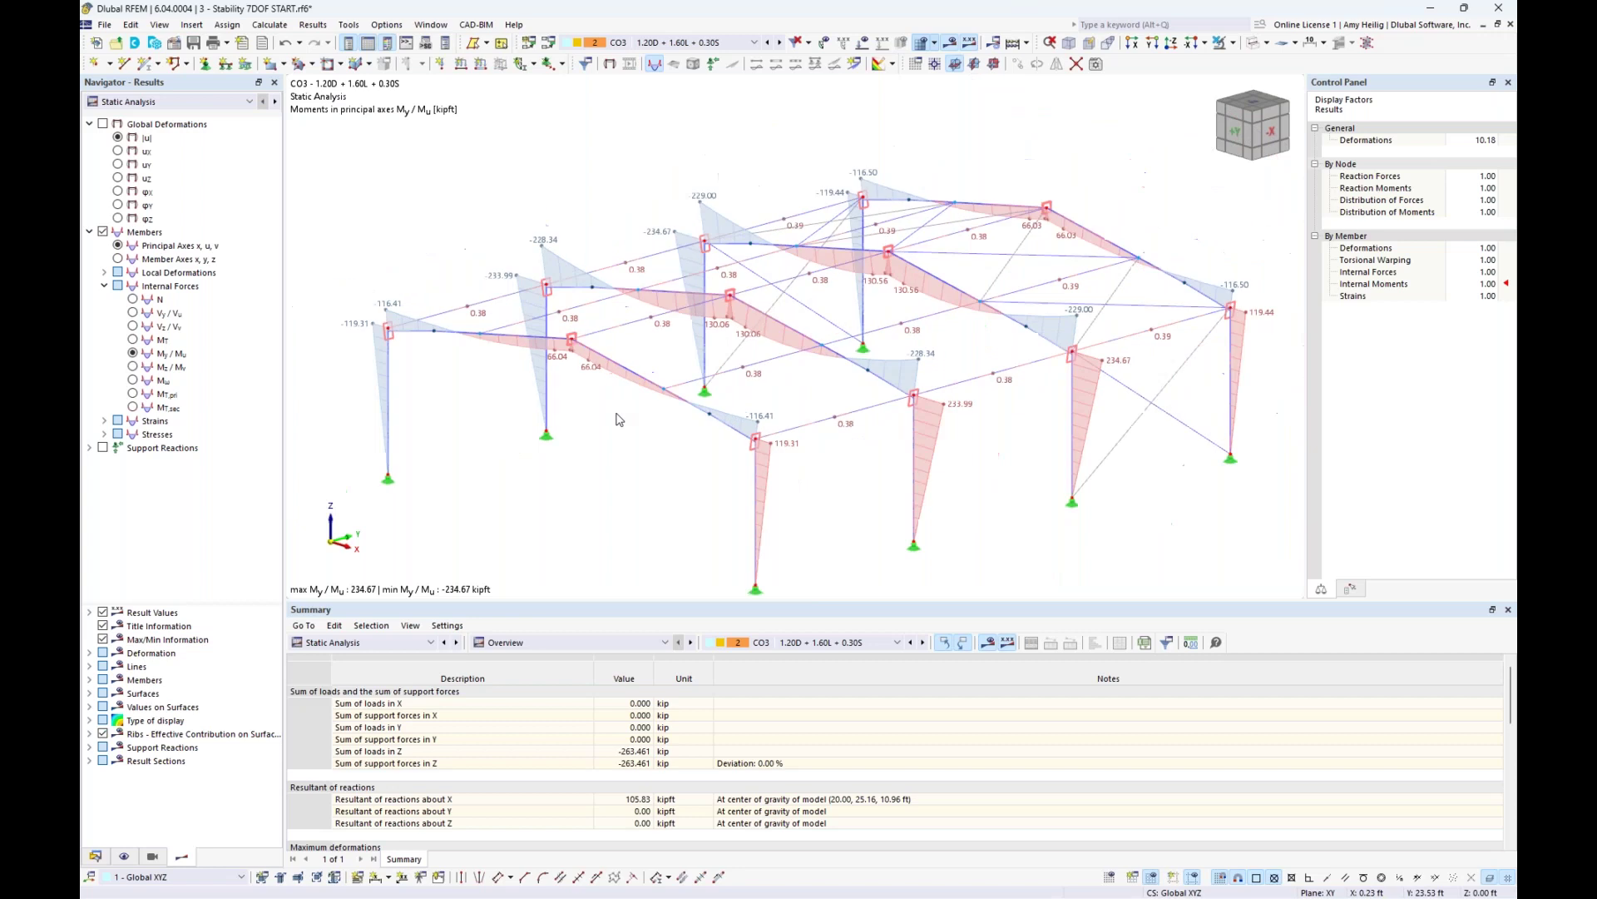
middle_drag(648, 454, 637, 428)
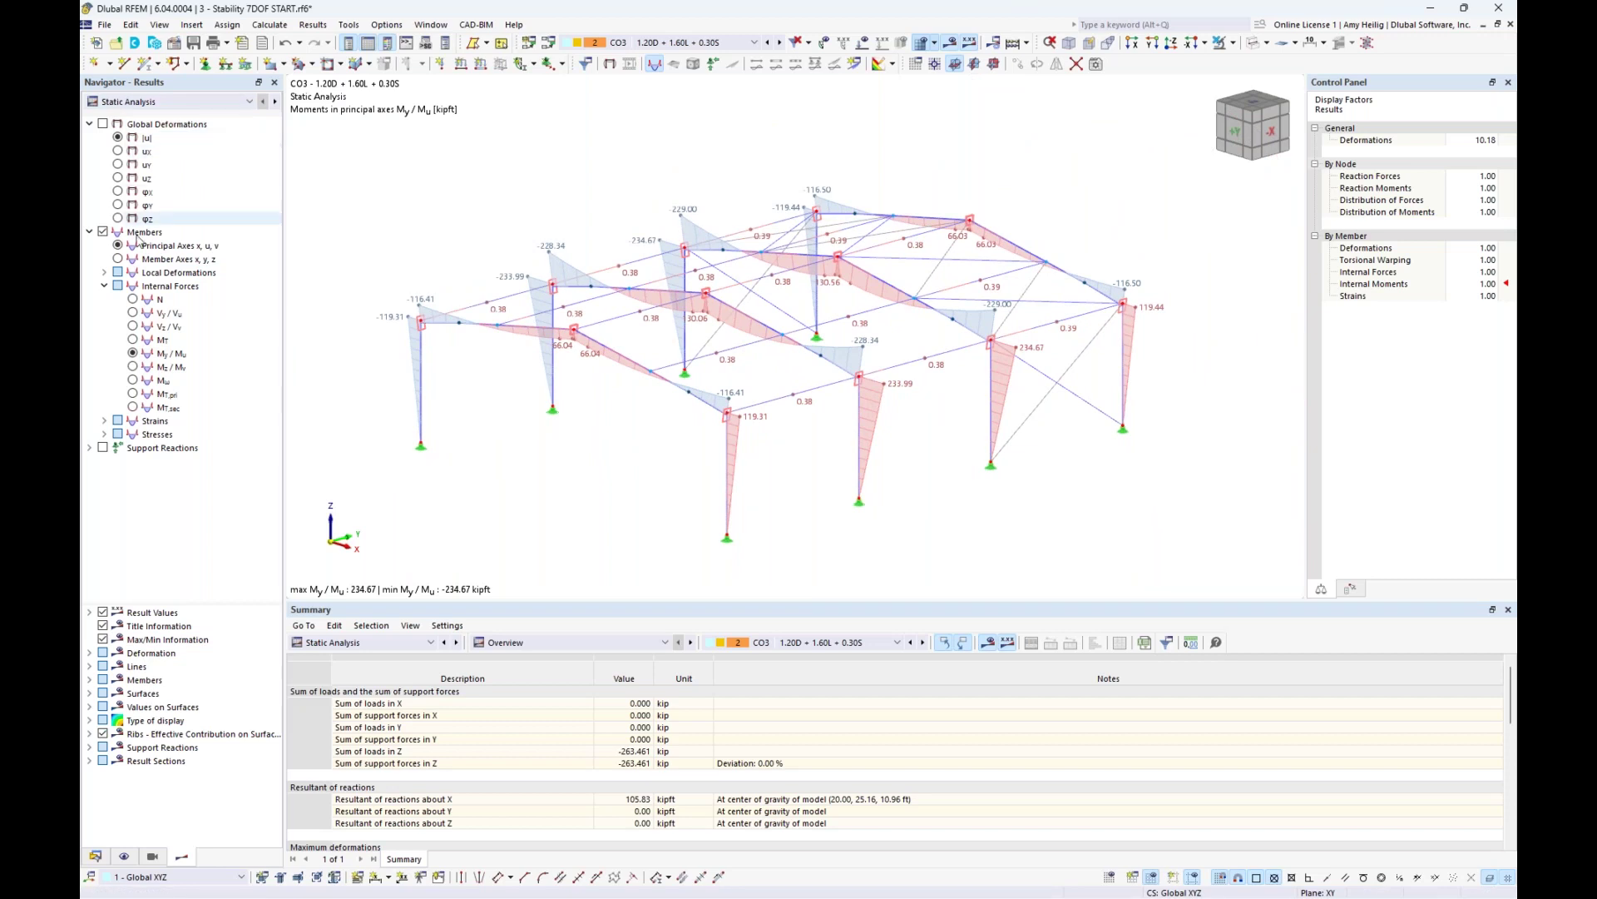
- Compare the members' axial forces N, warping moments Mω, and primary and secondary torsional moments MT,pri and MT,sec for CO3
click(133, 300)
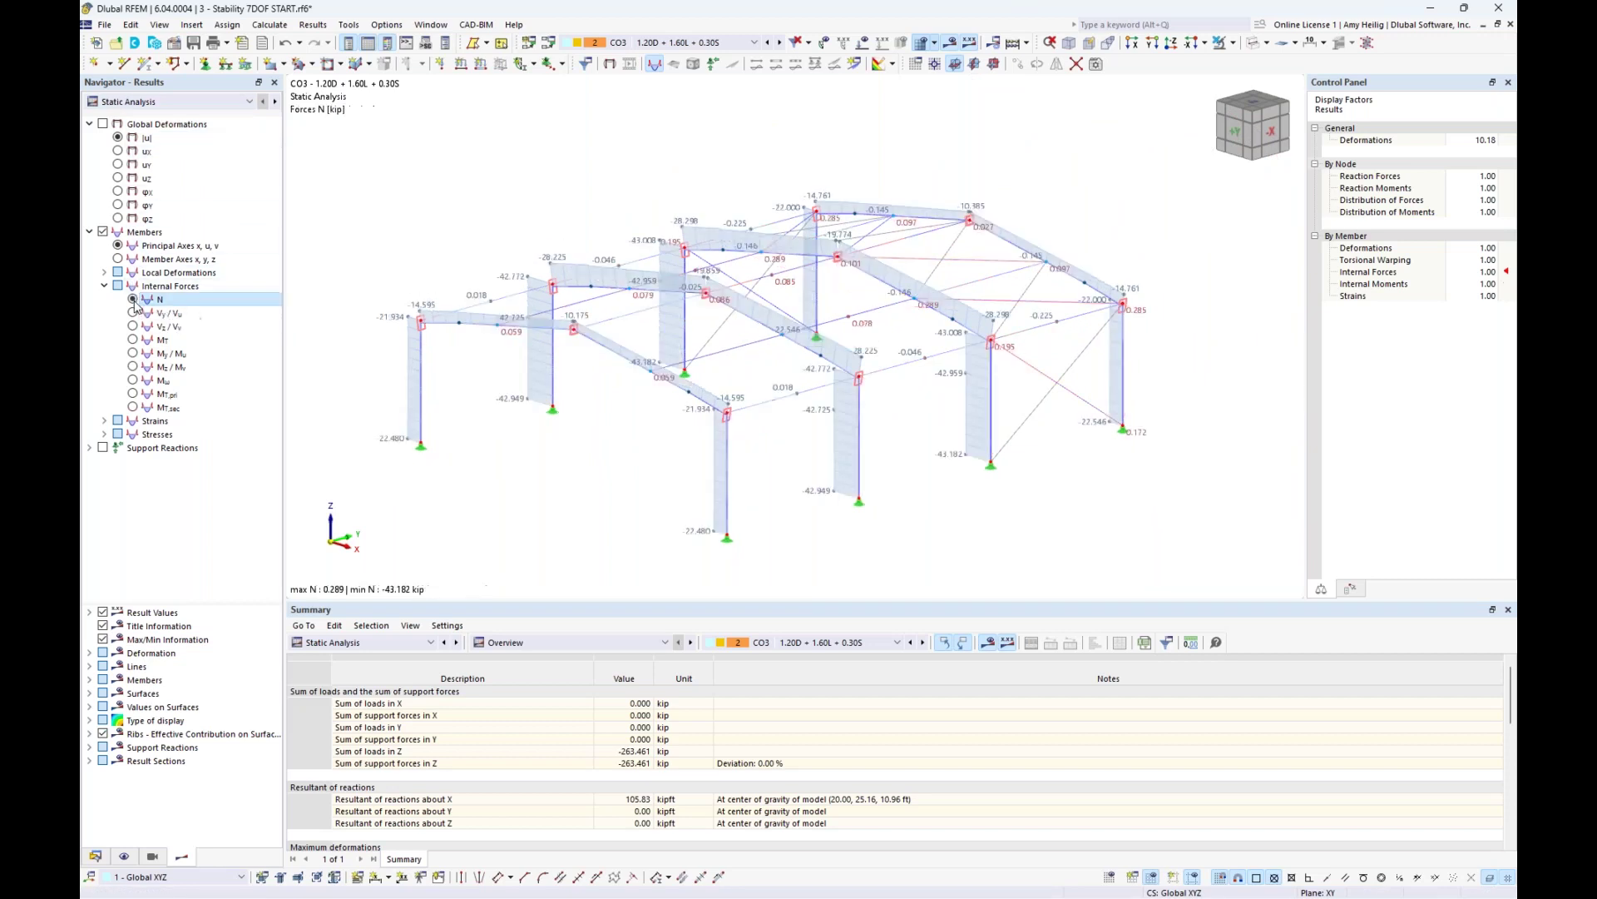
click(133, 382)
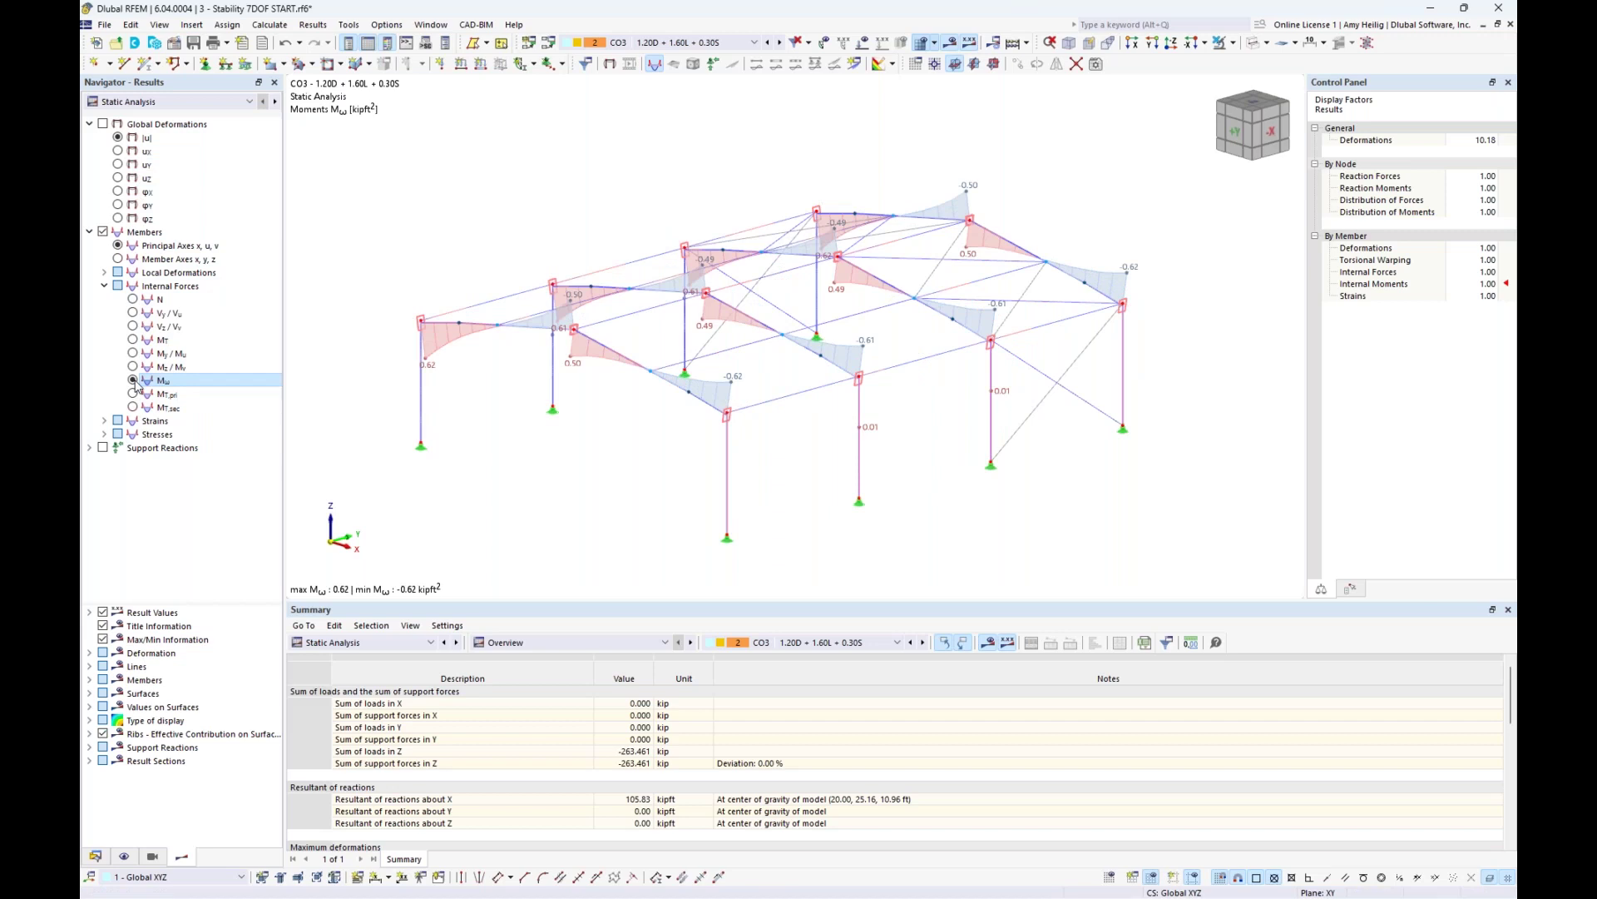
ctrl+middle_drag(657, 449, 679, 481)
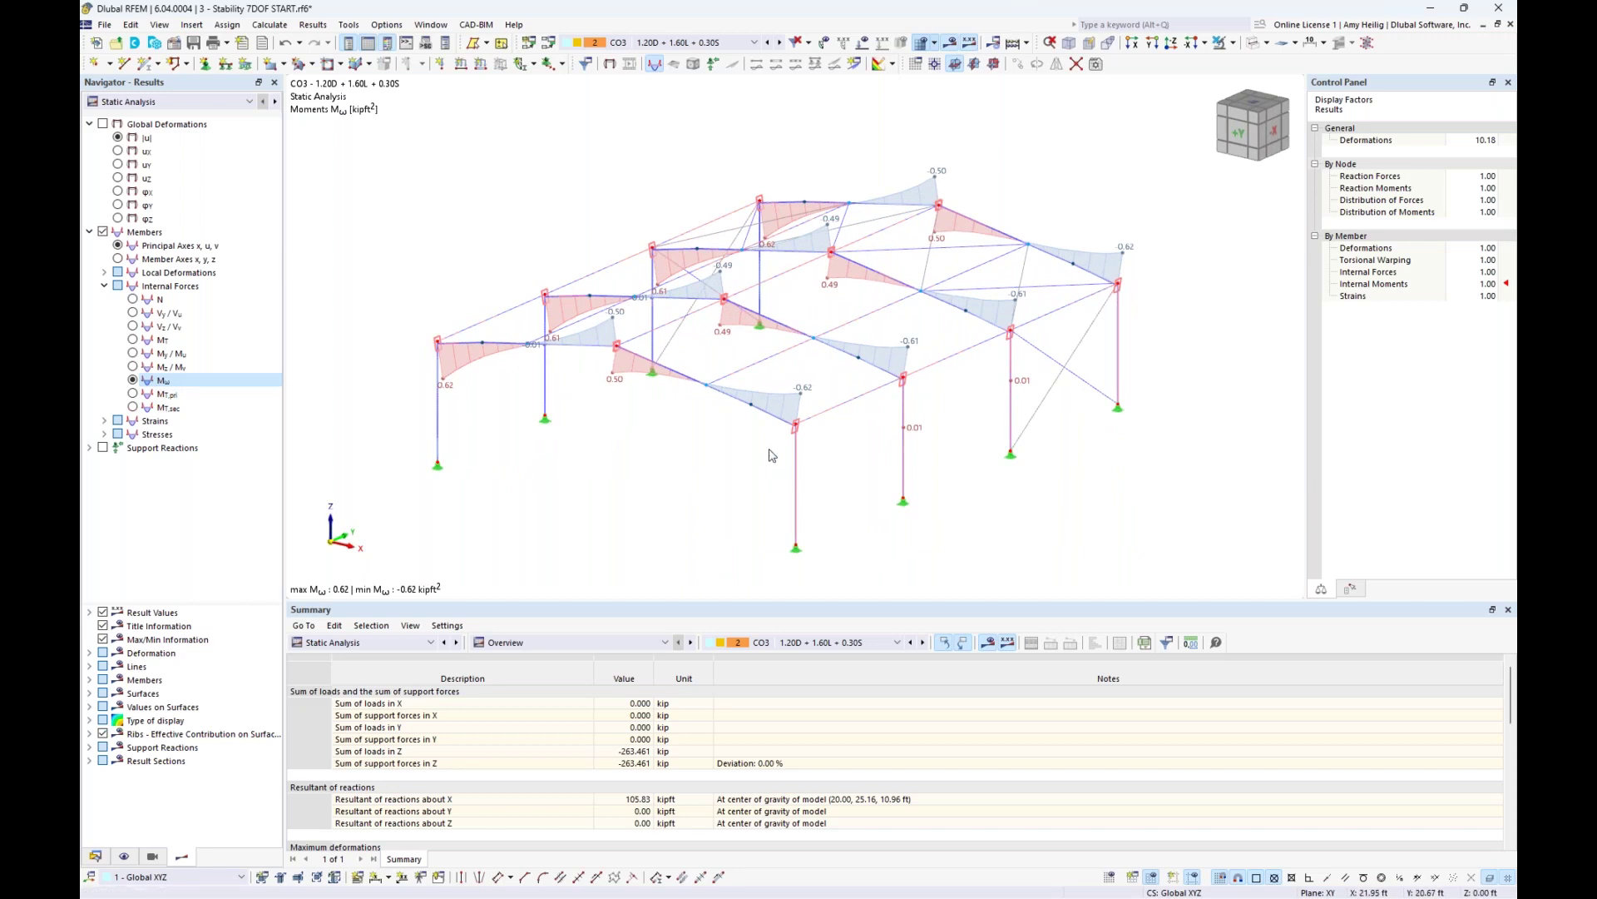
click(133, 394)
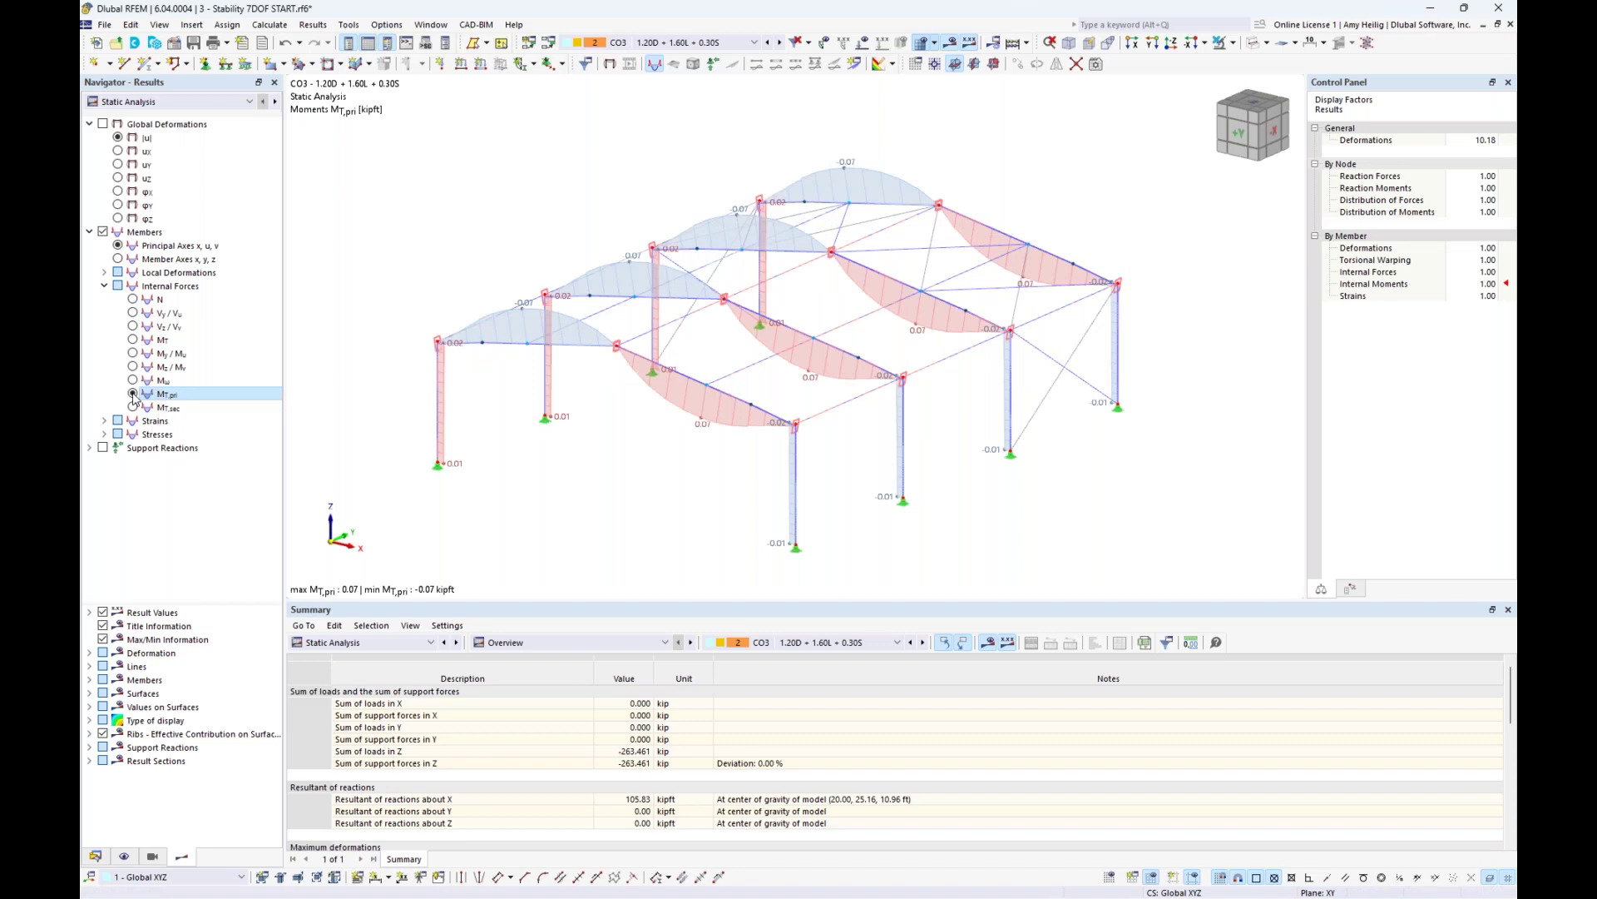
click(133, 407)
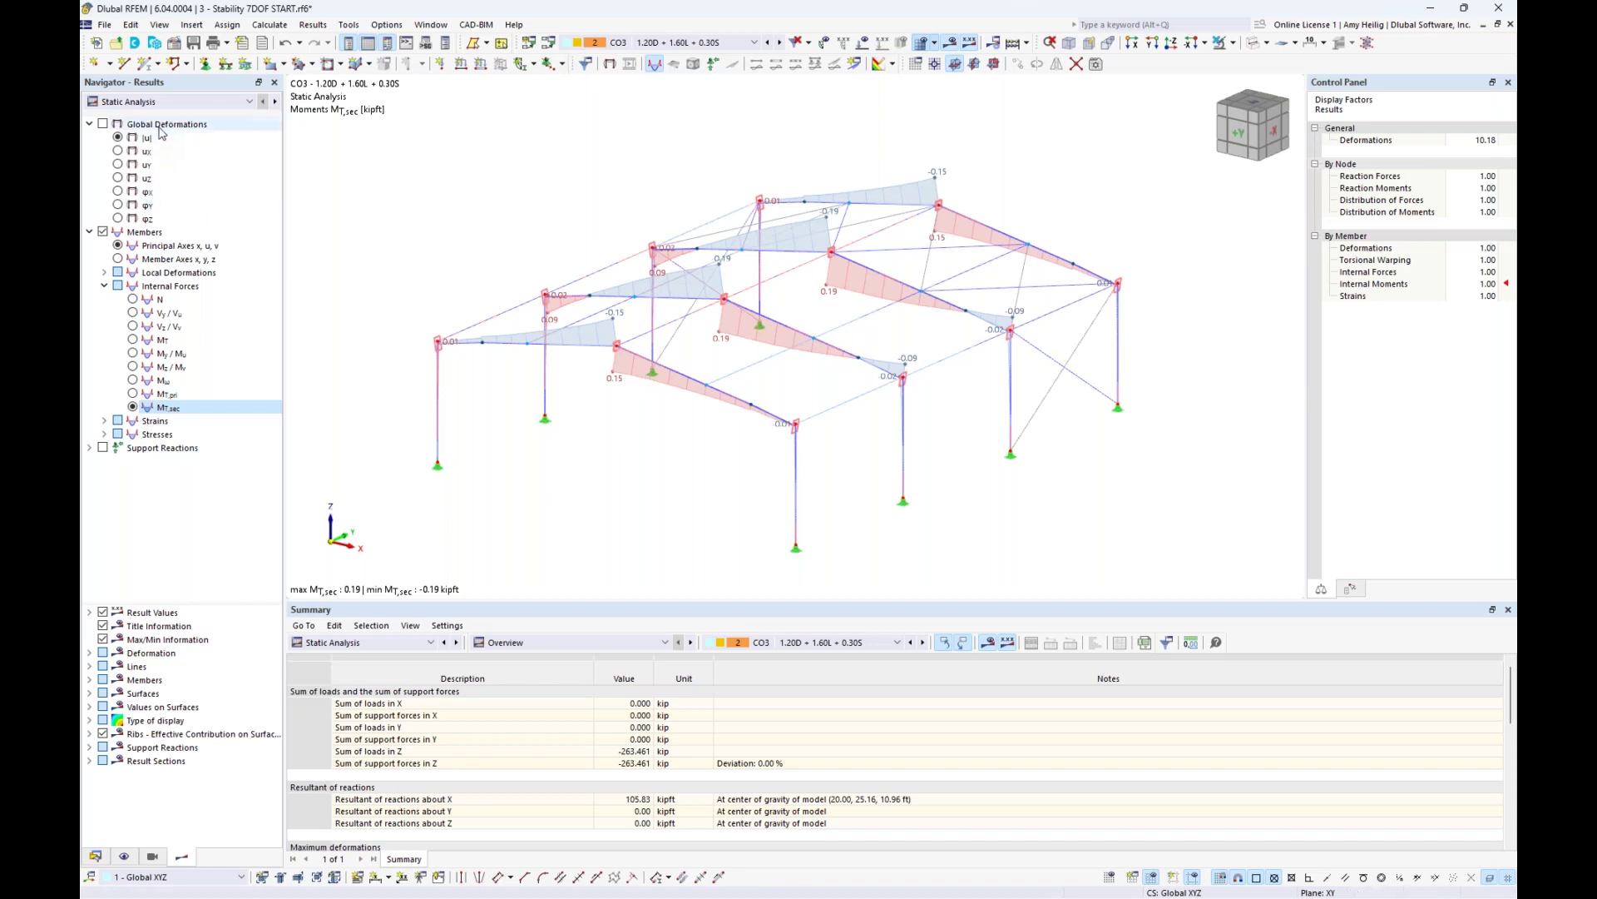
- Show the stability analysis results for CO3, enlarge the critical load factors table and select mode 1
click(176, 105)
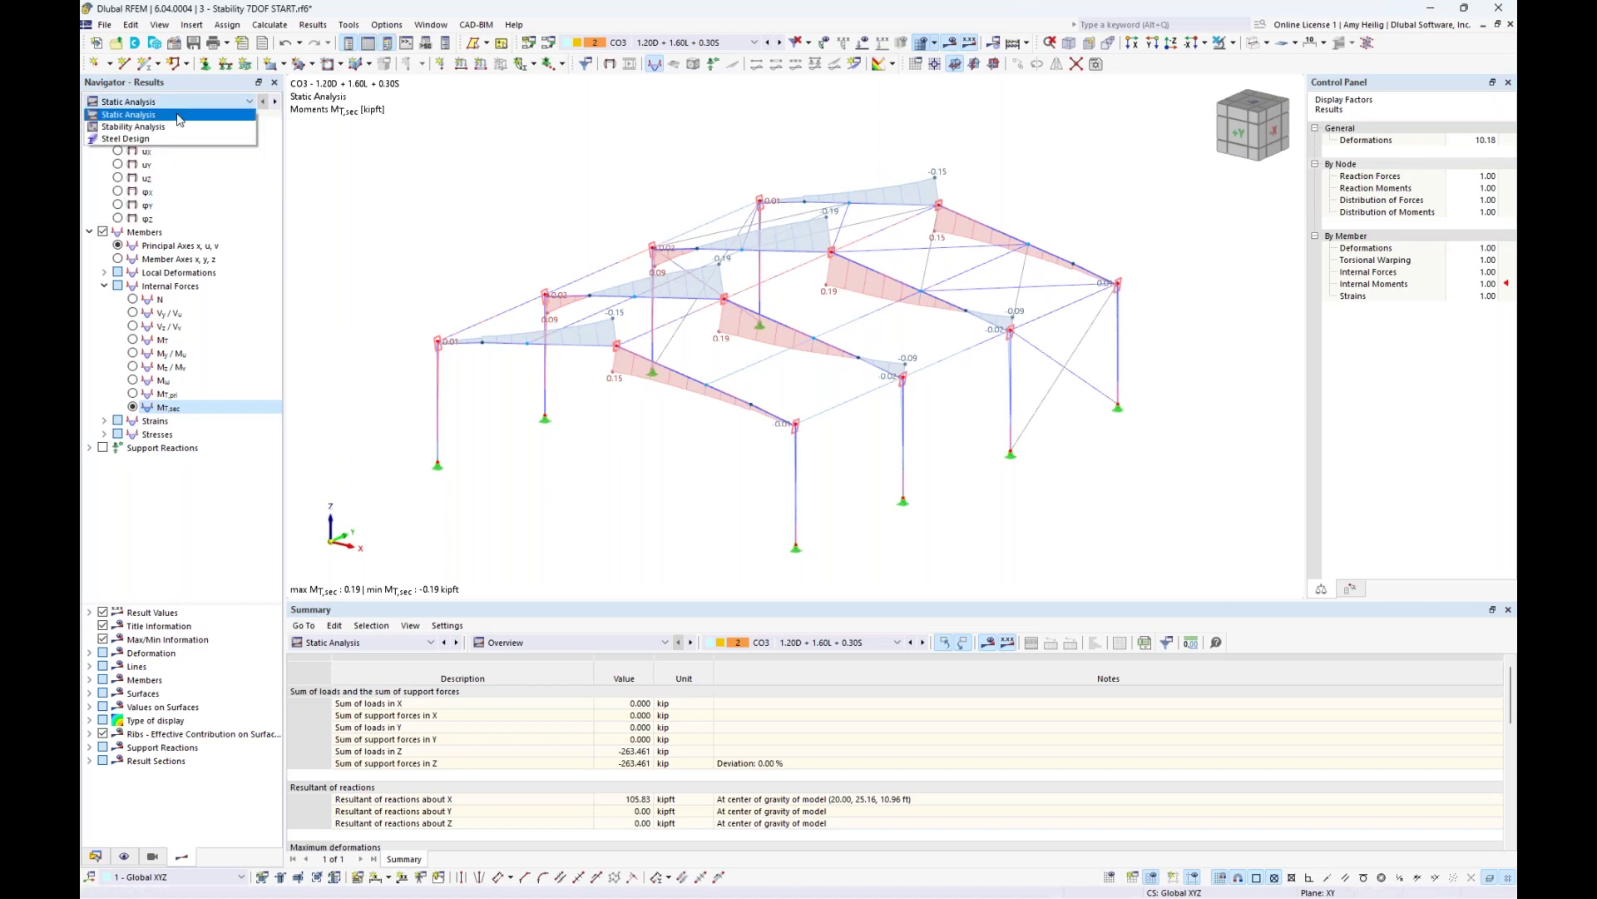
click(175, 127)
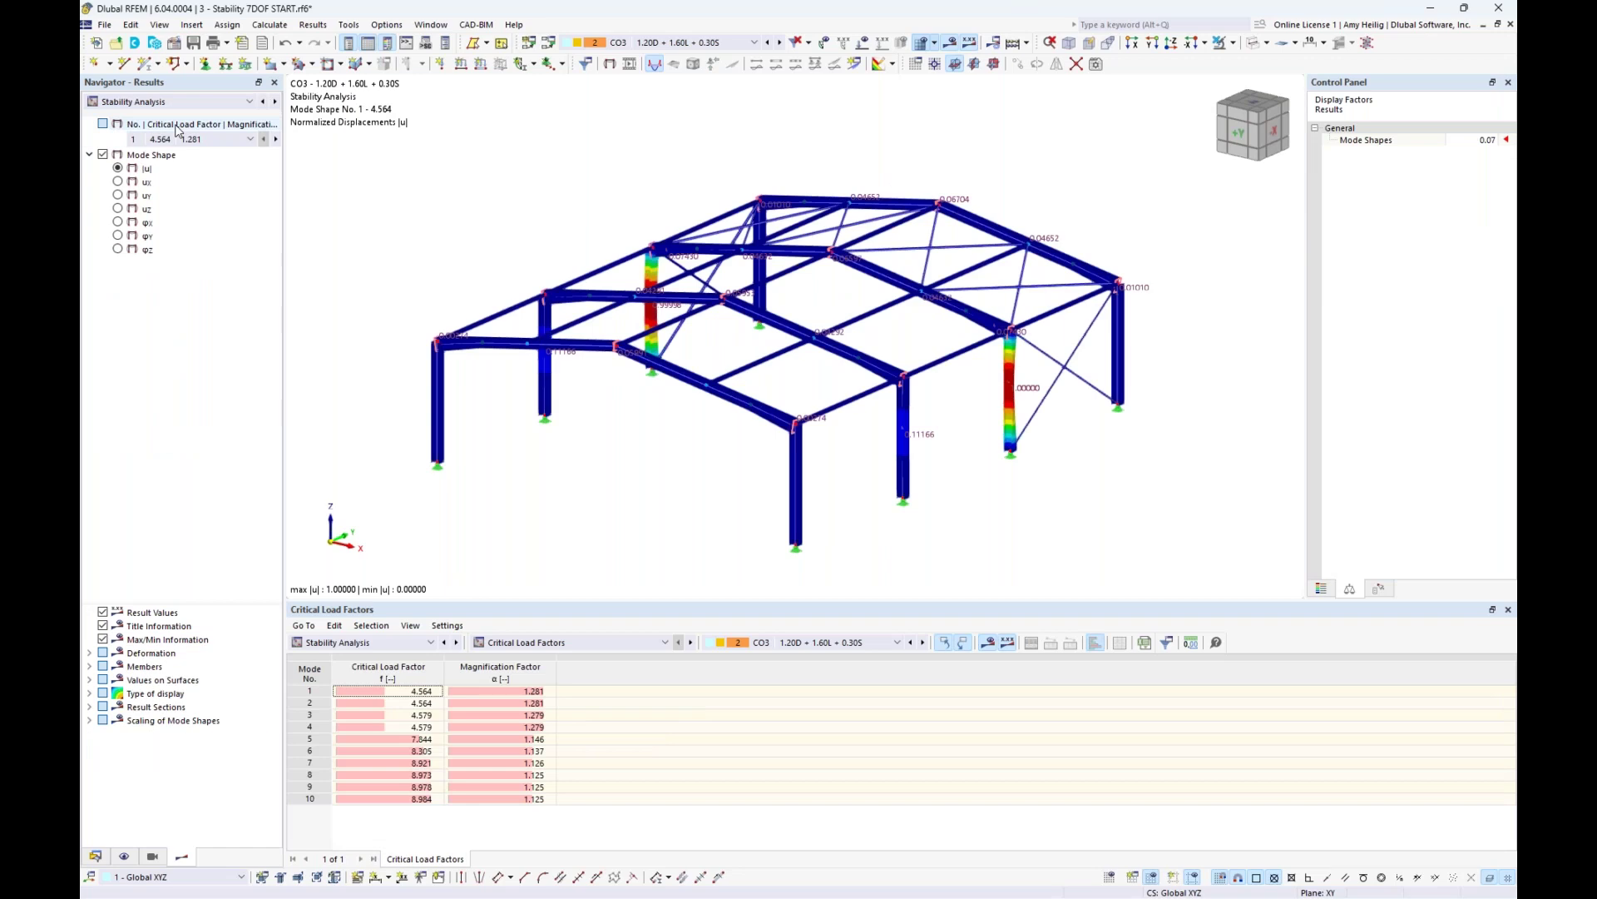
middle_drag(685, 489, 728, 489)
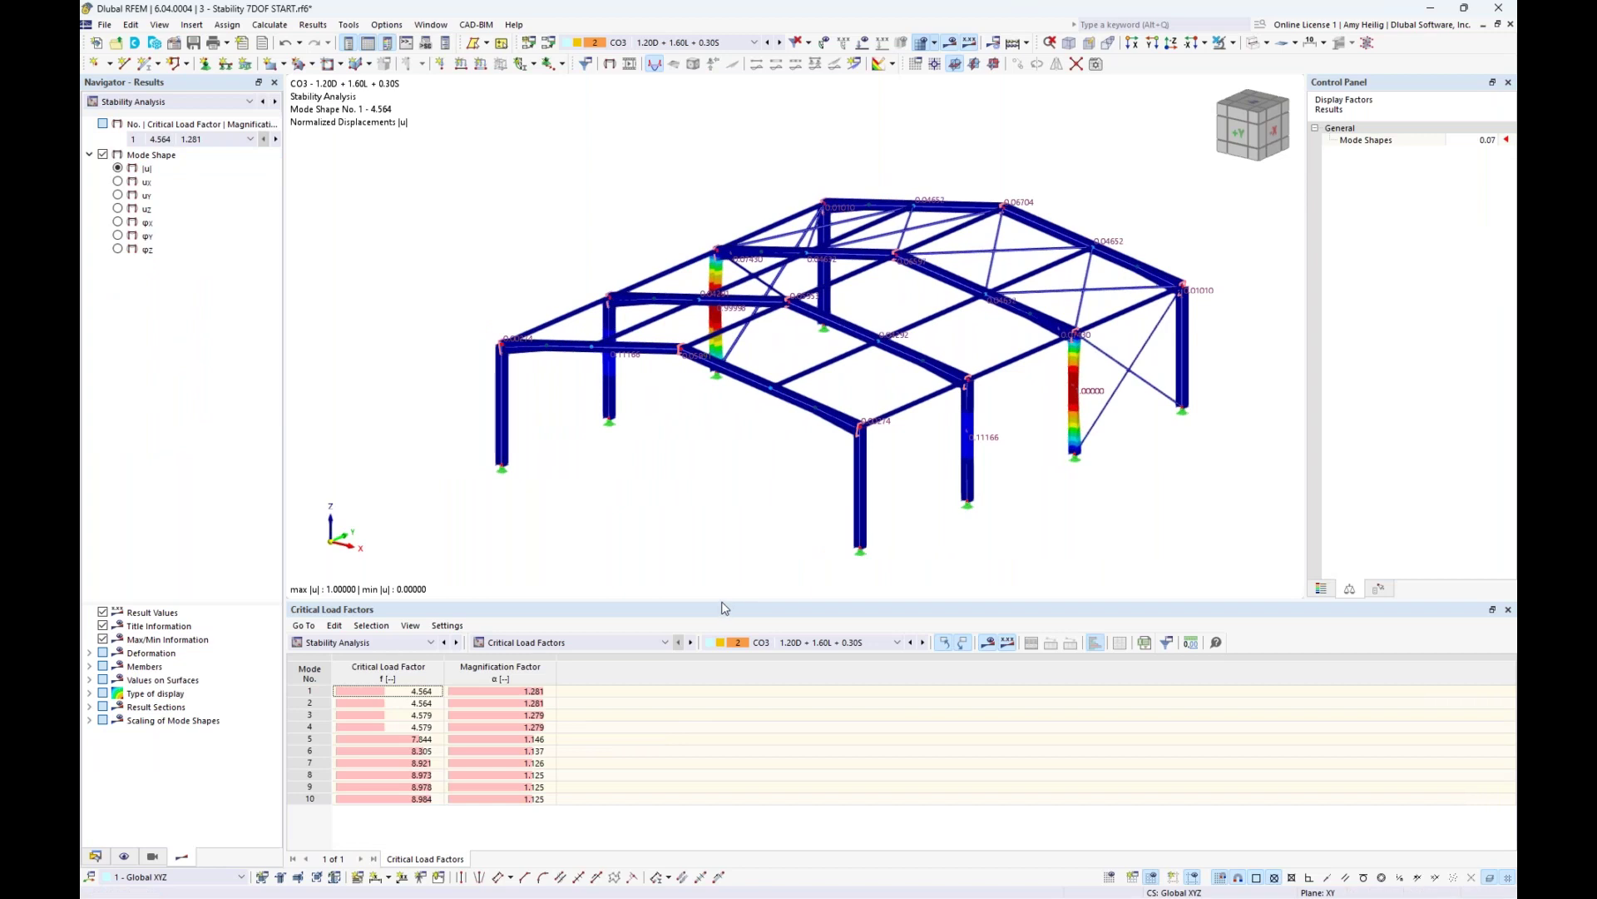
drag(725, 608, 717, 573)
click(429, 660)
click(427, 660)
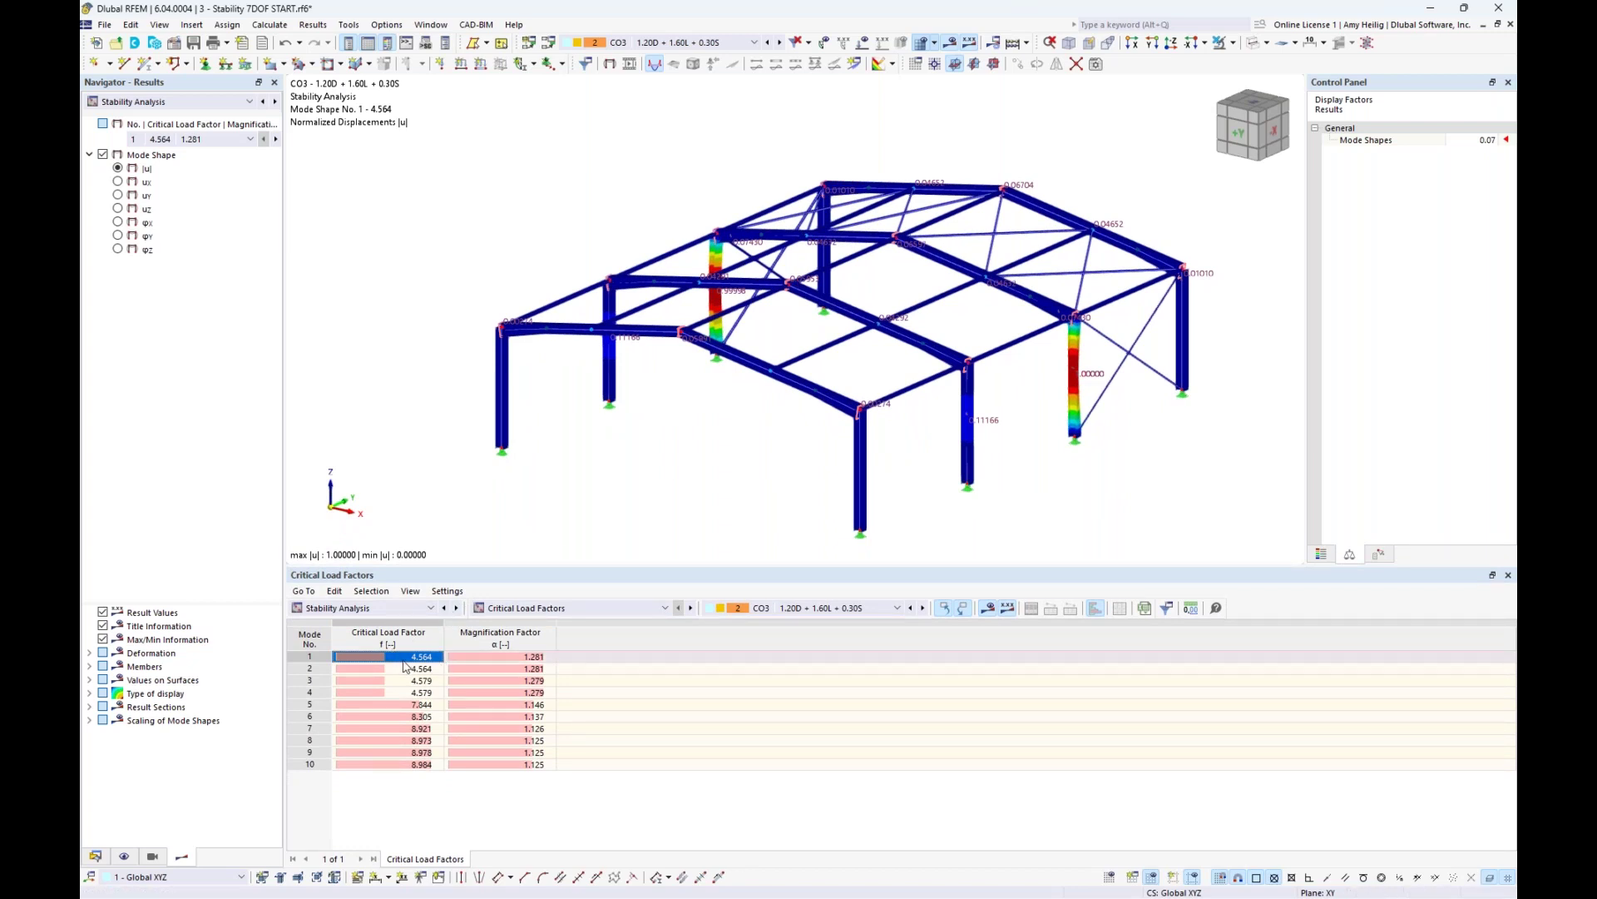
- Set the mode shapes display factor to 0.20 and examine the column buckling in mode 1
ctrl+middle_drag(641, 421, 1038, 410)
scroll(791, 458, up, 4)
scroll(787, 462, up, 2)
click(1471, 140)
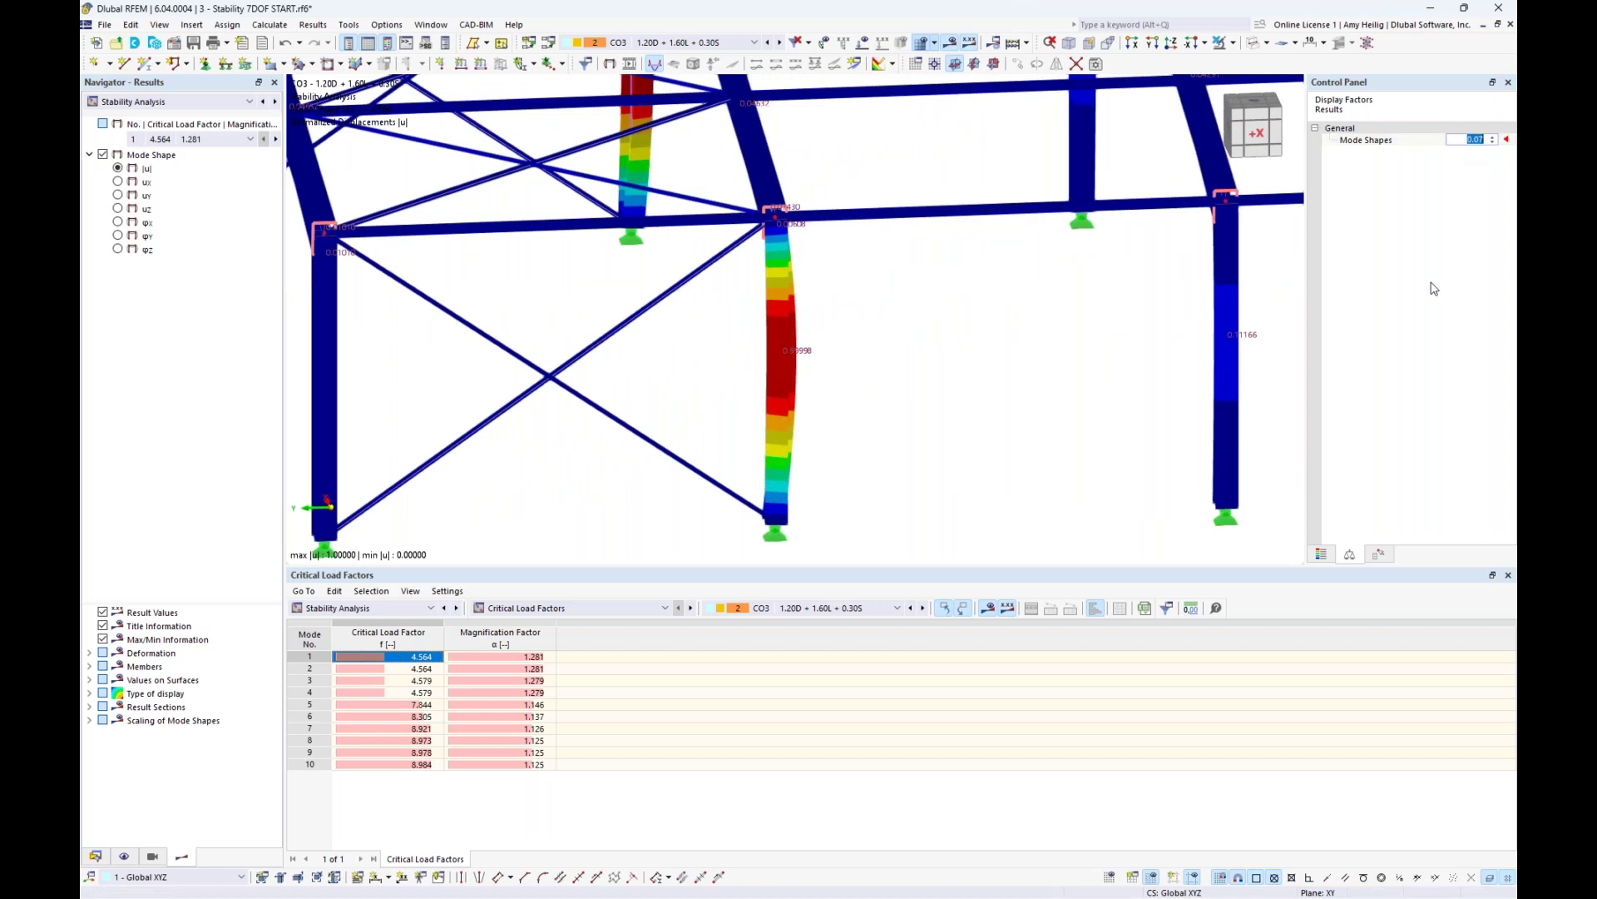
text(0.2)
key(Return)
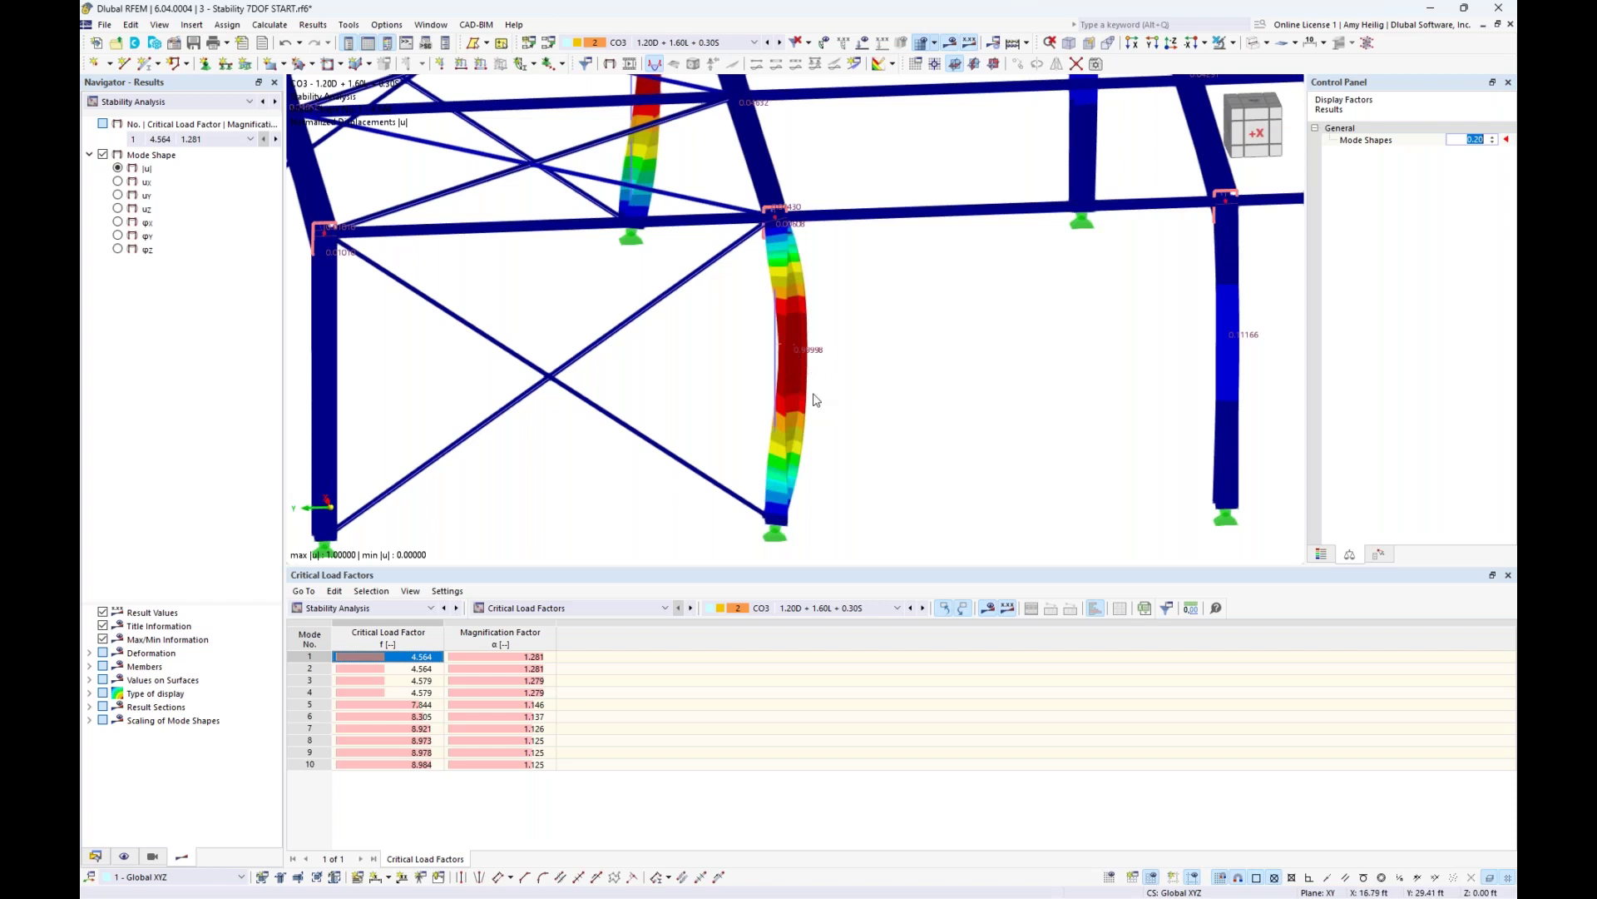
scroll(866, 408, down, 5)
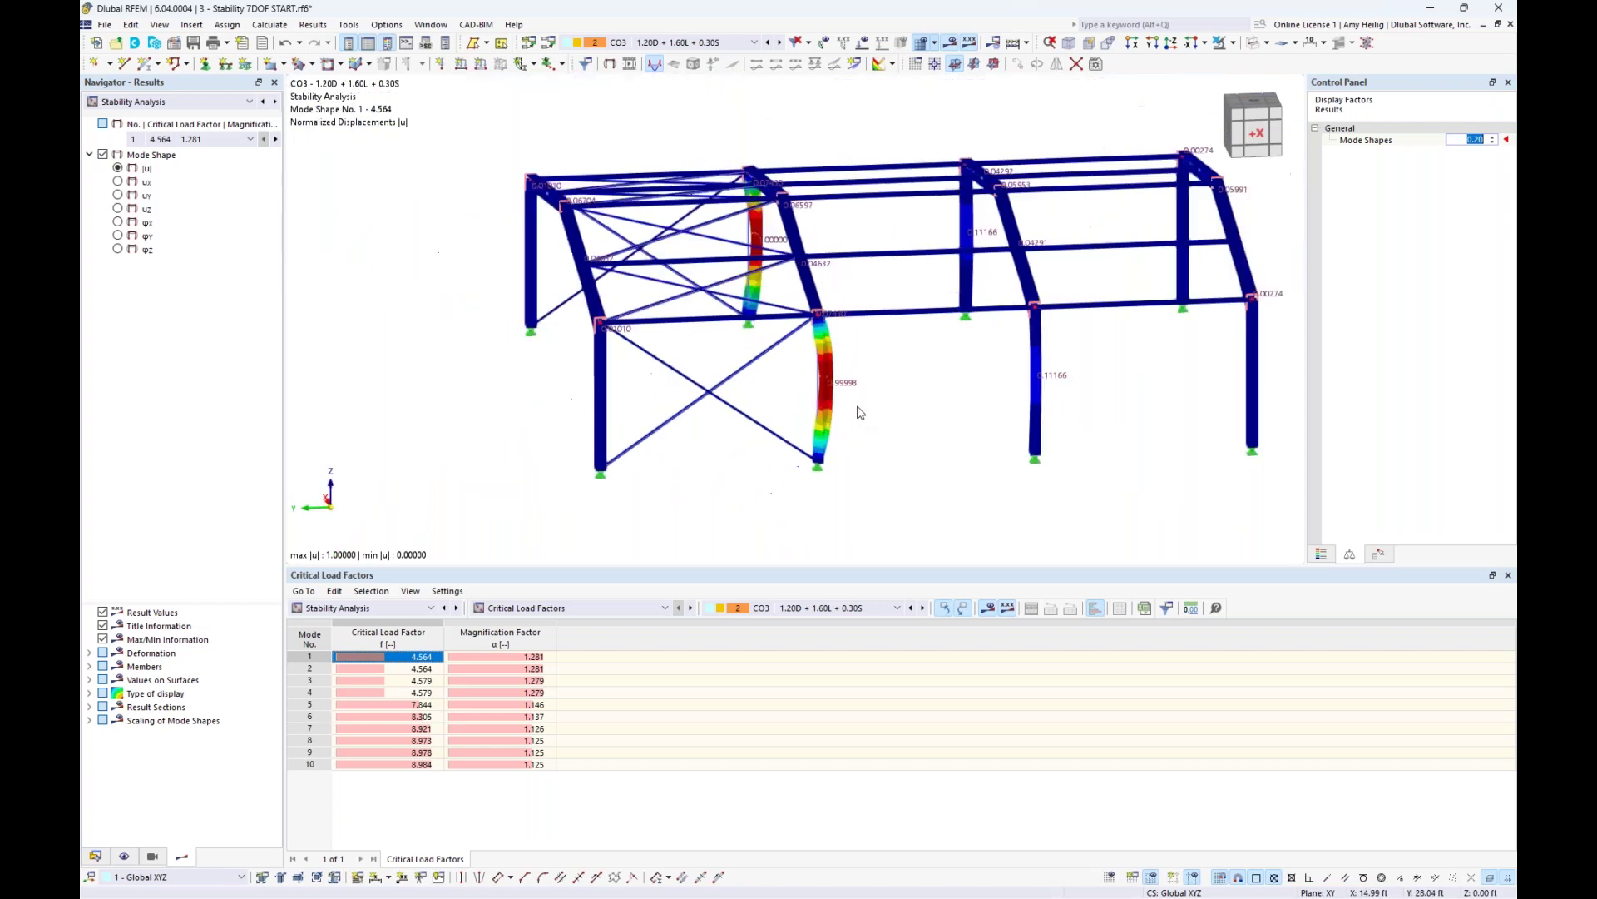
ctrl+middle_drag(1111, 391, 699, 417)
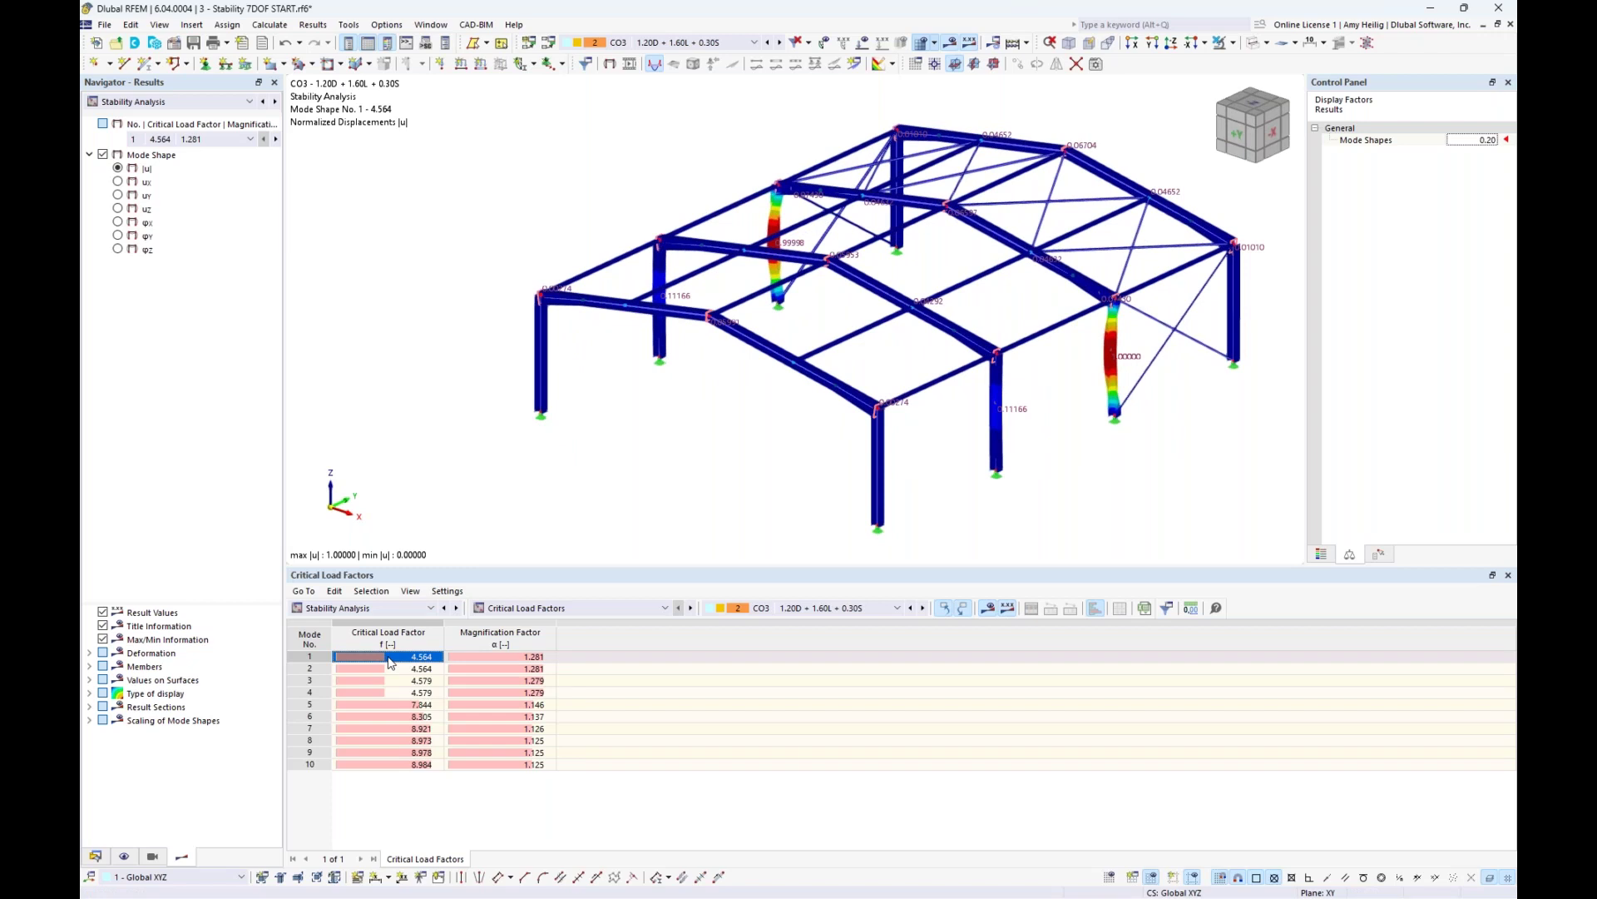
middle_drag(785, 505, 740, 501)
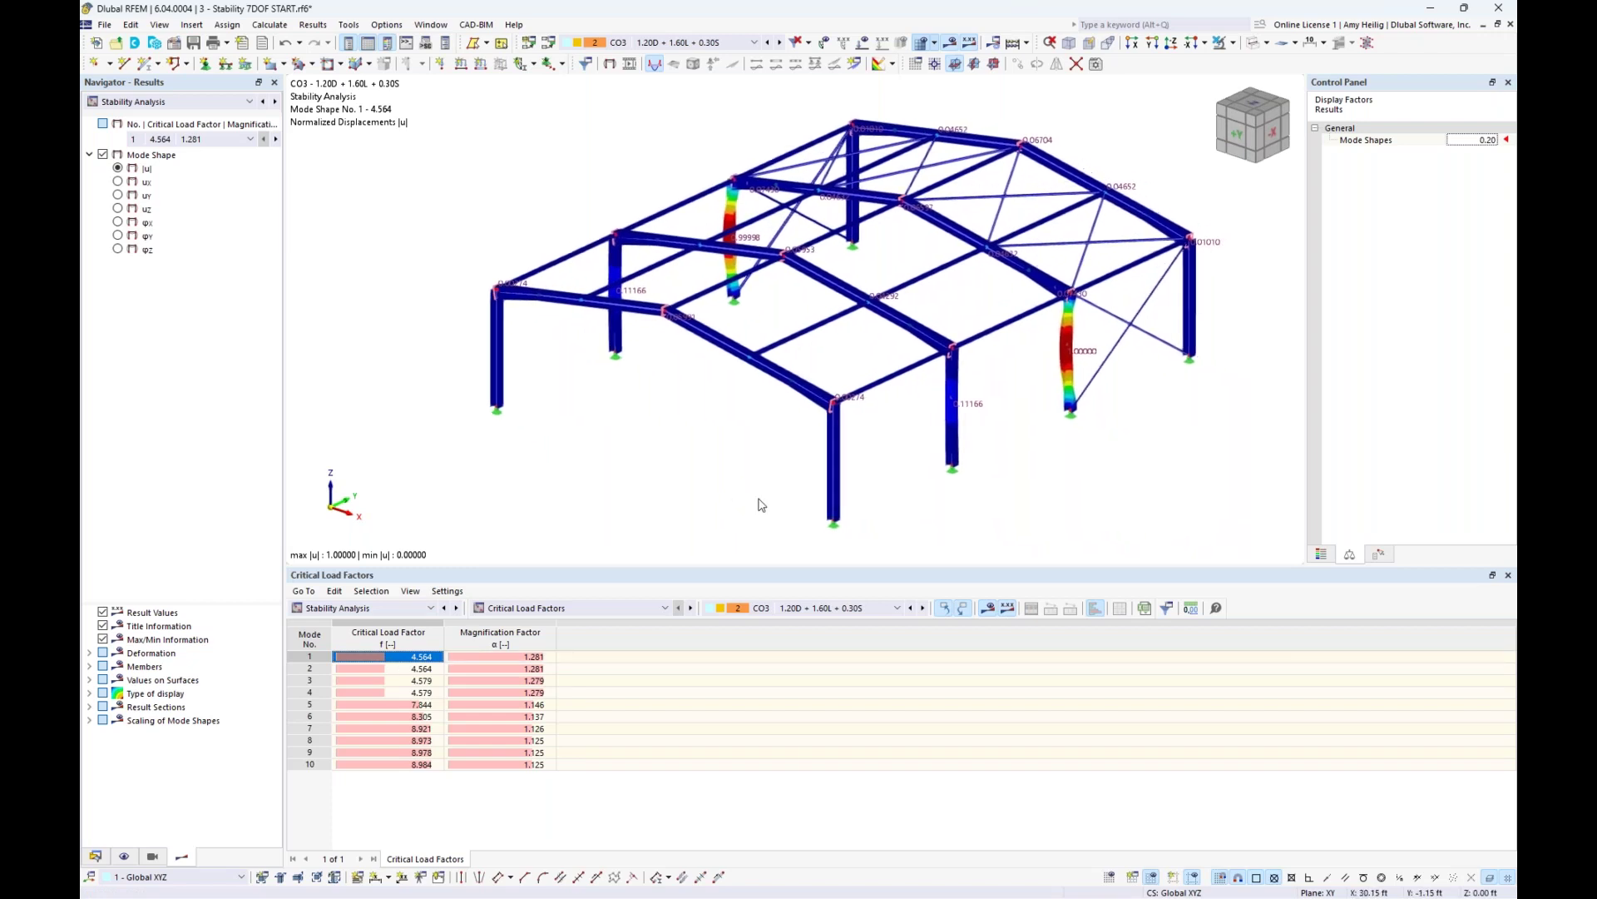
- Examine mode shapes 2 to 5 for CO3, including the buckling of the rafters in mode 5
click(418, 669)
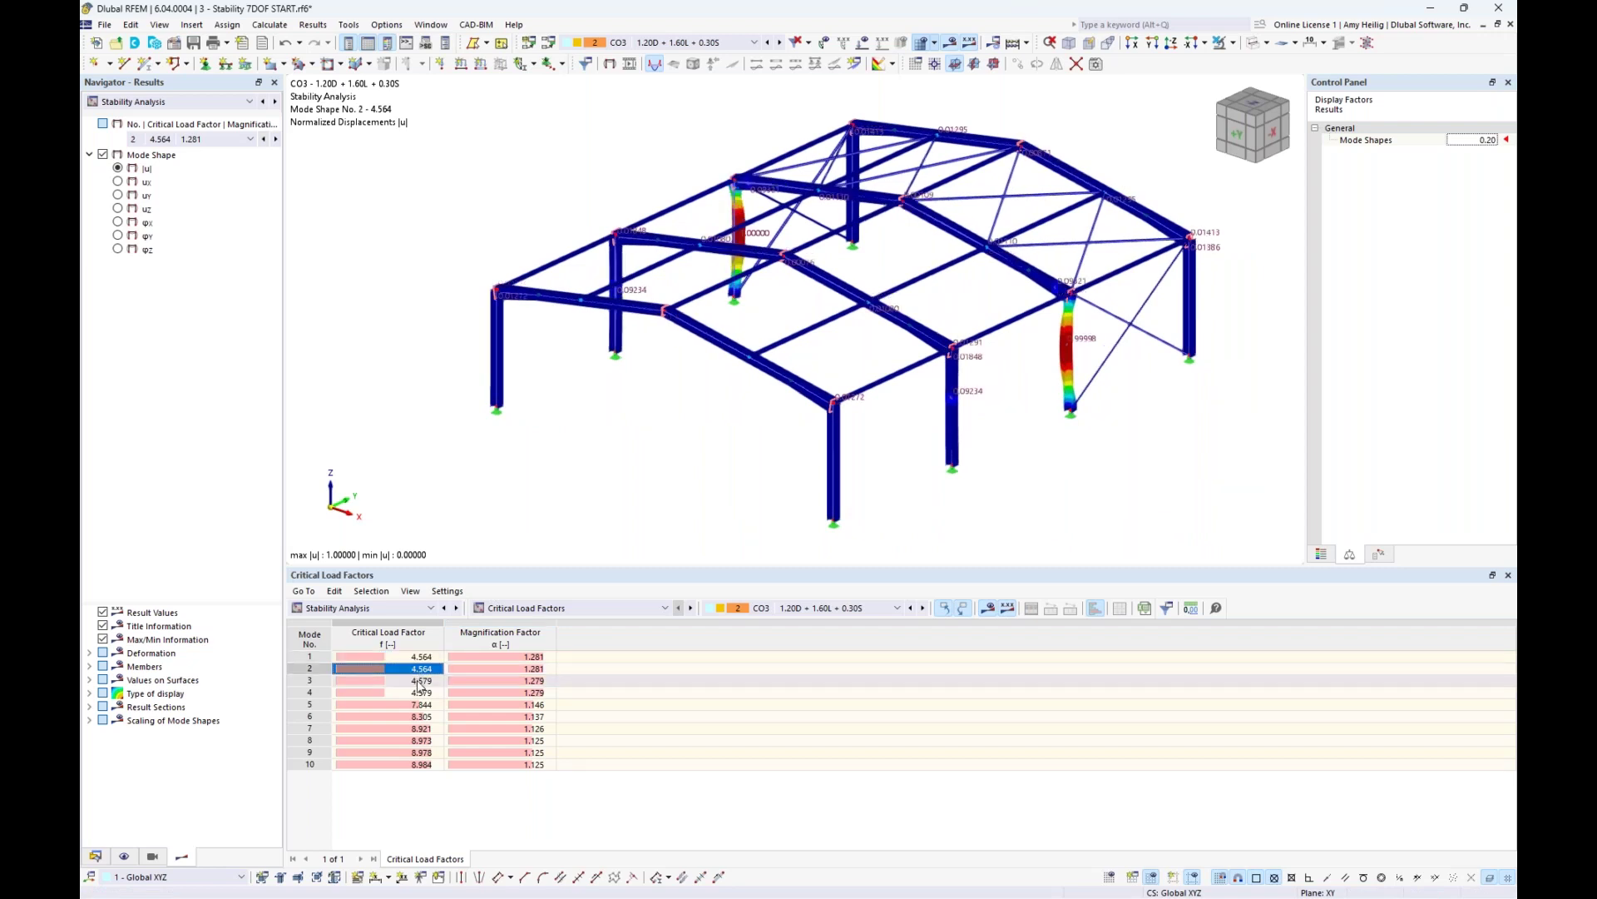
click(416, 681)
click(411, 693)
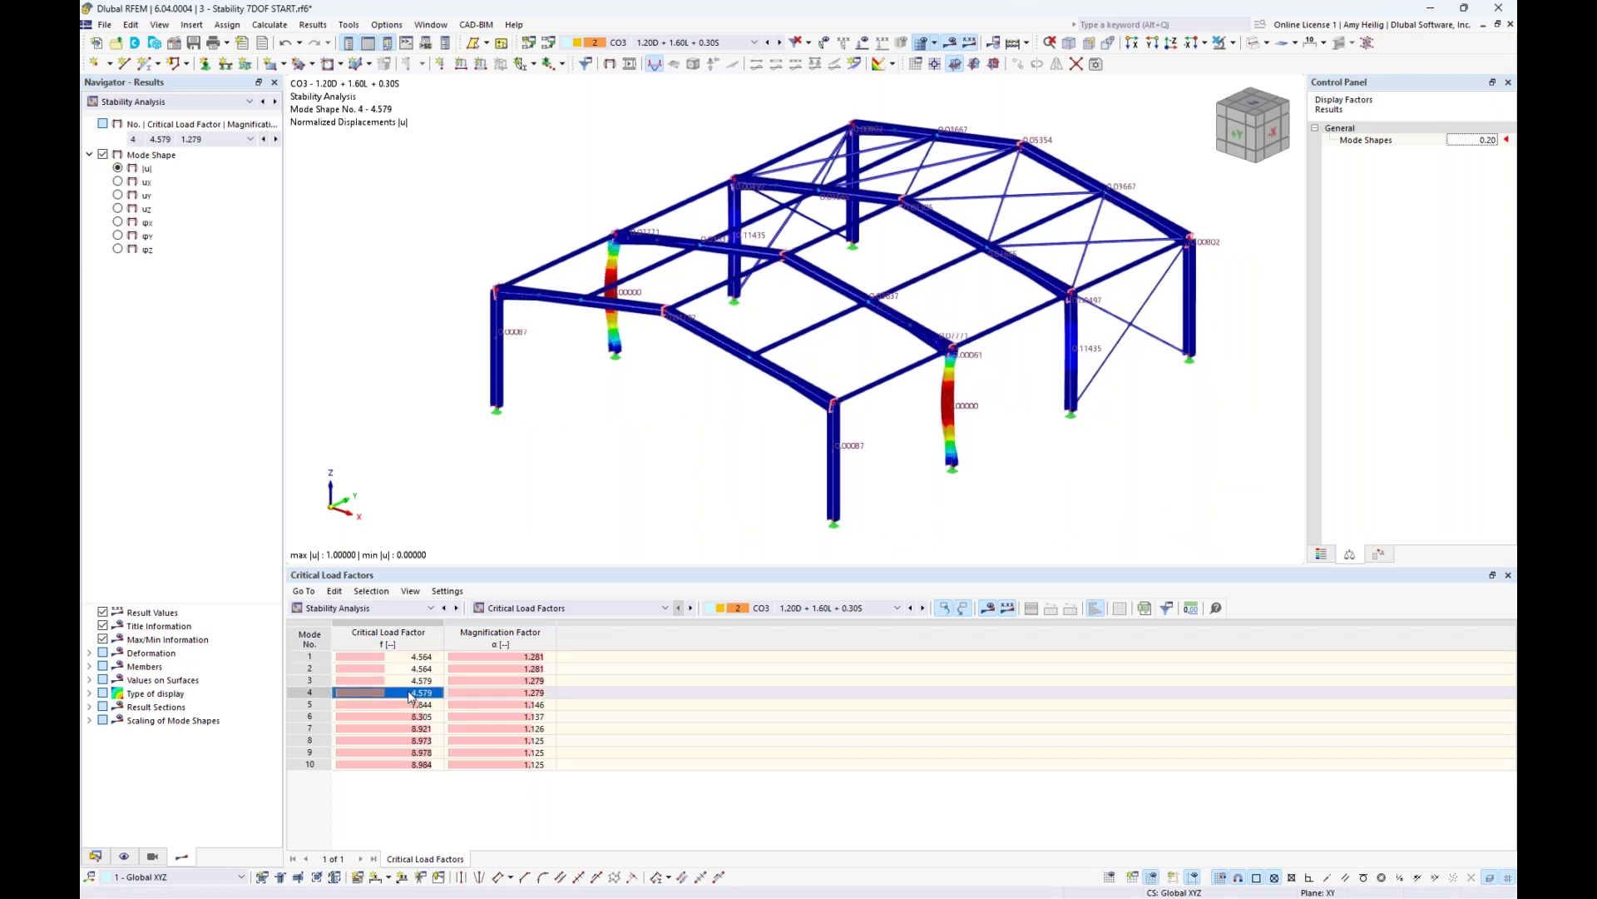
click(412, 706)
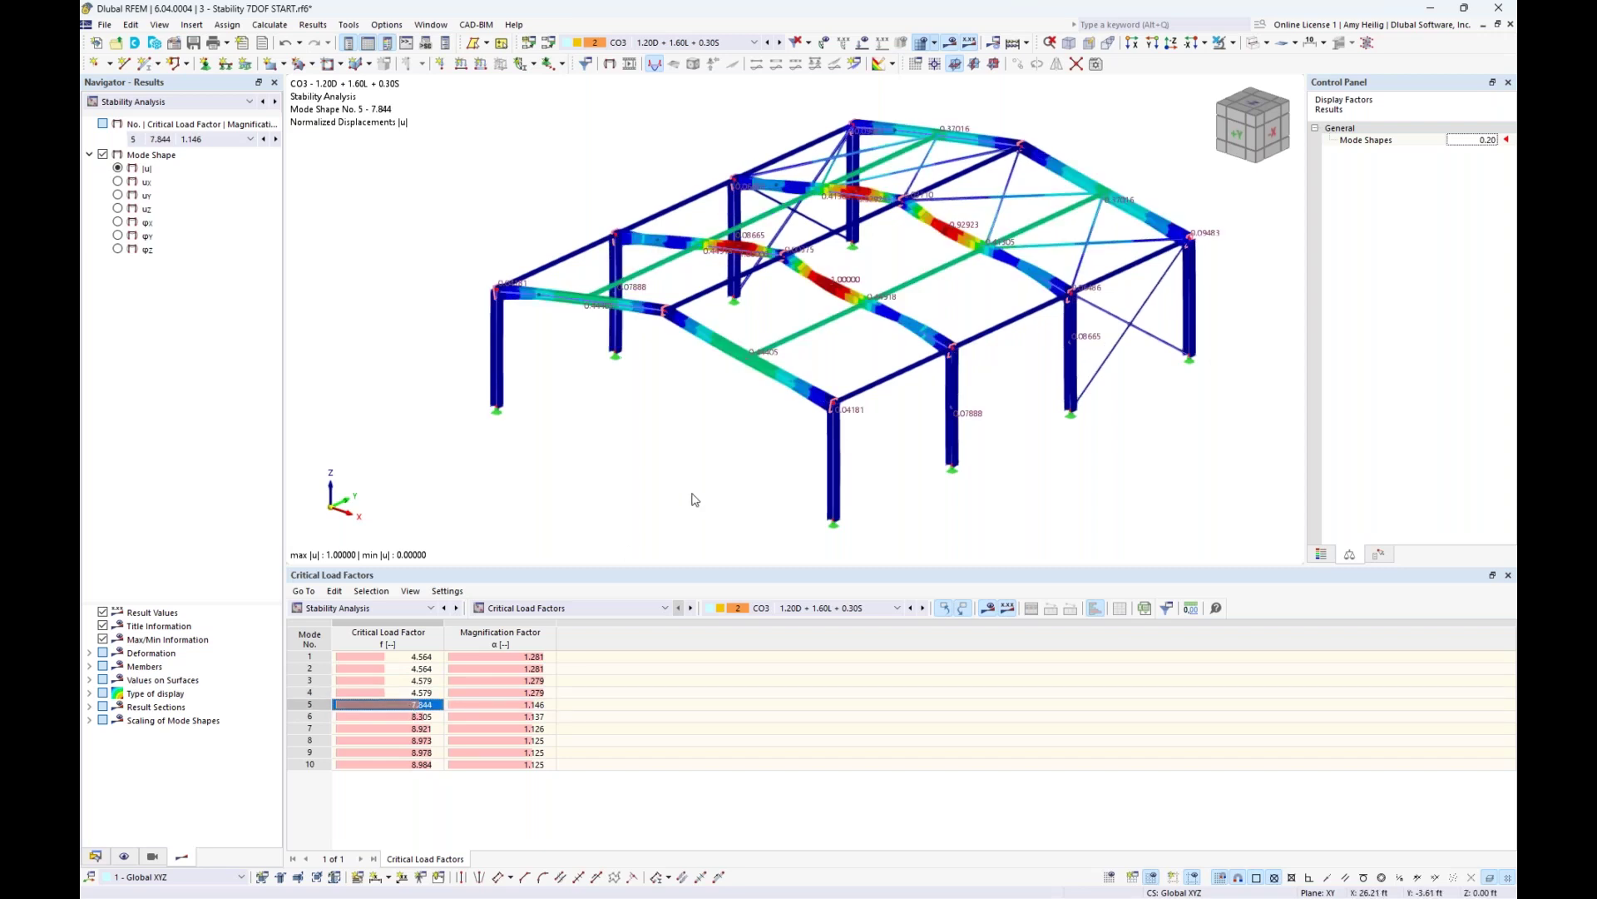
middle_drag(866, 364, 838, 367)
scroll(778, 337, up, 3)
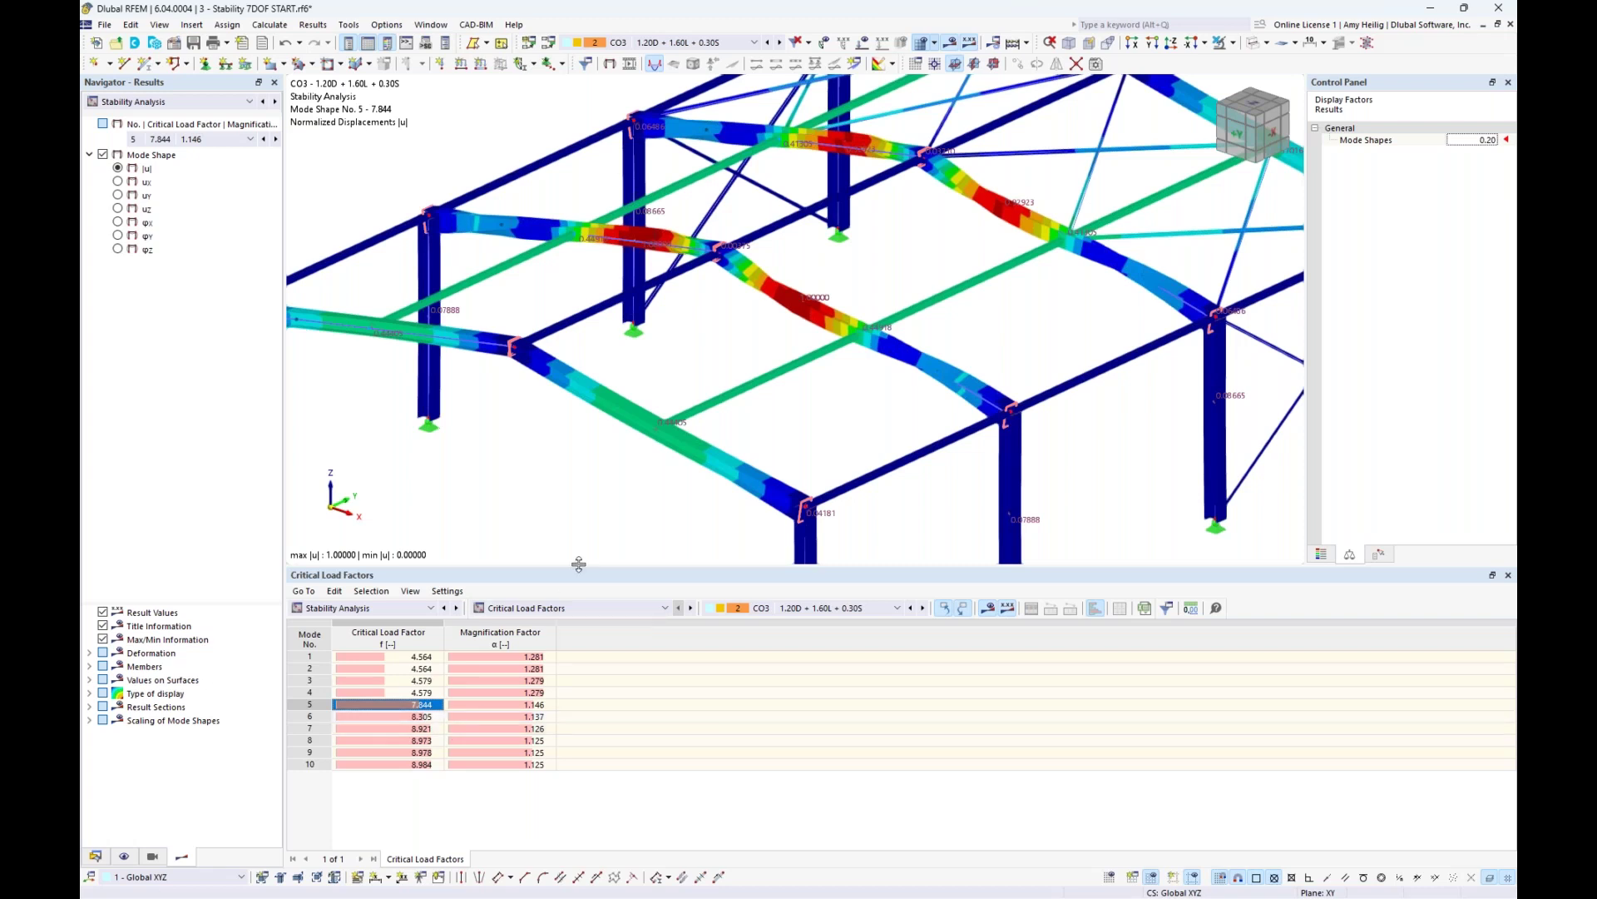
scroll(746, 368, down, 4)
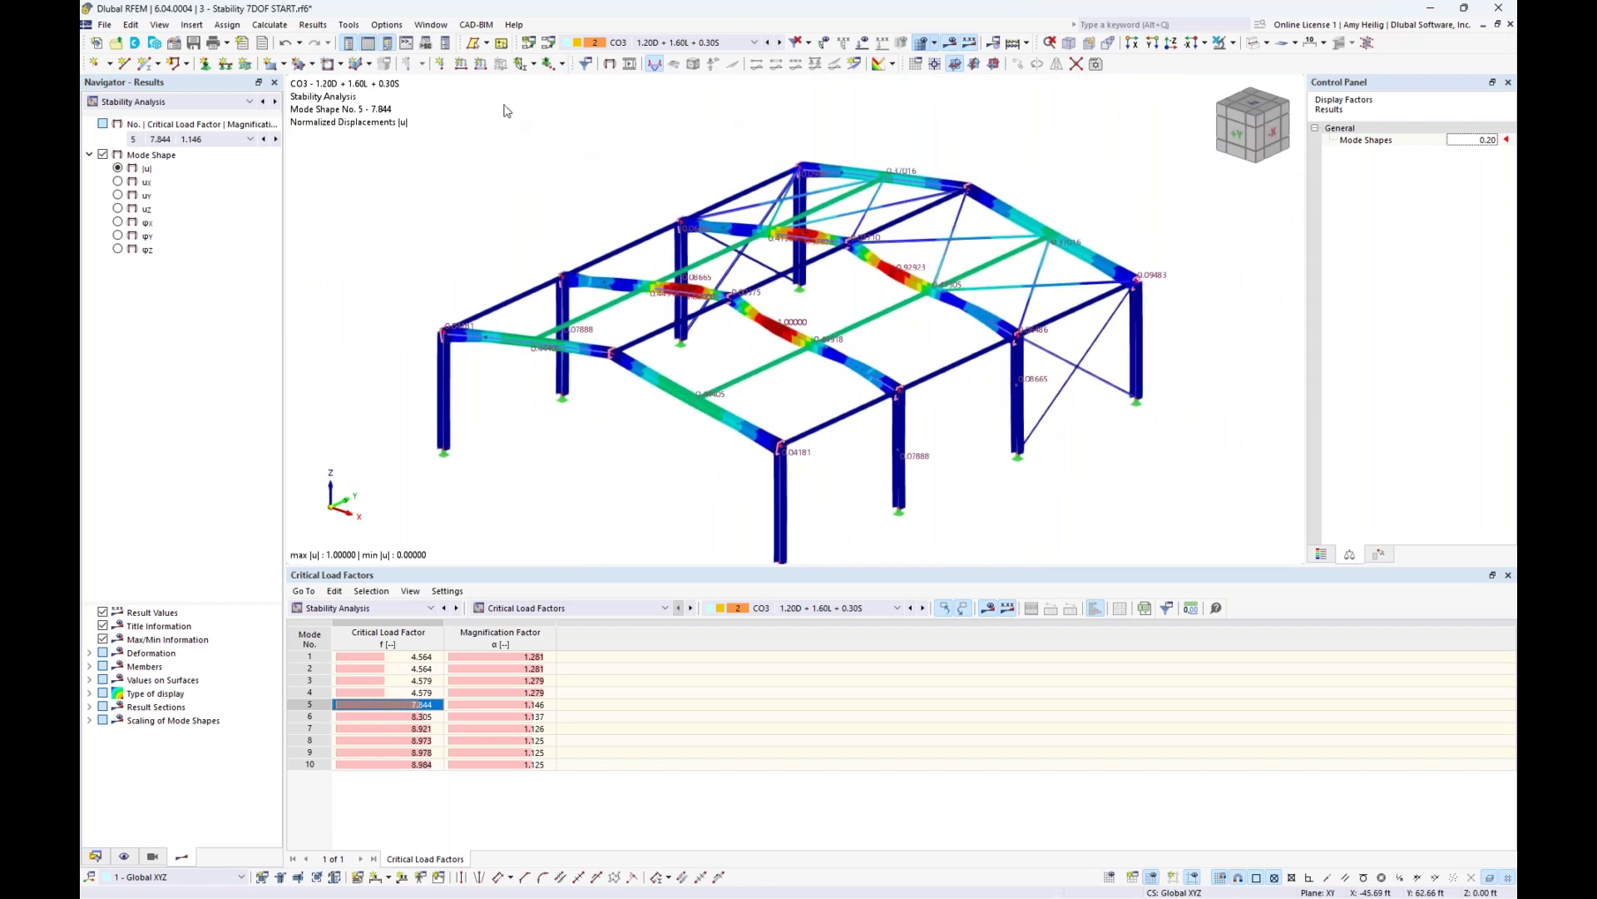
- Switch to the 4 - Tank Stability START.rf6 model and list its surface thicknesses
click(431, 24)
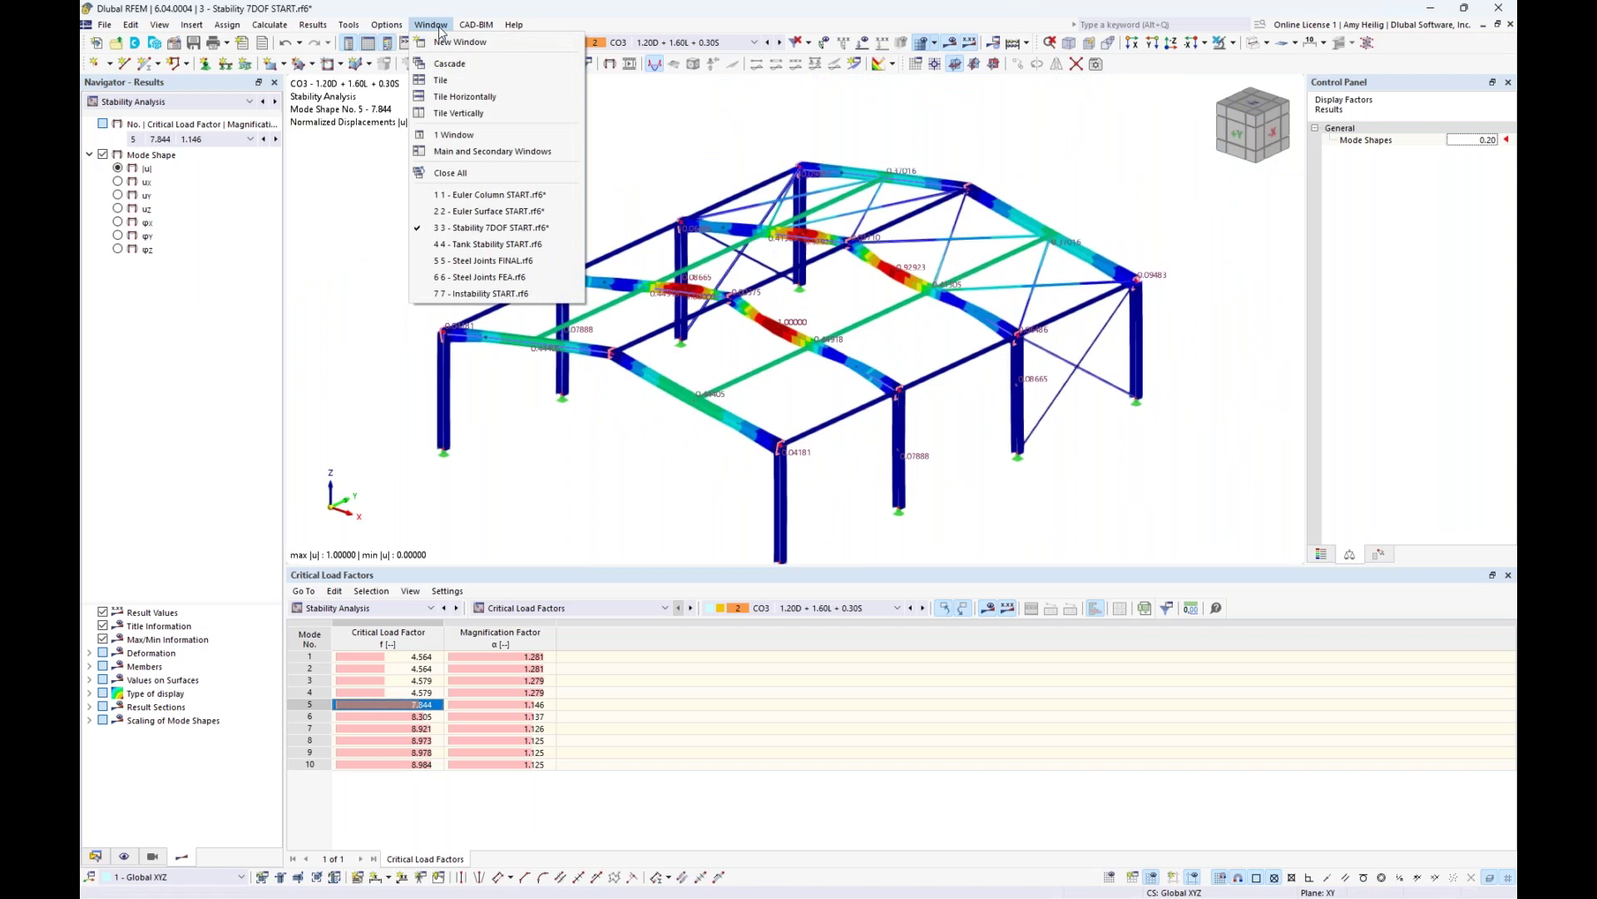
click(485, 244)
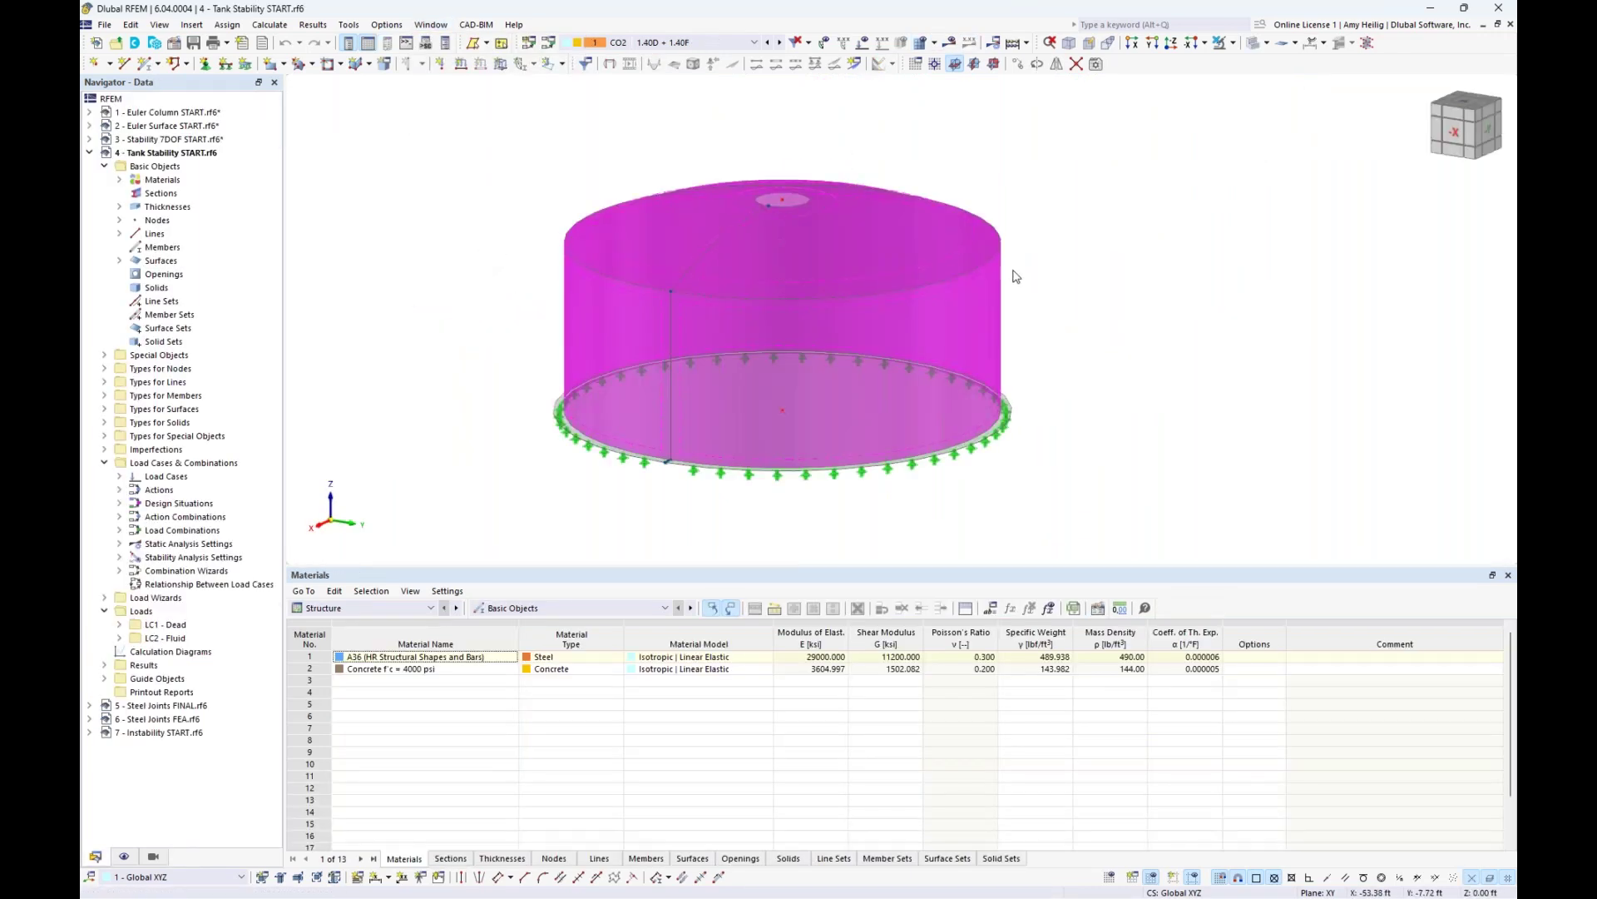
middle_drag(1066, 350, 1143, 370)
scroll(1096, 367, up, 2)
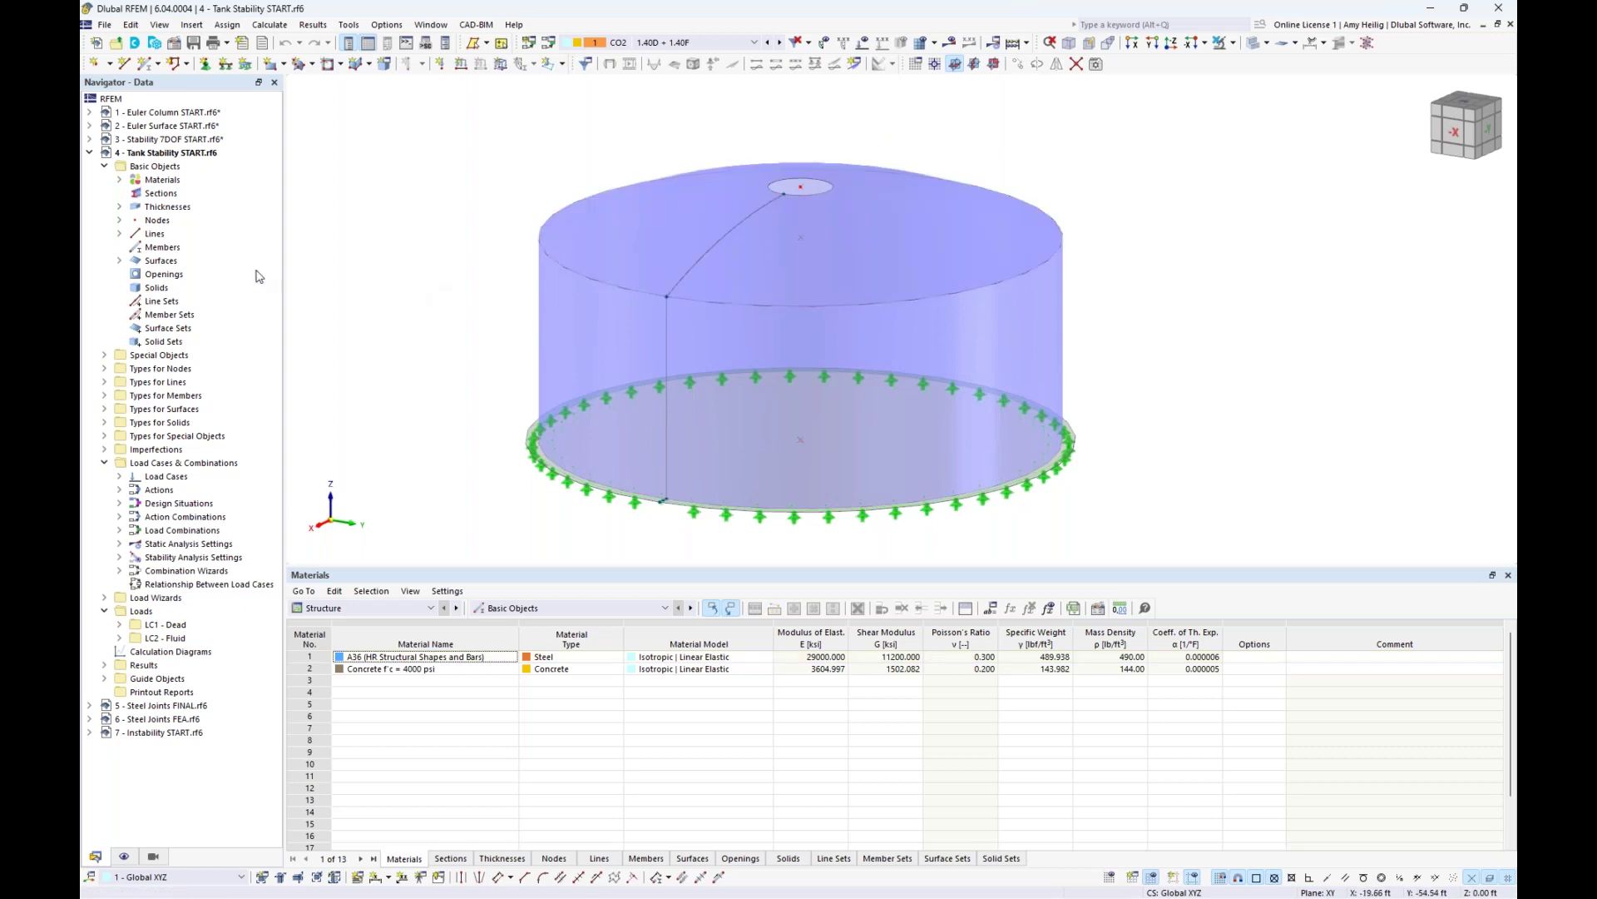
click(118, 206)
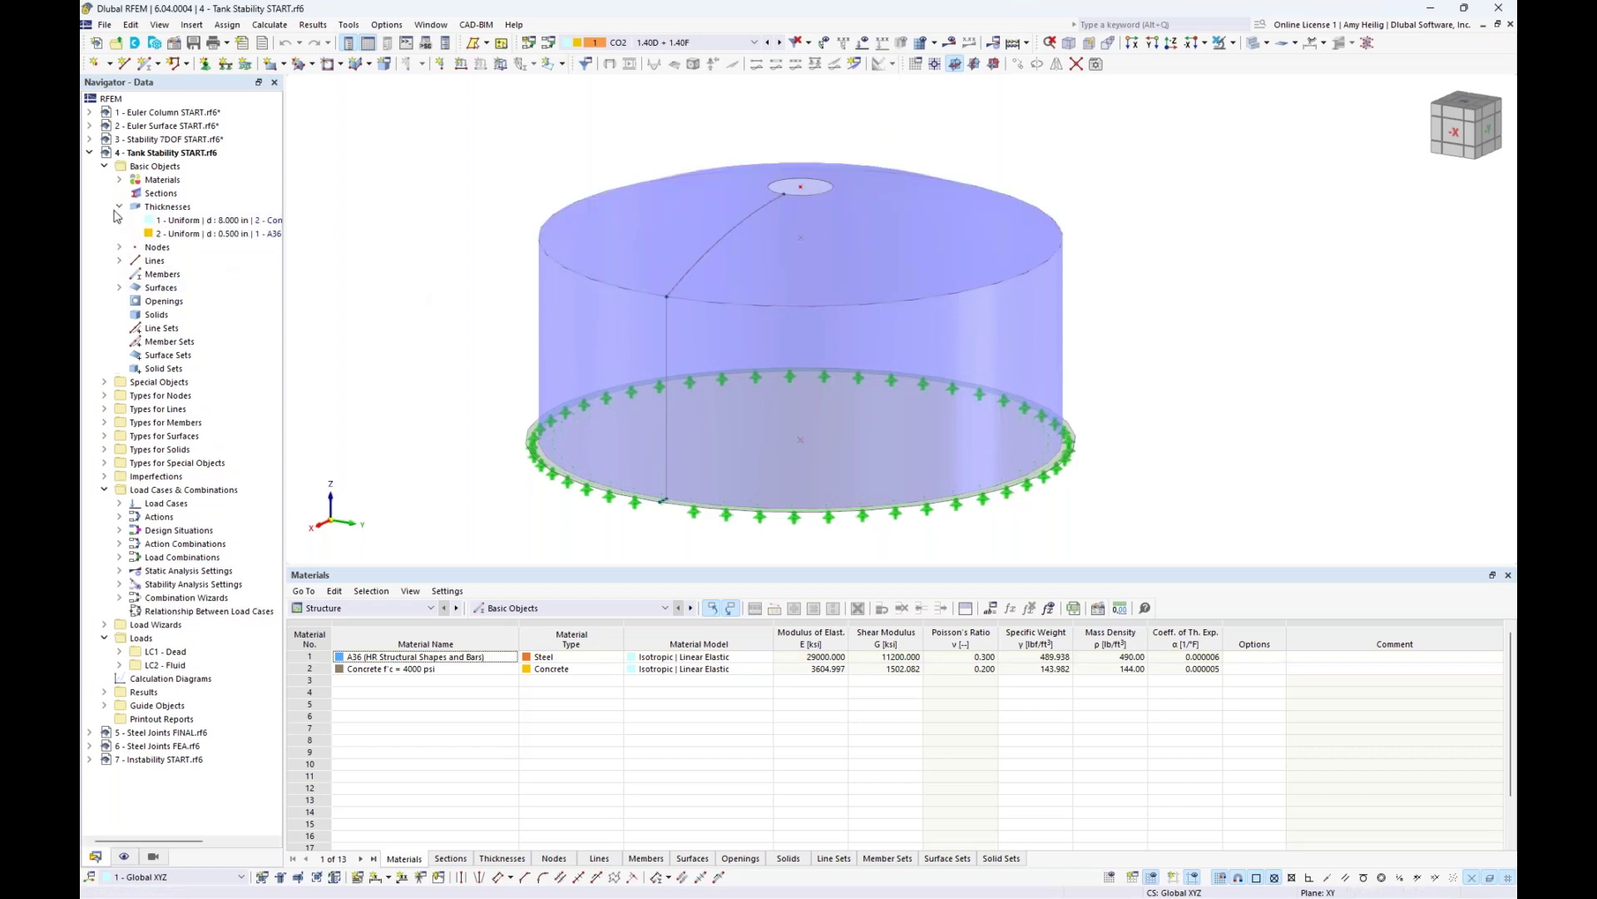
- Highlight the surfaces using the 0.500 in A36 steel thickness and those using the 8.000 in concrete thickness, clear the selection and collapse the list
click(159, 234)
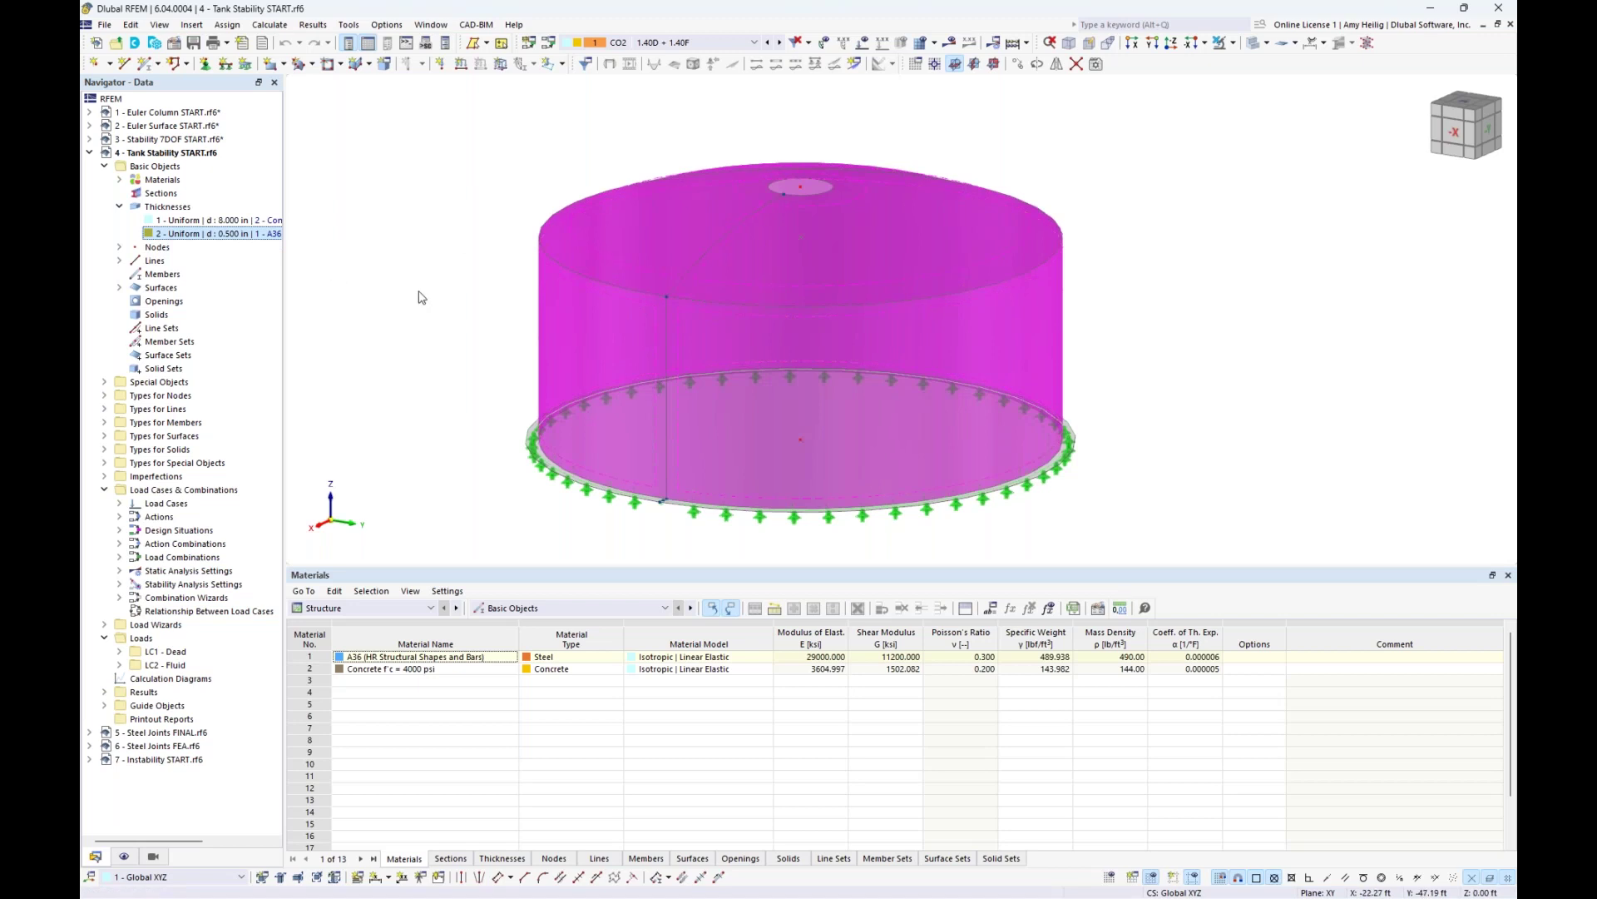
click(246, 223)
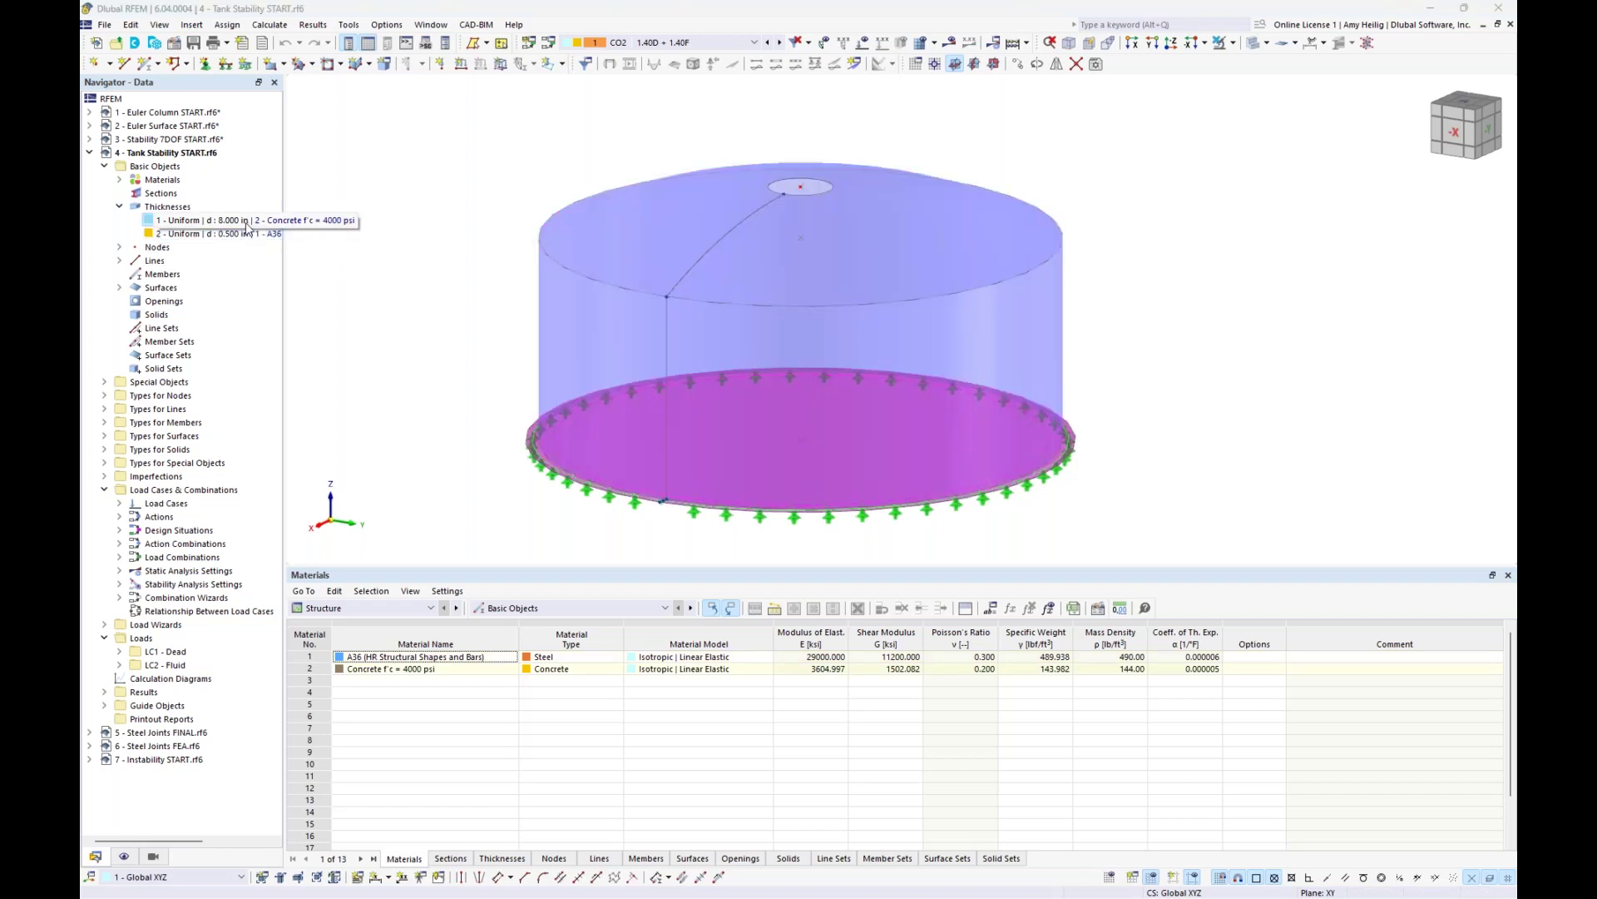
click(428, 331)
click(119, 206)
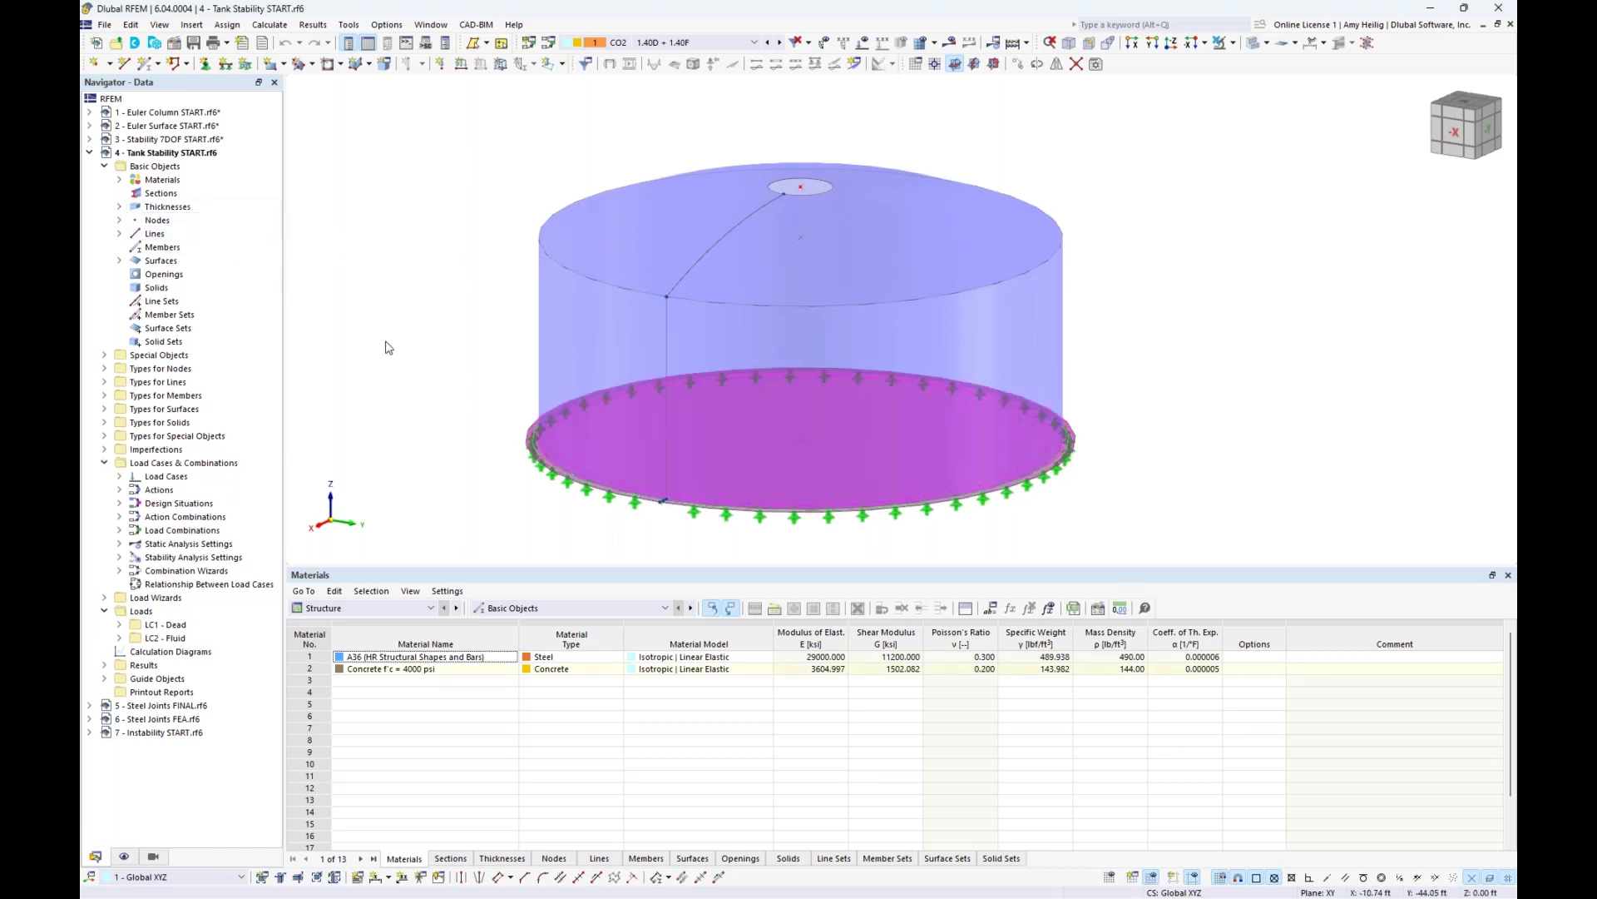
middle_drag(364, 307, 424, 332)
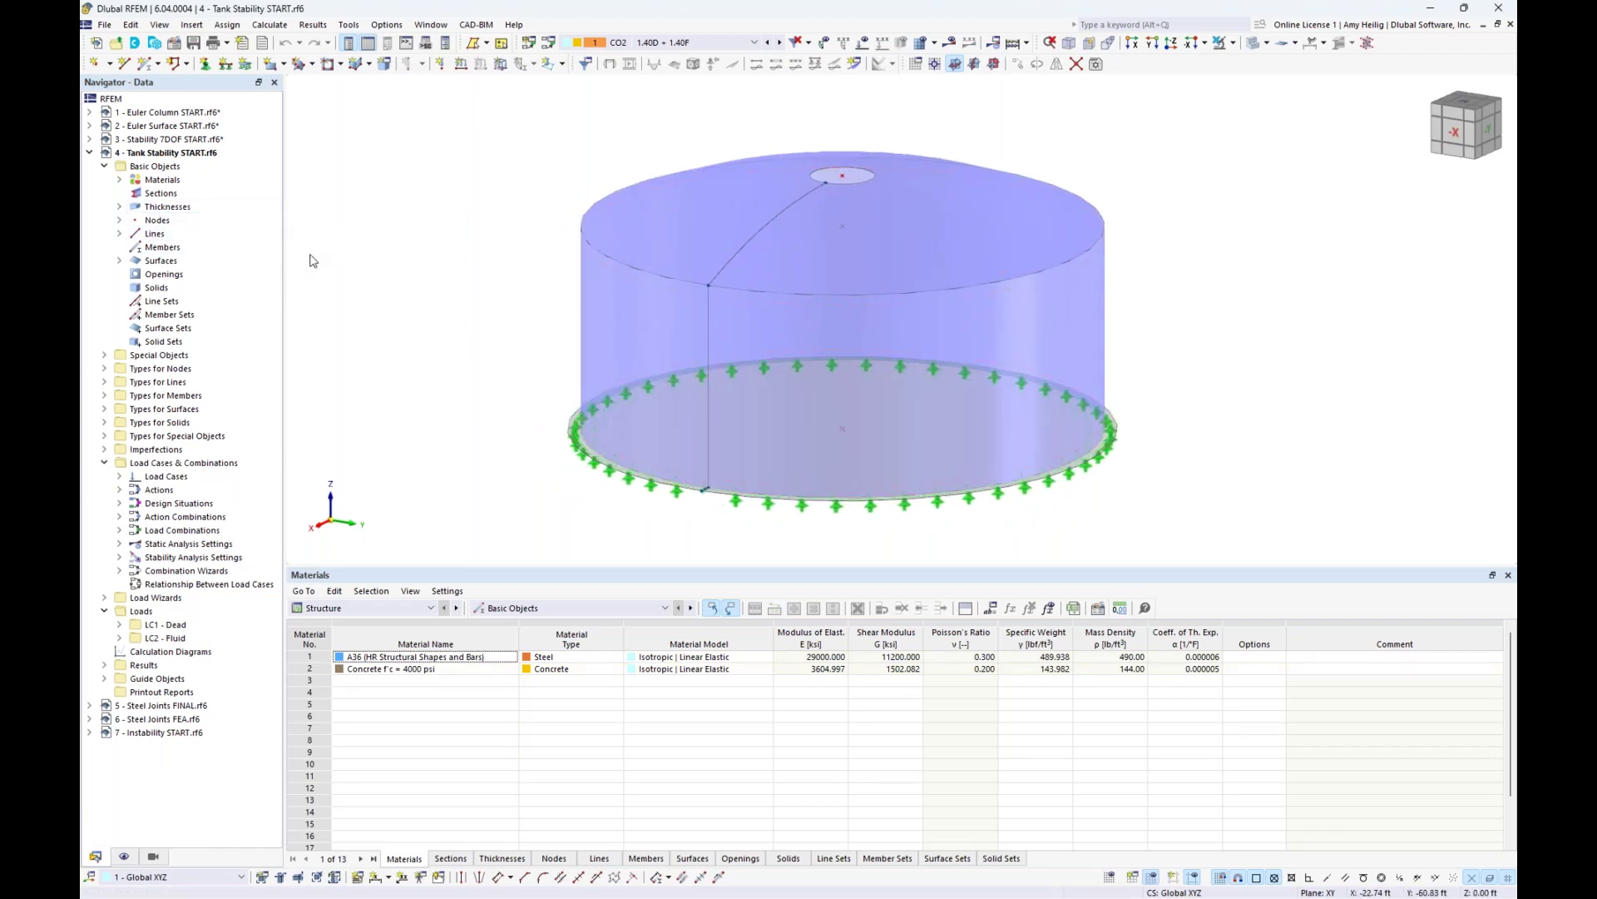
- Open the Block Manager and show the Circular blocks under Silos and Storage Tanks
click(154, 46)
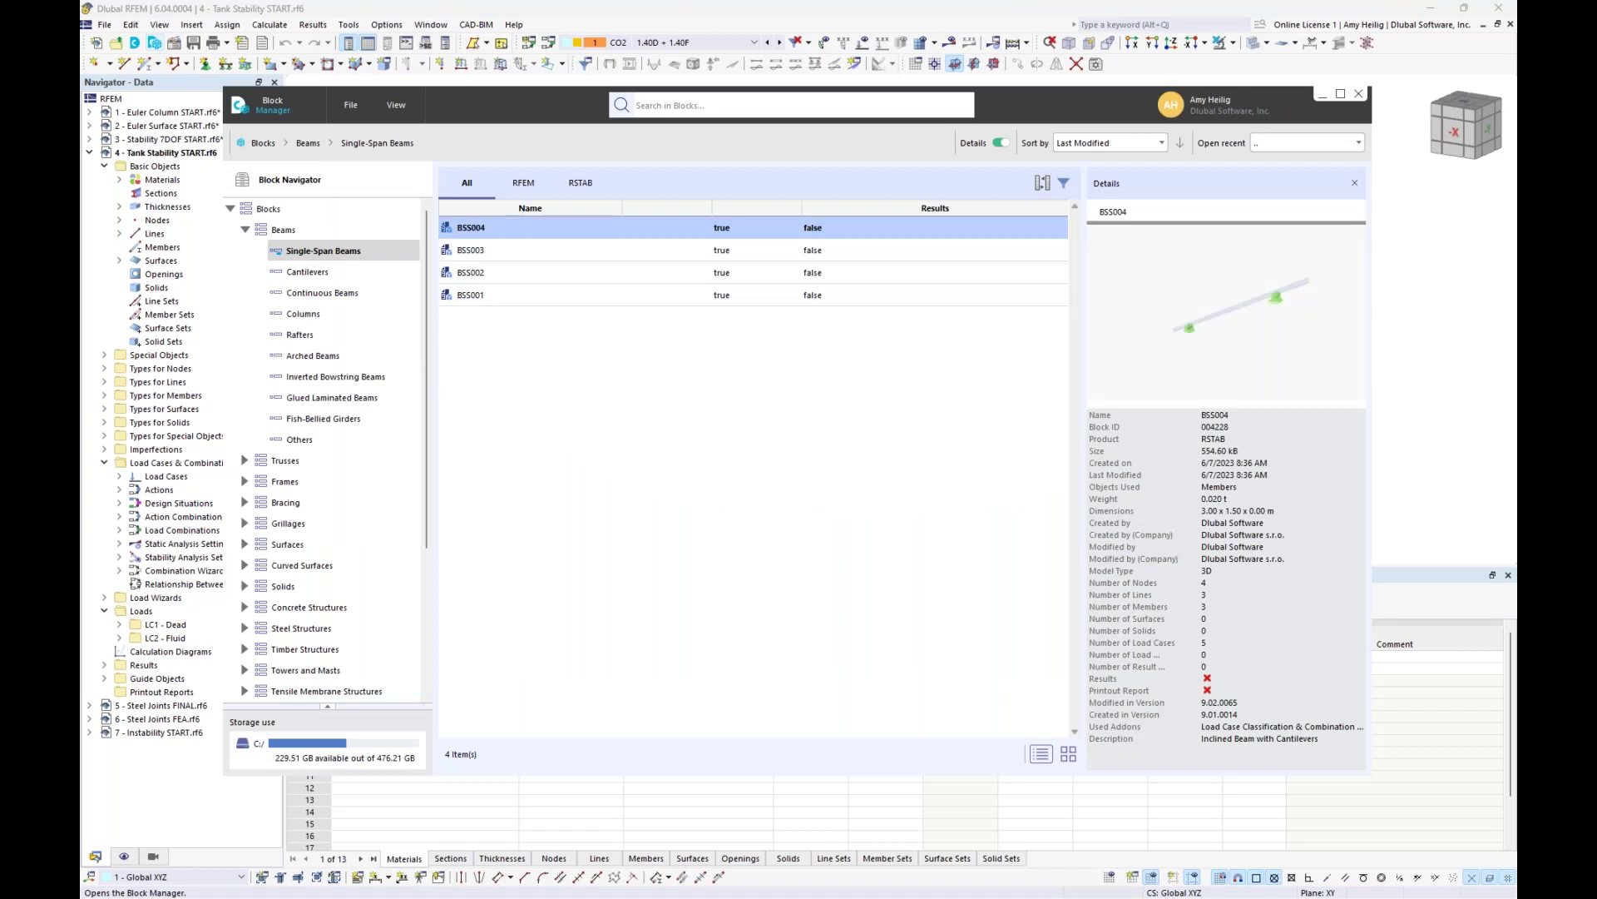
click(245, 230)
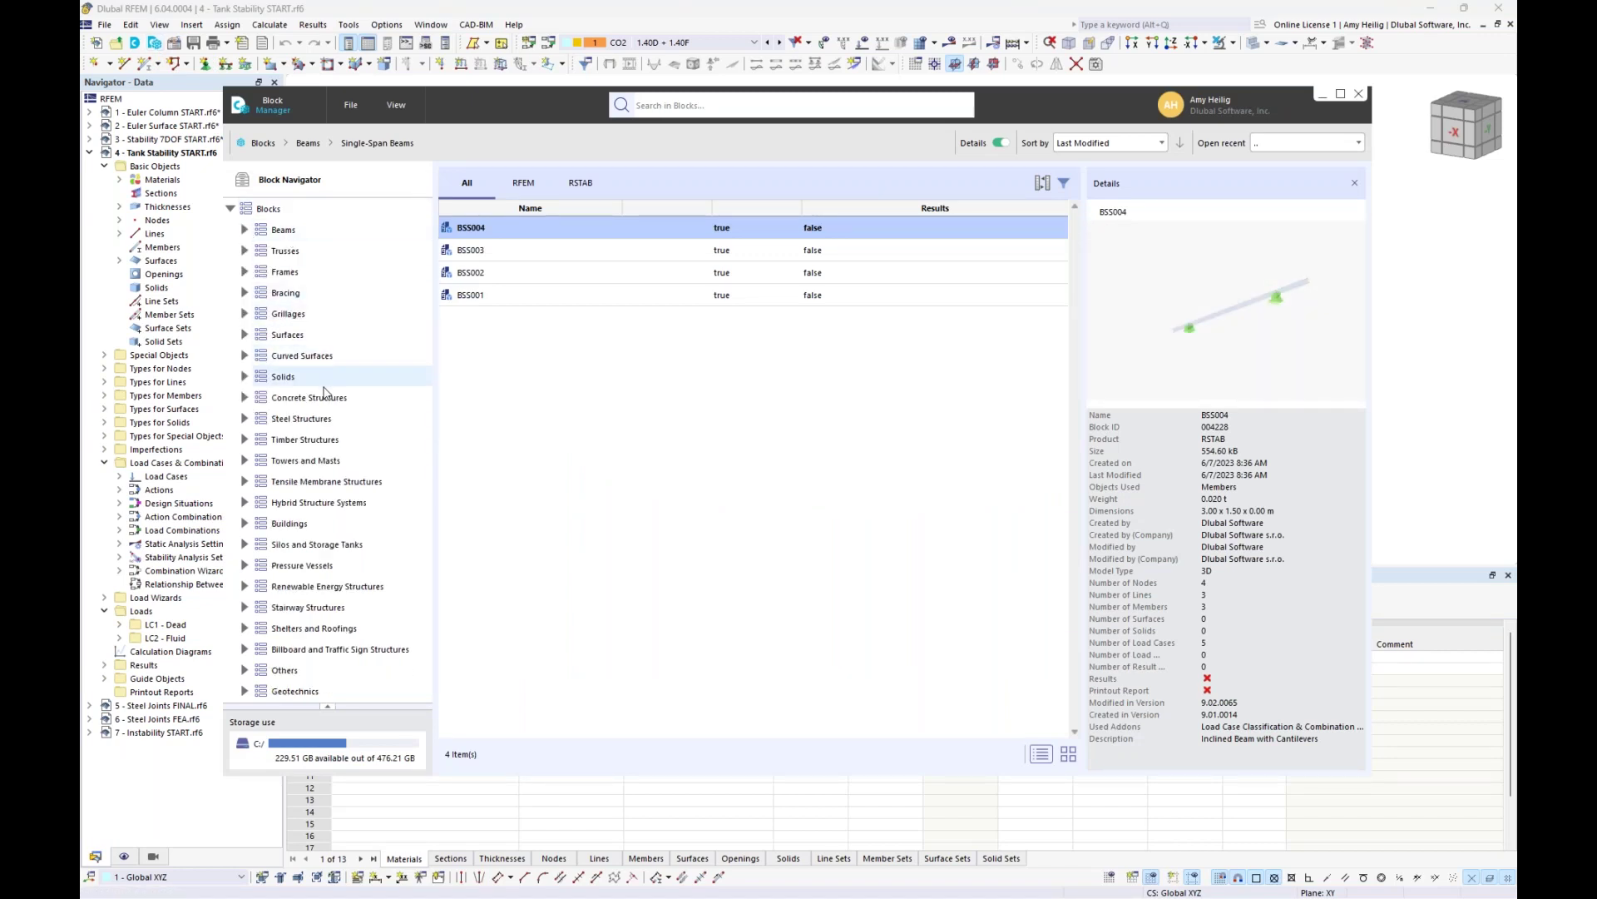
click(246, 545)
click(301, 565)
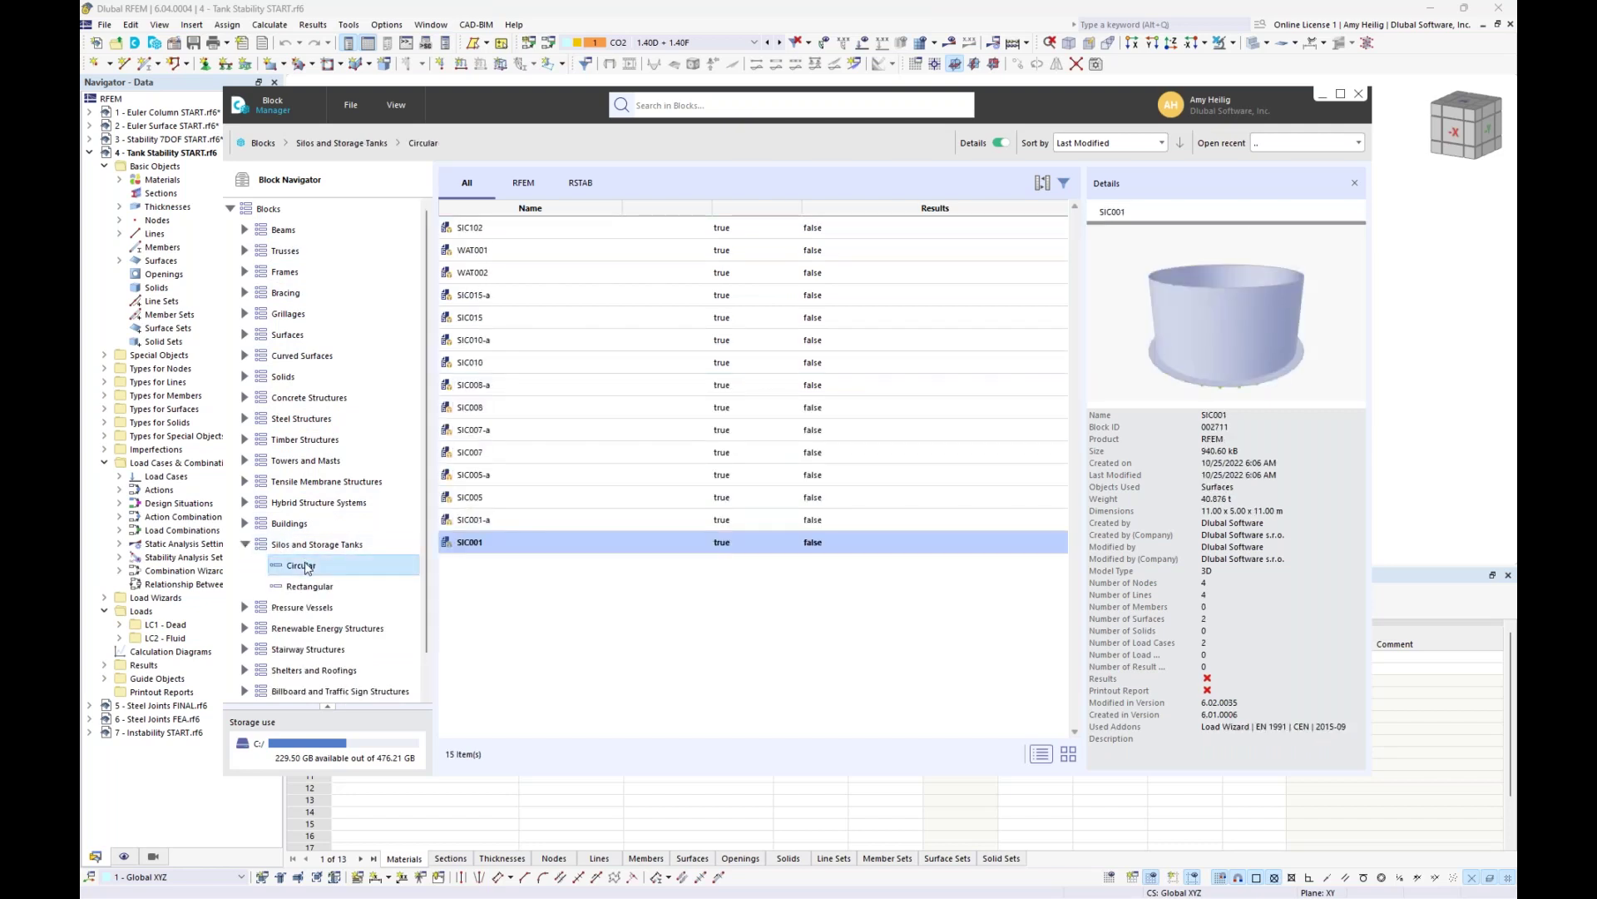
- Preview the circular silo and tank blocks SIC102 to SIC015 in the library and close the Block Manager
click(593, 234)
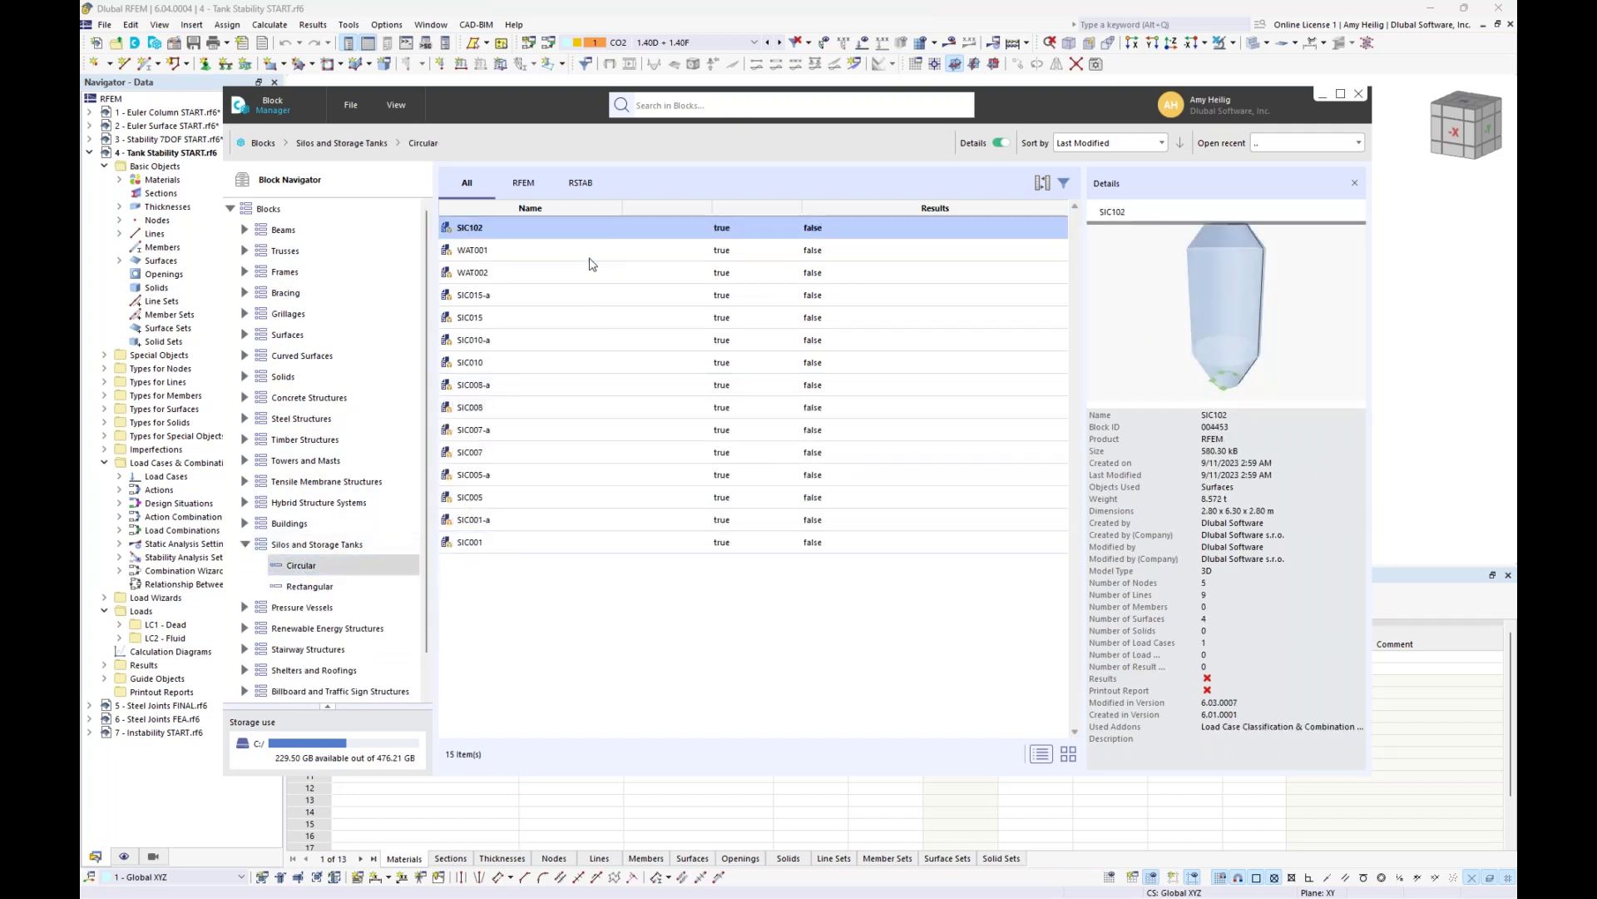
click(592, 256)
click(590, 272)
click(586, 307)
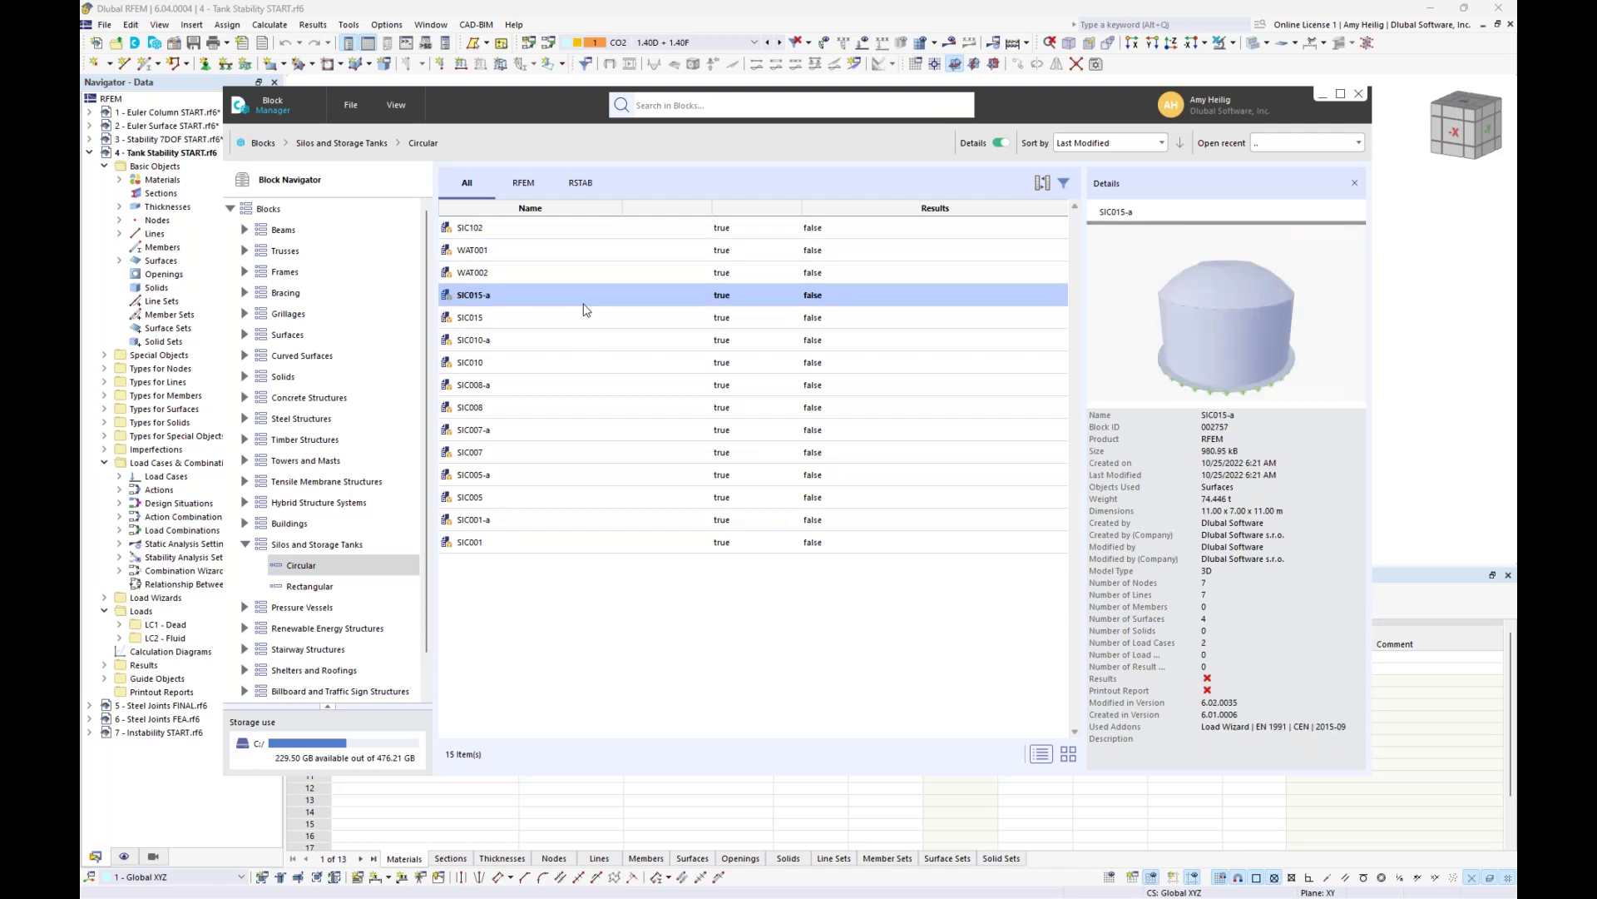
click(579, 319)
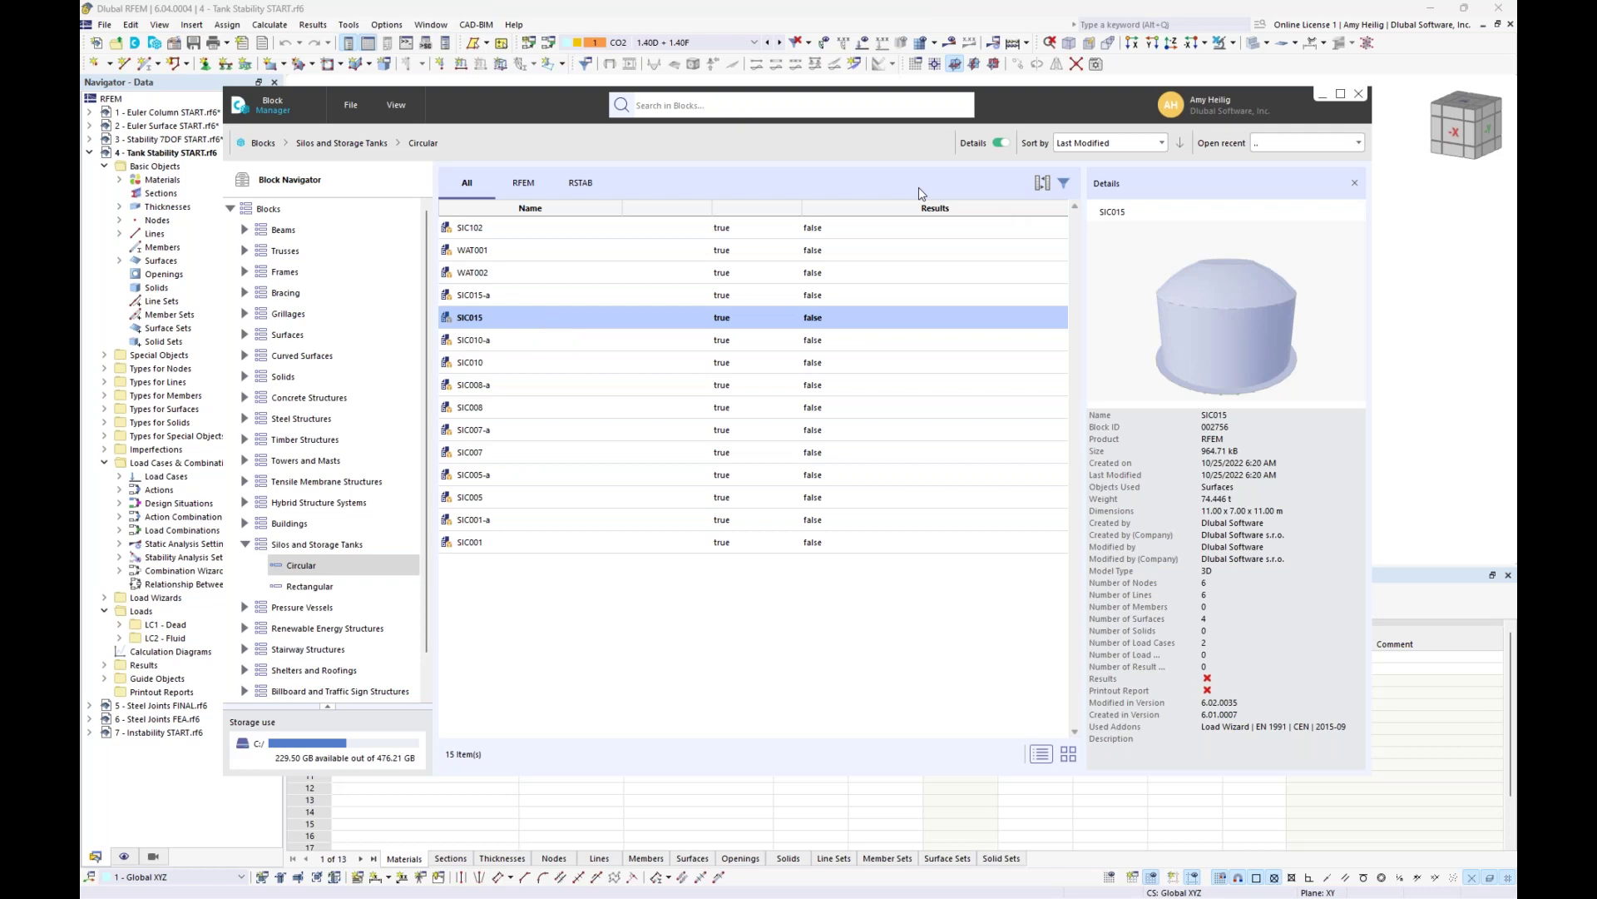
click(1359, 93)
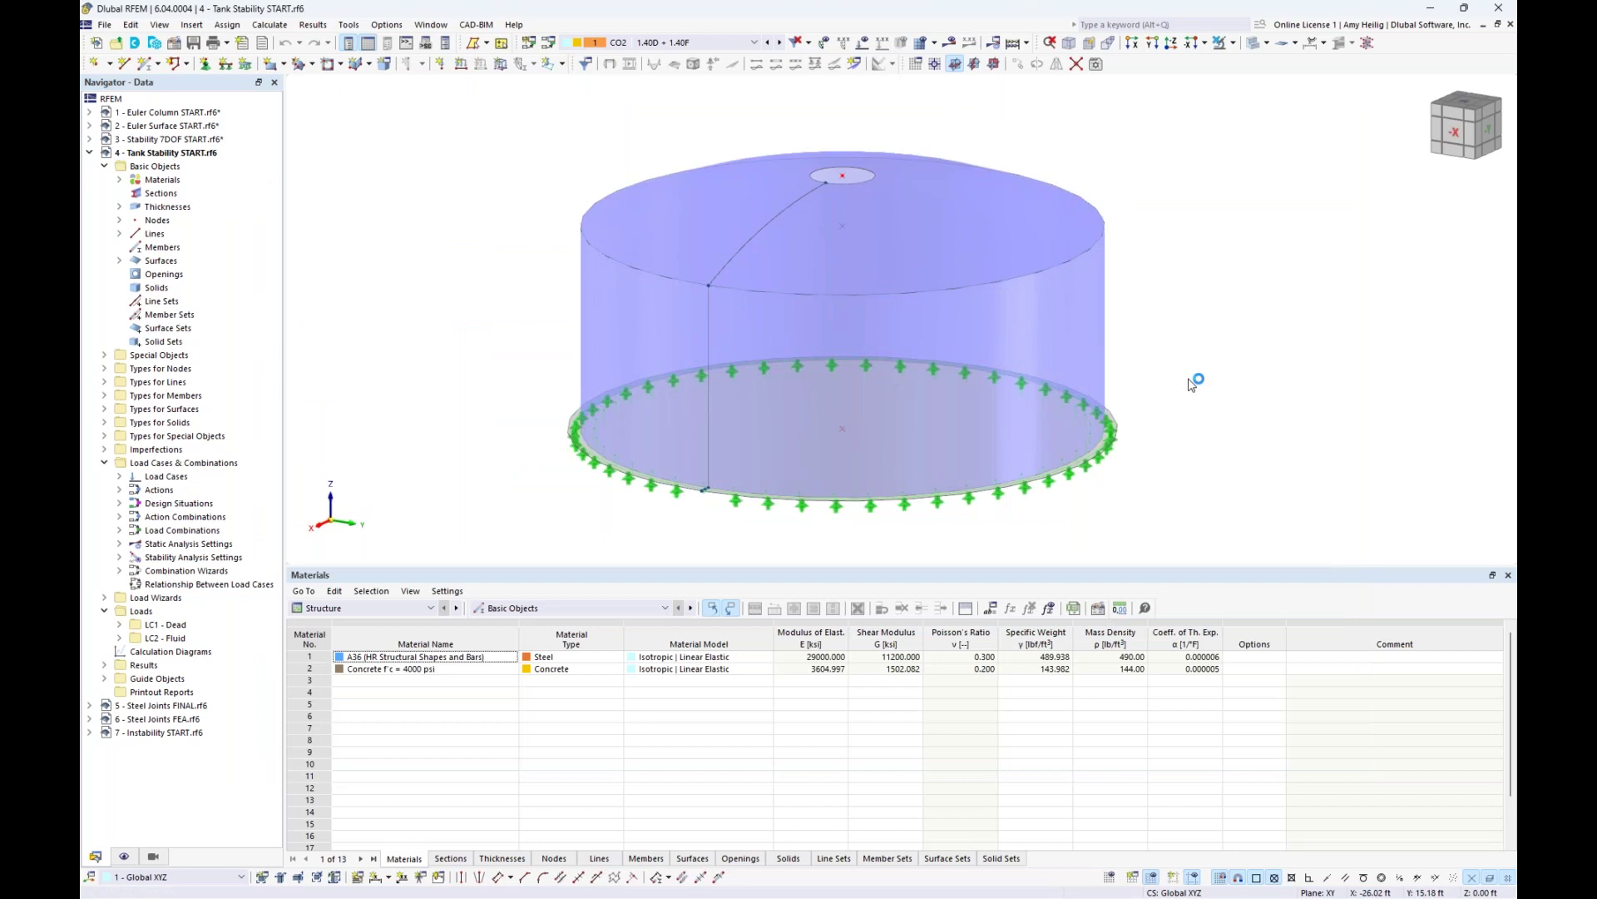
- Review load case LC1 Dead with load display turned on, and switch to load case LC2 Fluid
click(671, 43)
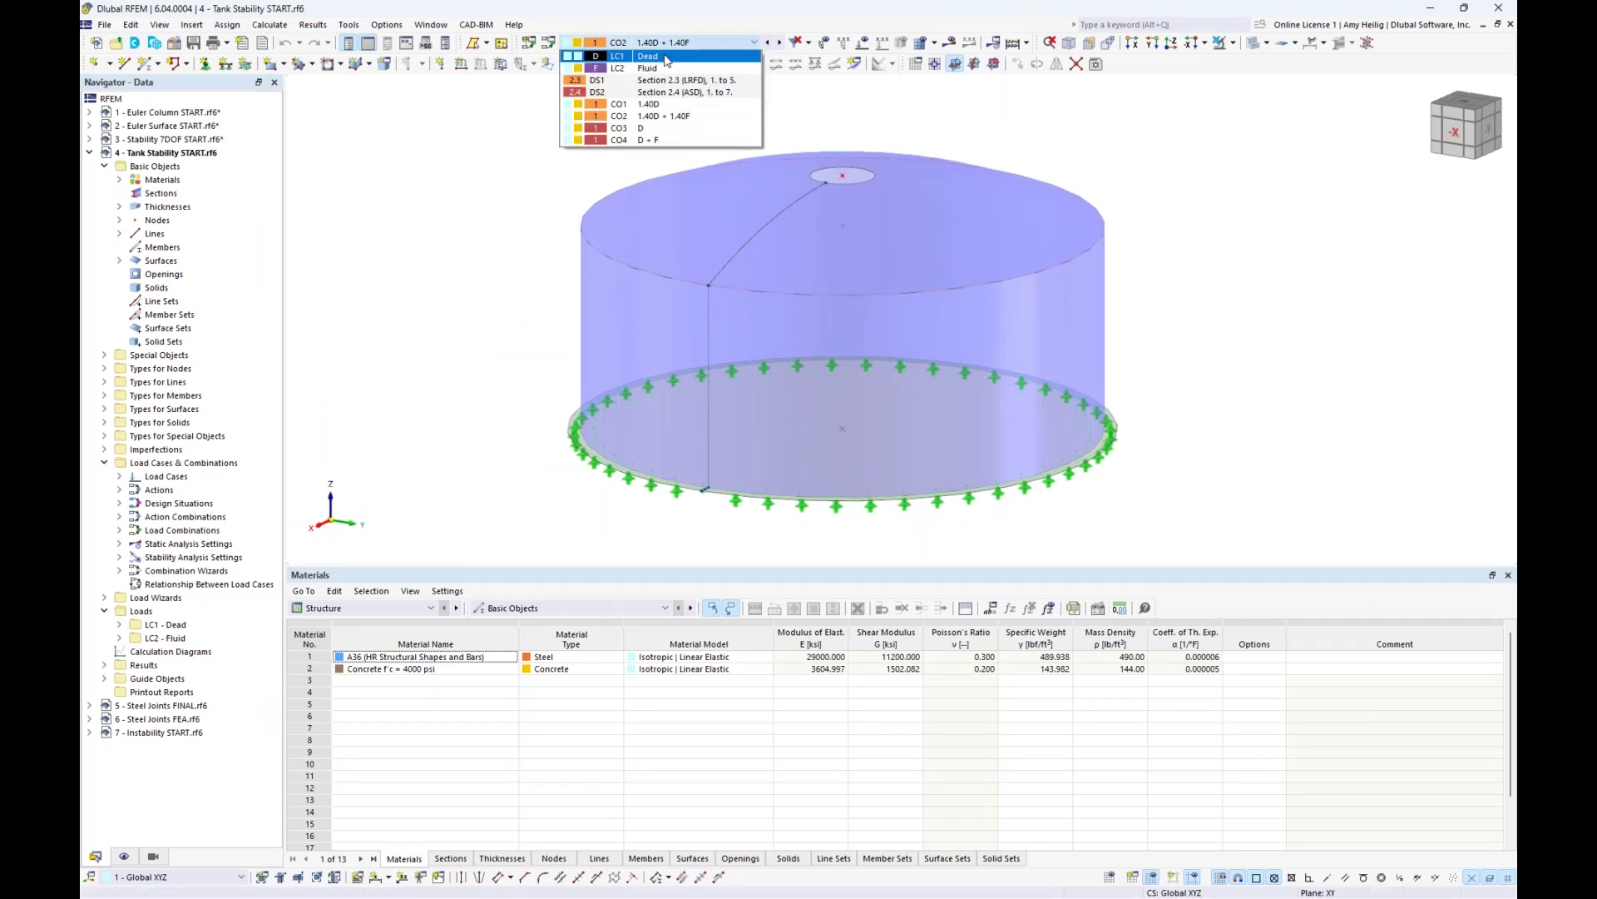
click(666, 57)
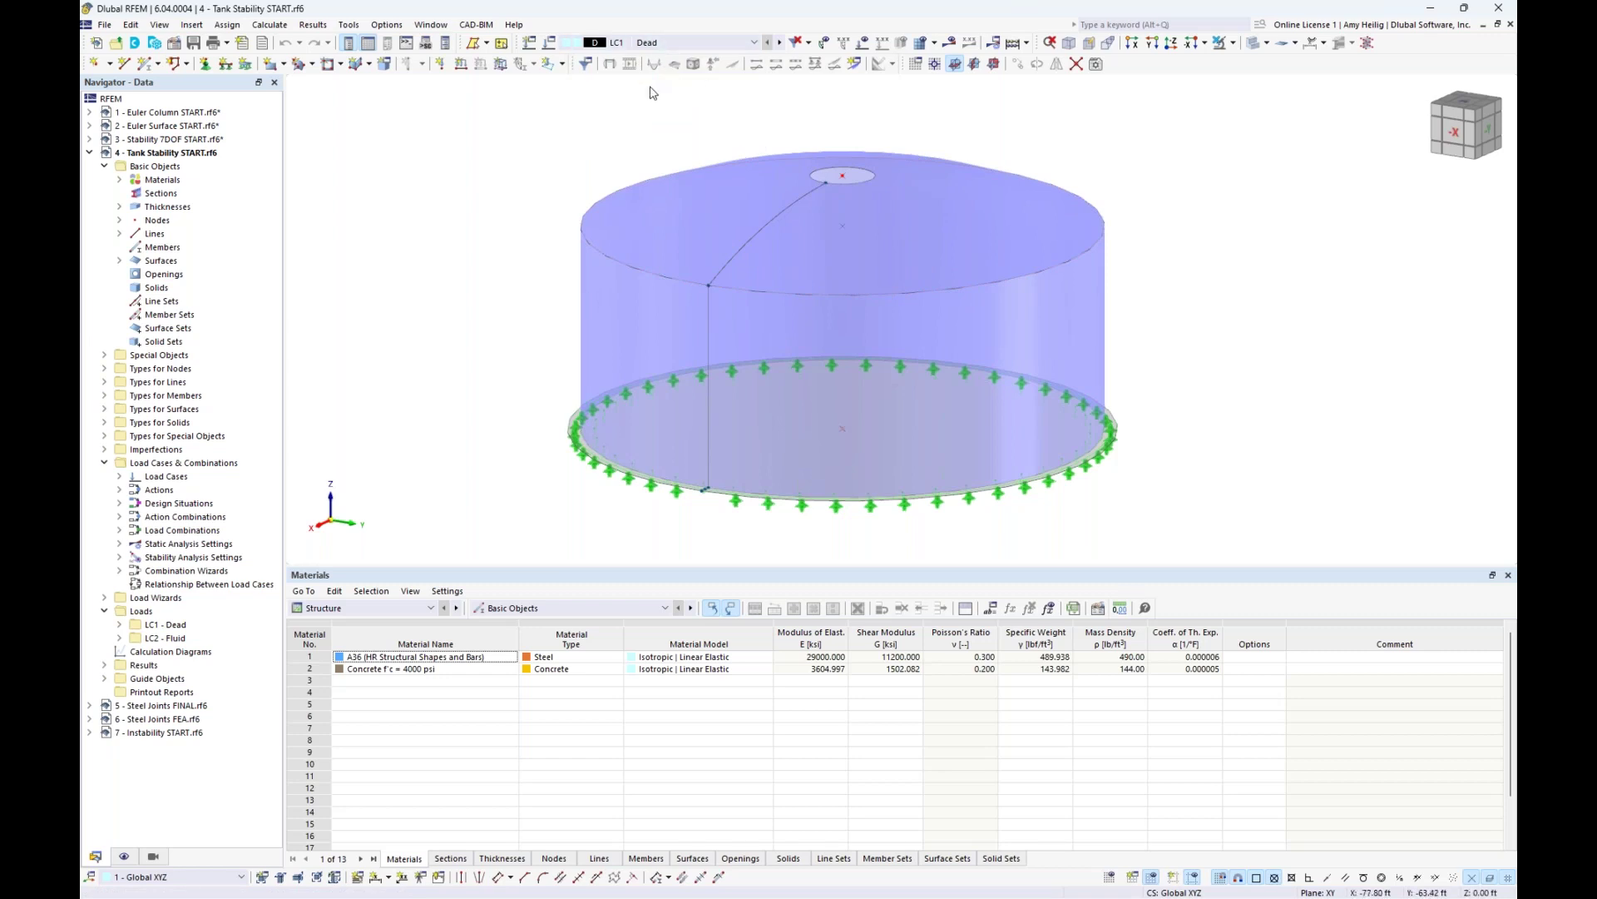
click(863, 43)
click(780, 42)
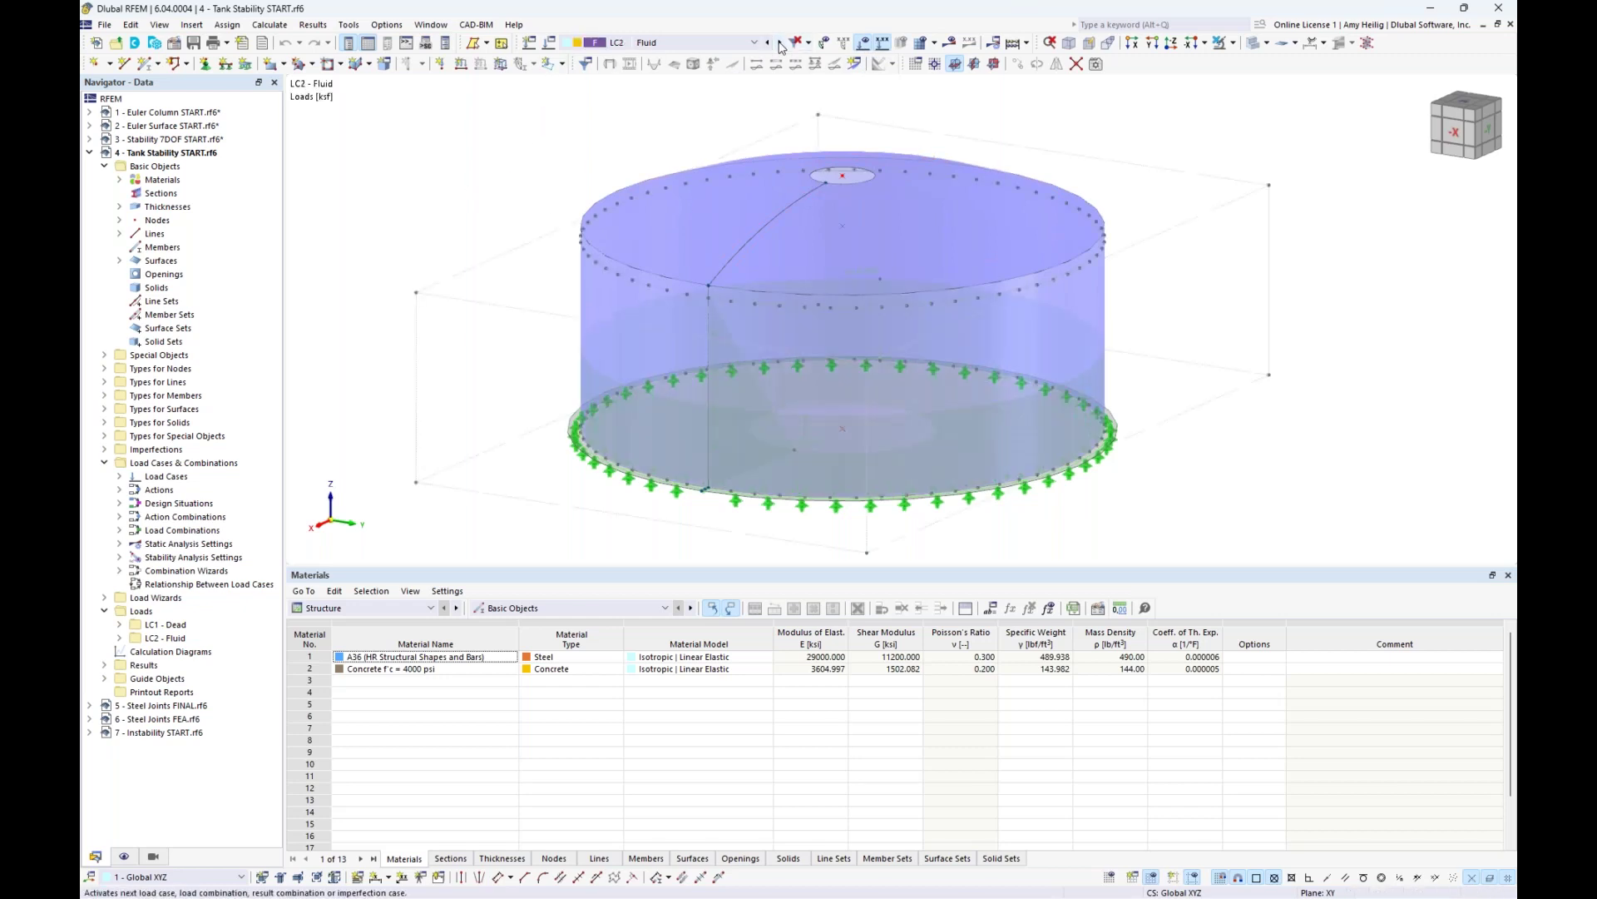
- Examine the LC2 fluid loads on the tank floor and wall in wireframe display, and hide the loads
click(1252, 43)
ctrl+middle_drag(1306, 298, 1136, 308)
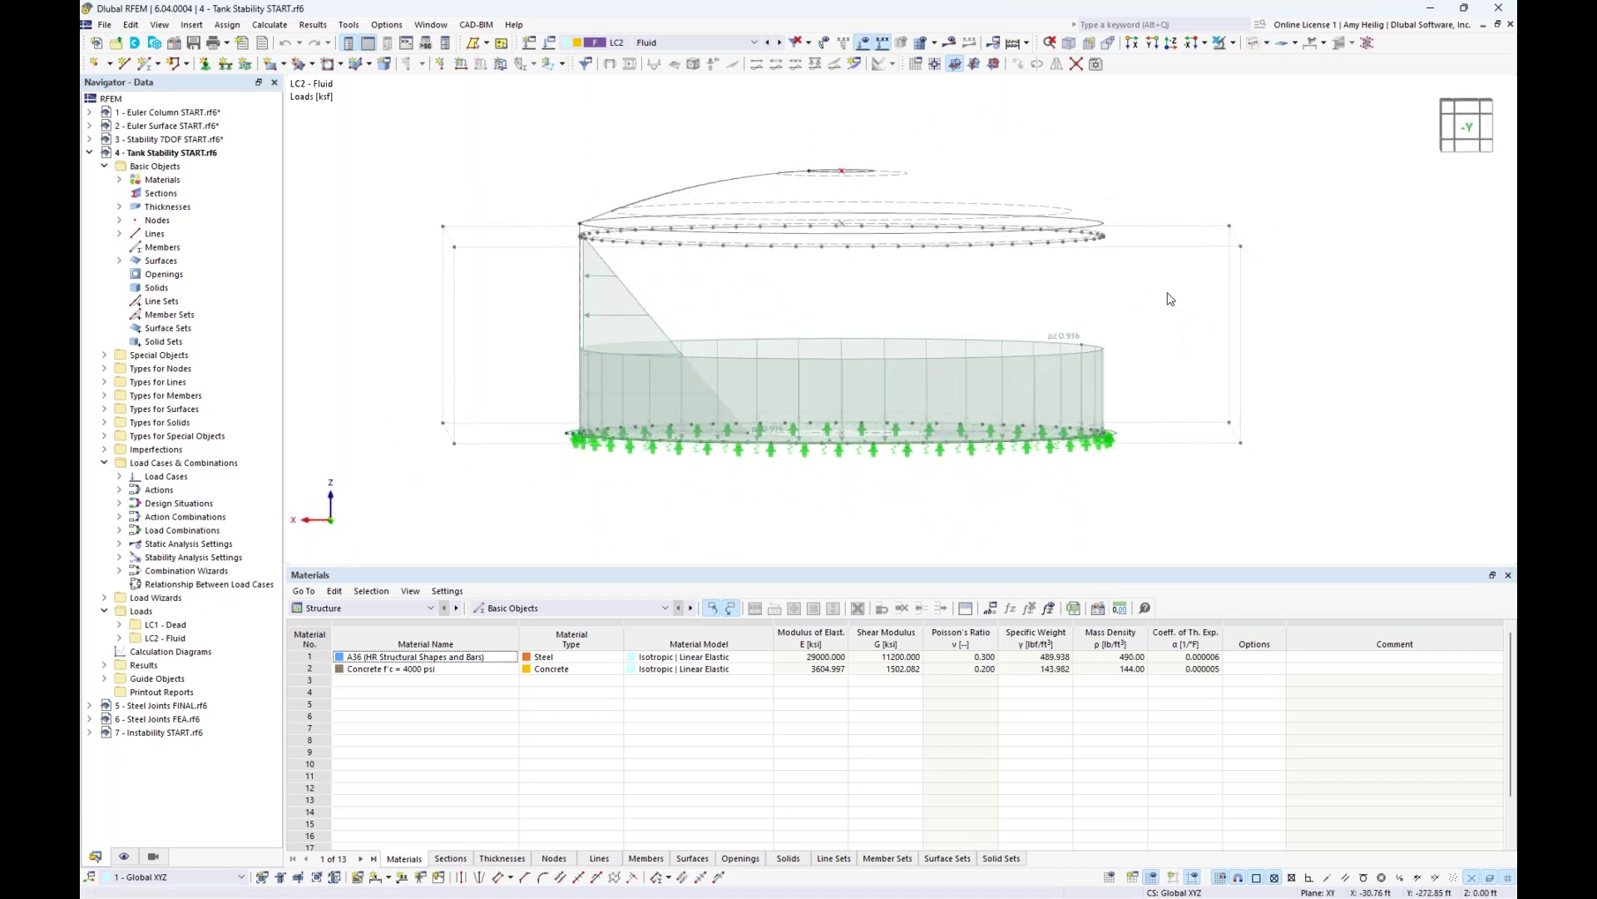
ctrl+middle_drag(767, 286, 787, 297)
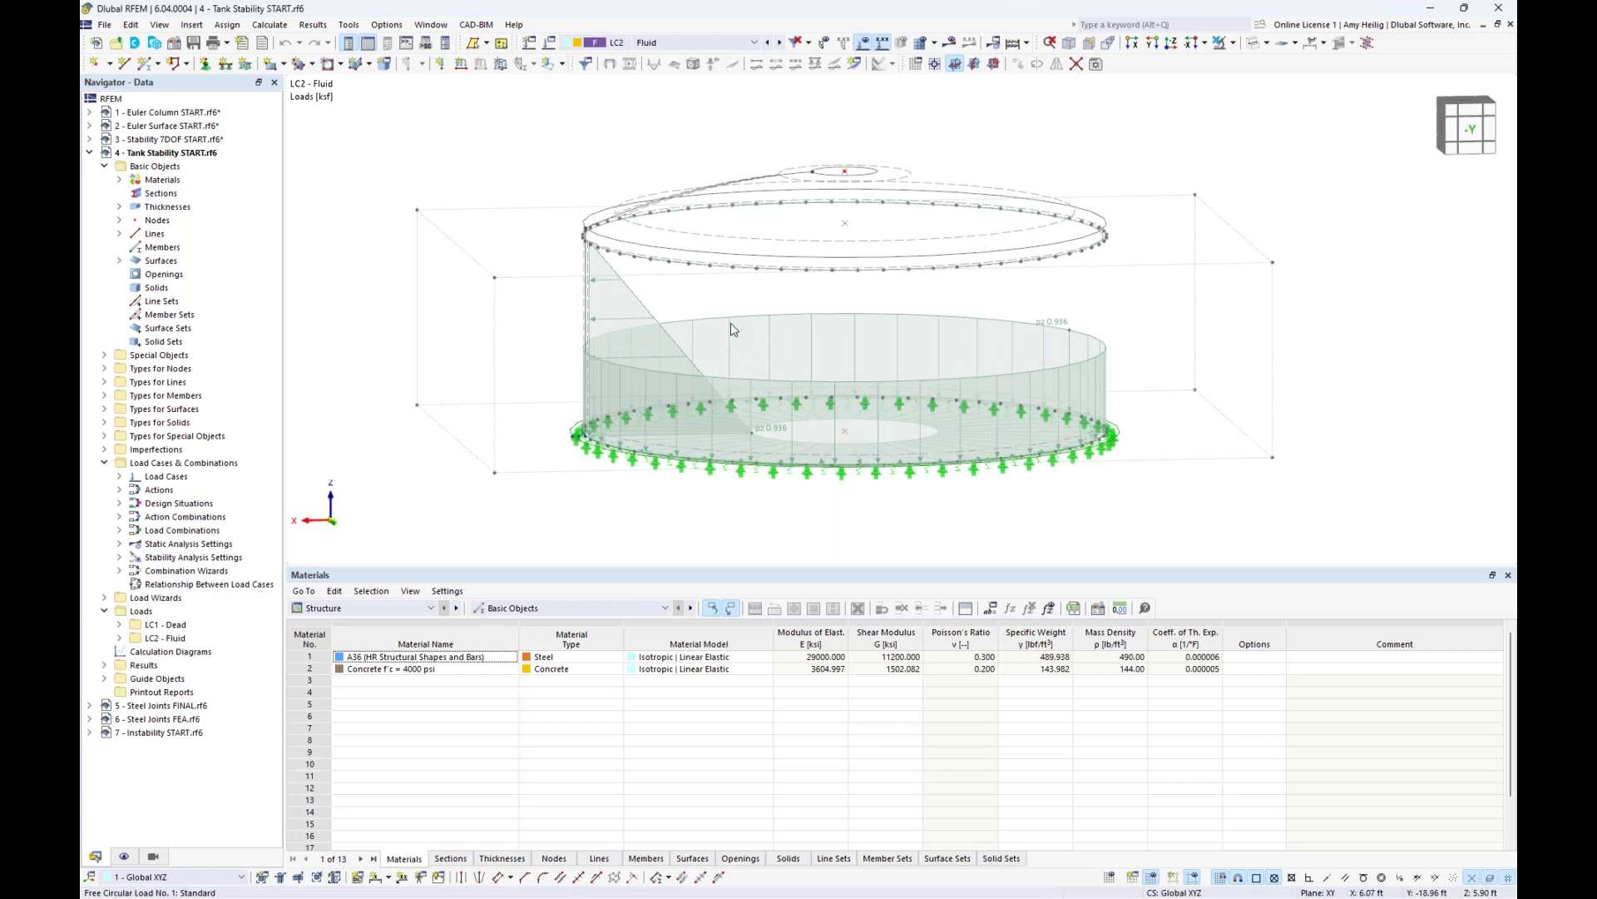
scroll(736, 328, up, 2)
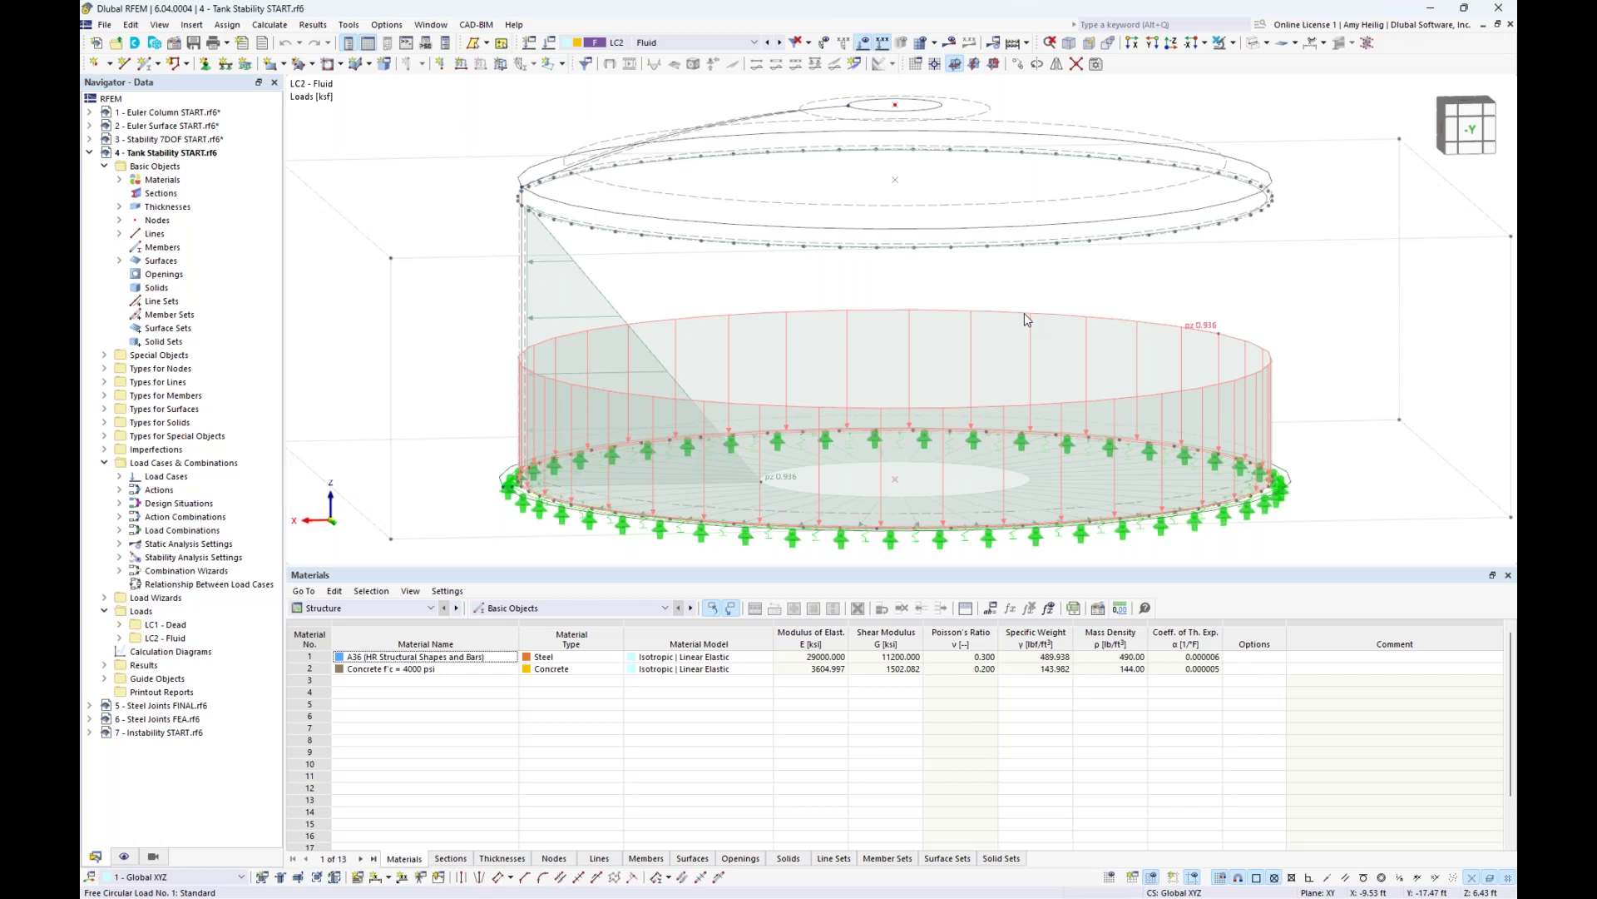
scroll(1025, 313, down, 3)
middle_drag(953, 290, 891, 283)
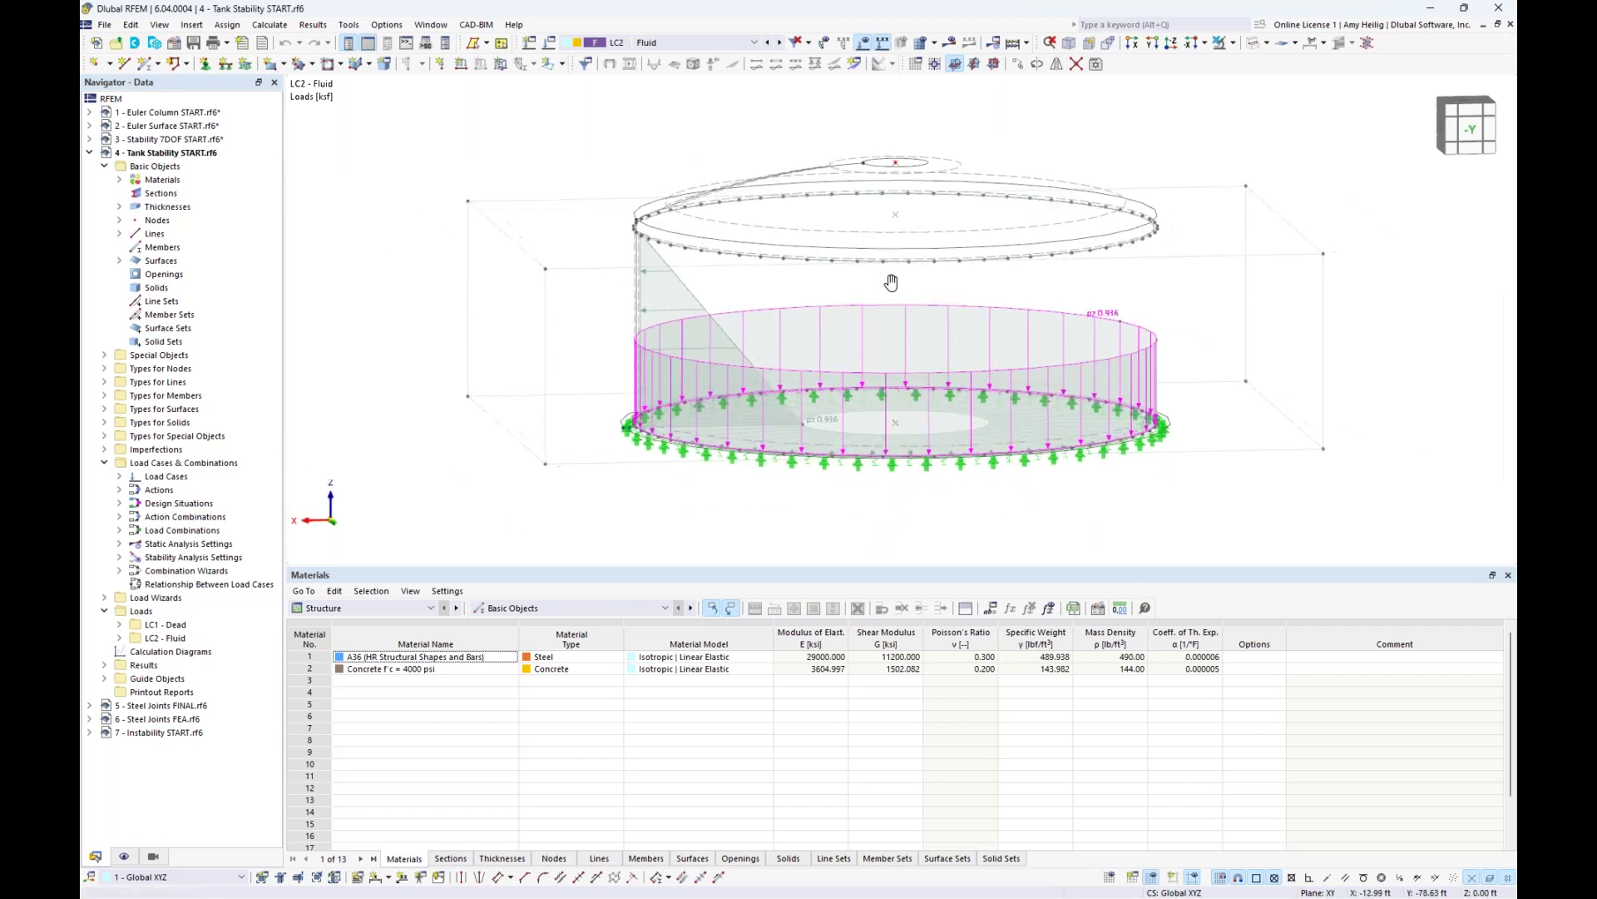
click(1312, 293)
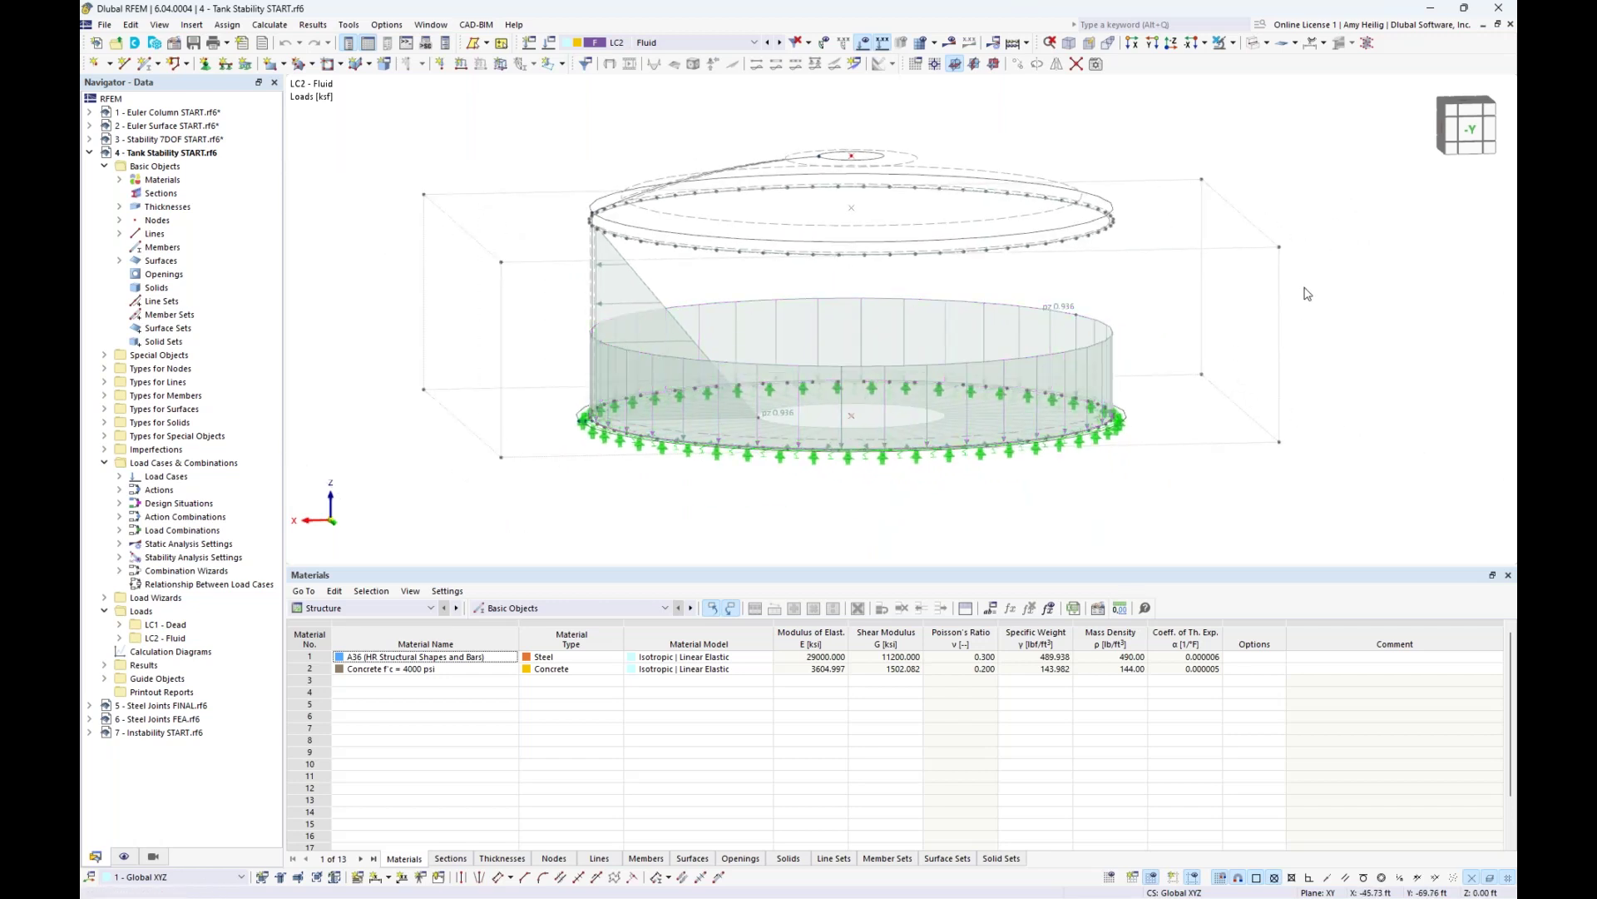
click(648, 294)
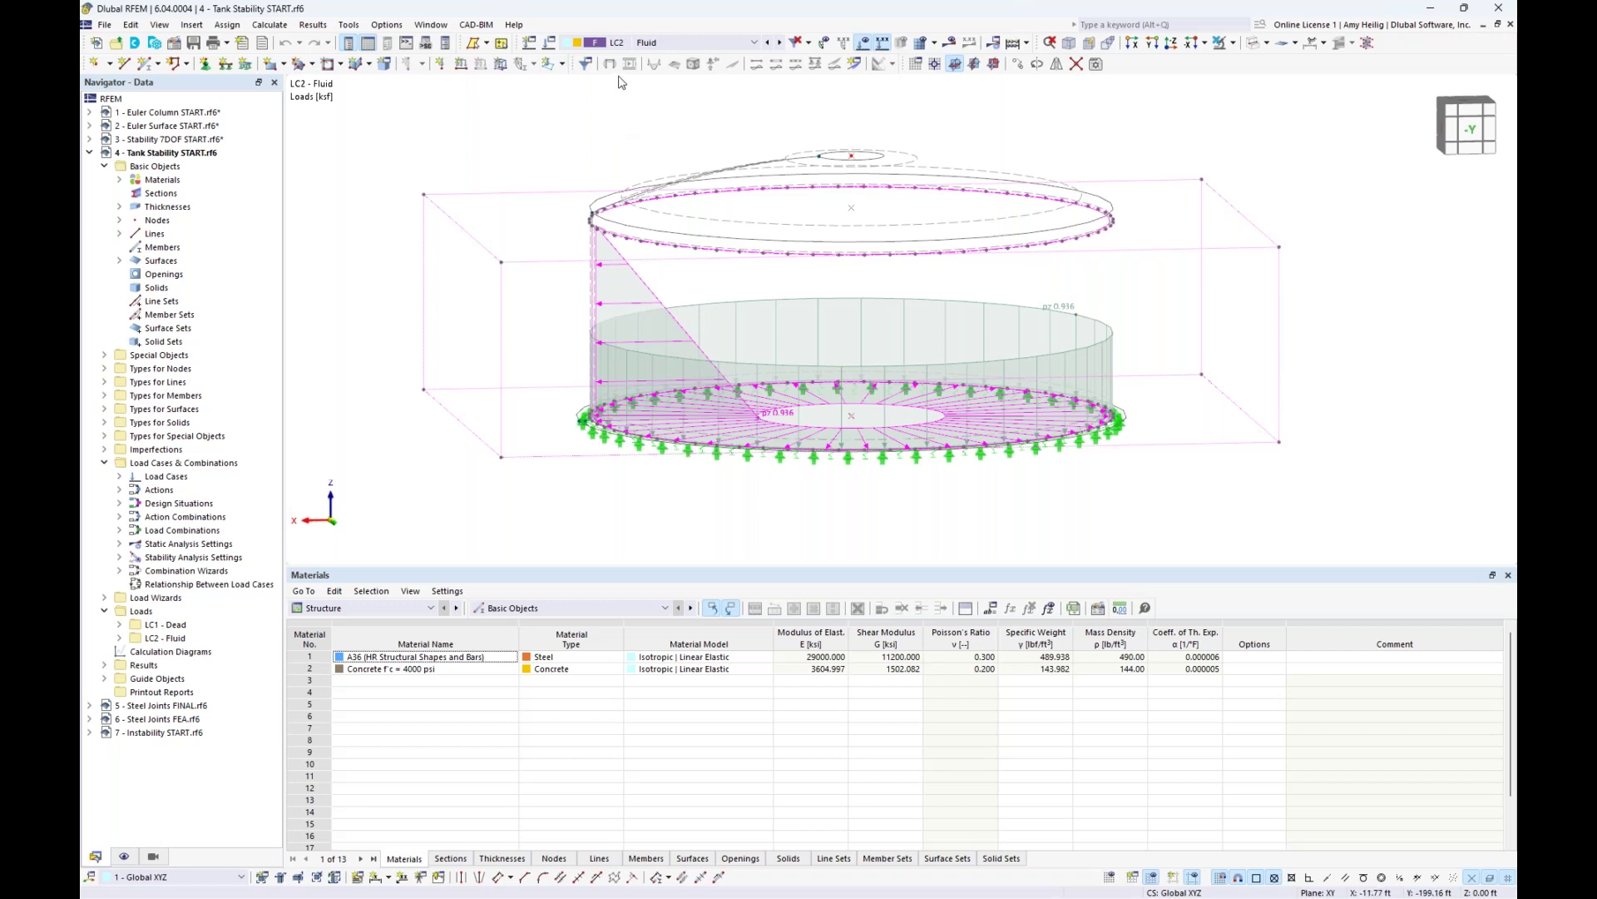
click(560, 135)
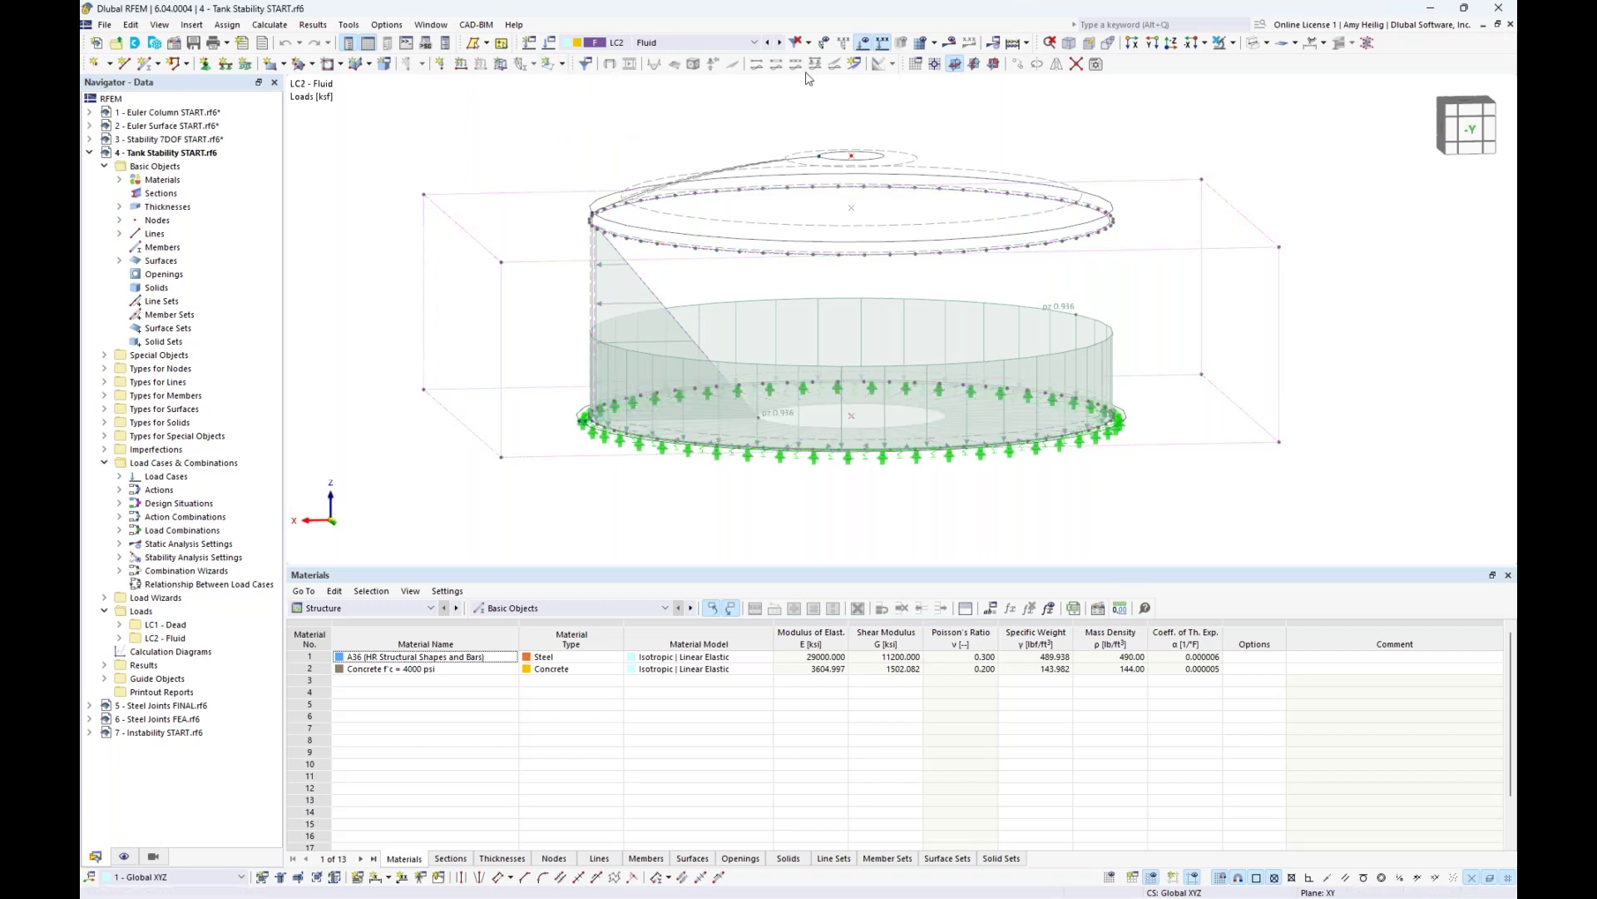
click(865, 42)
- Activate the Structure Stability critical load calculation for load case LC2 Fluid and calculate it
click(550, 45)
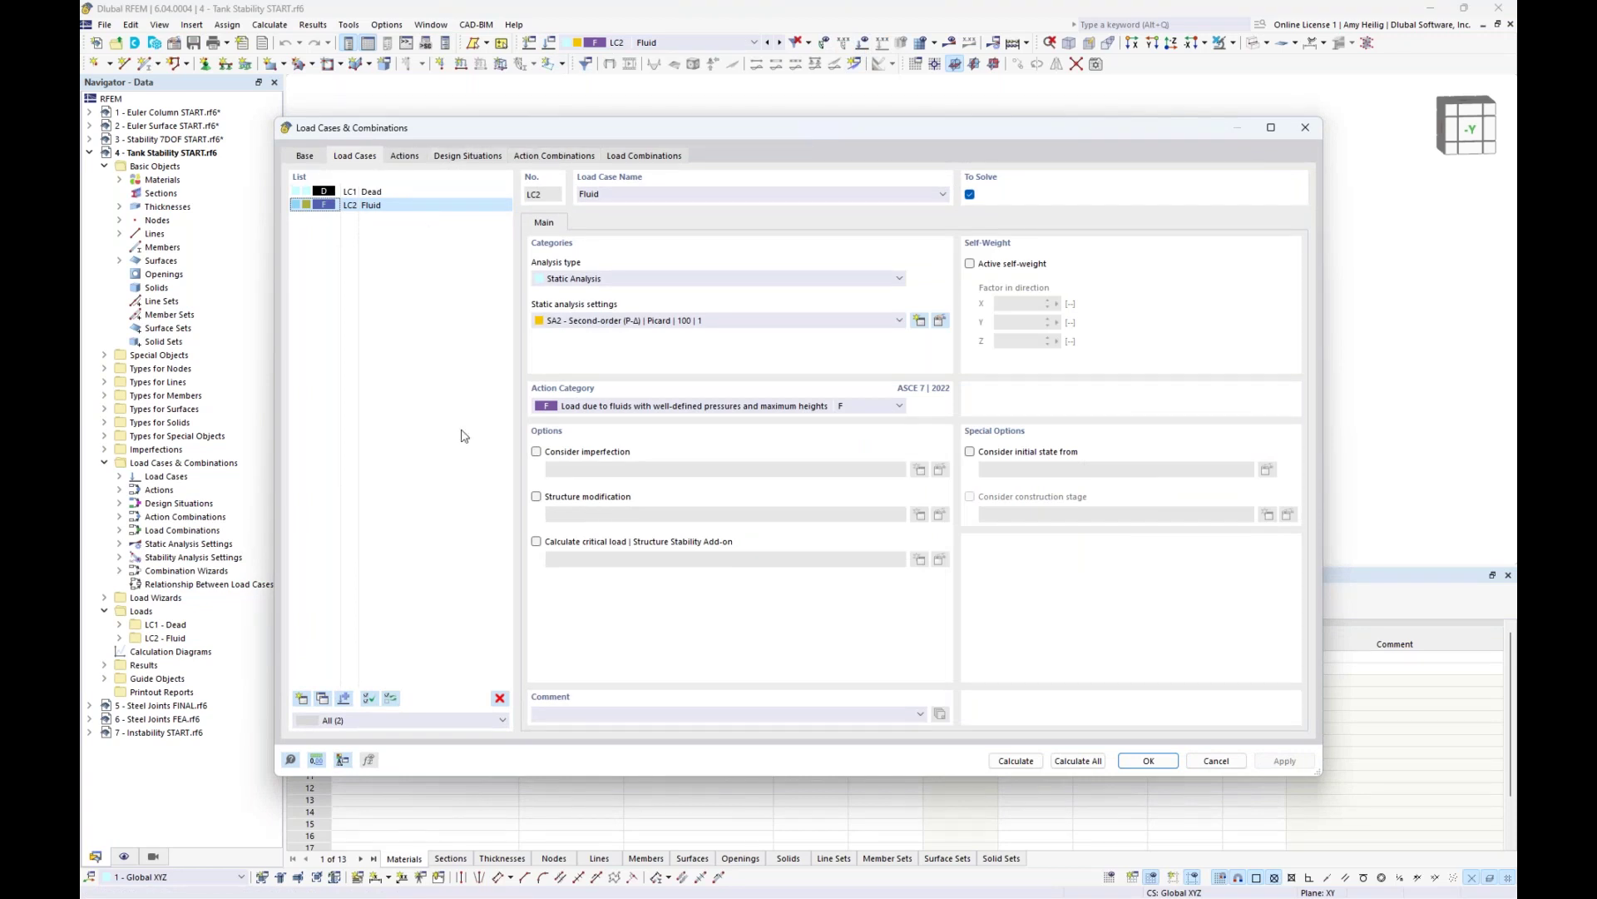
click(537, 542)
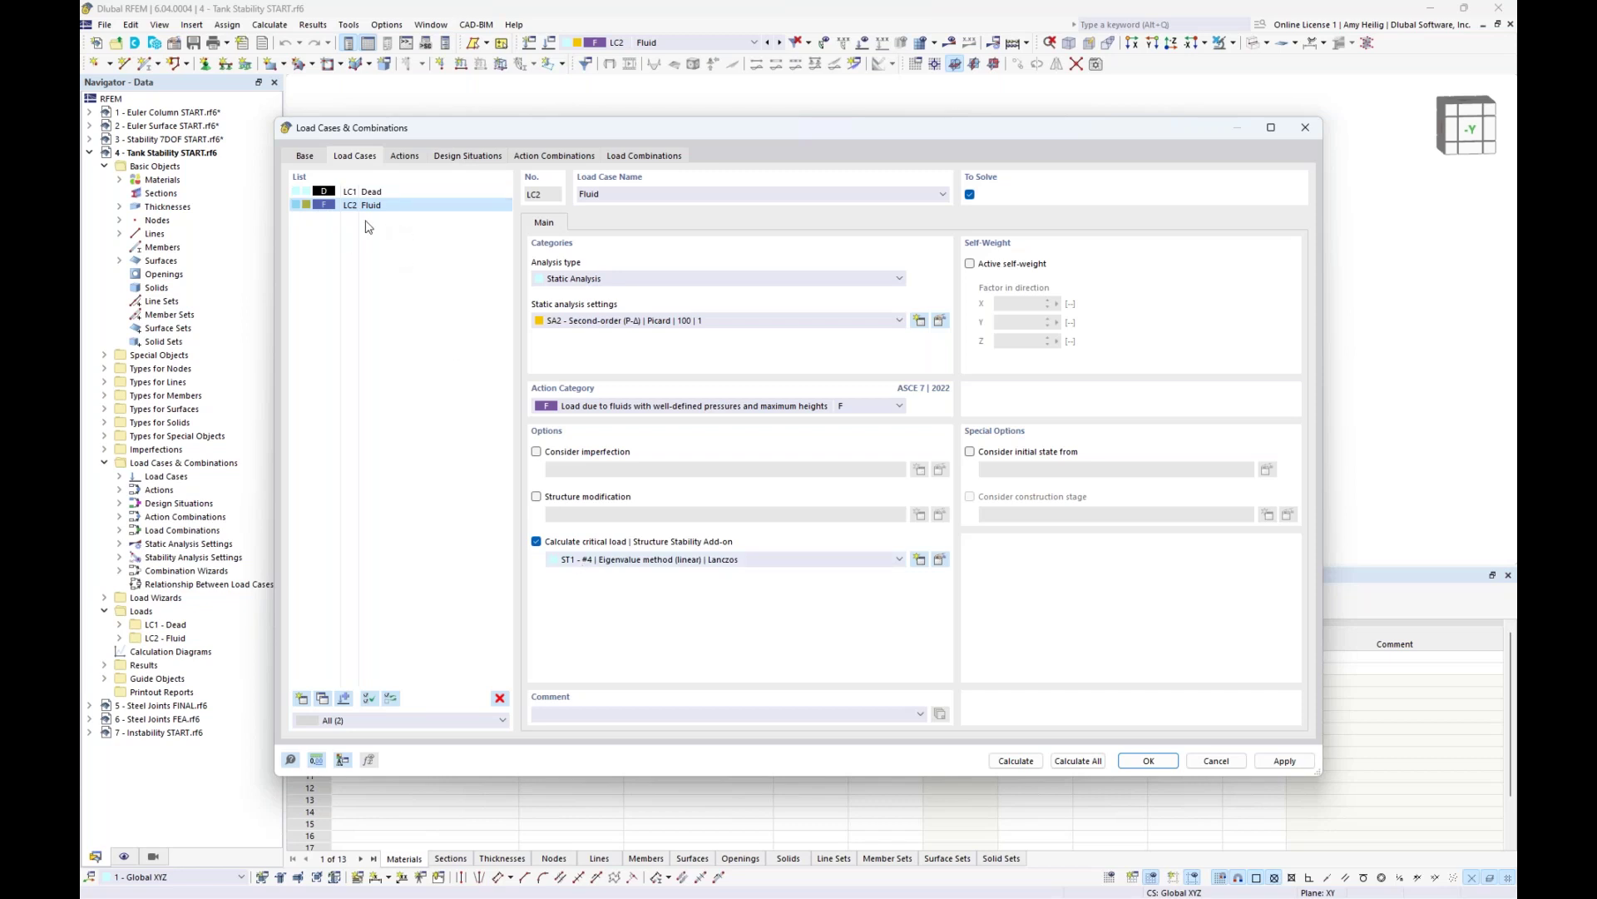
click(1030, 764)
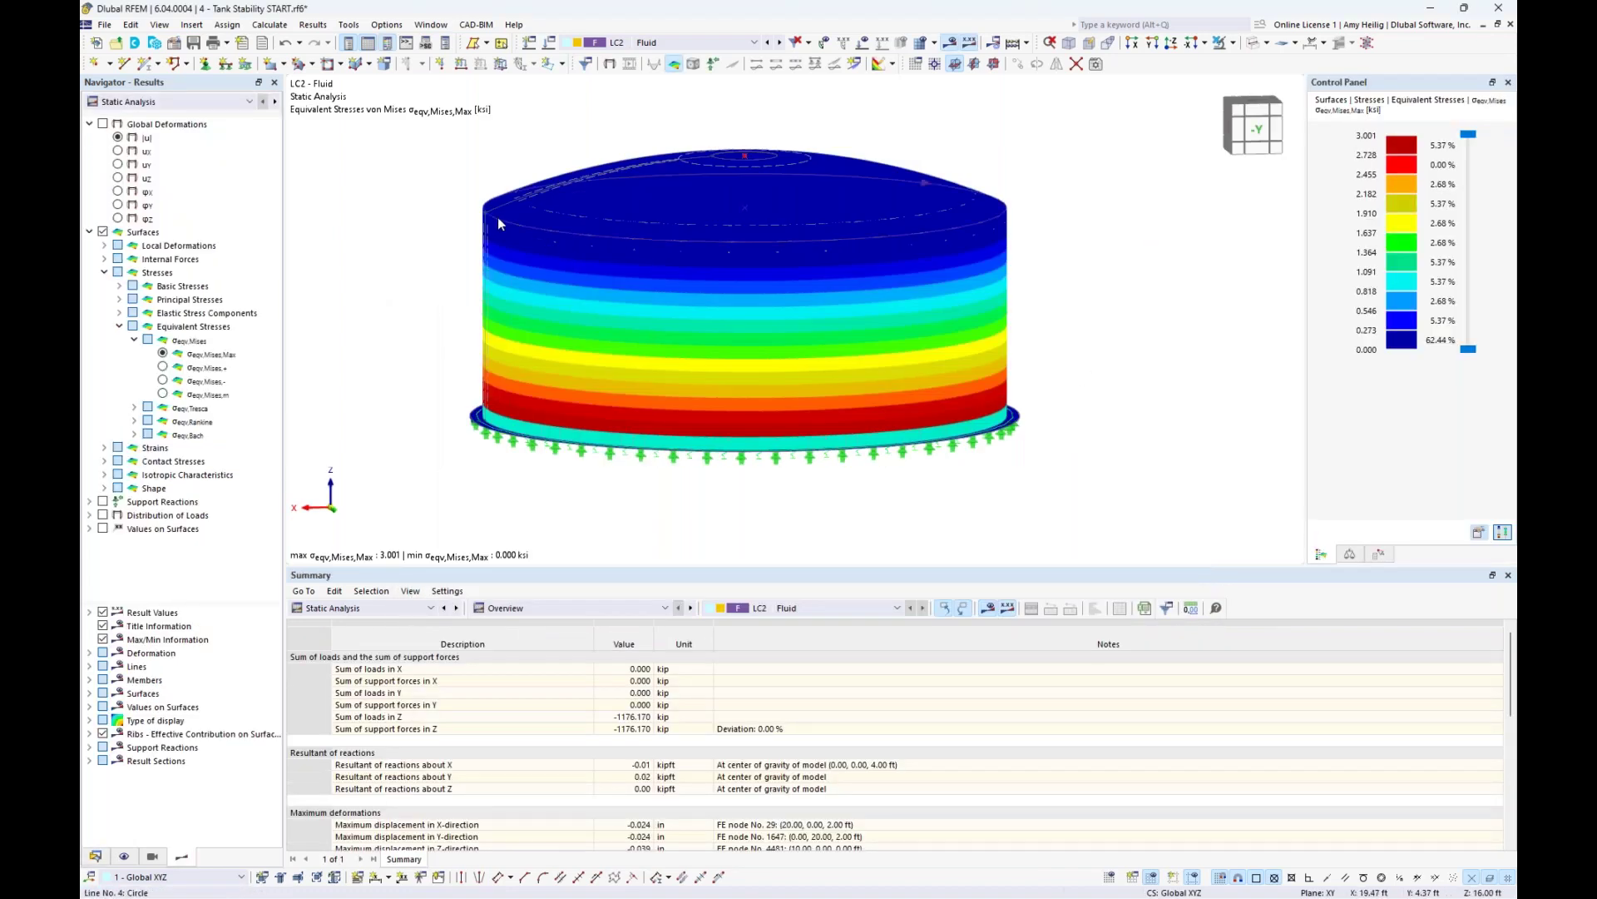
- Show the Stability Analysis mode shape results for LC2 and isolate the cylindrical tank wall
click(184, 101)
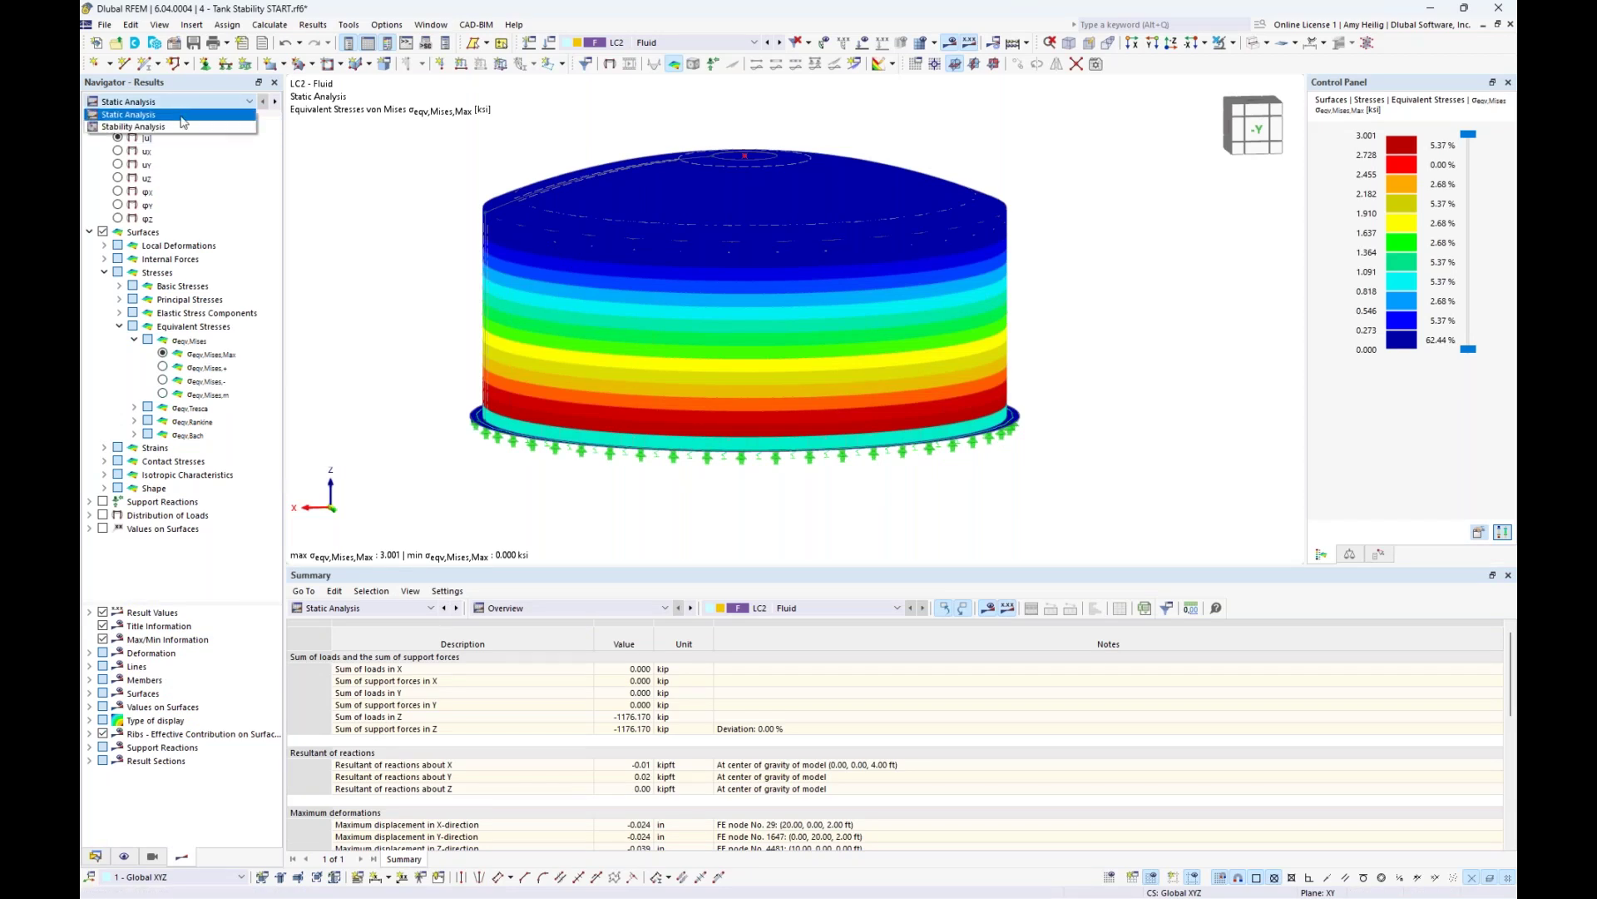
click(182, 127)
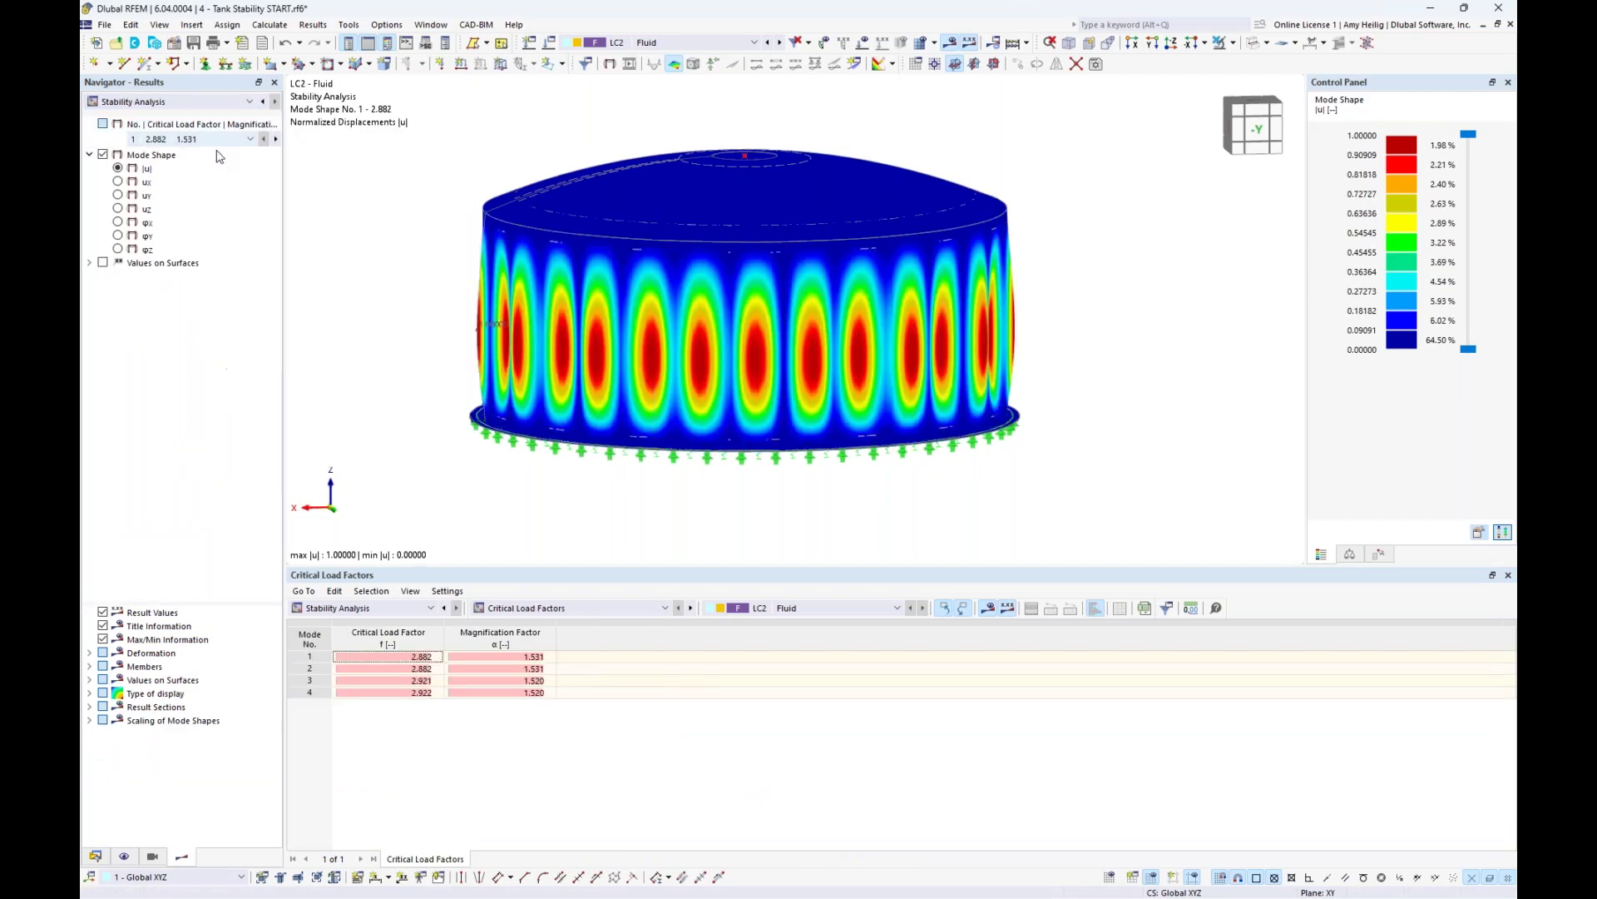
middle_drag(396, 312, 420, 324)
drag(1124, 381, 452, 297)
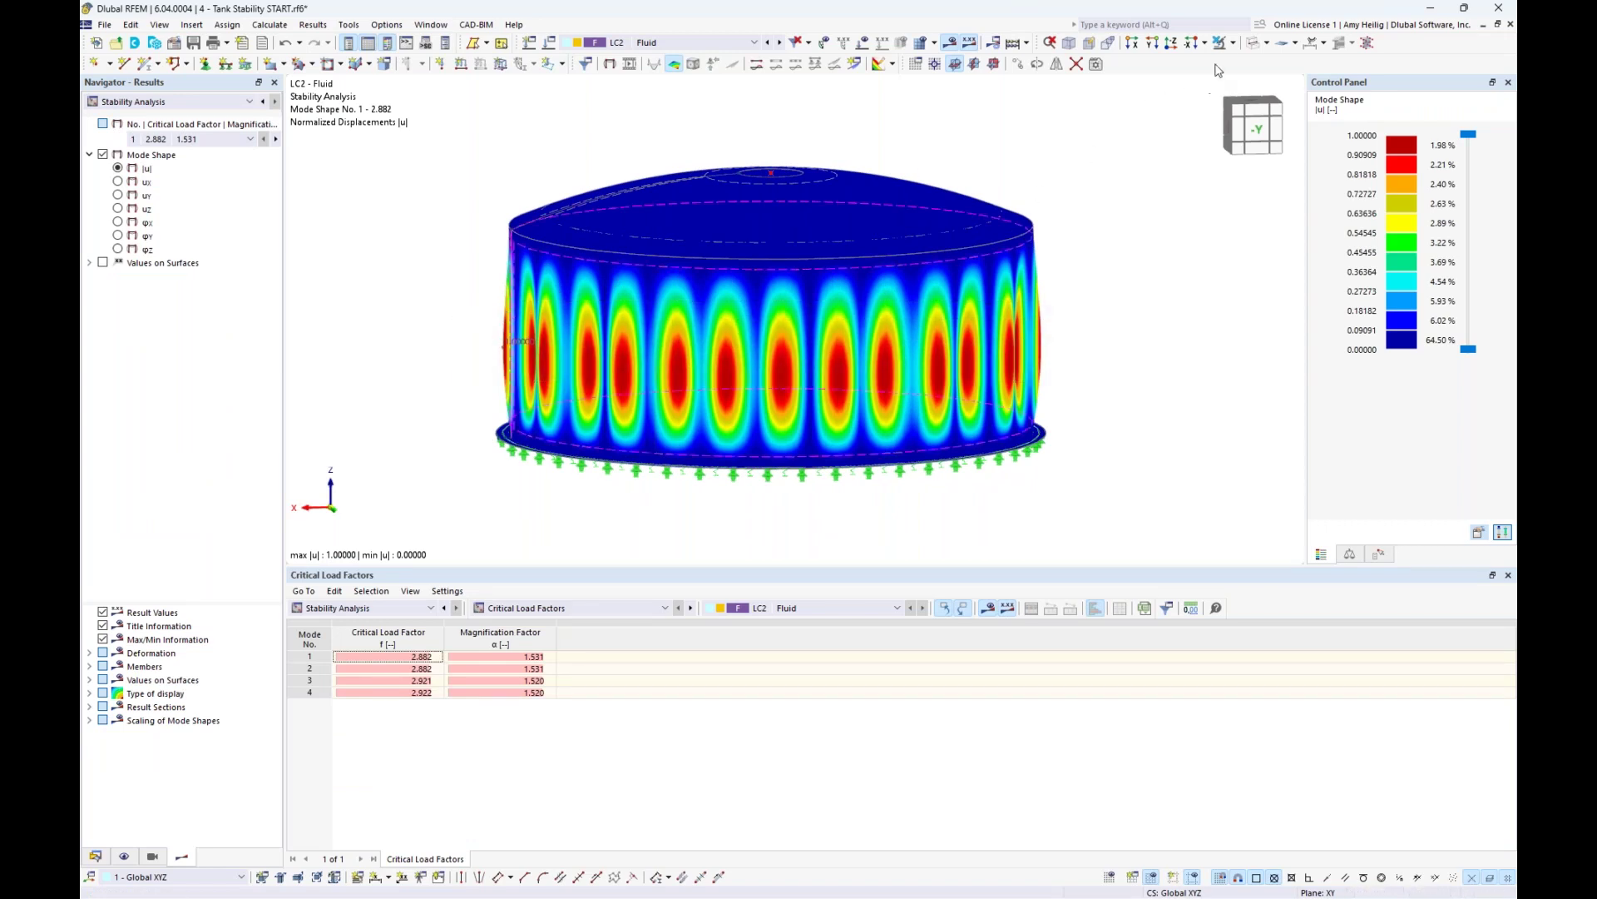
click(1232, 42)
click(1248, 61)
ctrl+middle_drag(1088, 217, 1106, 260)
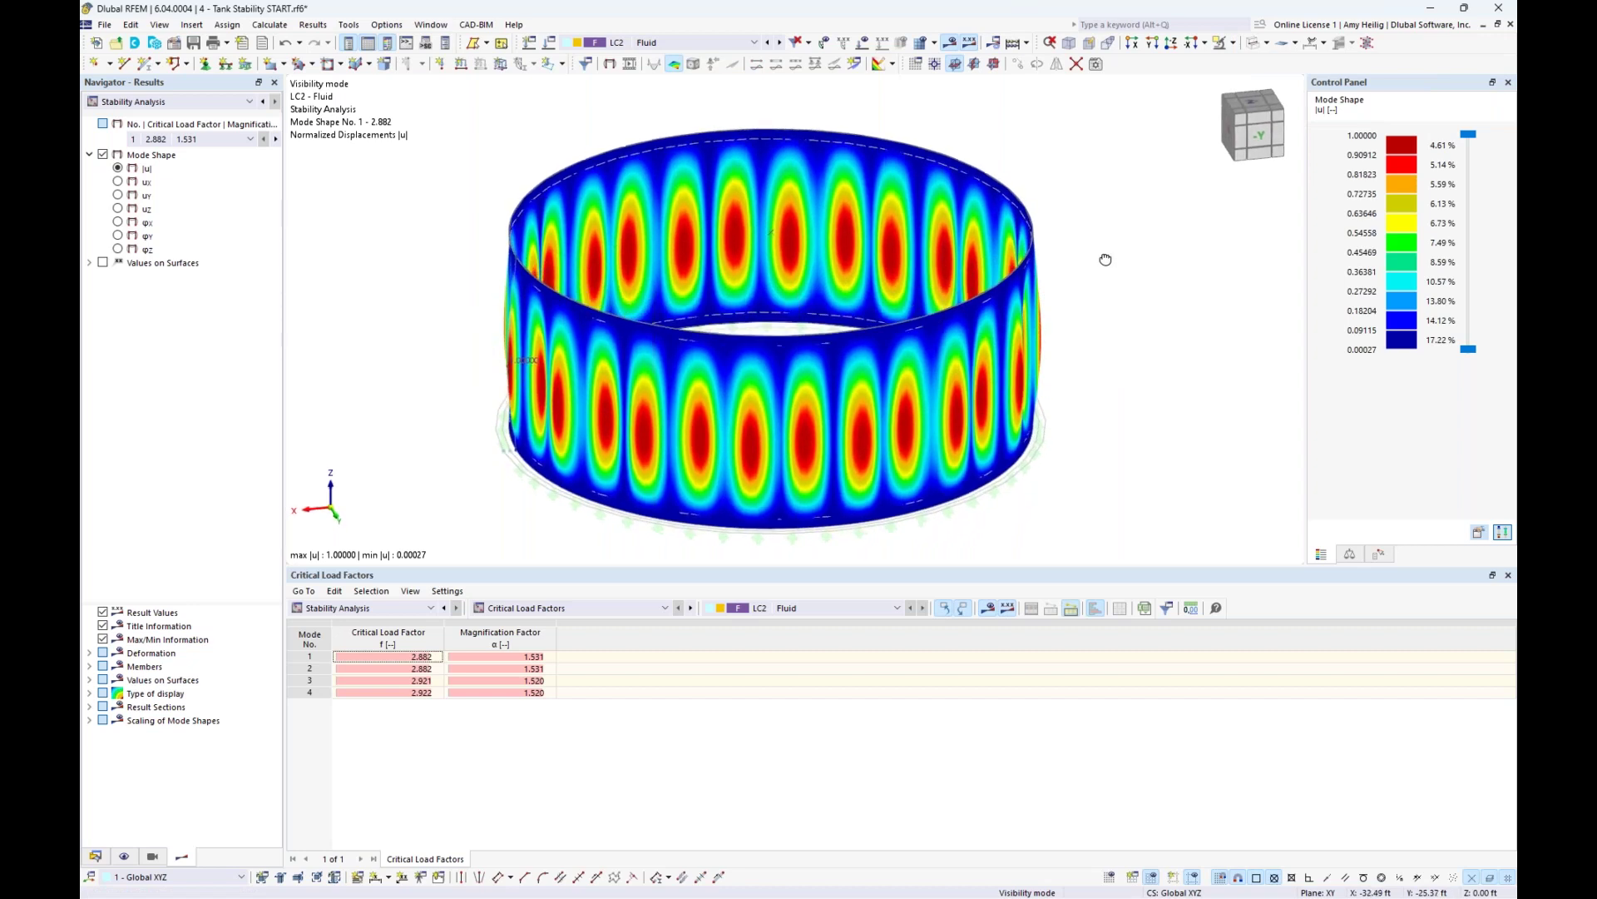
- Compare the tank wall's buckling mode shapes 1 through 4 and return to mode 1
click(394, 662)
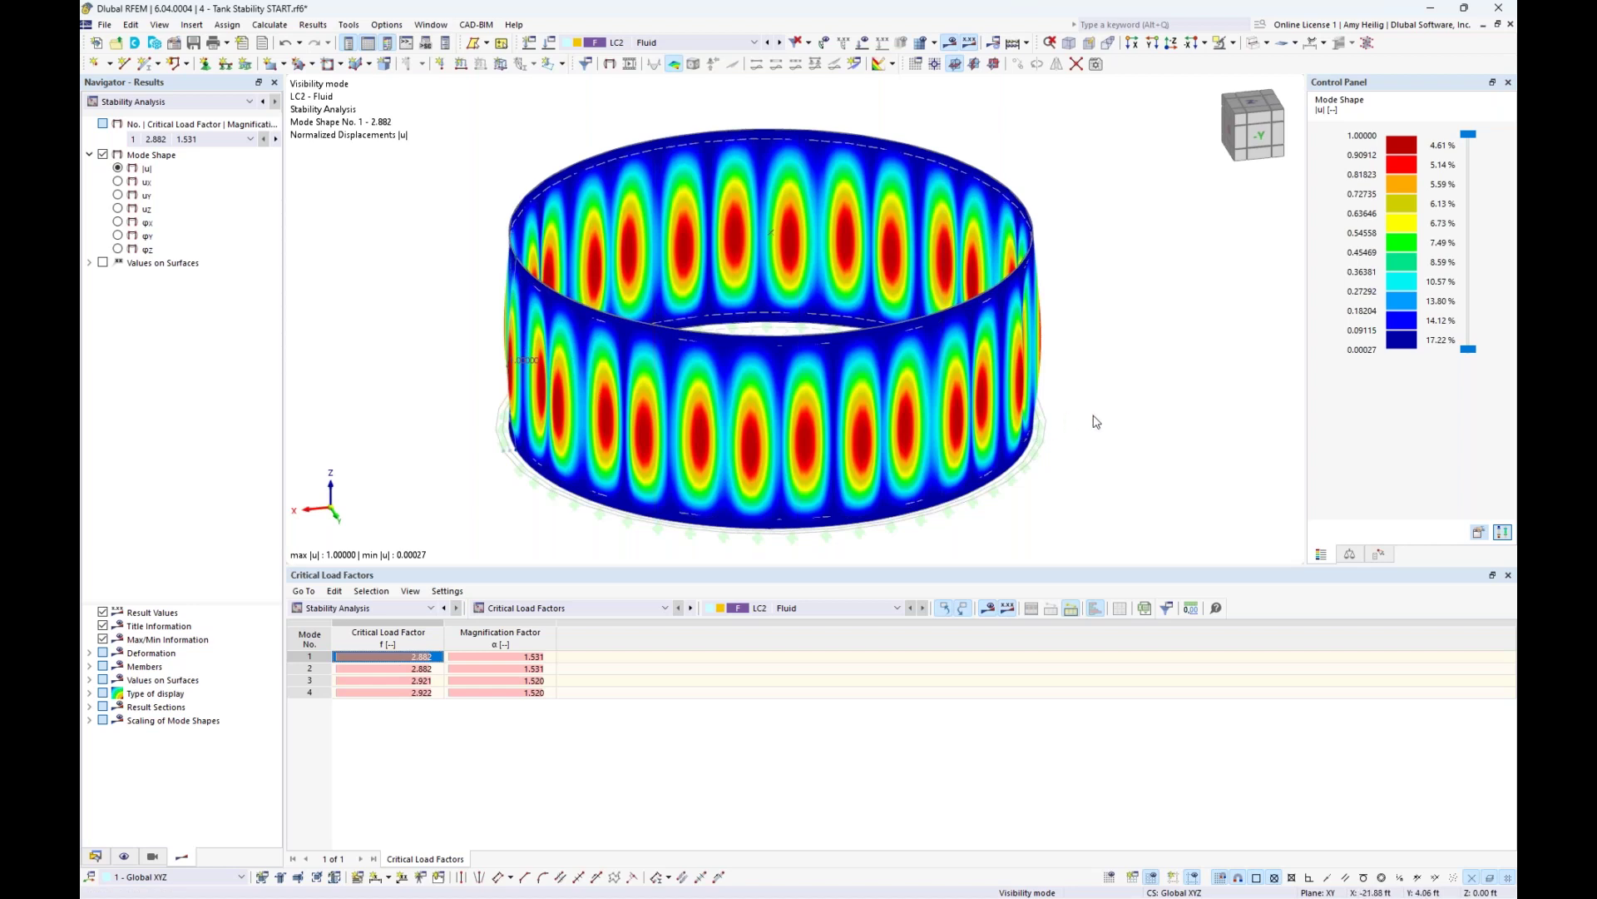
ctrl+middle_drag(1121, 417, 818, 416)
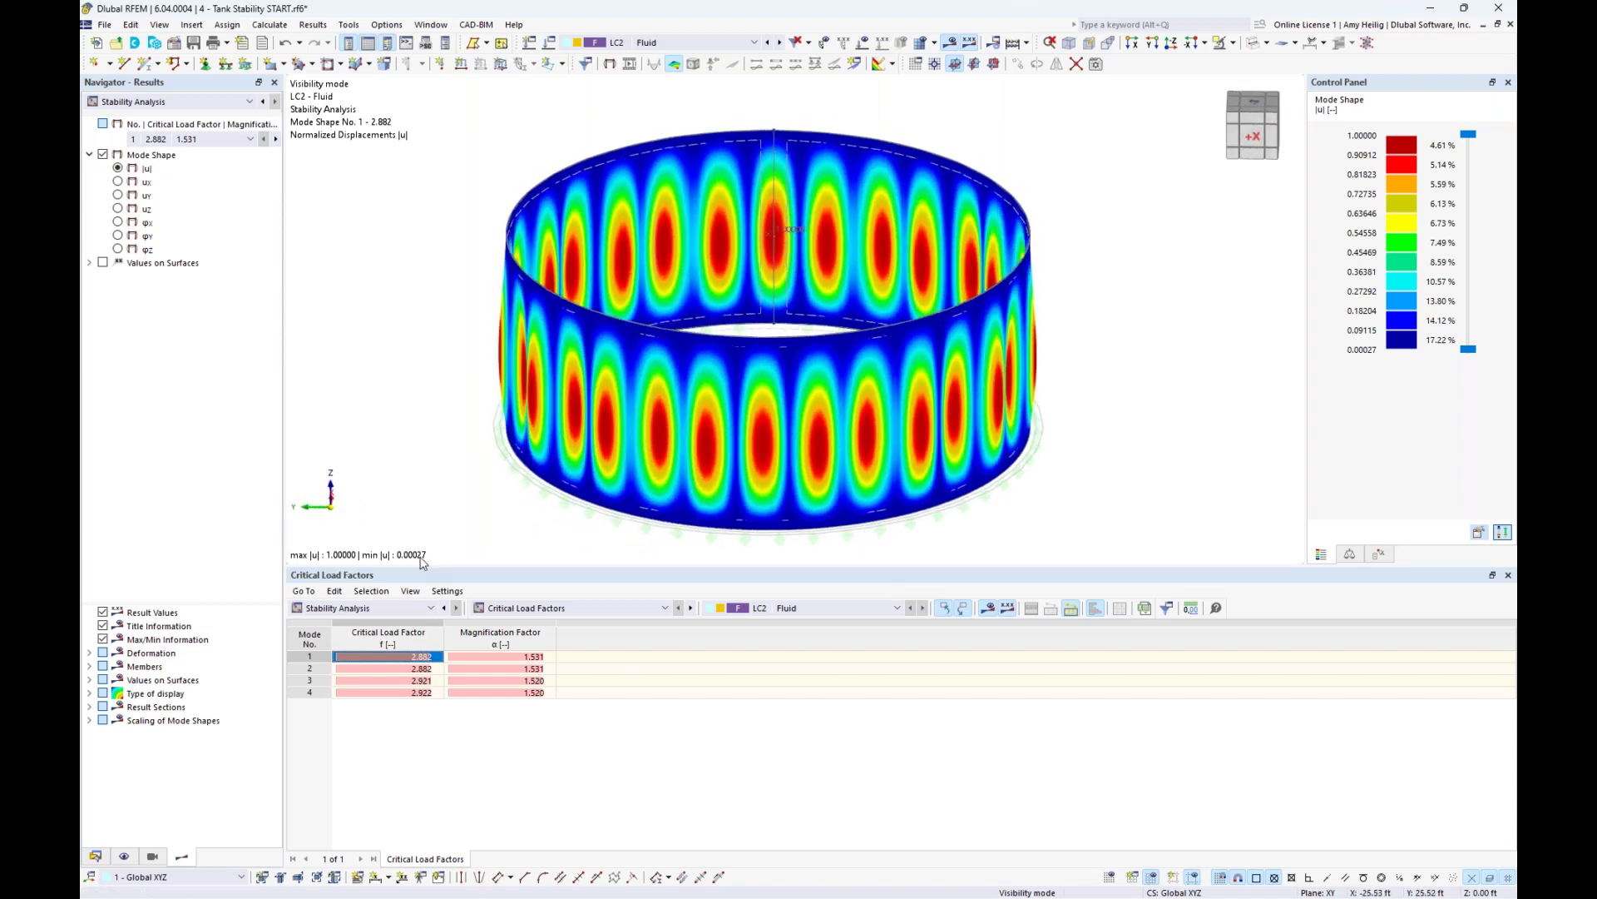
click(386, 670)
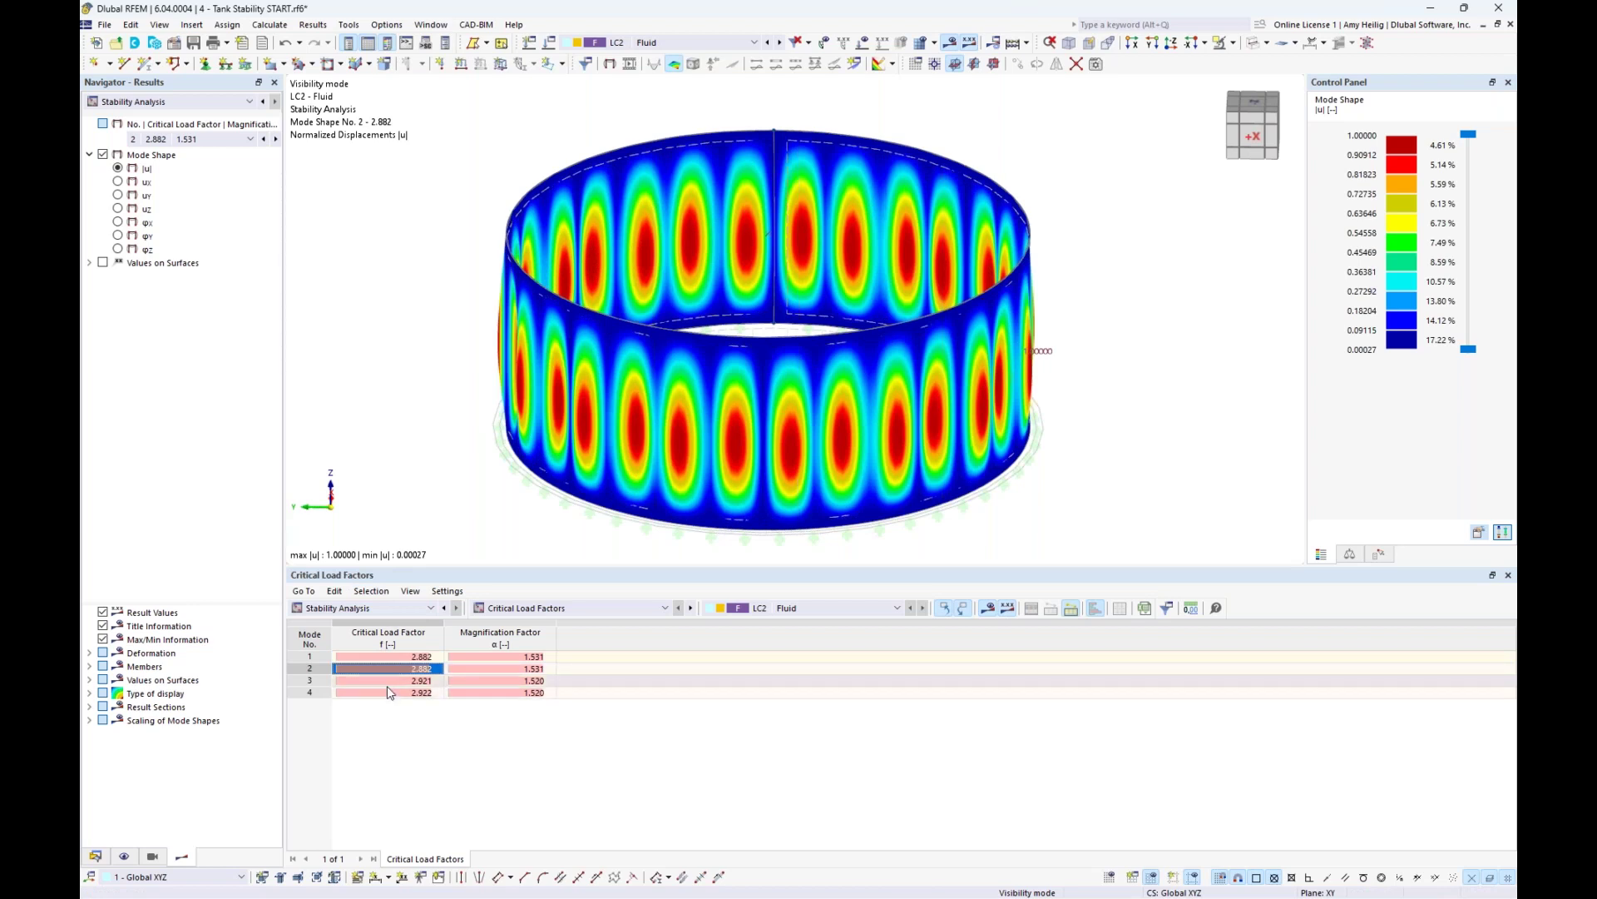
click(386, 682)
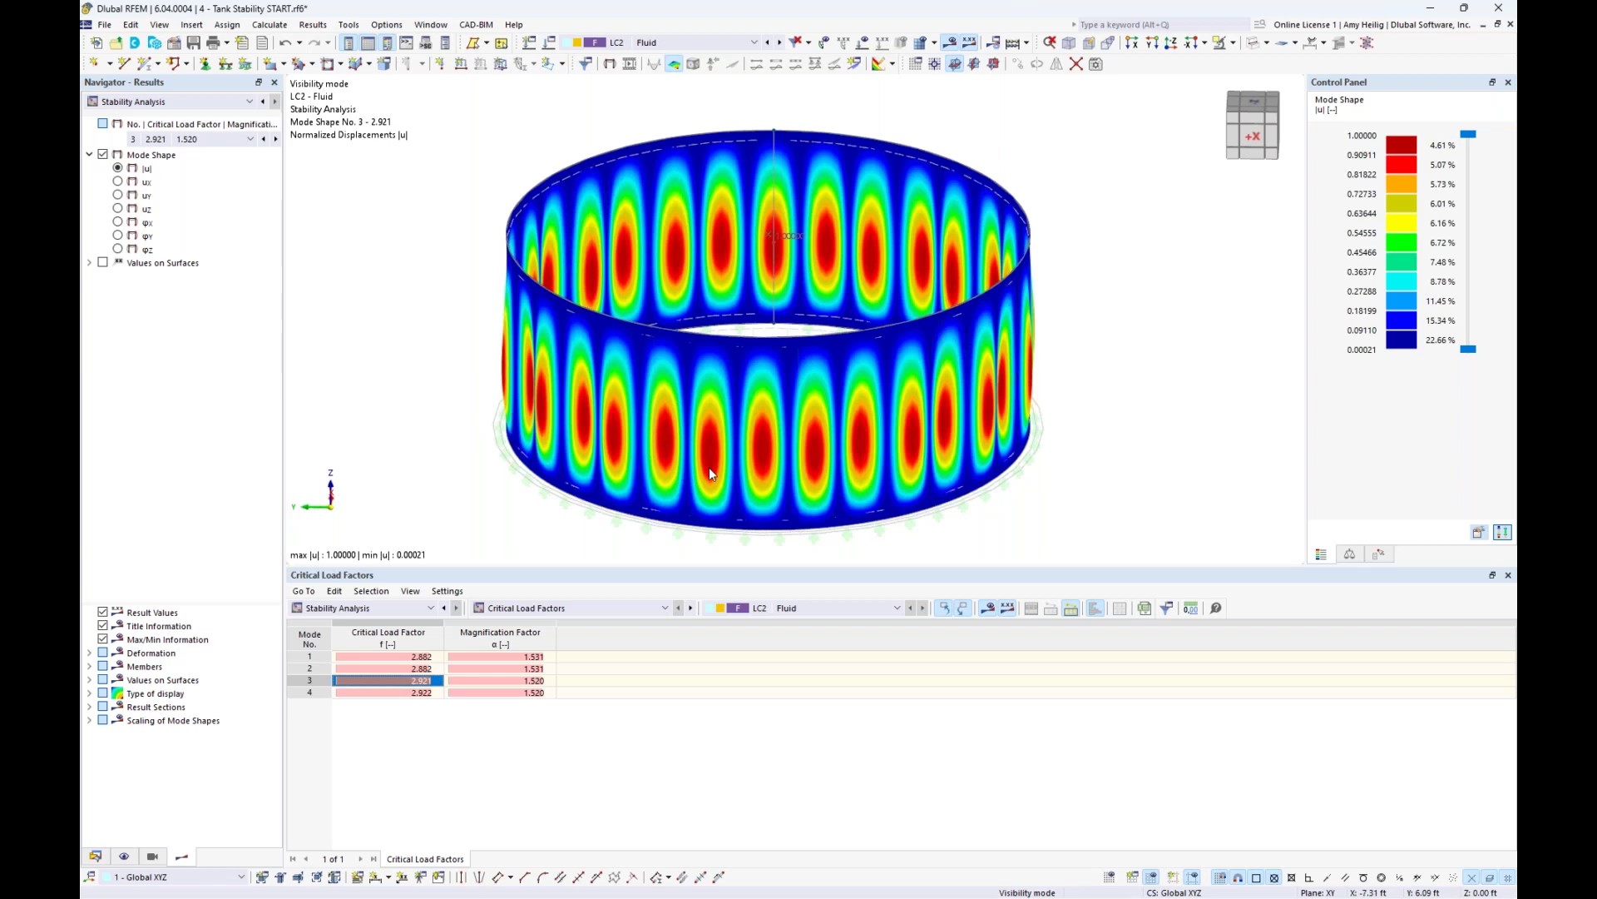
click(379, 694)
click(381, 658)
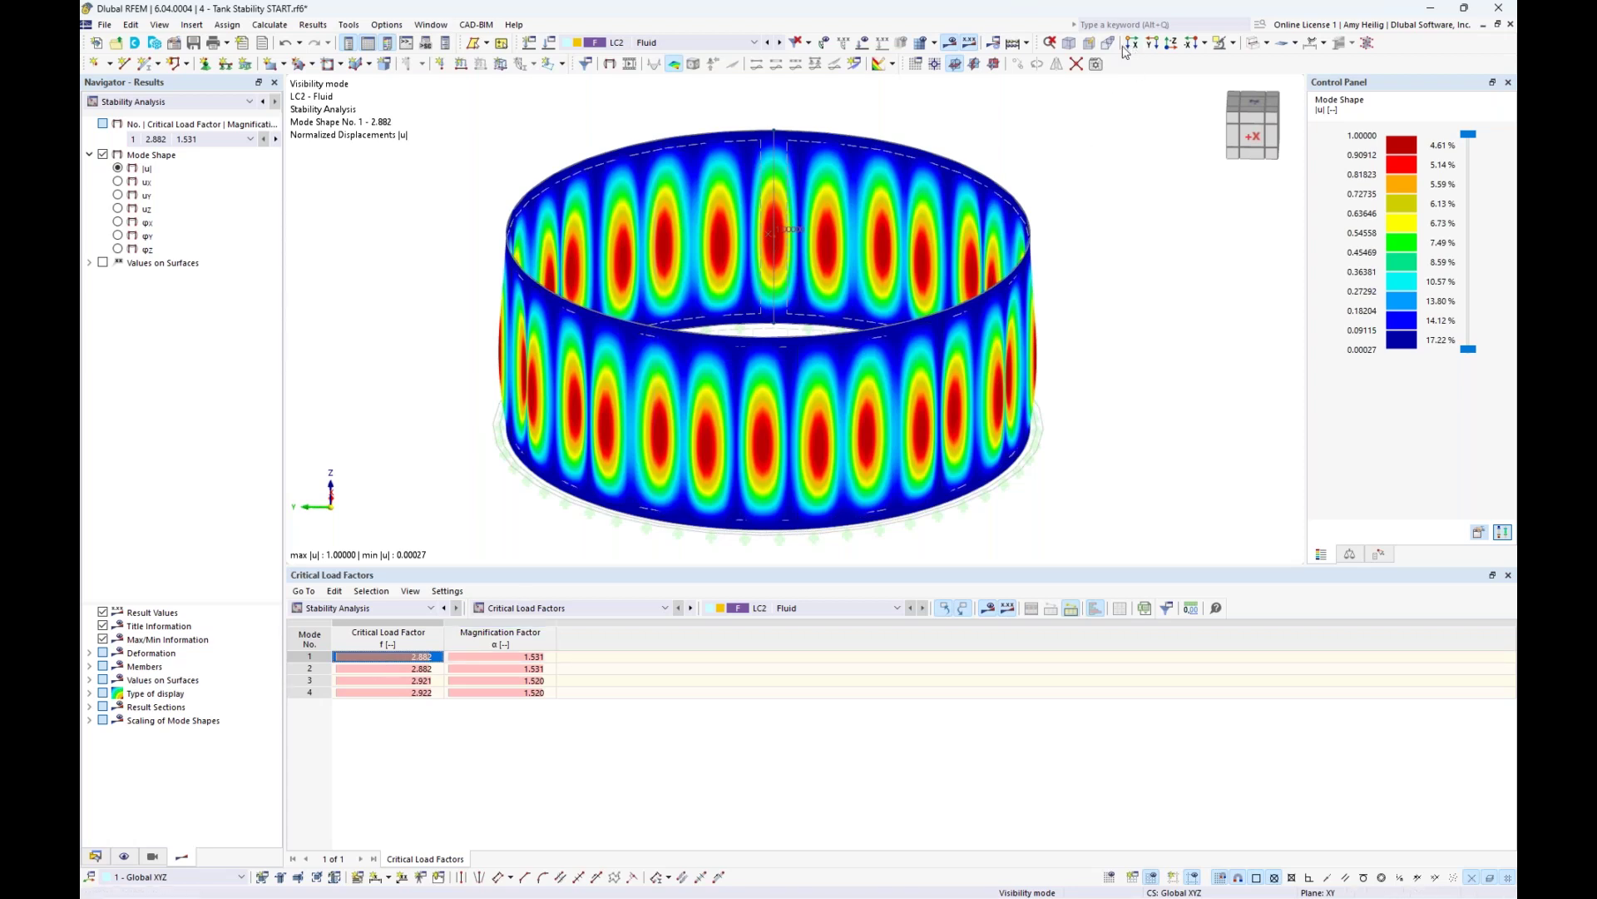
- Hide the results and display the complete tank model with transparent solid surfaces in an isometric view
click(954, 48)
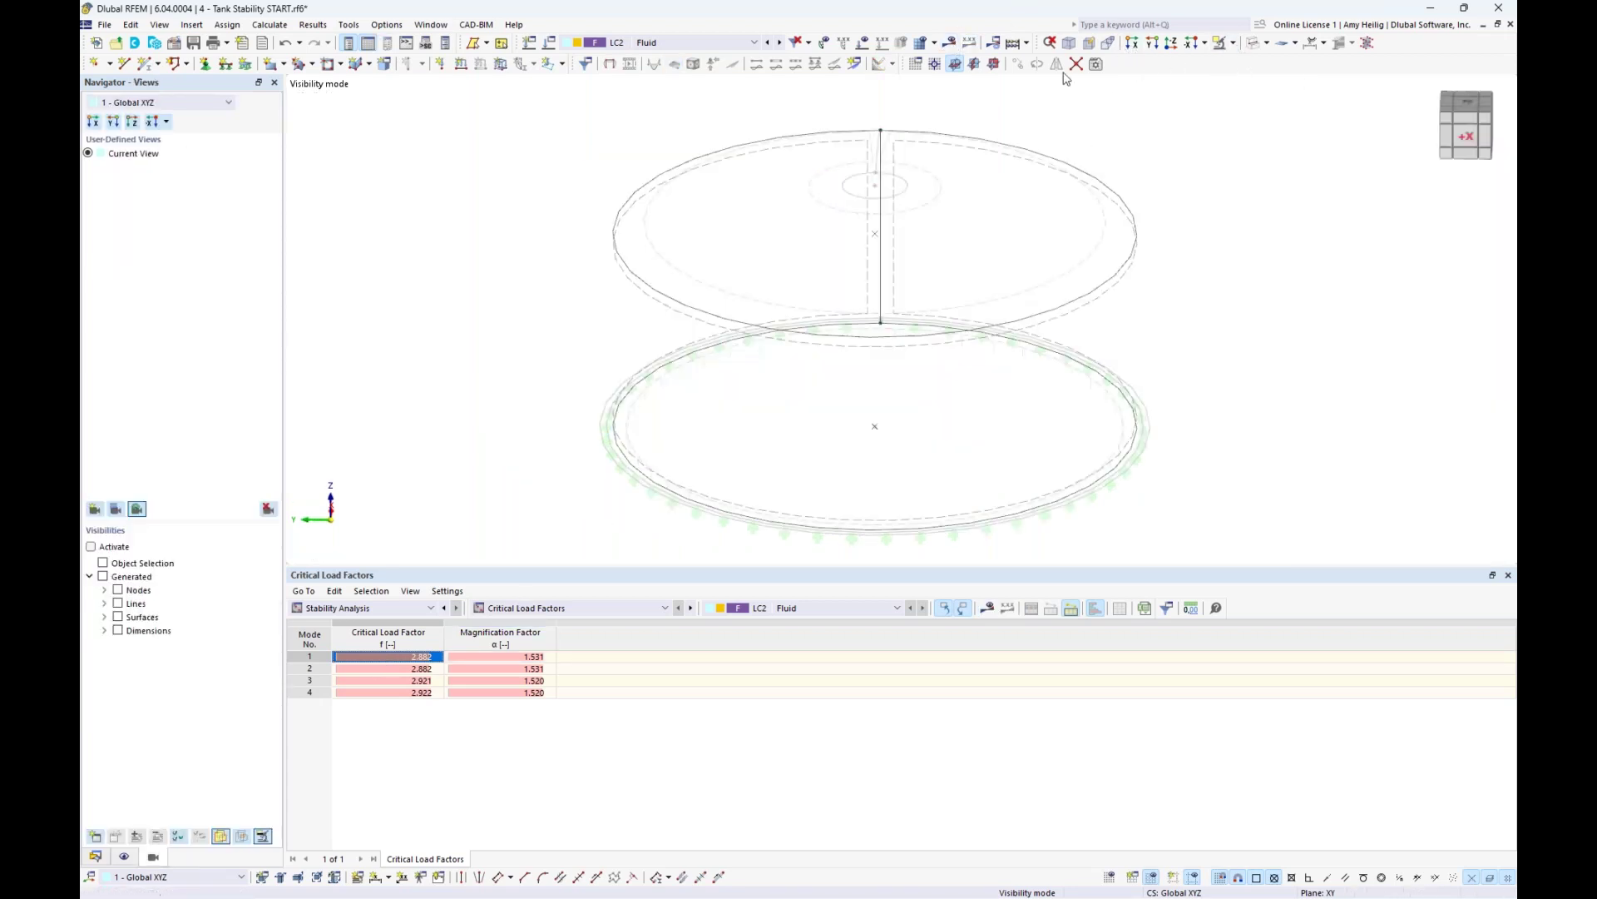
click(1268, 46)
click(1305, 96)
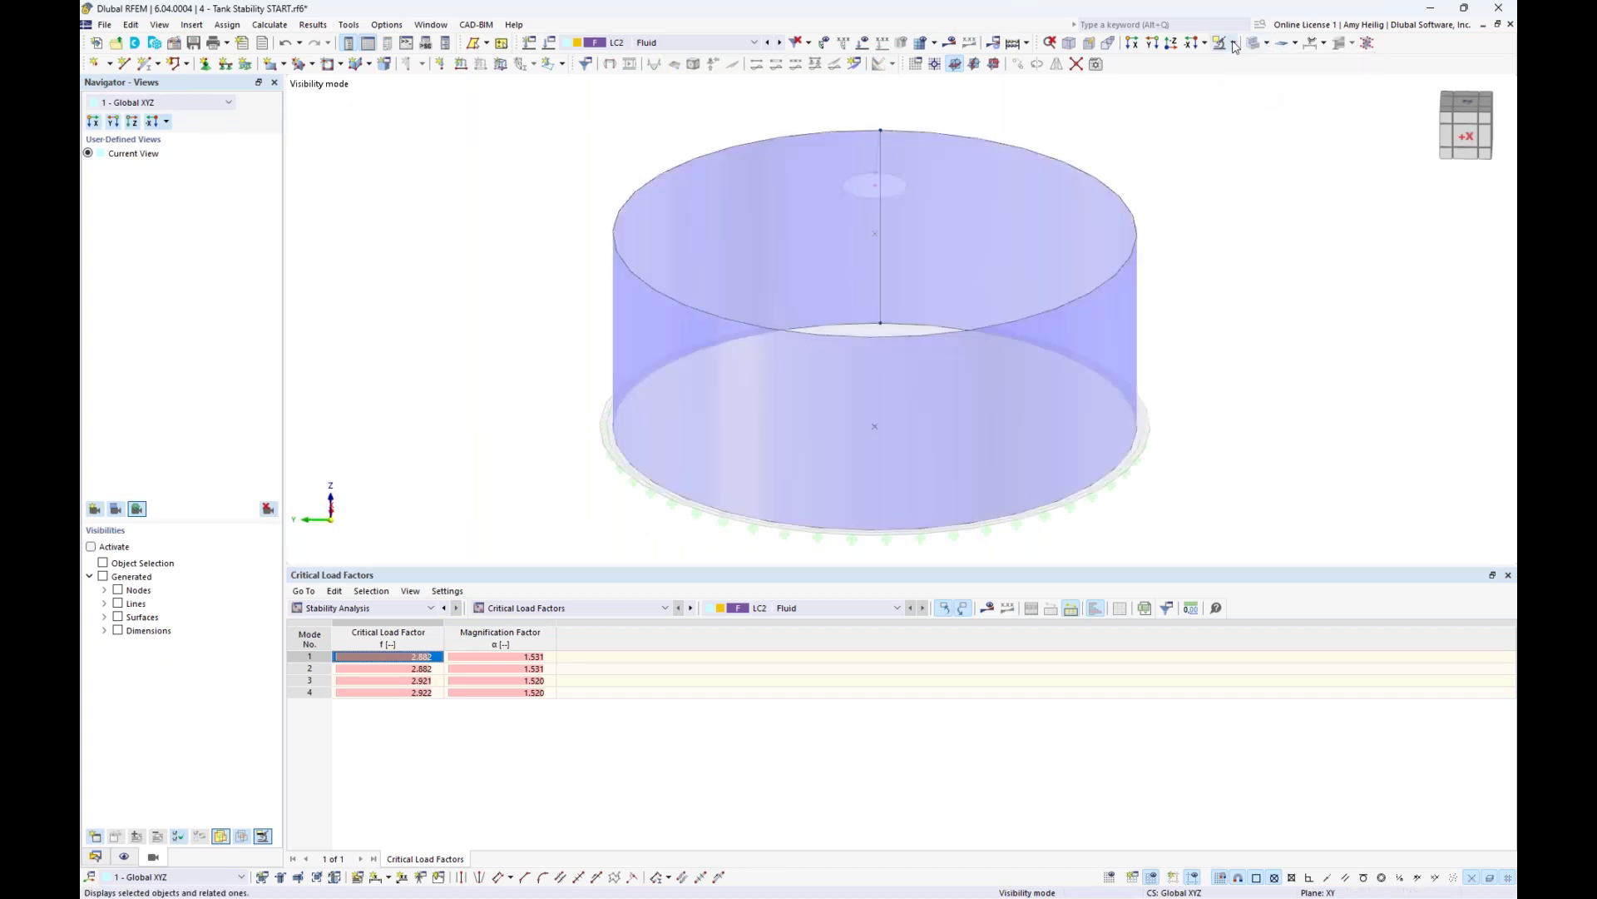
click(1233, 43)
click(1298, 172)
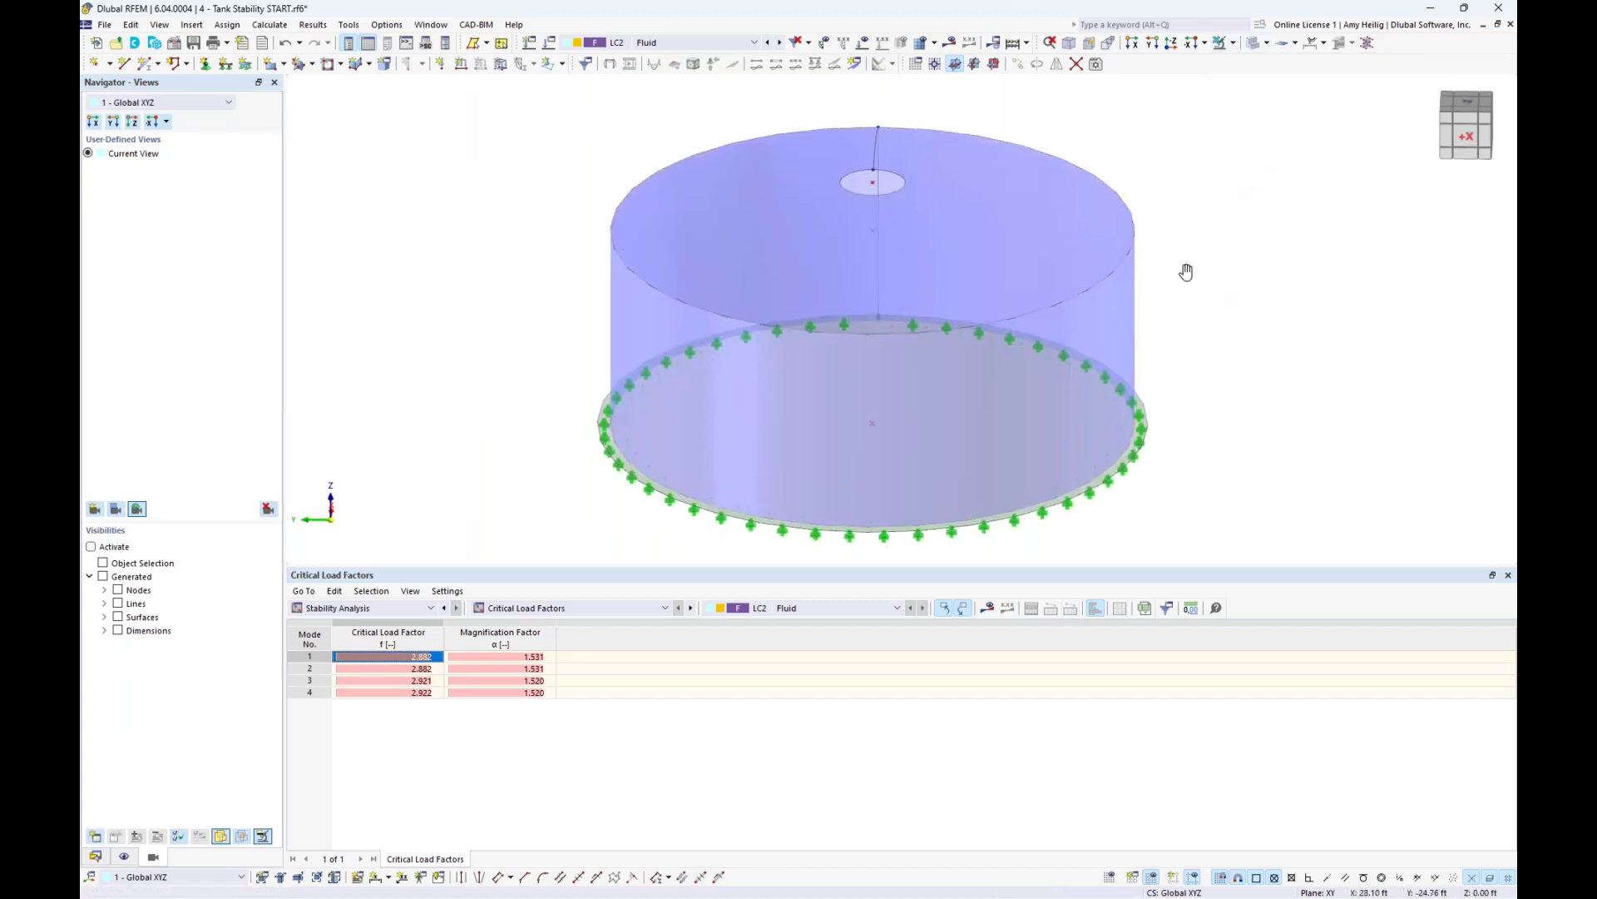
click(1069, 43)
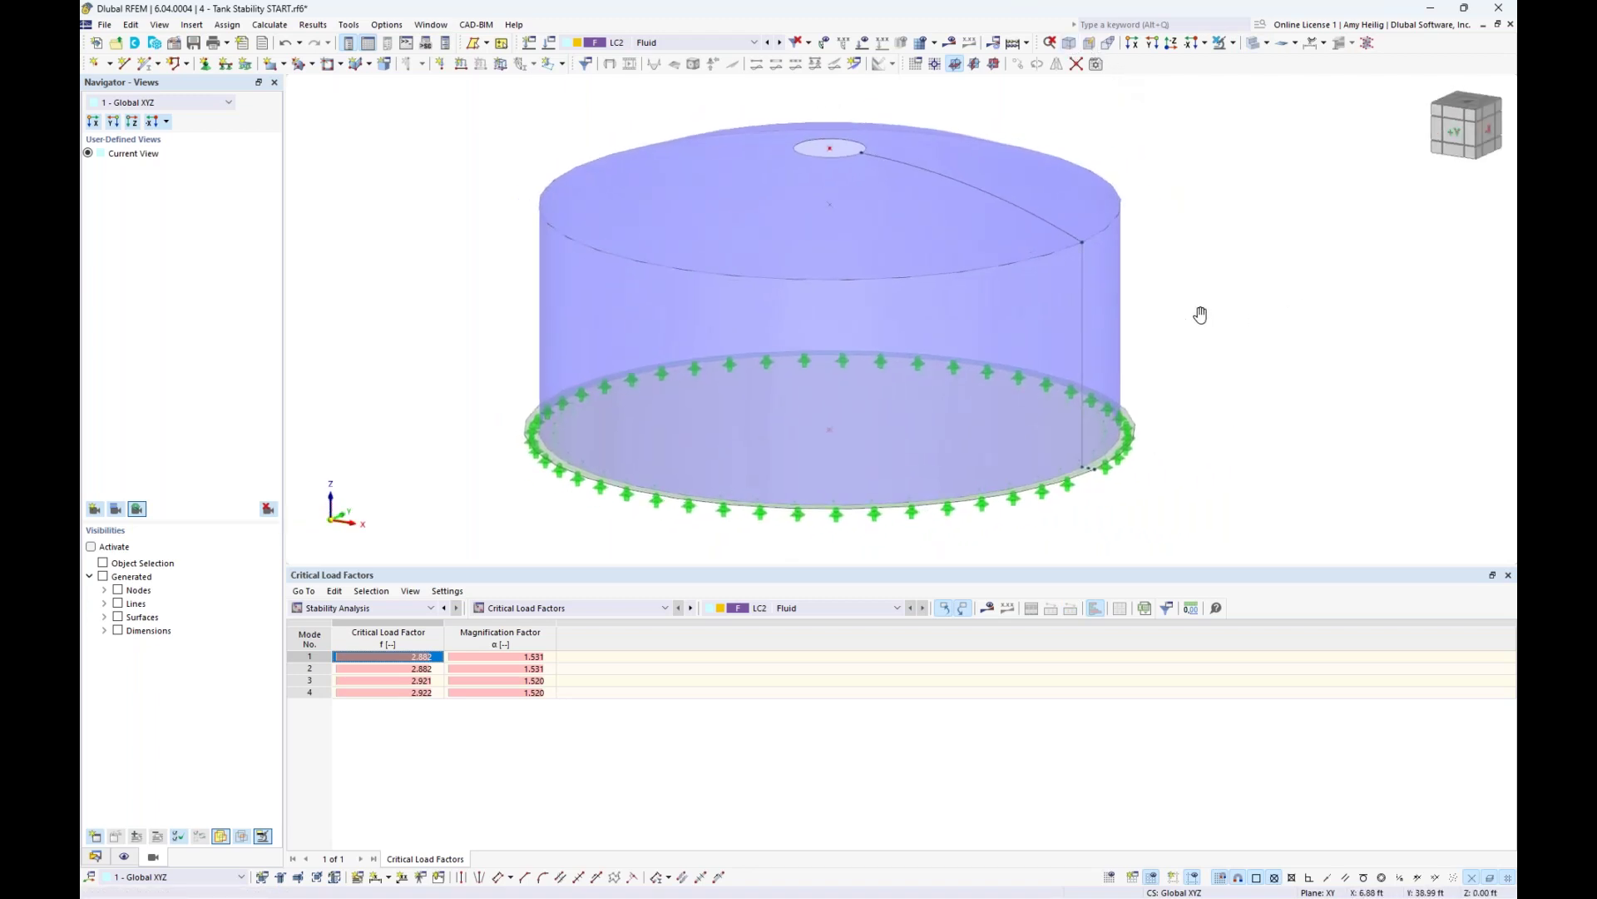
middle_drag(1201, 314, 1174, 341)
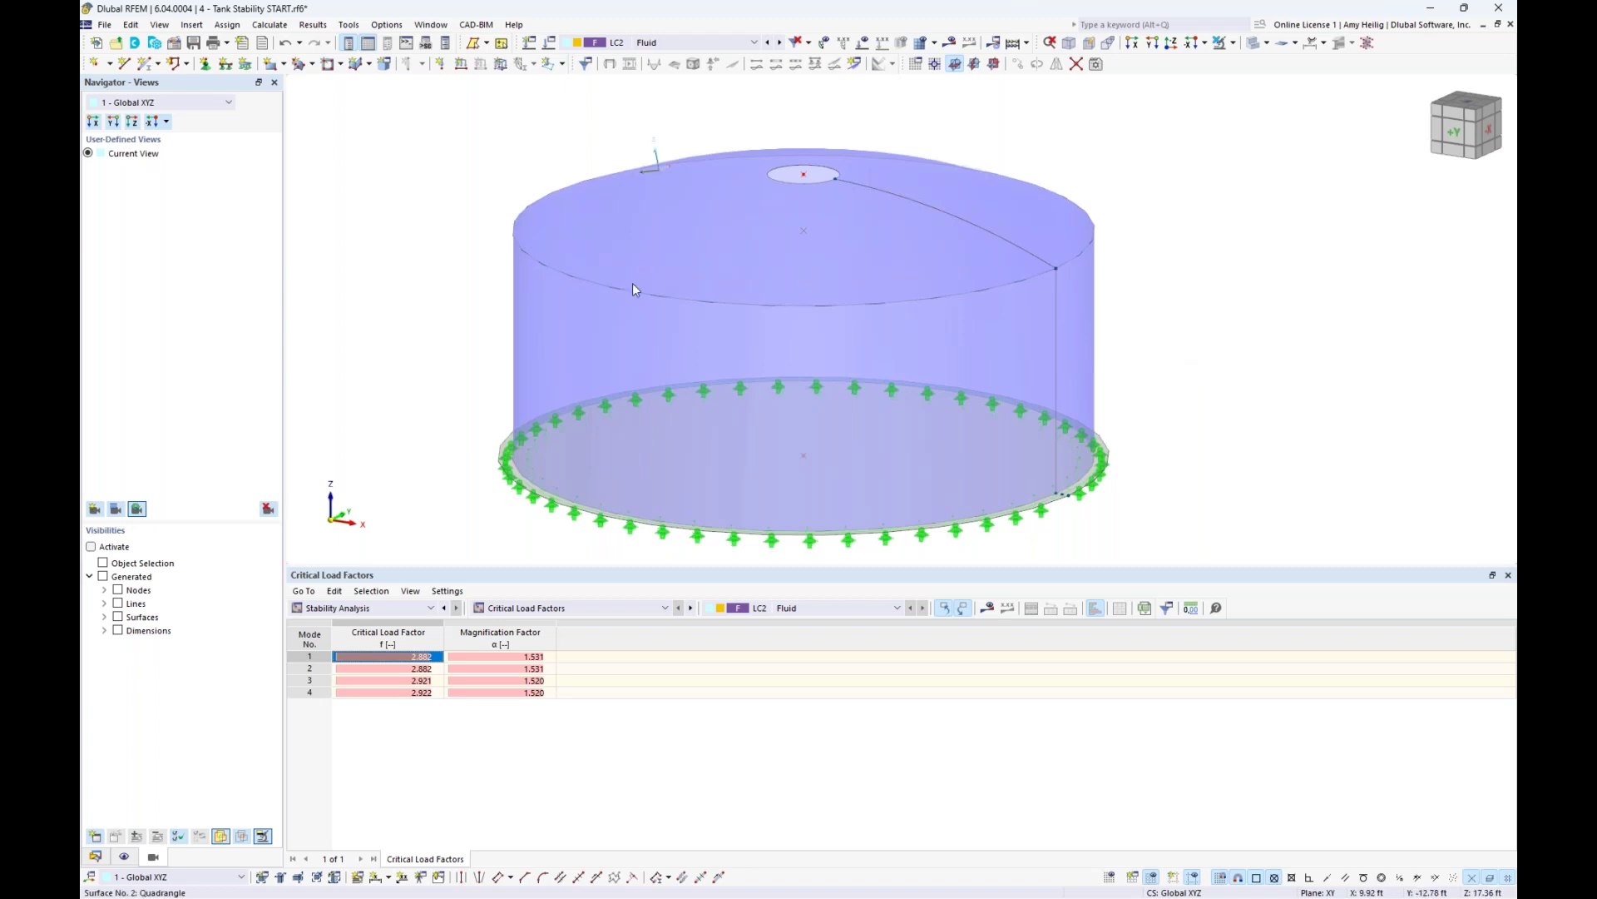
- Create a new imperfection case for the tank model with the imperfection type Buckling Mode
click(96, 857)
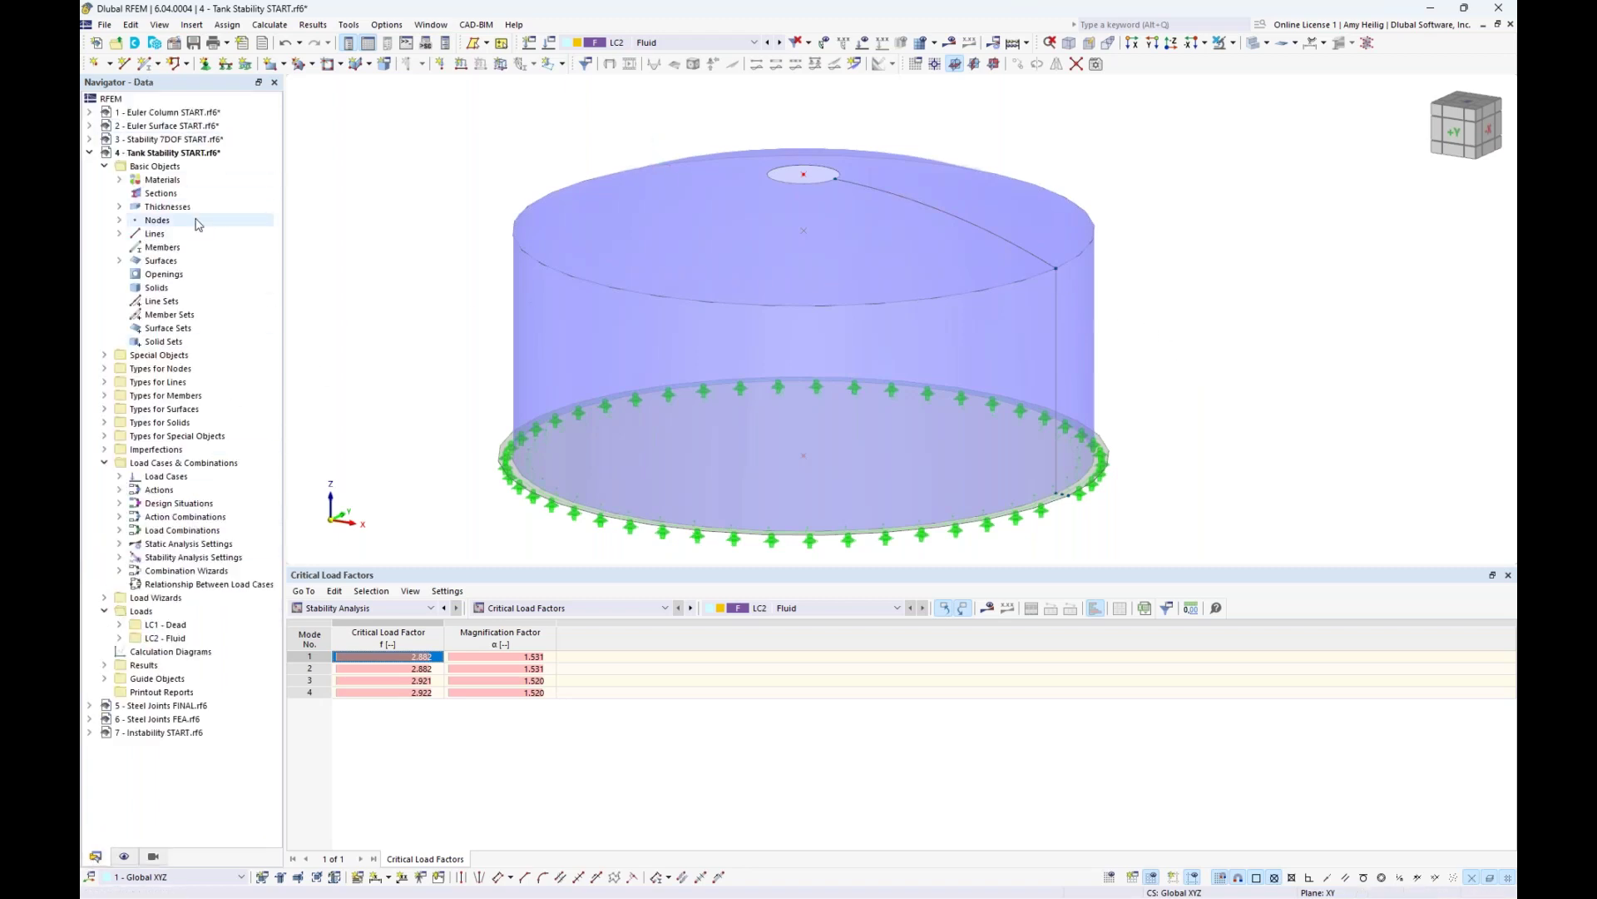
click(105, 450)
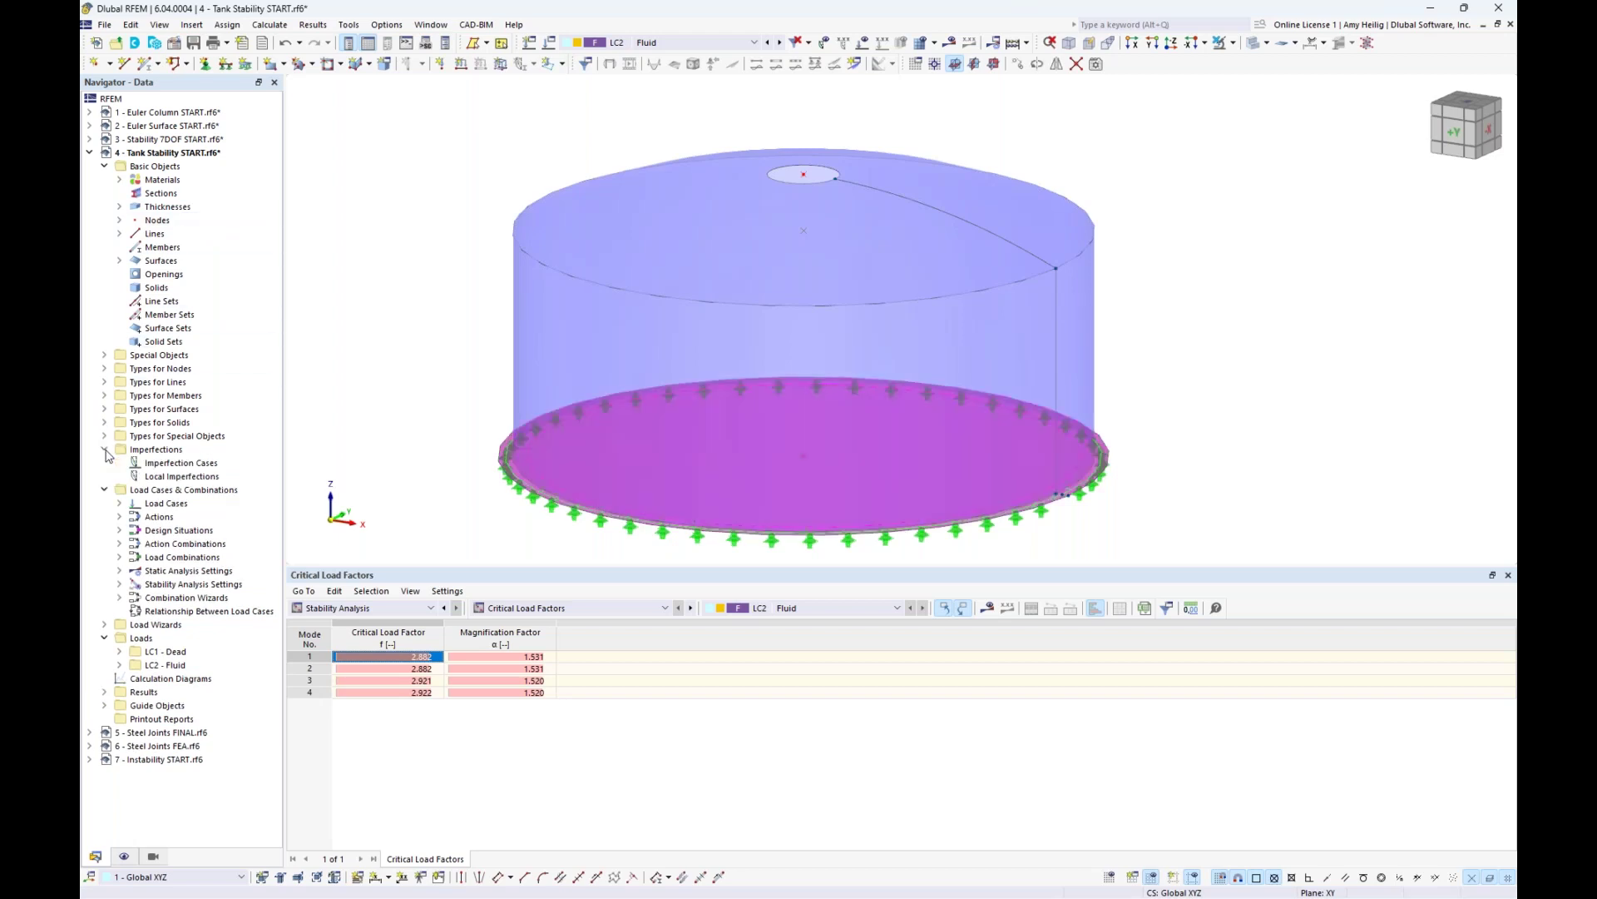
double_click(206, 464)
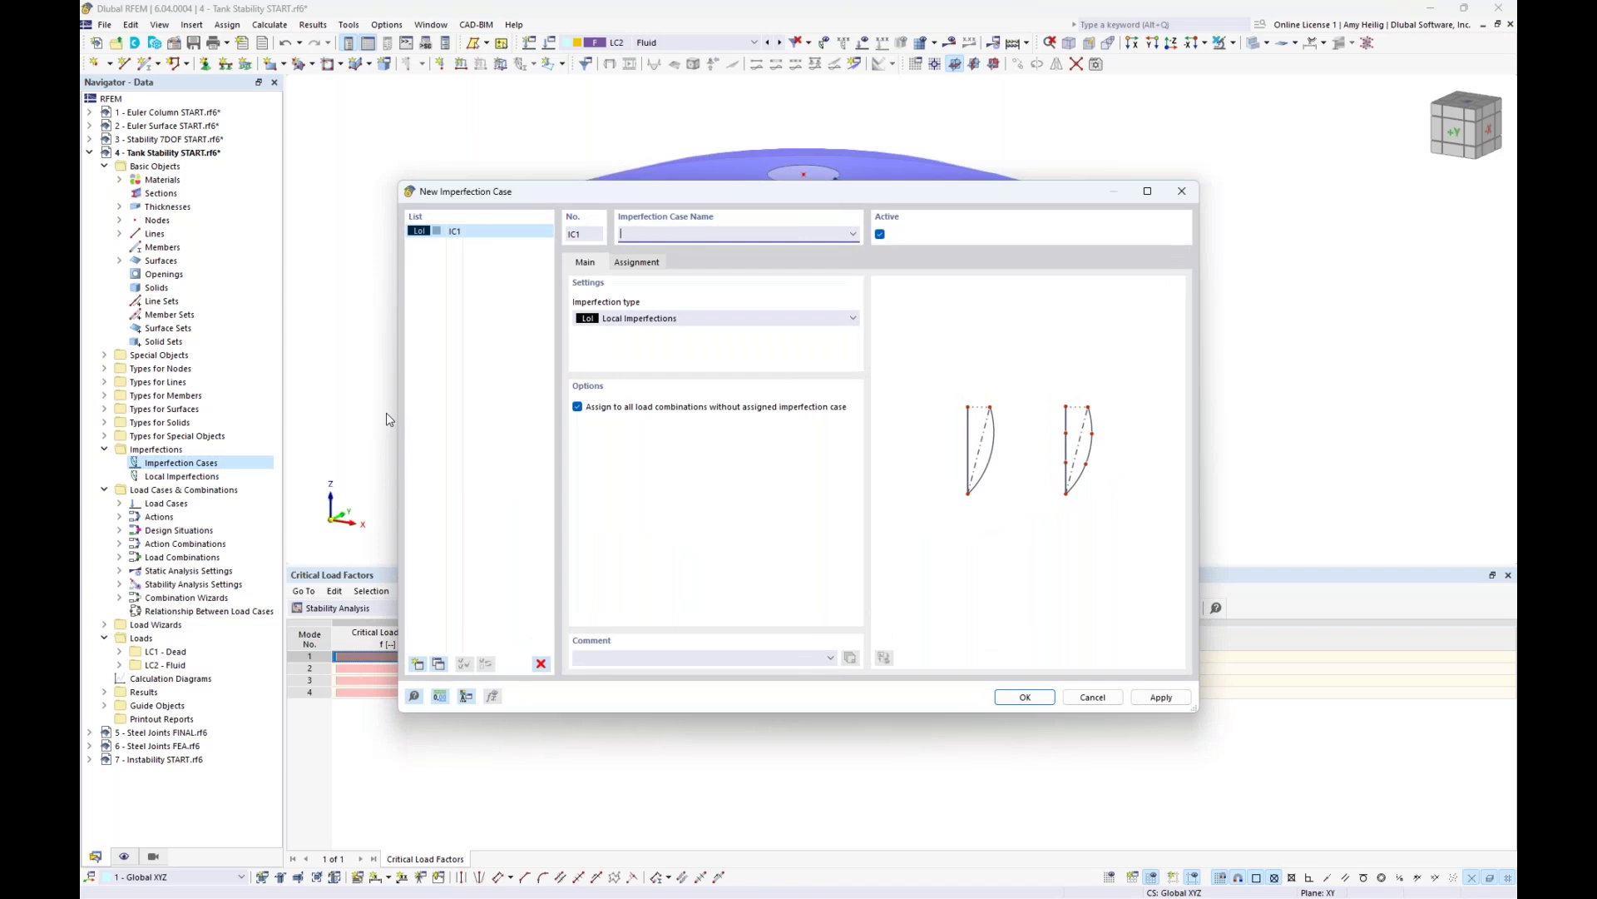
click(654, 321)
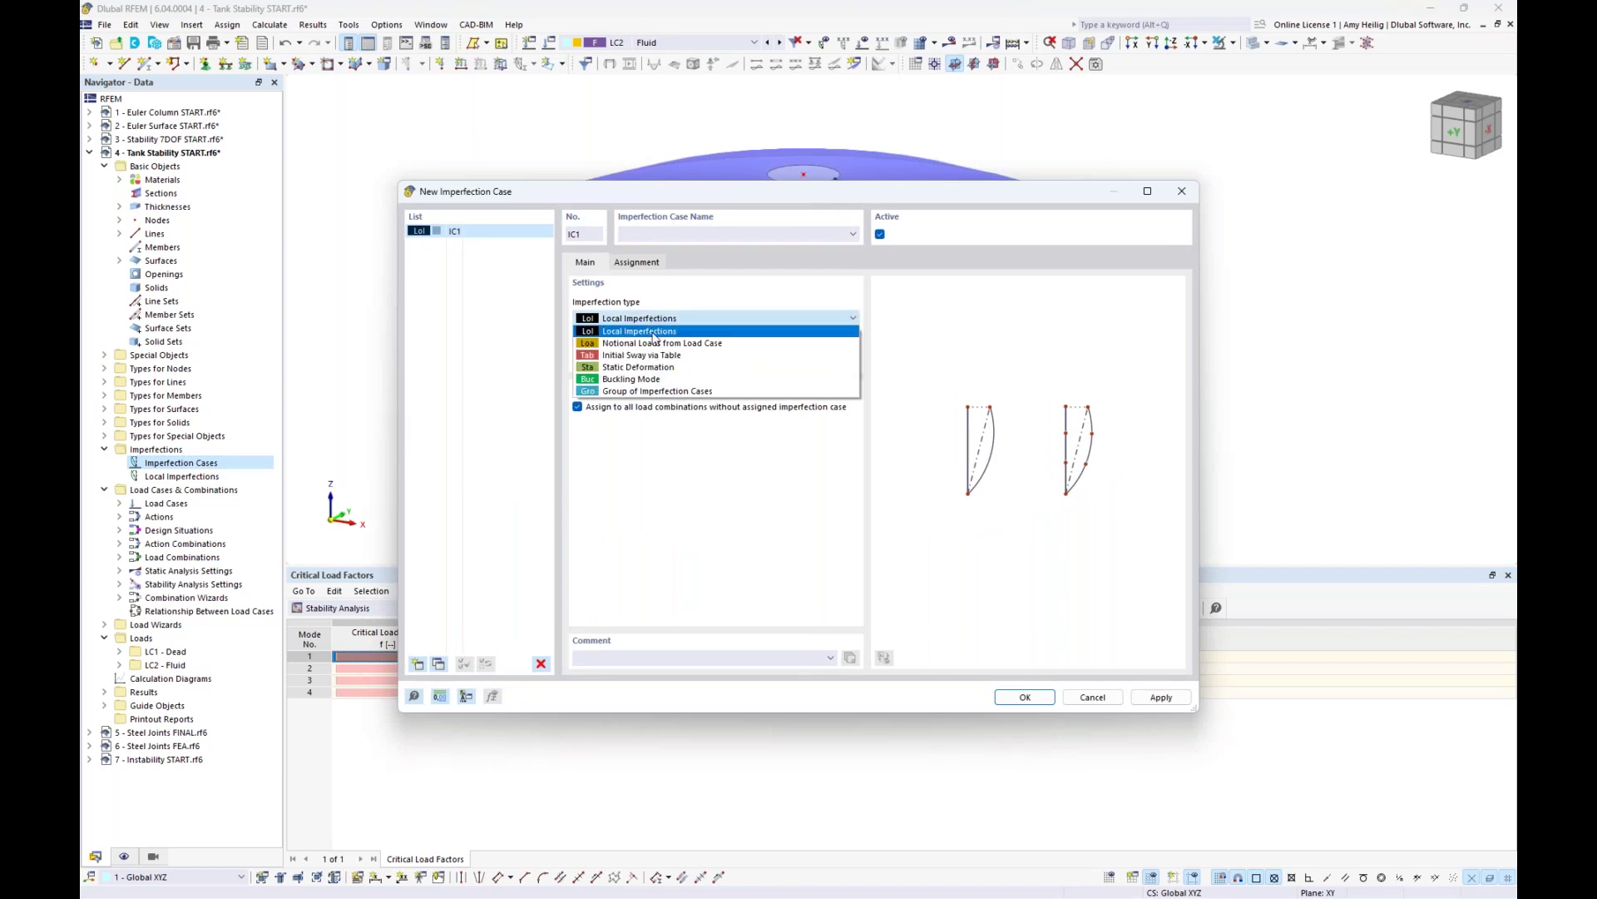
click(647, 380)
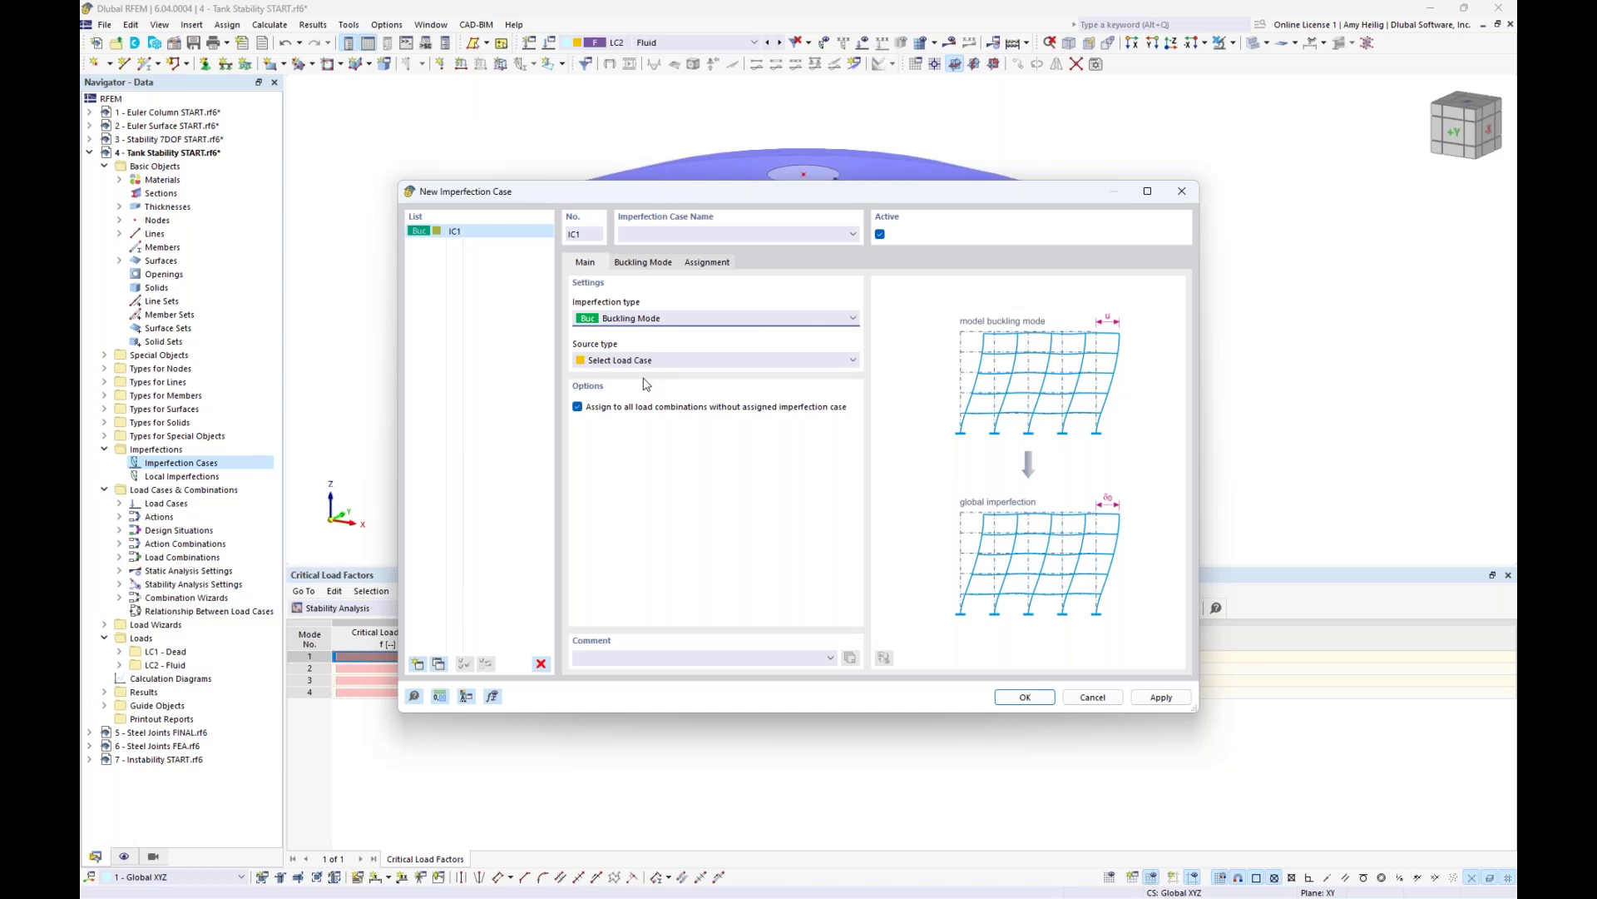
- Base the imperfection on buckling mode 1 of LC2 - Fluid with Spatial scaling direction and a magnitude below 1 ft, and save it
click(657, 262)
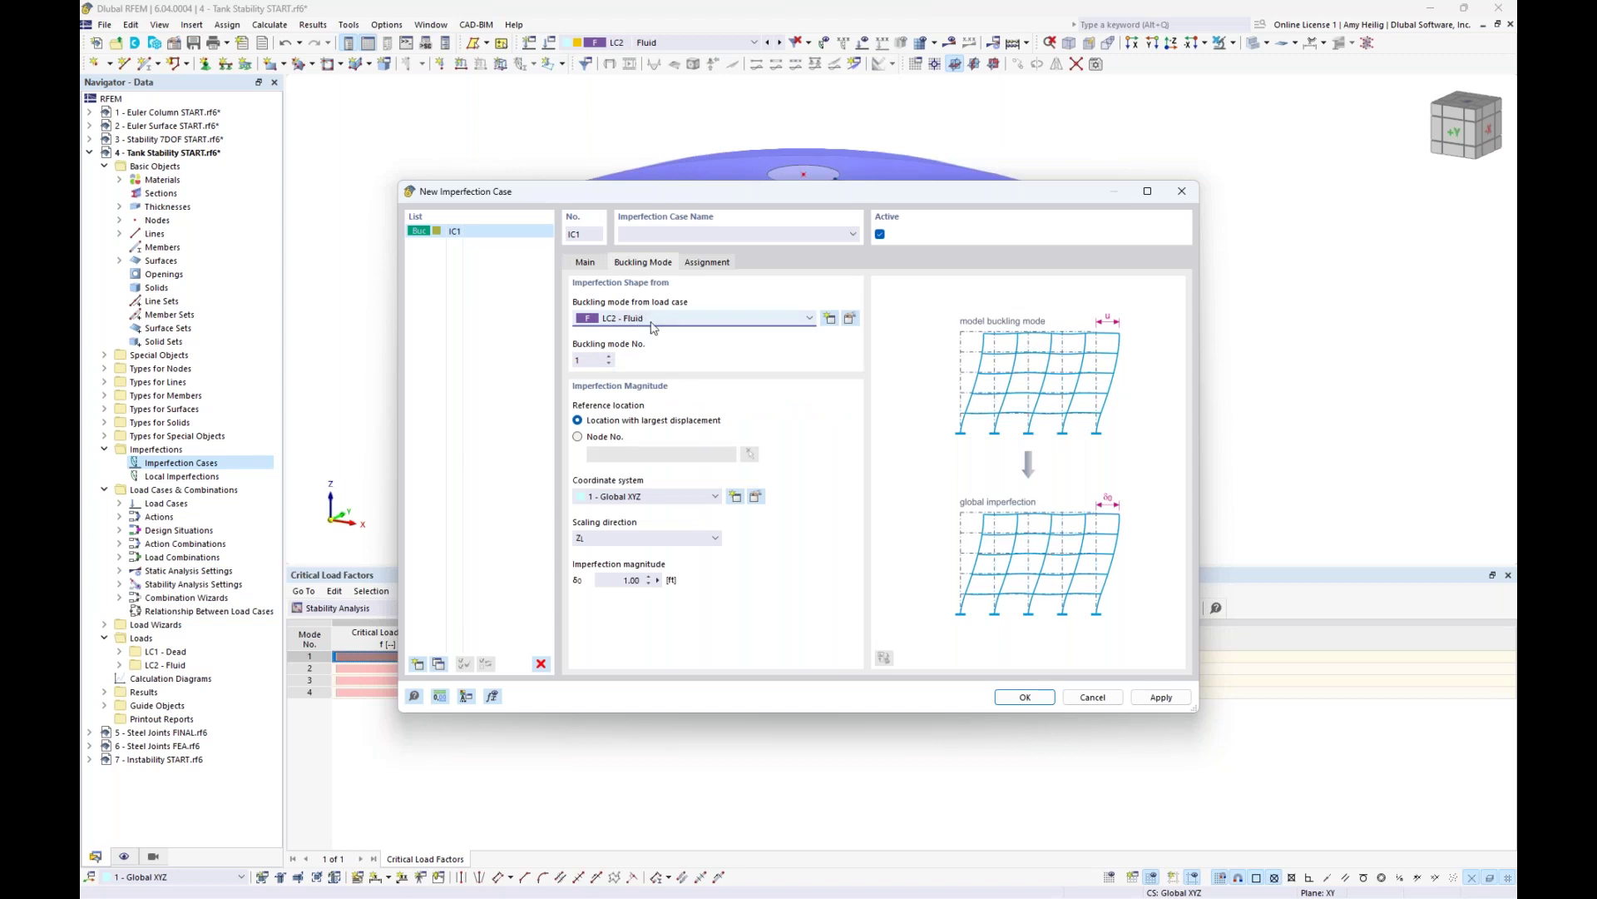
click(590, 360)
drag(670, 192, 687, 334)
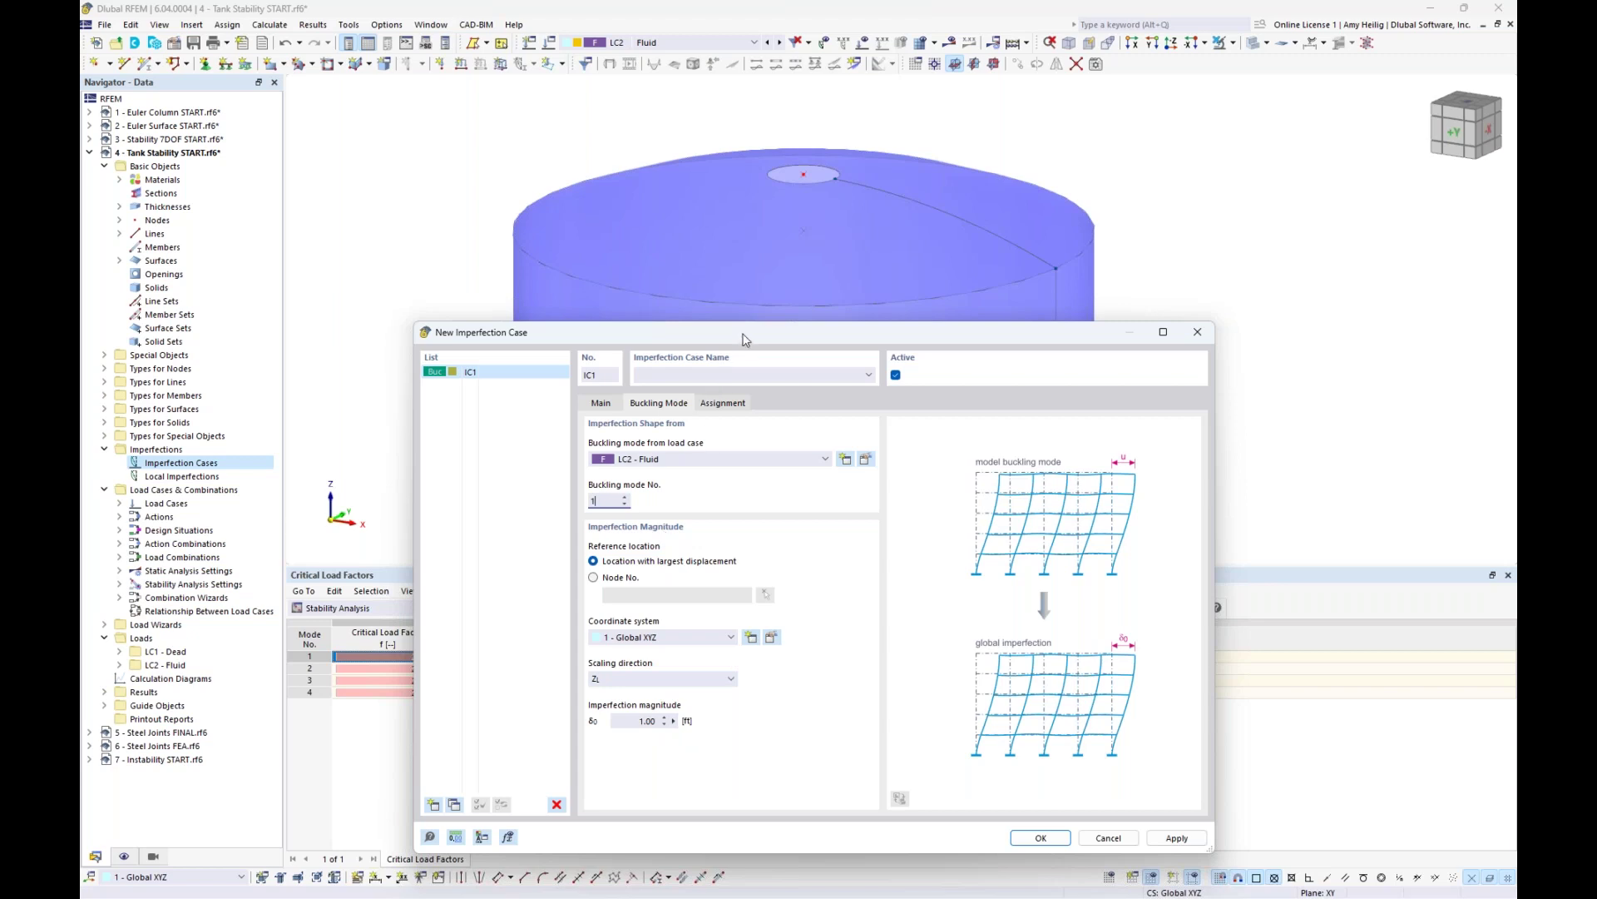
drag(739, 336, 765, 196)
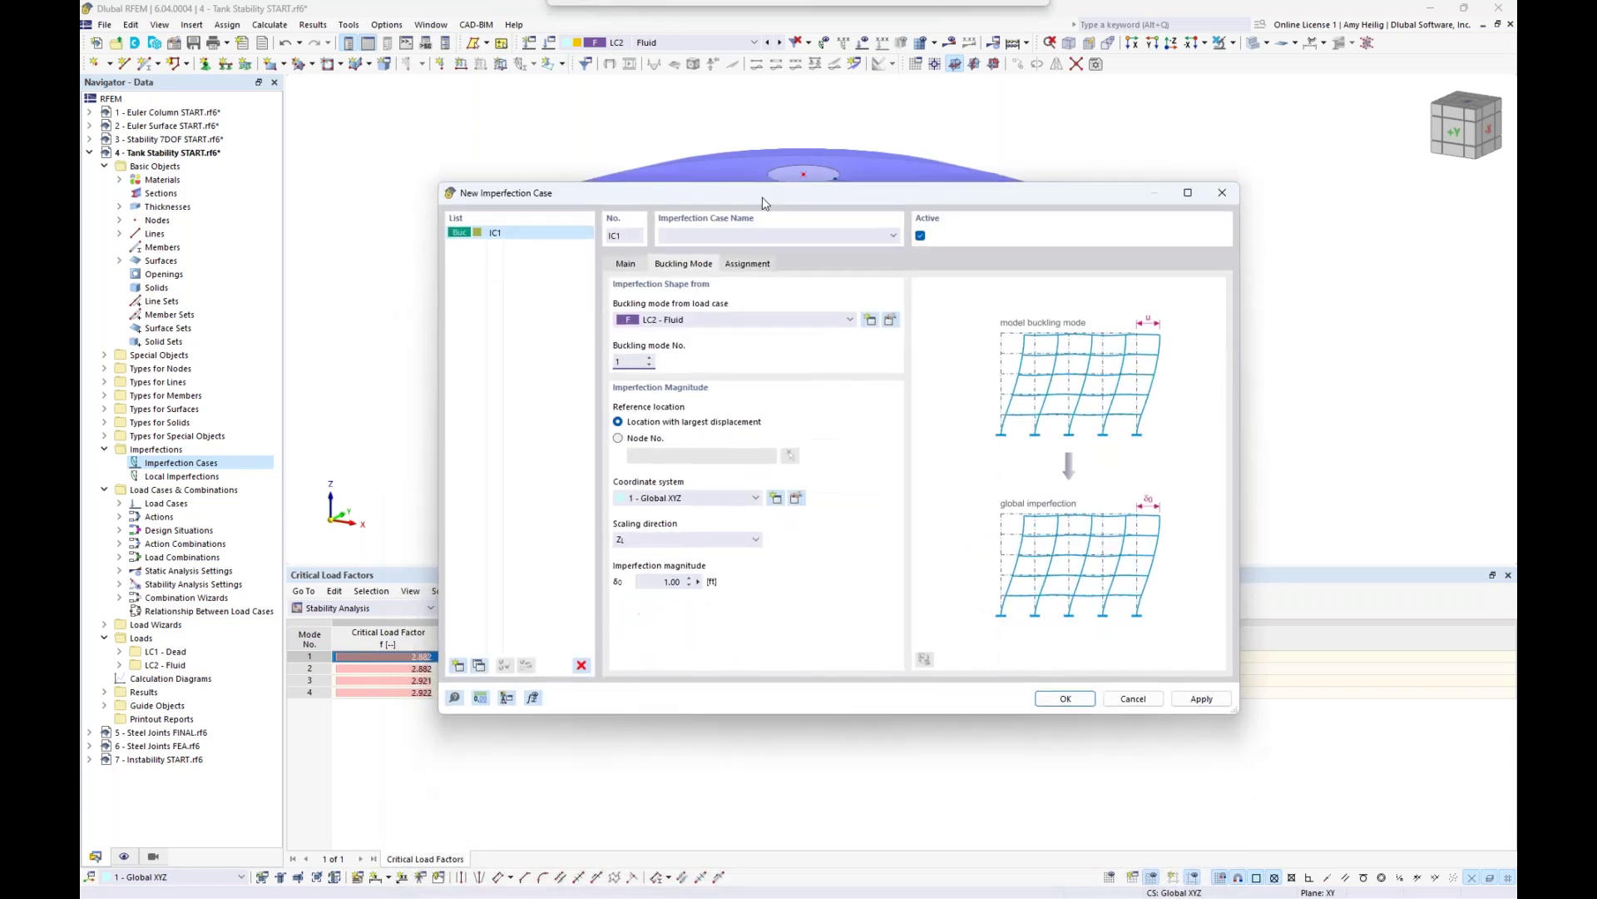
click(665, 540)
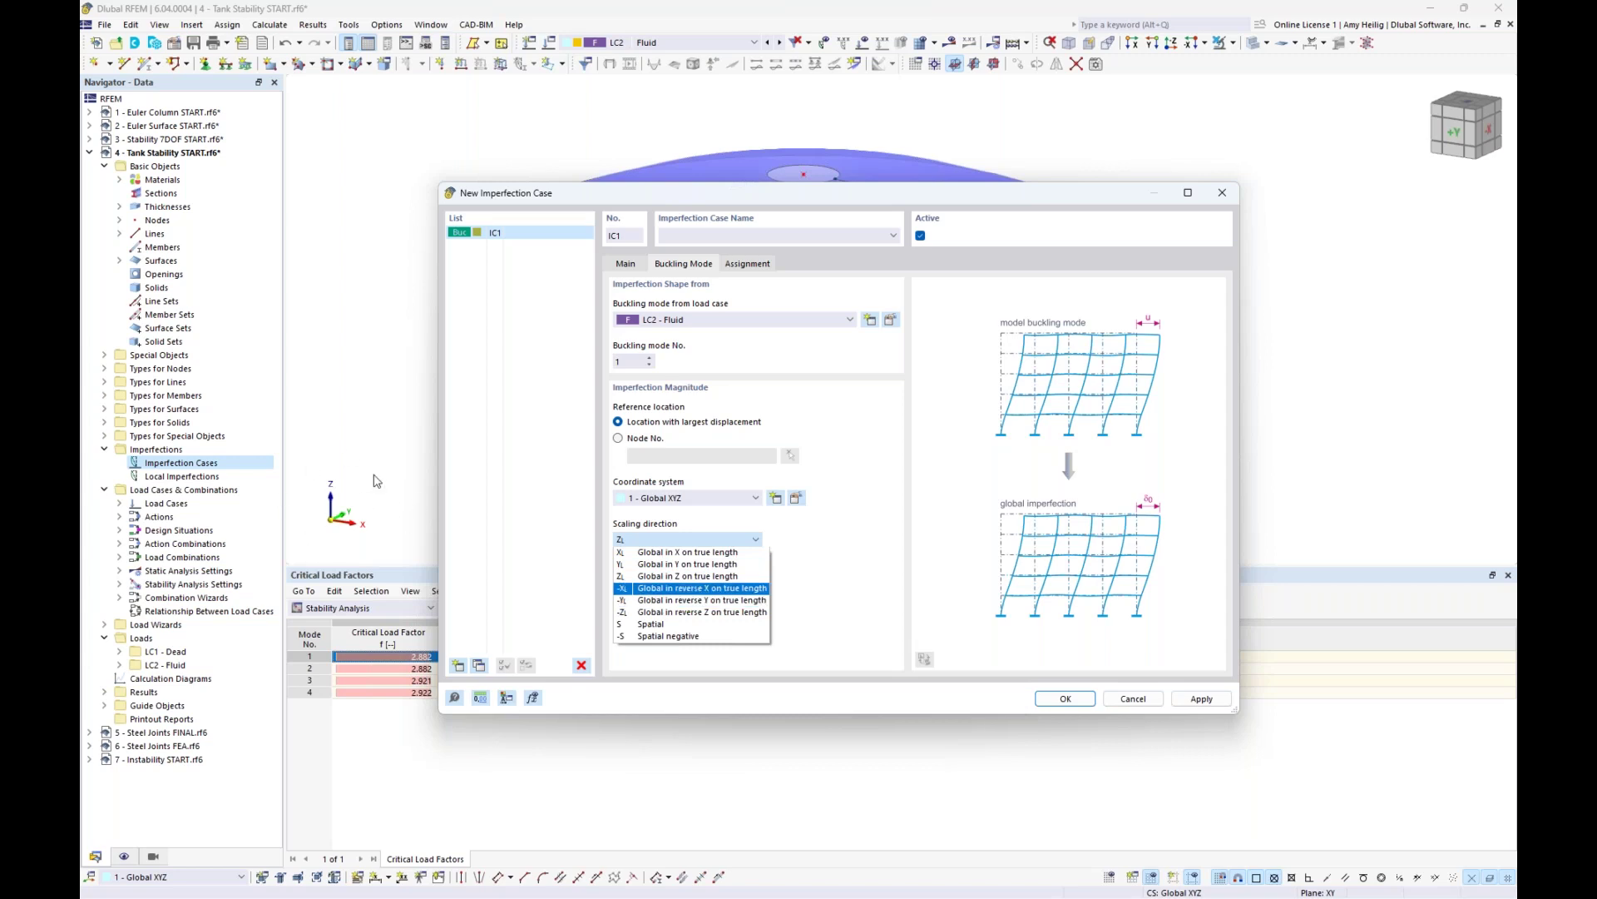
click(688, 625)
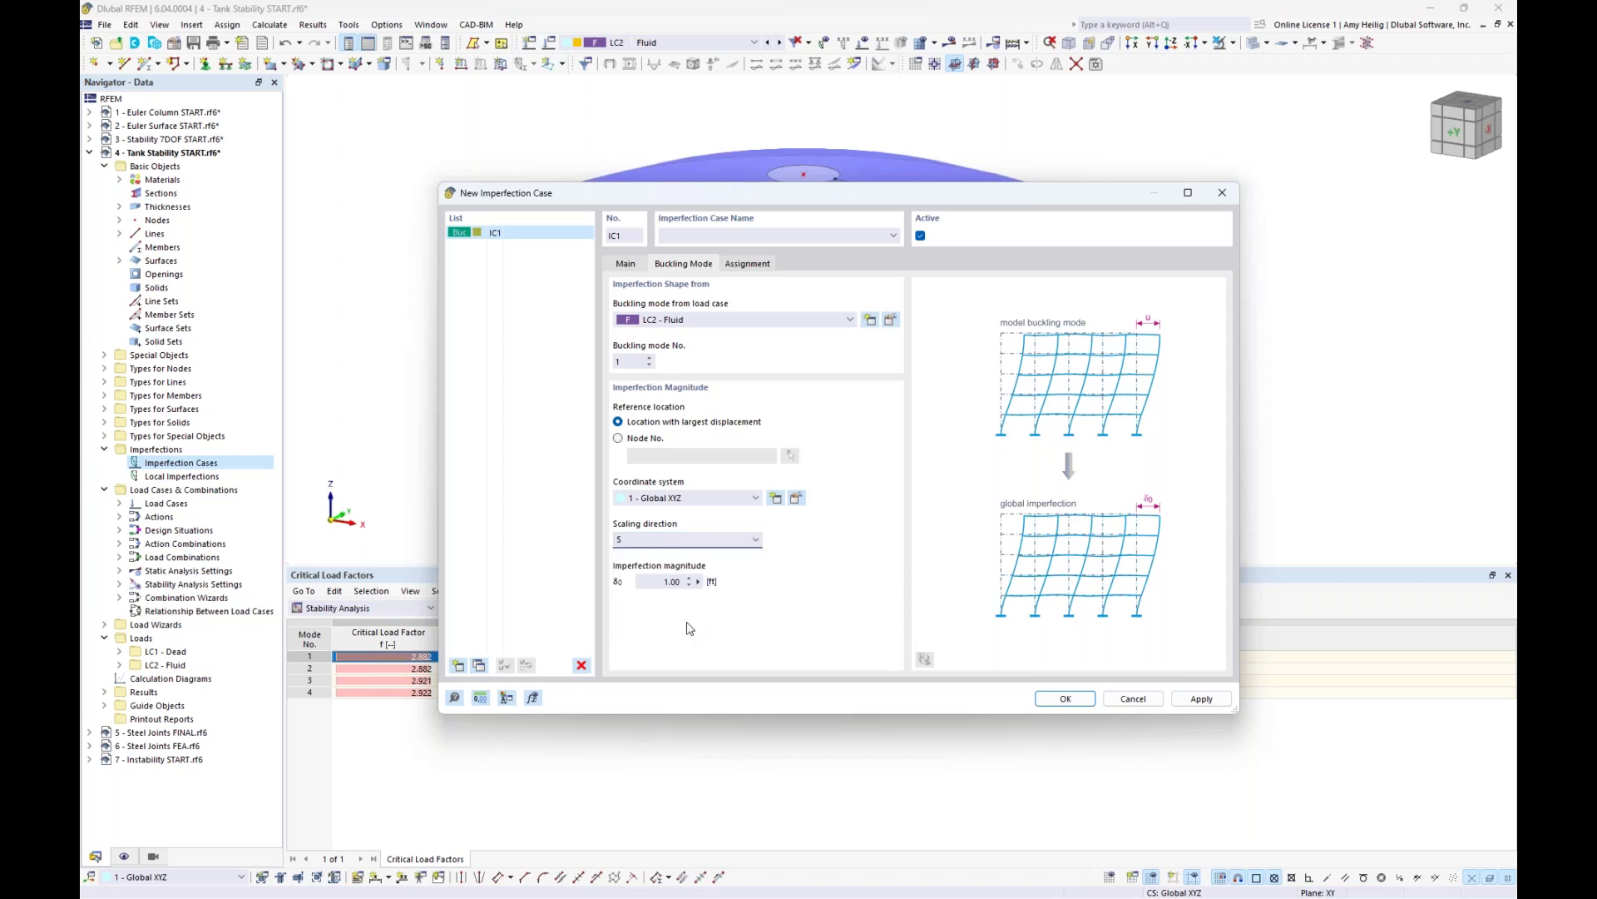
key(Tab)
text(0.)
click(1064, 699)
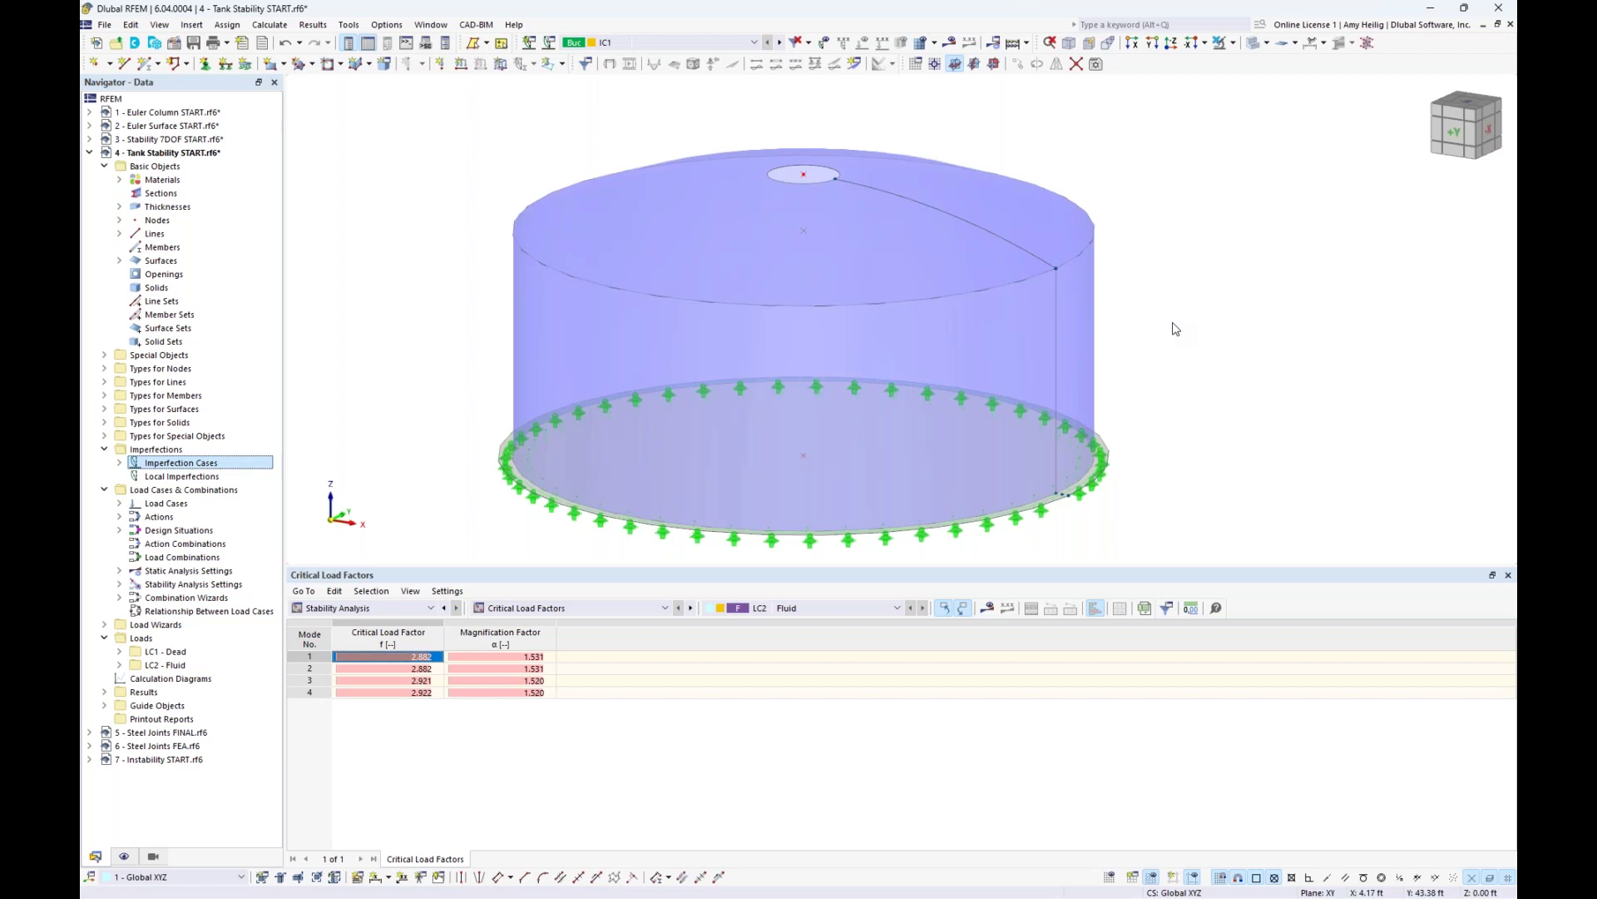
- Check the imperfection assignment in load combination CO1 and the imperfection options in the combination wizard of design situation DS1
click(120, 465)
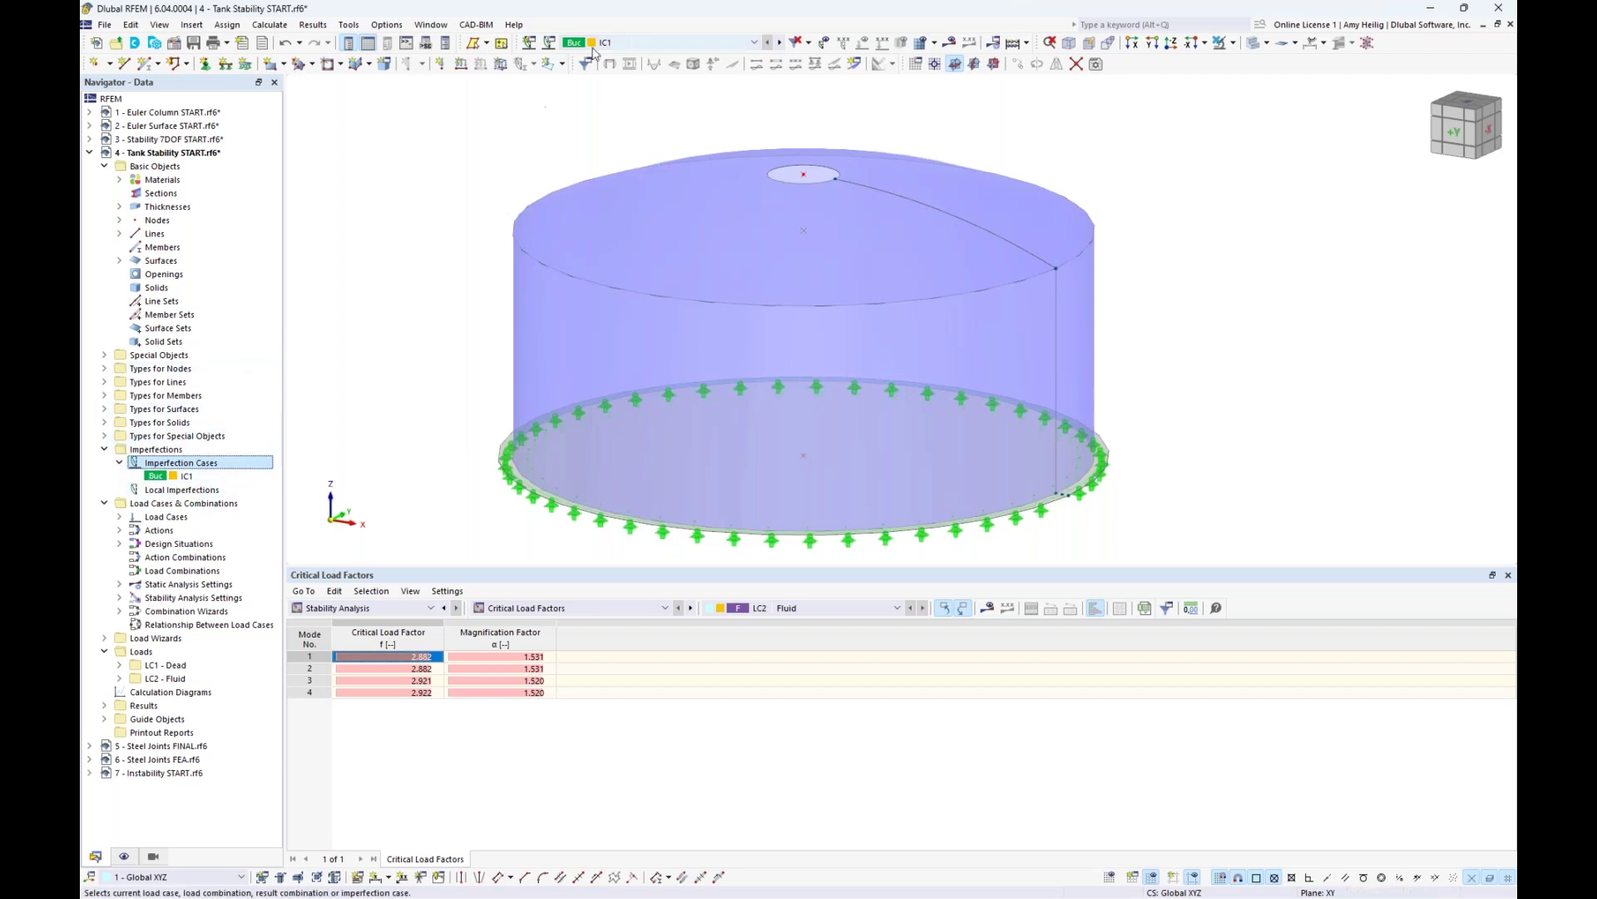
click(626, 42)
click(658, 120)
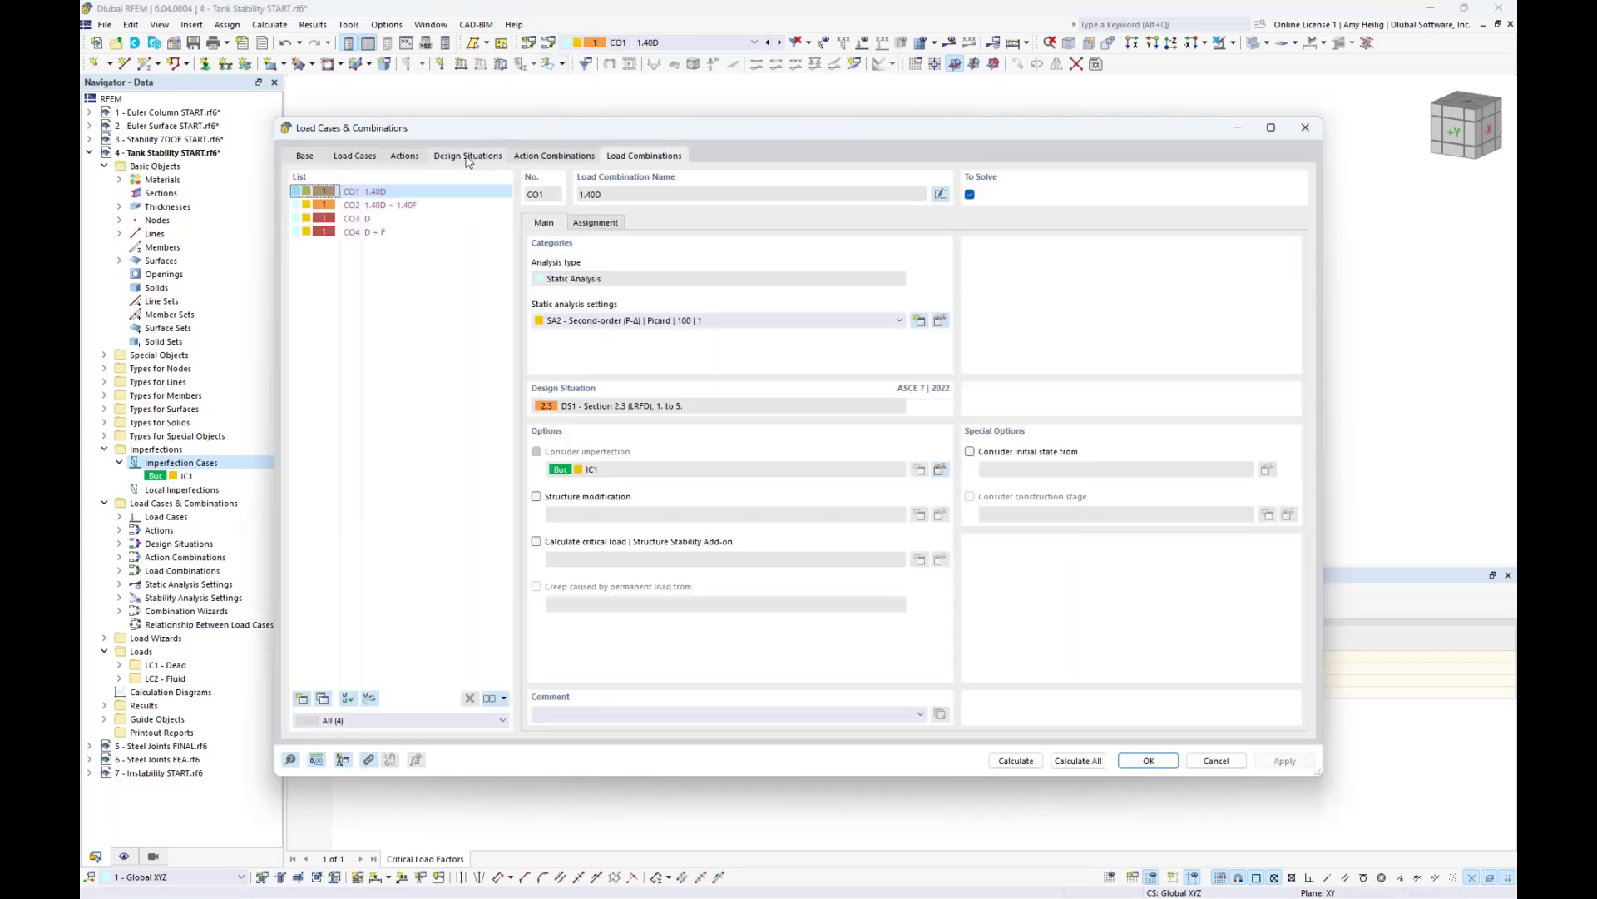
click(467, 156)
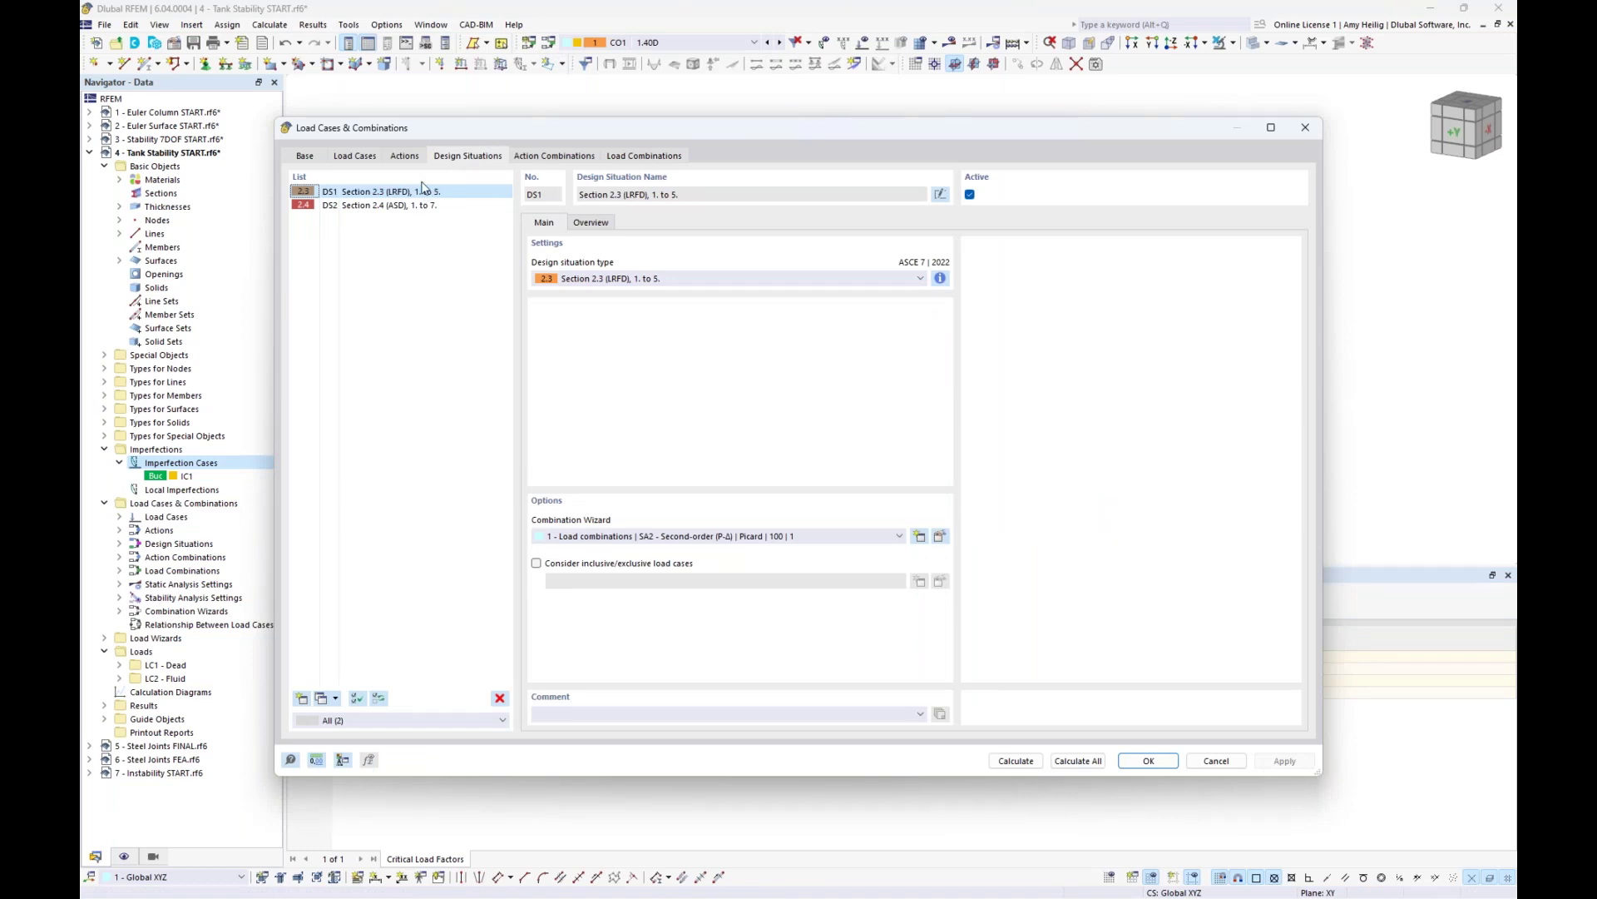
click(941, 537)
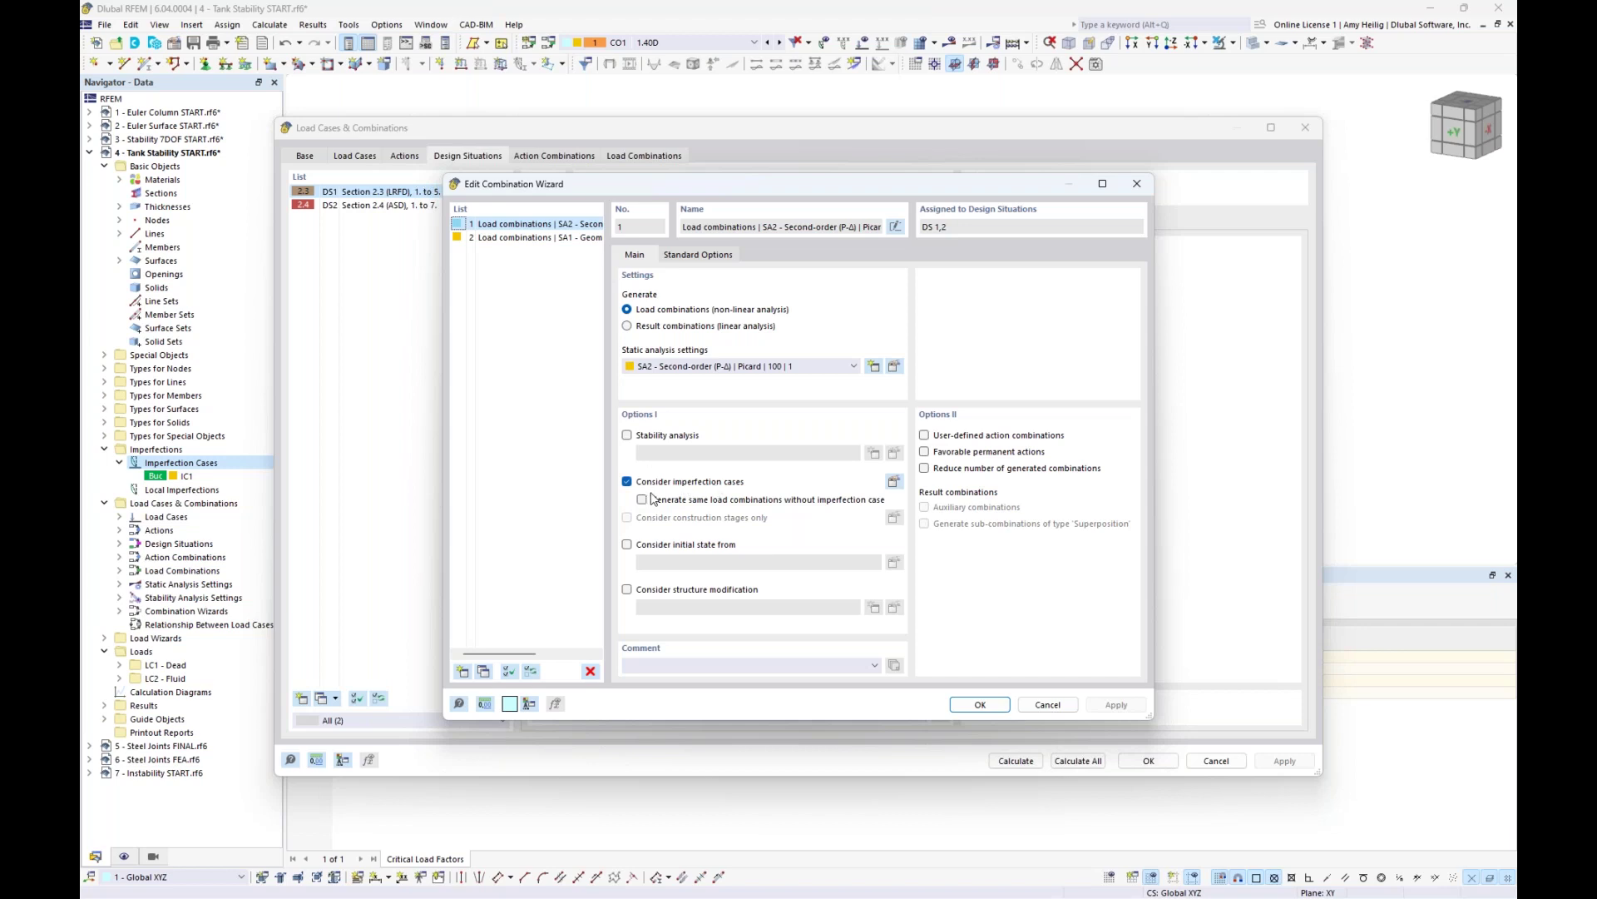
click(980, 704)
click(645, 157)
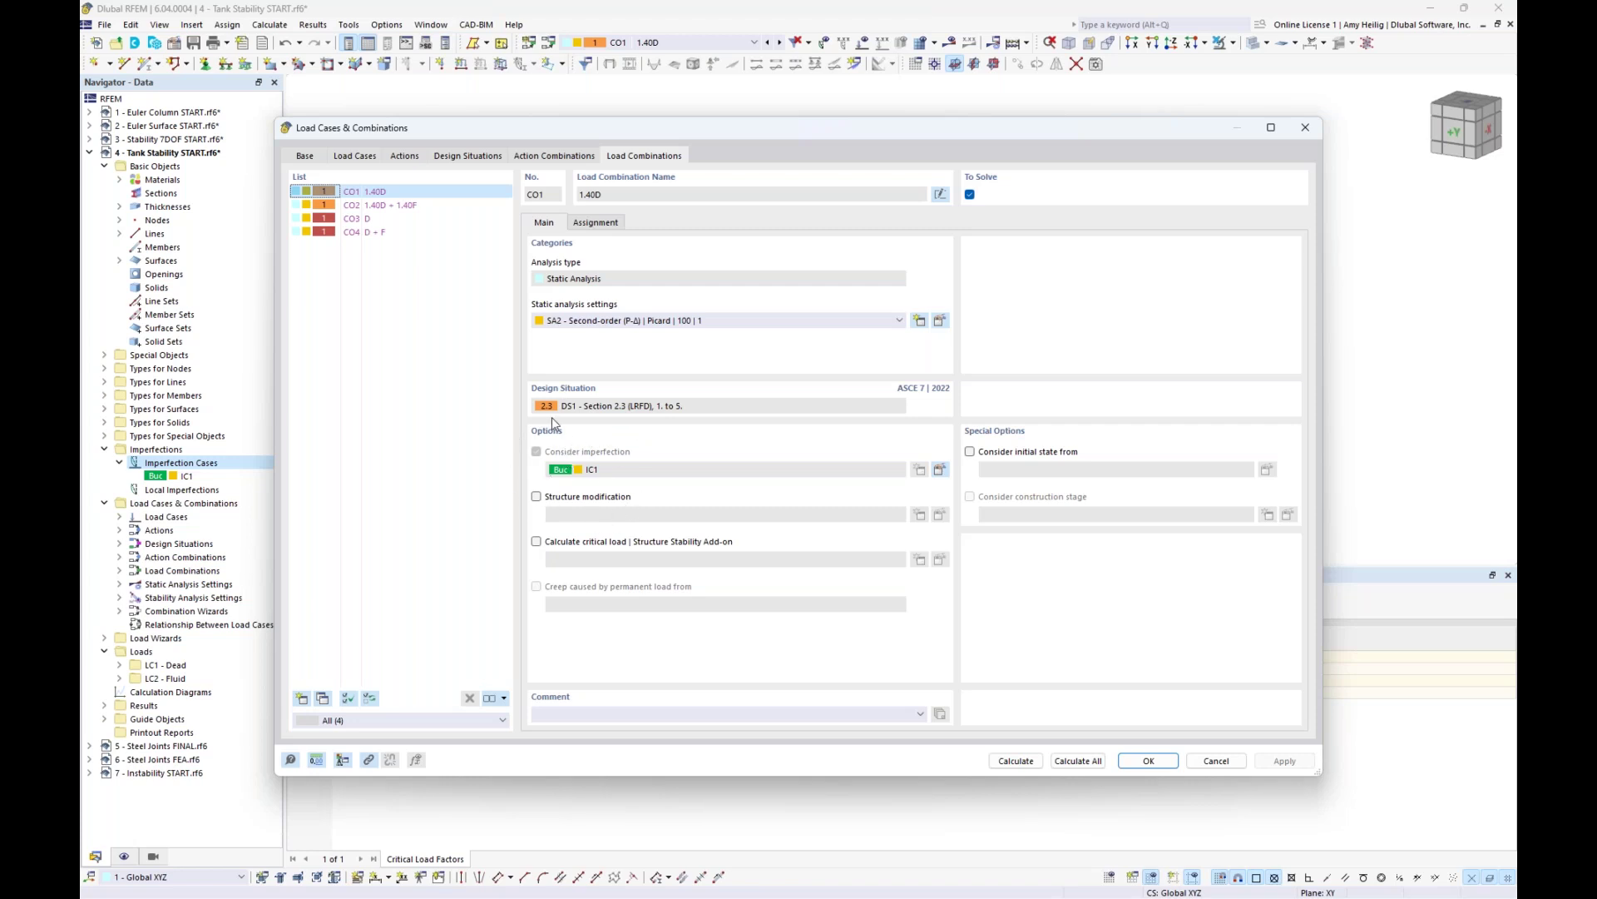
- Calculate all load cases and combinations and display the global deformations |u| of the tank for CO2
click(429, 209)
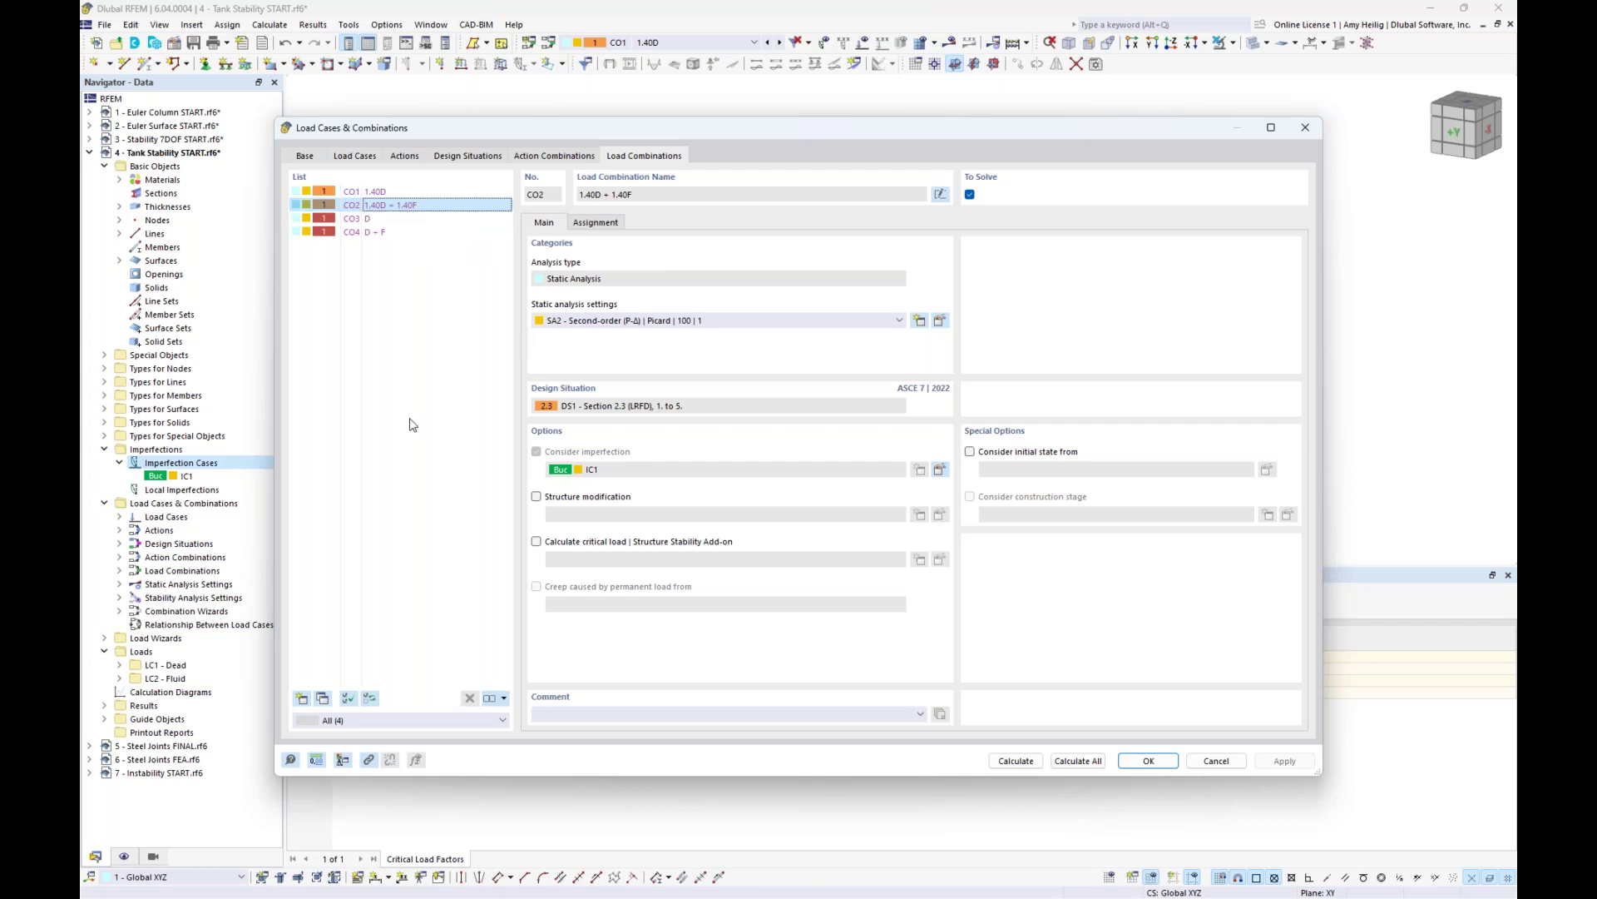
click(1065, 761)
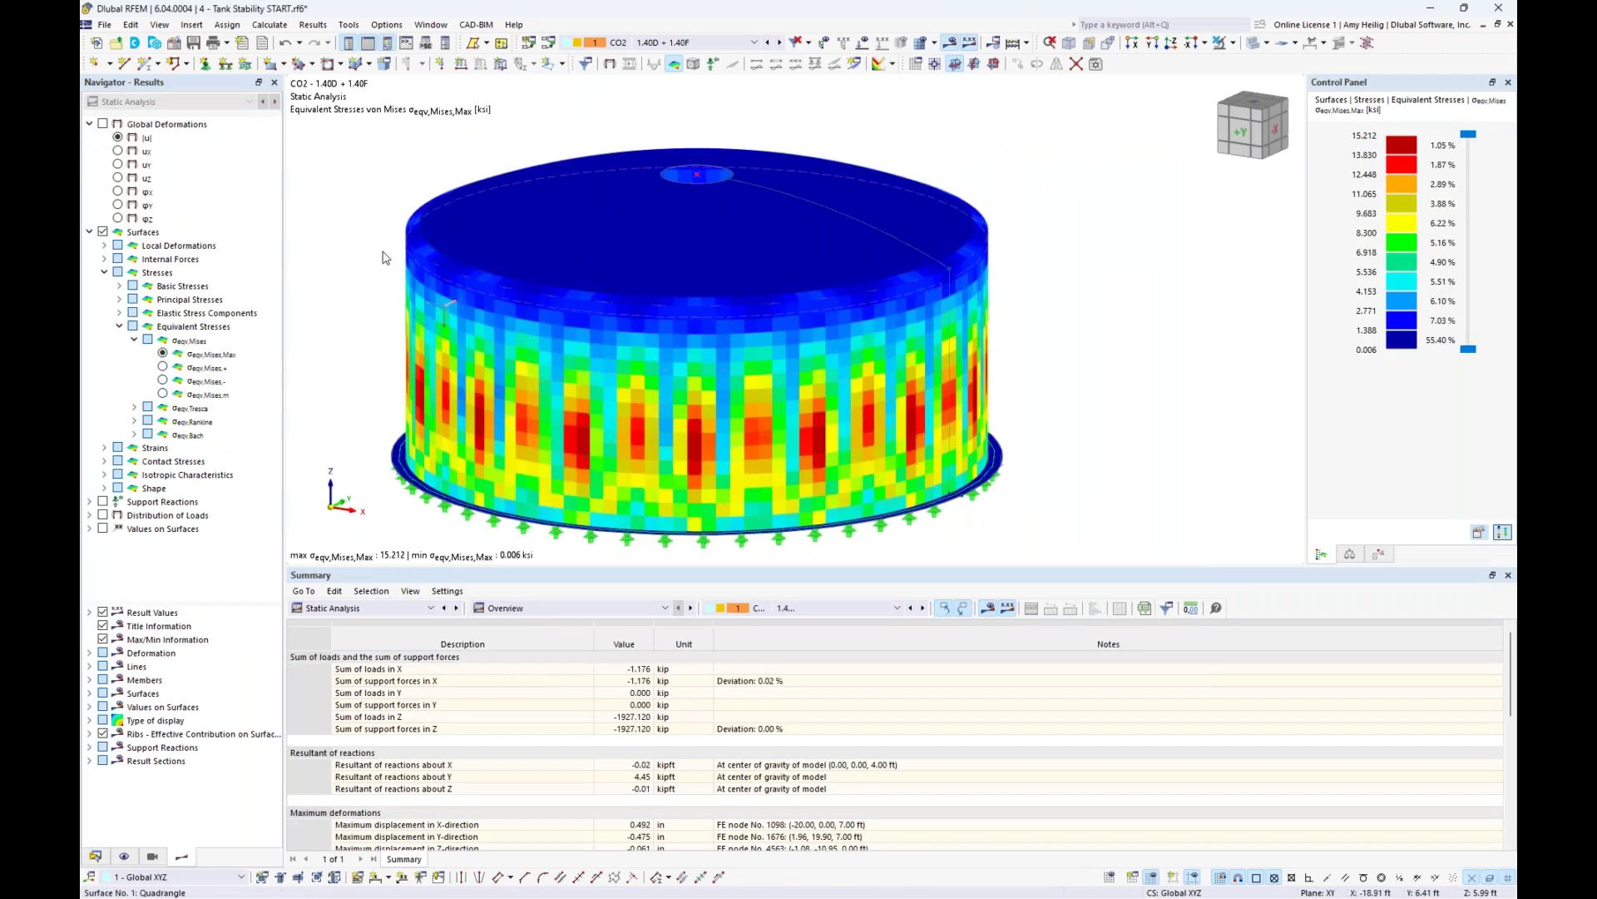
click(102, 123)
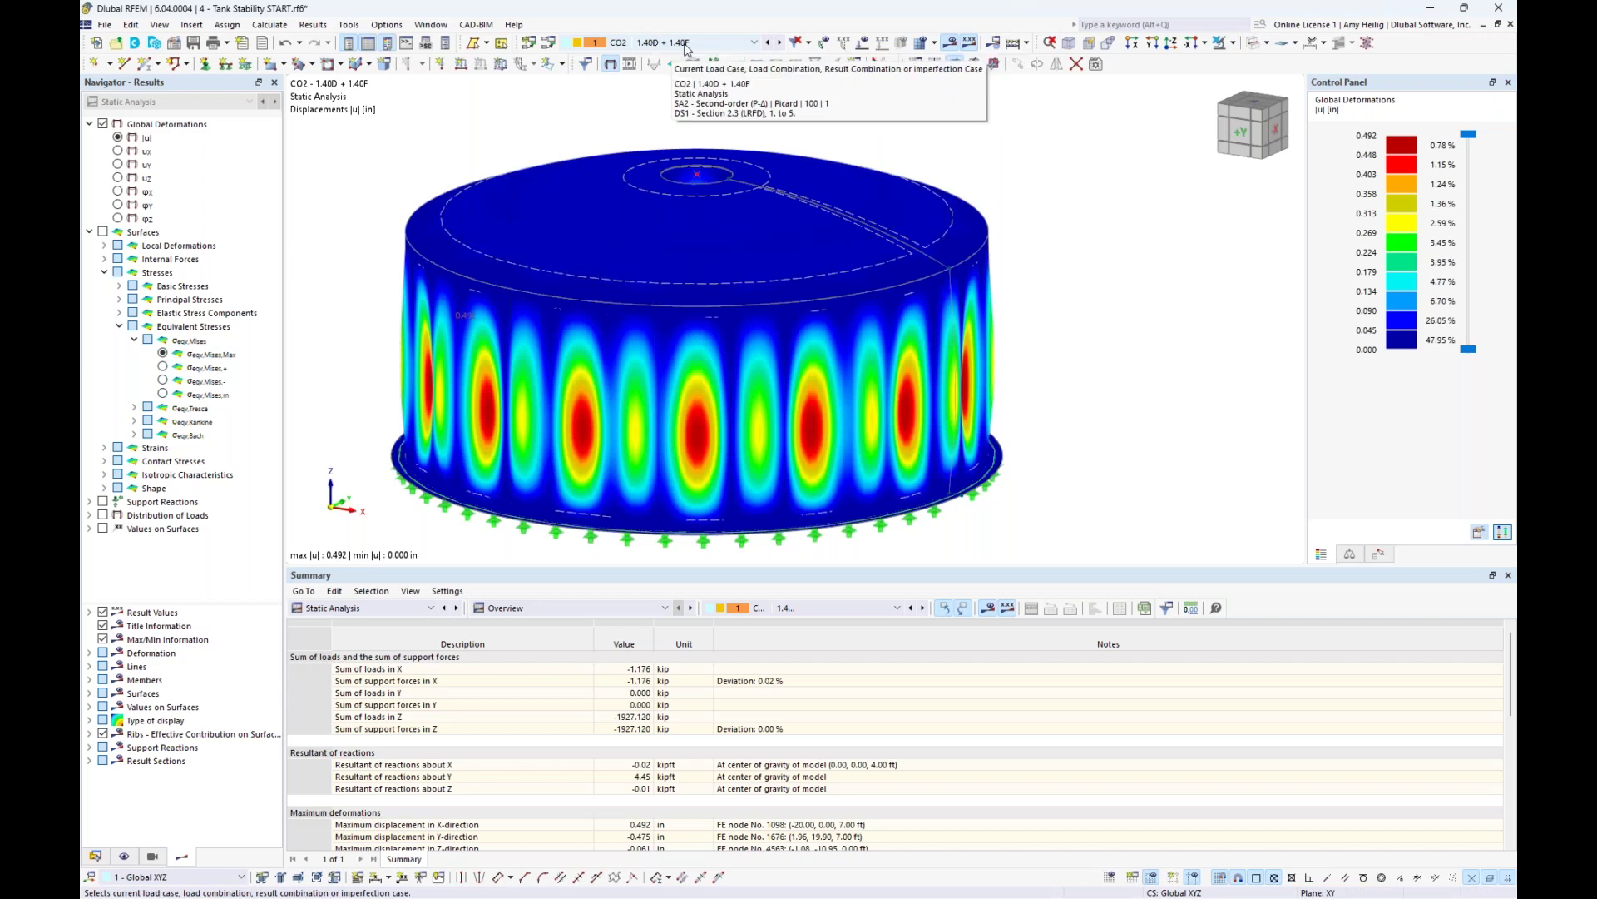
middle_drag(1055, 317, 1102, 306)
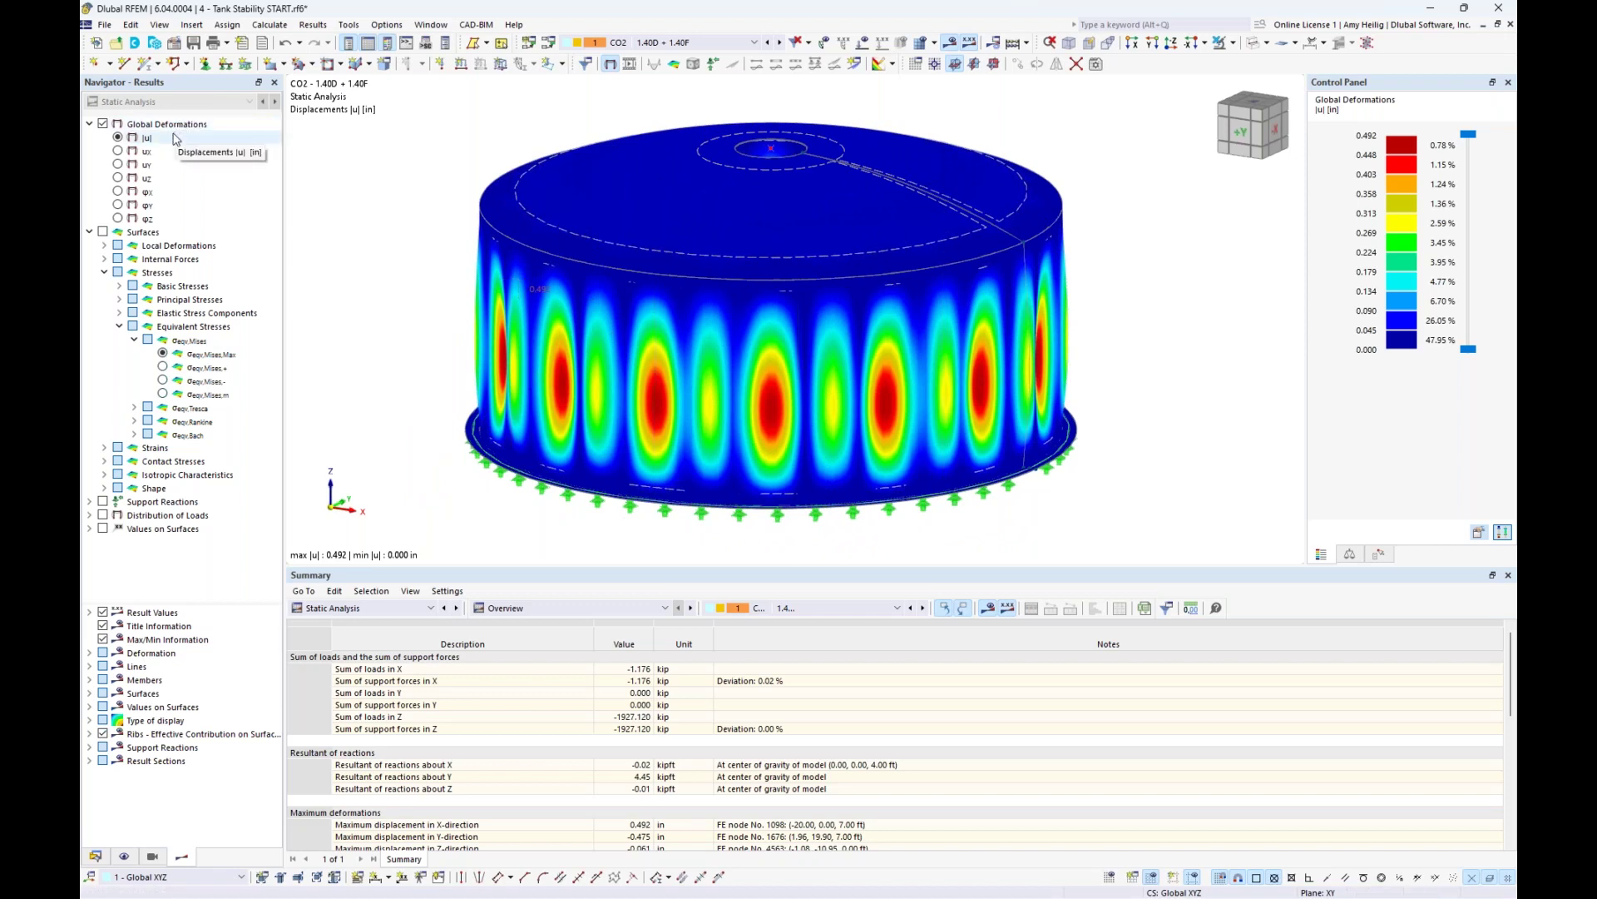
ctrl+middle_drag(1104, 430, 1195, 418)
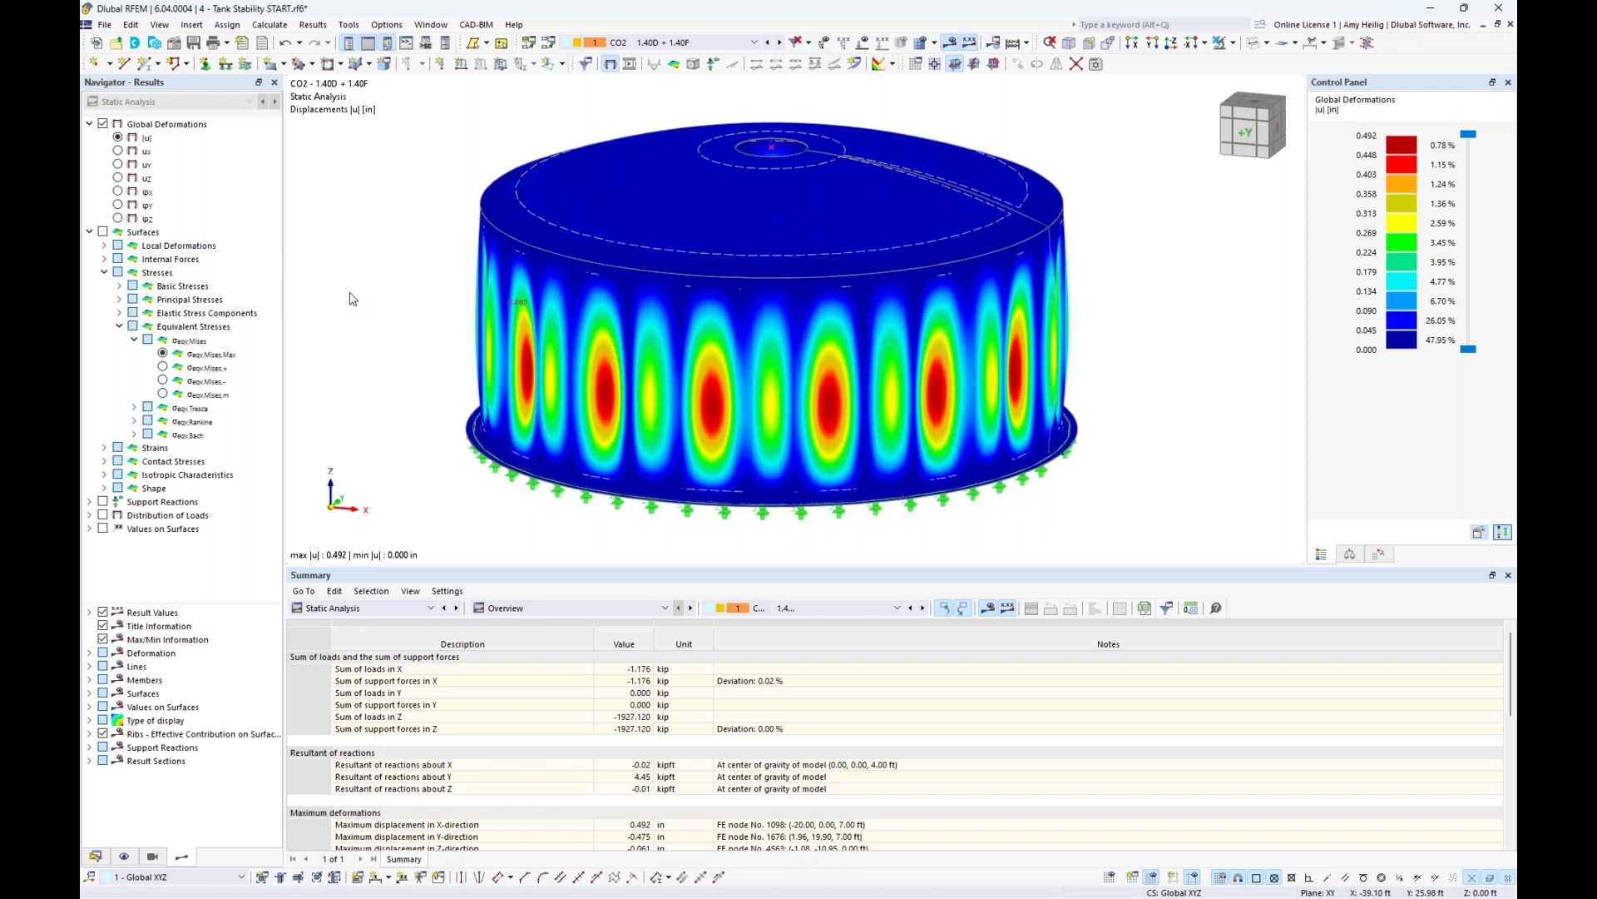
- Display the maximum von Mises equivalent stresses on the tank surfaces for CO2 and inspect them around the wall
click(102, 232)
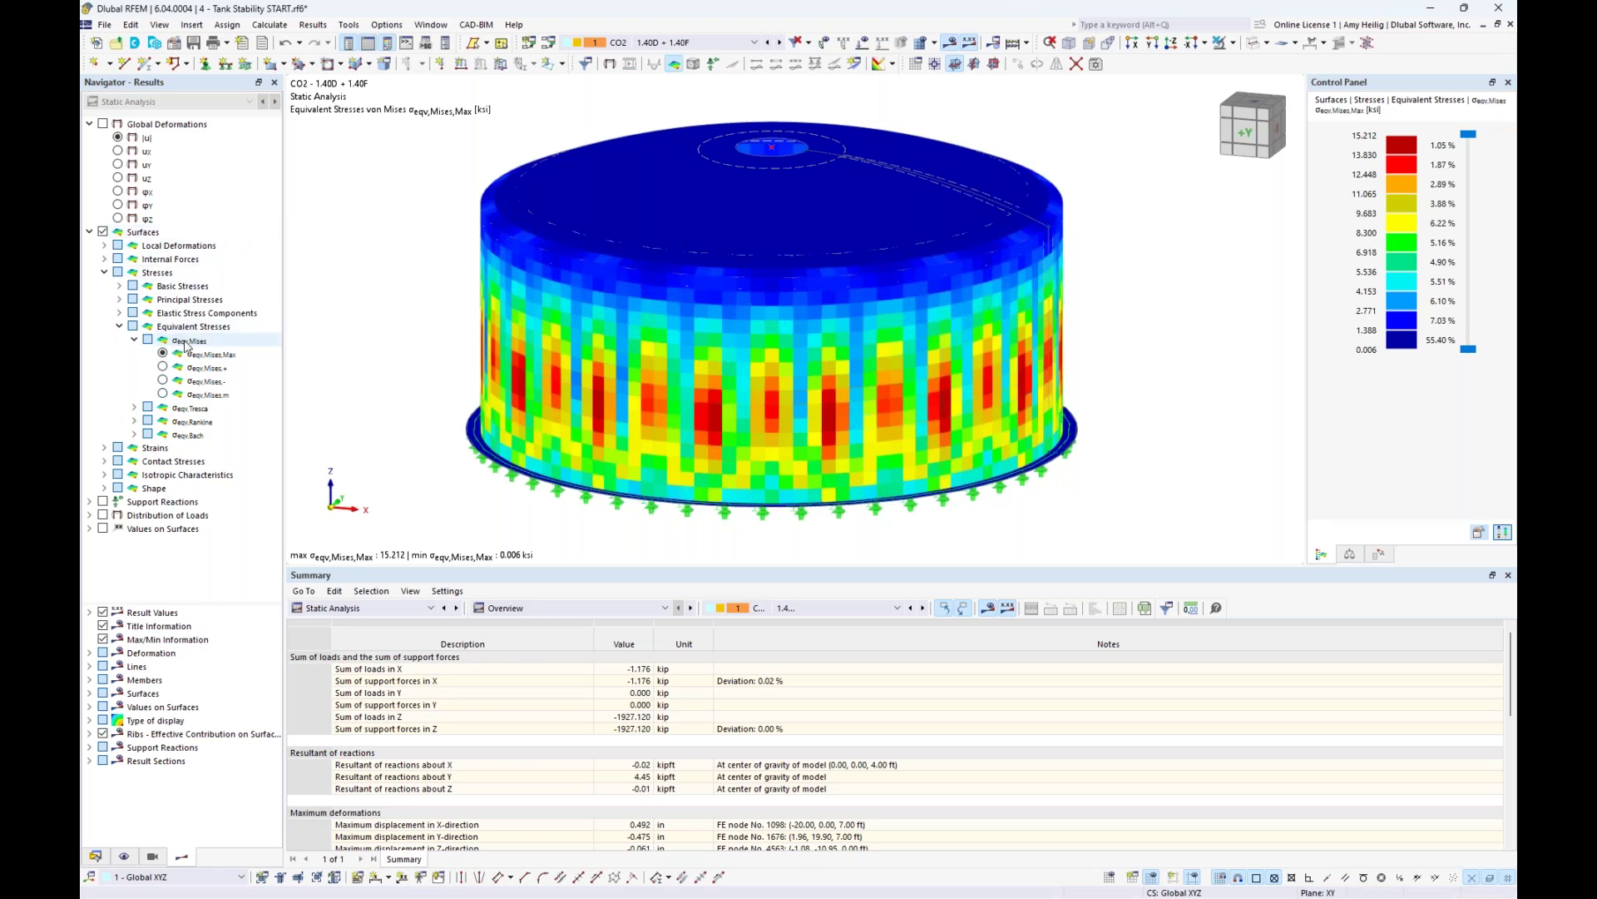
ctrl+middle_drag(1136, 457, 774, 428)
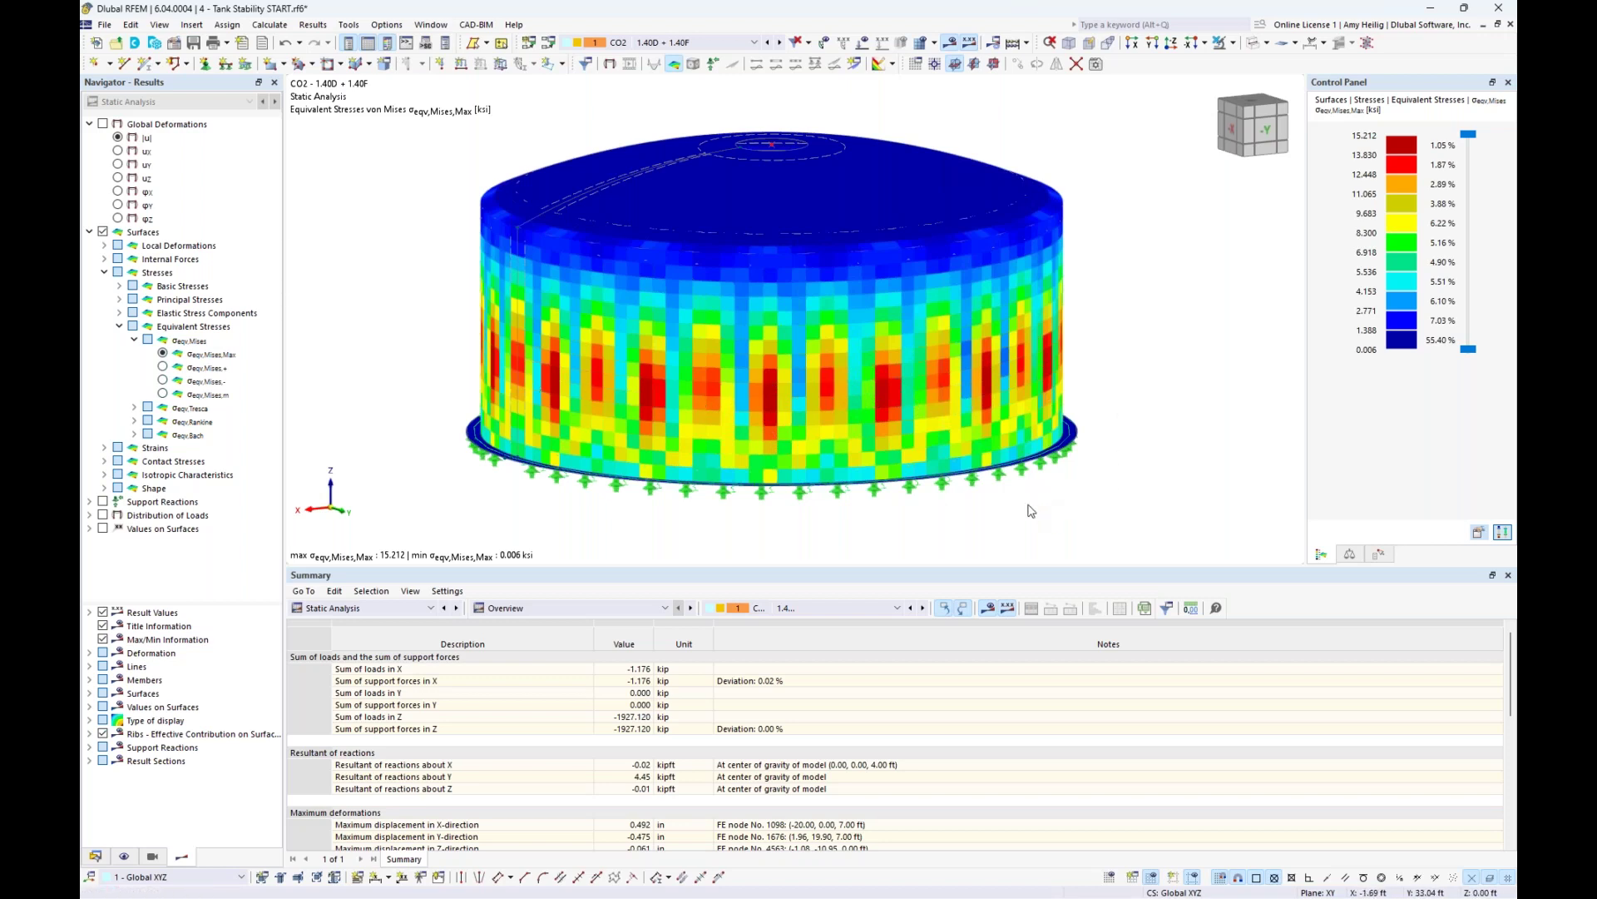
ctrl+middle_drag(1027, 509, 1097, 520)
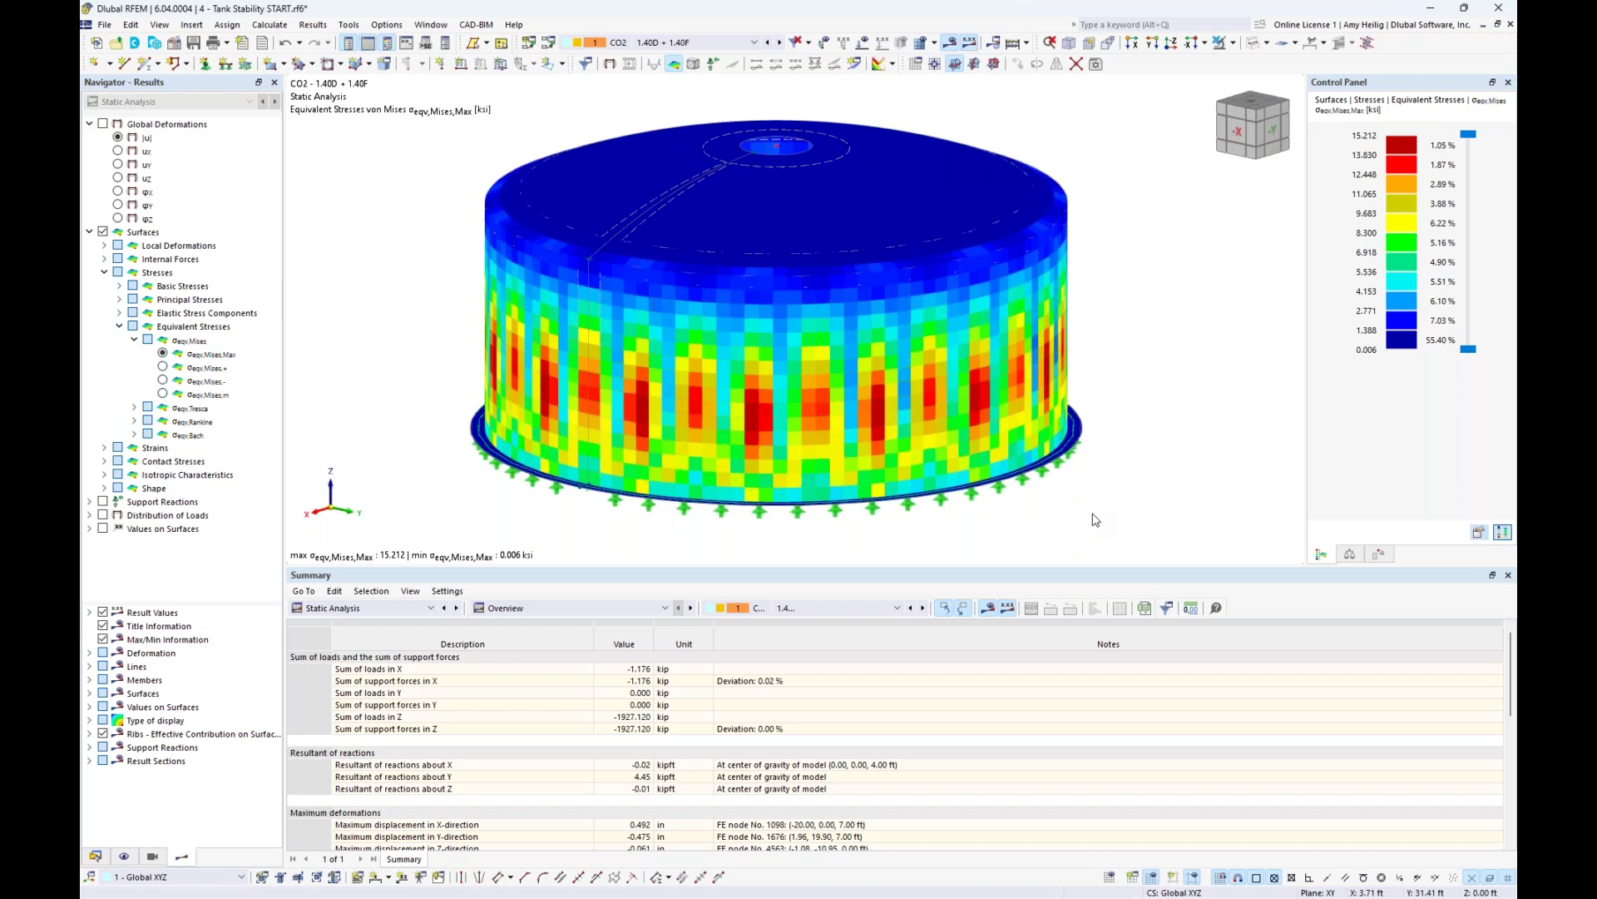
- Switch to the 5 - Steel Joints FINAL model and examine its beam, post, supports and load, comparing wireframe and solid display
click(432, 26)
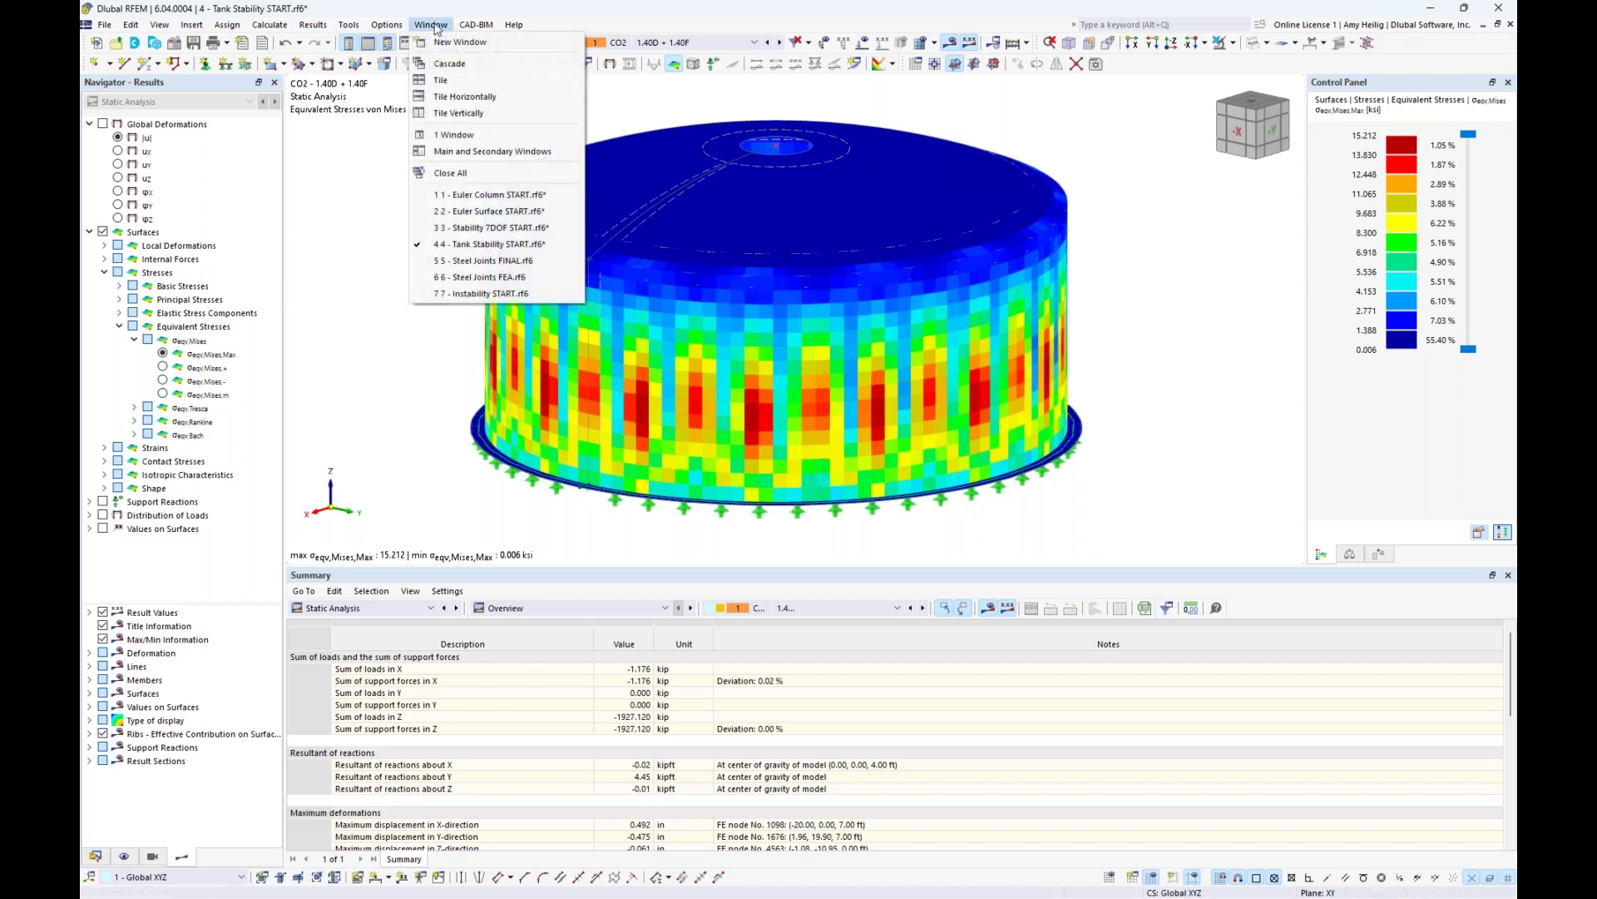
click(487, 262)
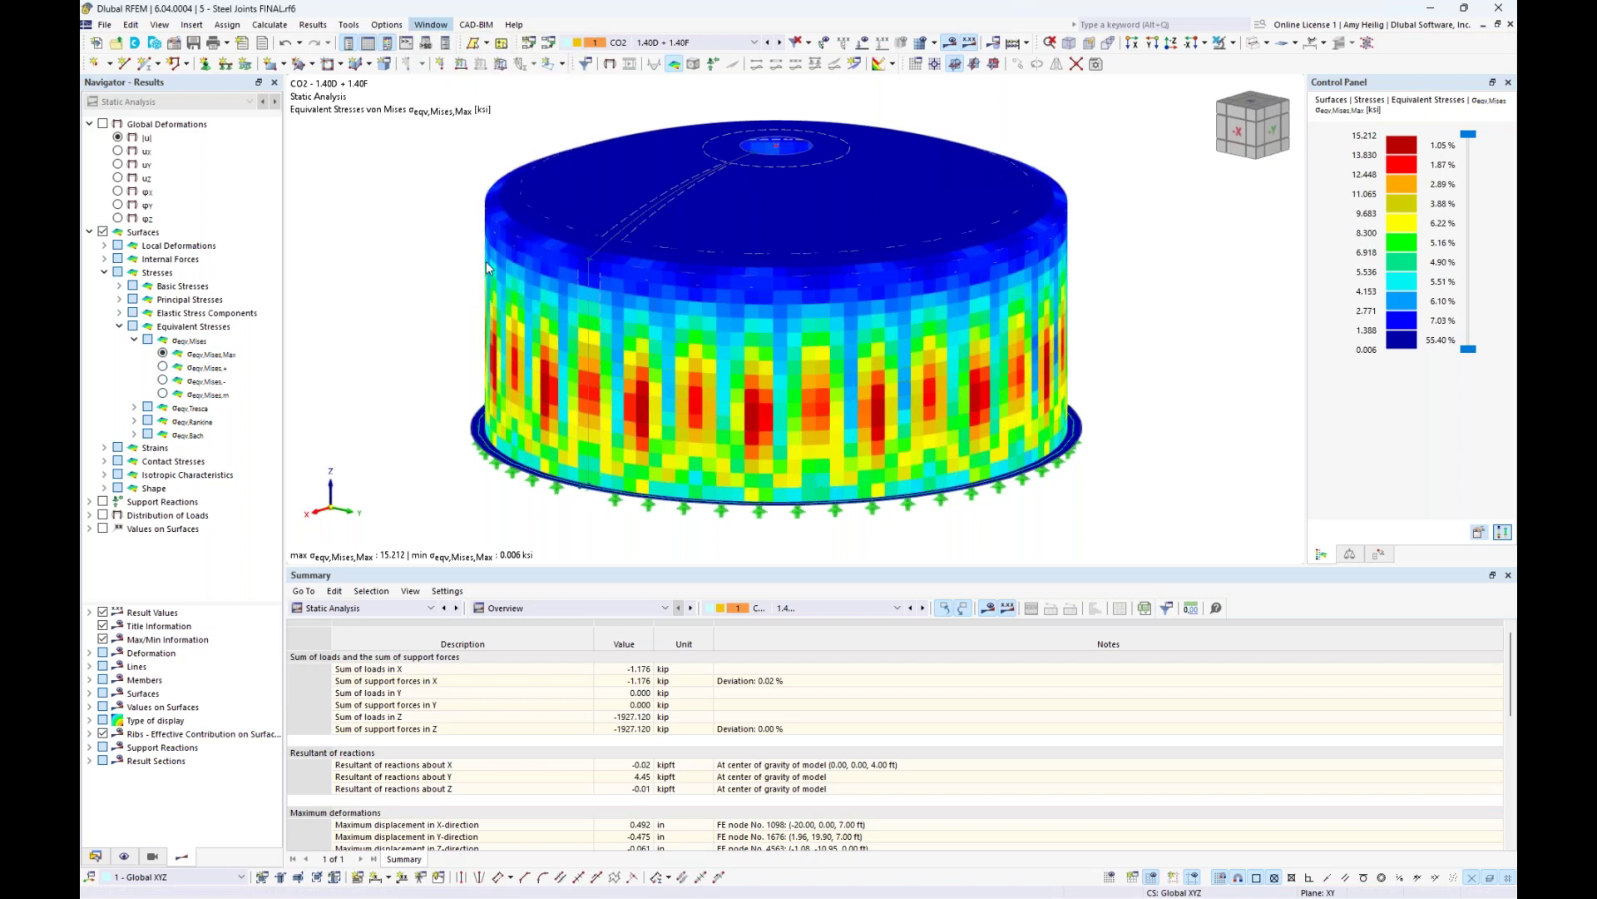
middle_drag(656, 334, 608, 347)
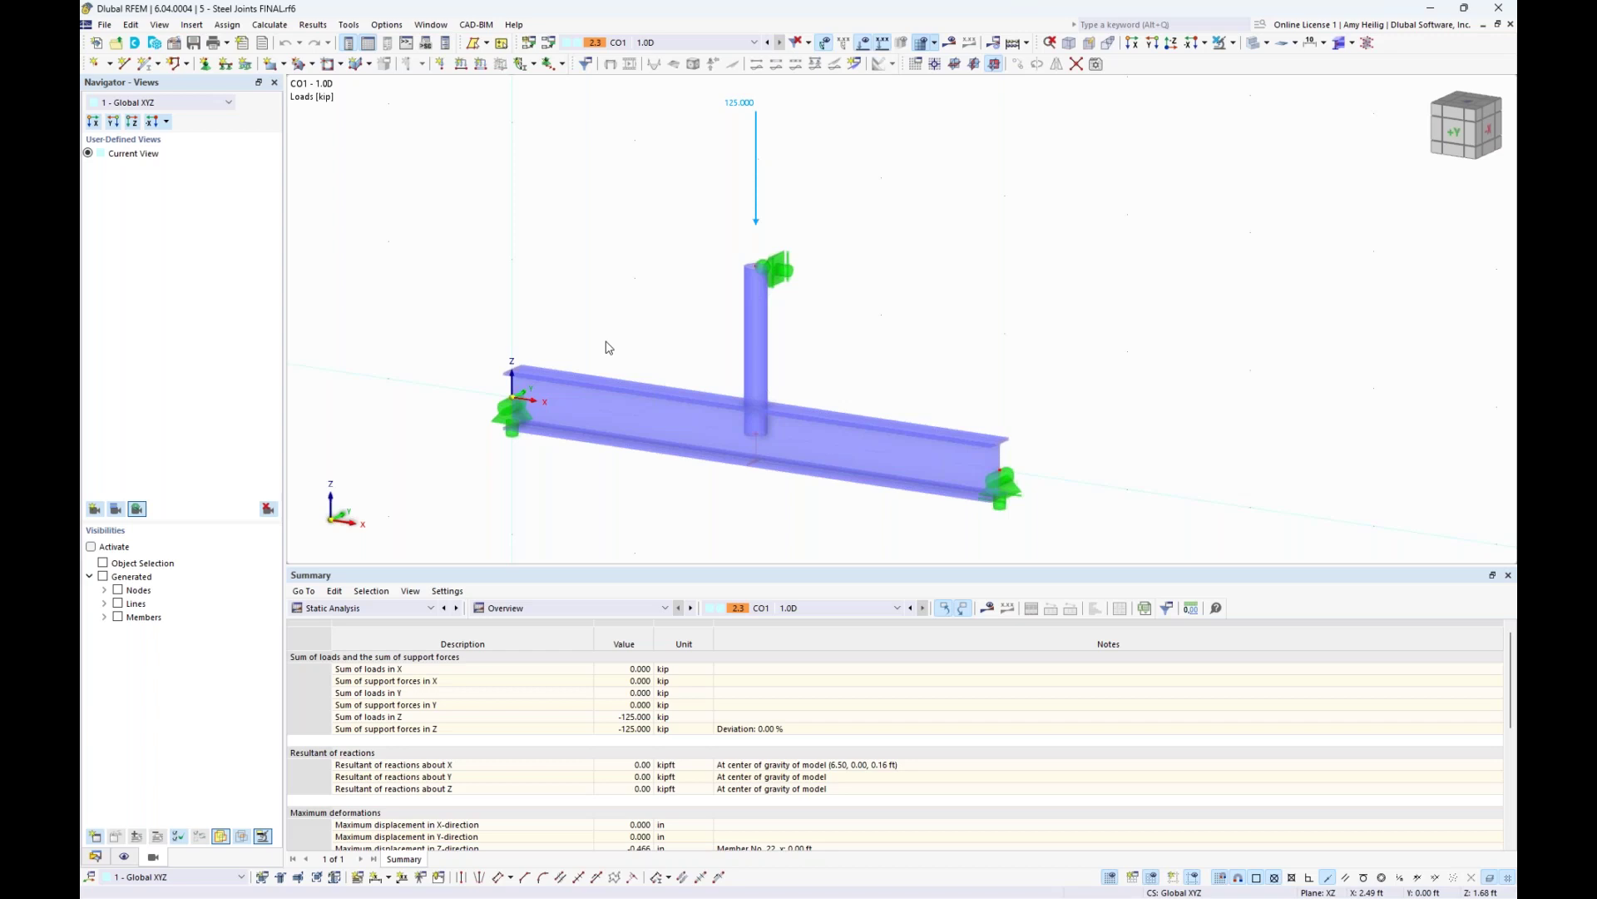
click(1255, 49)
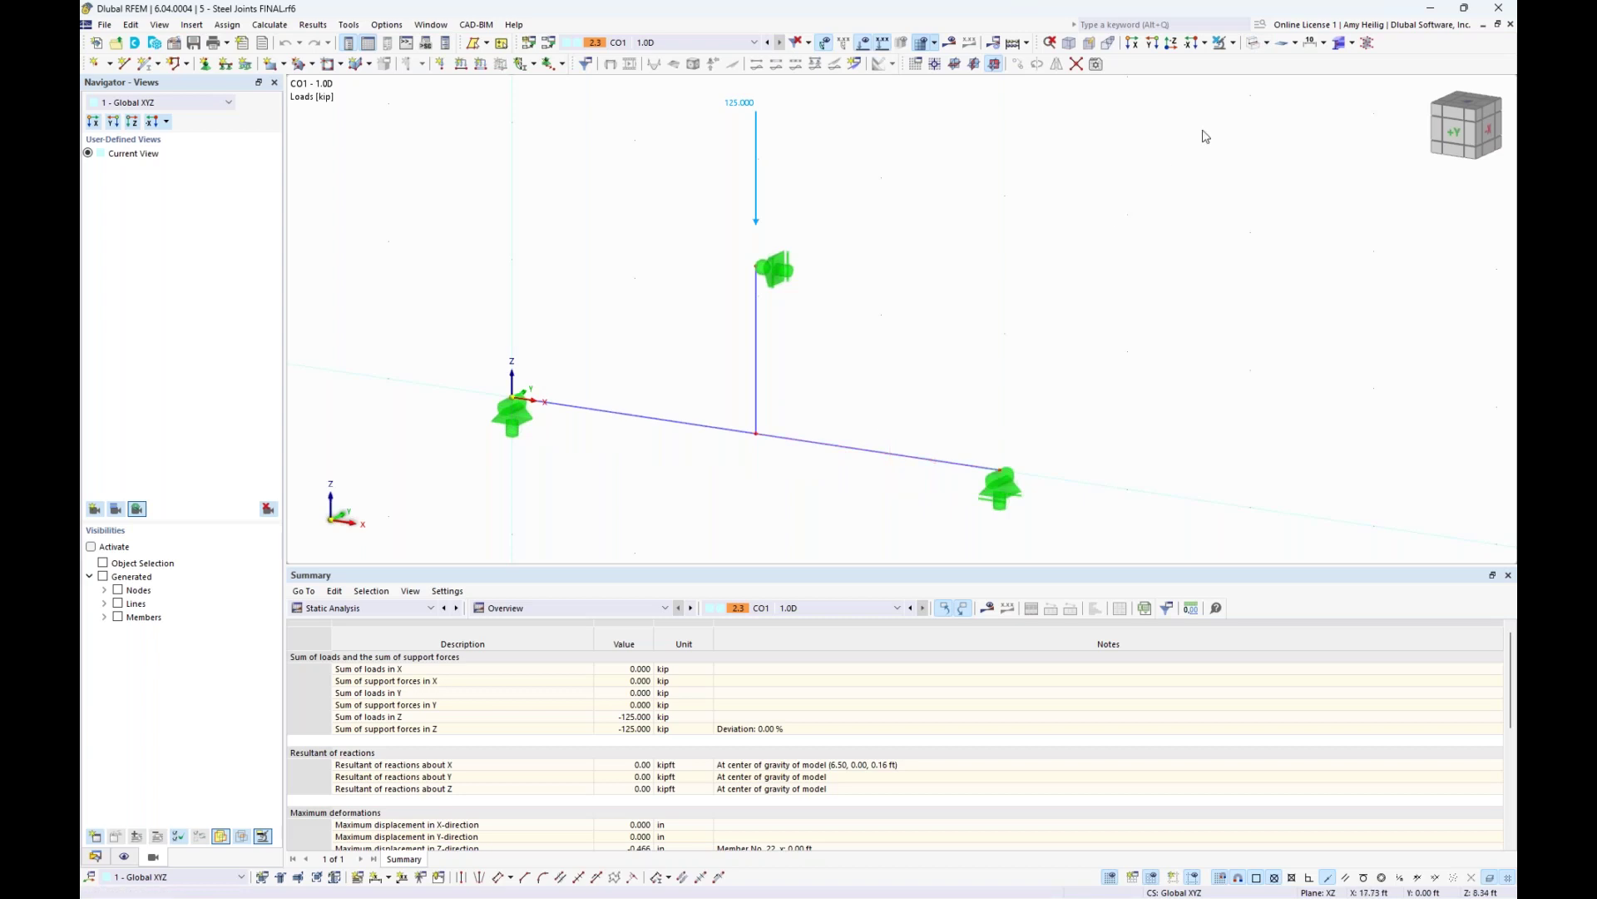
click(1253, 49)
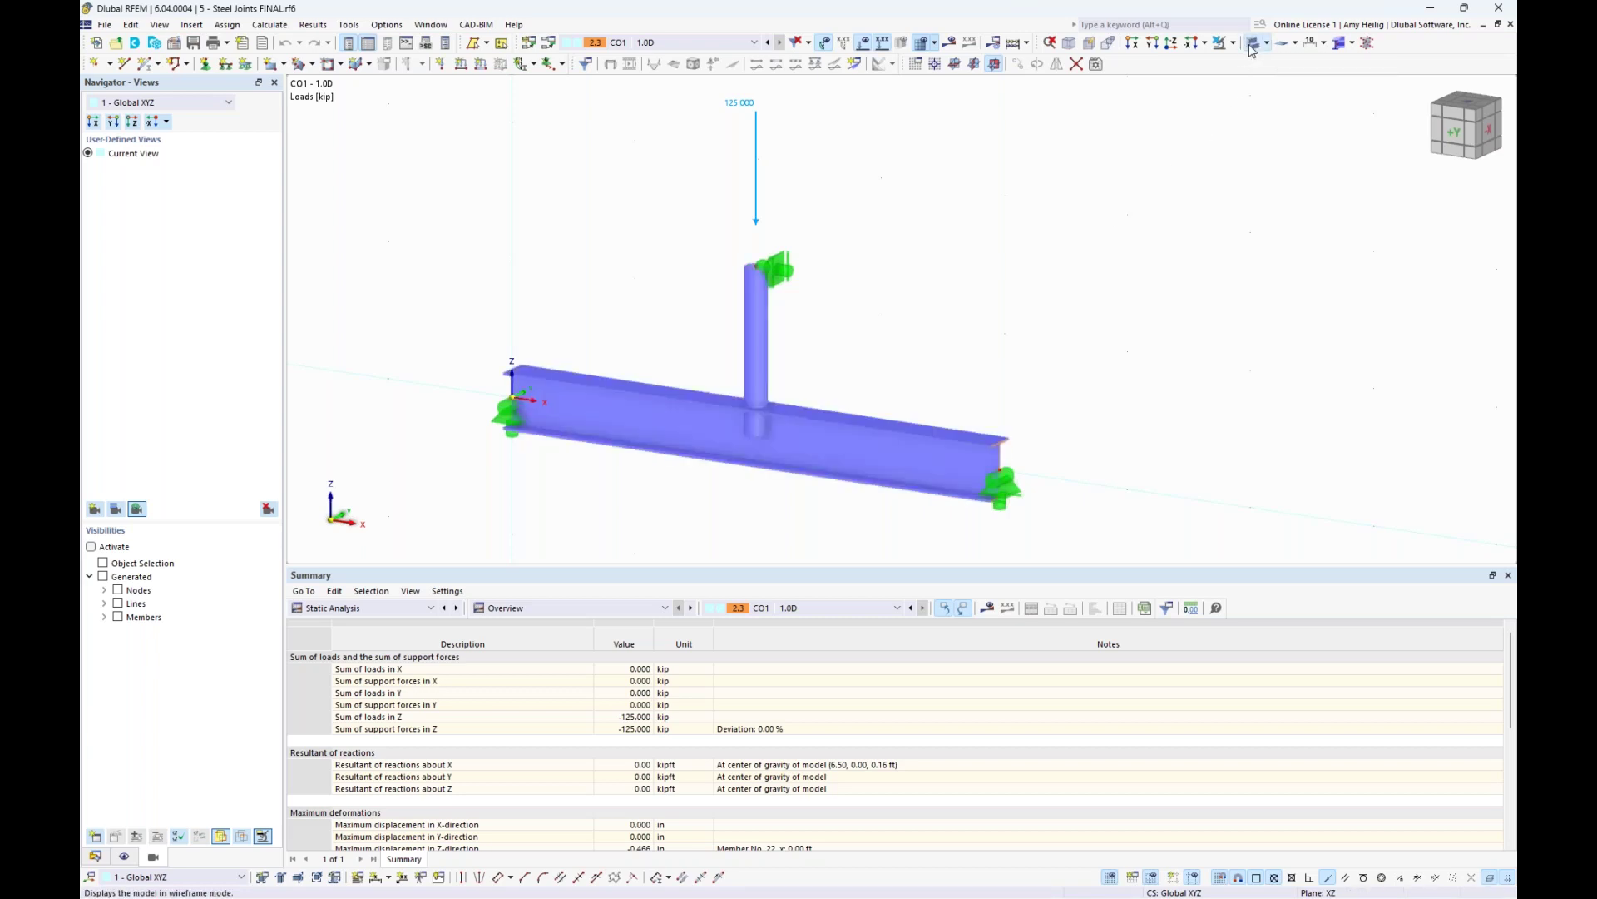
scroll(911, 442, up, 3)
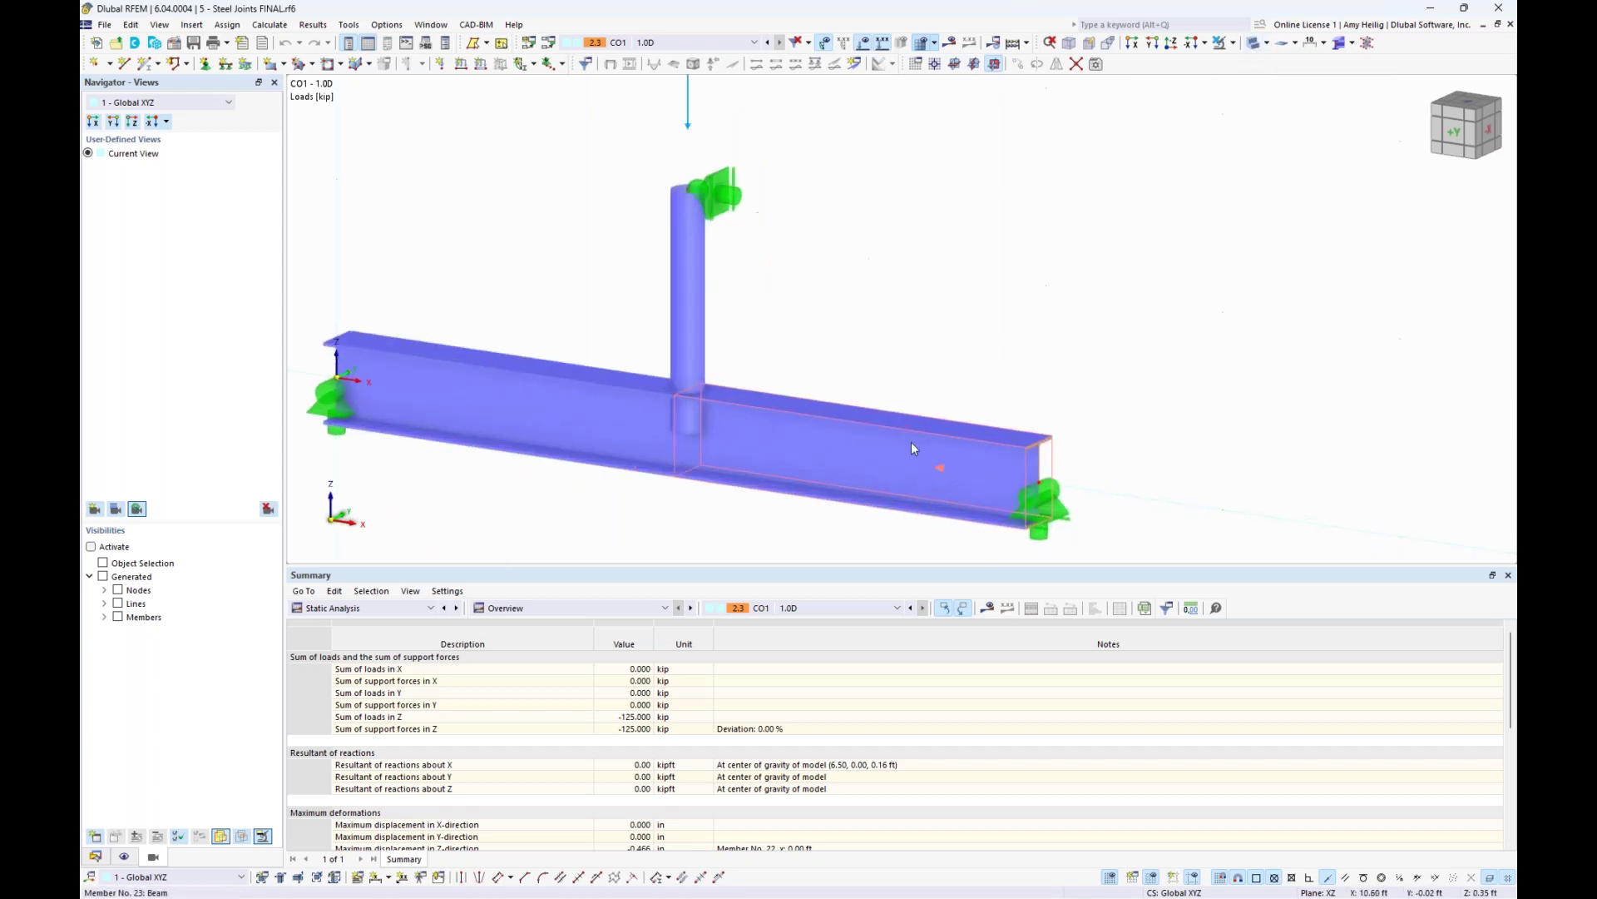
middle_drag(953, 407, 998, 376)
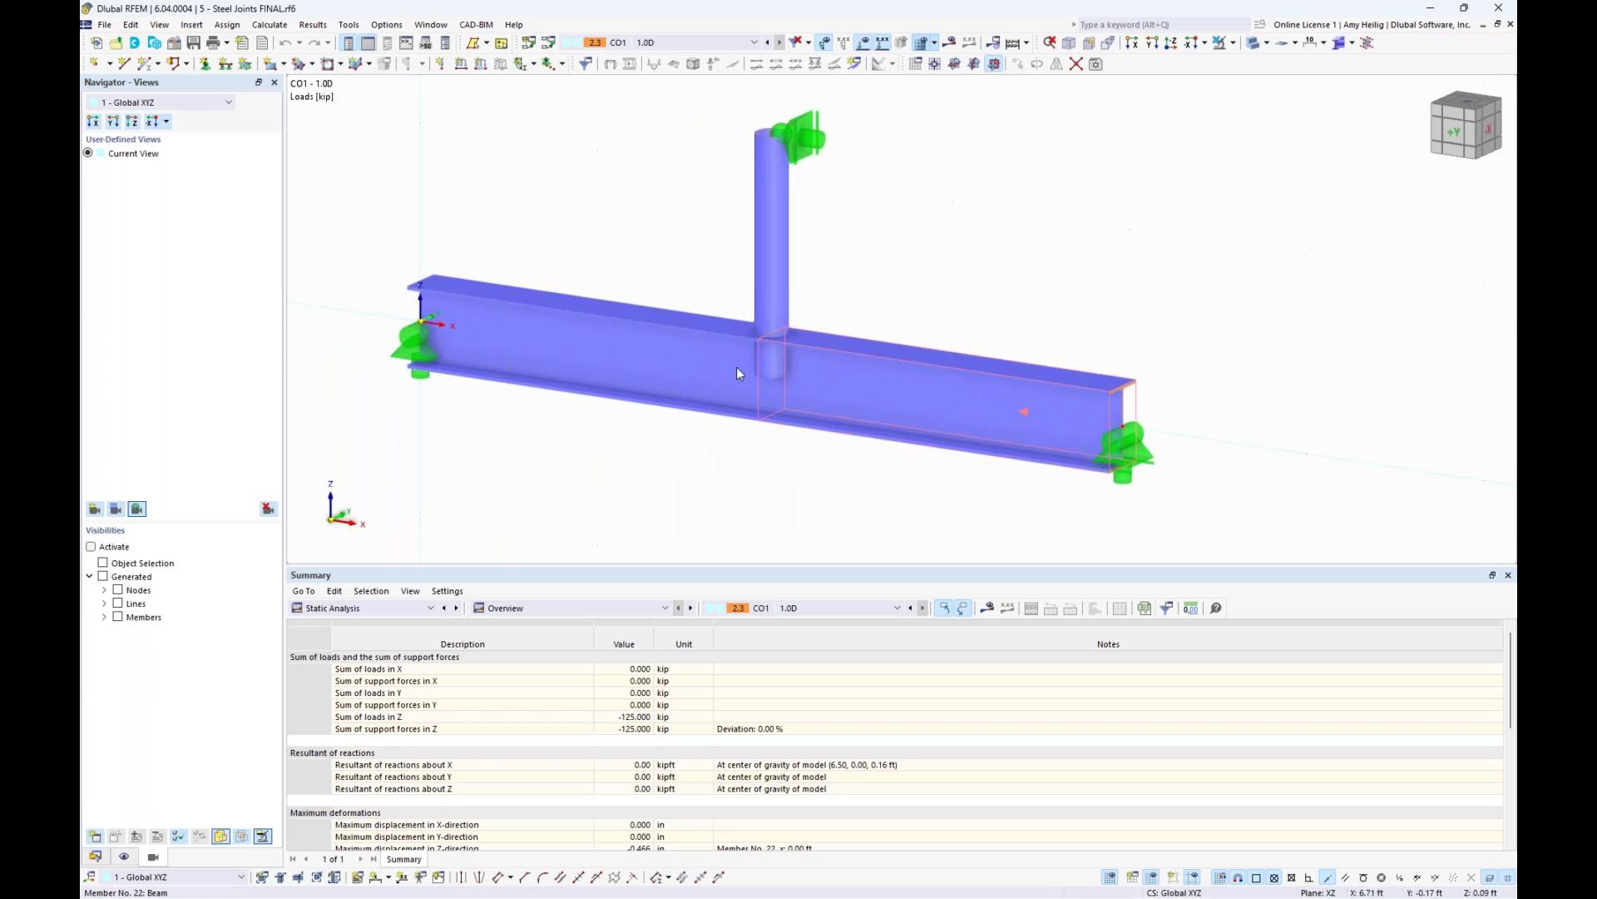
middle_drag(884, 194, 877, 235)
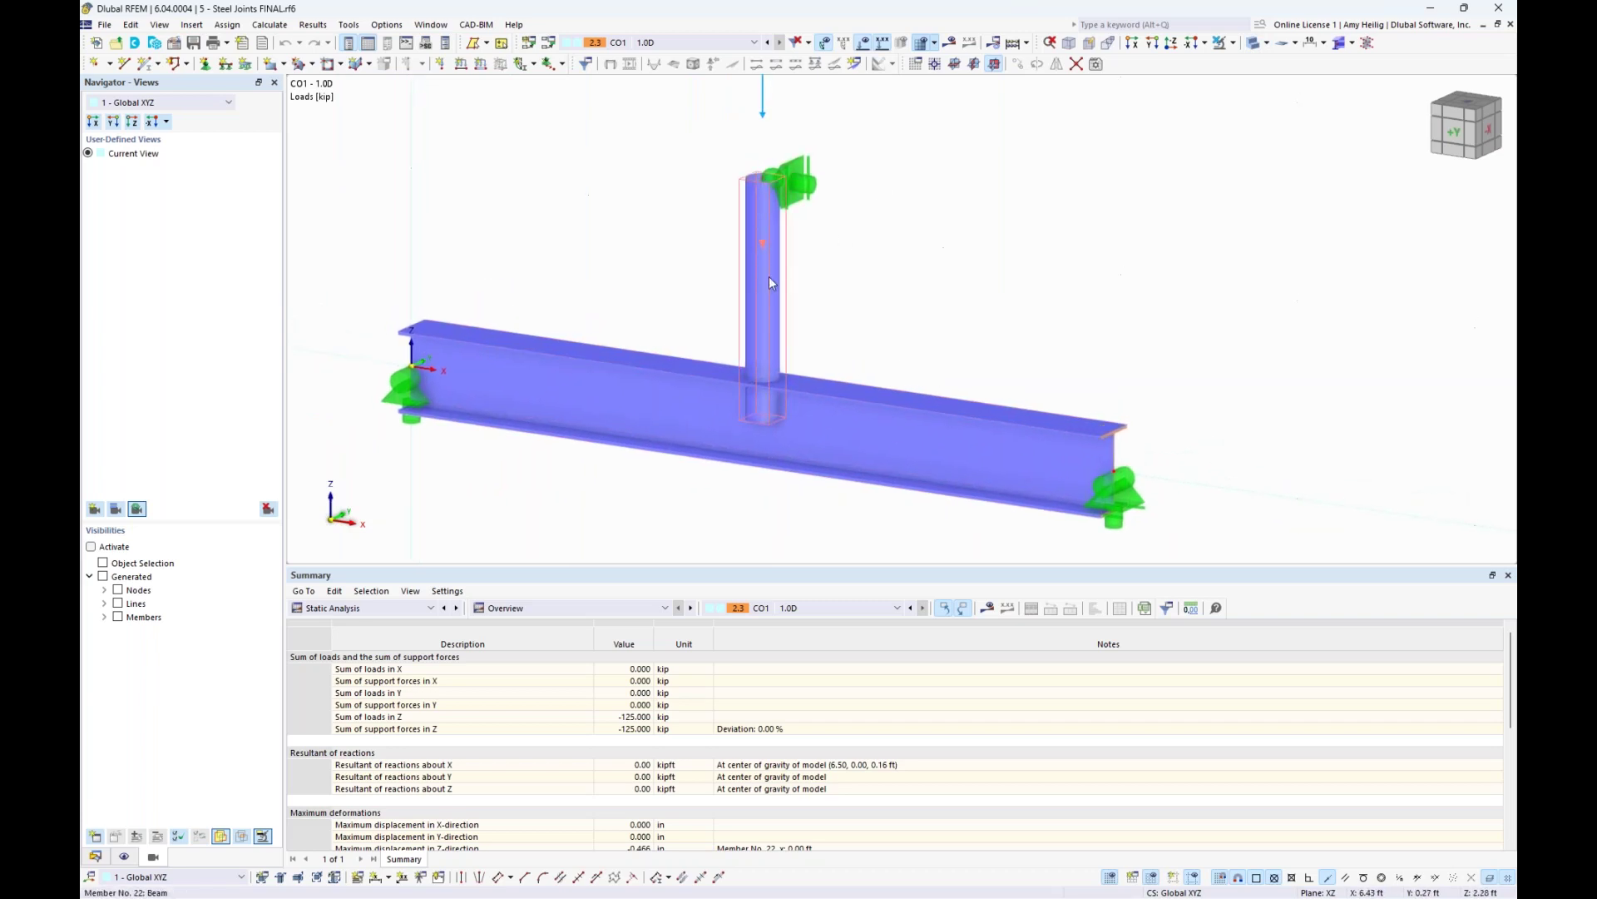
scroll(920, 285, down, 2)
middle_drag(920, 257, 887, 336)
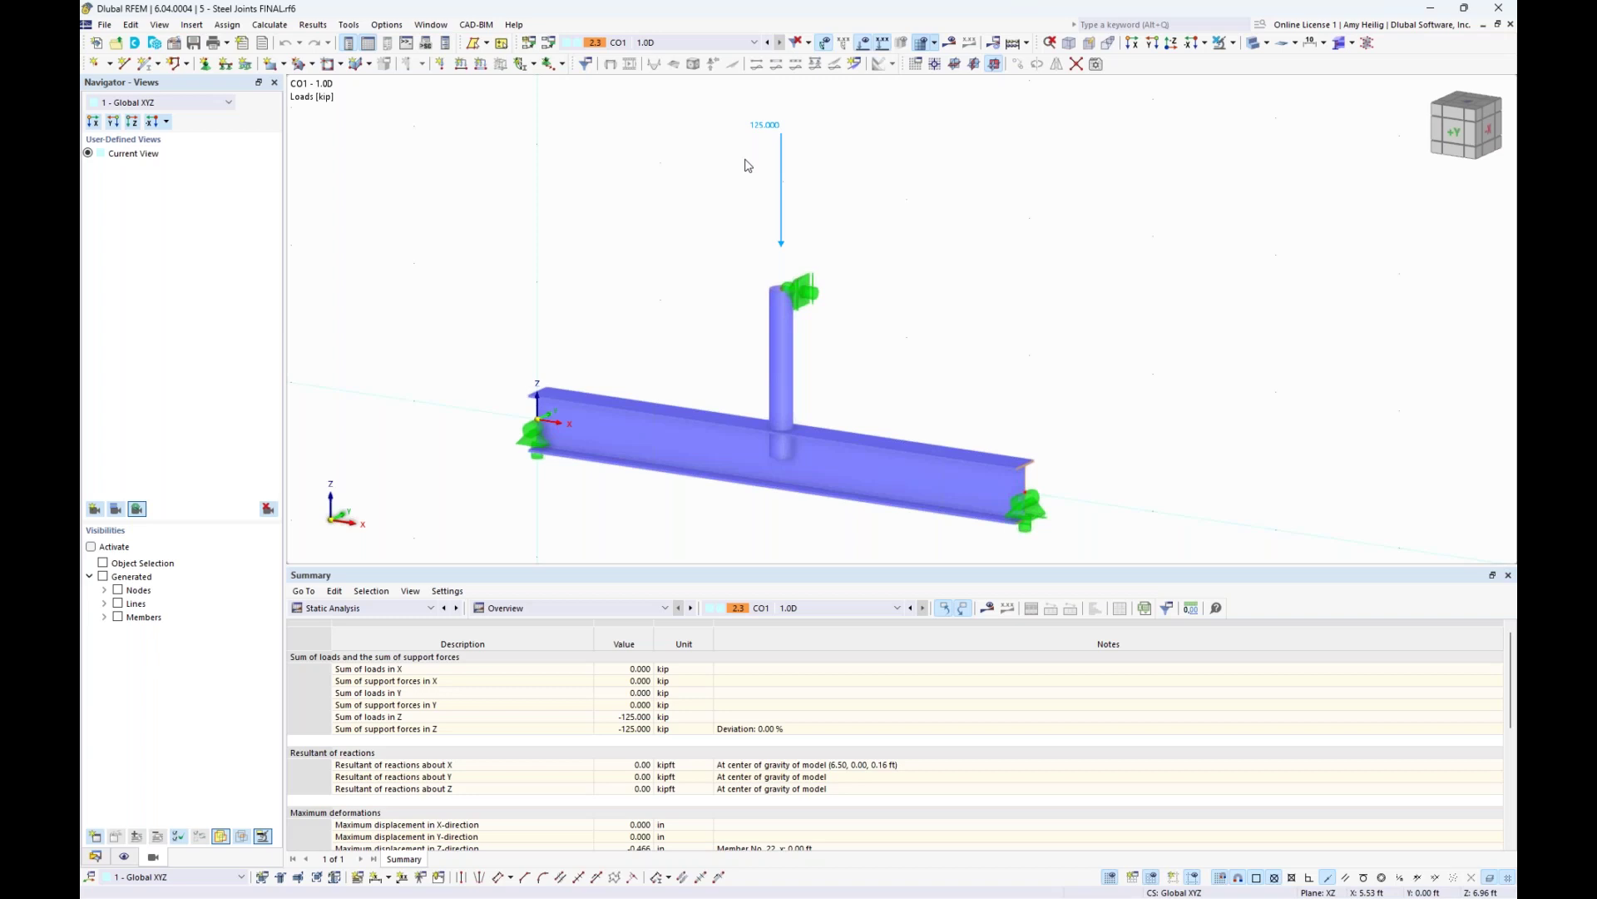
- Display the steel joint's plates, bolts and stiffeners at the post-to-beam connection and bring up the model data tree
click(1350, 44)
click(1366, 96)
scroll(745, 513, up, 5)
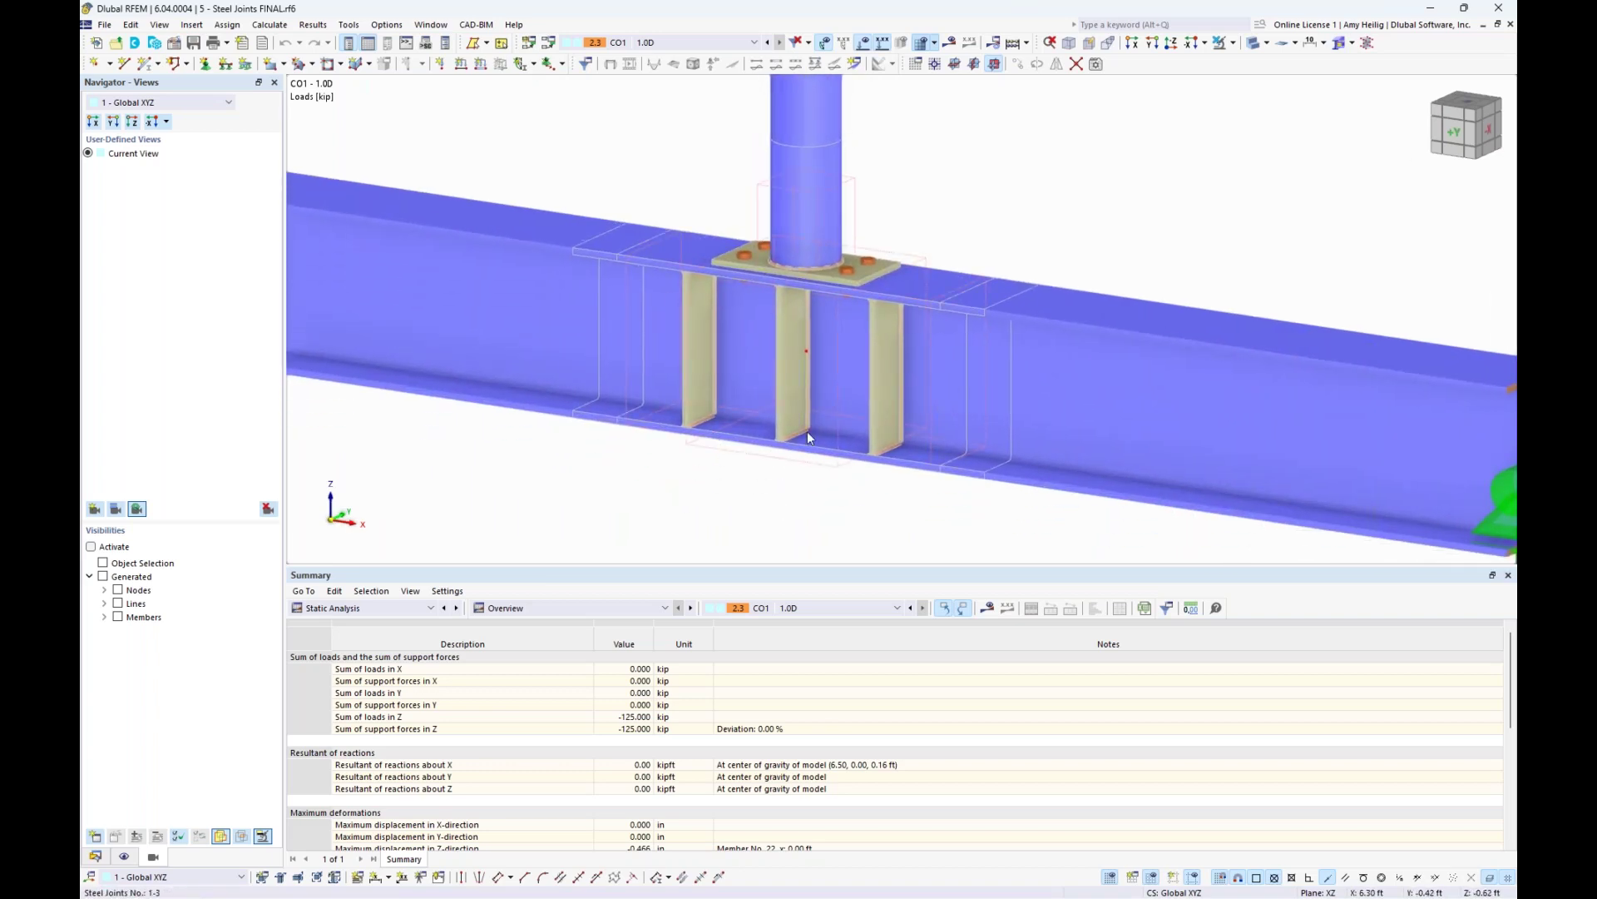
click(94, 856)
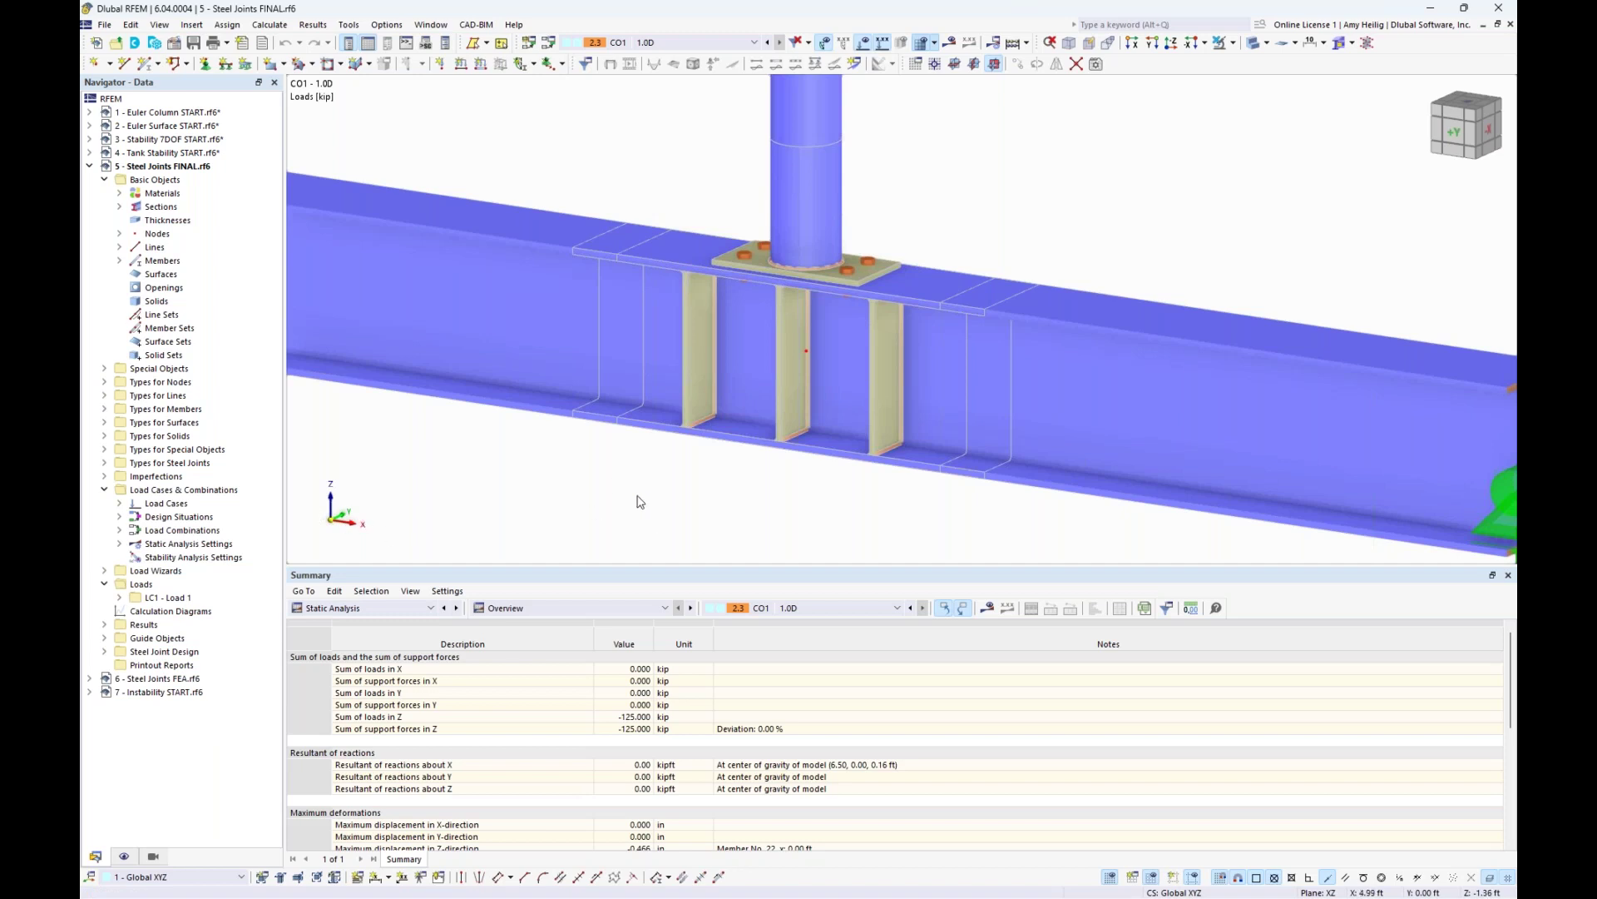
- List the defined steel joints, highlight the no-stiffener and two-stiffener variants, and open the steel joint definitions for editing
middle_drag(705, 512, 672, 517)
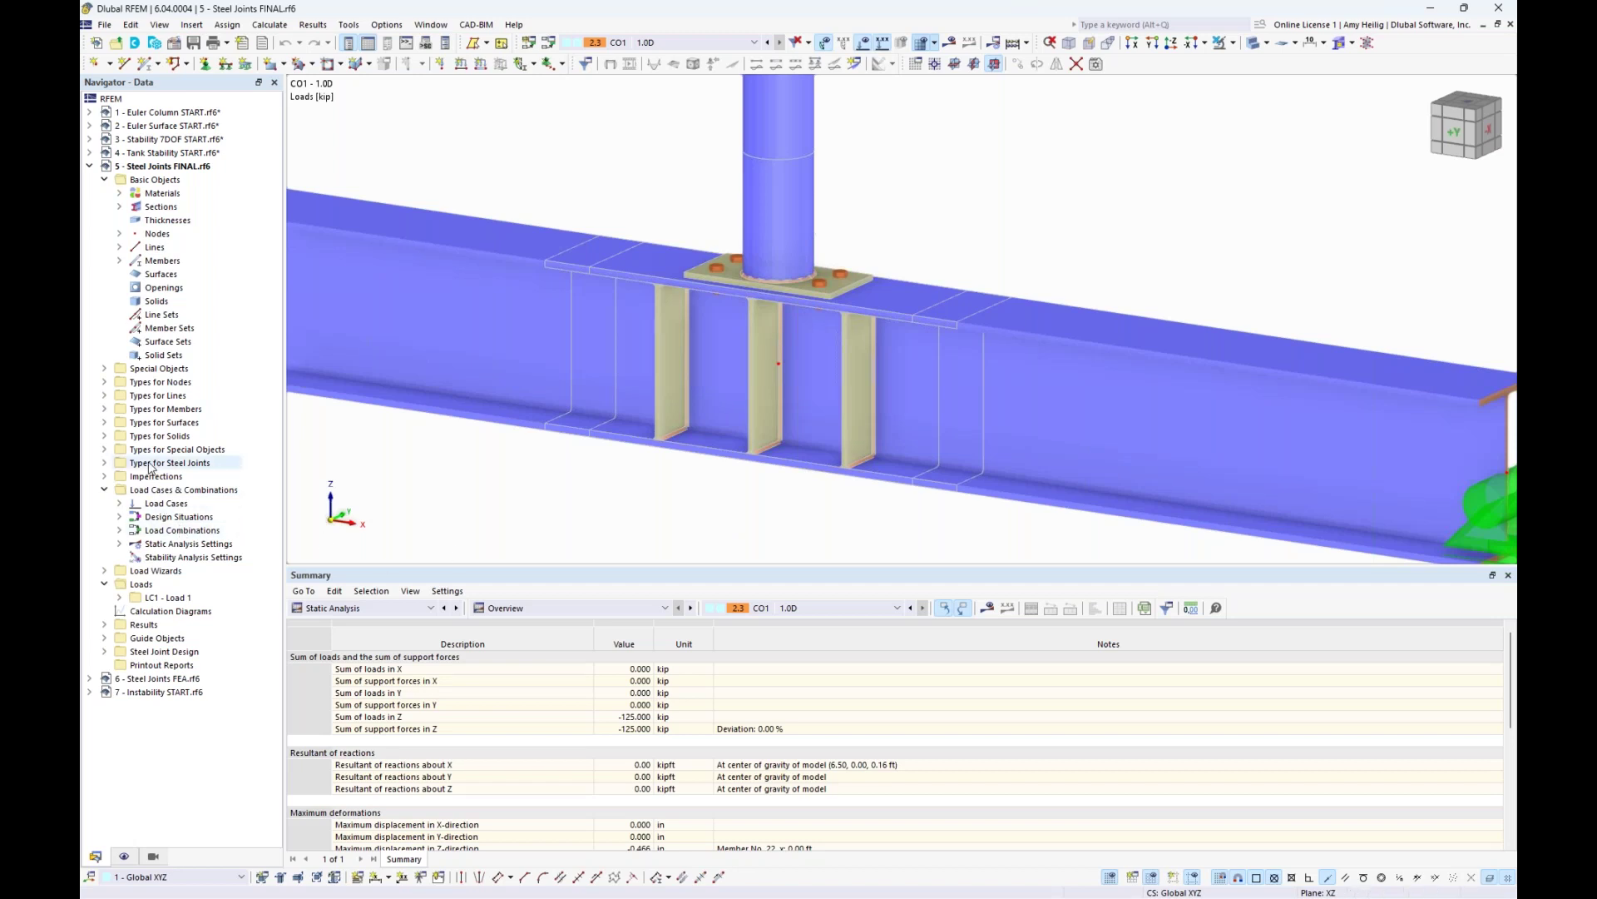
click(104, 462)
click(119, 475)
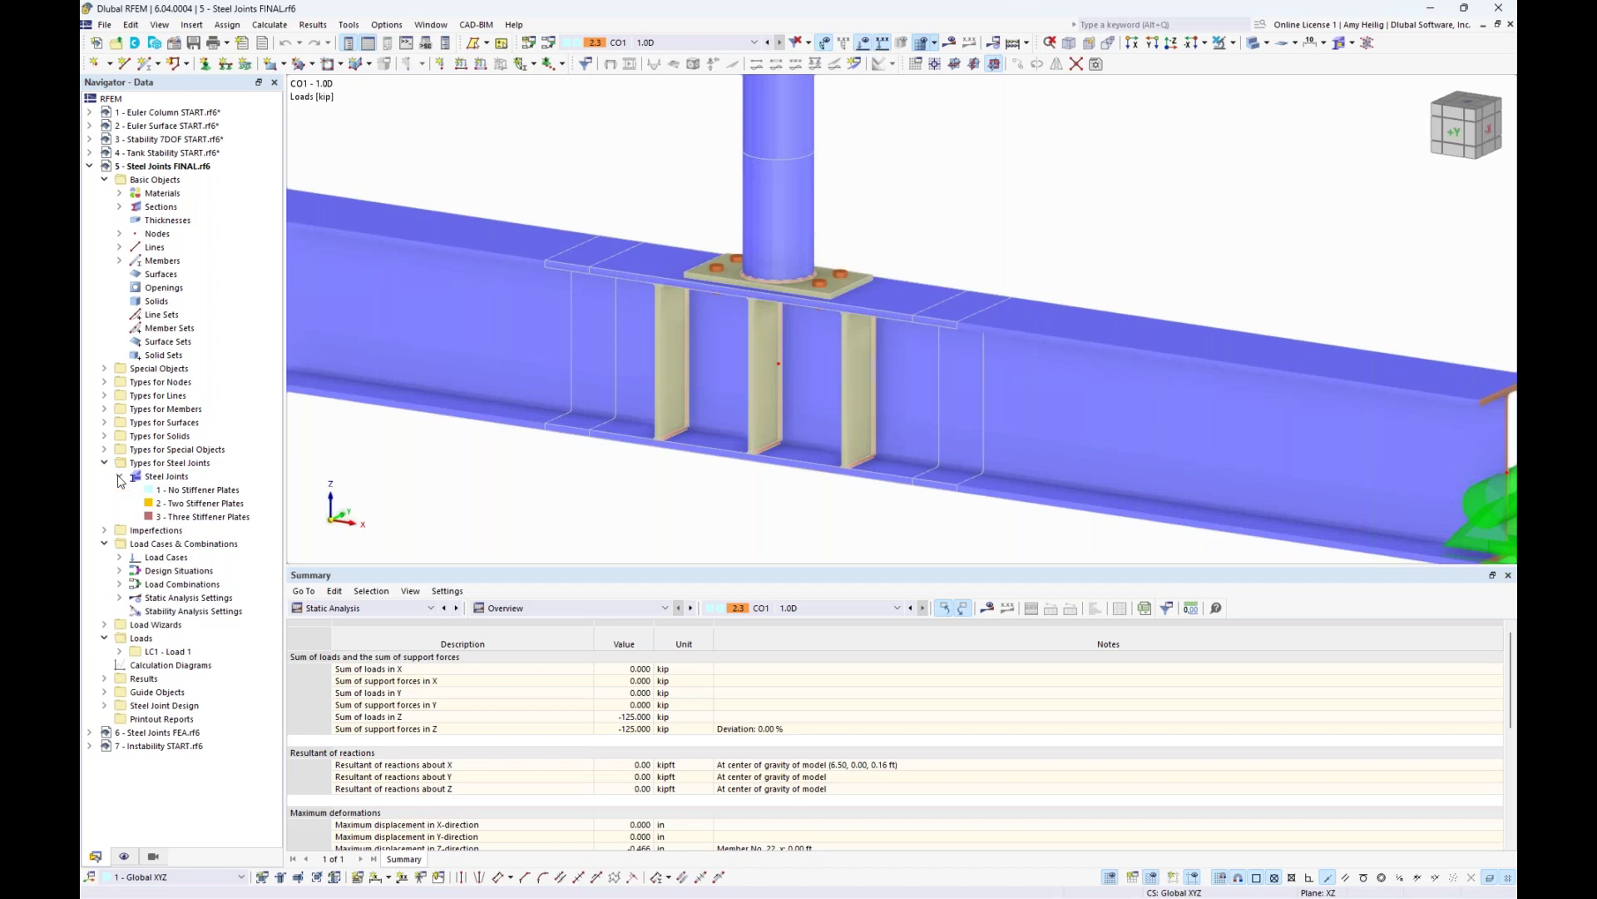
click(193, 492)
click(196, 504)
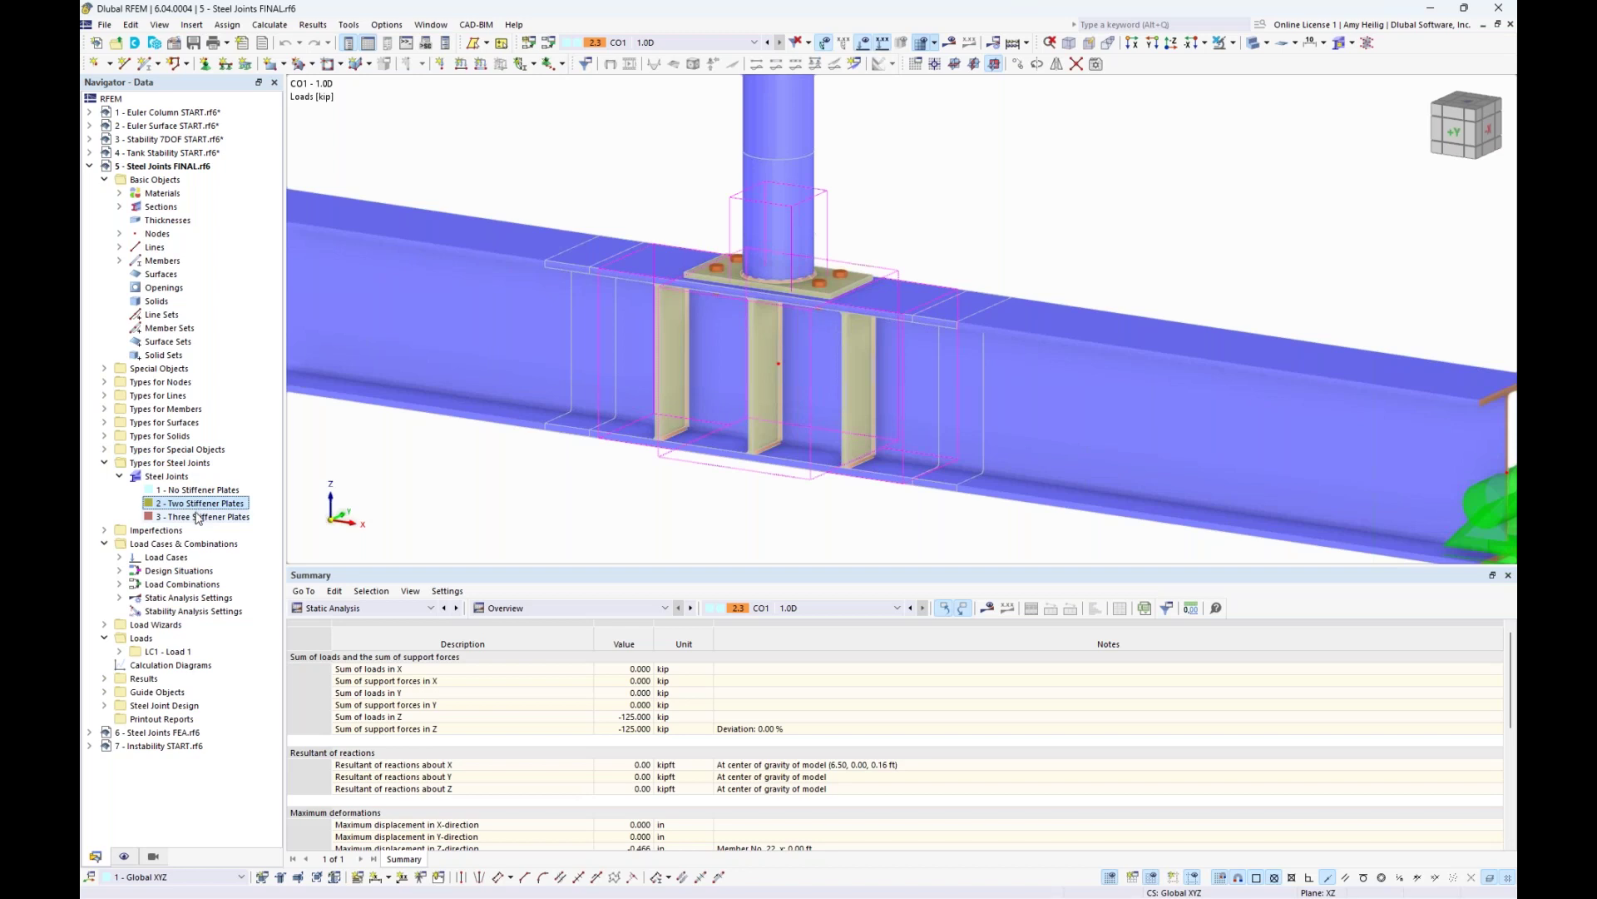
right_click(188, 477)
click(200, 485)
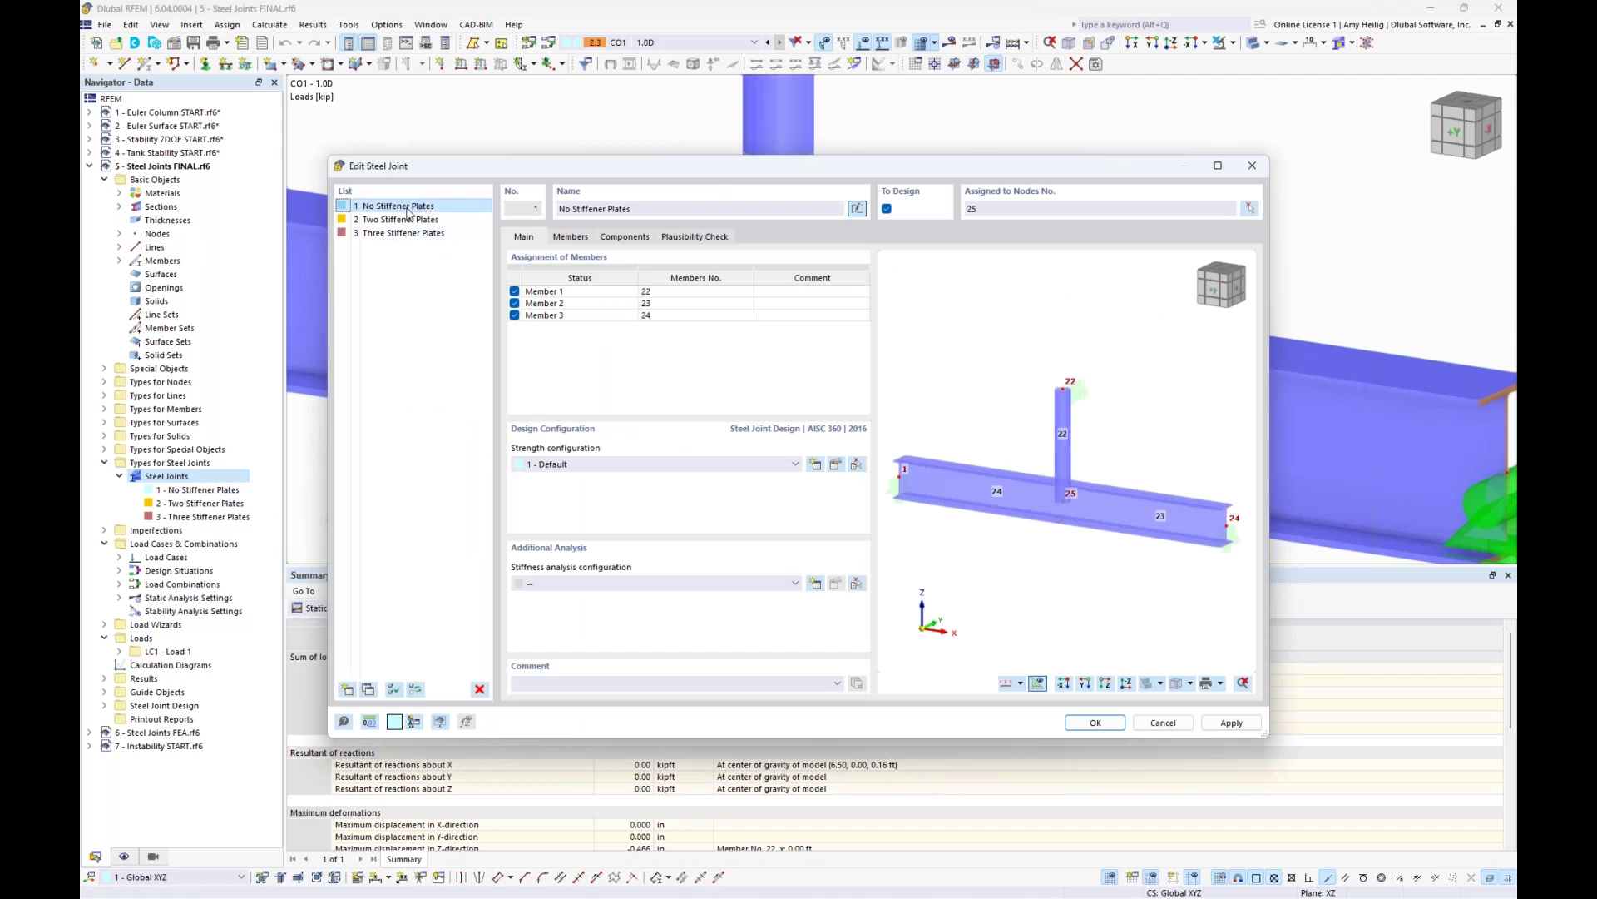
- Examine the components of the No Stiffener Plates joint, including its end plate, bolts and weld at the post base
click(624, 237)
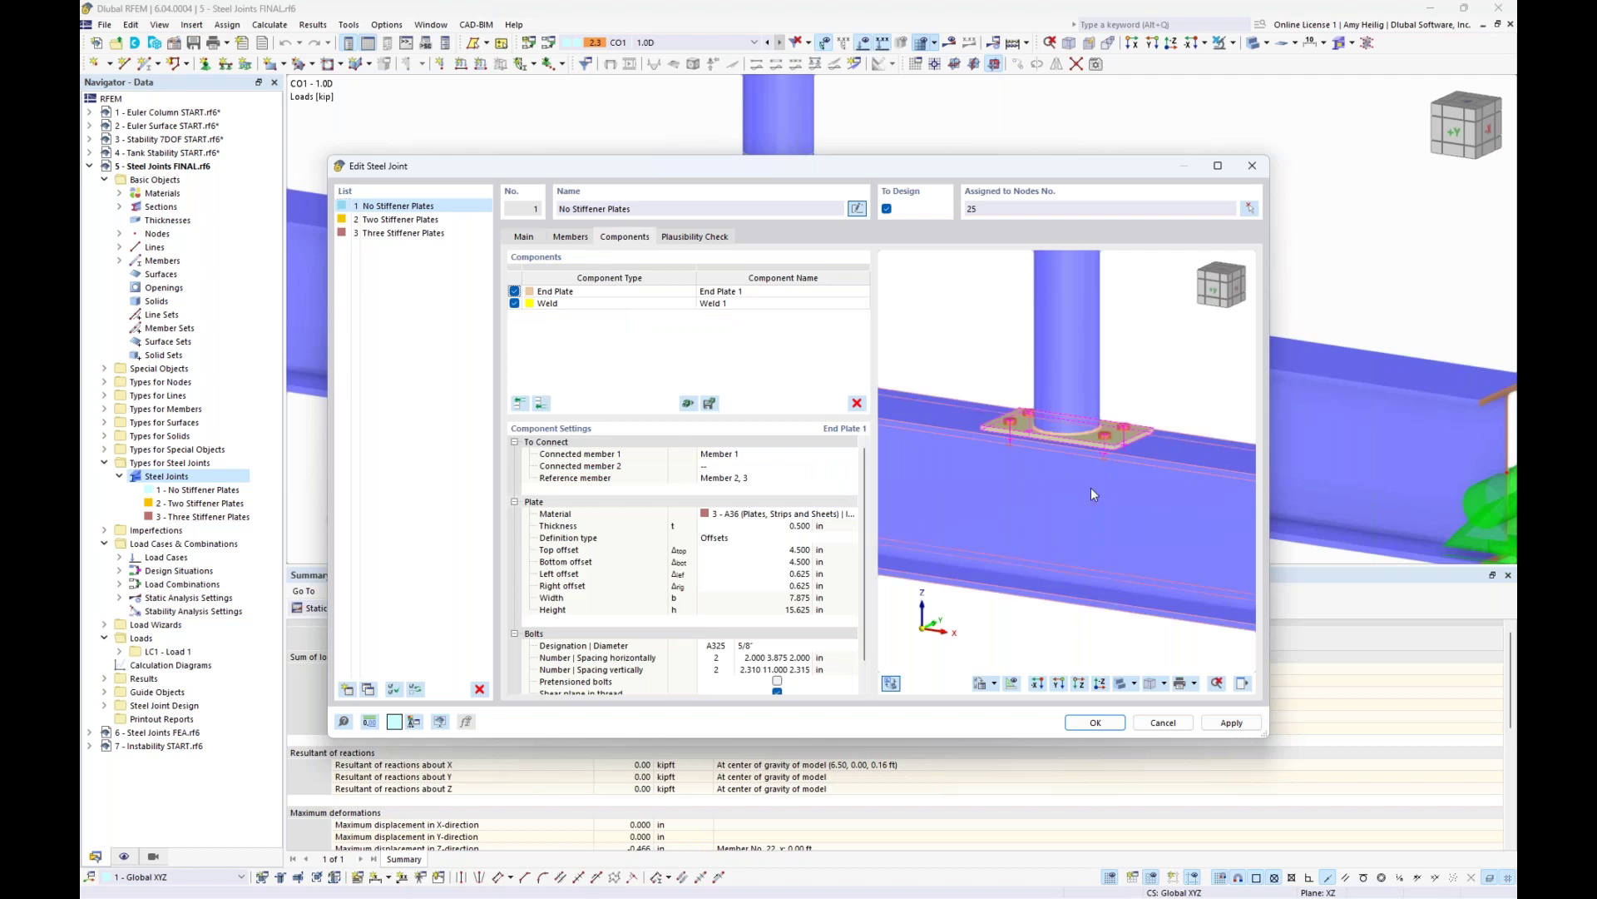
scroll(1095, 449, up, 3)
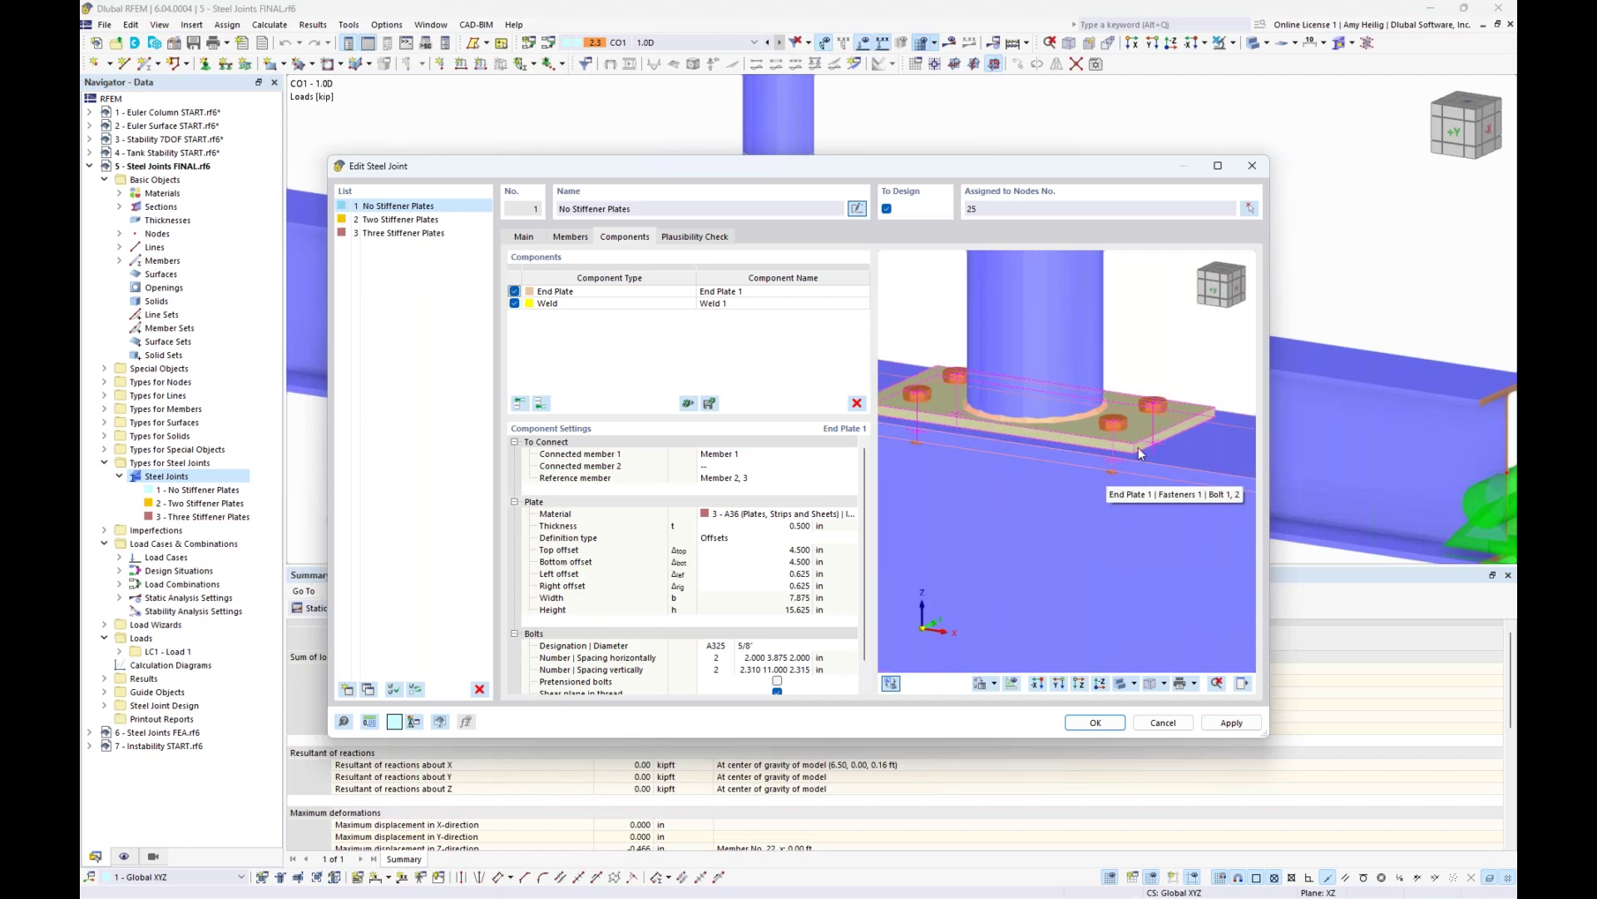
middle_drag(1136, 364, 1173, 391)
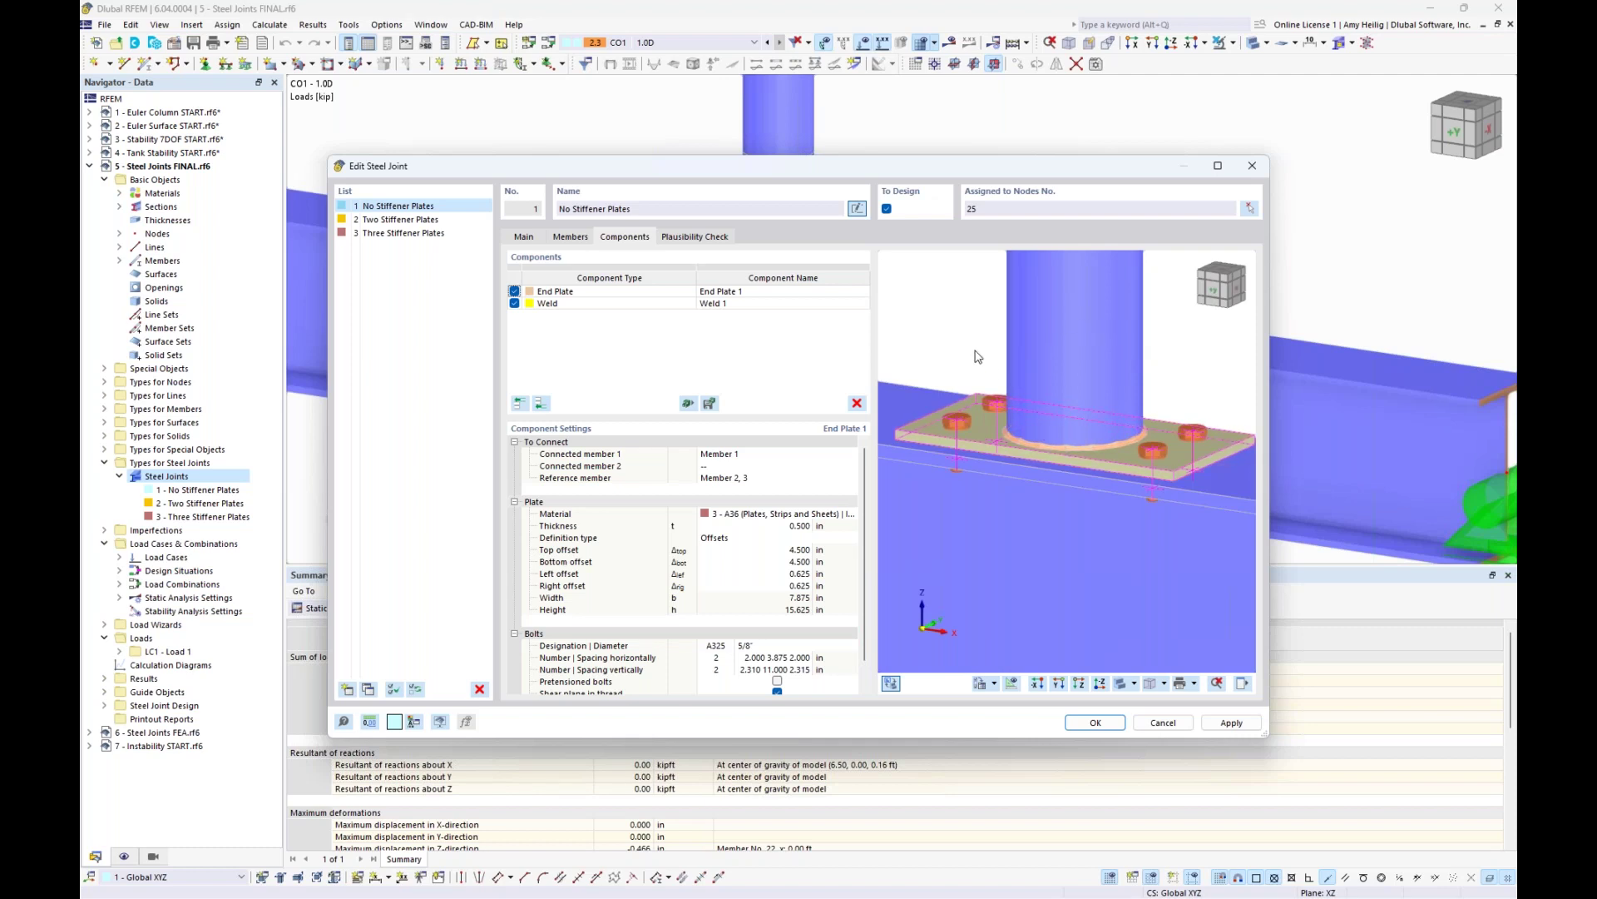
scroll(1015, 428, down, 3)
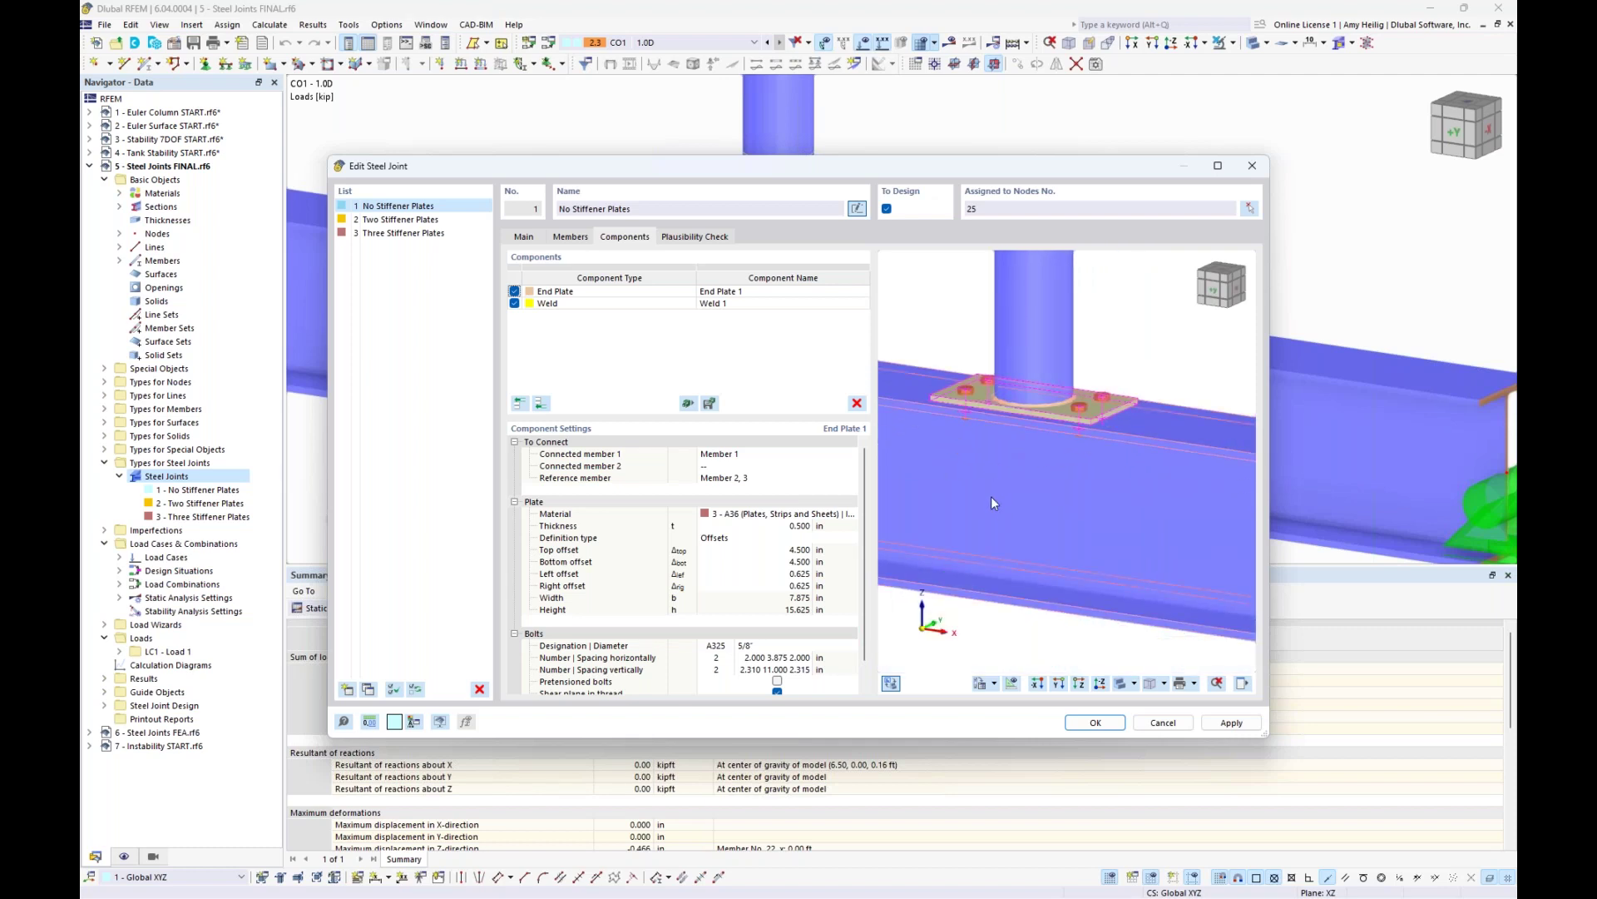
- Examine the Stiffener 1 component and its plates in the Two Stiffener Plates joint
click(396, 221)
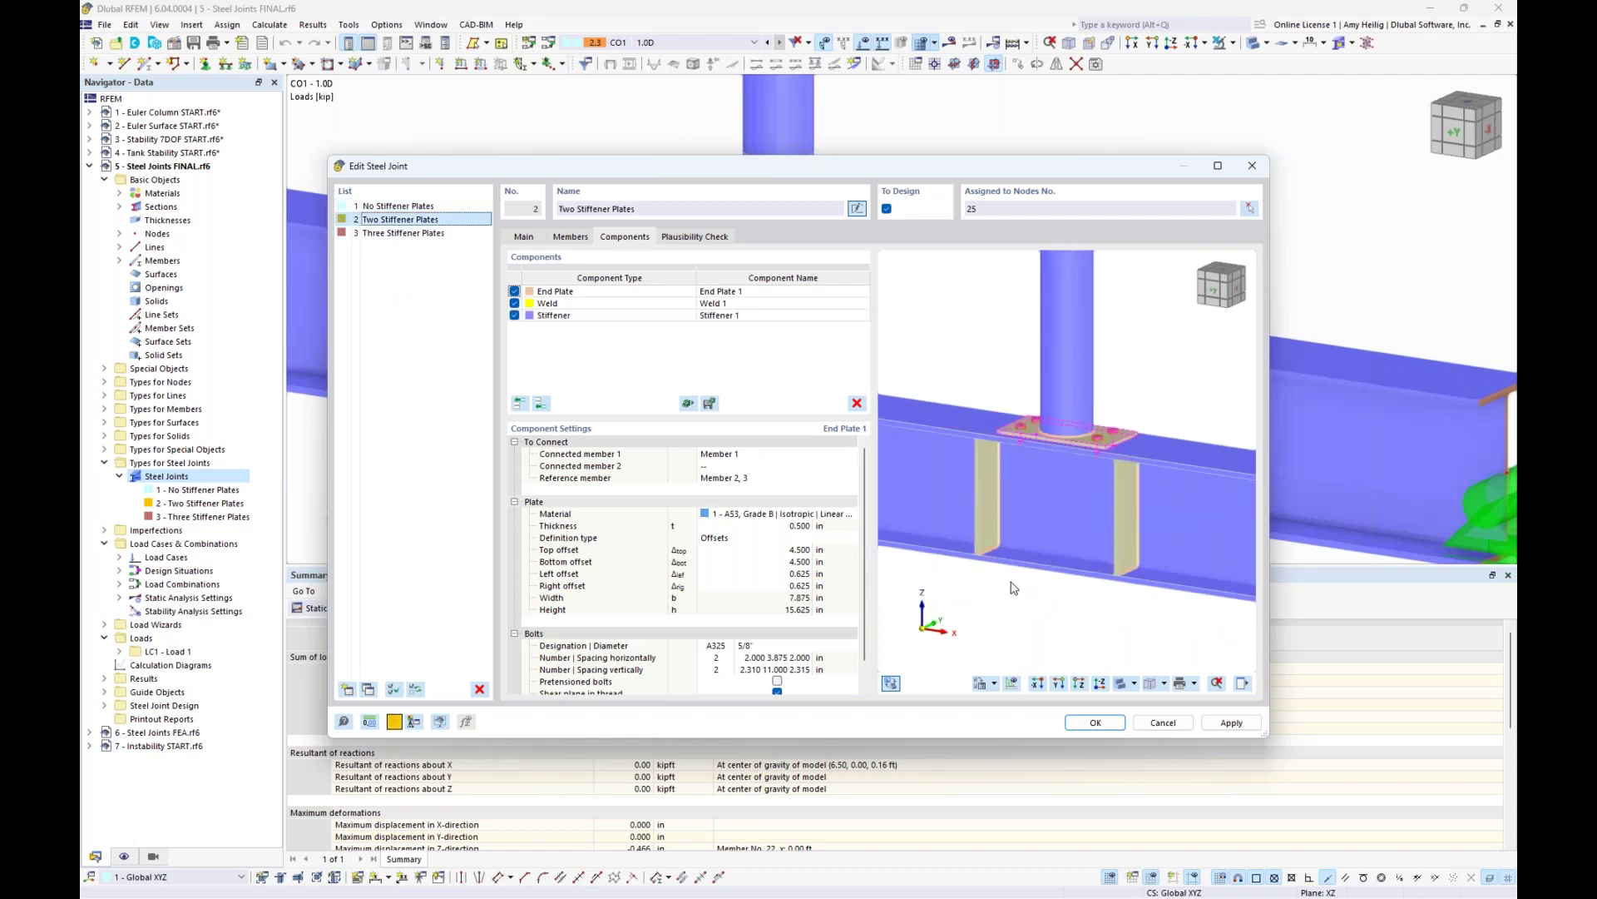
click(666, 315)
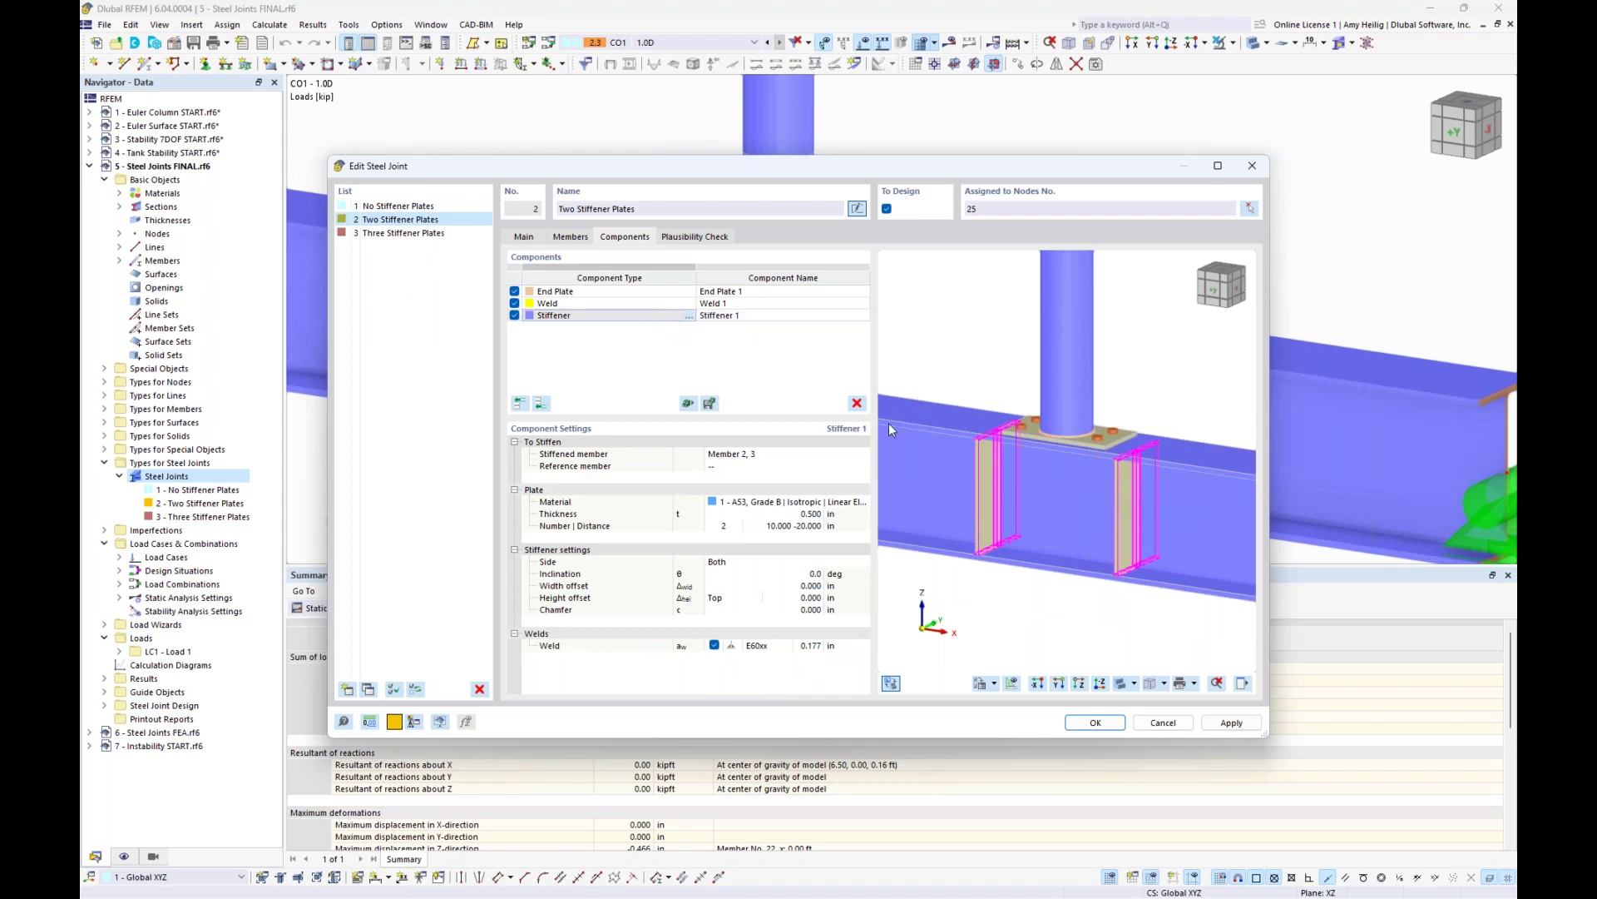
ctrl+middle_drag(1081, 533, 1154, 517)
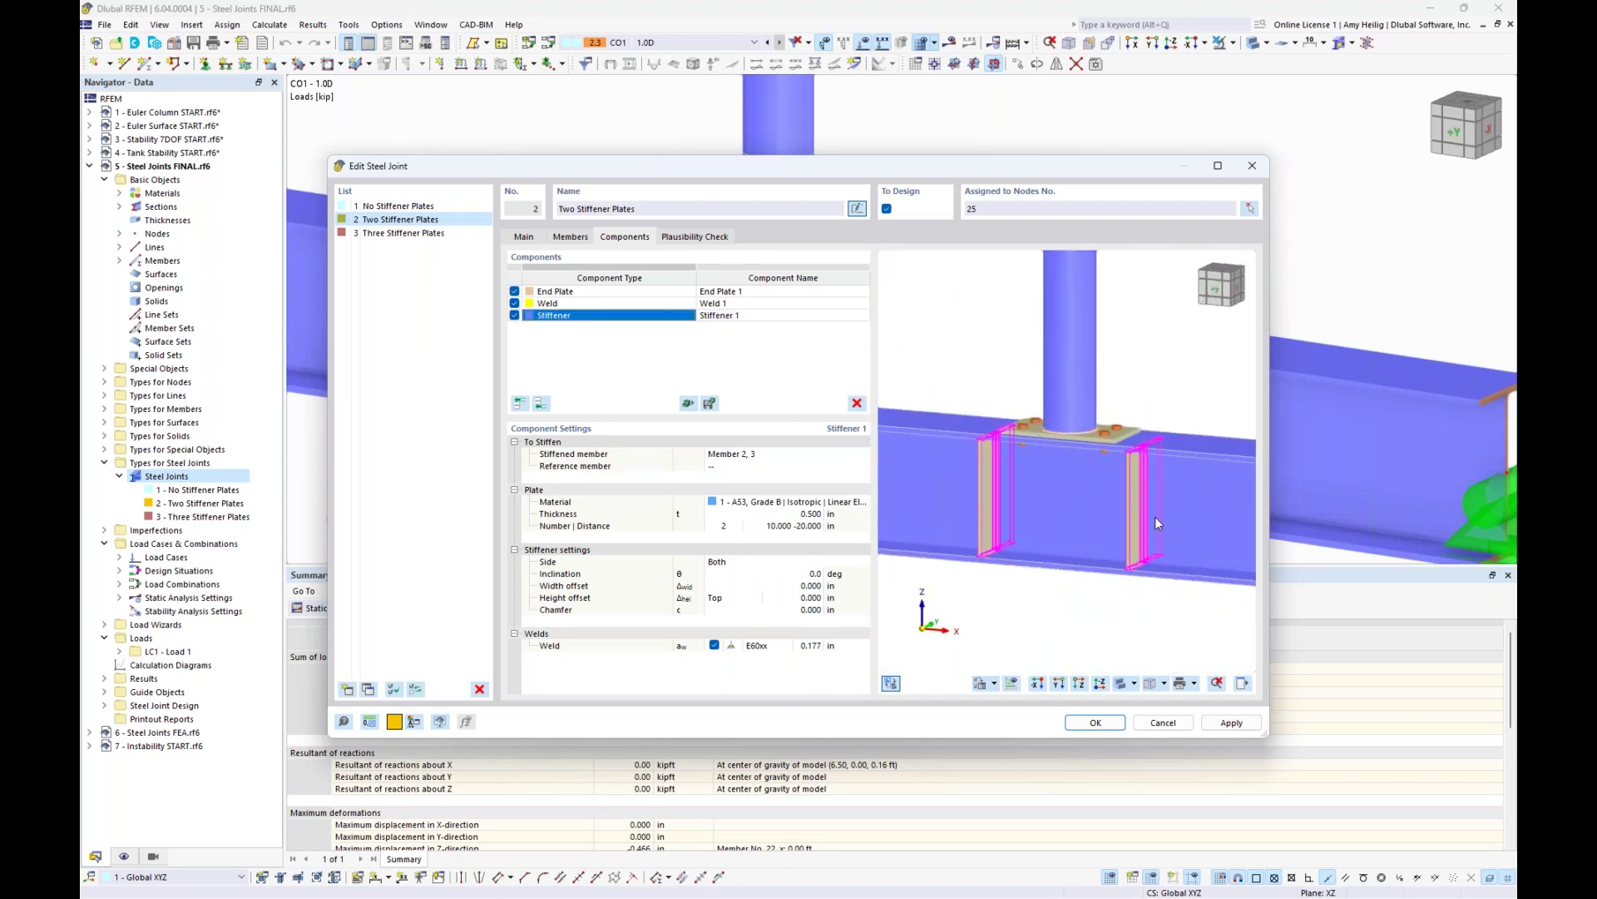
scroll(1082, 491, up, 1)
- Examine the Stiffener 1 component of the Three Stiffener Plates joint and close the joint definitions without changes
click(420, 233)
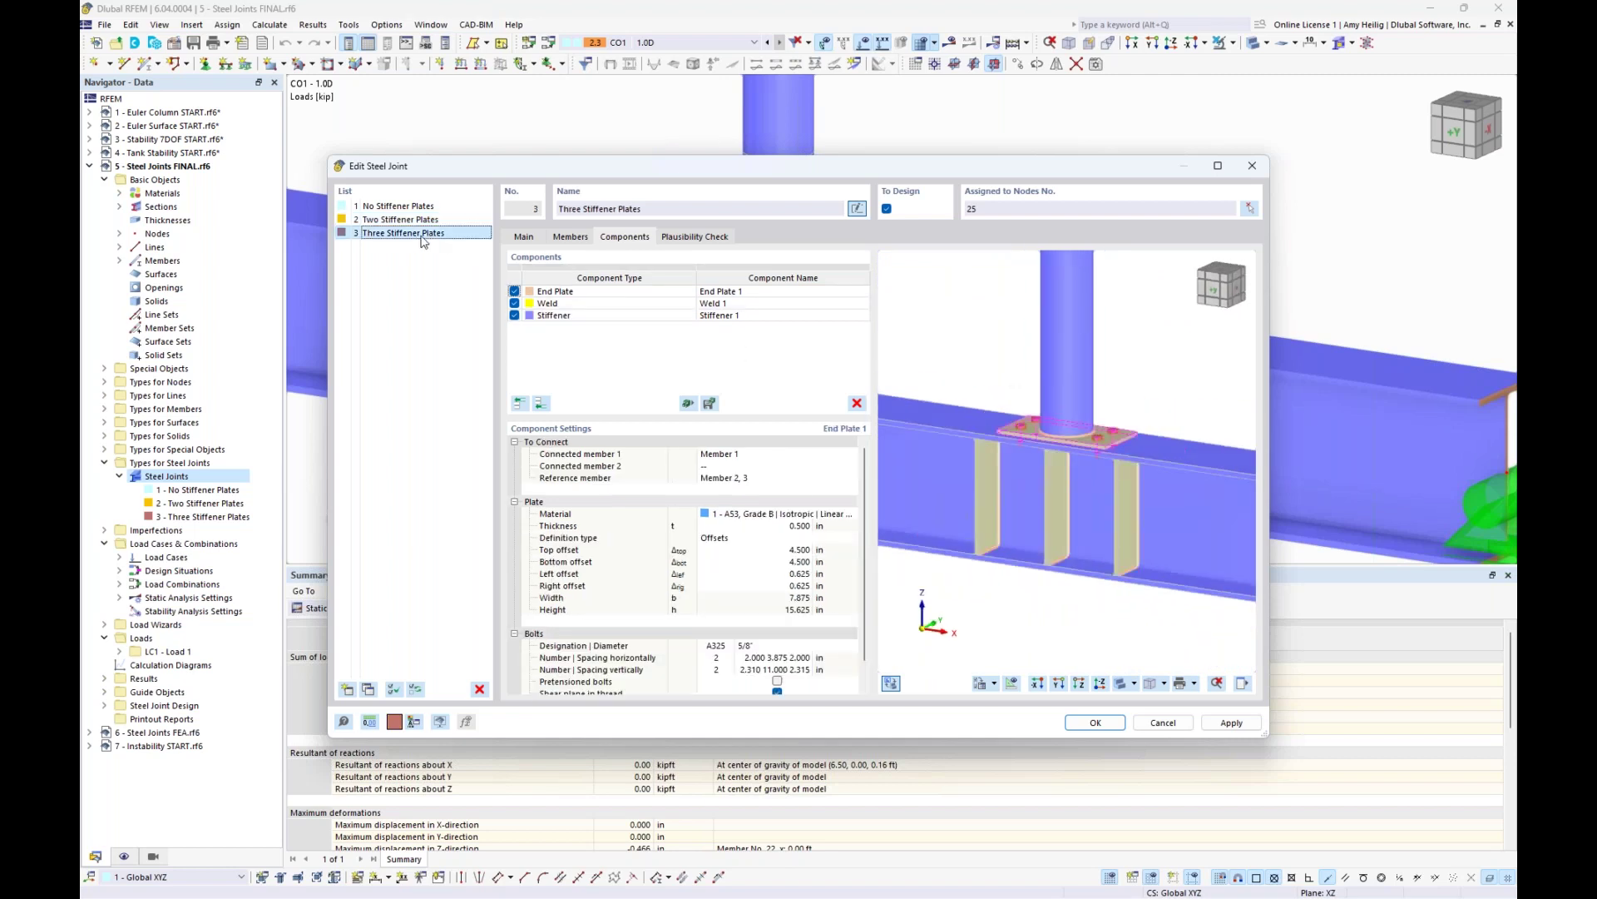
click(1066, 530)
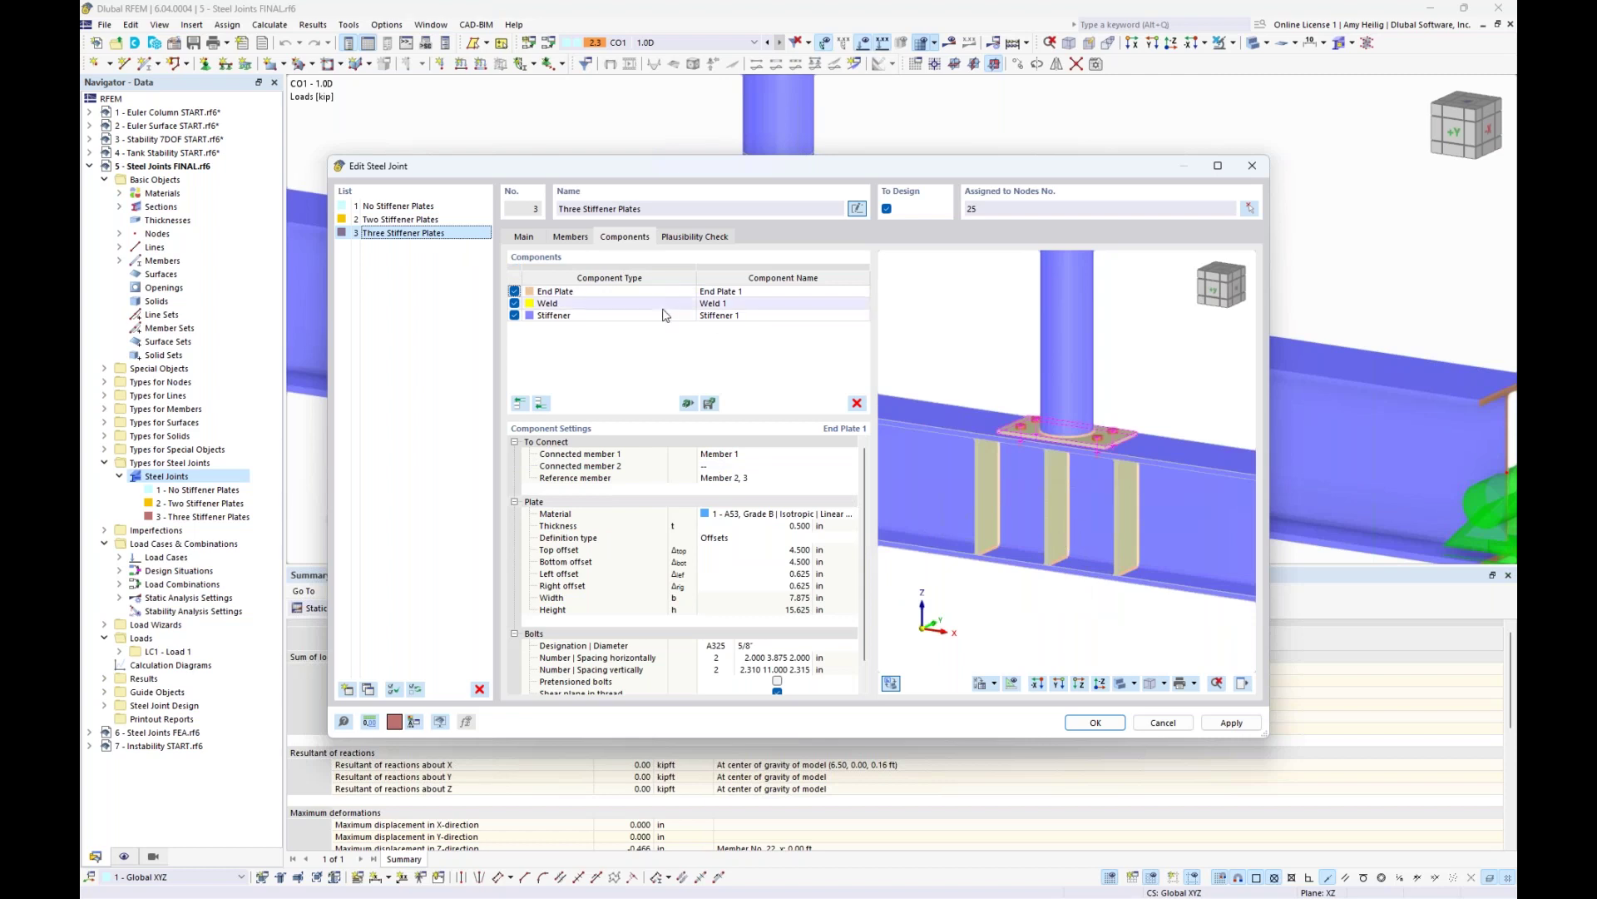
scroll(1091, 542, up, 2)
ctrl+middle_drag(1090, 545, 1101, 493)
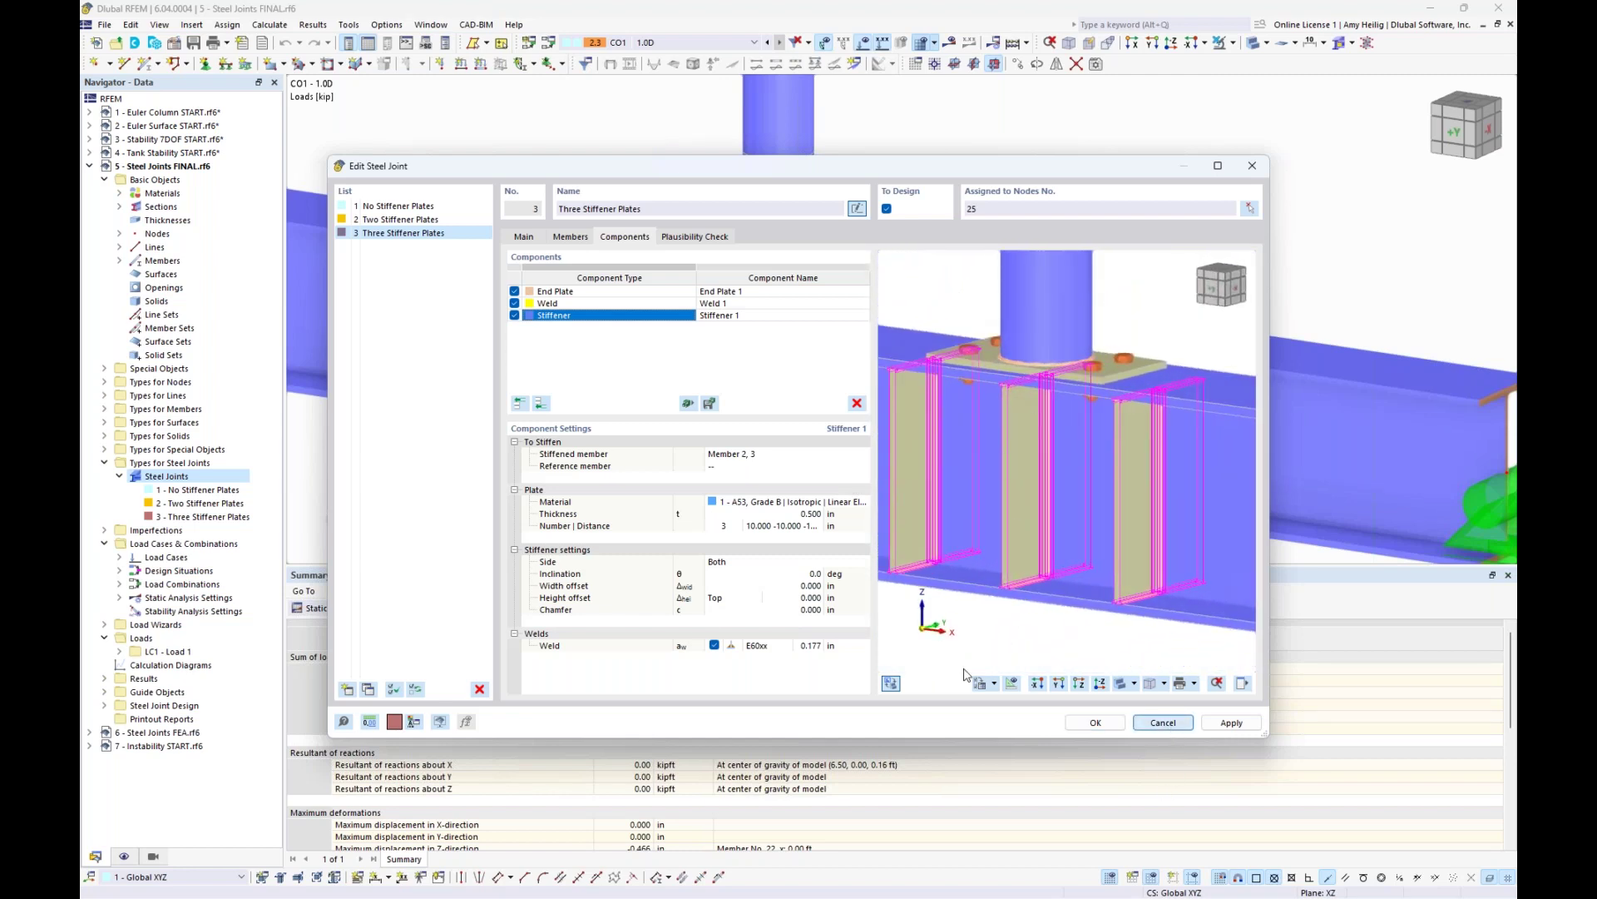
key(Escape)
- Display the Steel Joint Design results in the table and switch them to the Buckling Analysis
click(363, 608)
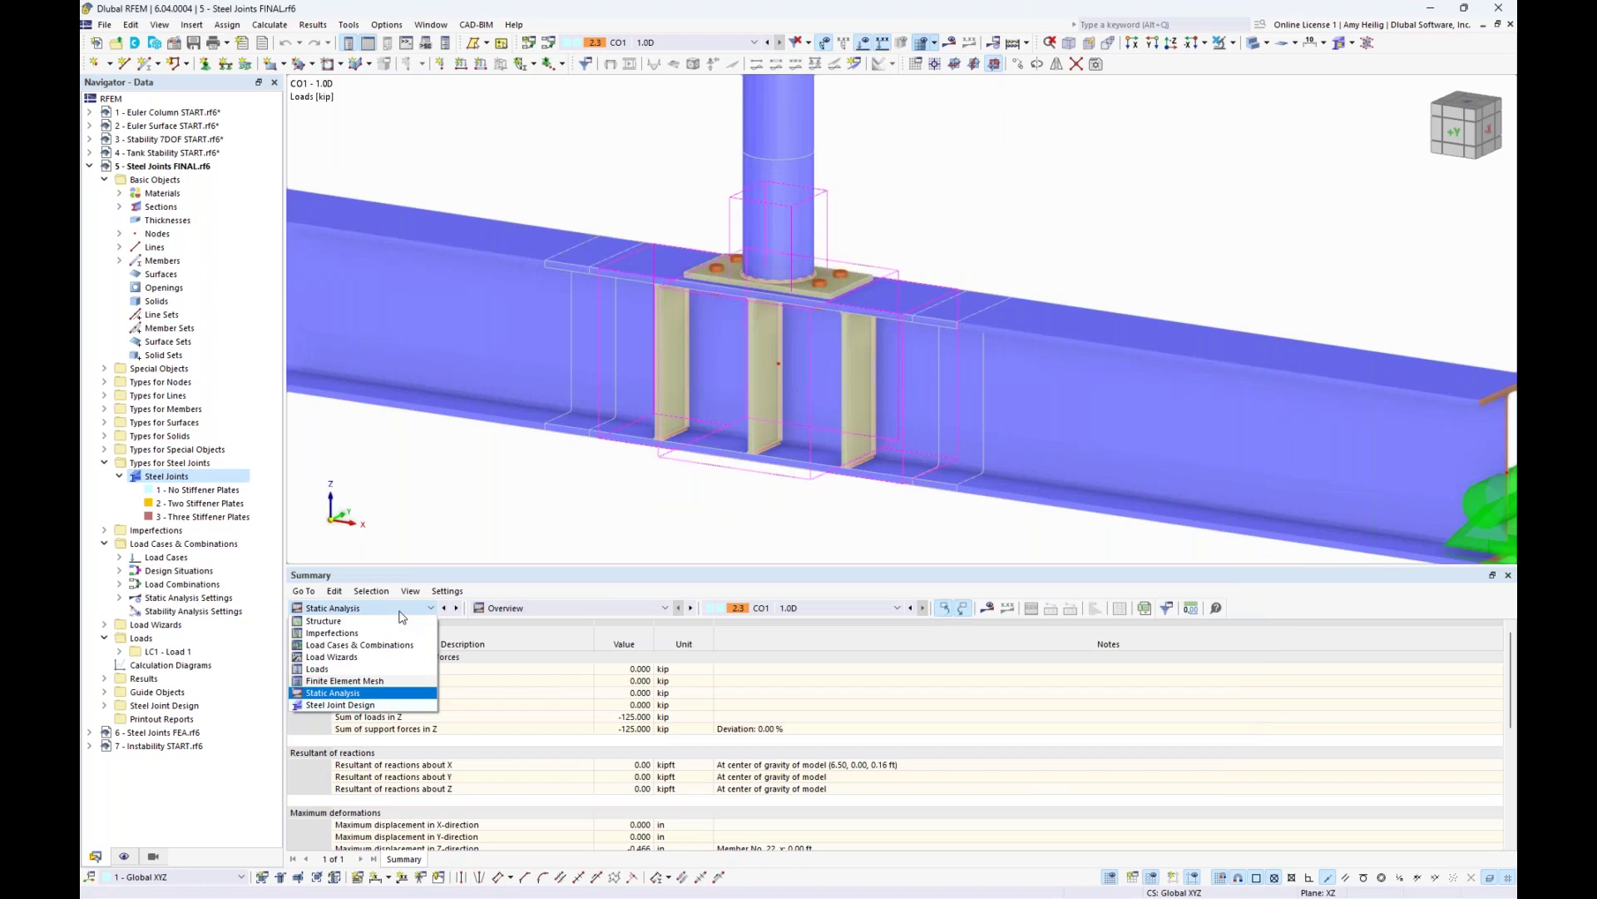
click(364, 705)
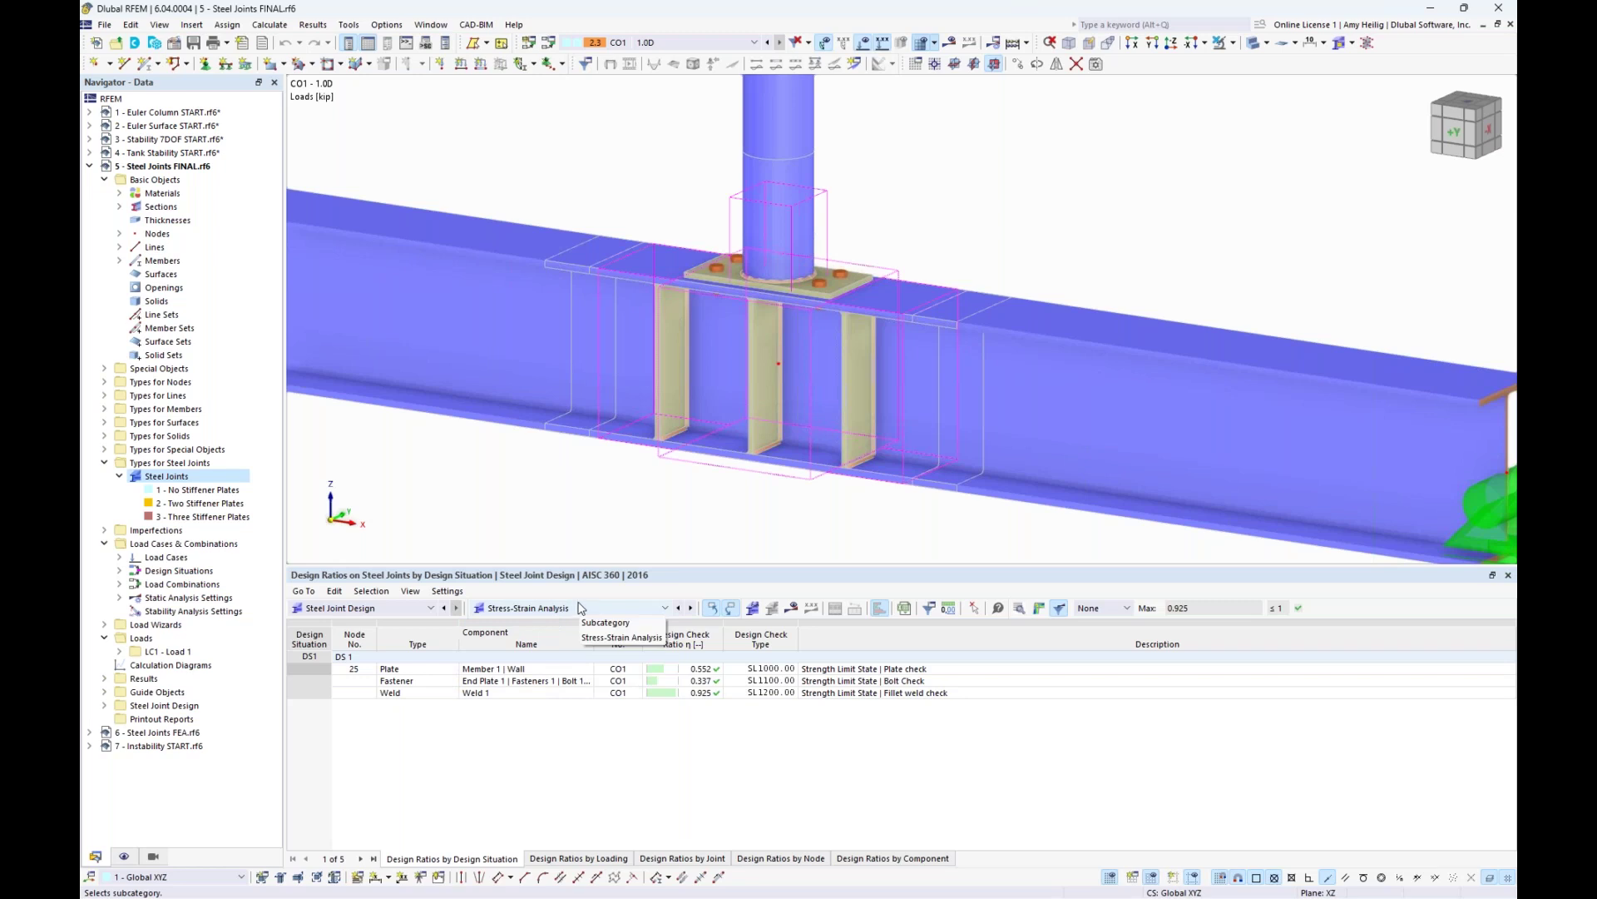
click(604, 614)
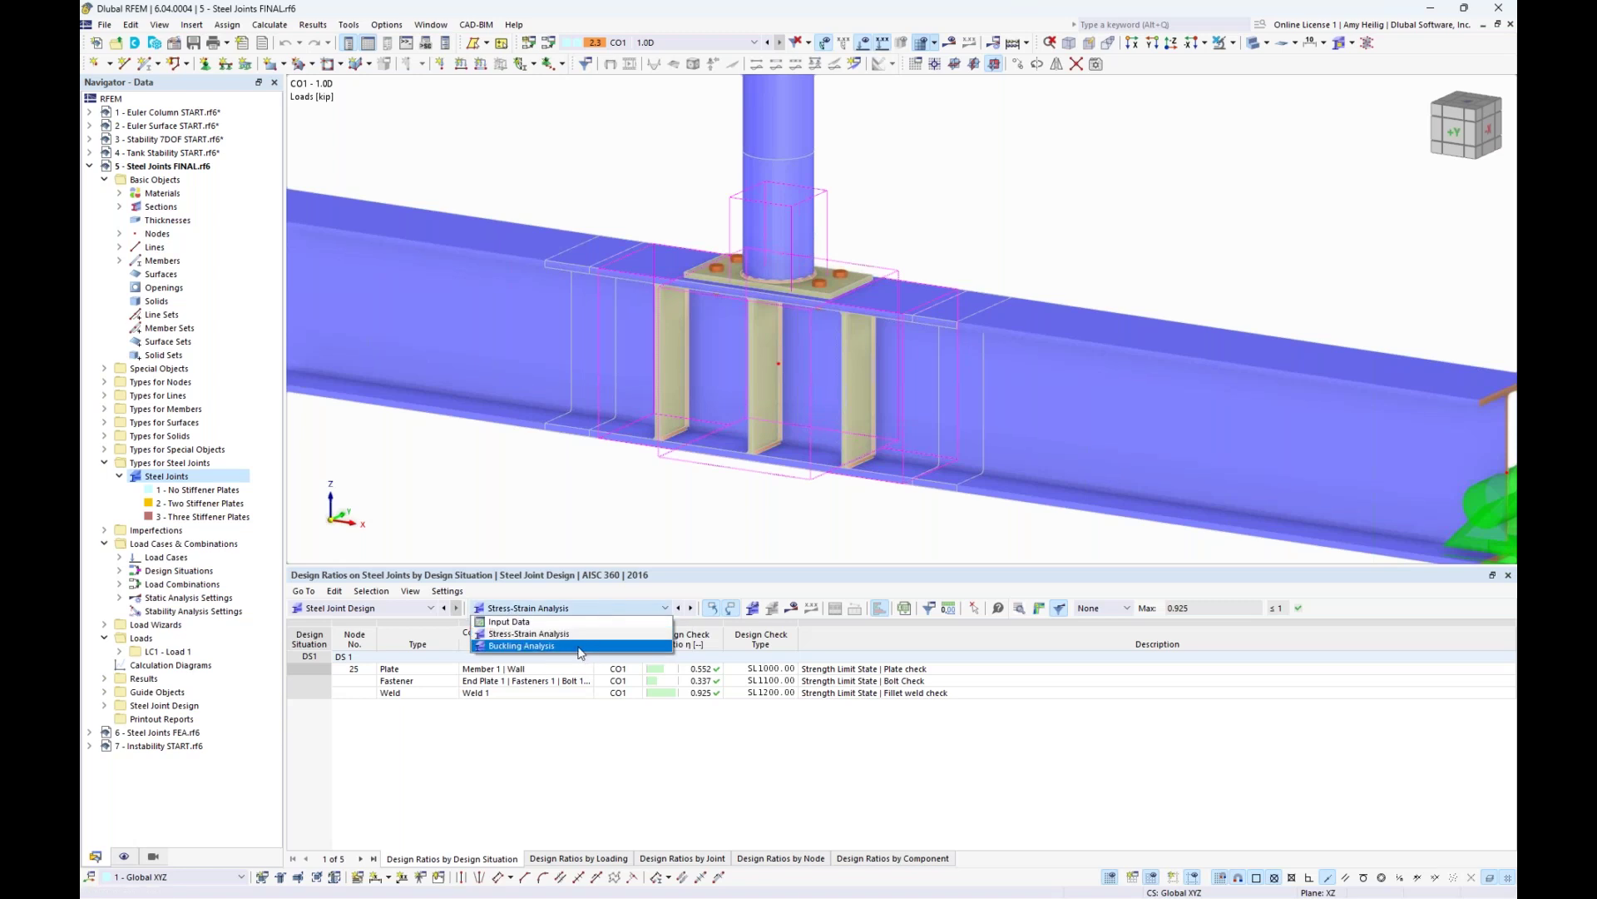
click(580, 647)
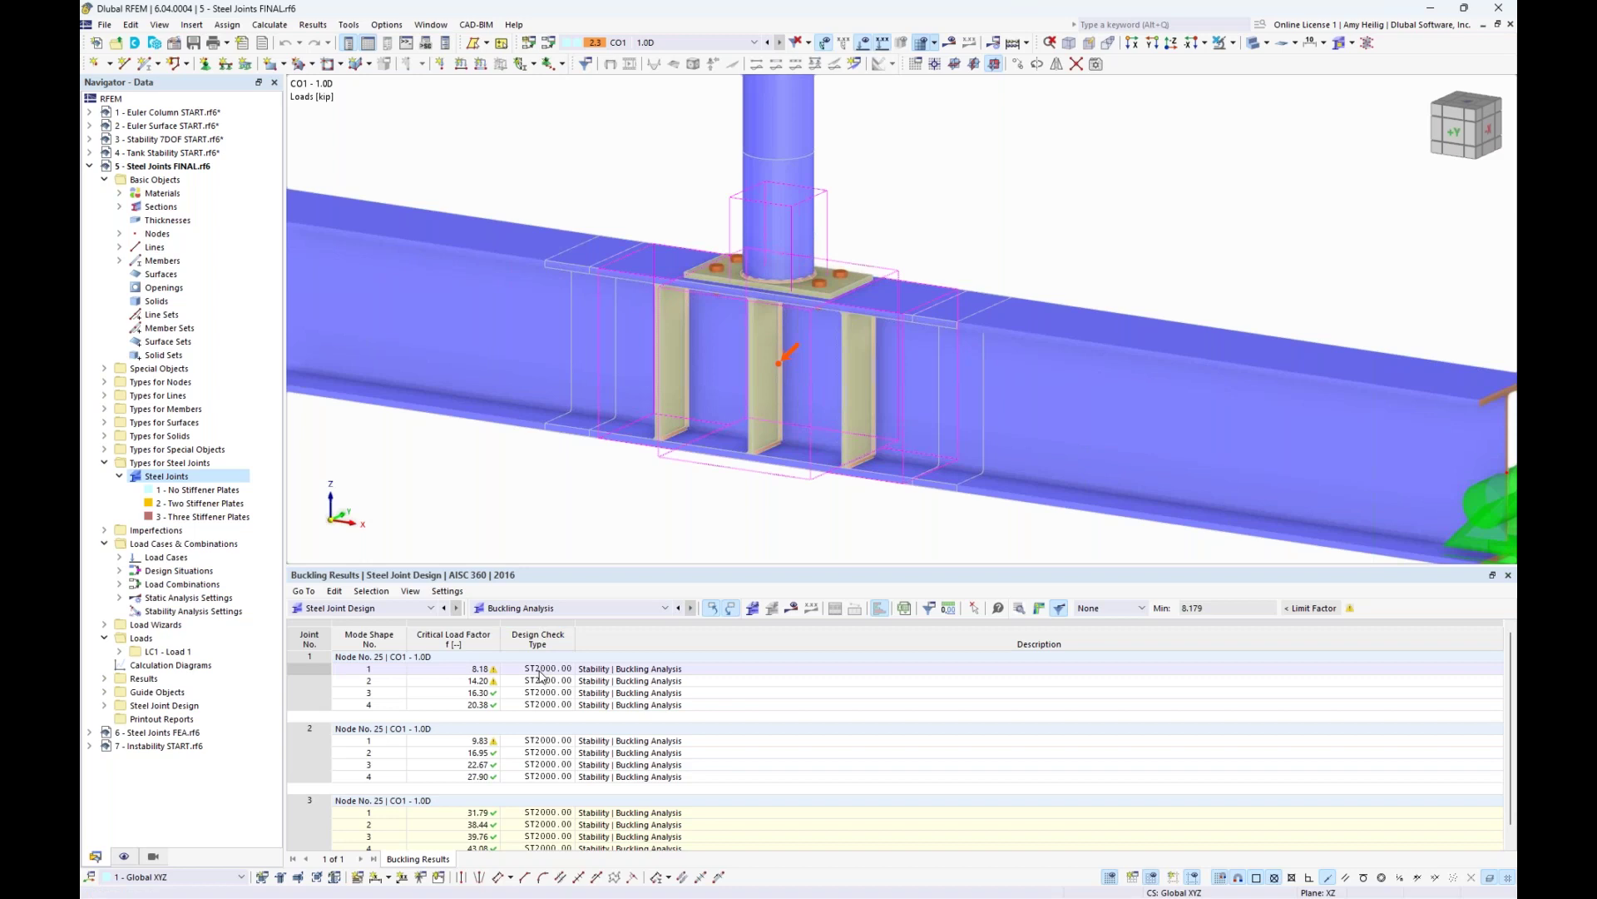
- Display mode shape 1 of joint 1 with a display factor of 0.1 and inspect the web buckling from several angles
click(476, 670)
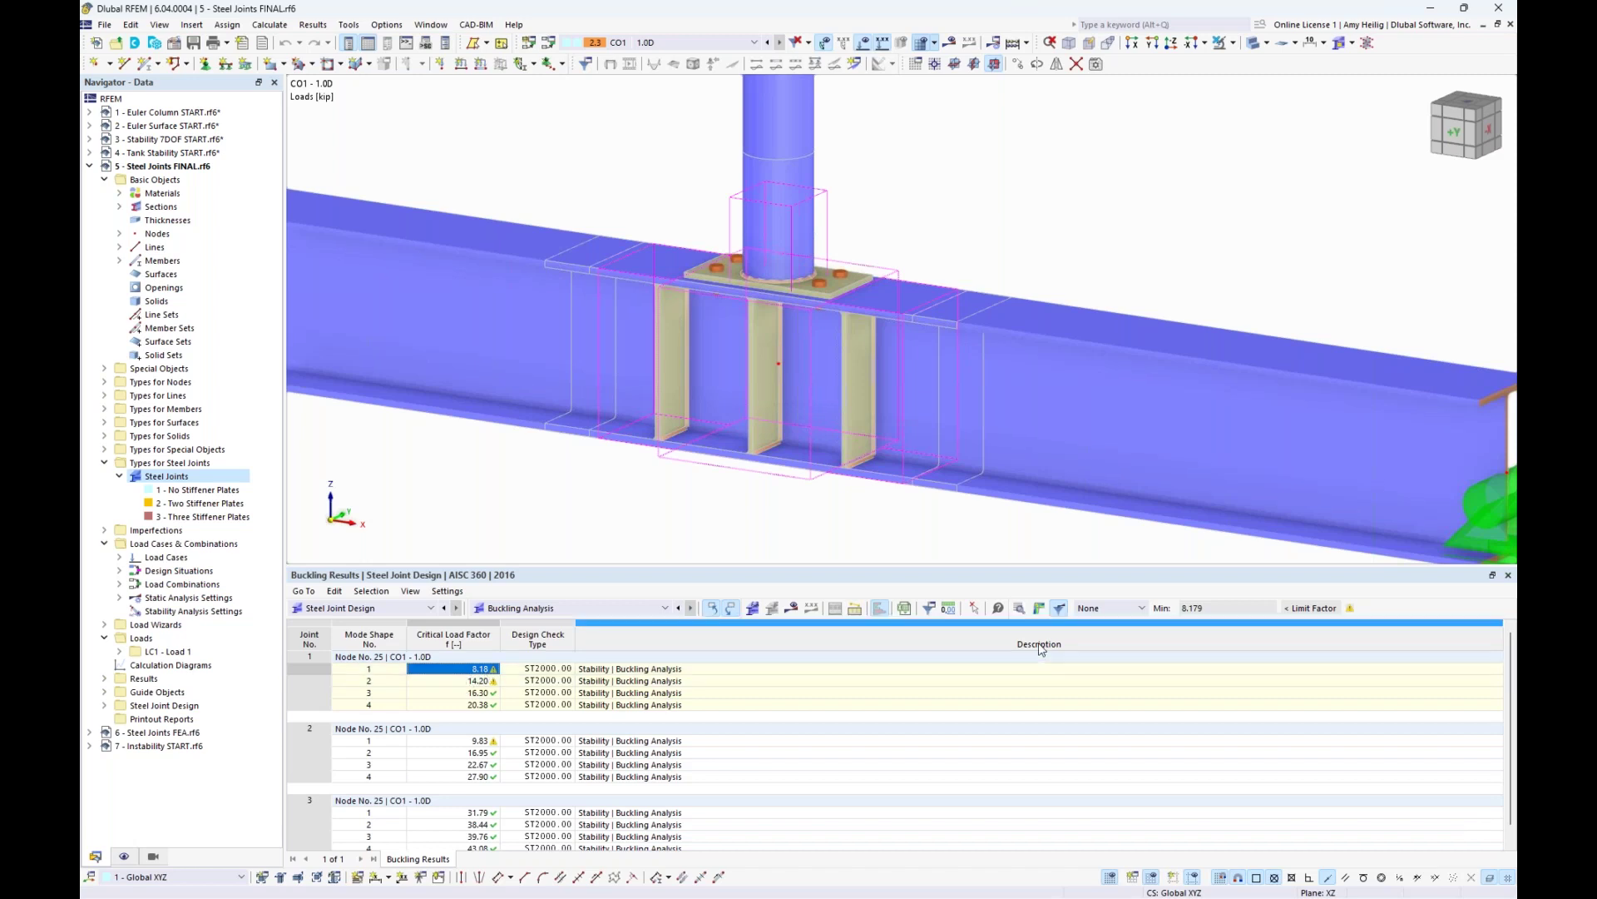
click(1039, 608)
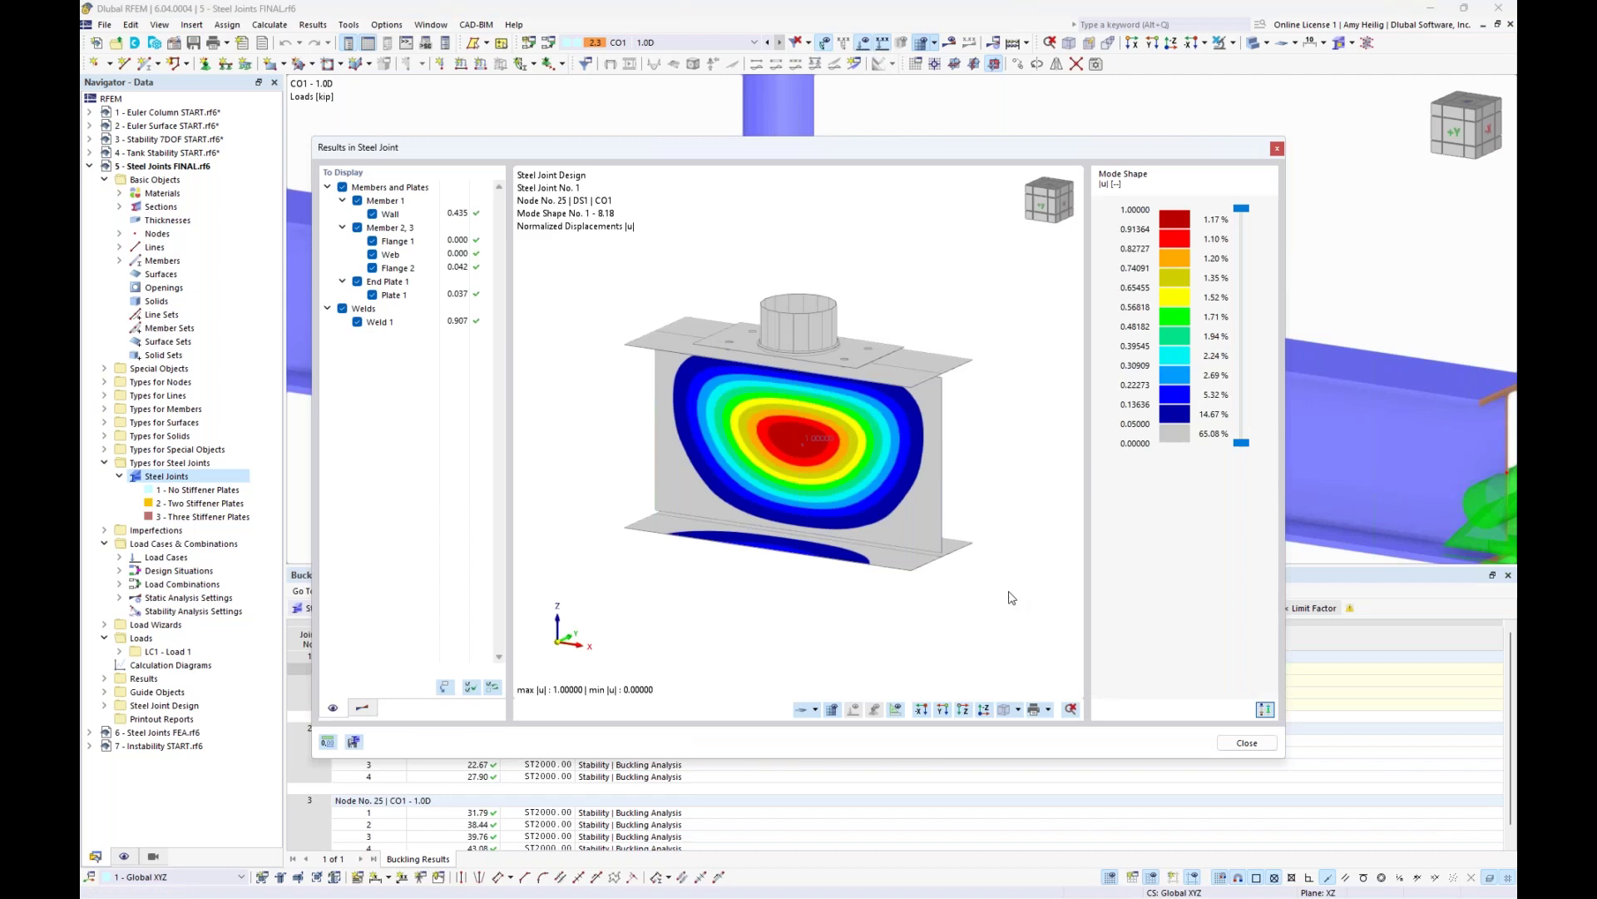
click(362, 707)
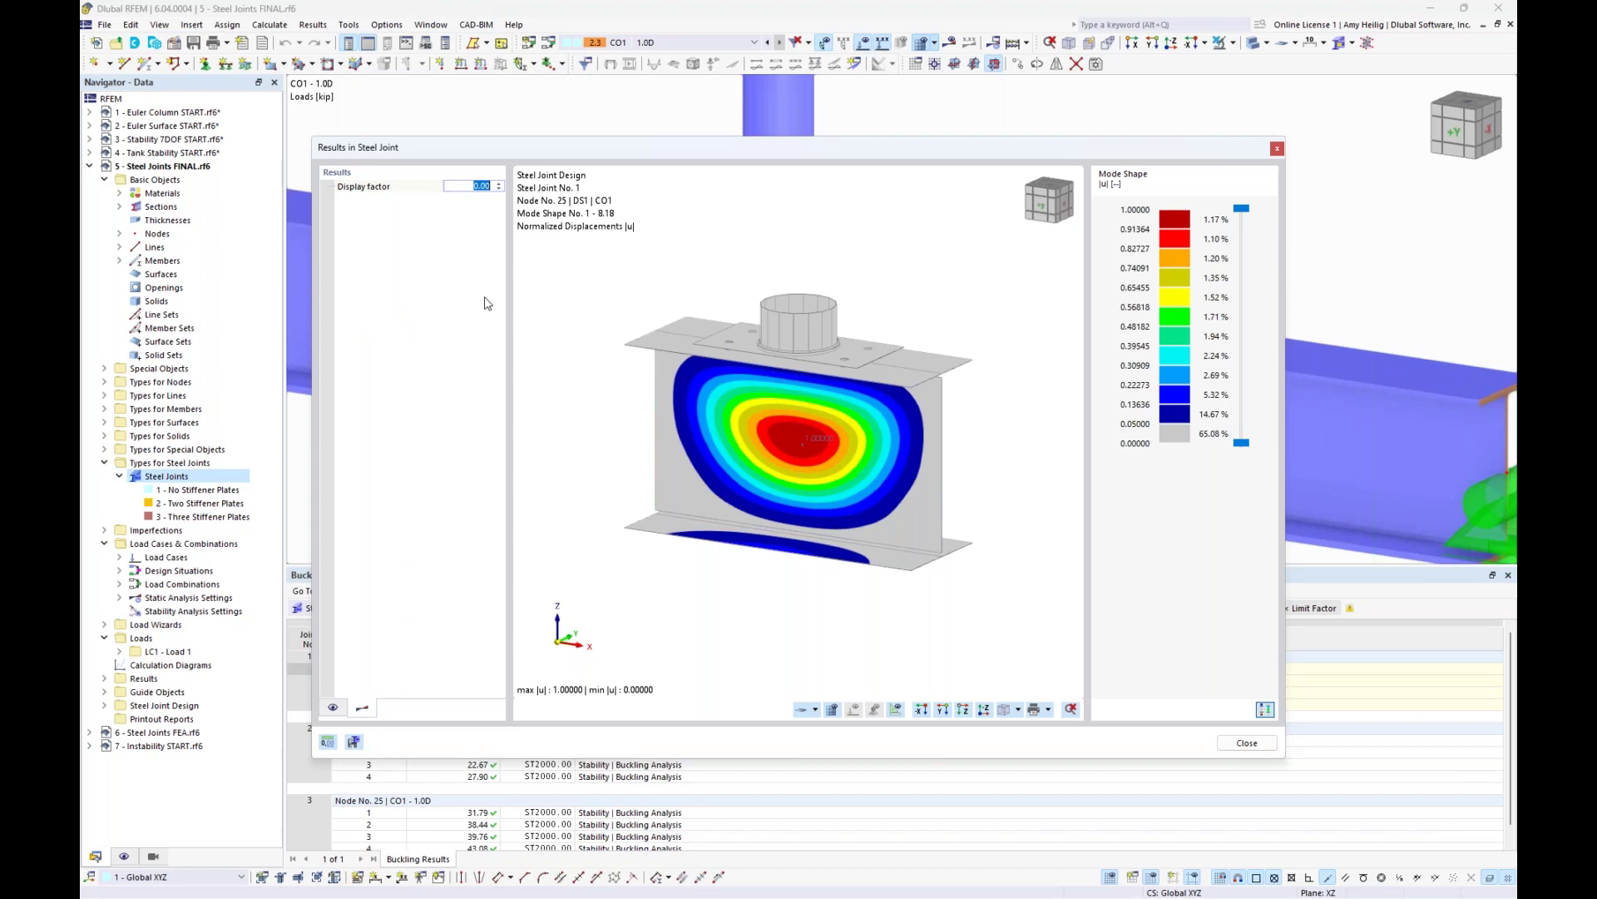
text(0.1)
key(Return)
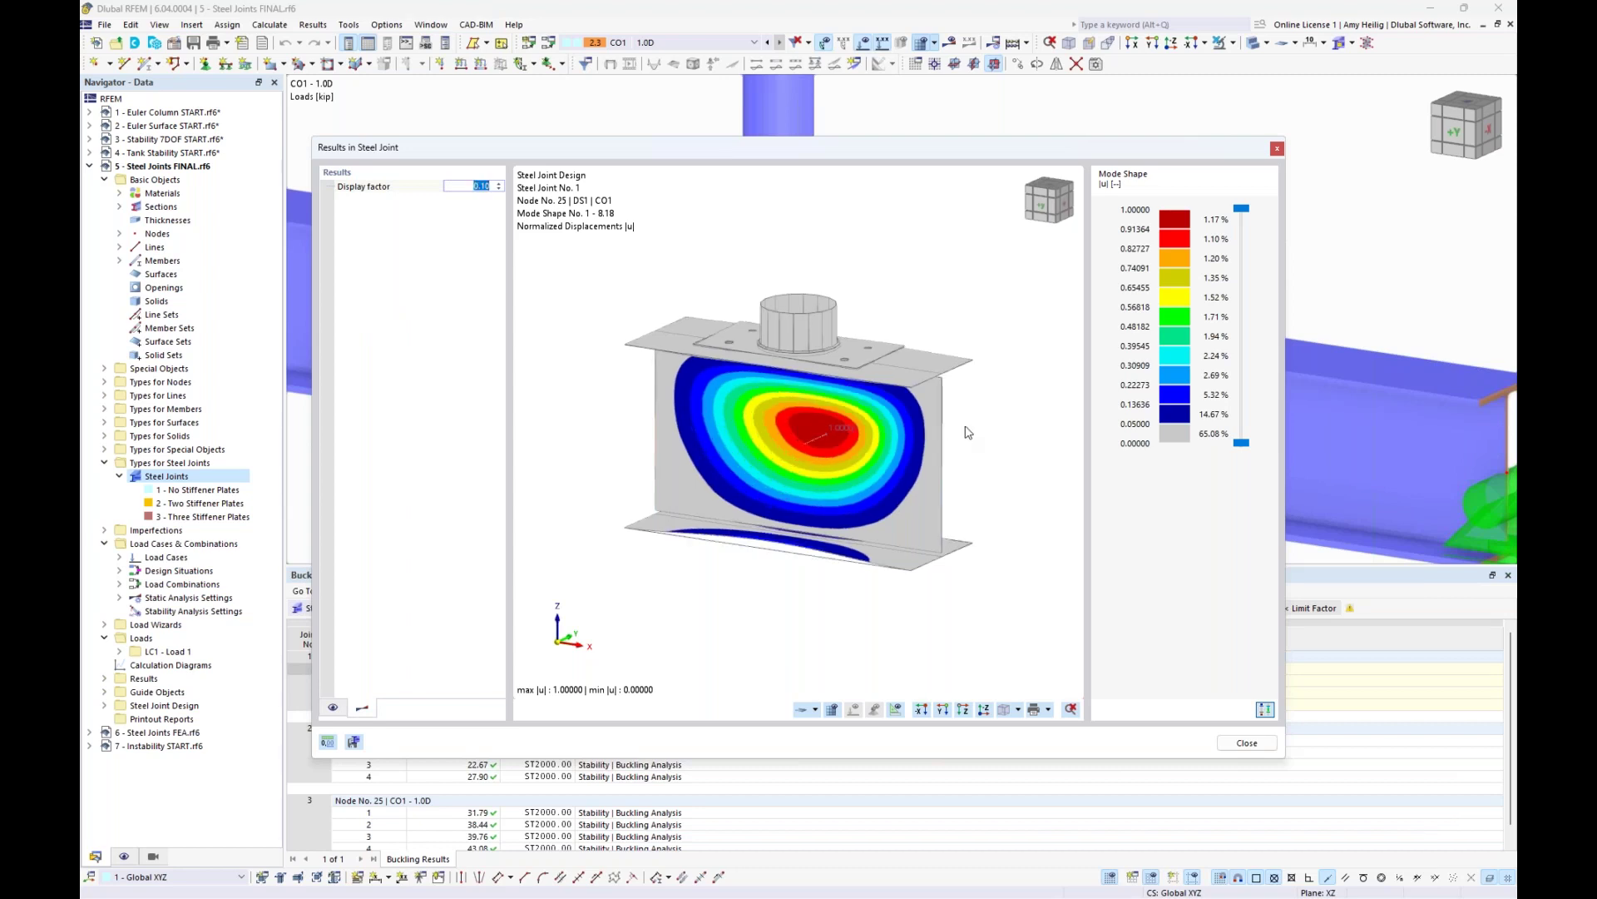
ctrl+middle_drag(925, 442, 767, 434)
scroll(825, 464, up, 5)
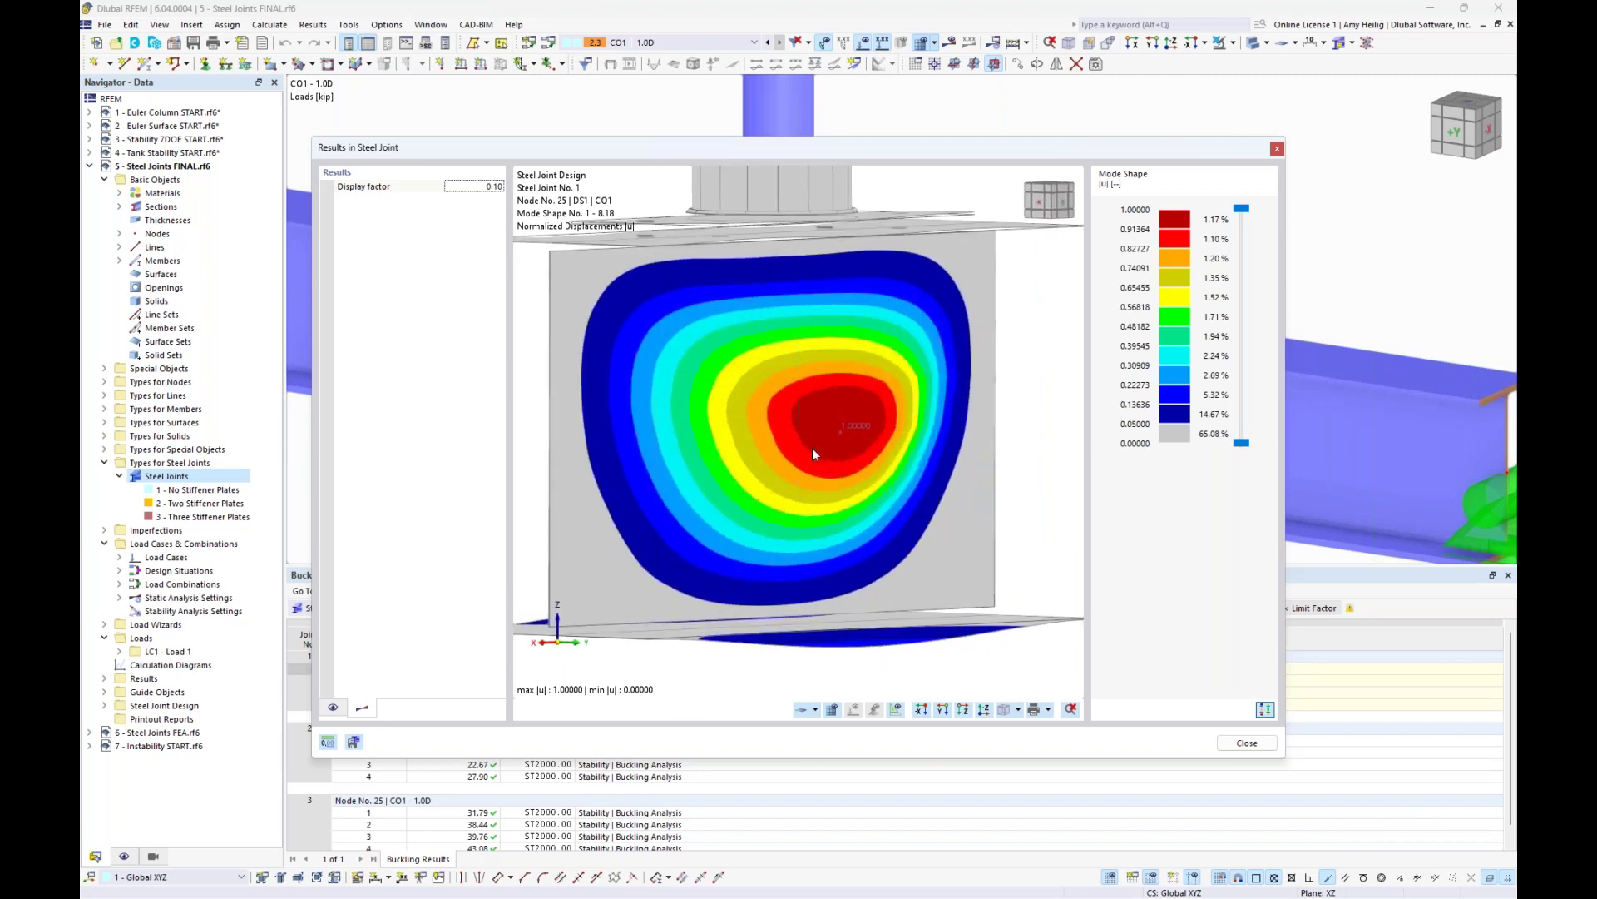
scroll(812, 448, down, 4)
ctrl+middle_drag(682, 457, 937, 501)
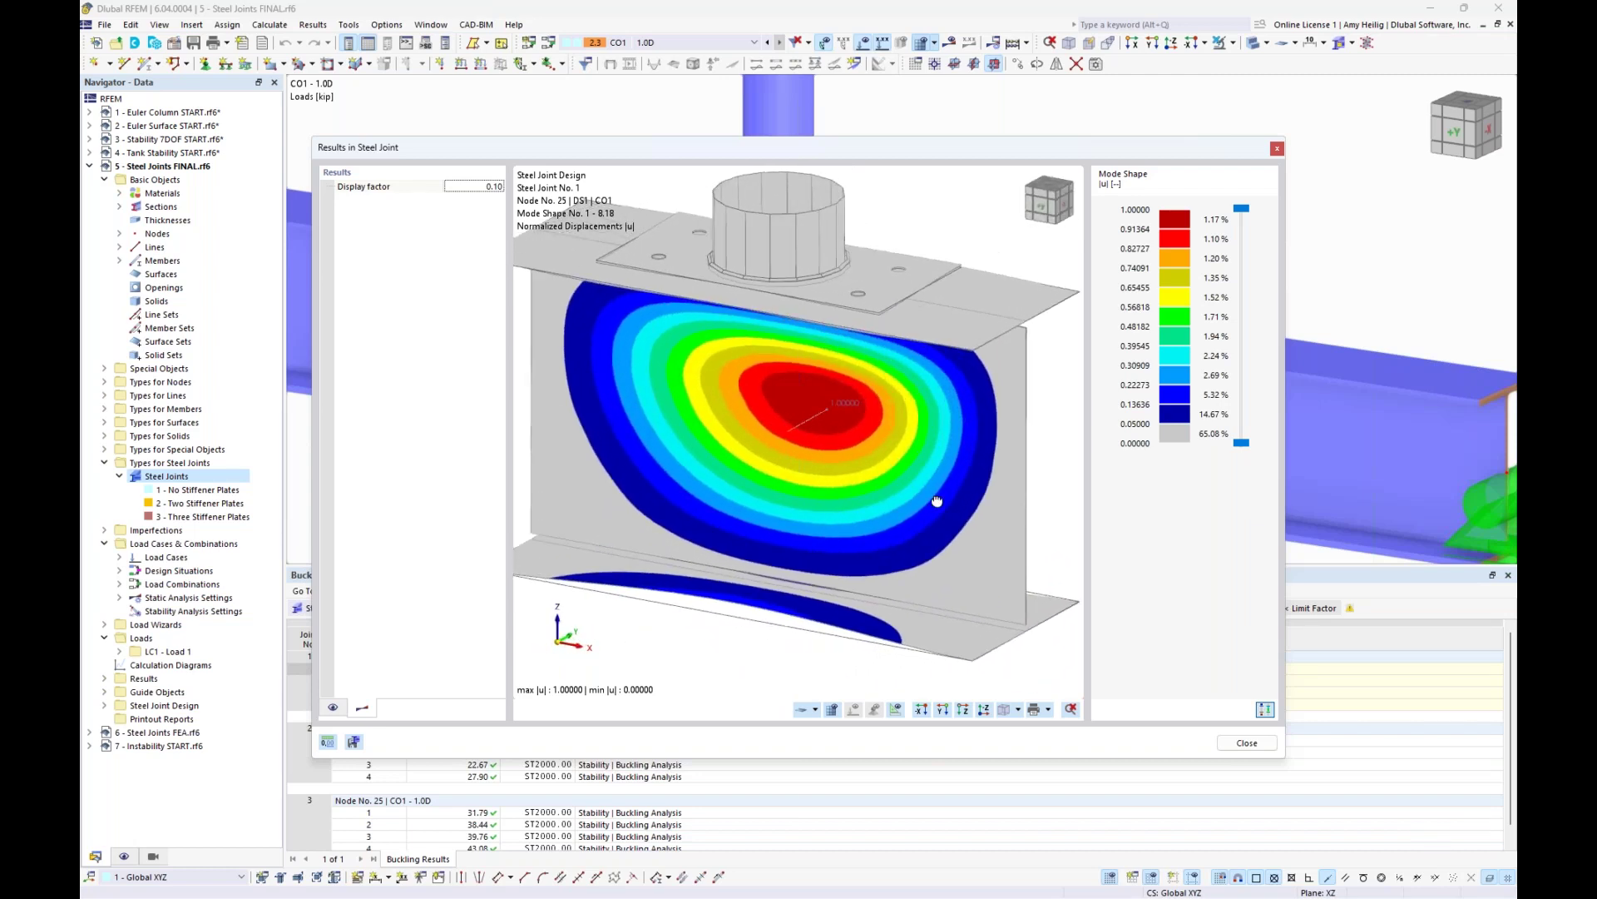
click(1247, 742)
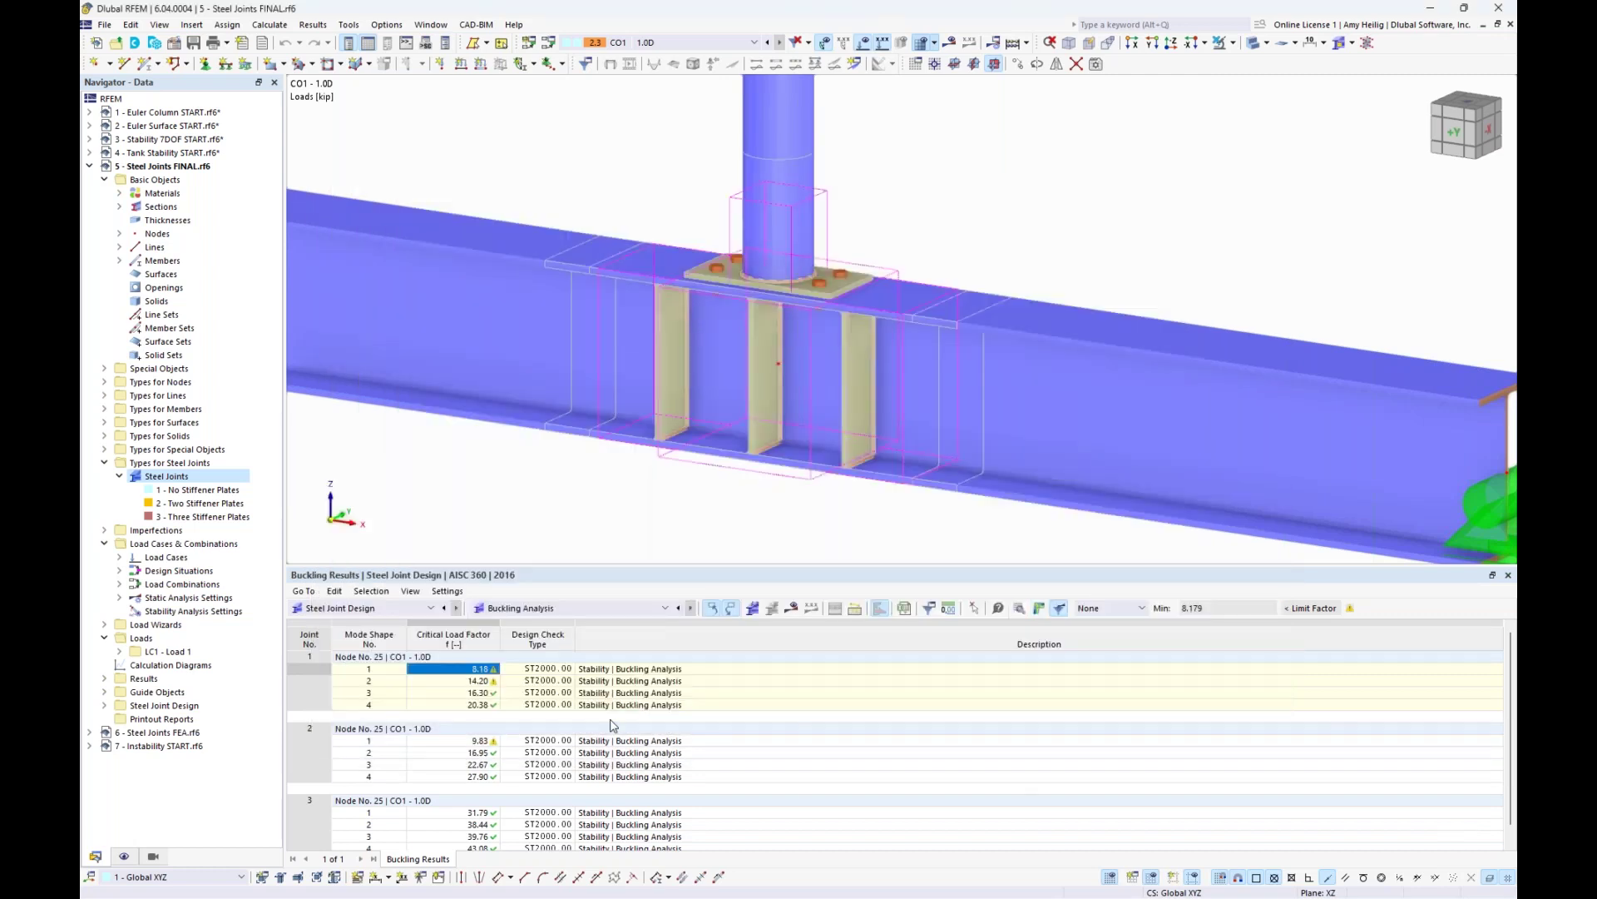
- Display mode shape 1 of joint 2 and inspect the web buckling between its two stiffeners
click(454, 745)
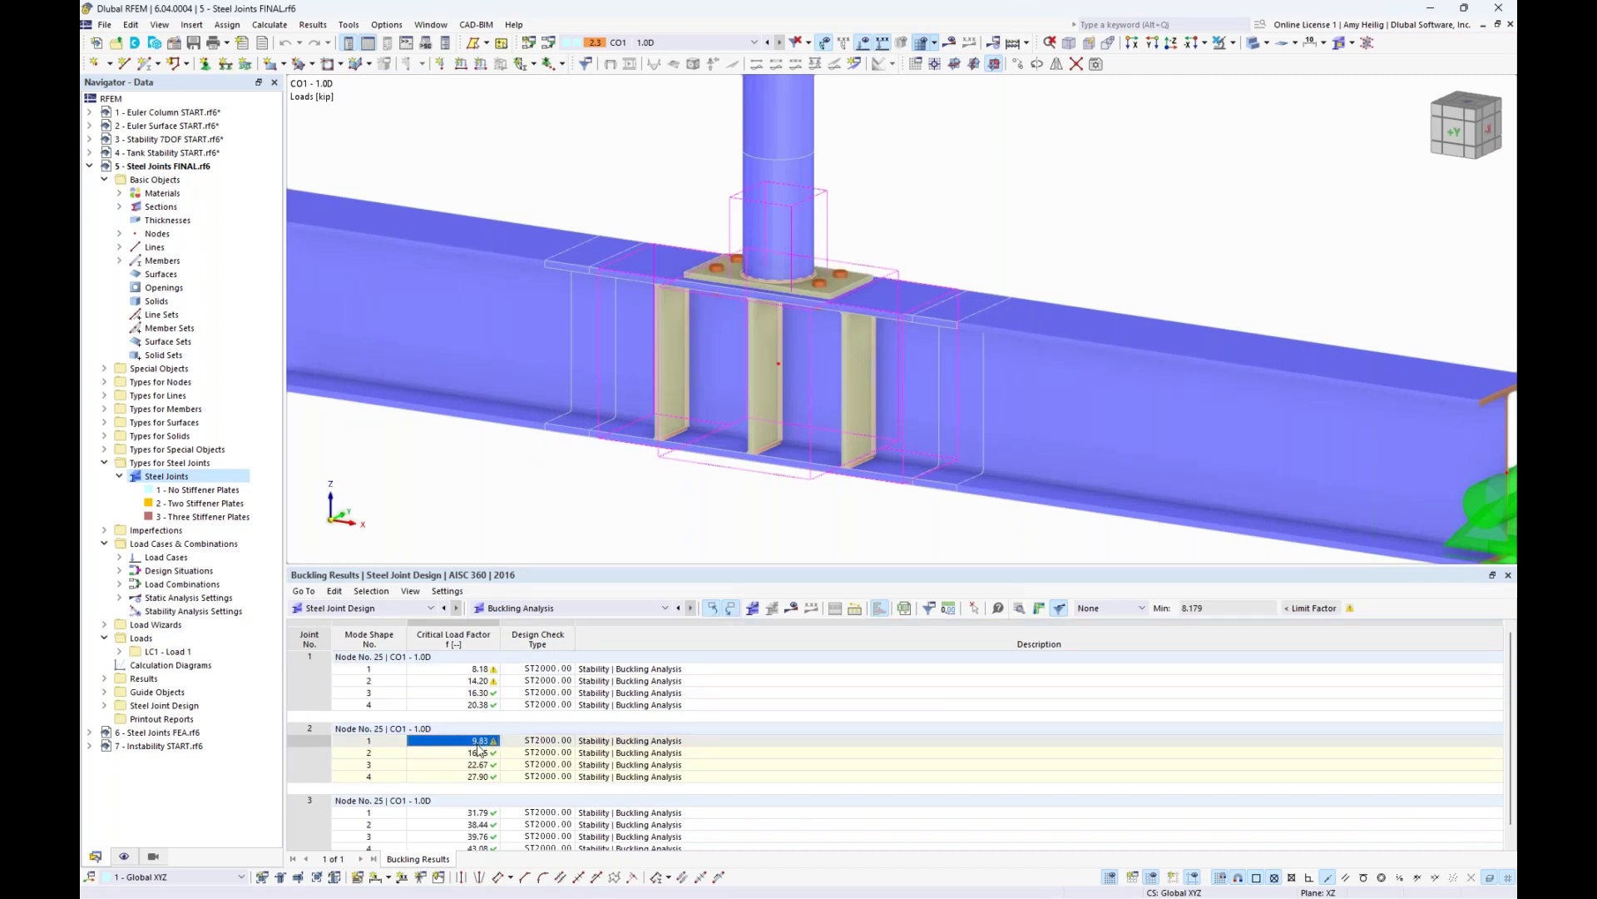
click(1038, 609)
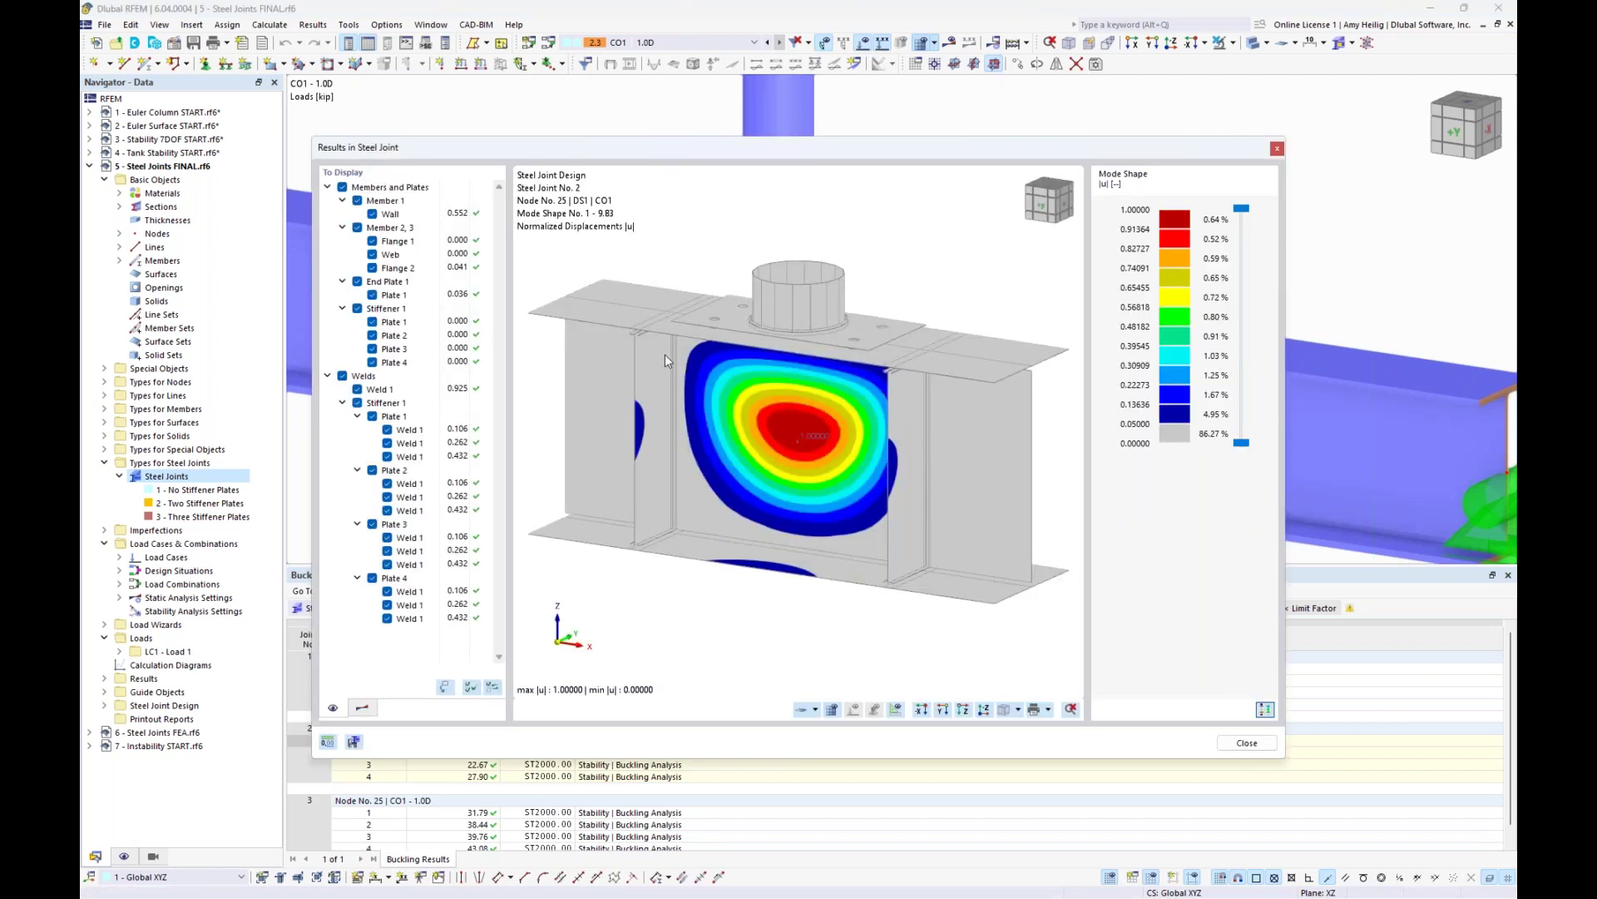
click(363, 708)
ctrl+middle_drag(1025, 432, 909, 429)
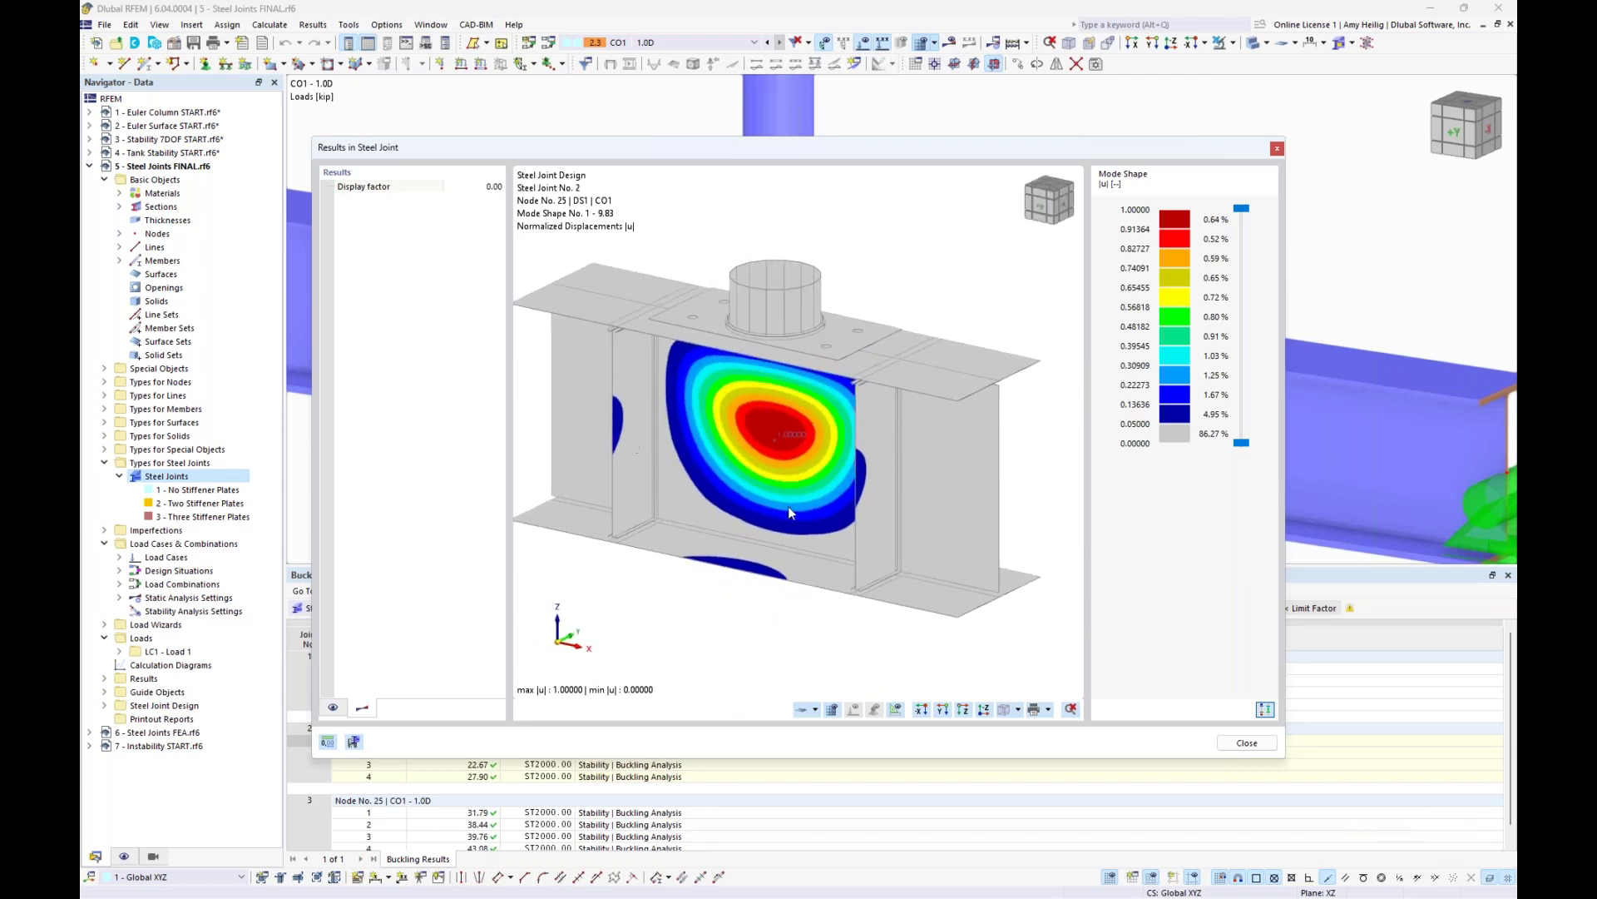
click(1277, 150)
- Display mode shape 1 of joint 3 with a display factor of 0.1 and inspect the buckling around the middle stiffener
click(473, 813)
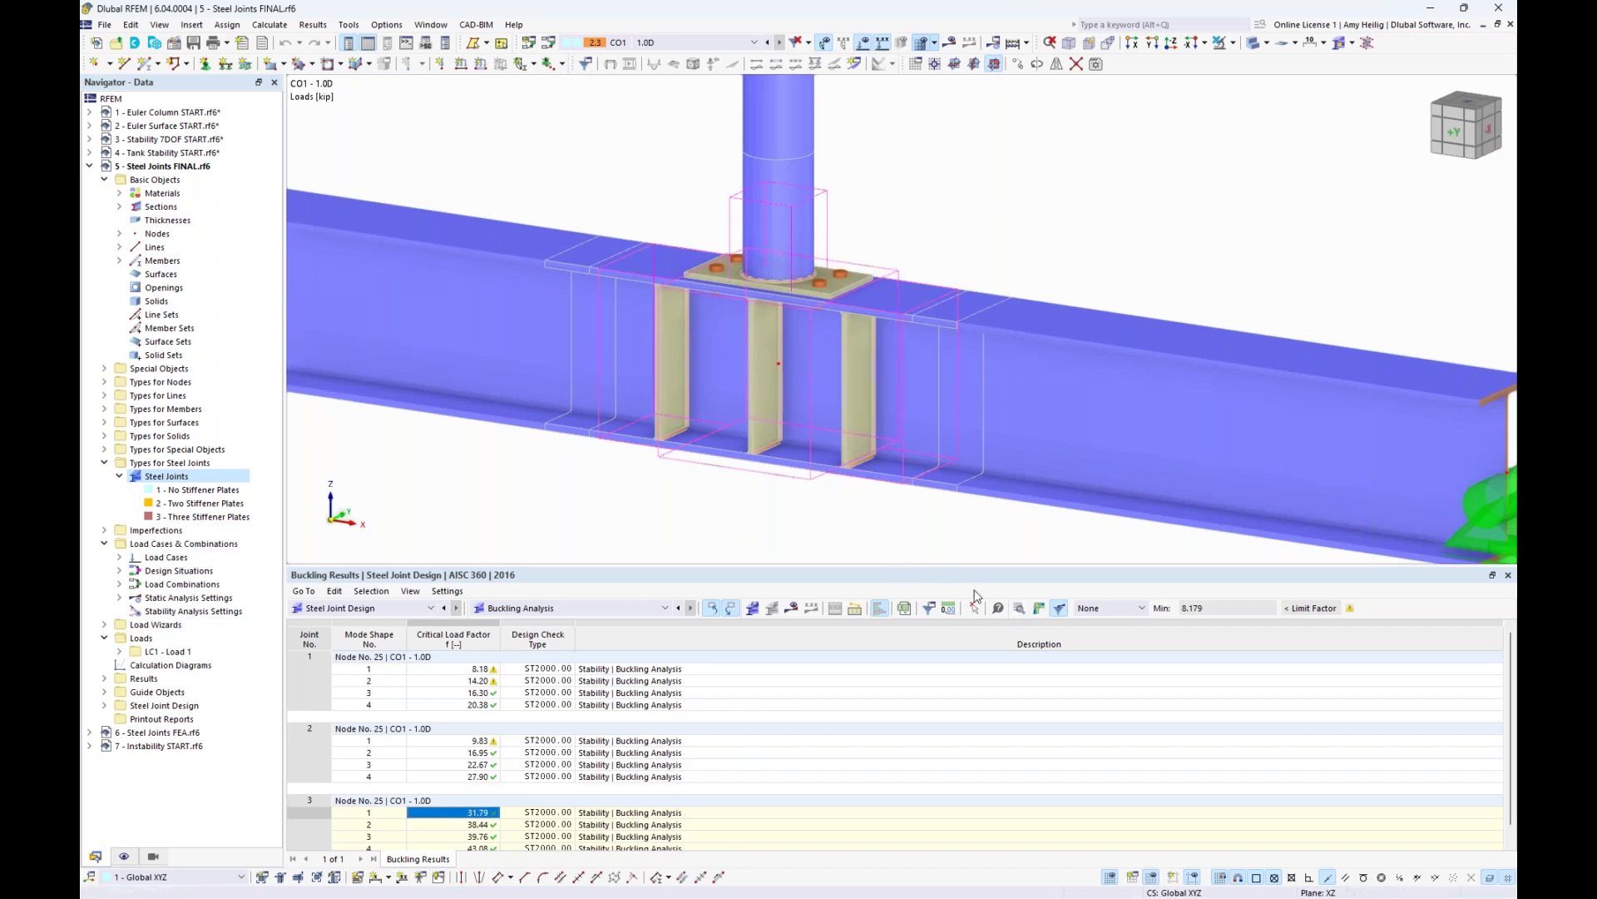
click(1039, 608)
drag(771, 148, 813, 115)
click(406, 674)
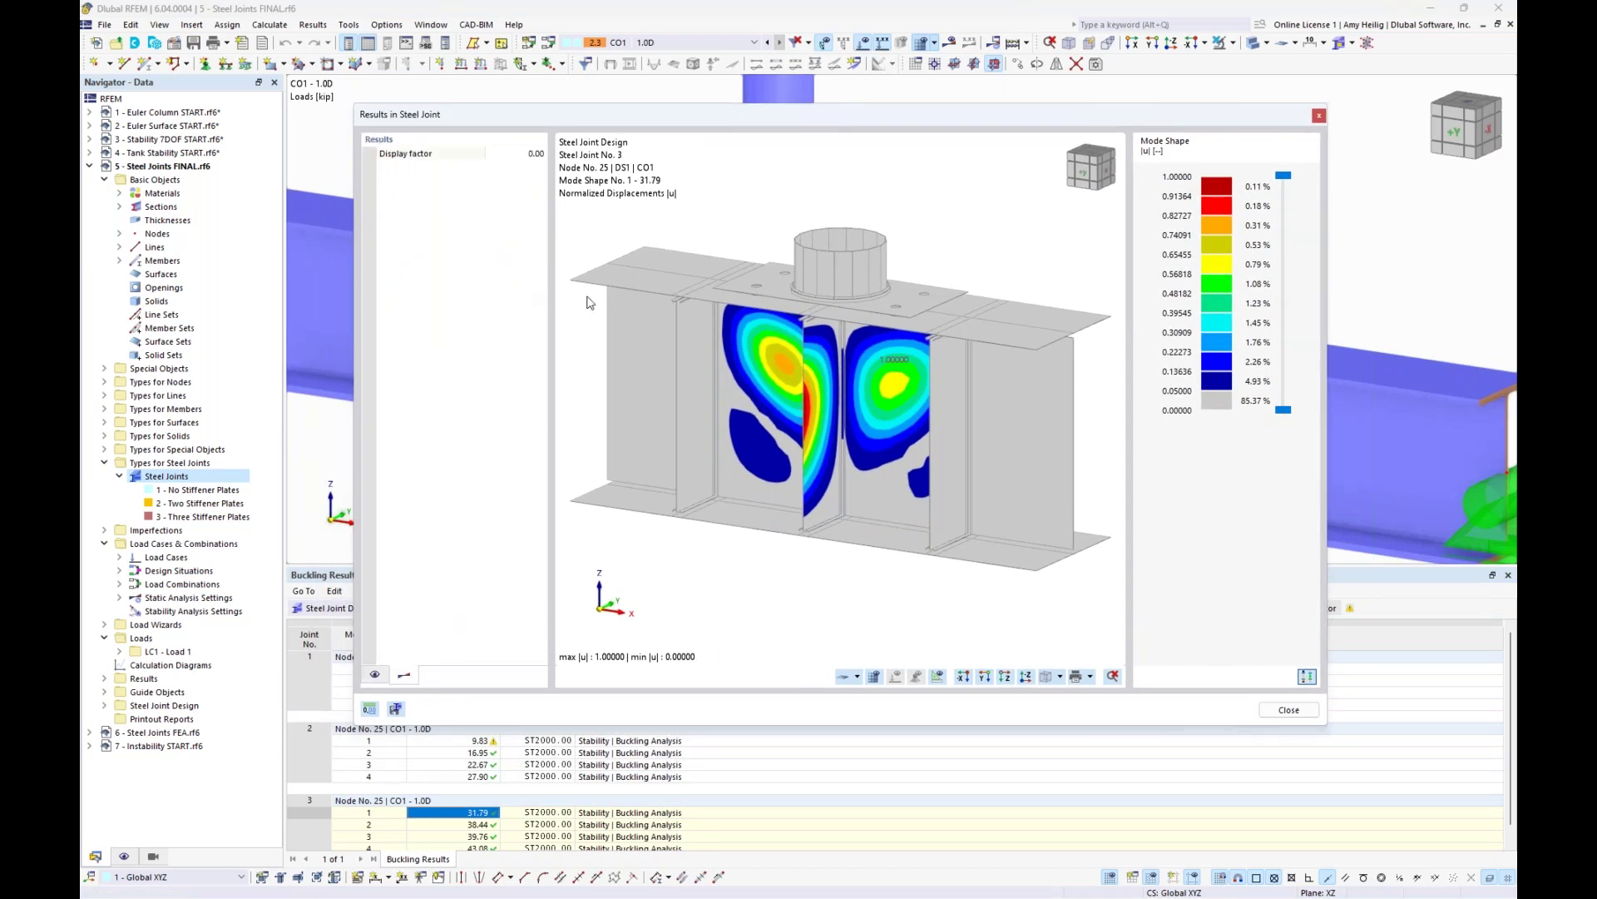
click(511, 154)
text(0.1)
key(Return)
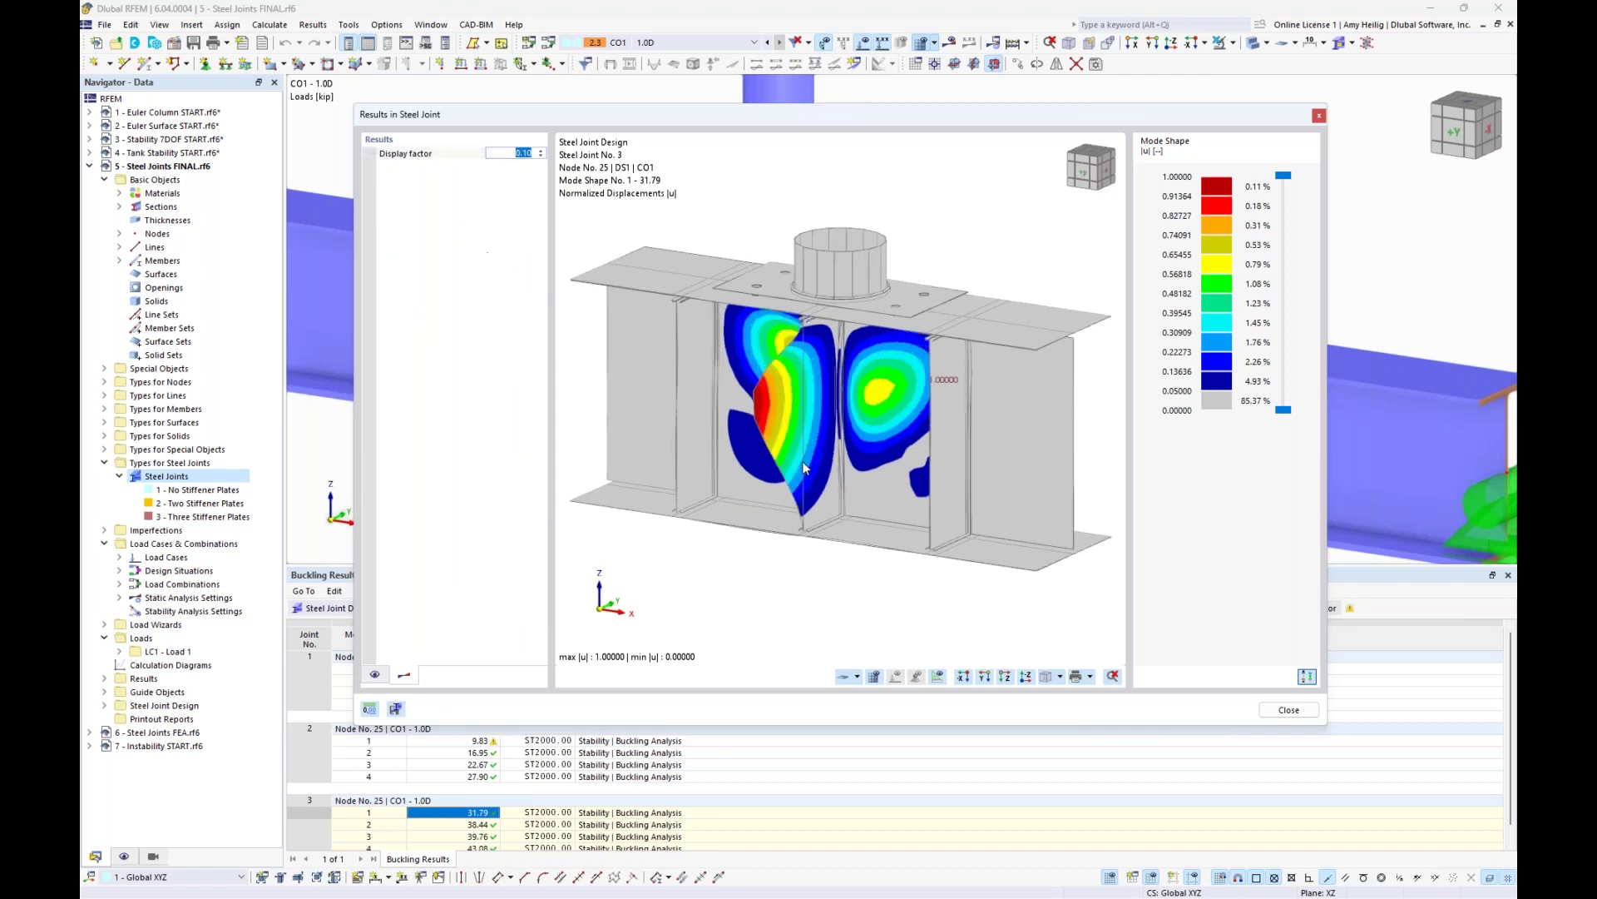
ctrl+middle_drag(898, 394, 811, 385)
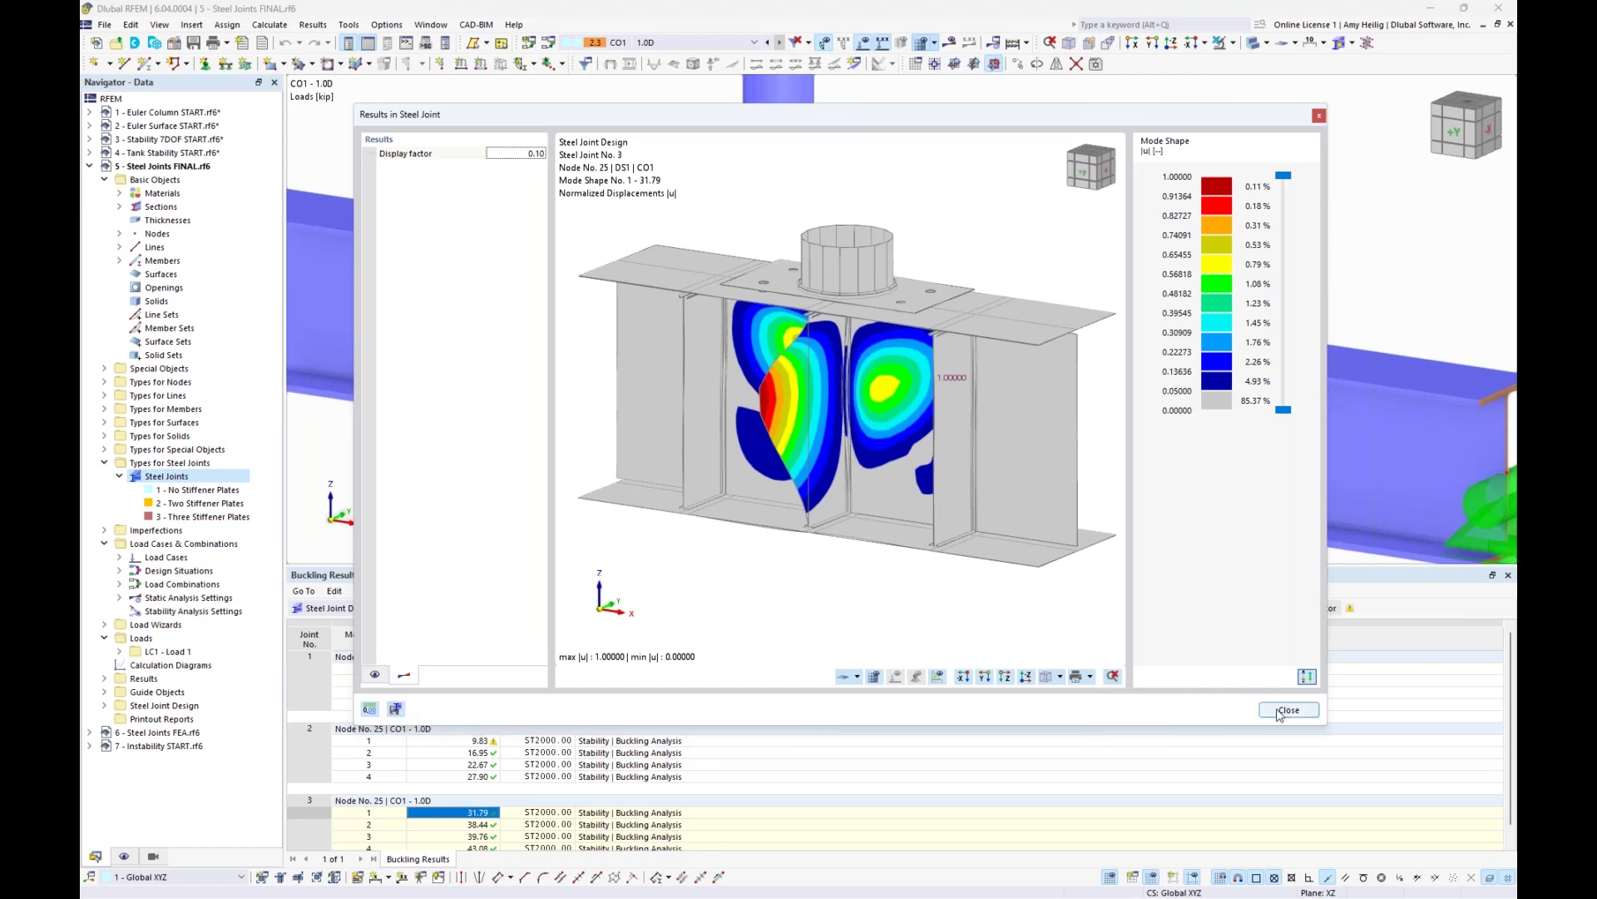
click(1279, 712)
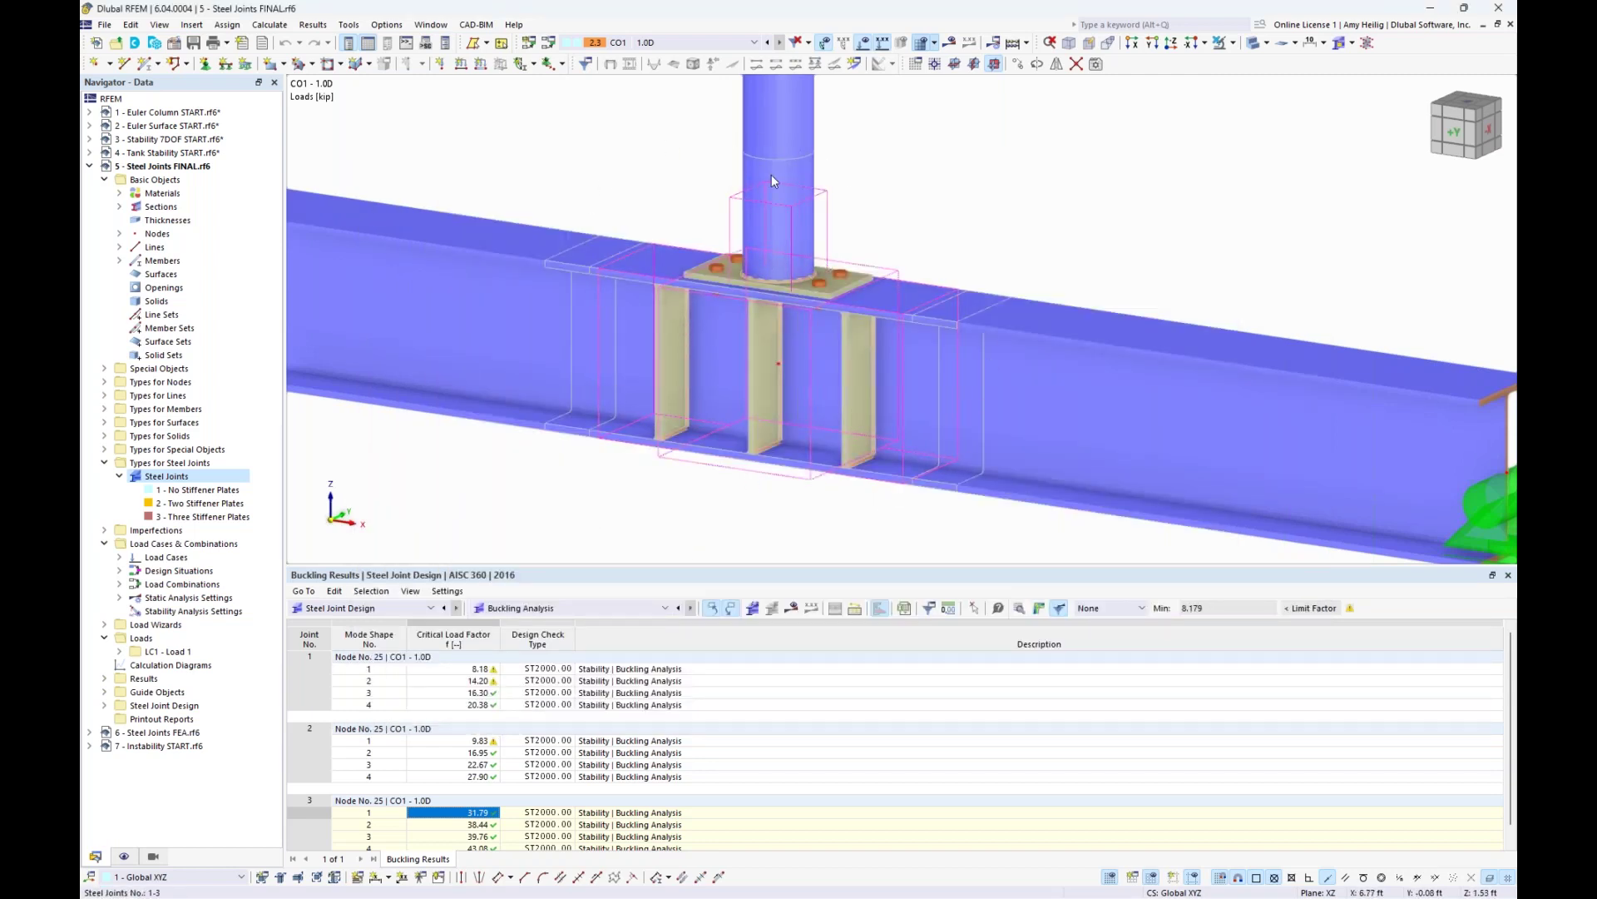
- Switch to the 6 - Steel Joints FEA model
click(454, 26)
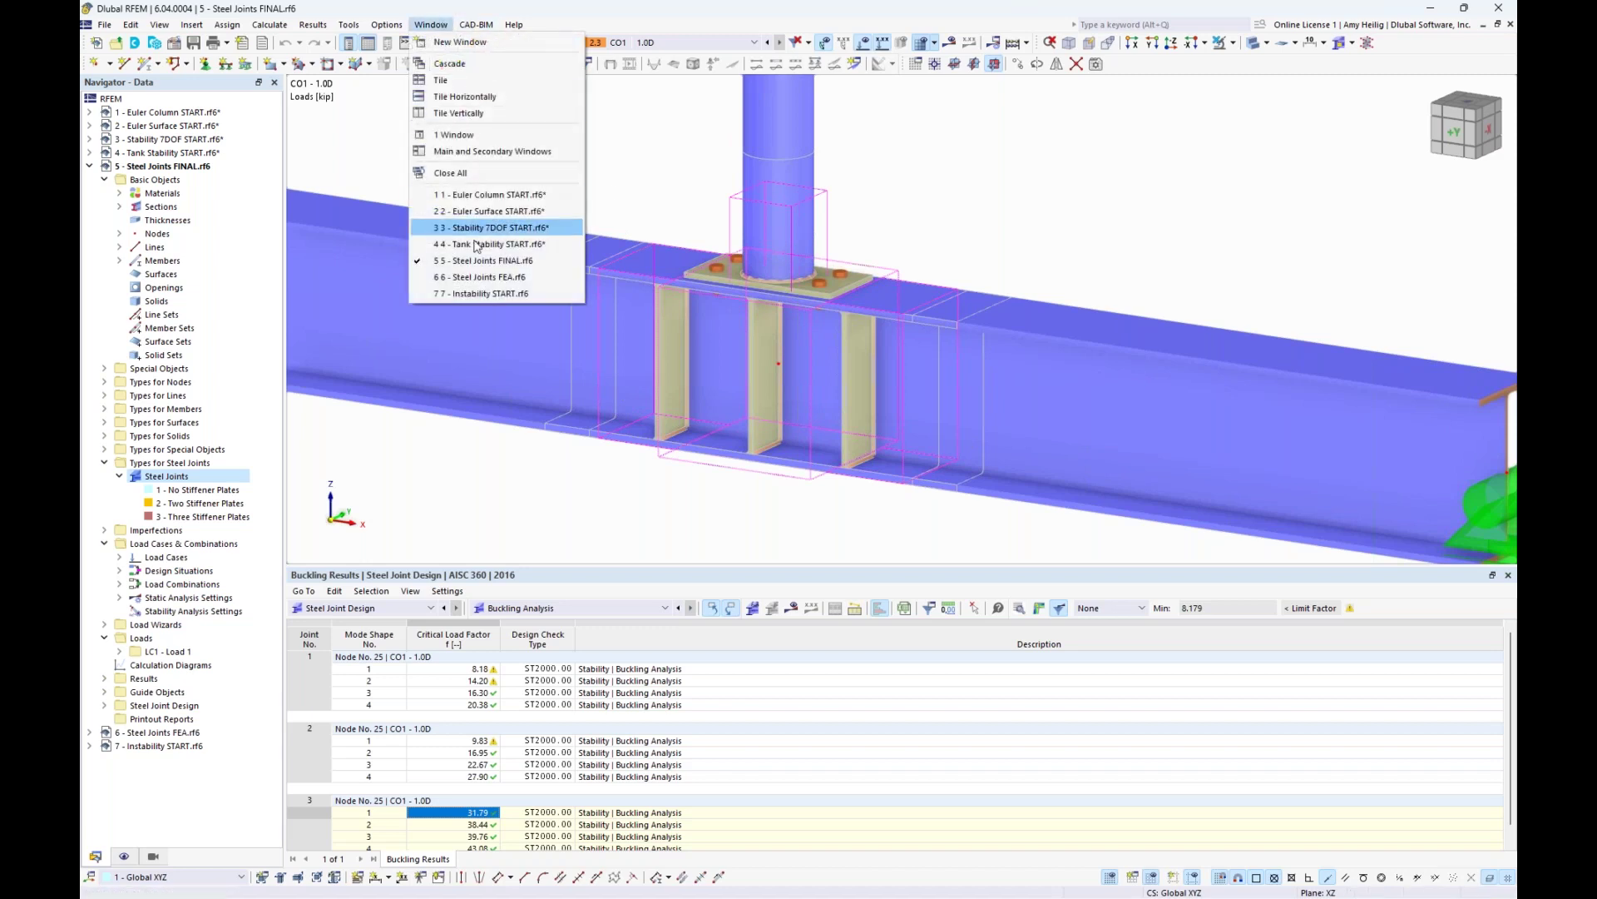
click(483, 283)
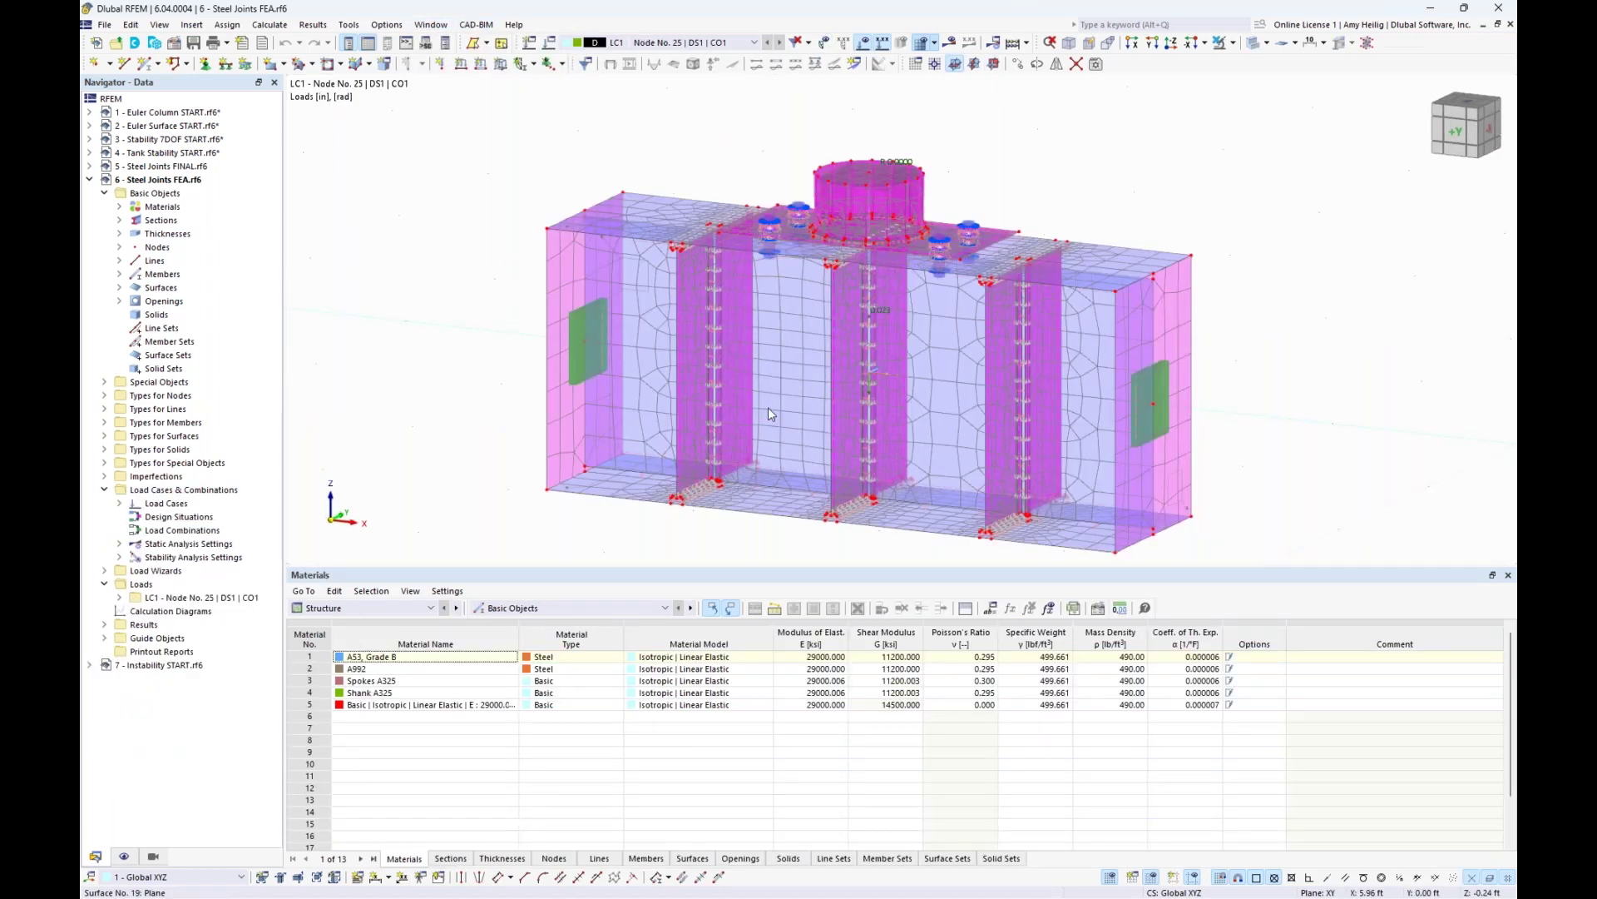
- Display the mode shape results of the joint's FEA model and list its critical load factors, inspecting mode 1
middle_drag(1265, 376, 1215, 358)
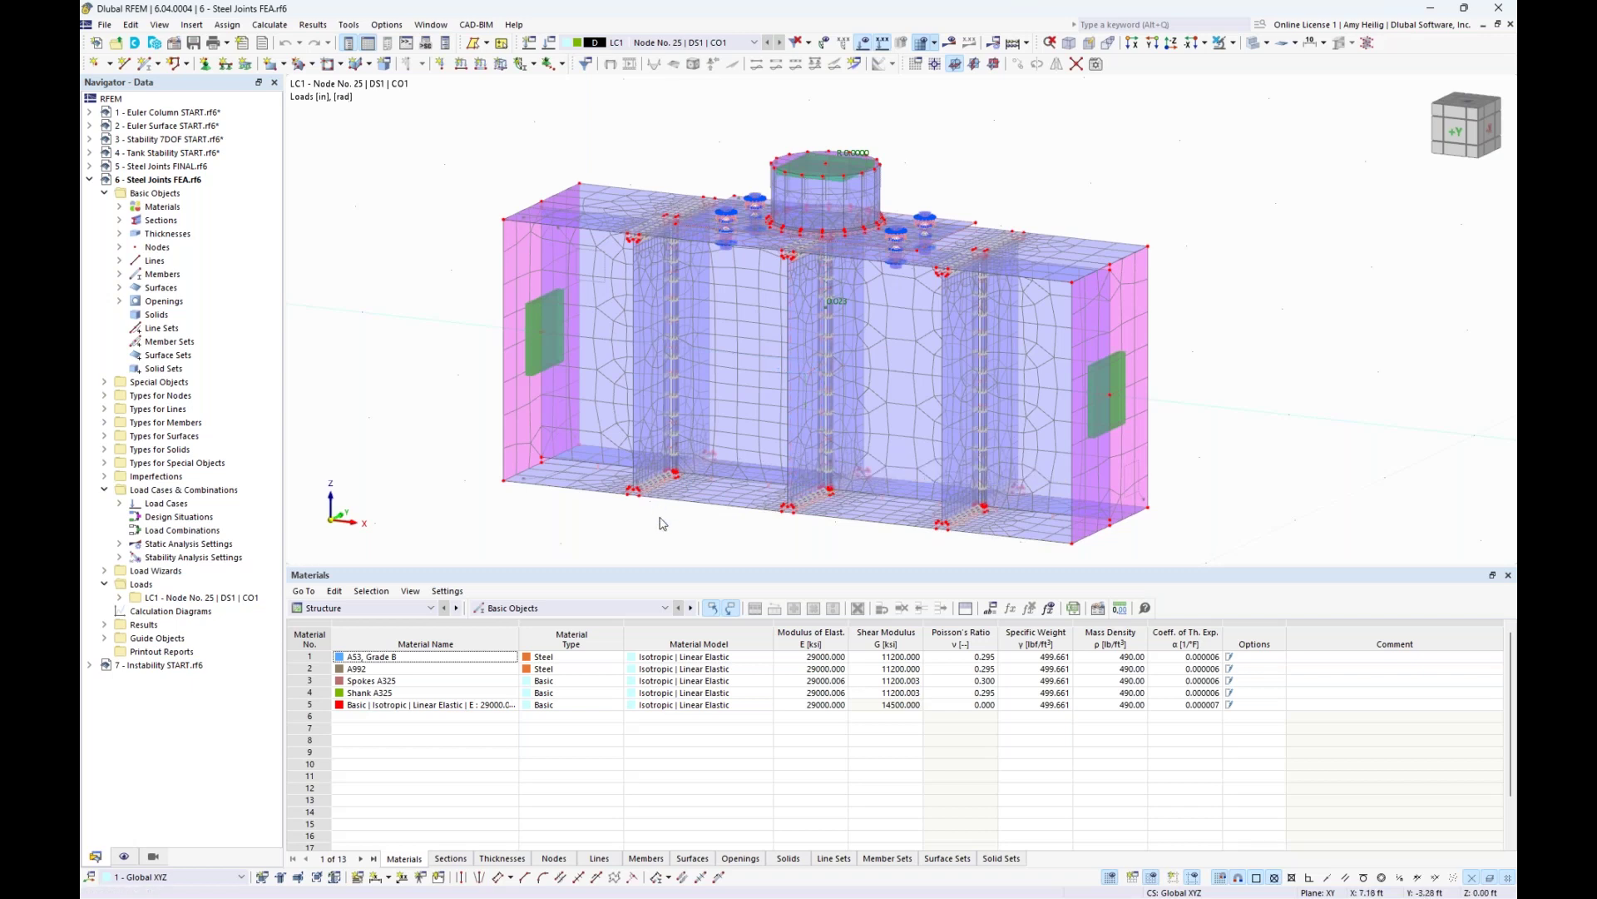
drag(687, 573, 689, 595)
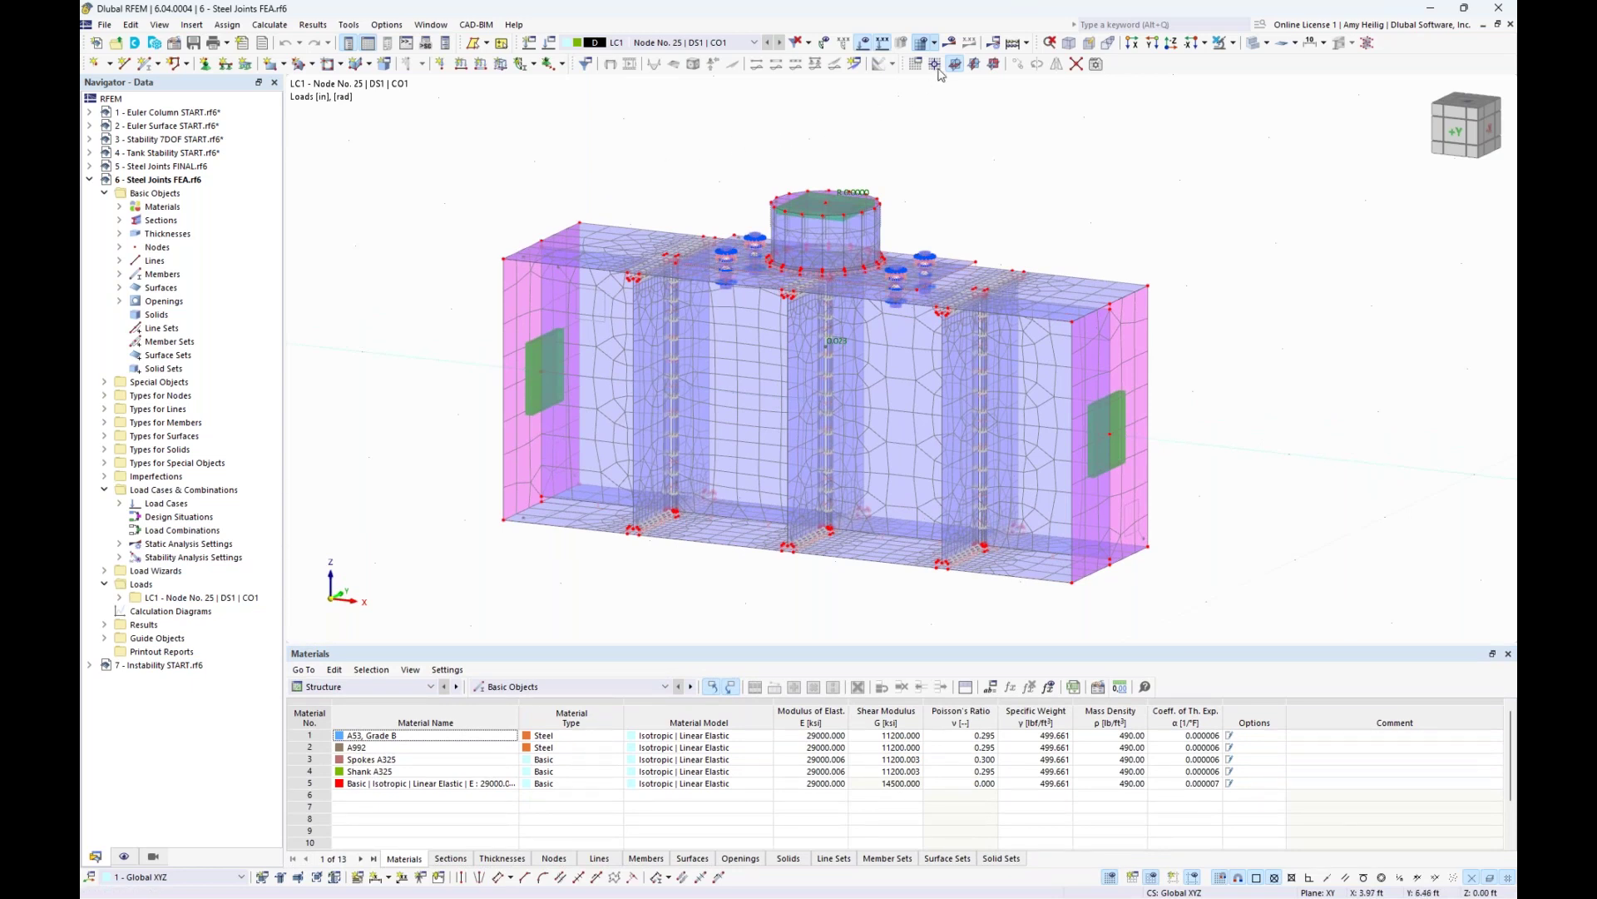
click(950, 43)
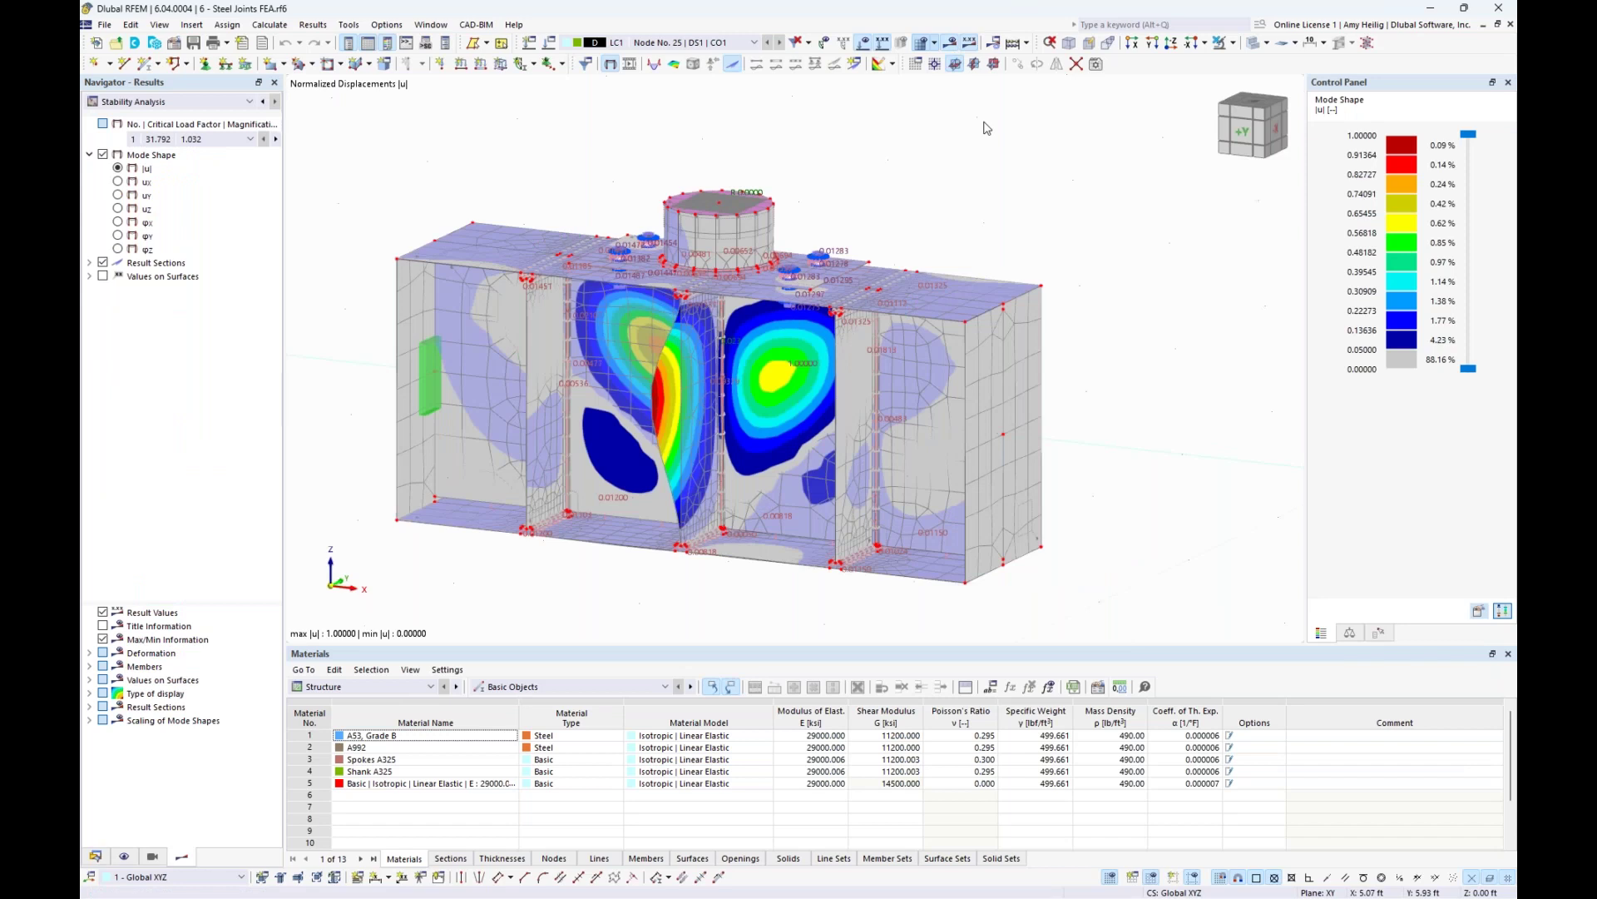
middle_drag(922, 204, 957, 200)
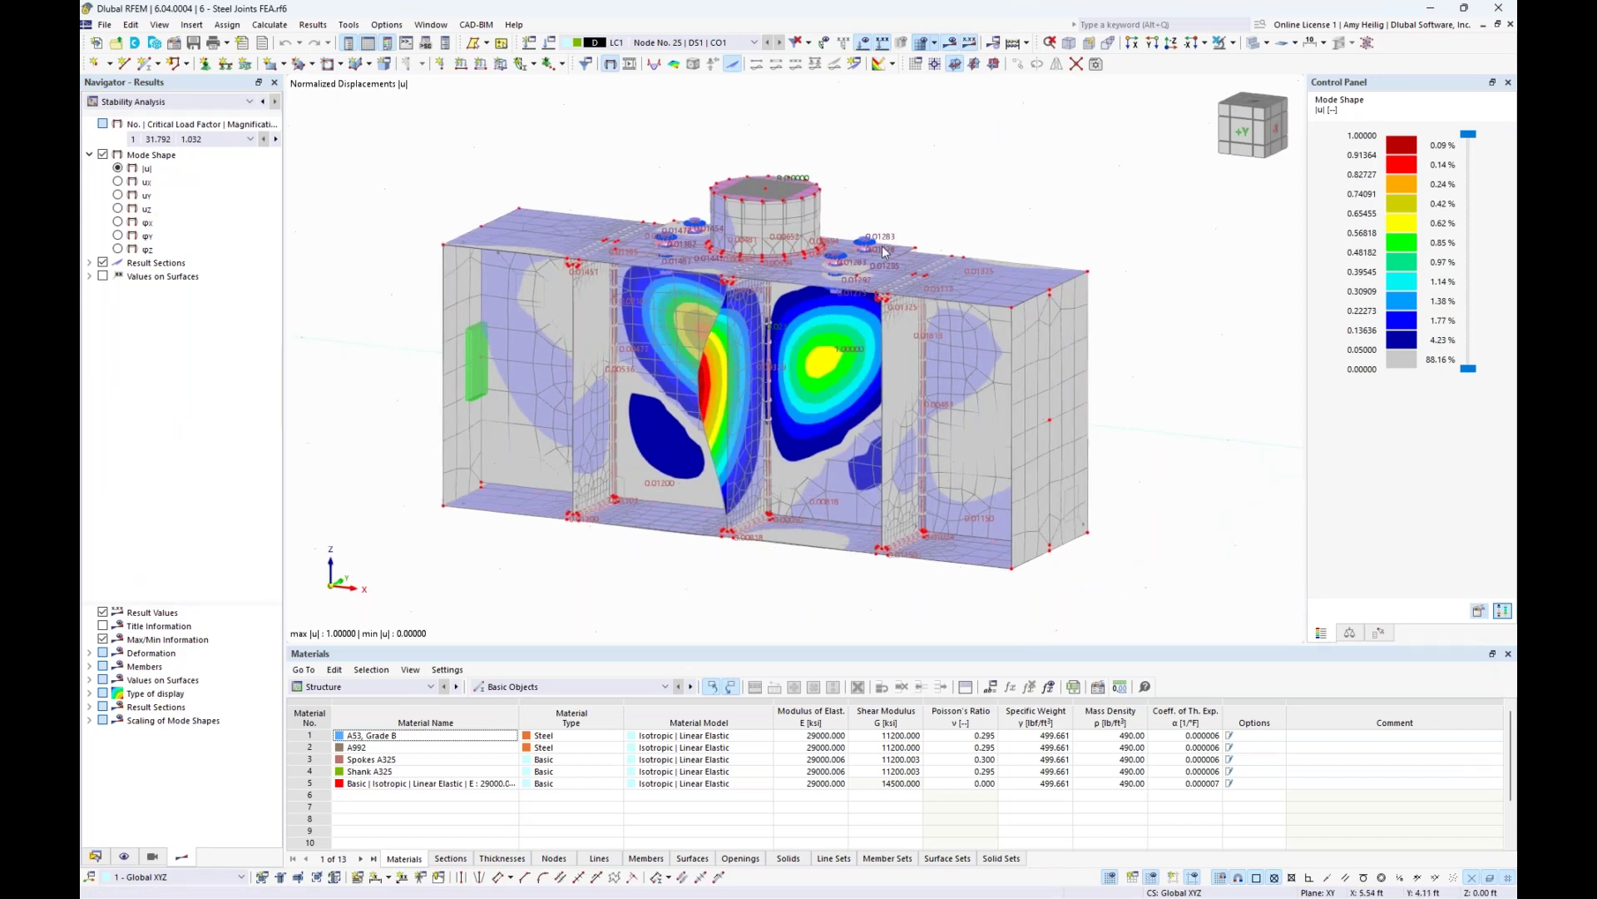
click(391, 685)
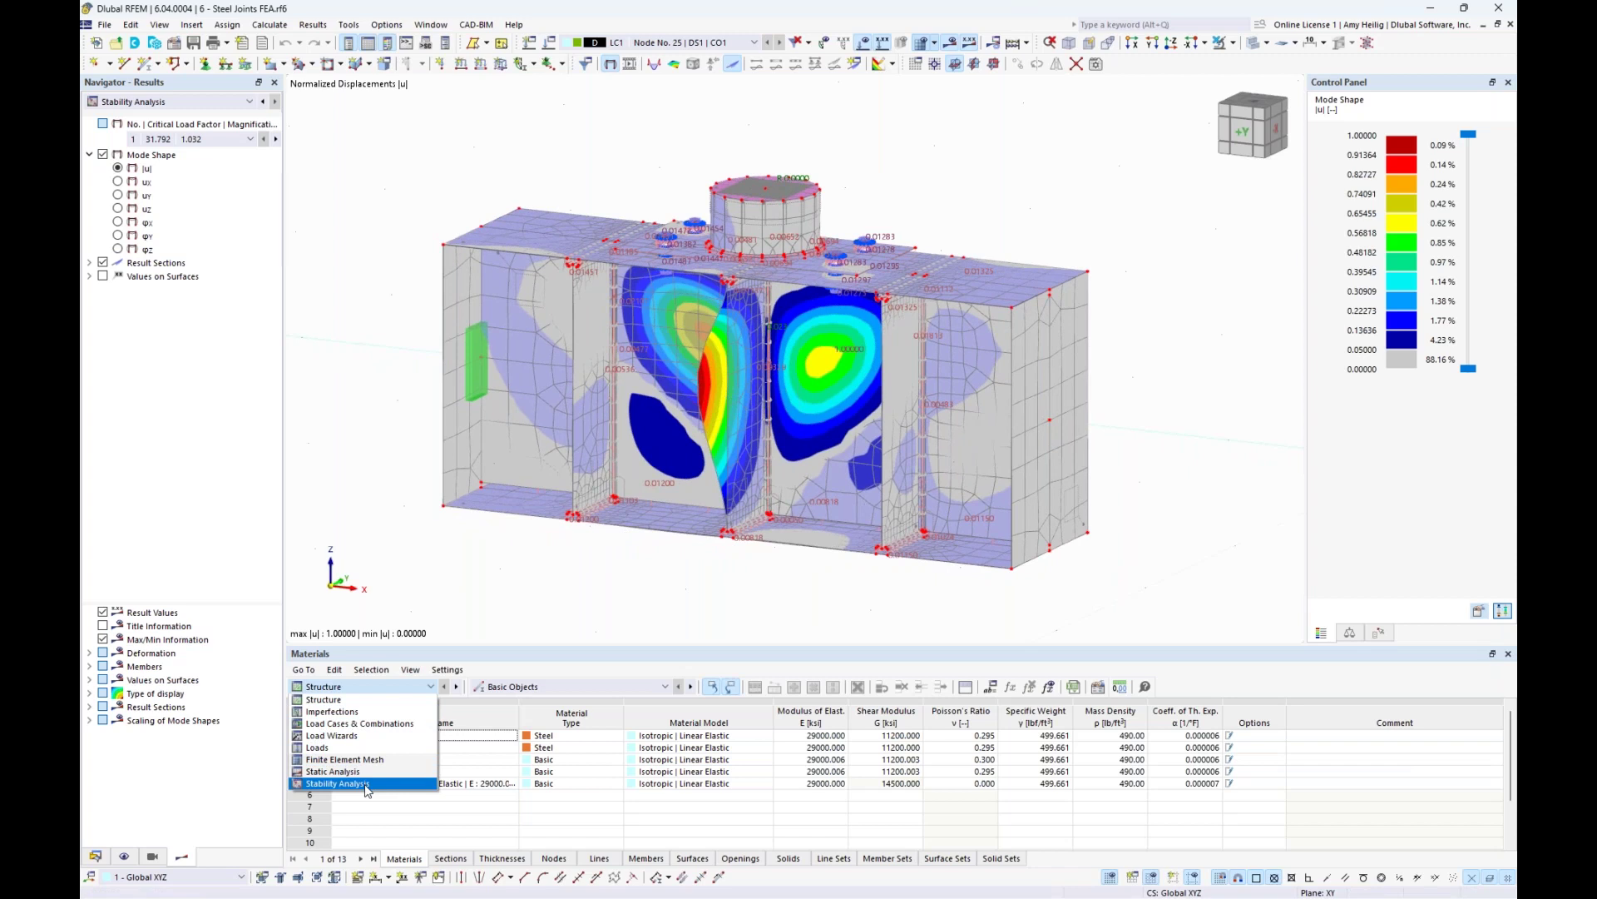
click(367, 790)
click(396, 736)
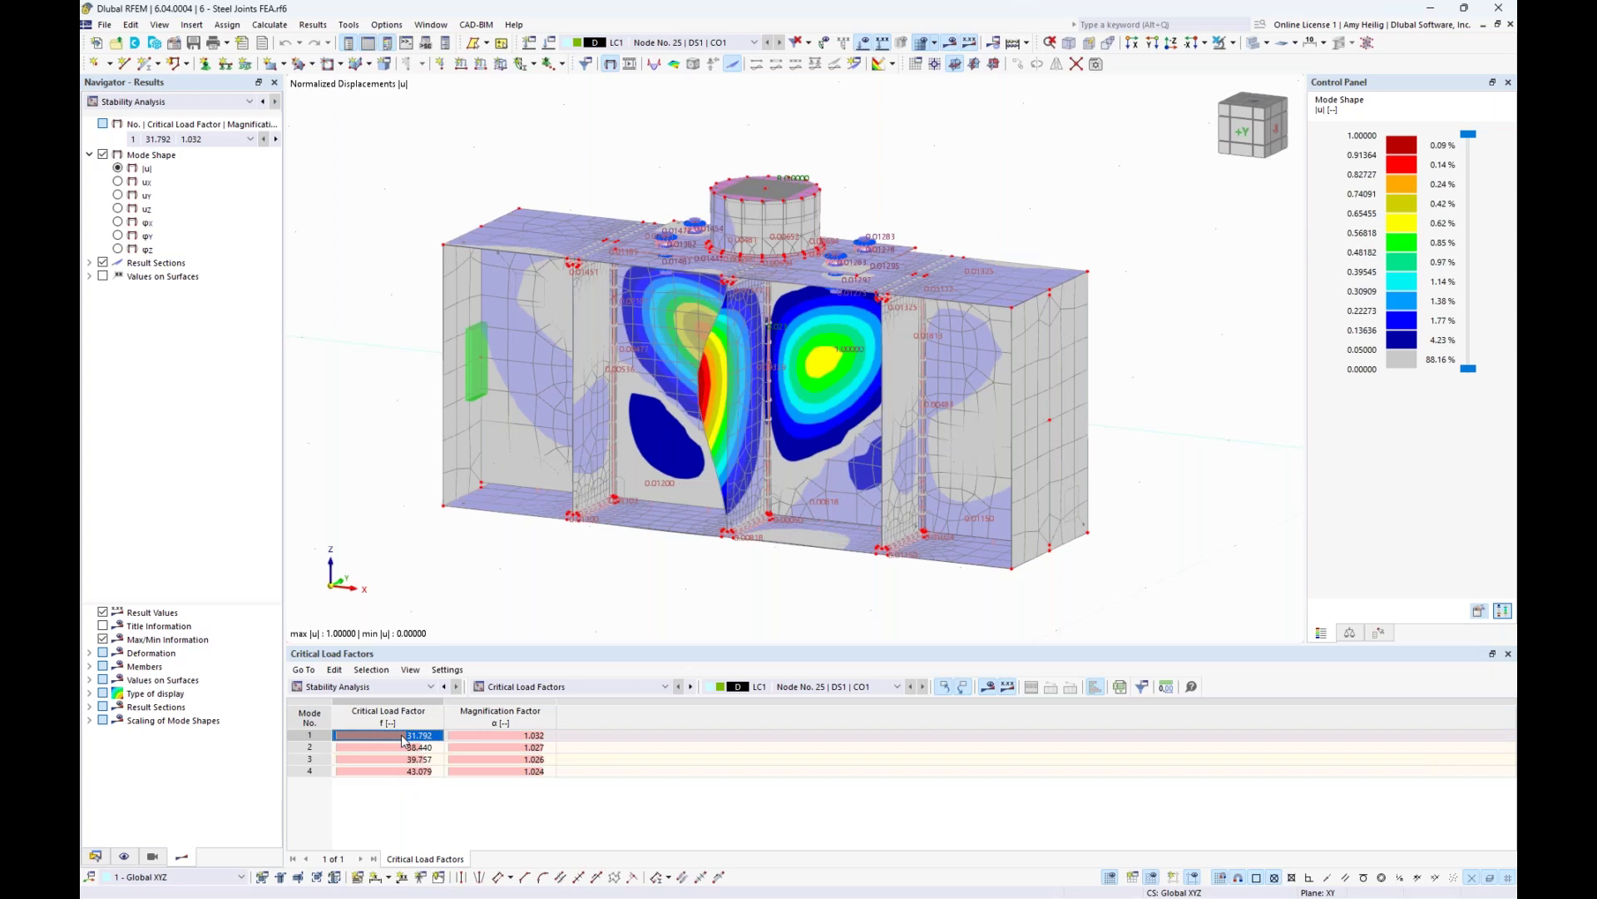
middle_drag(591, 582, 637, 580)
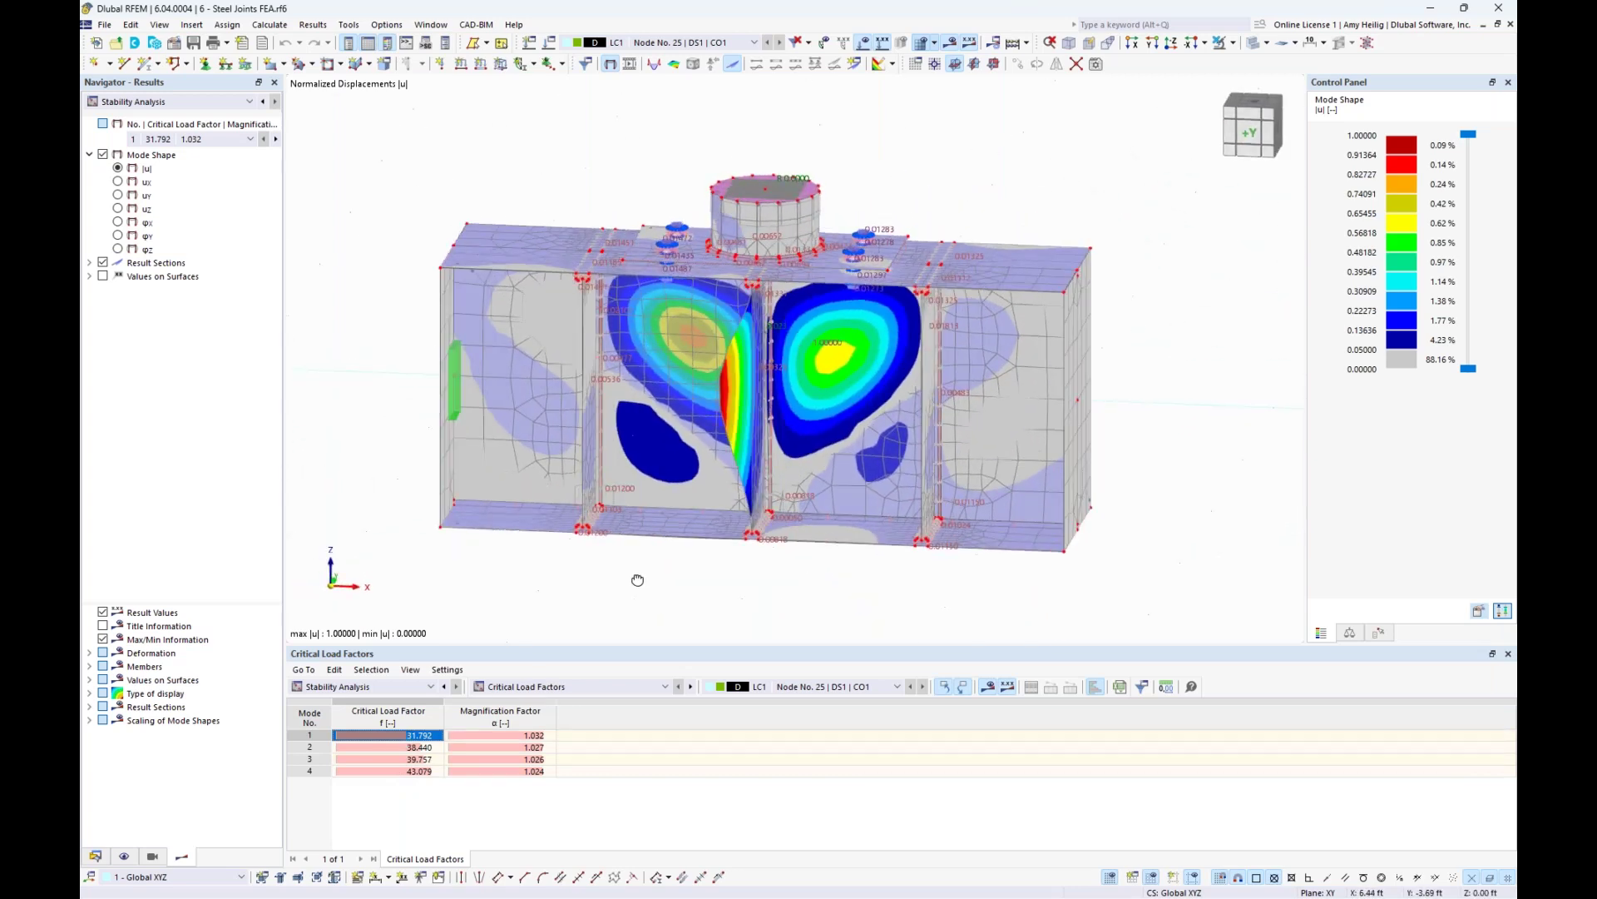
- Display mode shapes 2 and 3 of the FEA model and inspect the web buckling from both sides of the joint
click(421, 748)
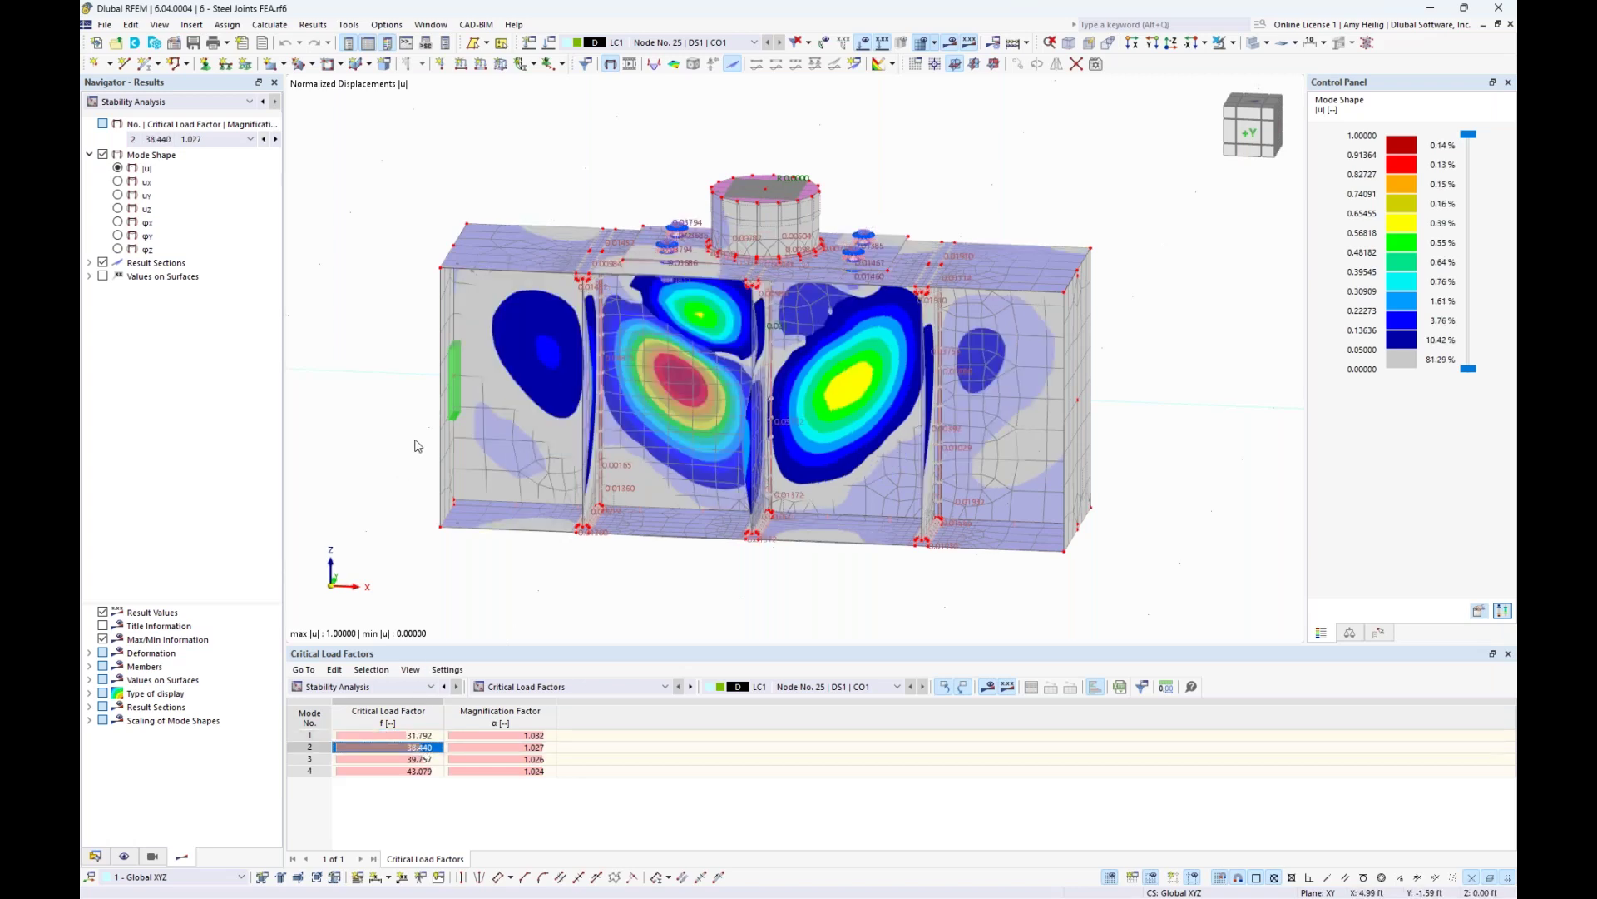
middle_drag(404, 405, 838, 438)
key(ctrl+shift+y)
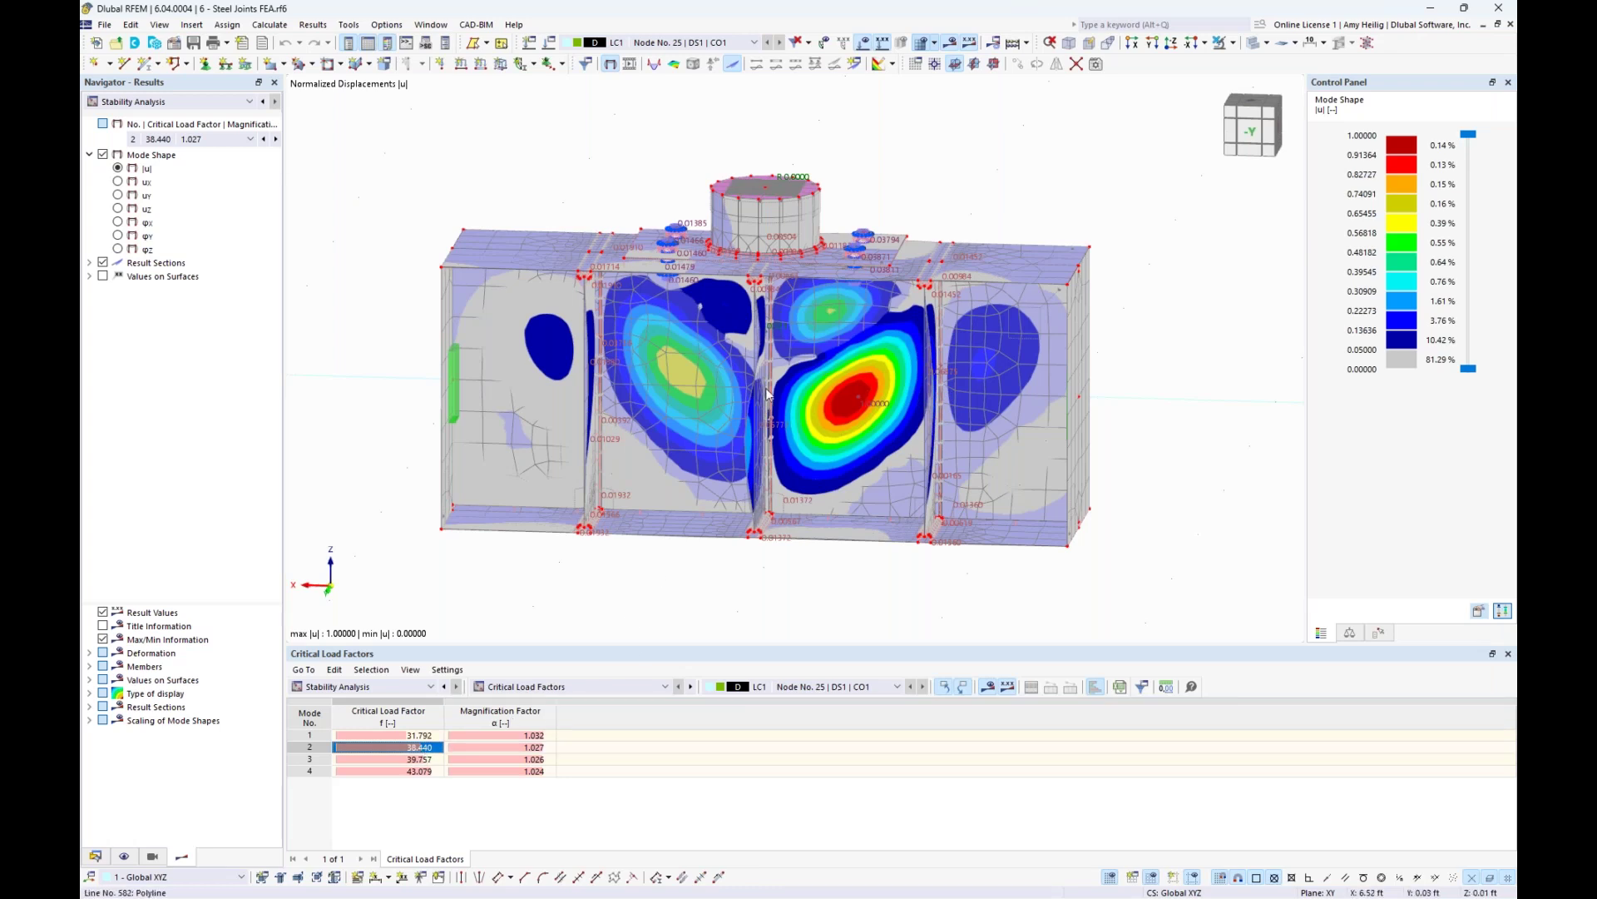
click(416, 758)
ctrl+middle_drag(1224, 431, 655, 456)
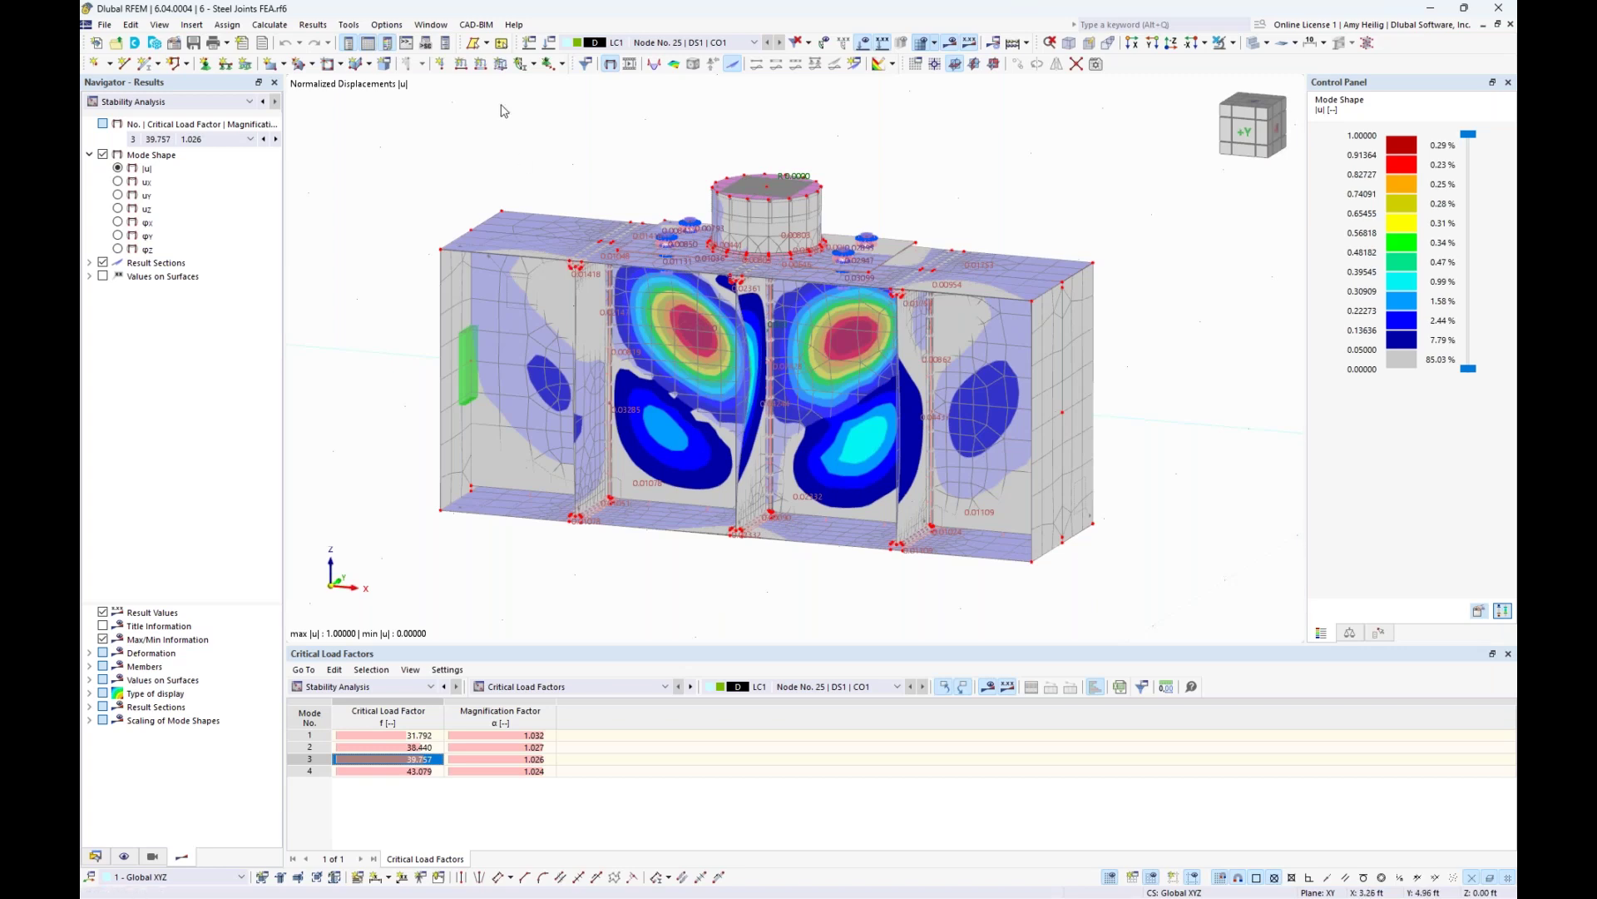
- Switch to the 7 - Instability START model
click(438, 28)
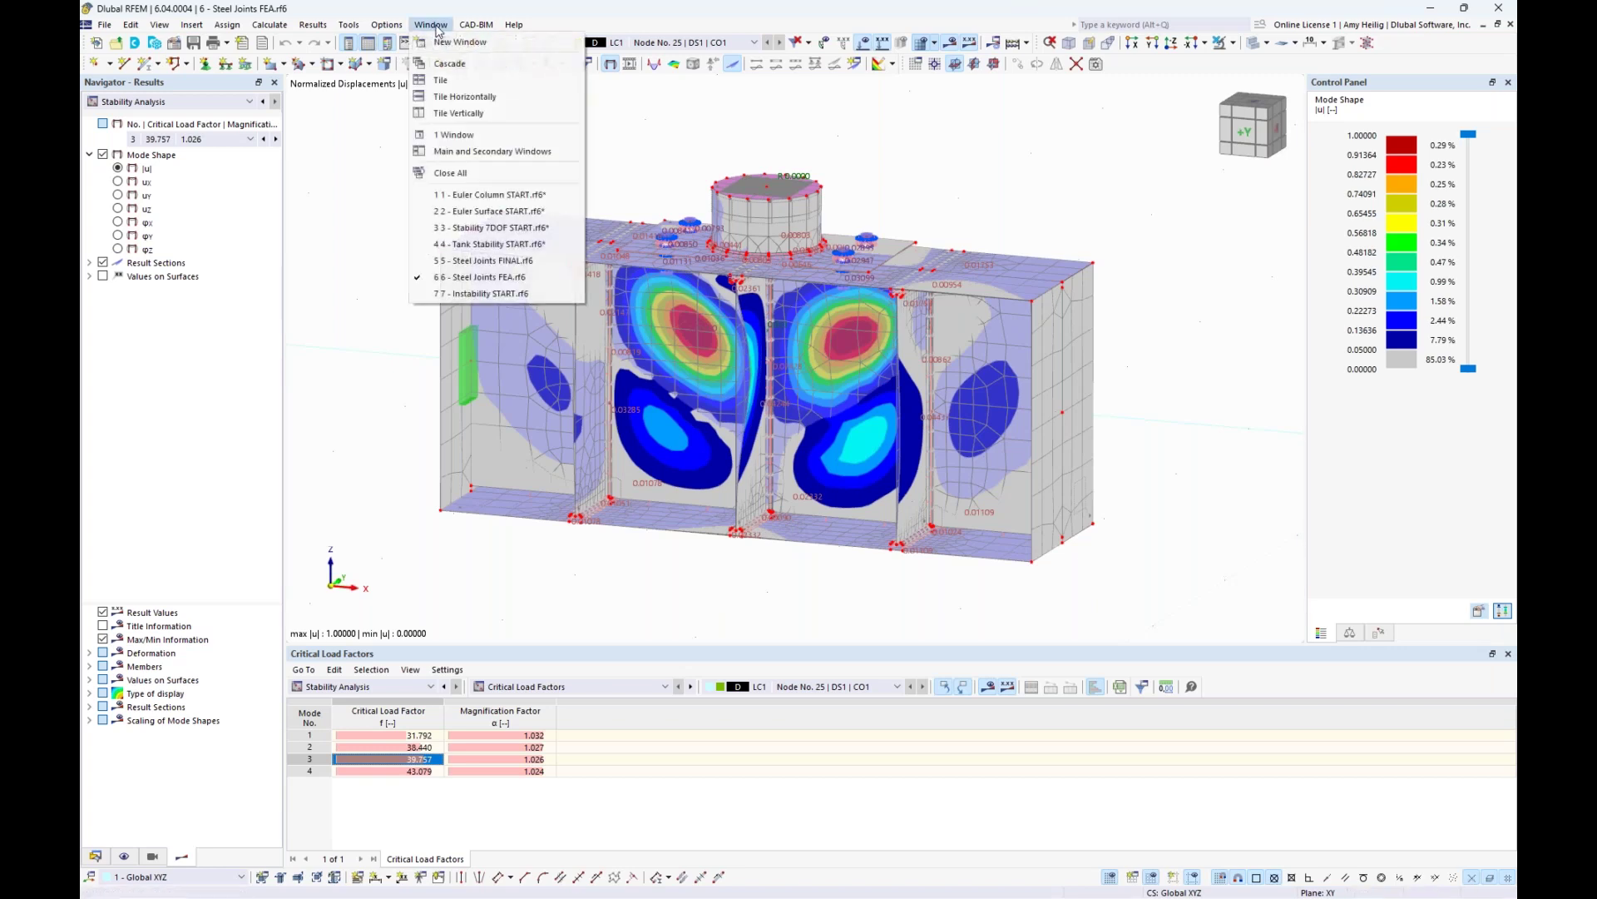
click(489, 294)
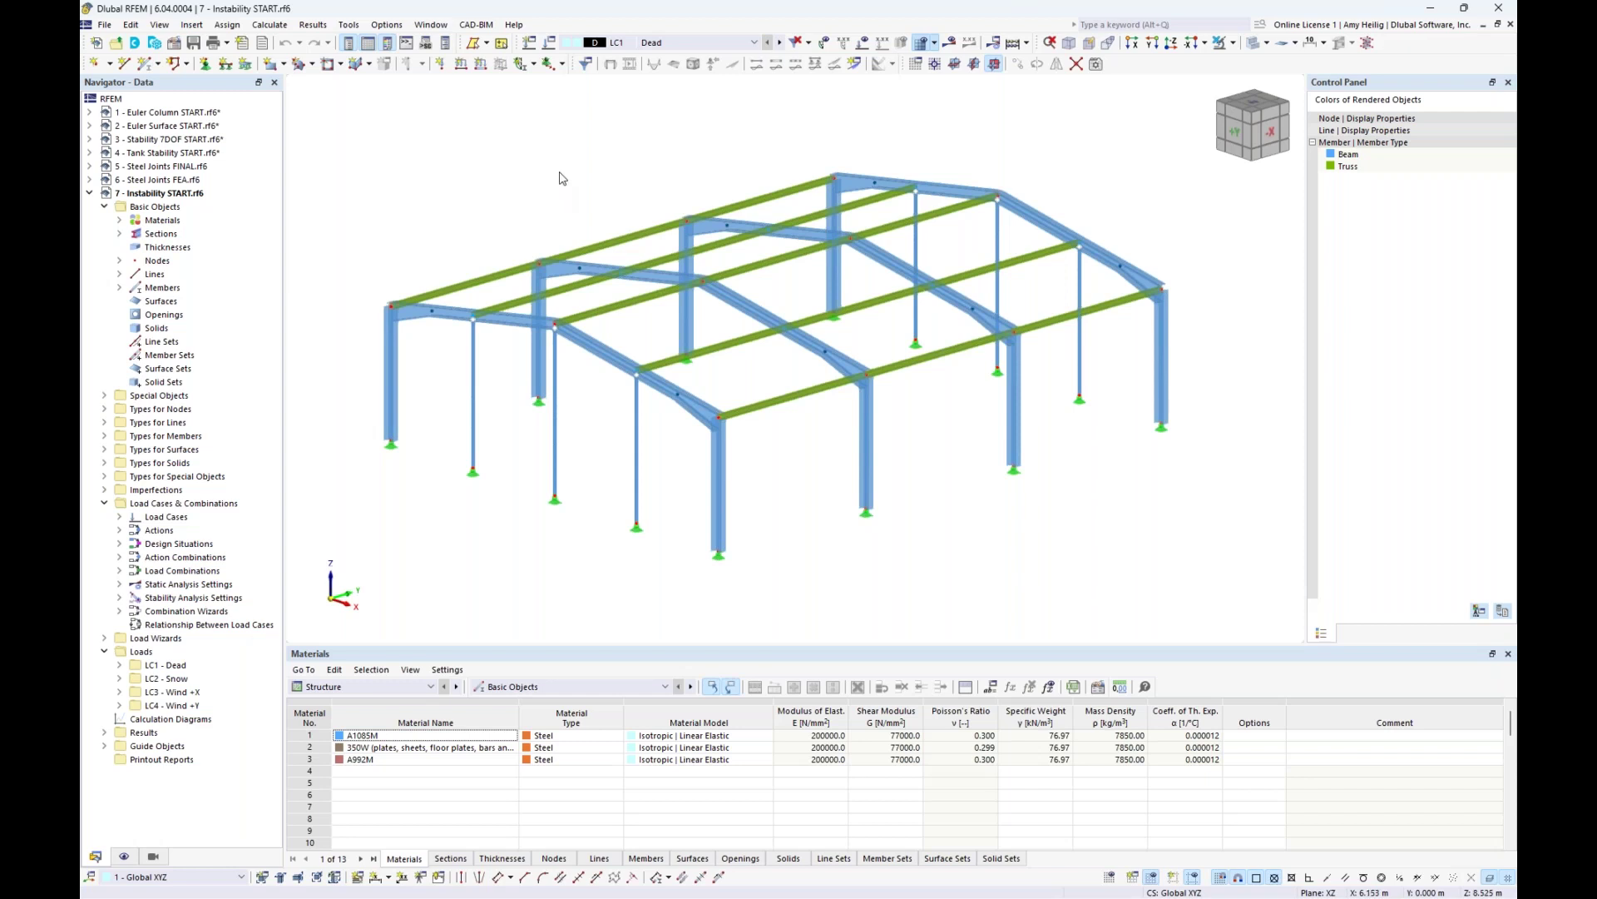
middle_drag(545, 202, 576, 219)
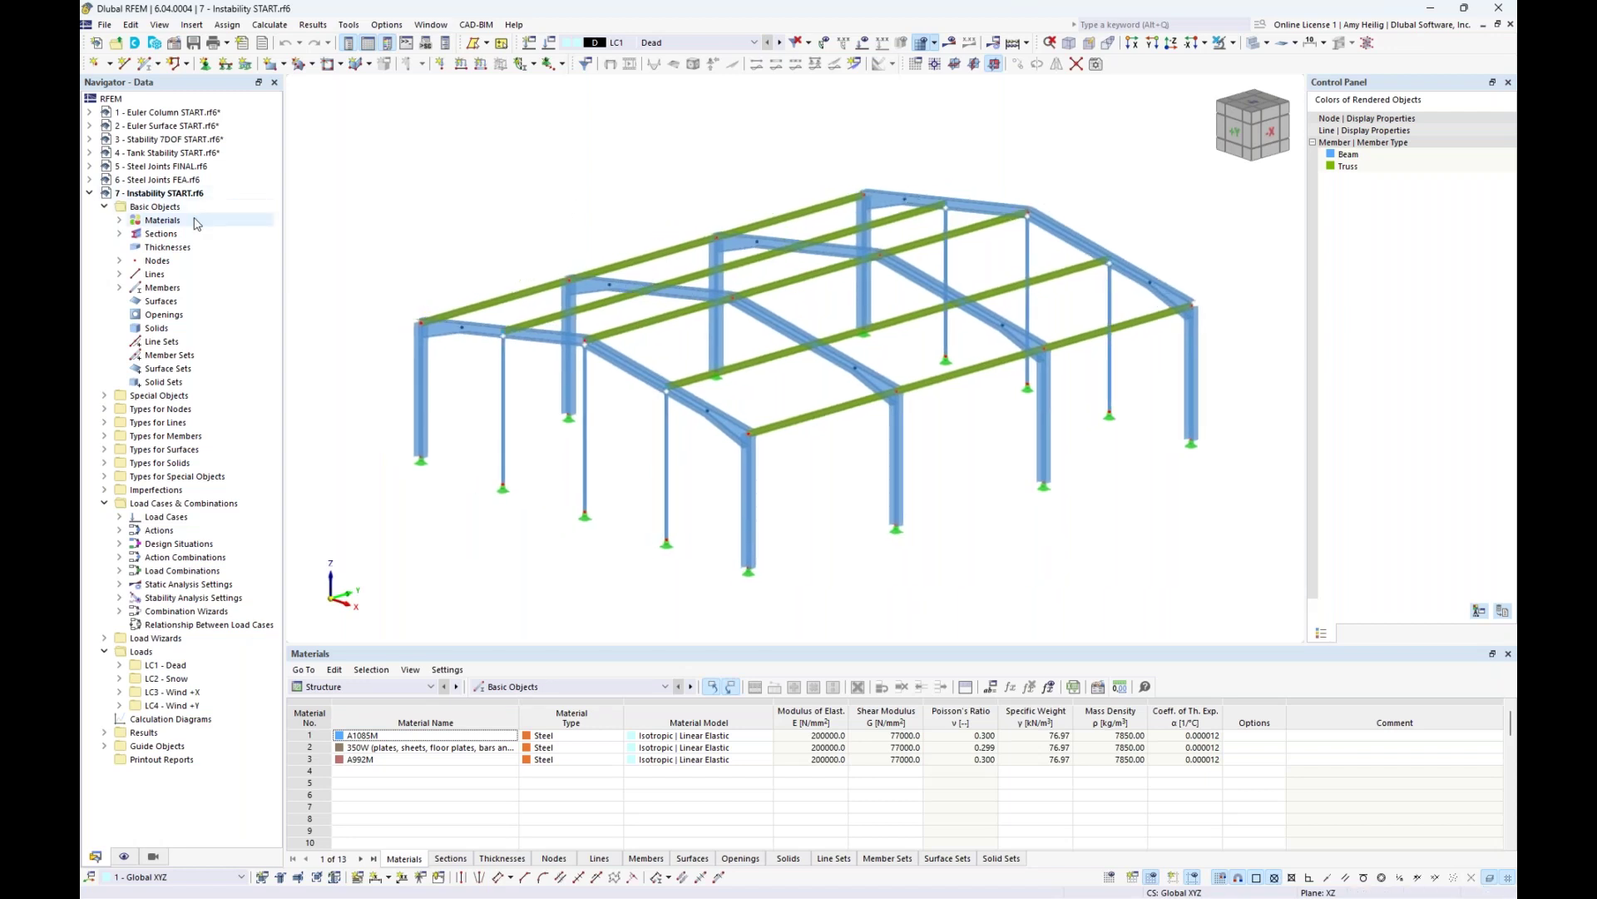
- Examine which frame members use the W 250x80 section and which use the Sqr HSS 127x127x4.8 section
click(119, 233)
click(175, 247)
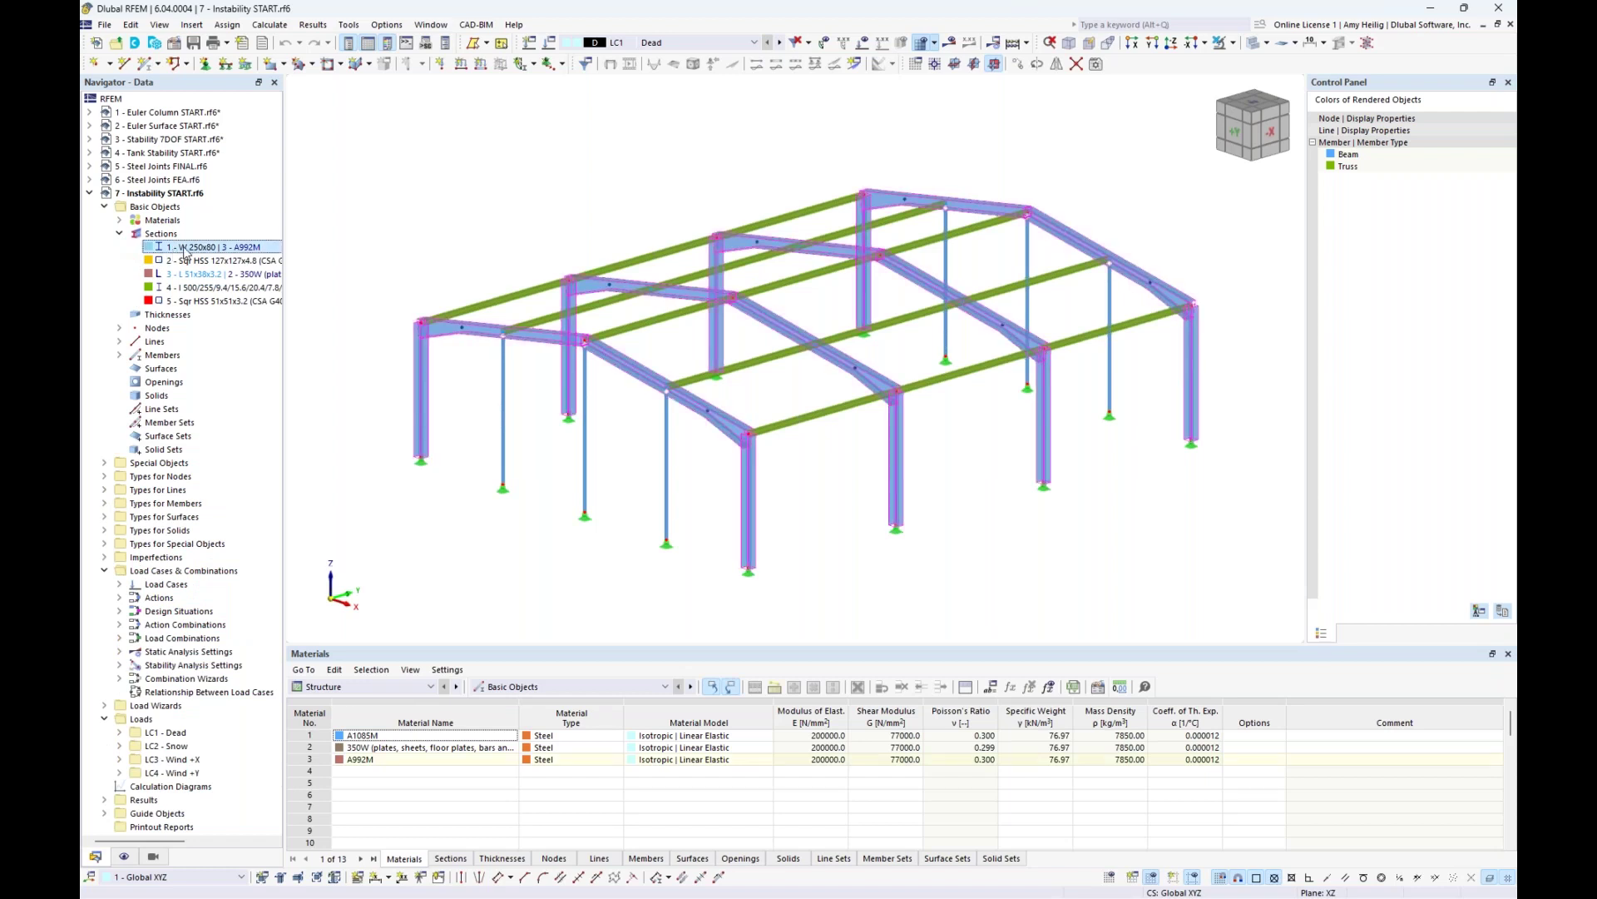
click(186, 263)
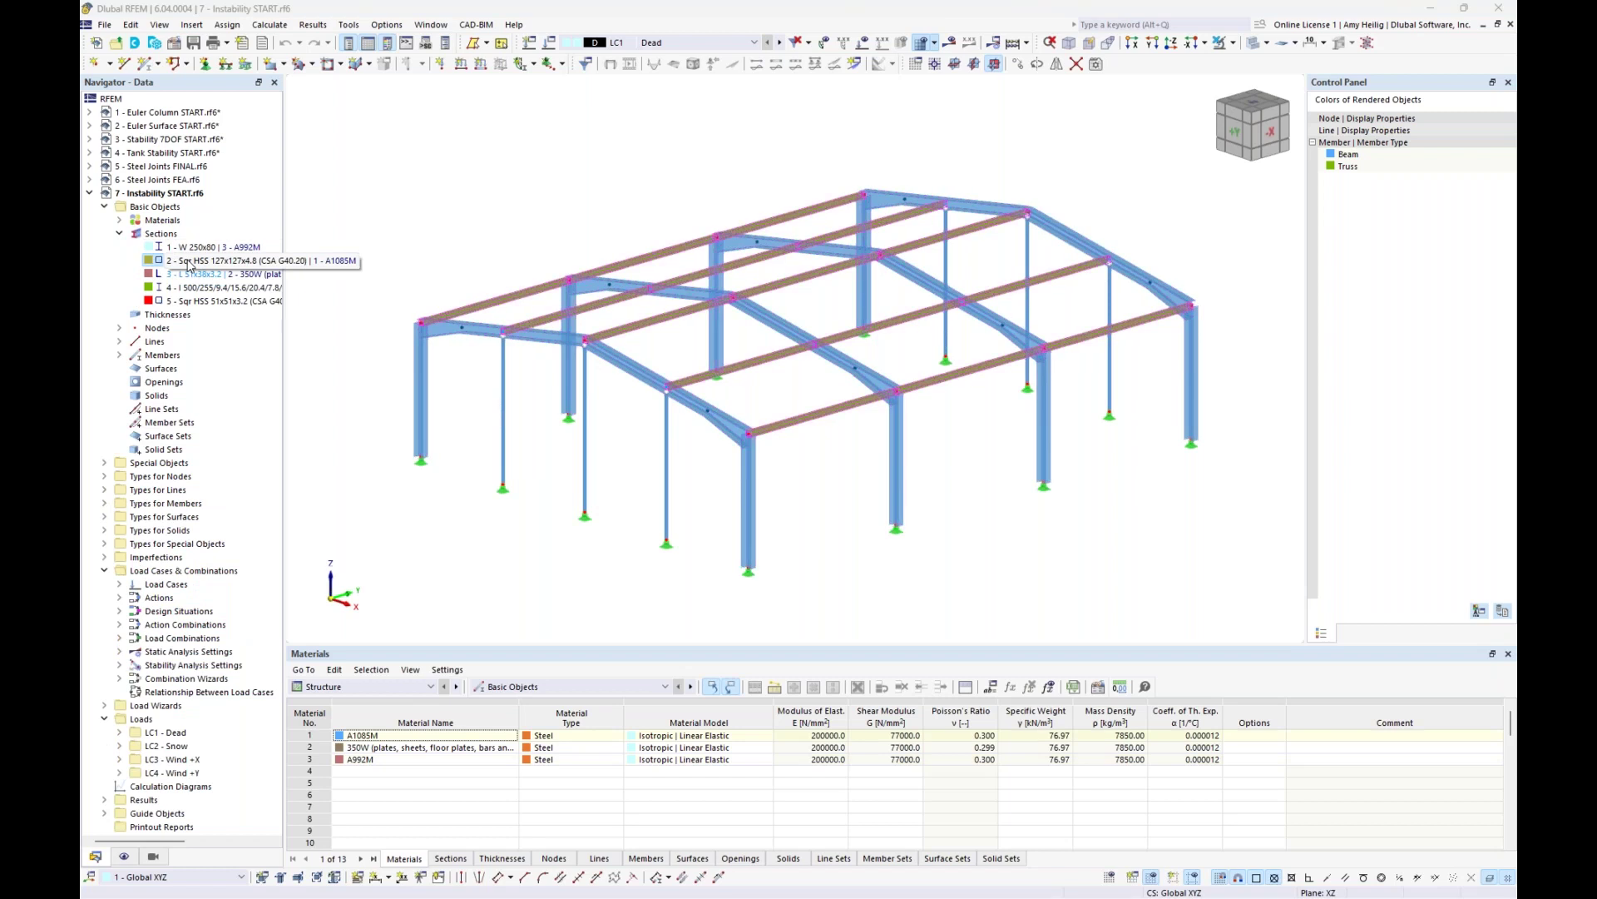
click(119, 234)
click(455, 249)
mouse_move(541, 242)
middle_down()
mouse_move(553, 203)
mouse_move(528, 242)
middle_up()
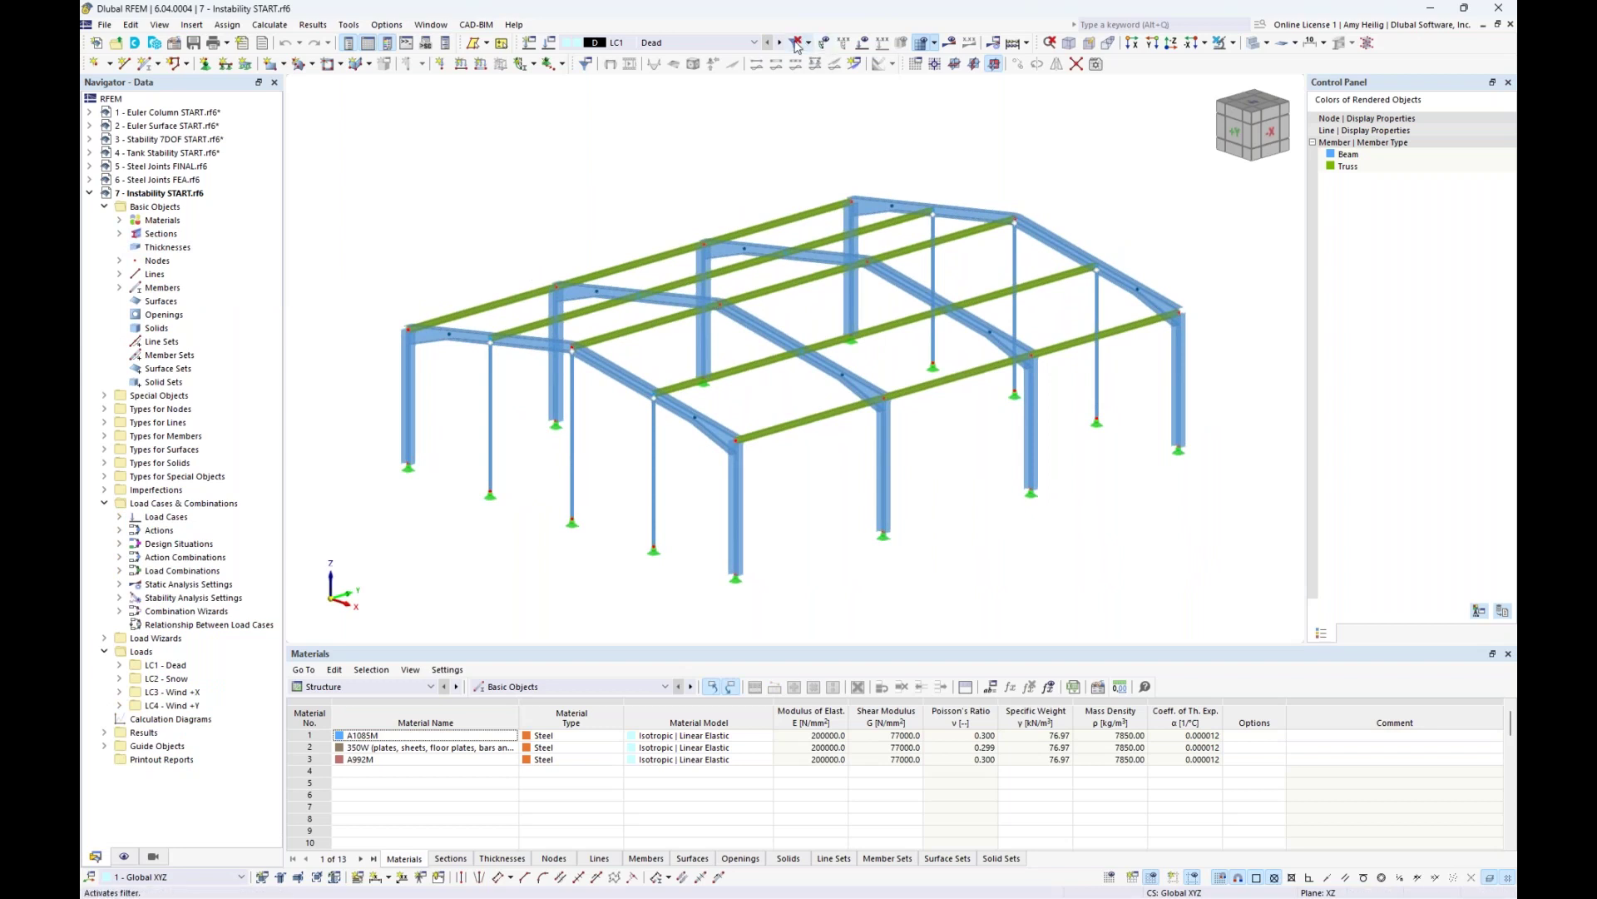
- Display the loads and step through the load cases from LC1 Dead to LC4 Wind +Y
click(863, 43)
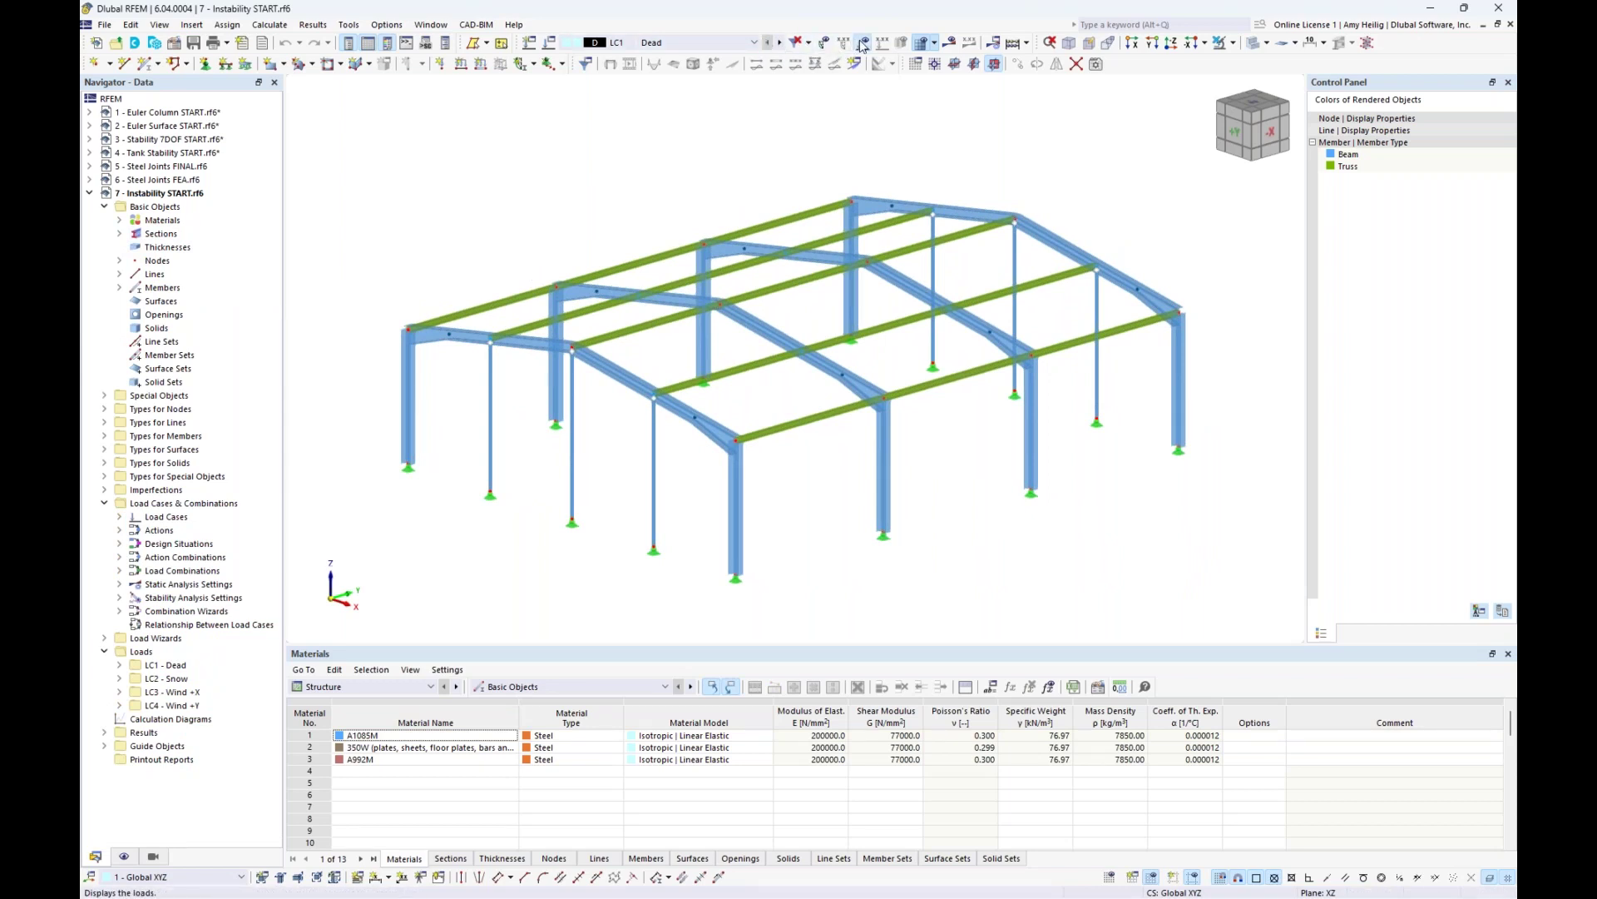
click(781, 44)
click(781, 44)
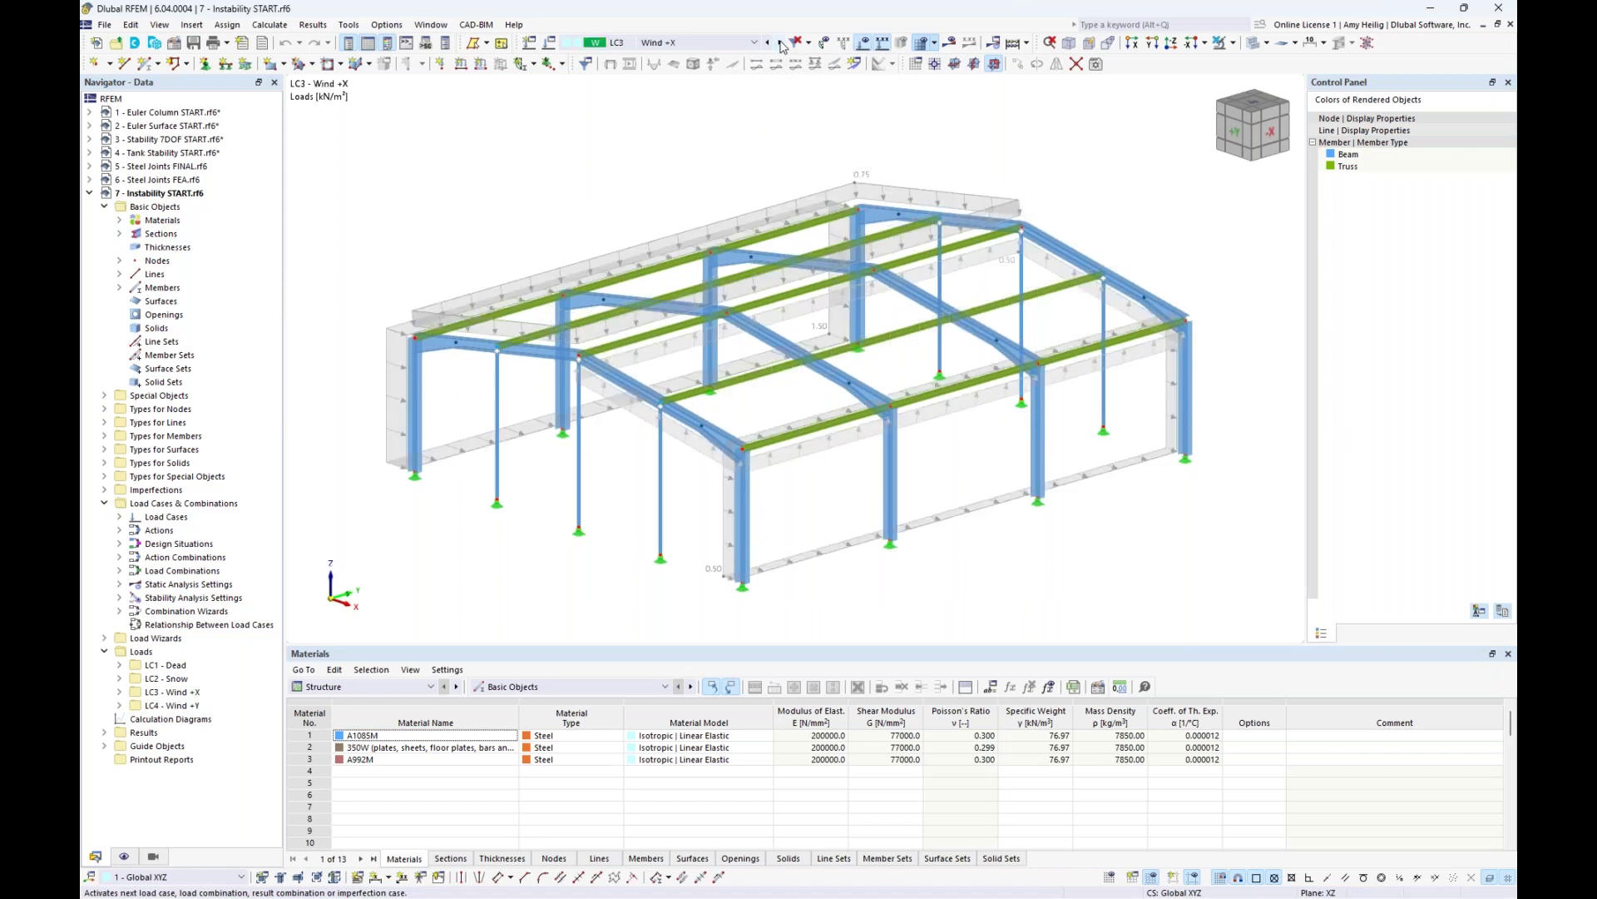
click(781, 44)
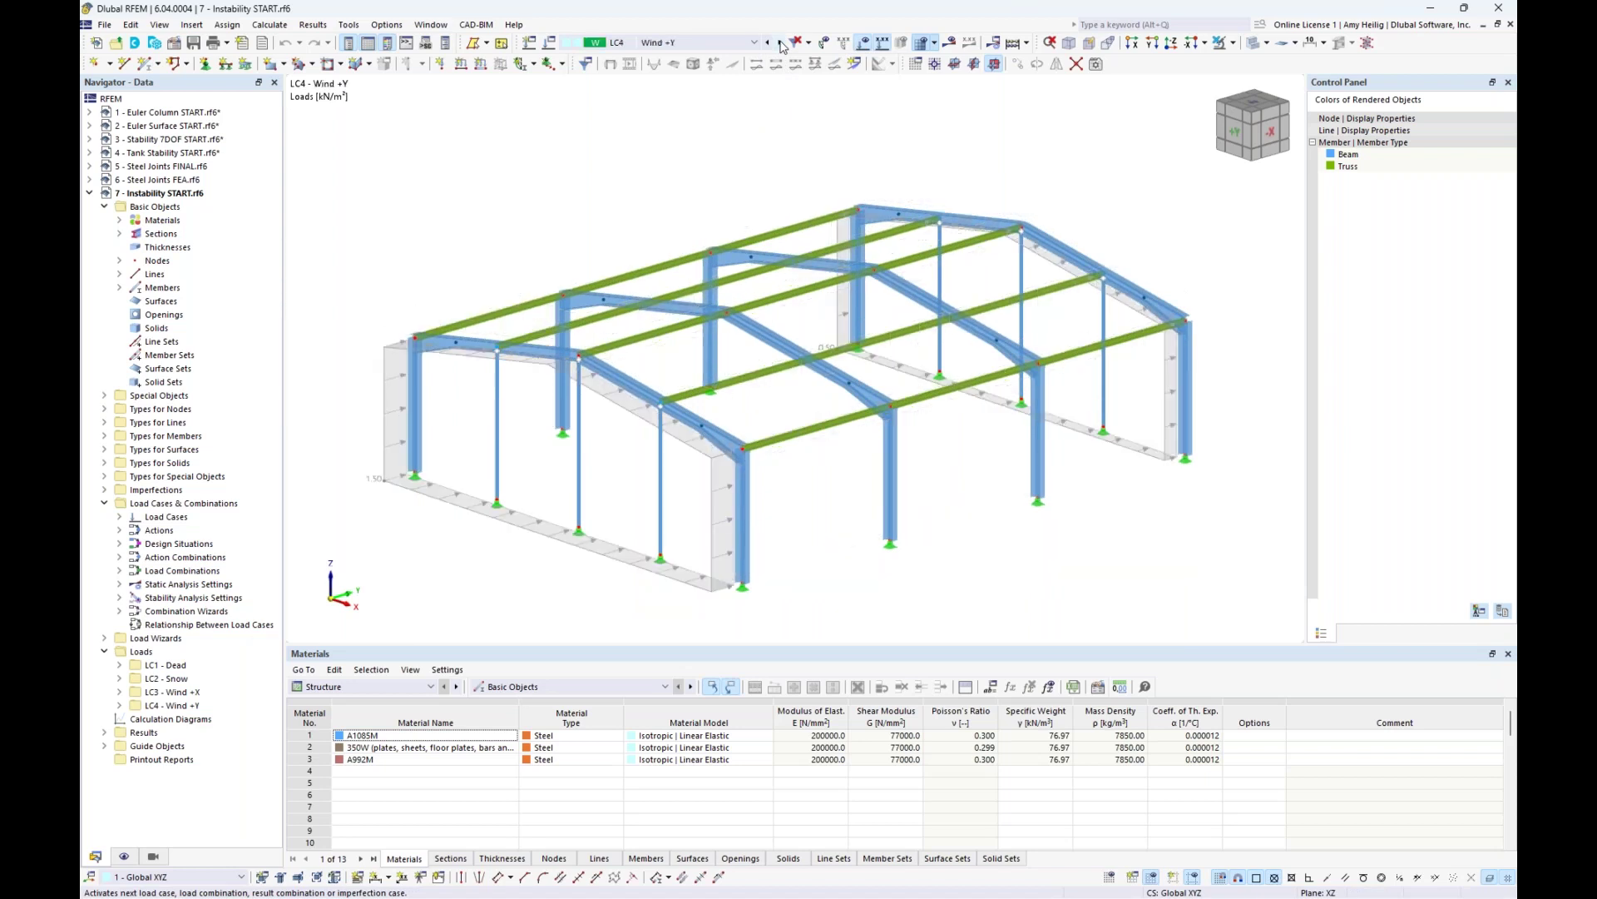
- Review the loads of combinations CO1 to CO3, ending back on load case LC1 Dead
click(748, 43)
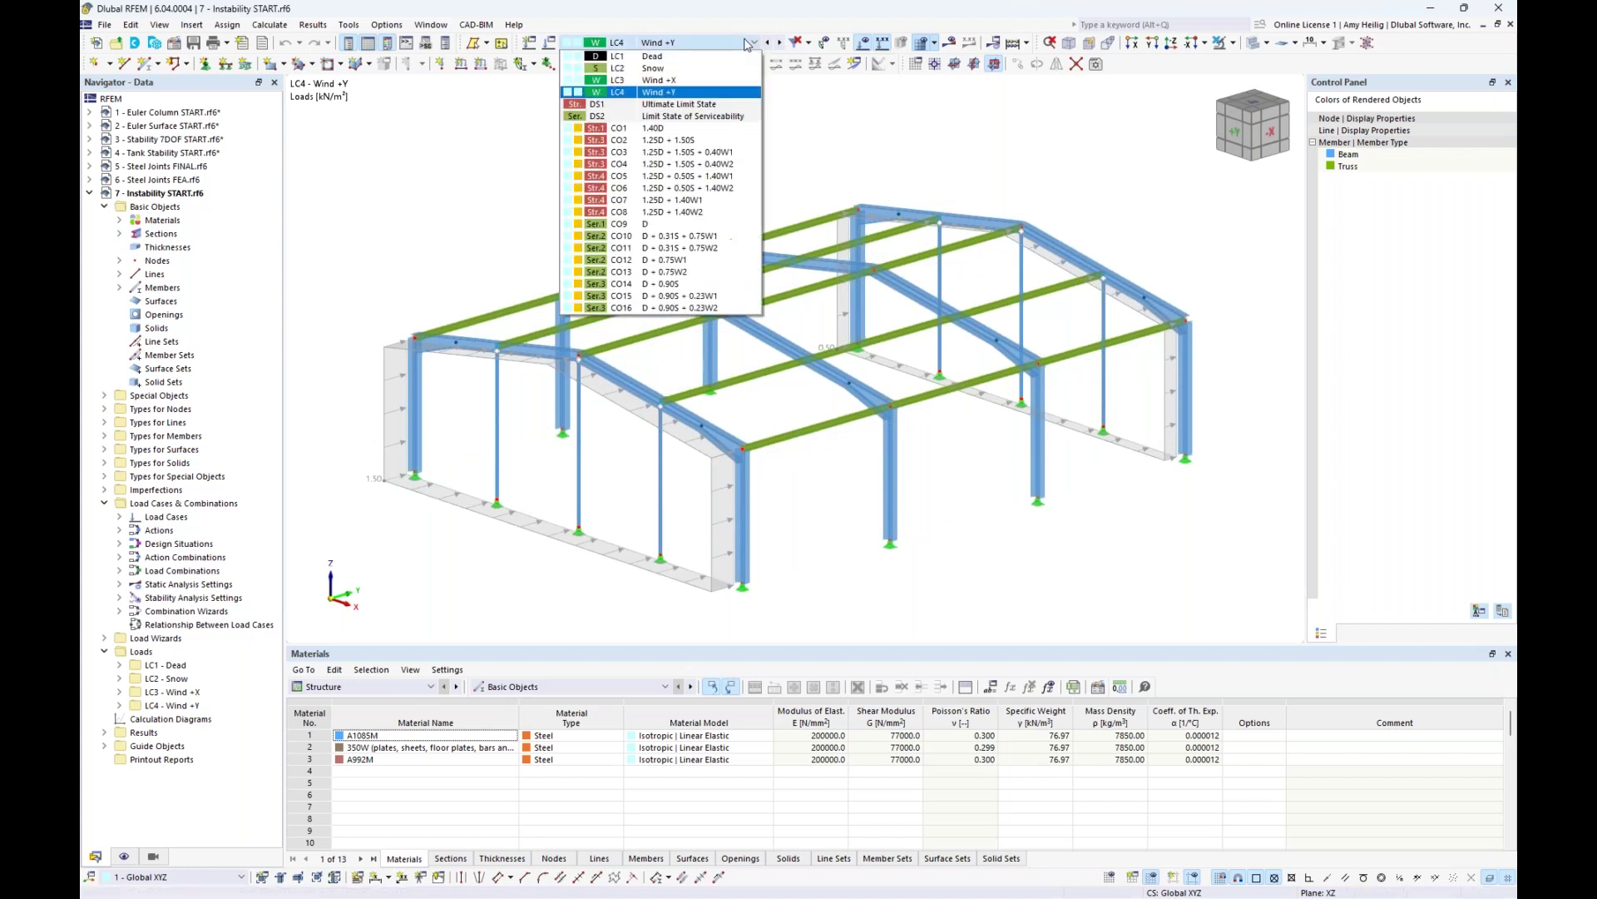
click(708, 131)
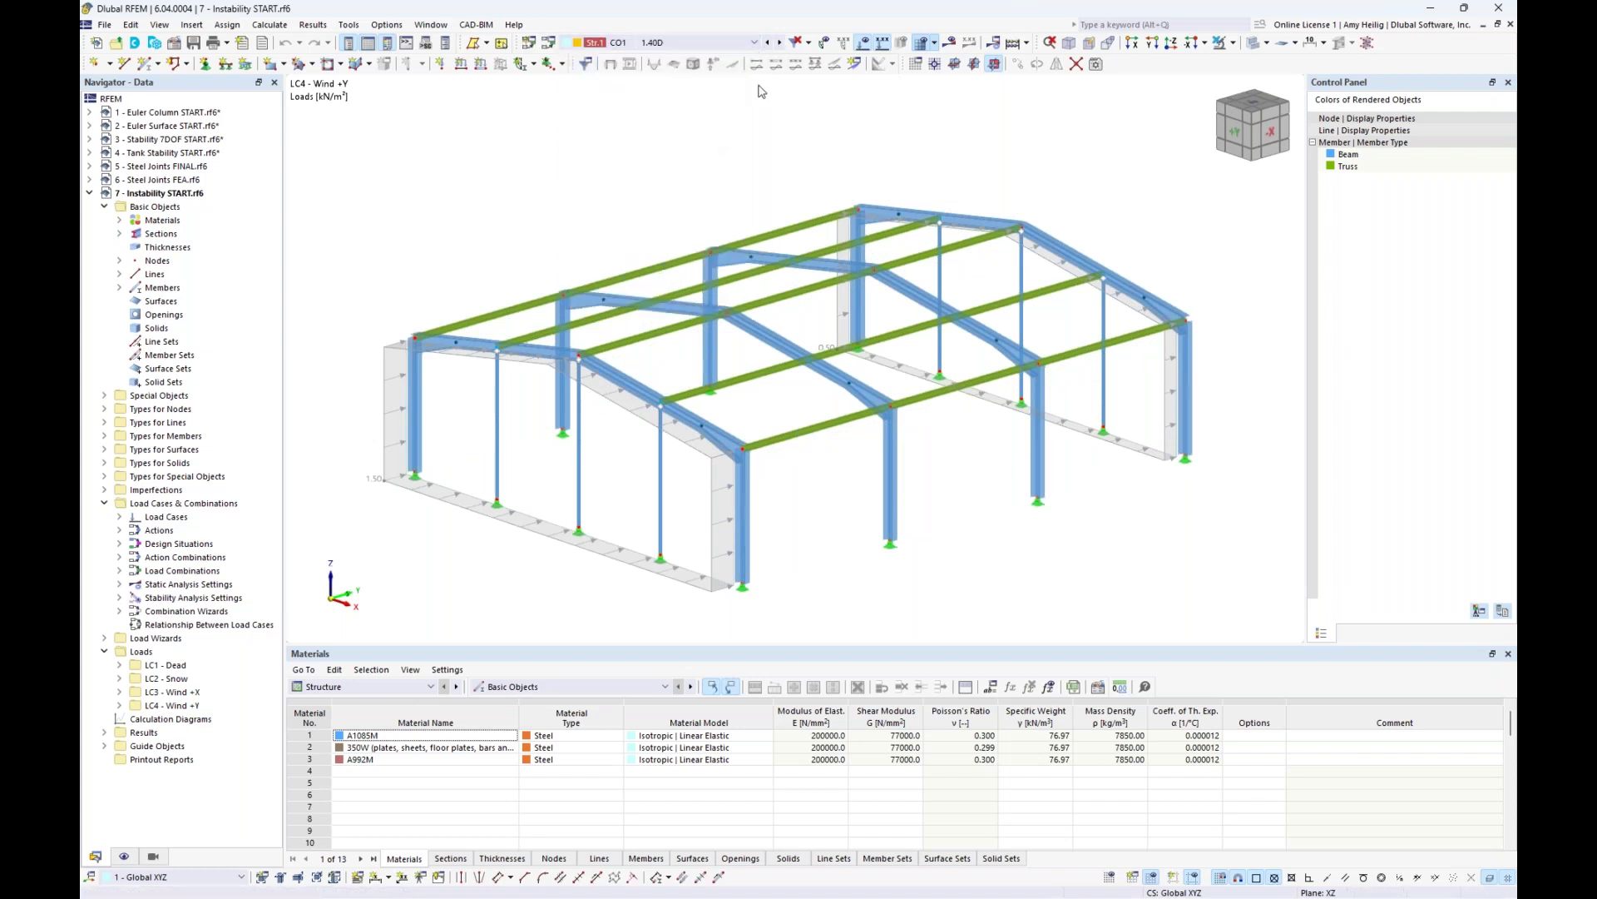
click(781, 44)
click(782, 44)
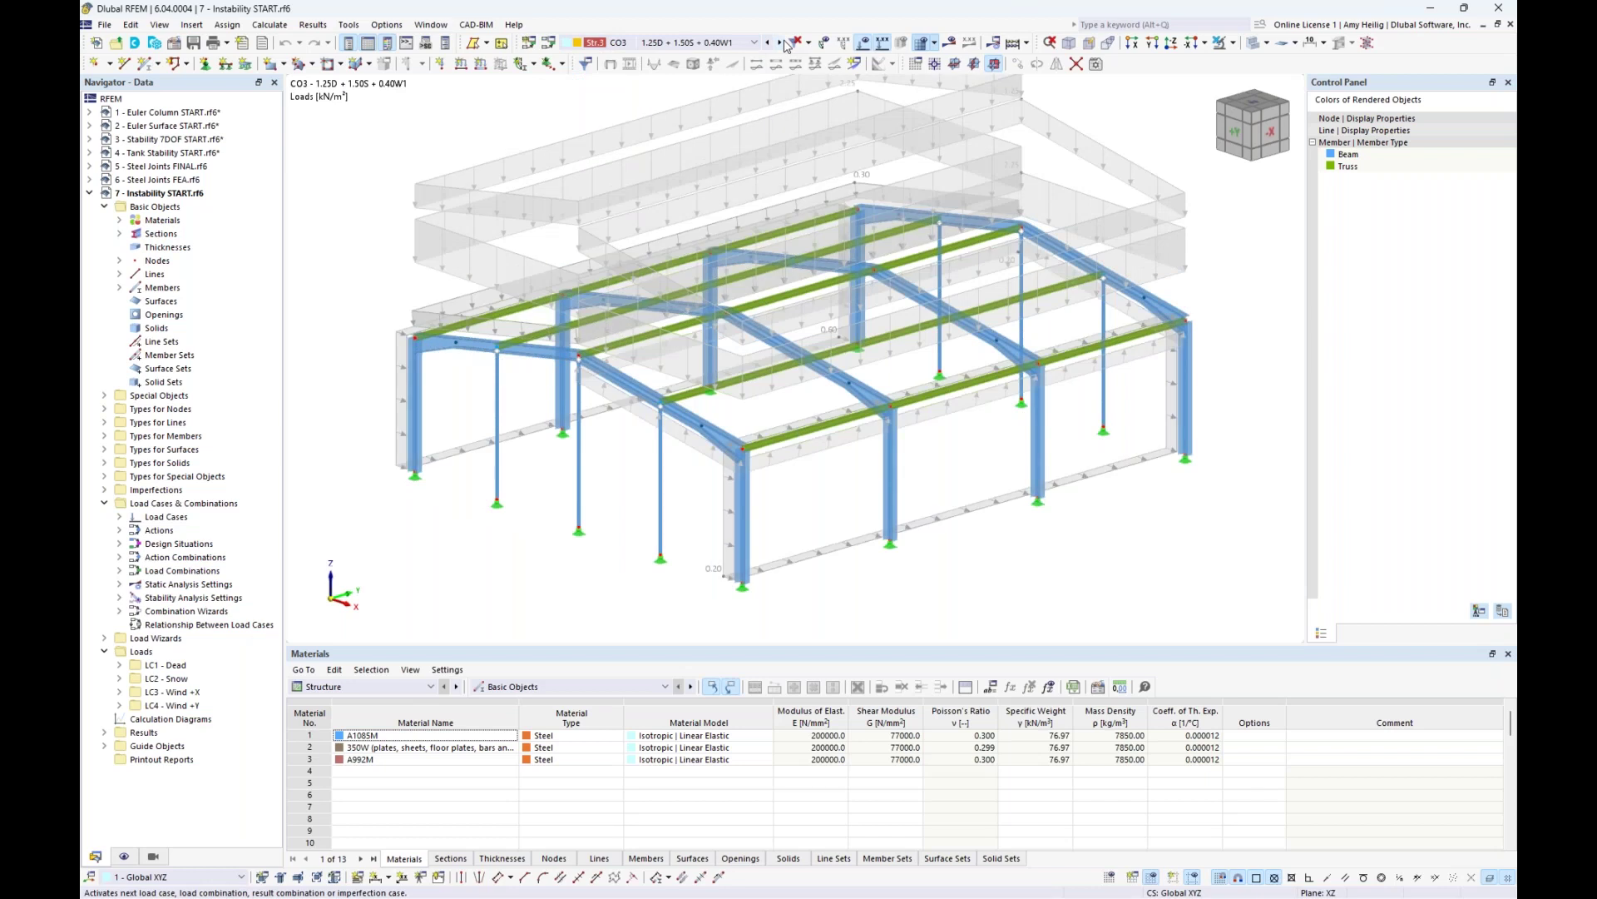
click(715, 43)
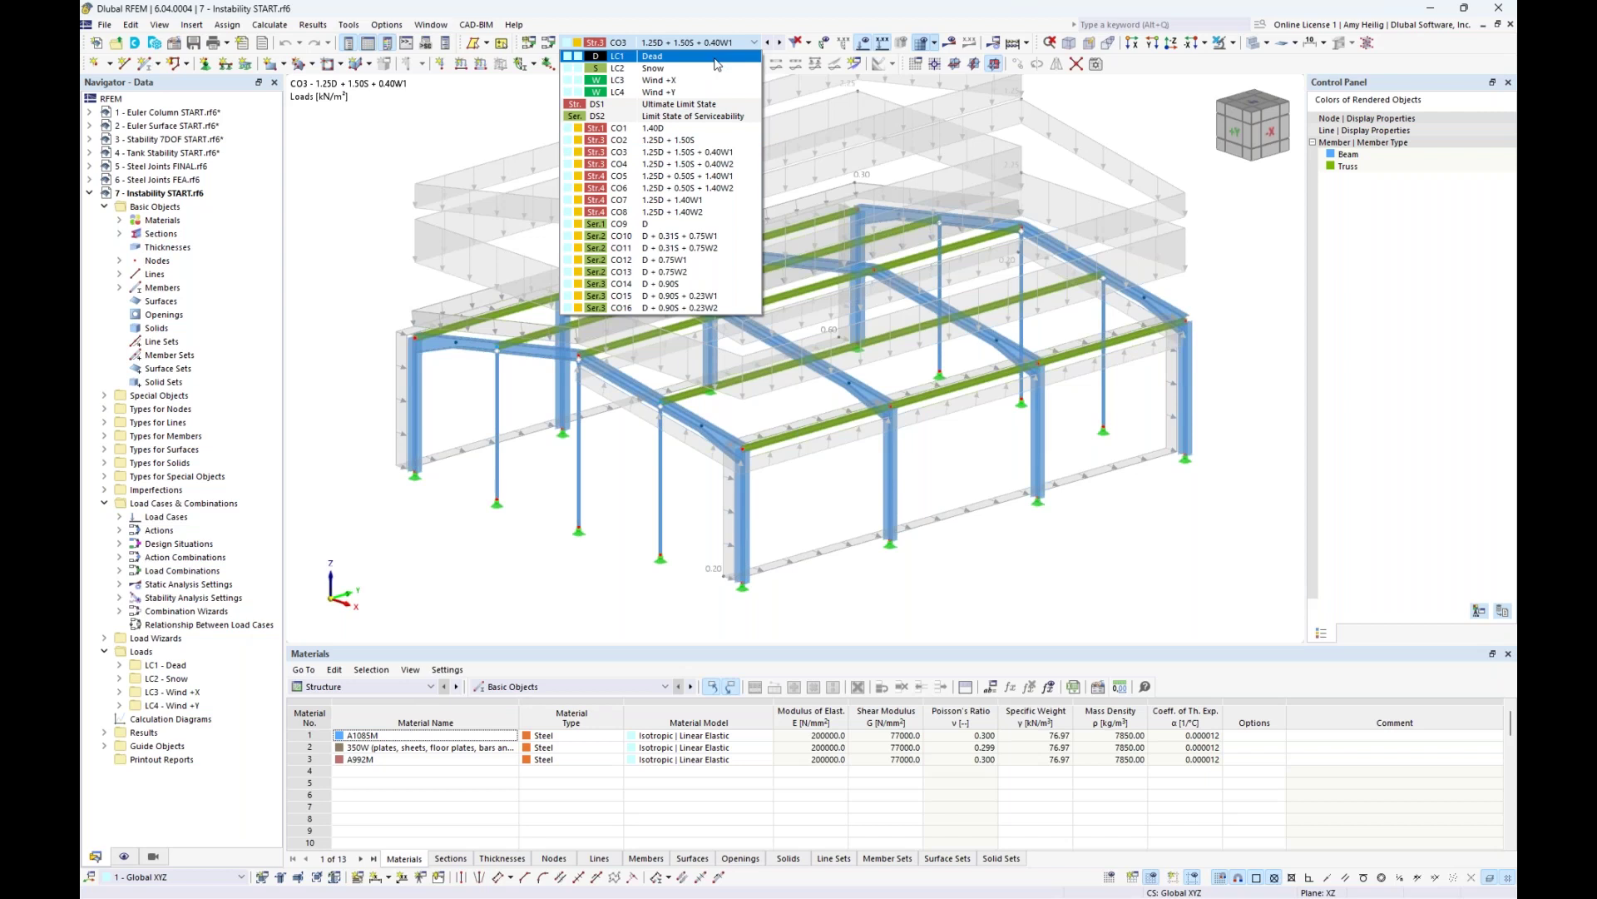
click(717, 57)
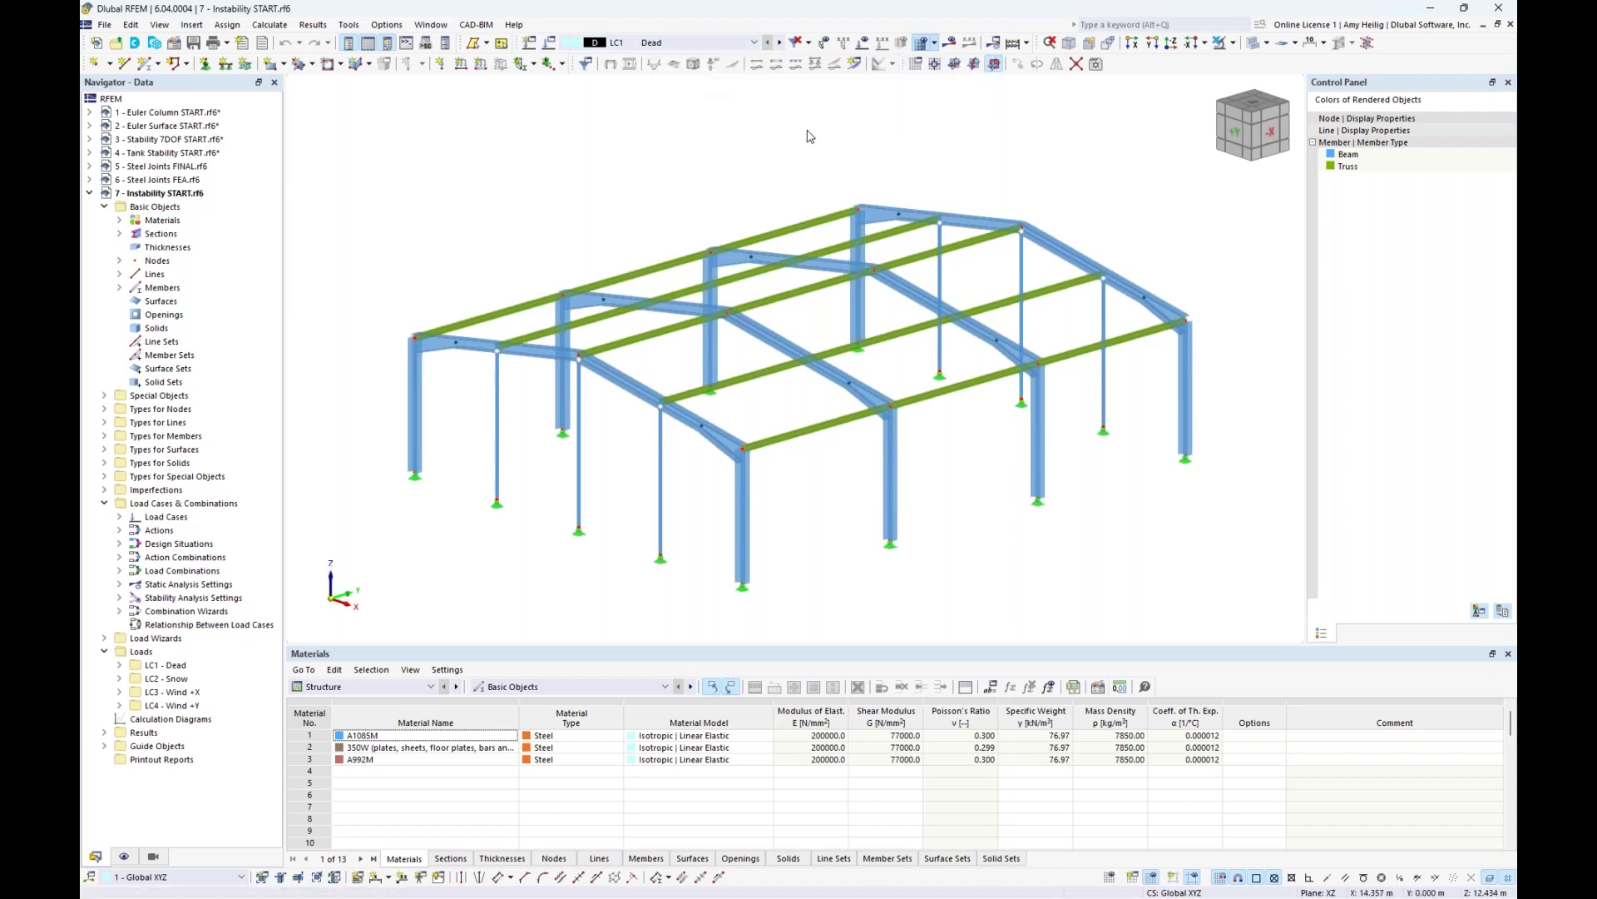
- Calculate load case LC1 Dead and examine the details of the calculation errors and warnings
click(957, 46)
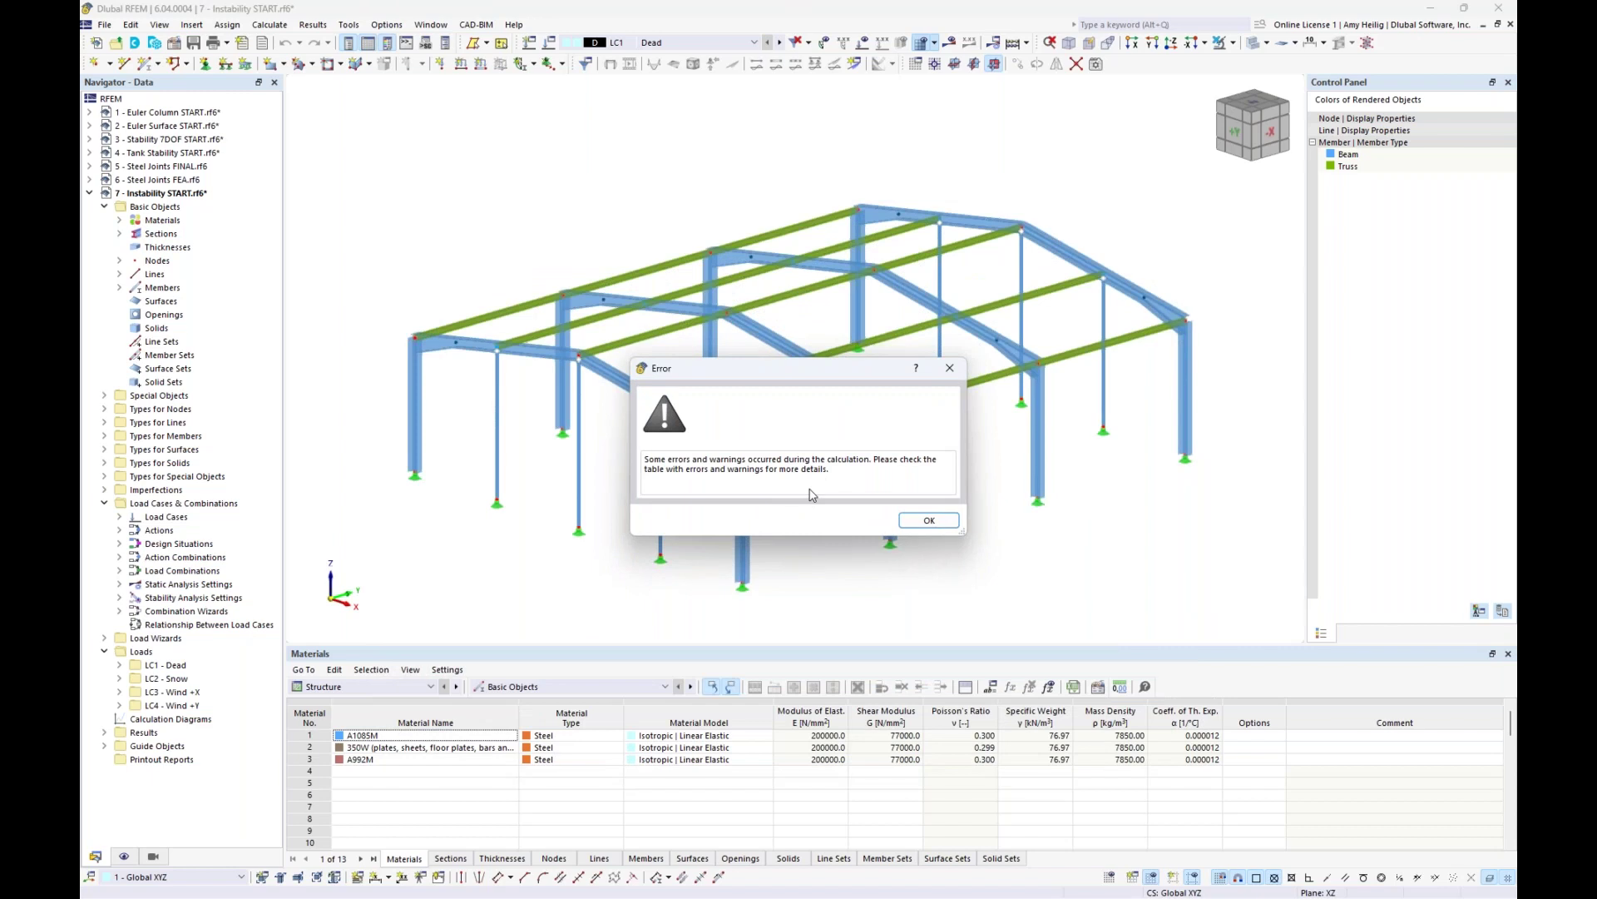
click(929, 521)
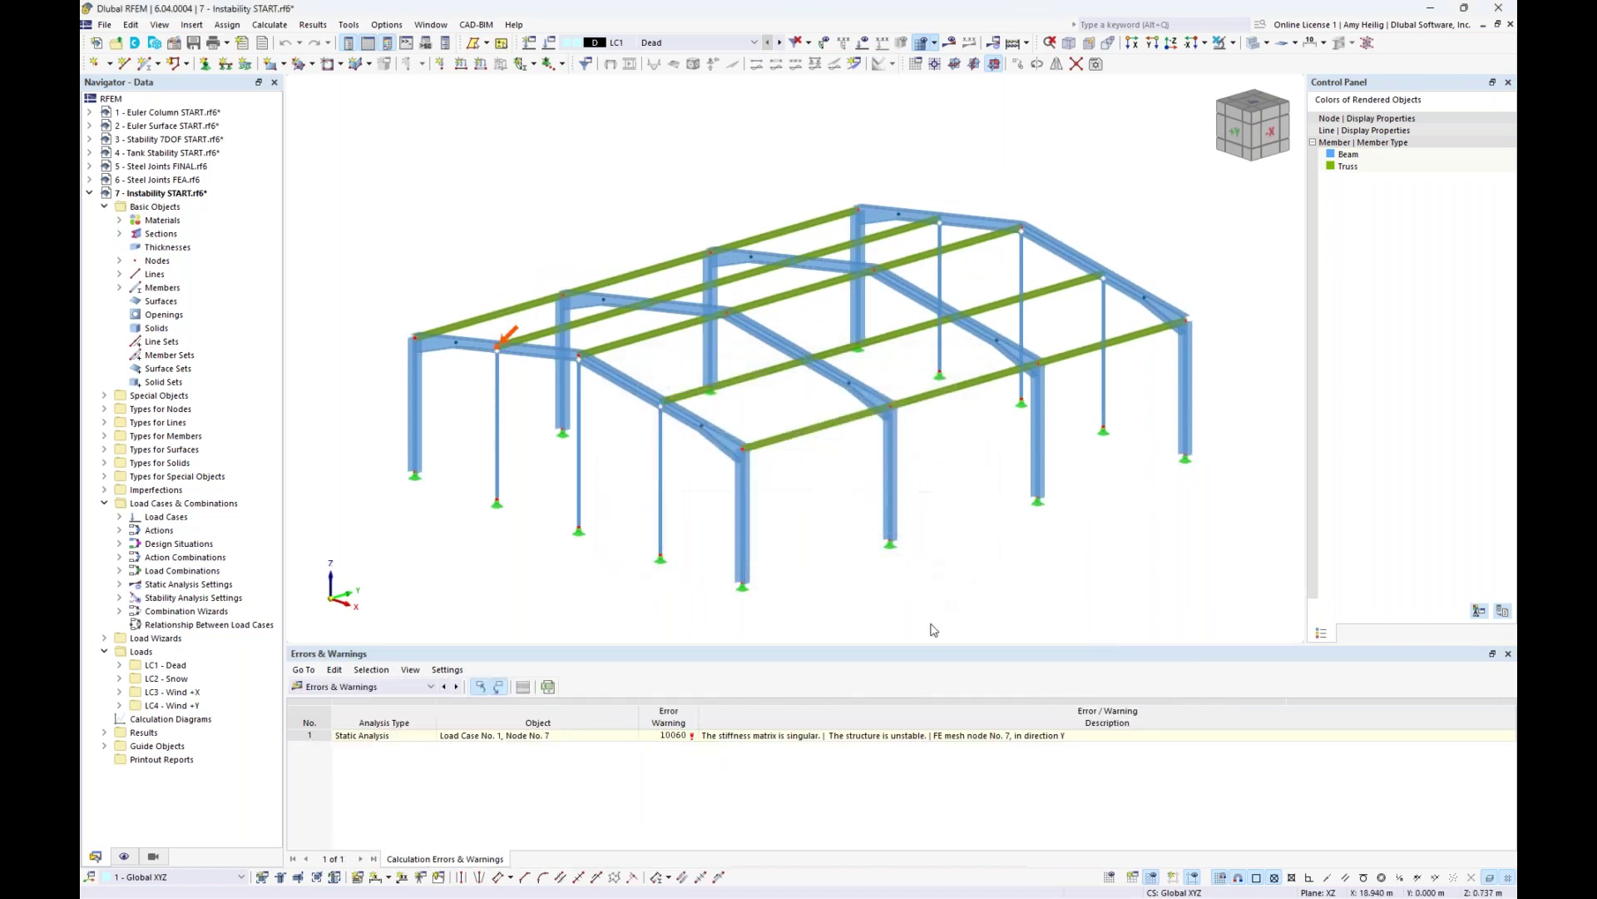
drag(932, 646, 945, 563)
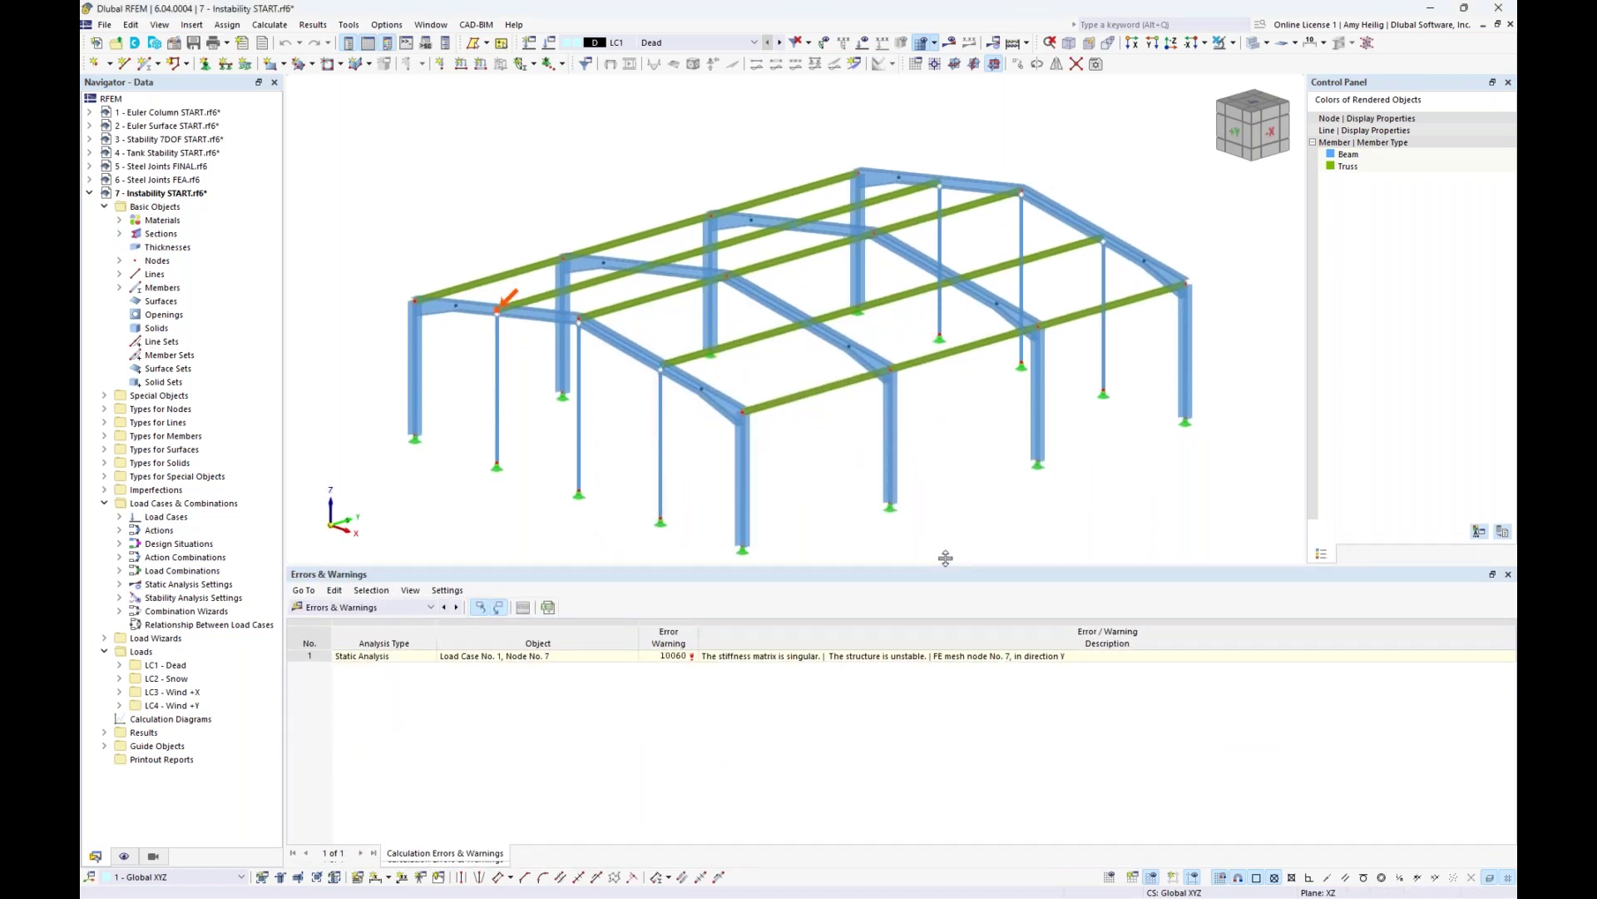
click(904, 651)
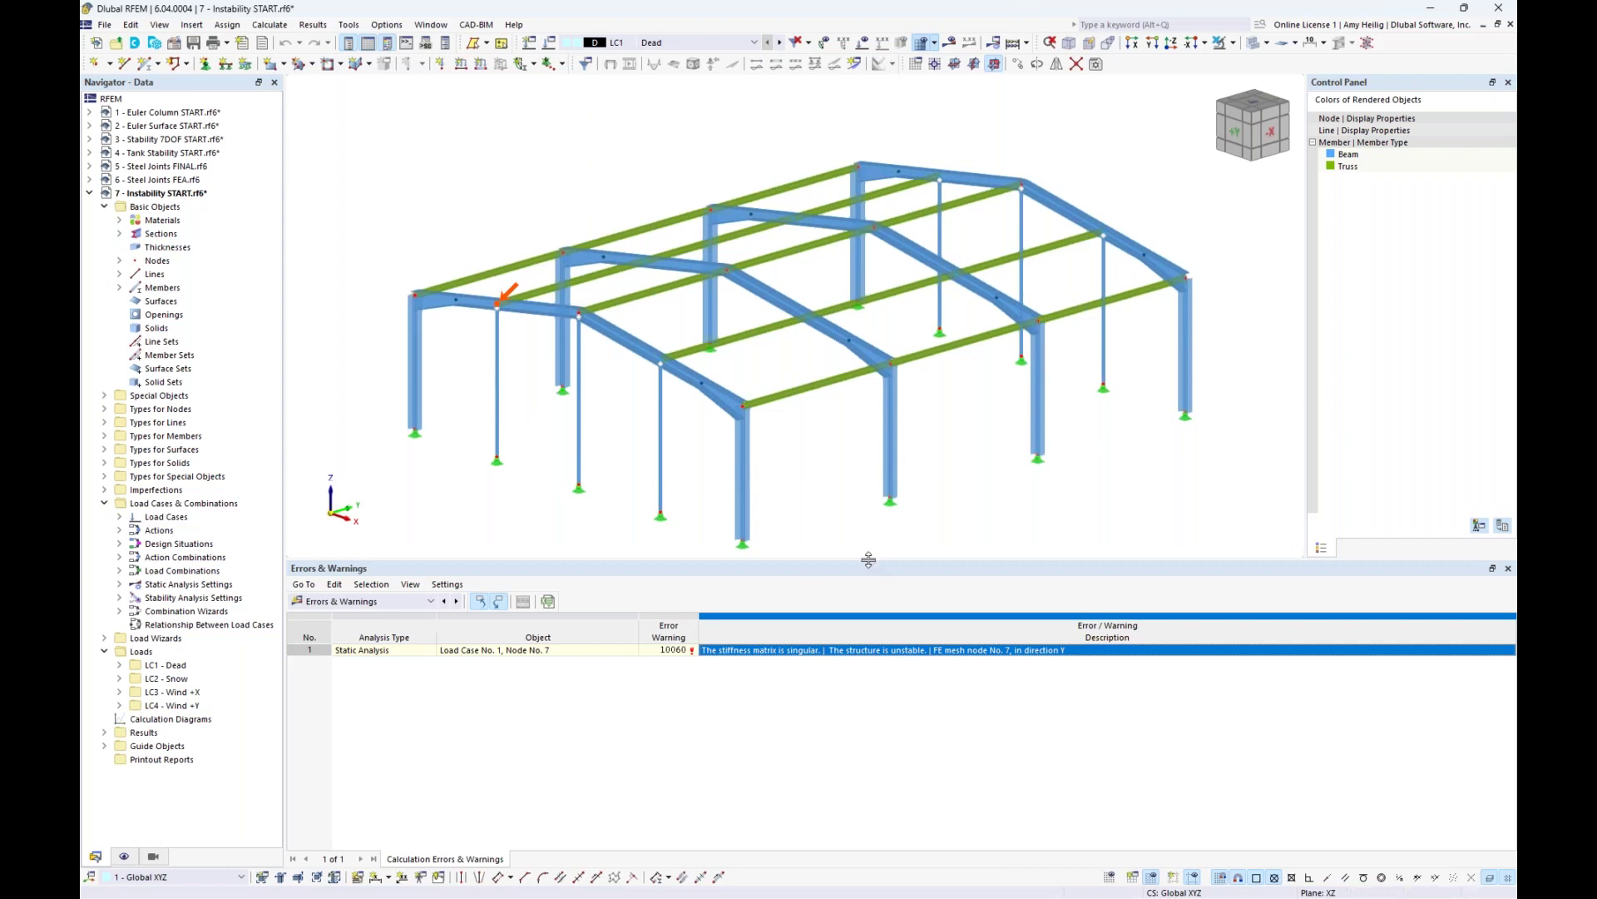
drag(868, 559, 869, 617)
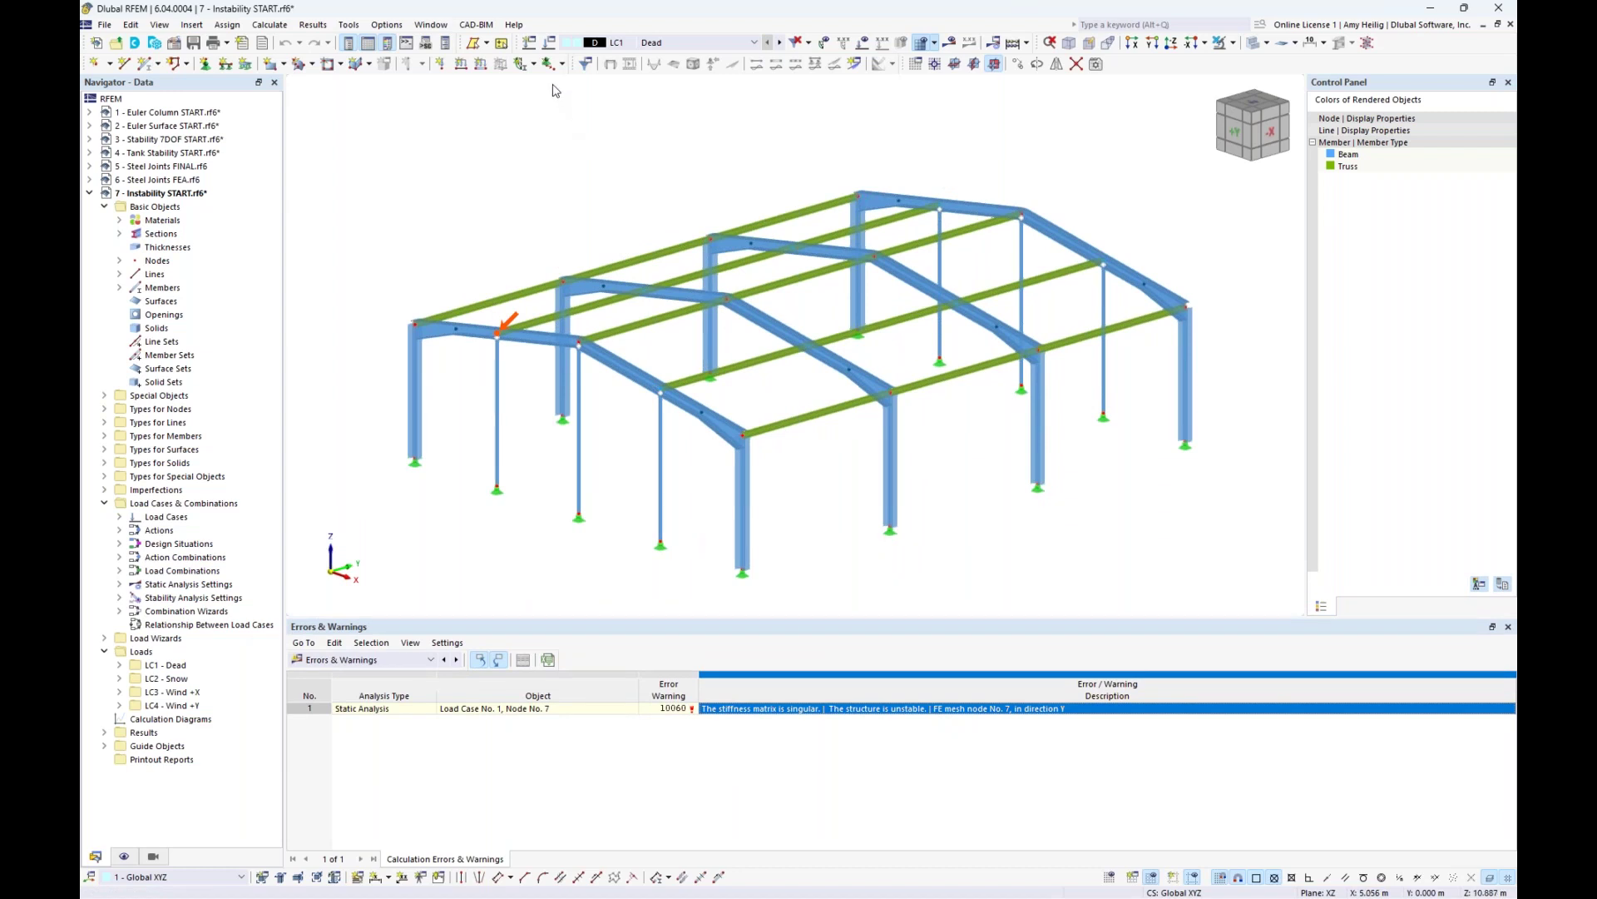
- Enable critical load calculation for LC1 with ST1 set to calculate without loading for instability check by mode shape, and run the calculation
click(552, 43)
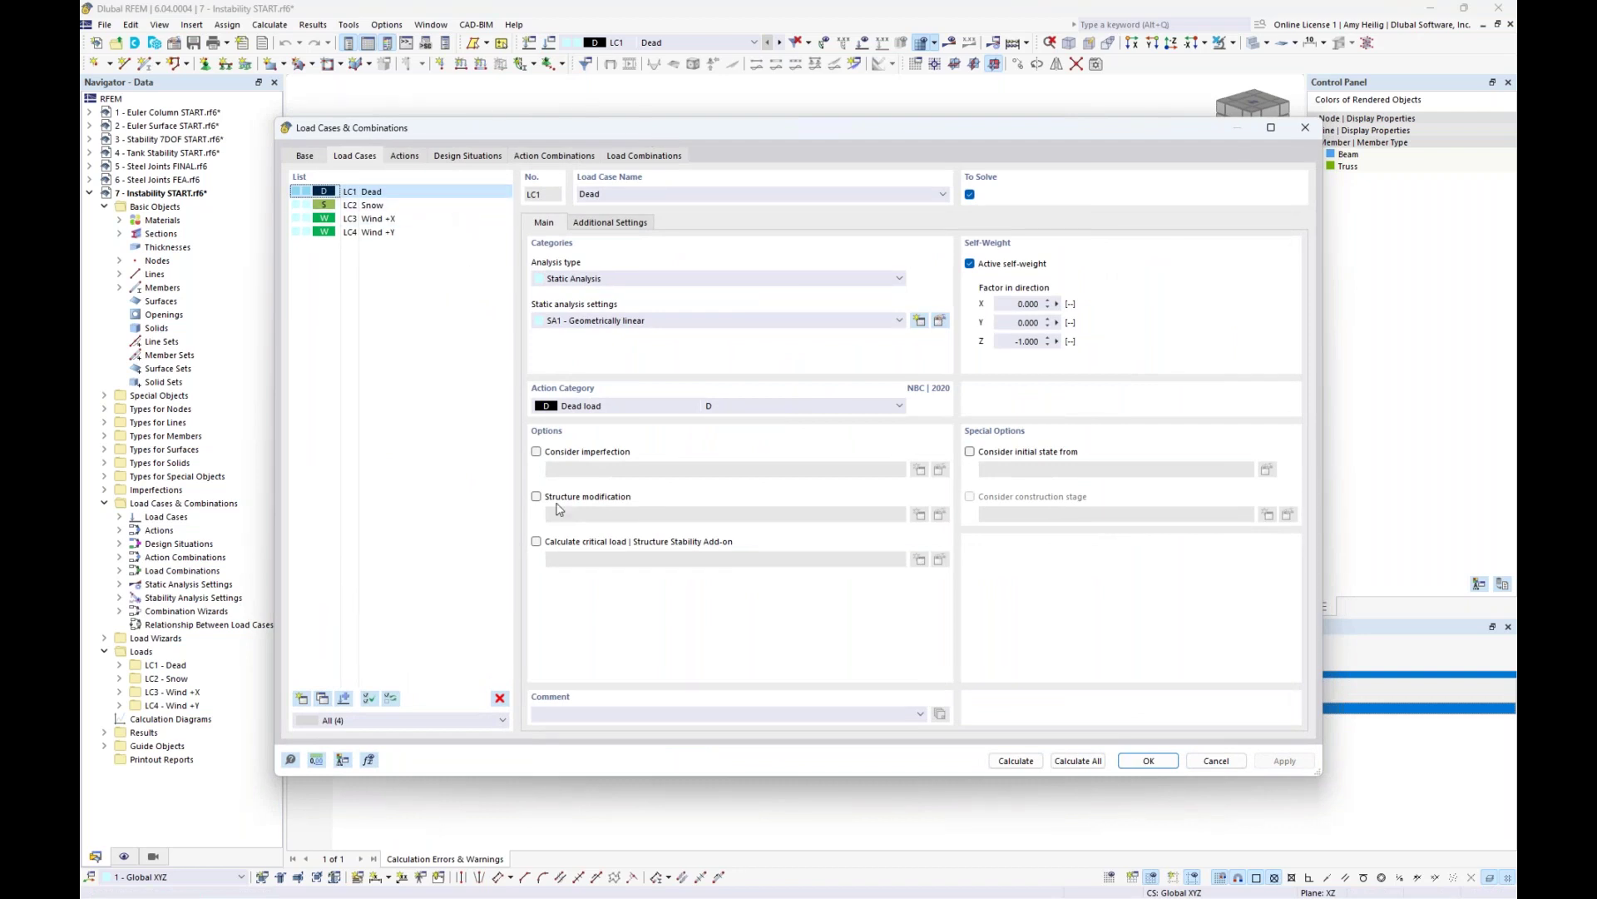
click(536, 542)
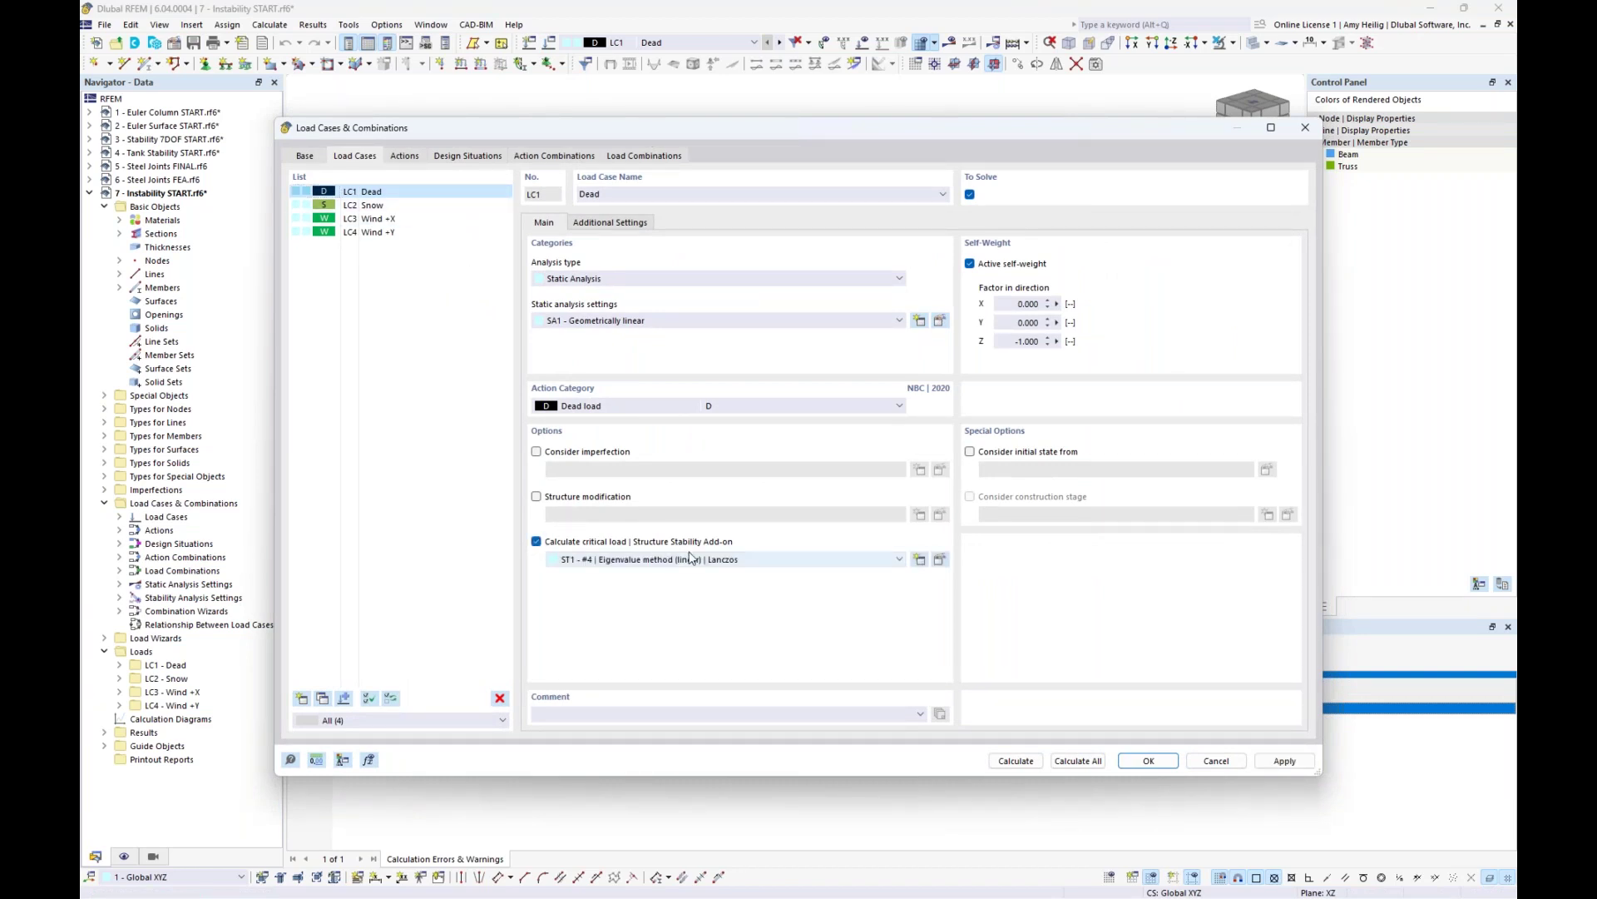
click(940, 560)
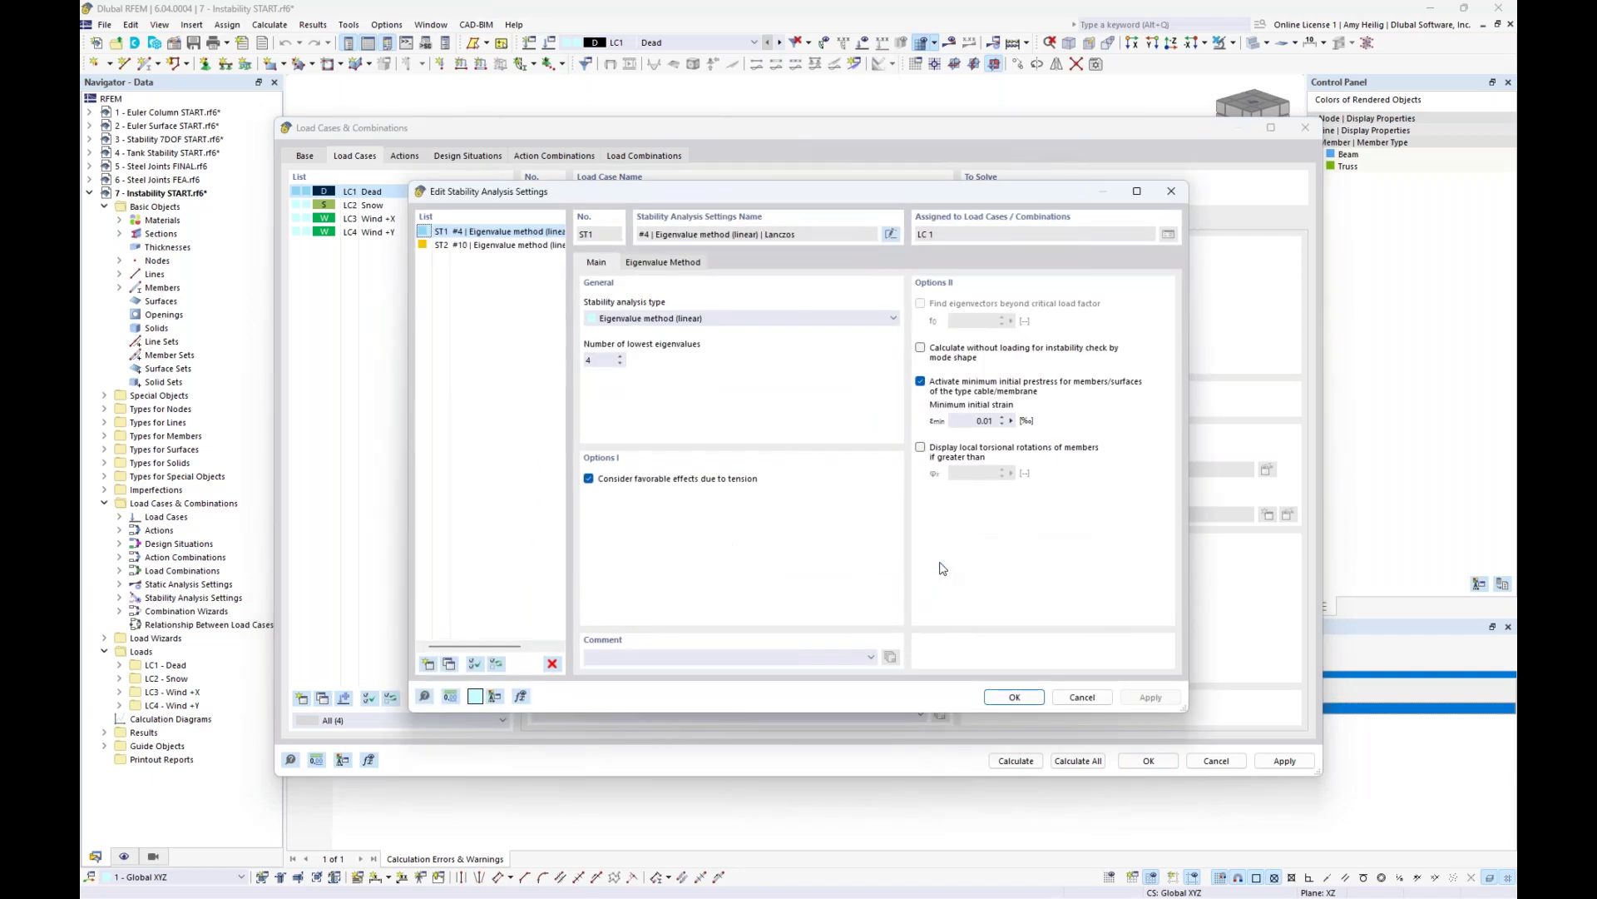
click(920, 348)
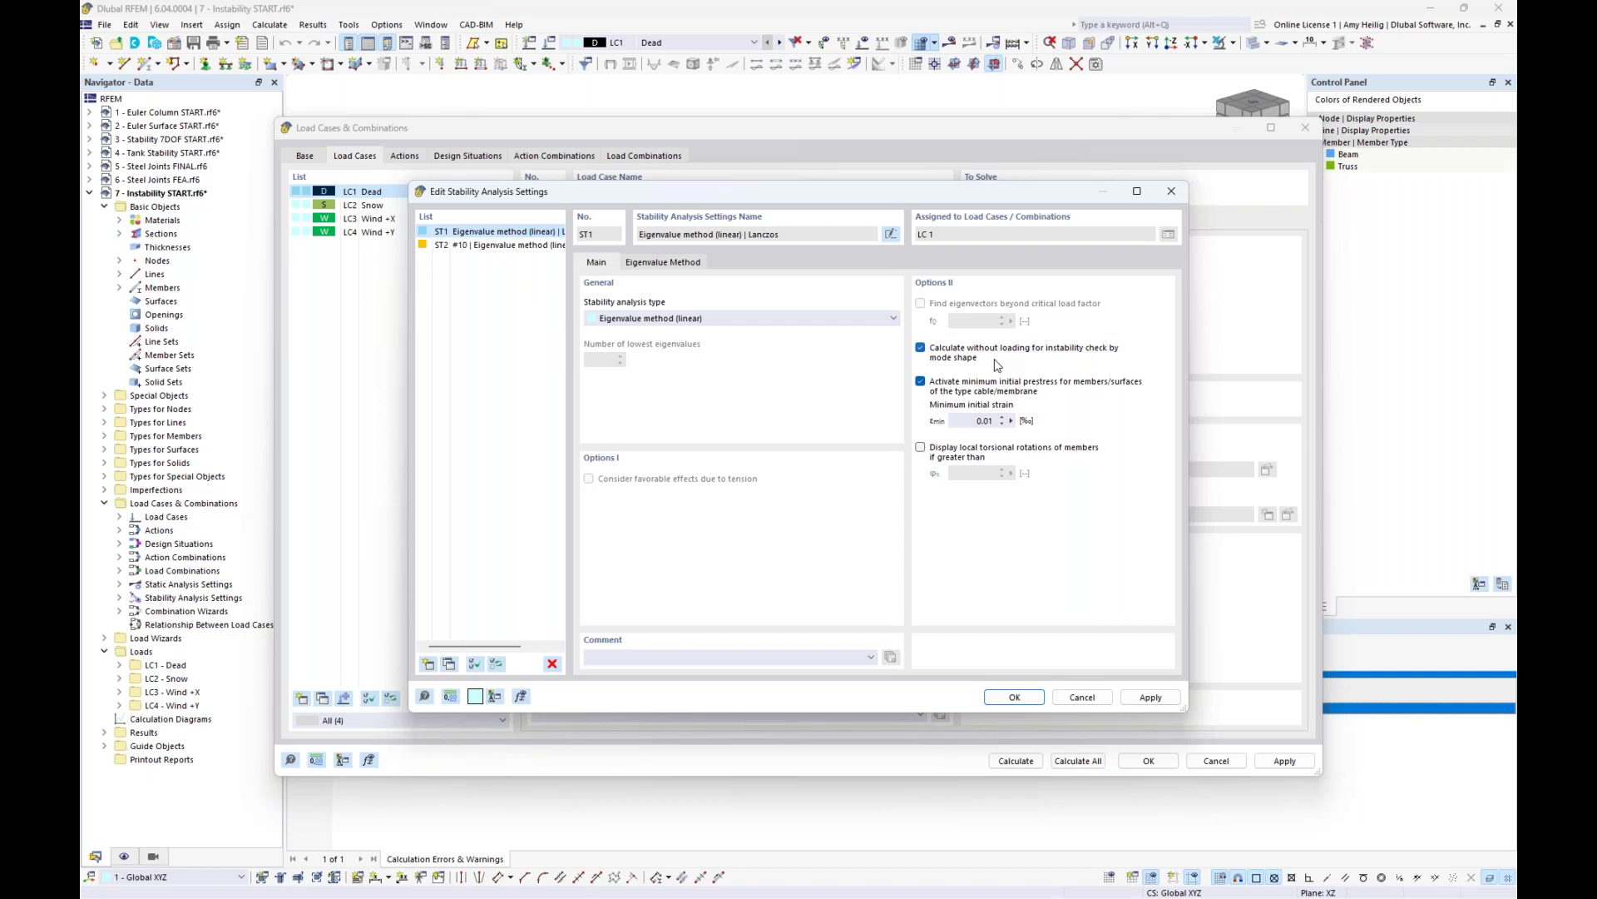
click(1015, 696)
click(1015, 761)
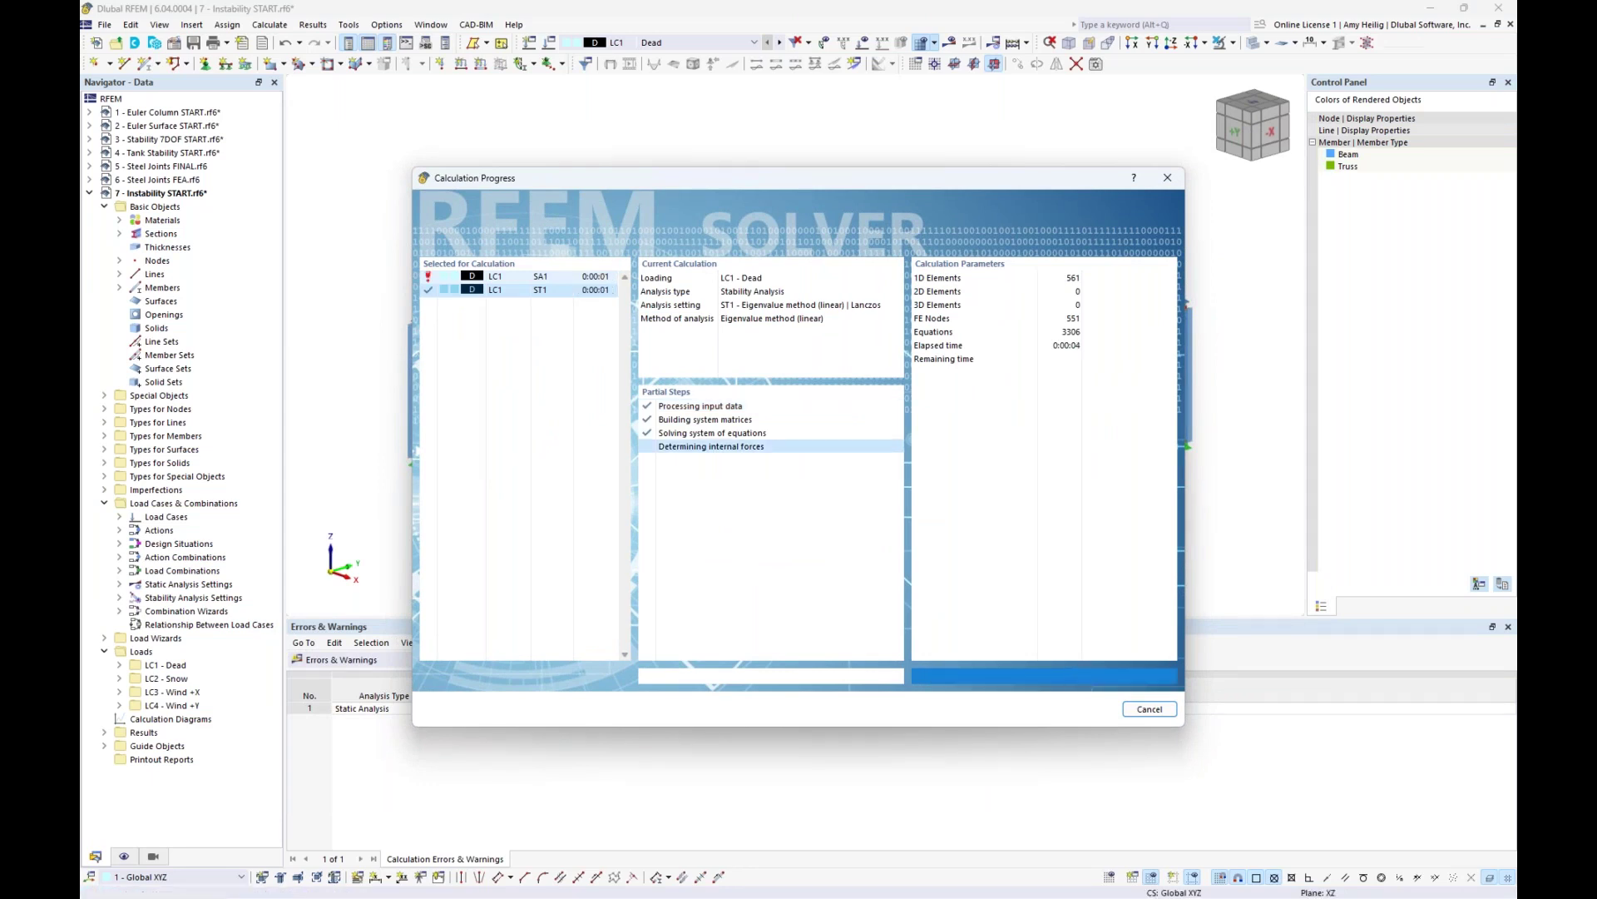
click(929, 521)
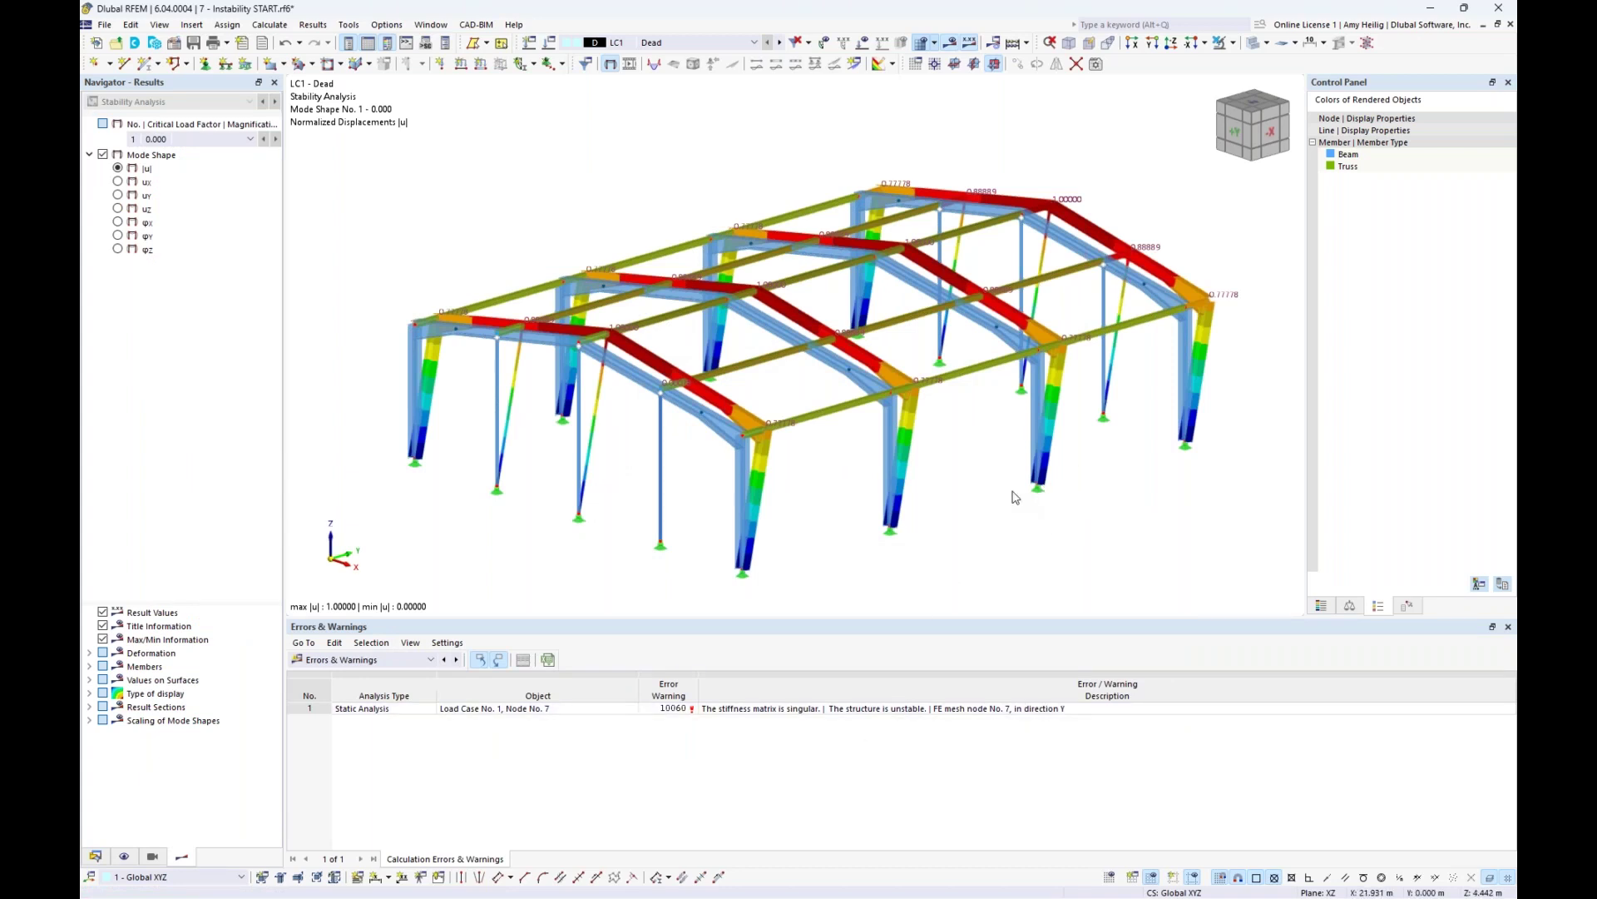
- Enlarge the display factor of the mode shapes to 1.74, examine the frame's instability shape for LC1, and hide the results
ctrl+middle_drag(1012, 477, 955, 497)
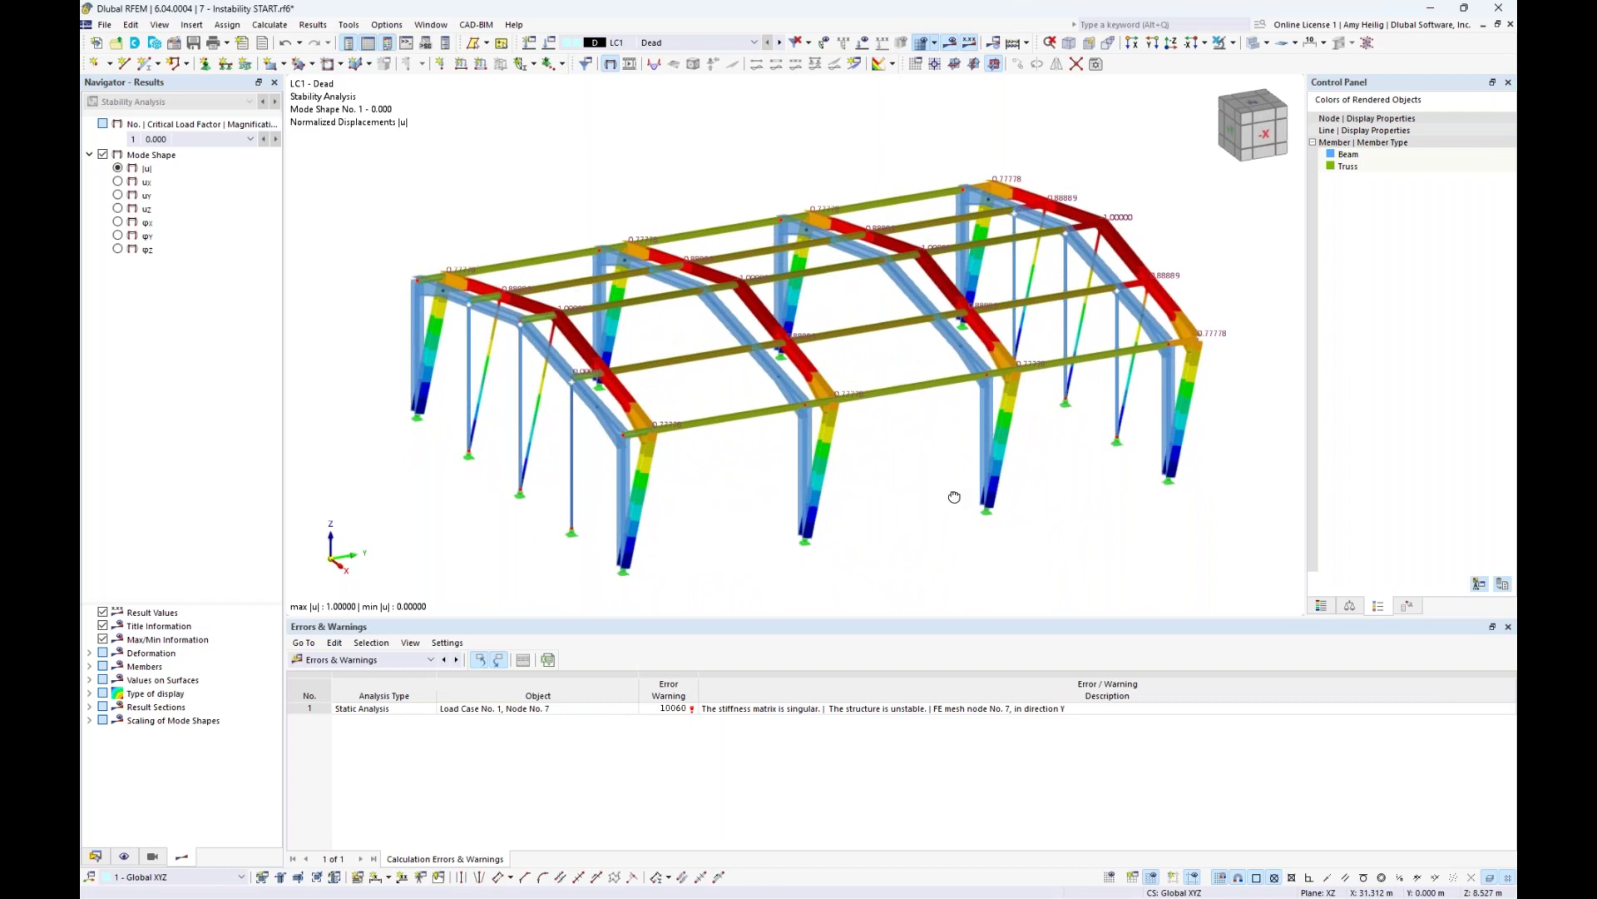
click(1350, 607)
click(1481, 140)
click(1495, 137)
click(1495, 139)
click(1494, 138)
mouse_move(1045, 521)
ctrl+middle_down()
mouse_move(934, 471)
mouse_move(1050, 521)
ctrl+middle_up()
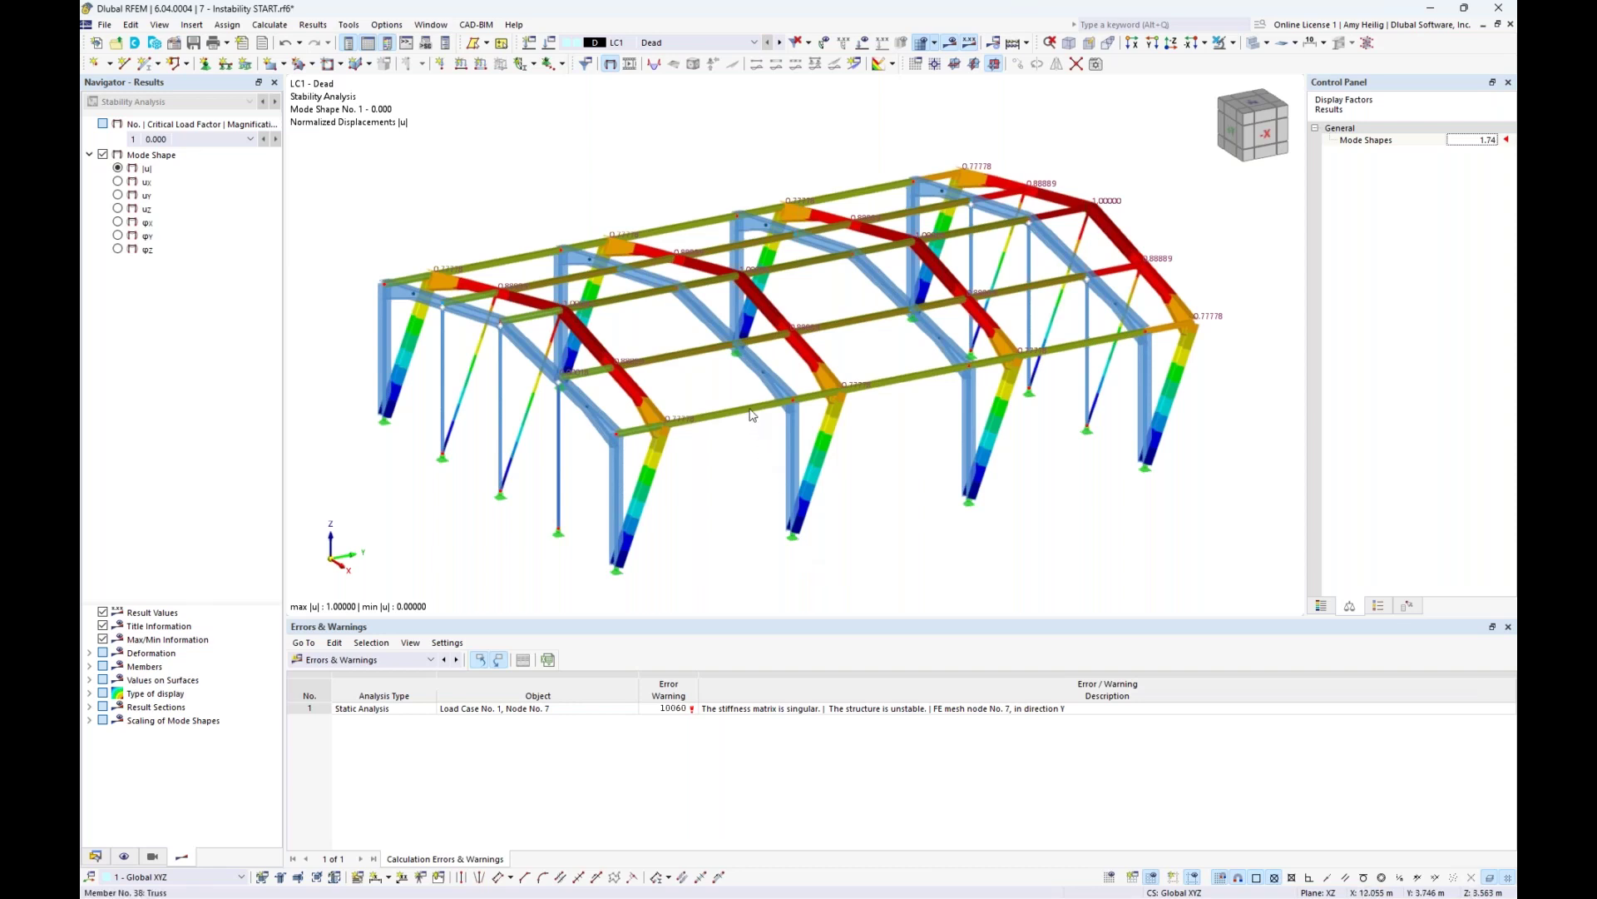
mouse_move(752, 414)
click(951, 44)
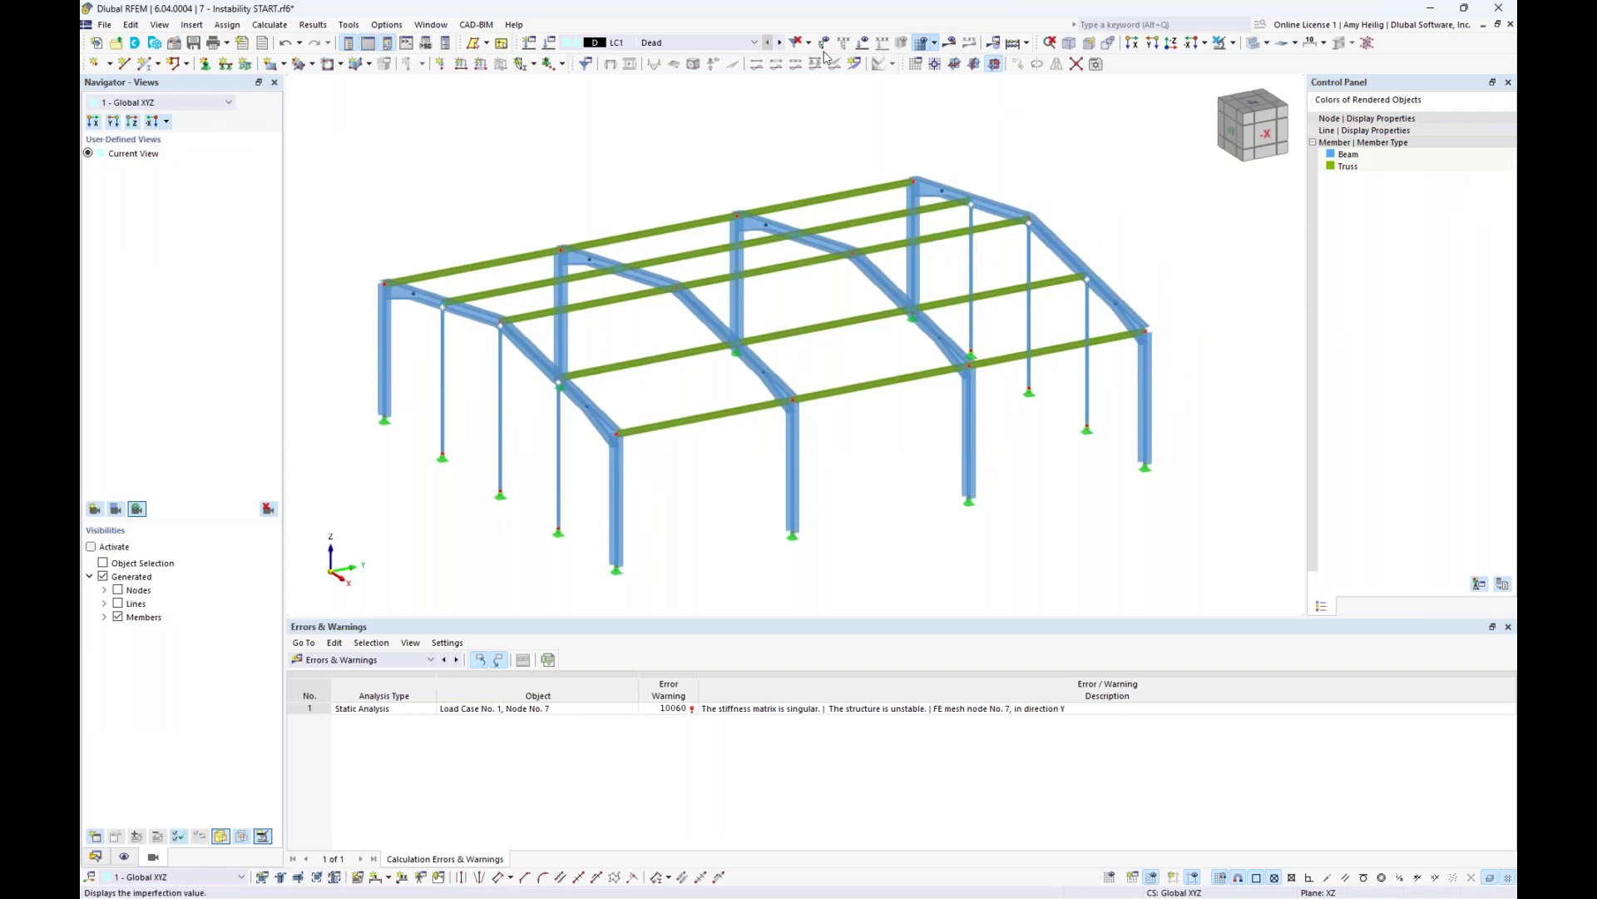
- Set up a new member of type Tension with section 3 - L 51x38x3.2 in 350W steel
click(145, 66)
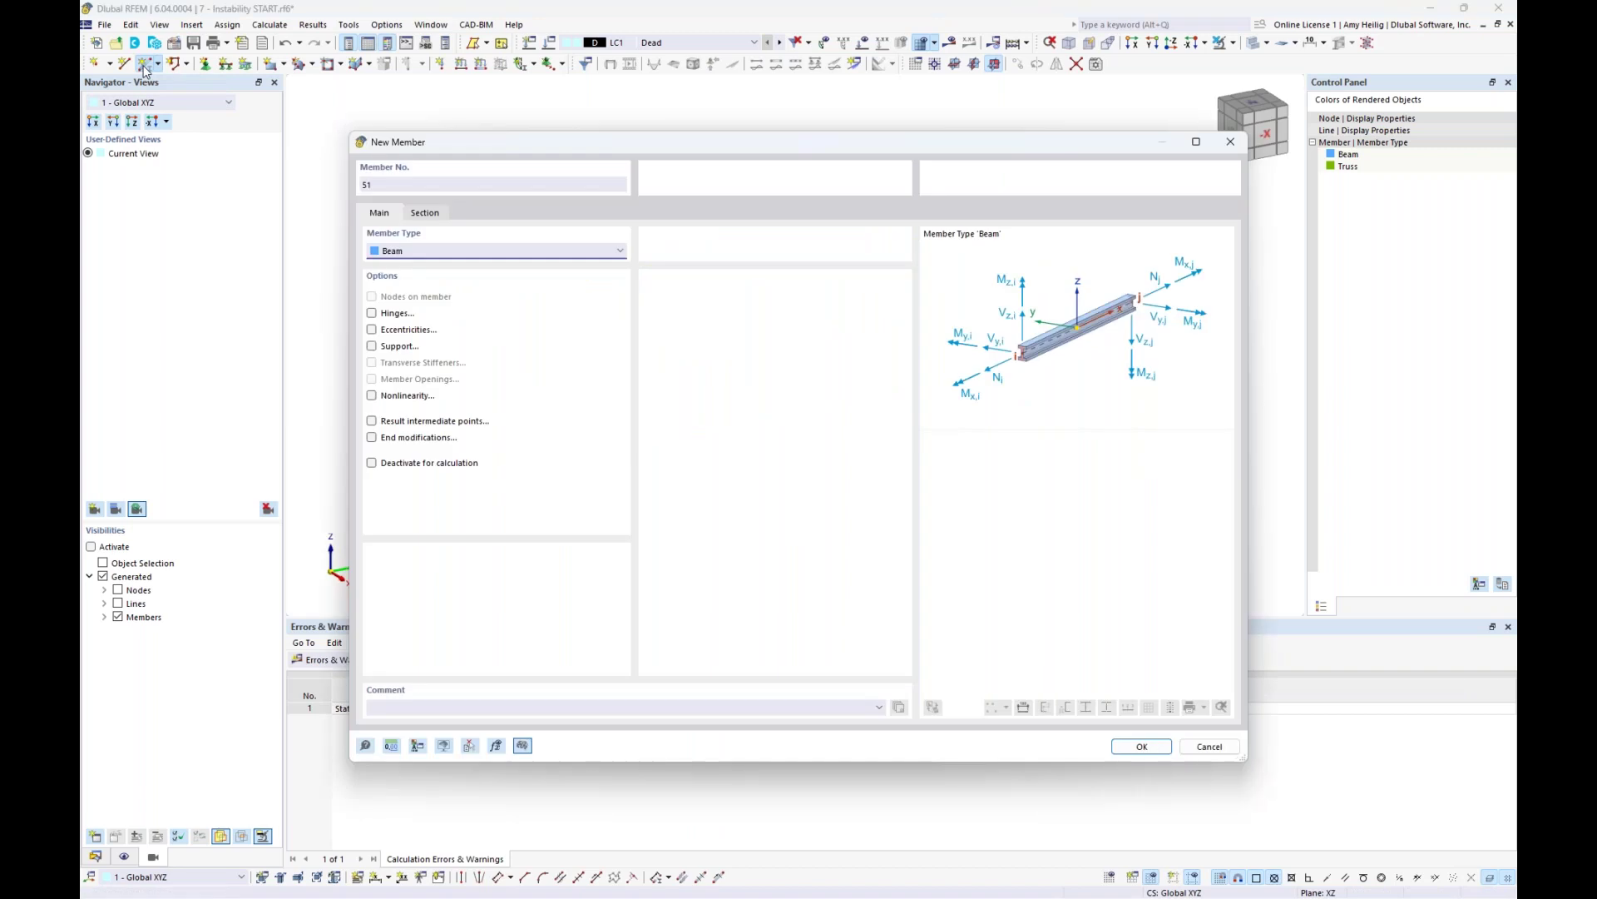
click(446, 251)
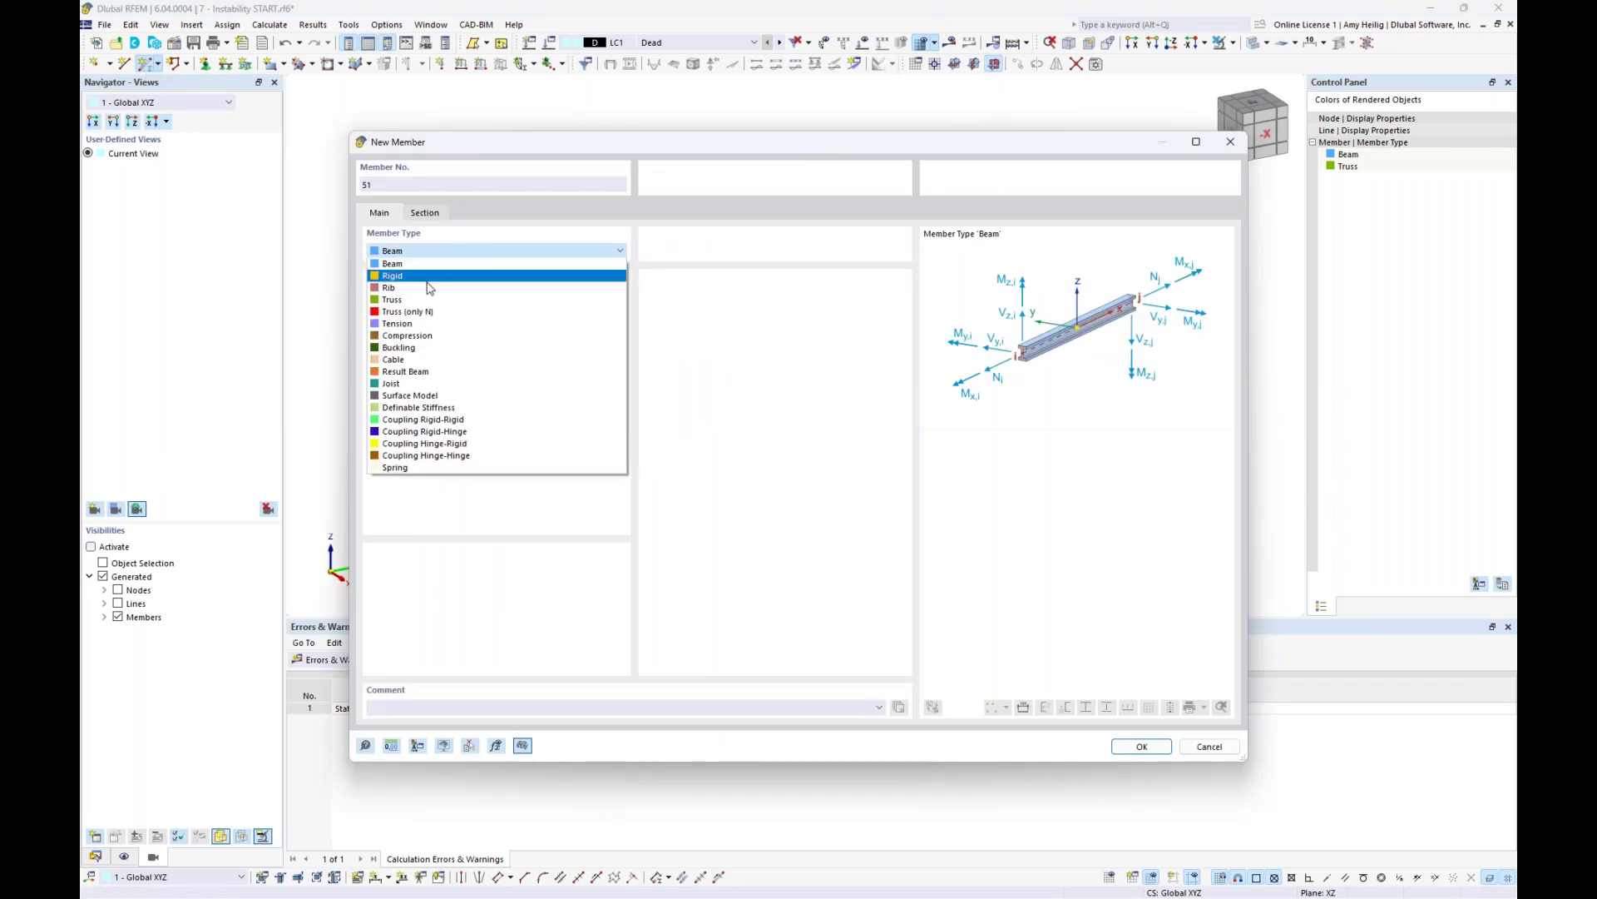
click(412, 326)
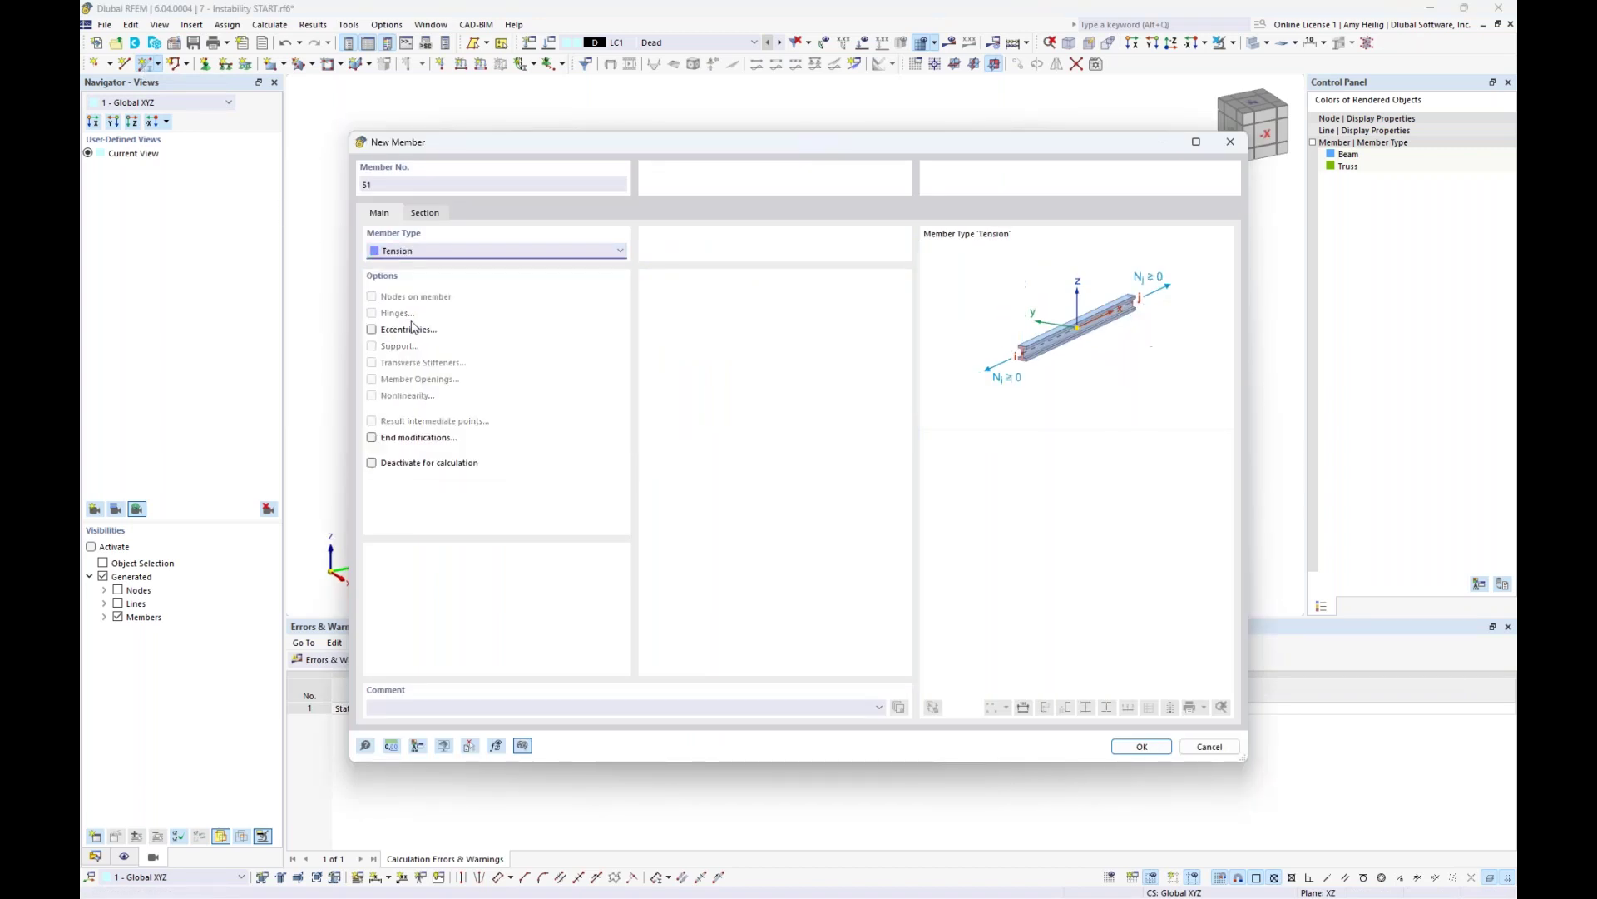
click(426, 214)
click(650, 581)
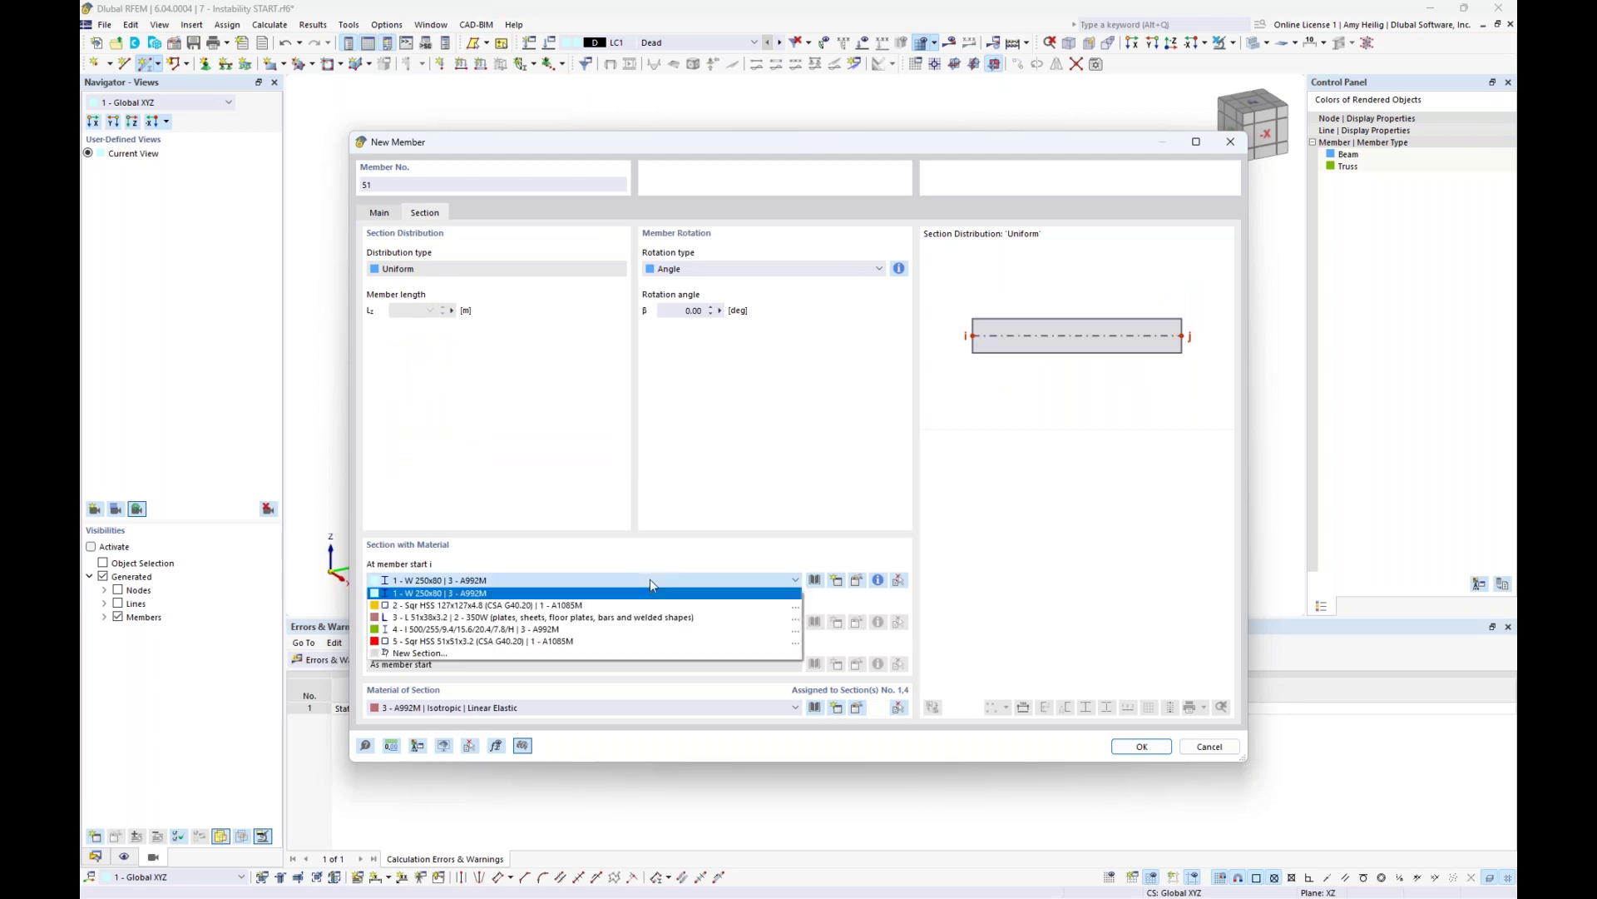
click(596, 620)
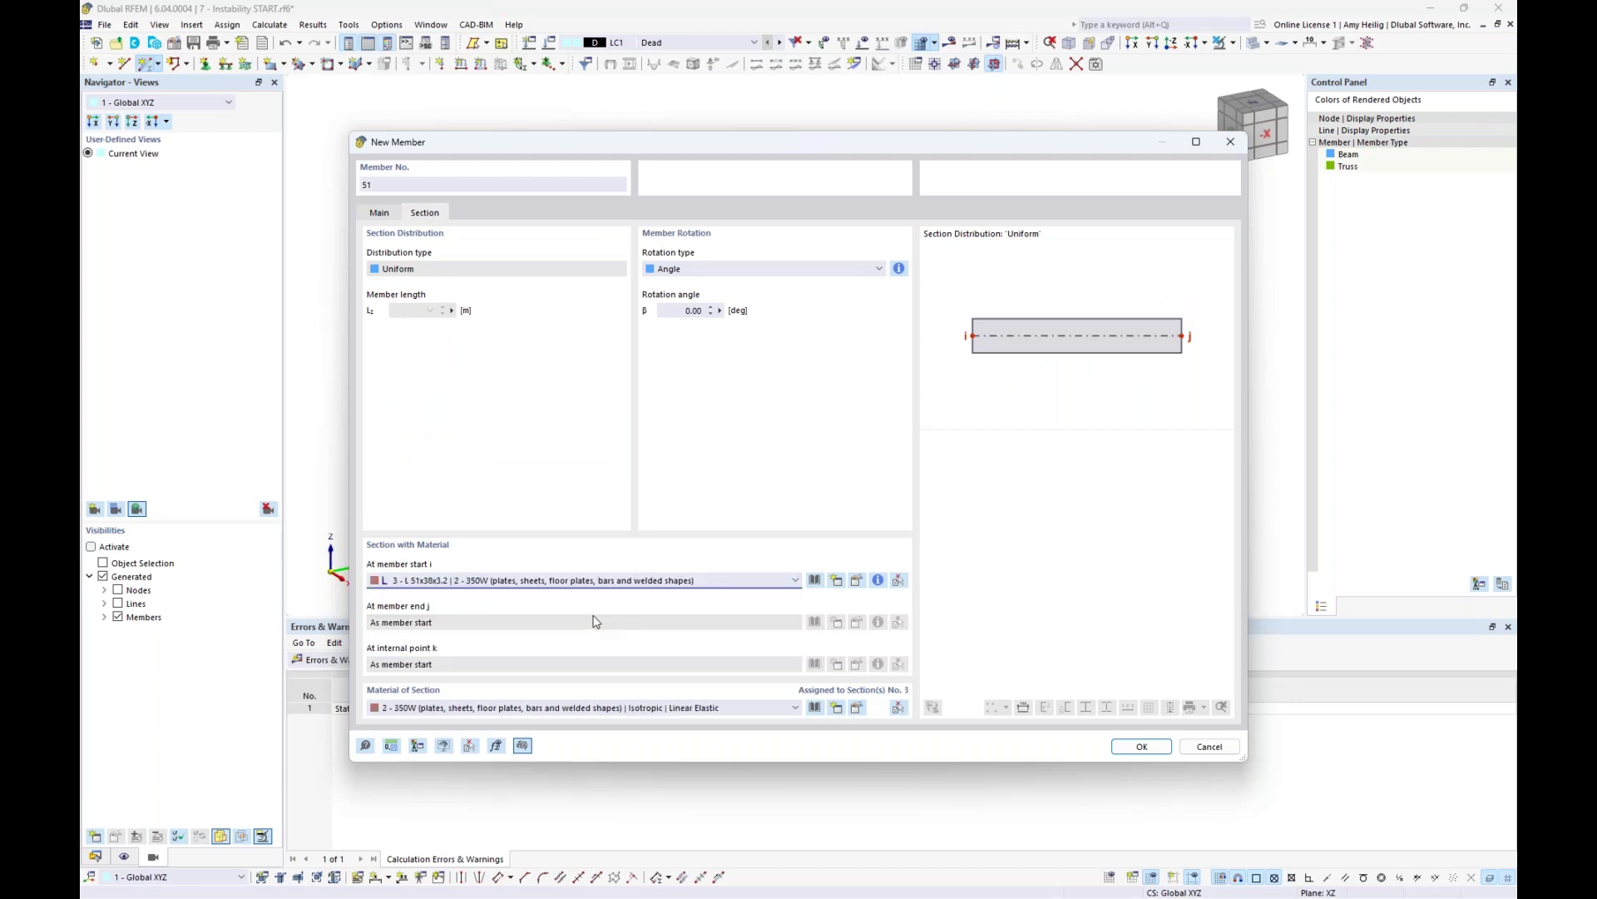
click(1139, 746)
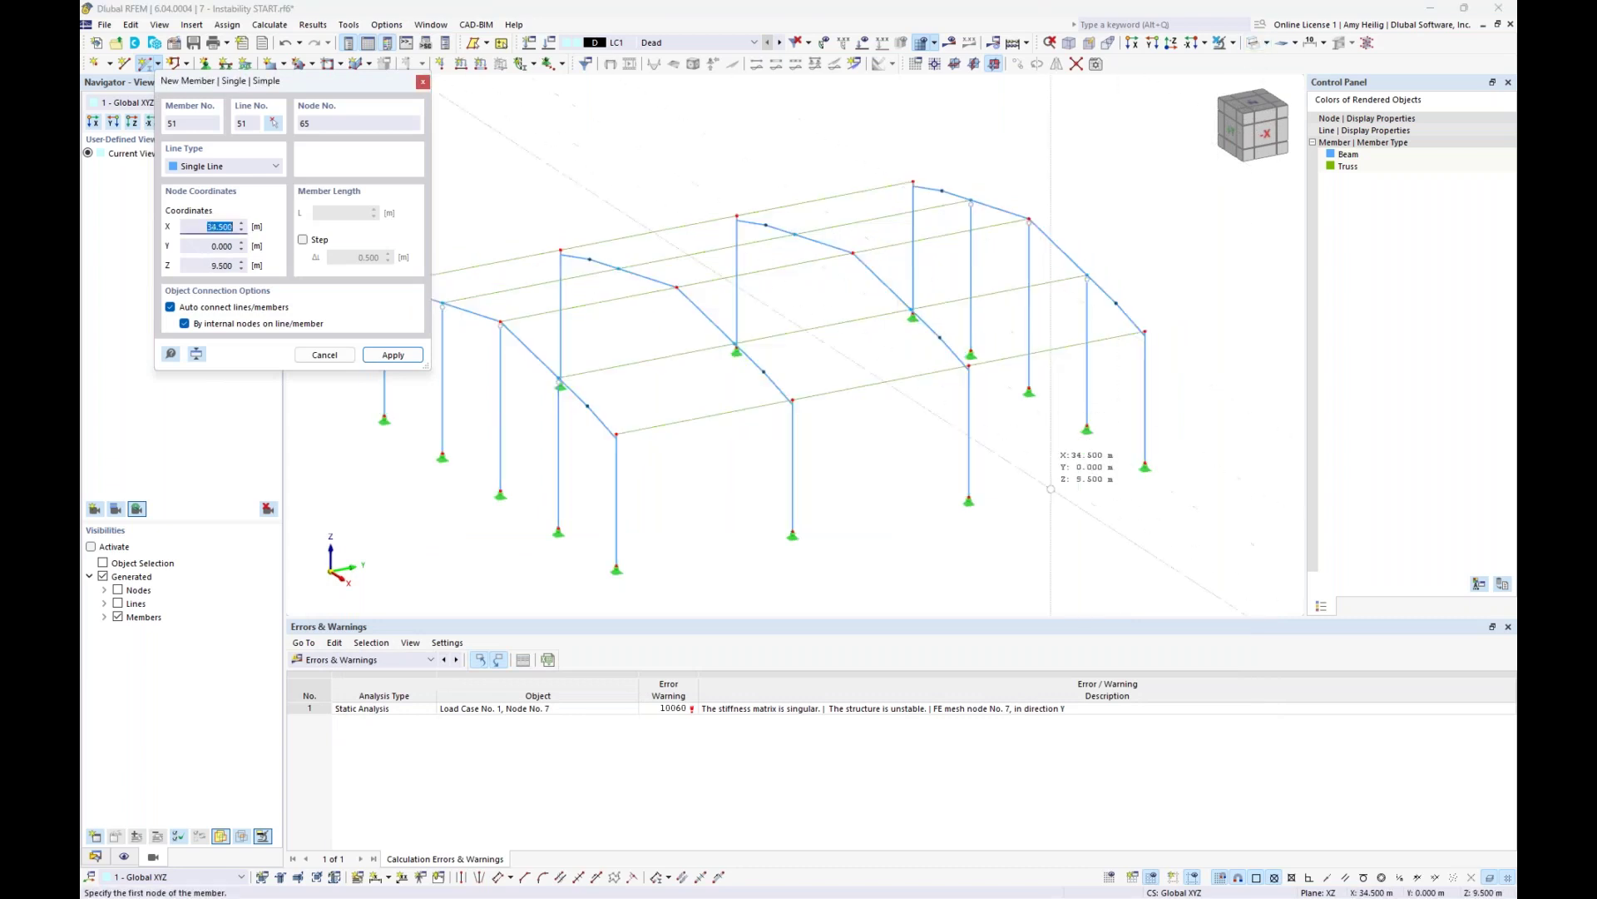
- Draw crossed tension braces in the side wall of the end bay between column bases and eave nodes, accepting deletion of the results
click(971, 500)
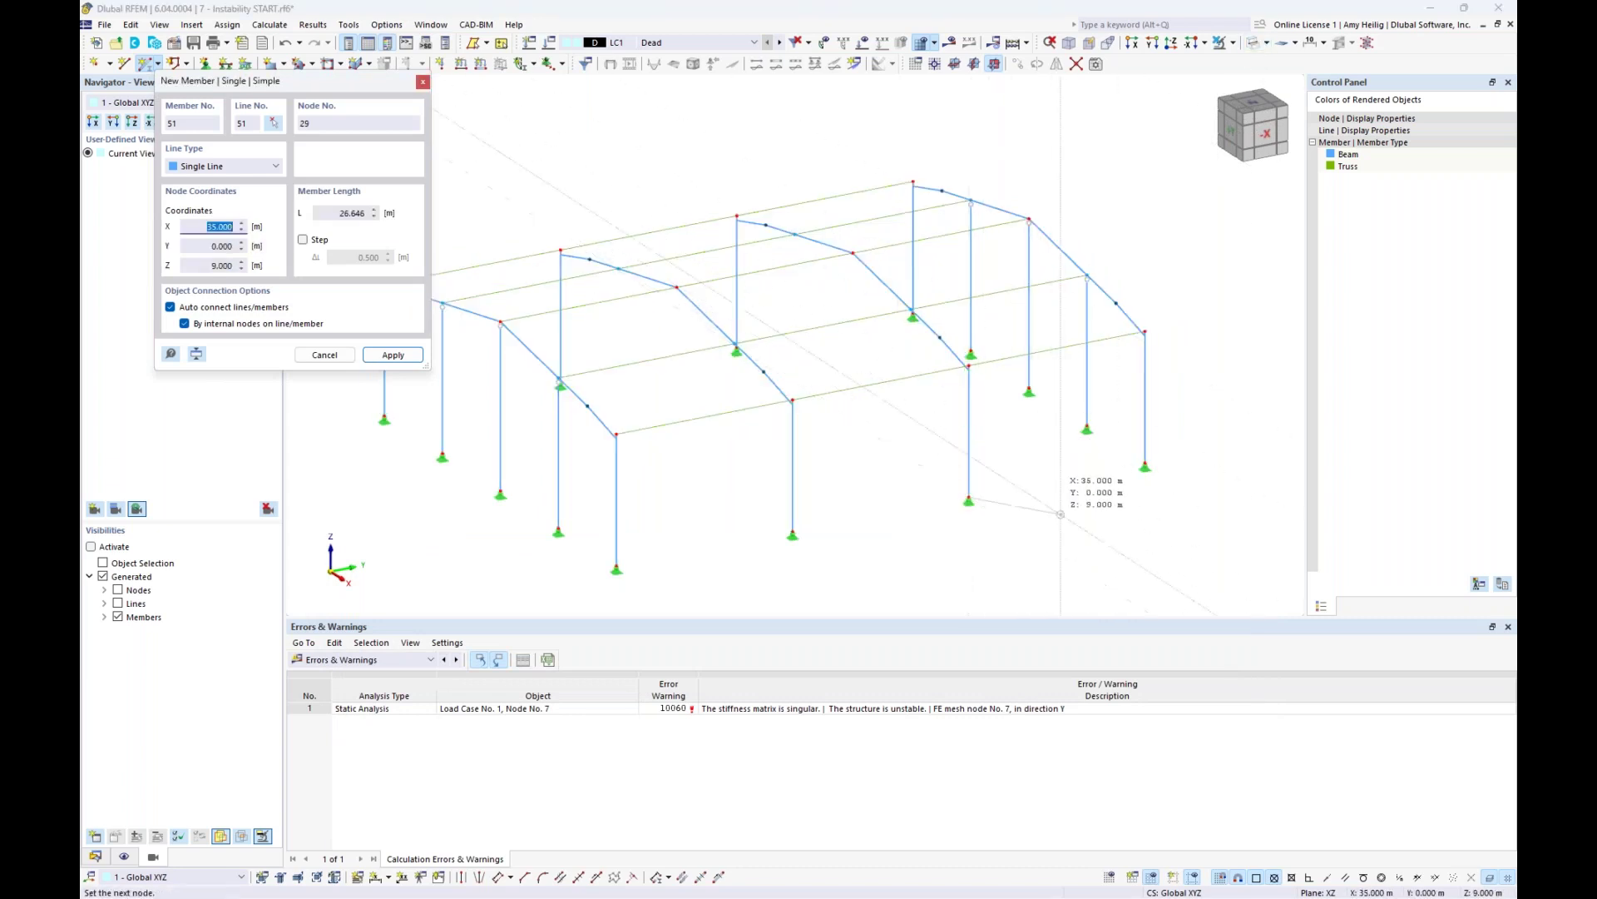
click(1145, 331)
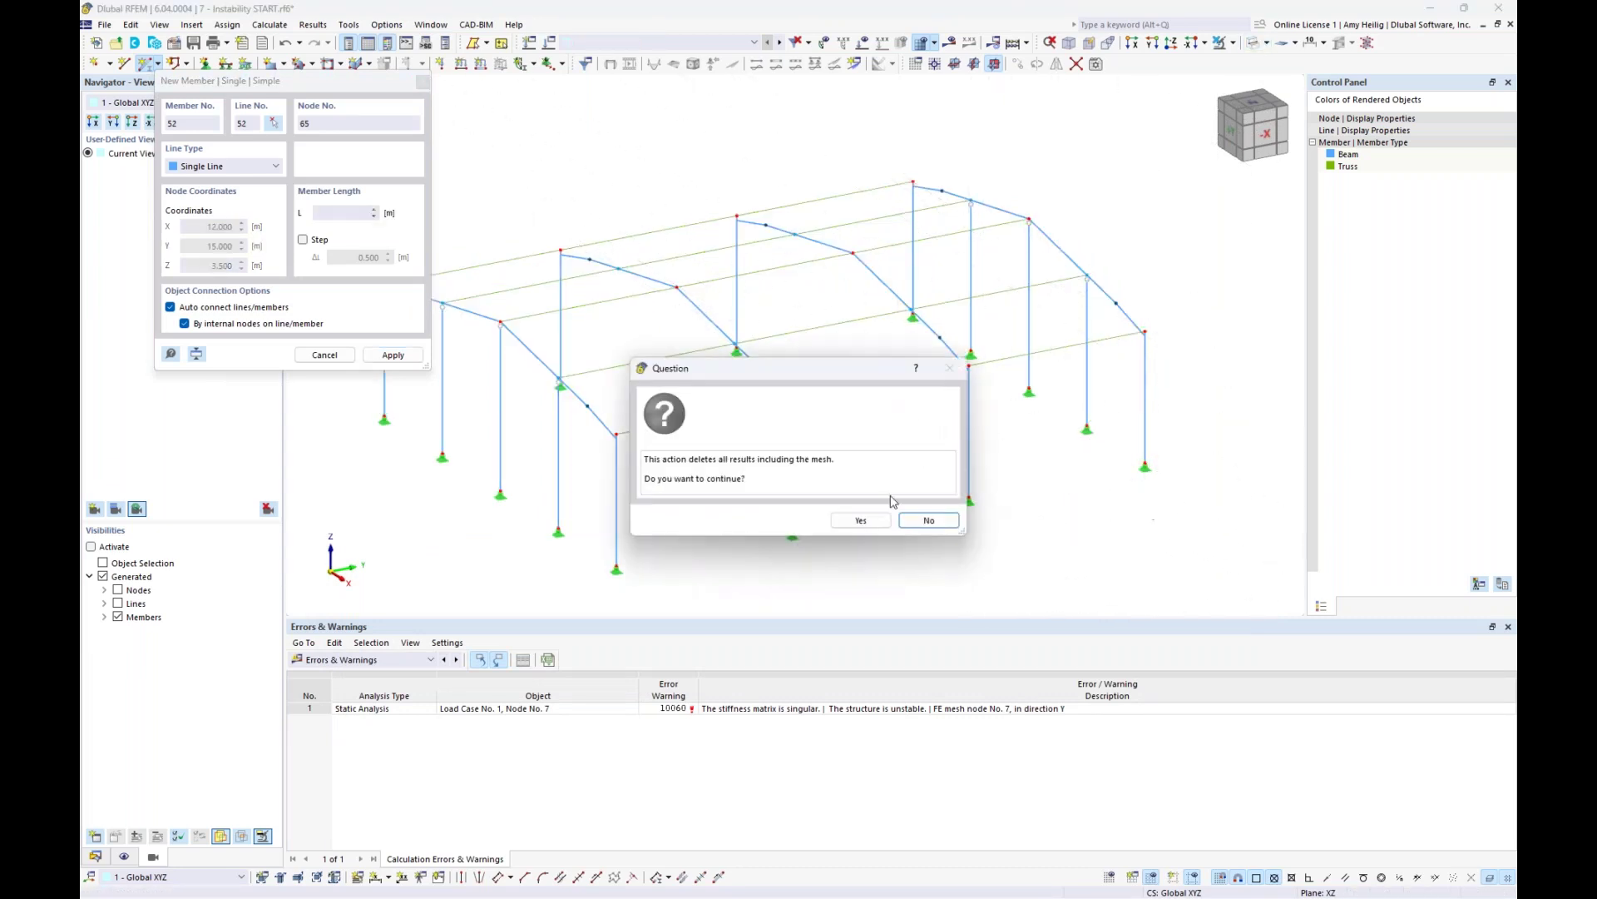
click(860, 521)
scroll(1032, 507, up, 4)
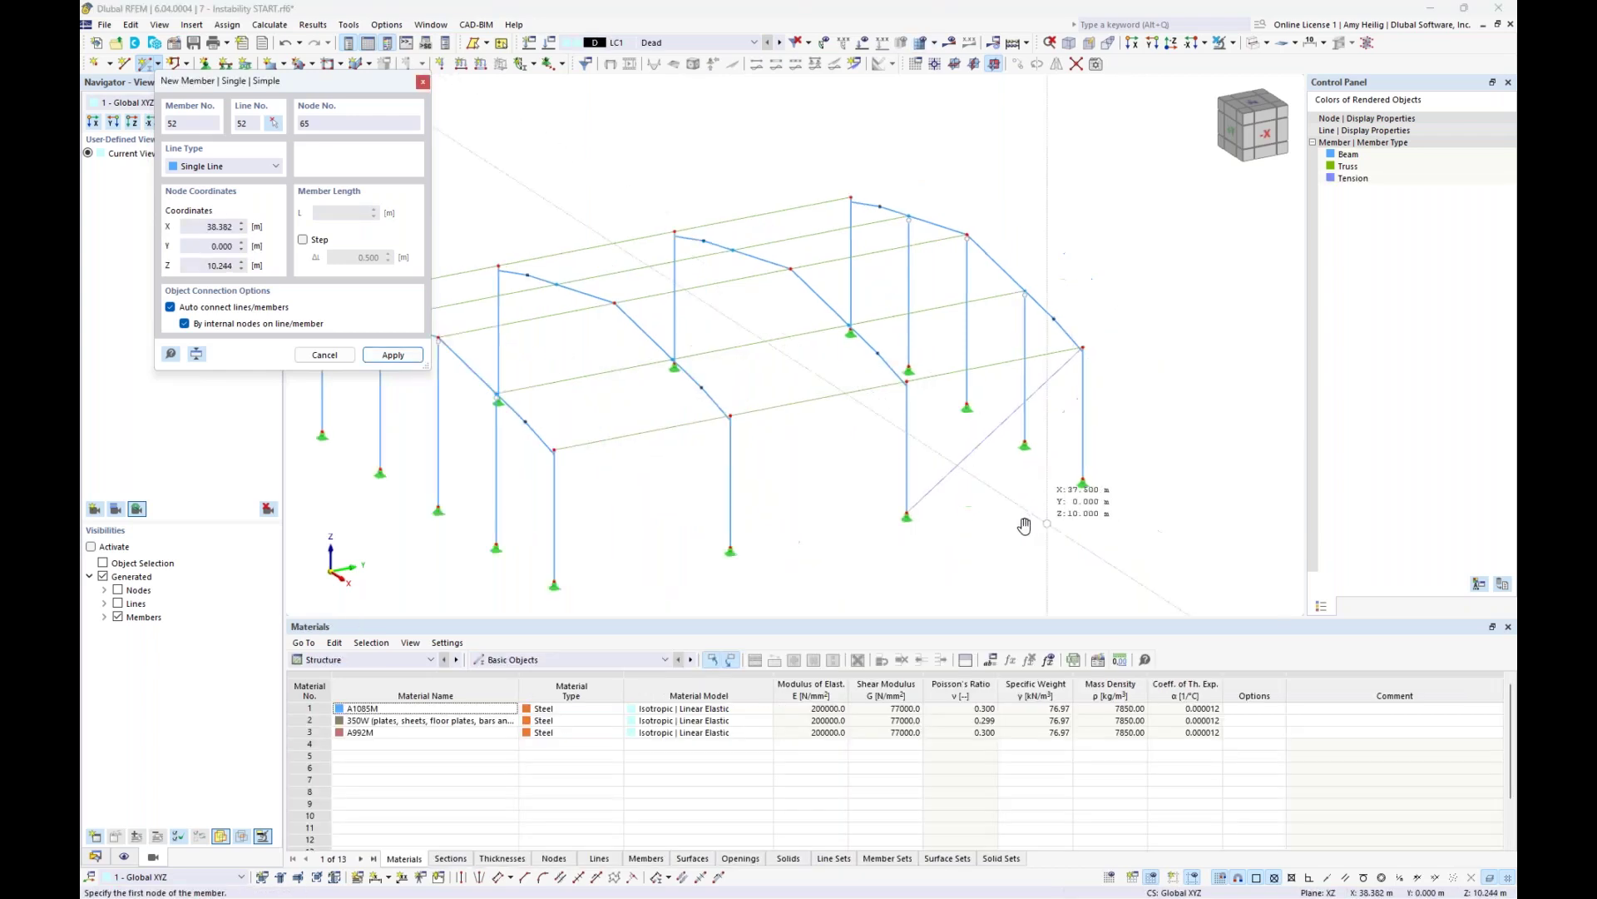
click(800, 331)
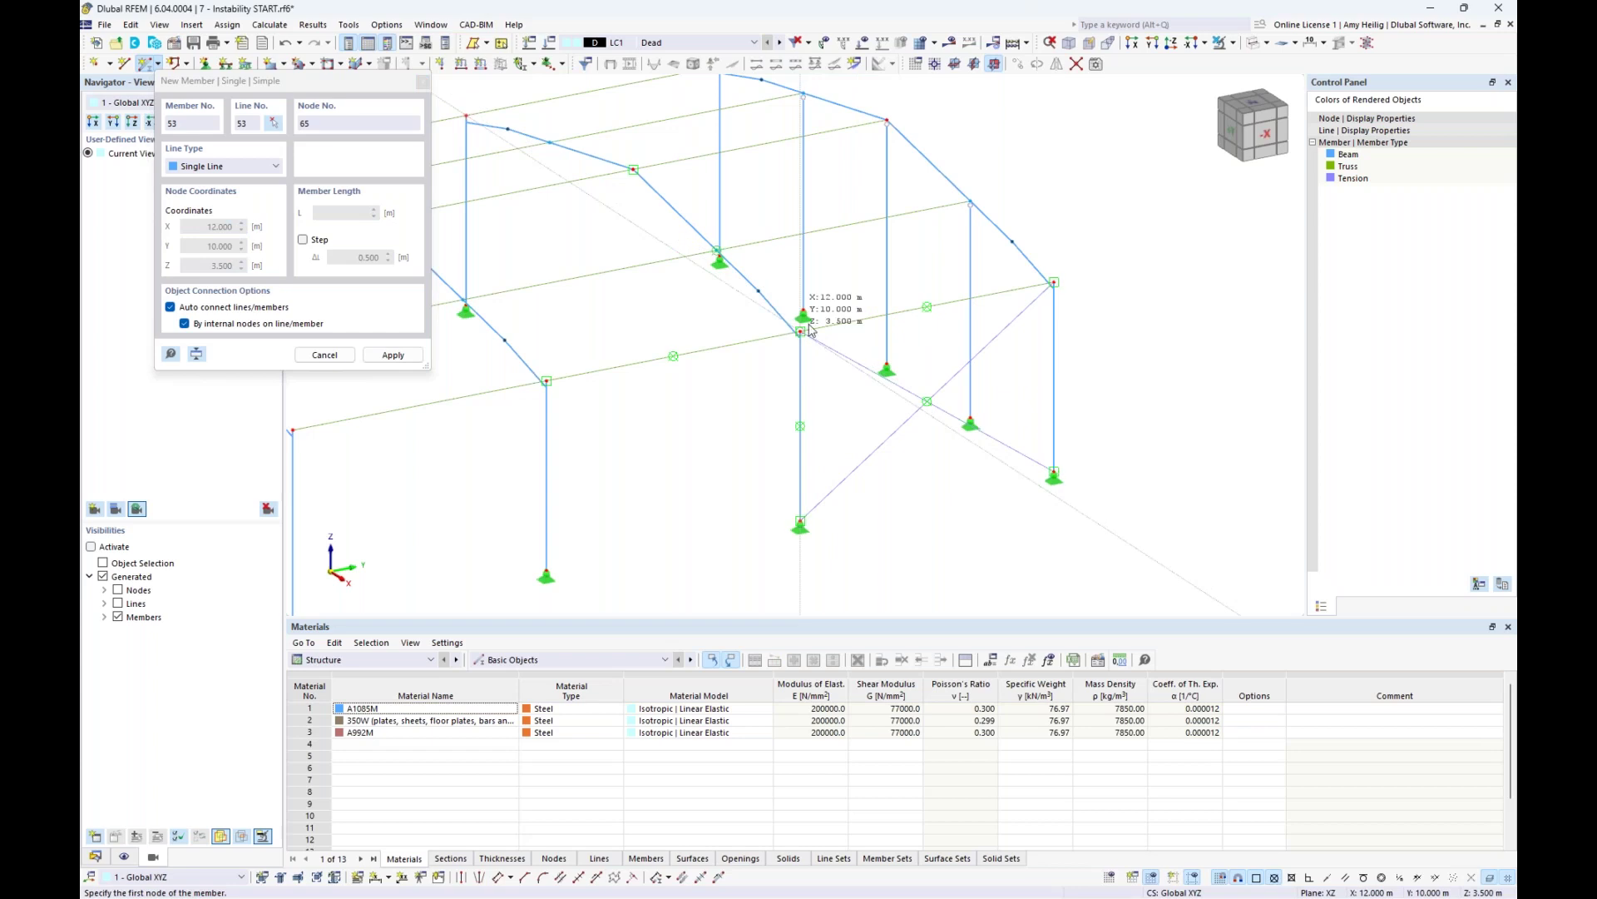
- Draw crossed tension braces in both roof panels of the same end bay, from the eave up to the ridge
click(970, 201)
double_click(1054, 283)
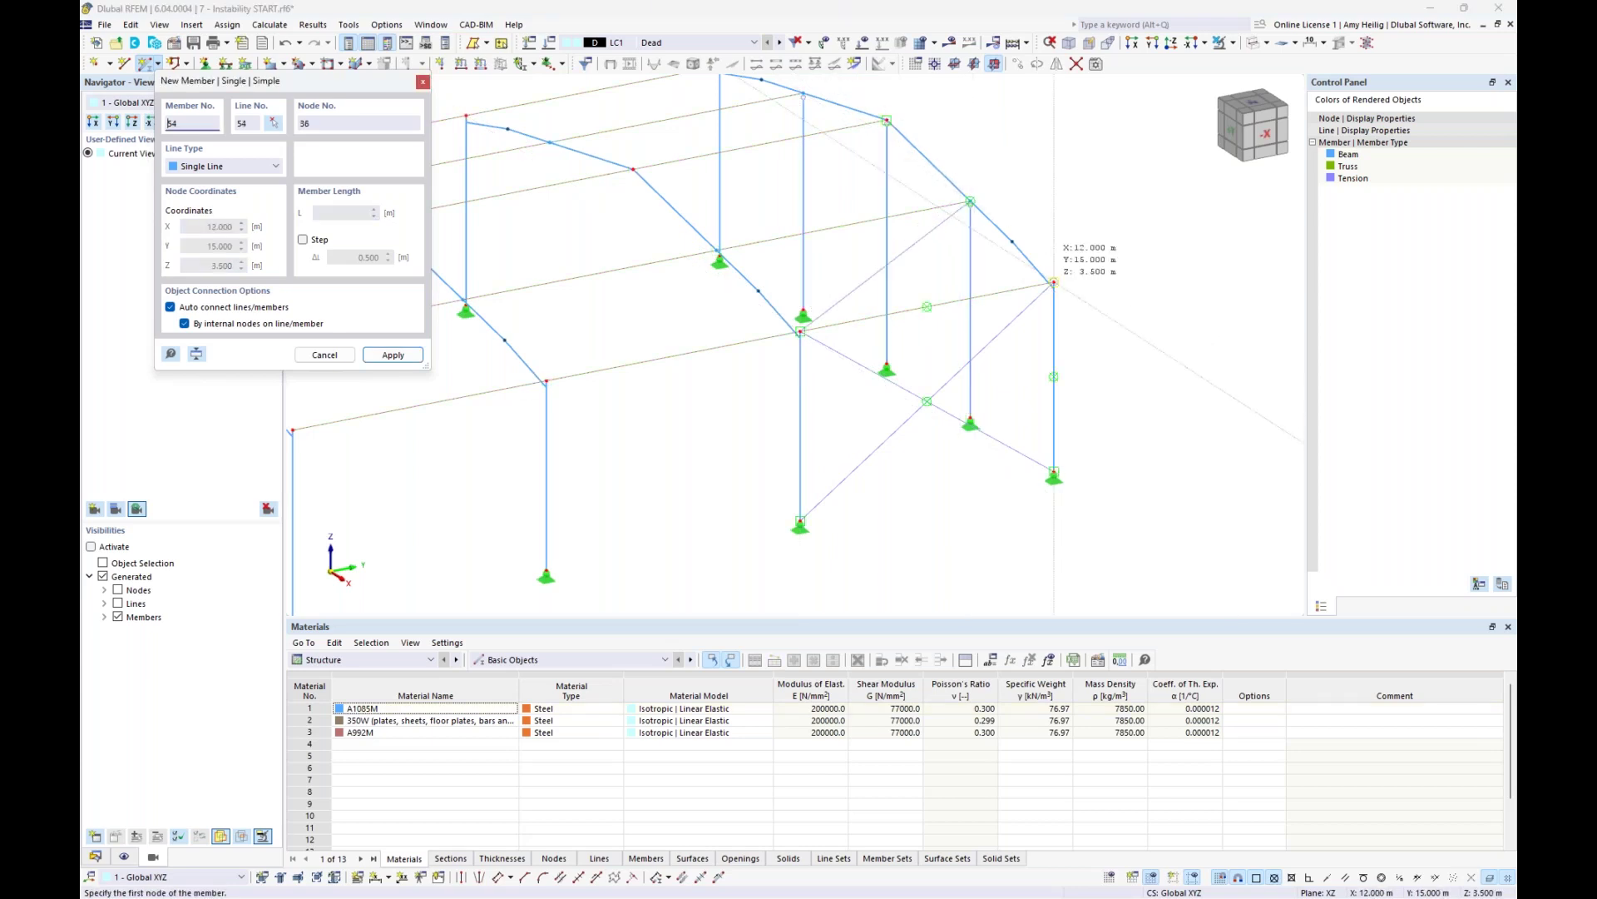
double_click(717, 250)
click(887, 121)
click(633, 170)
key(Escape)
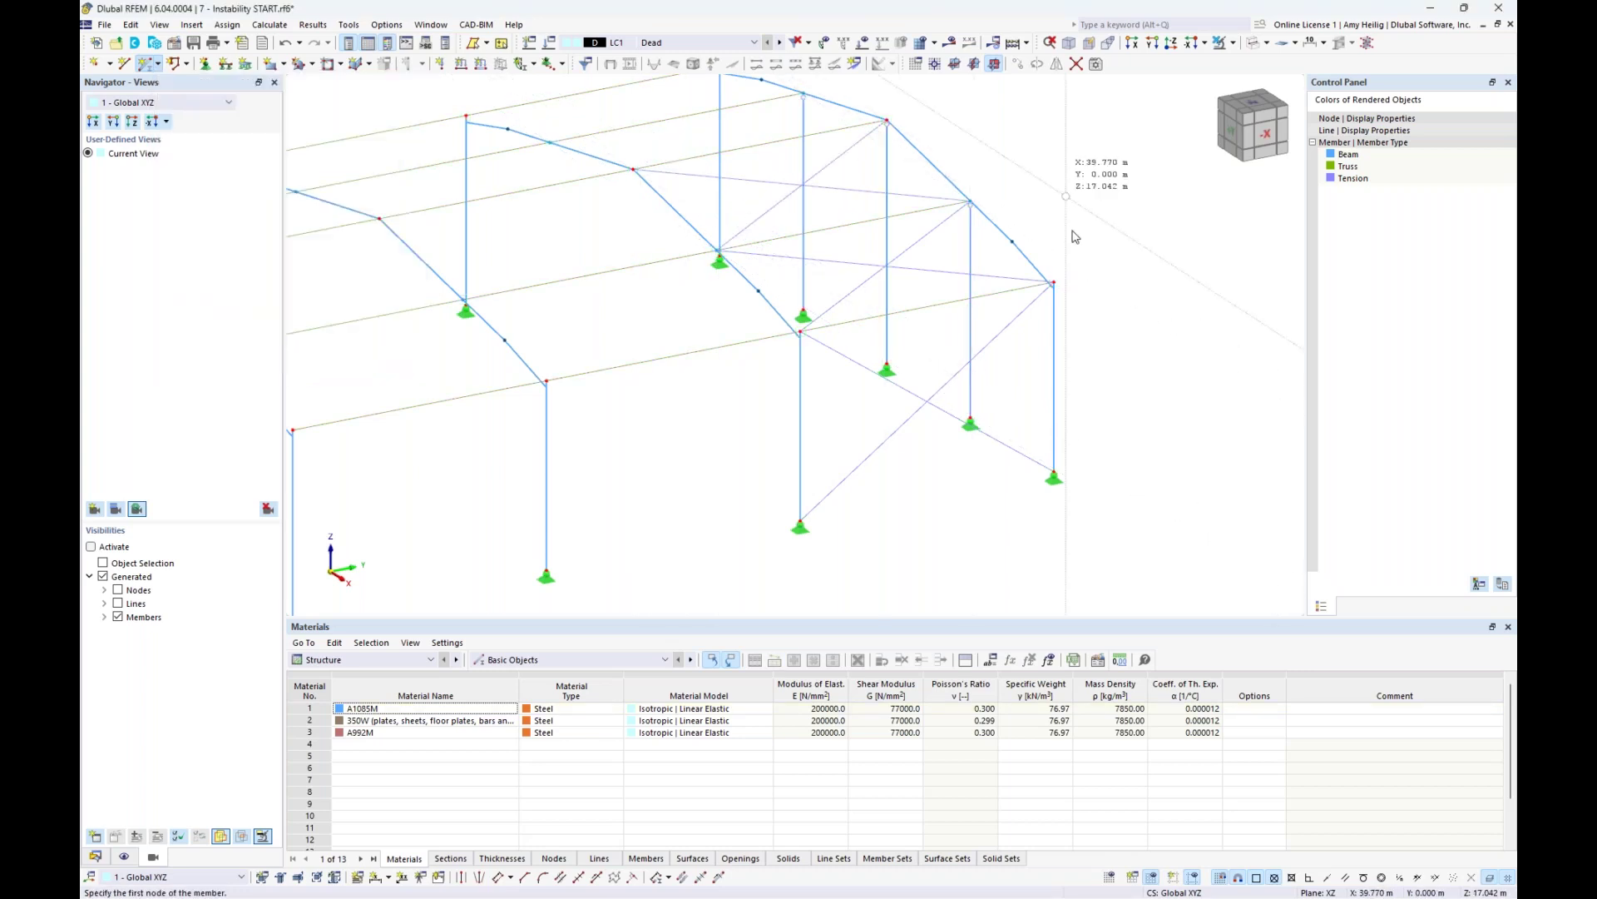
- Select the new wall and roof braces and mirror a copy of them about the YZ plane through the ridge node
middle_drag(1074, 237, 1025, 243)
drag(864, 507, 823, 431)
drag(805, 258, 763, 210)
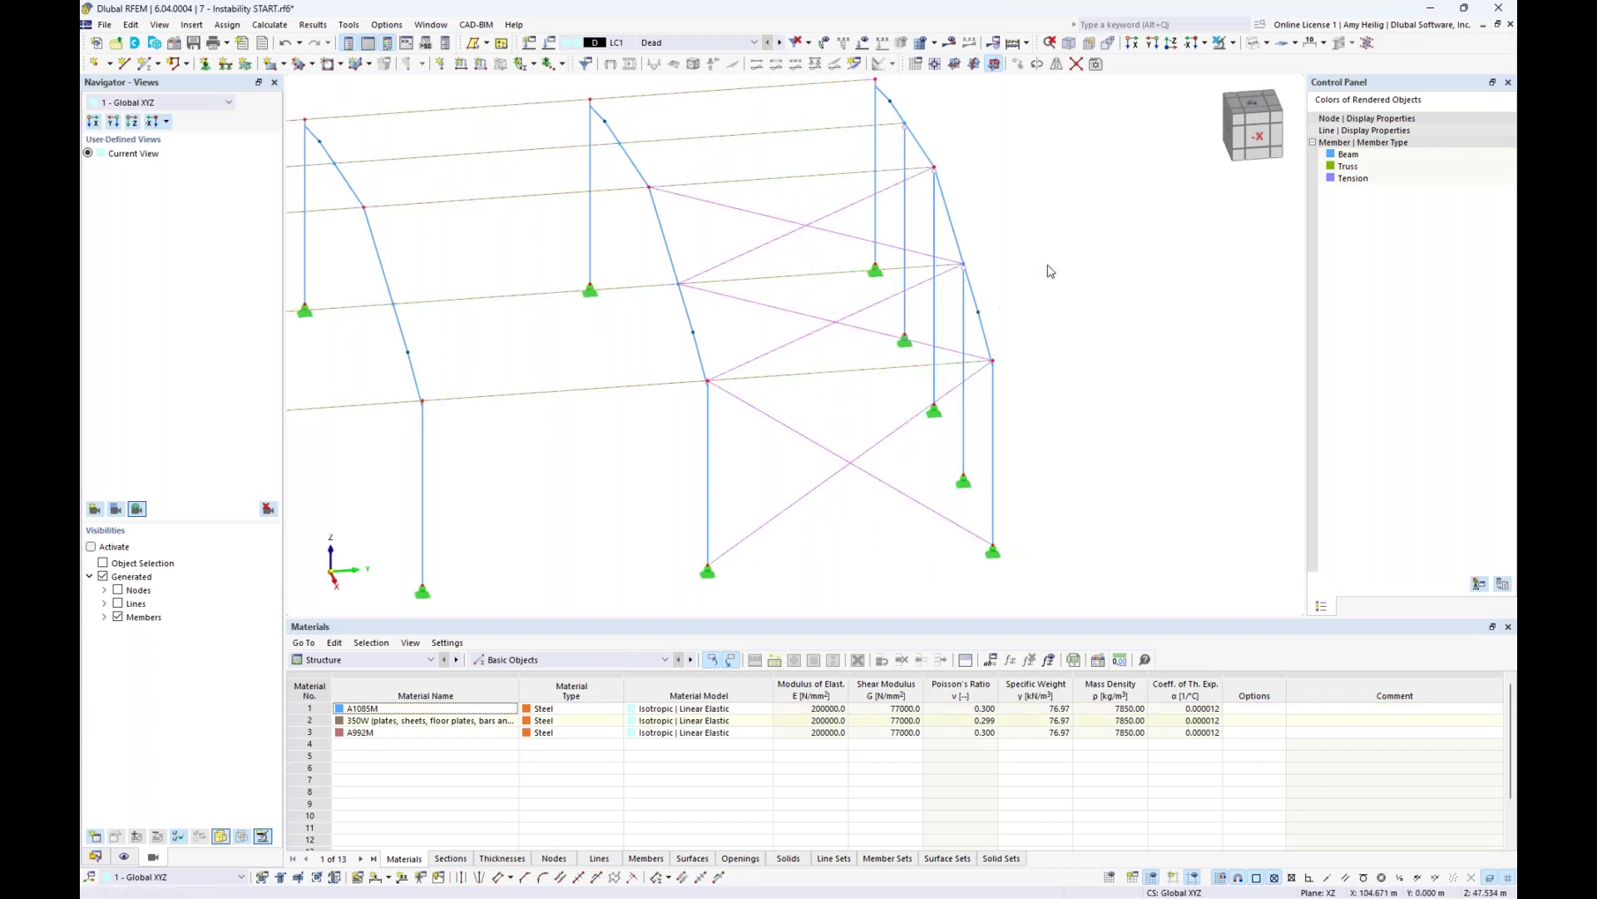
click(1056, 65)
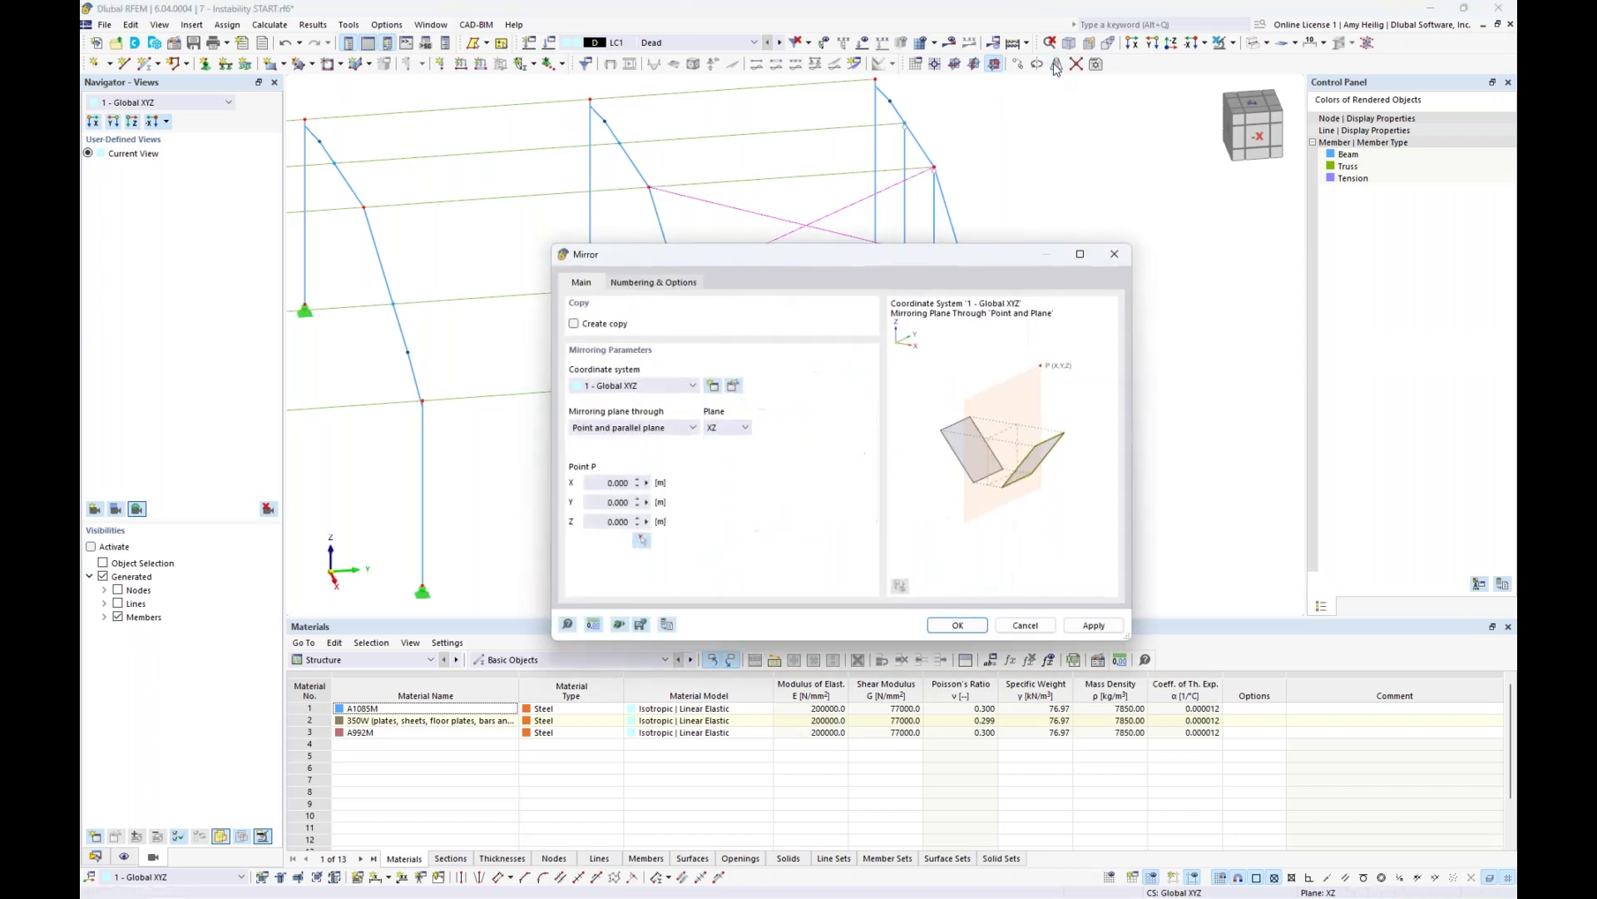
click(727, 427)
click(722, 454)
click(644, 540)
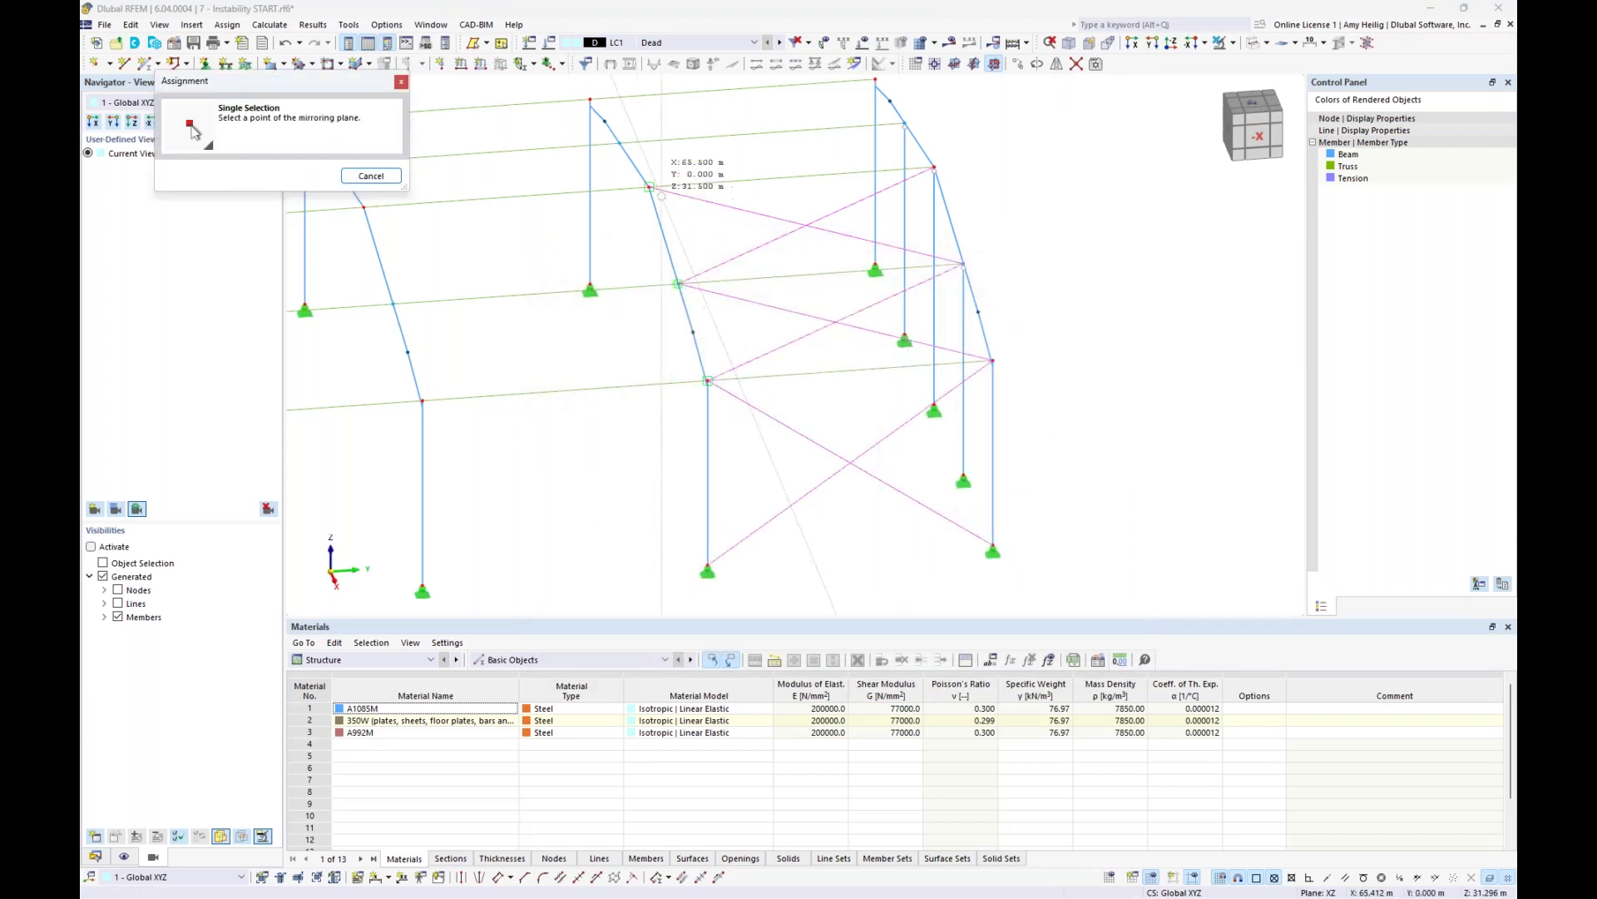
click(650, 187)
click(910, 631)
- Calculate LC1 again and locate the node named in the resulting error entry in the model
scroll(775, 479, down, 2)
ctrl+middle_drag(775, 479, 882, 481)
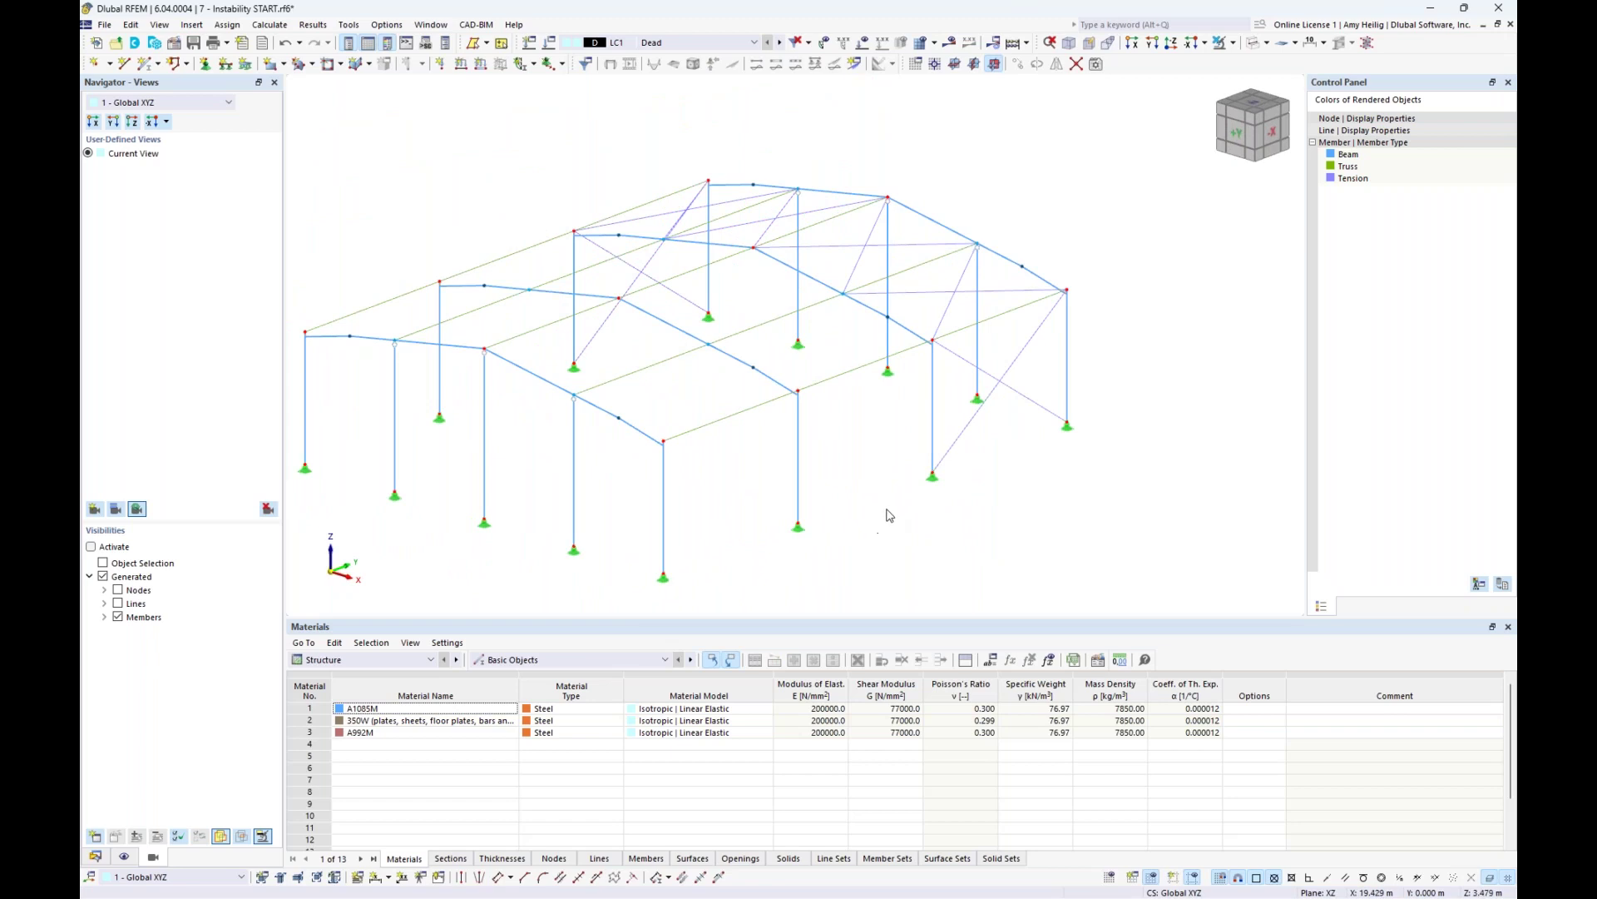
scroll(891, 516, down, 2)
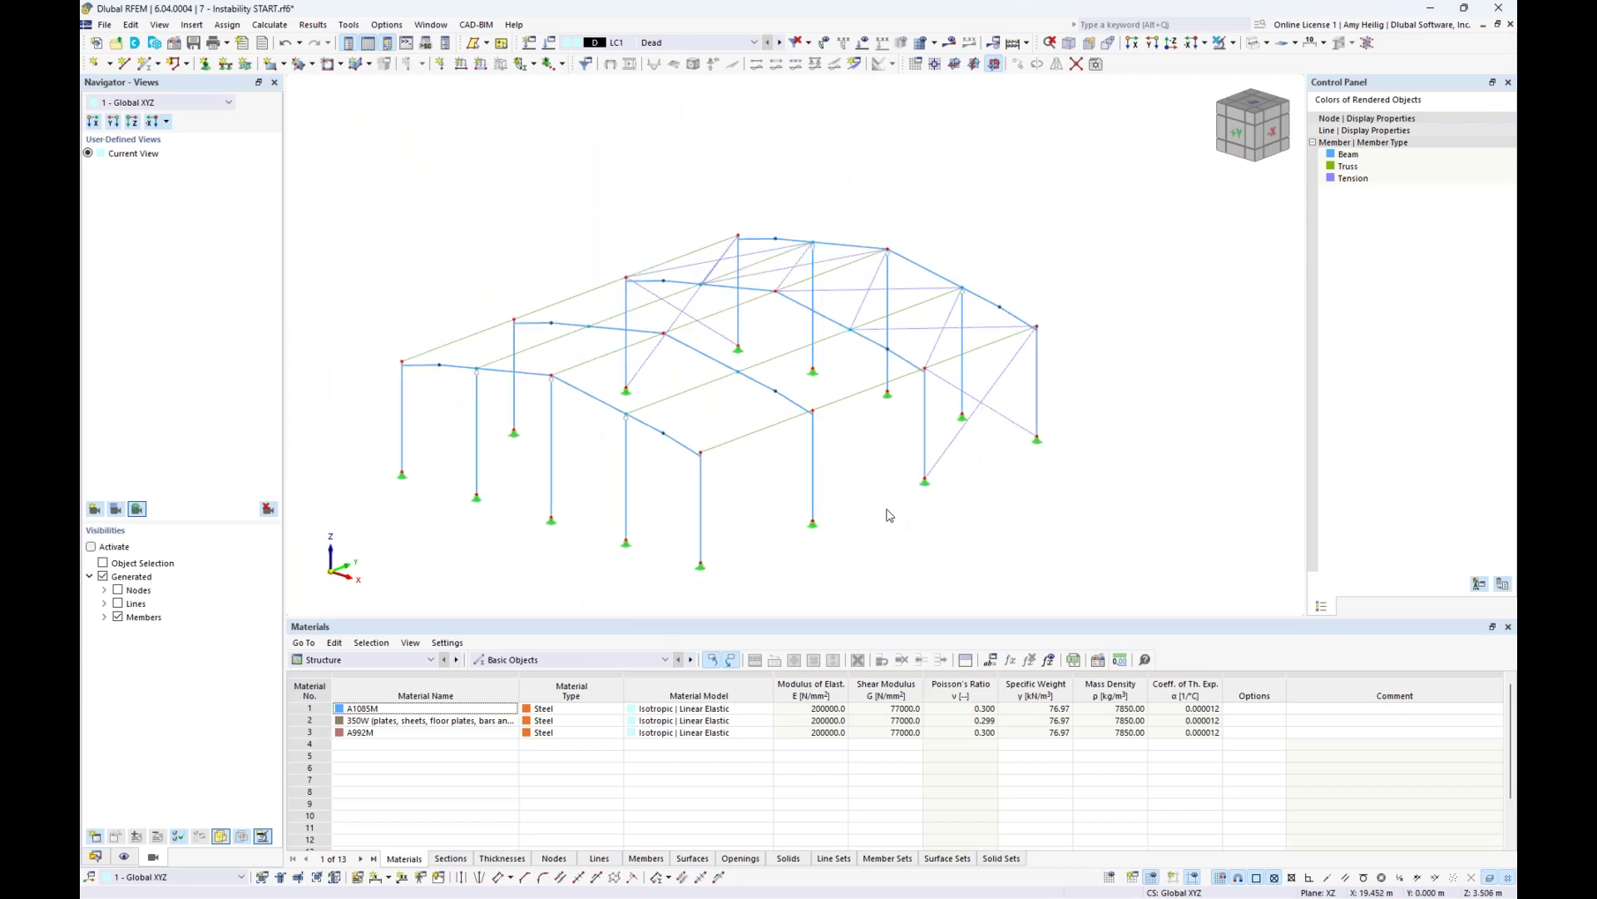
click(949, 43)
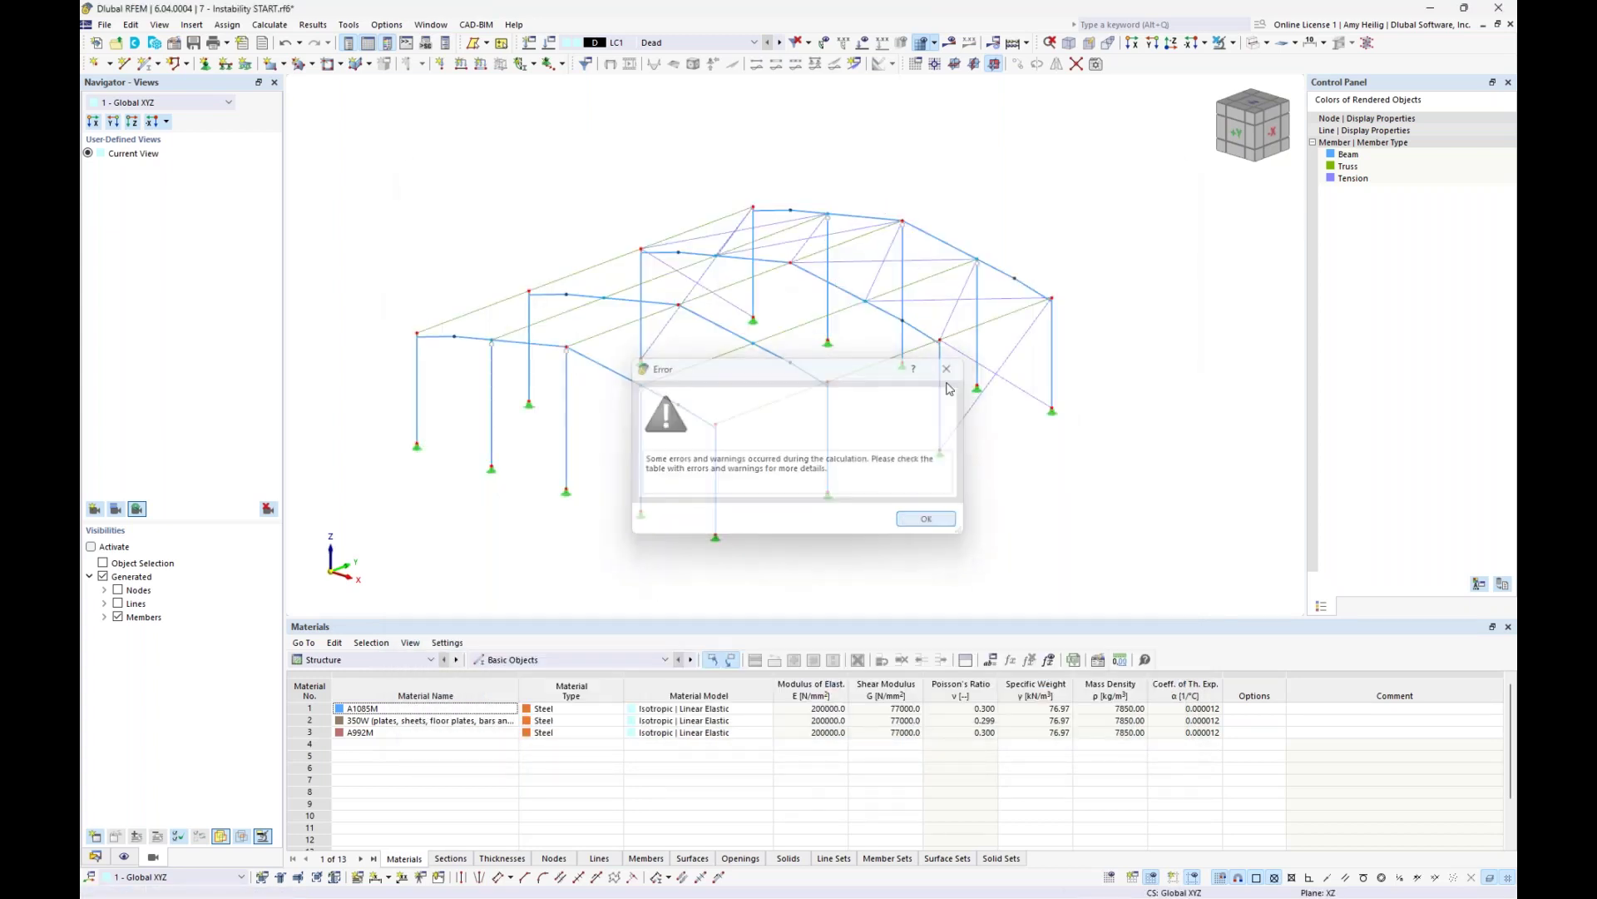
click(929, 520)
click(948, 48)
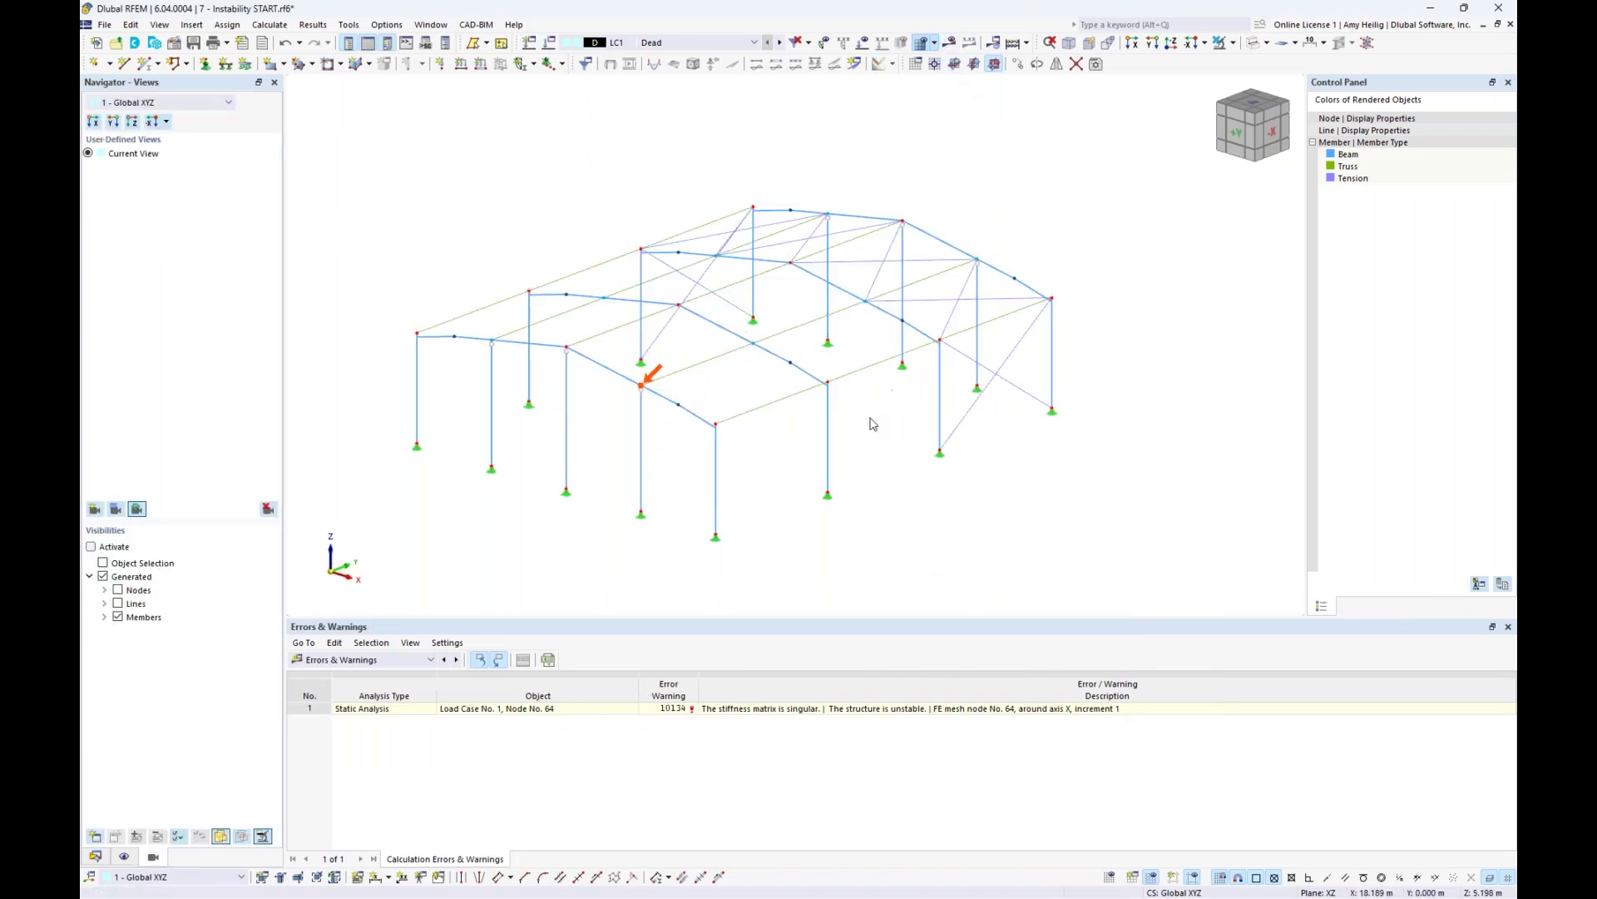
click(867, 708)
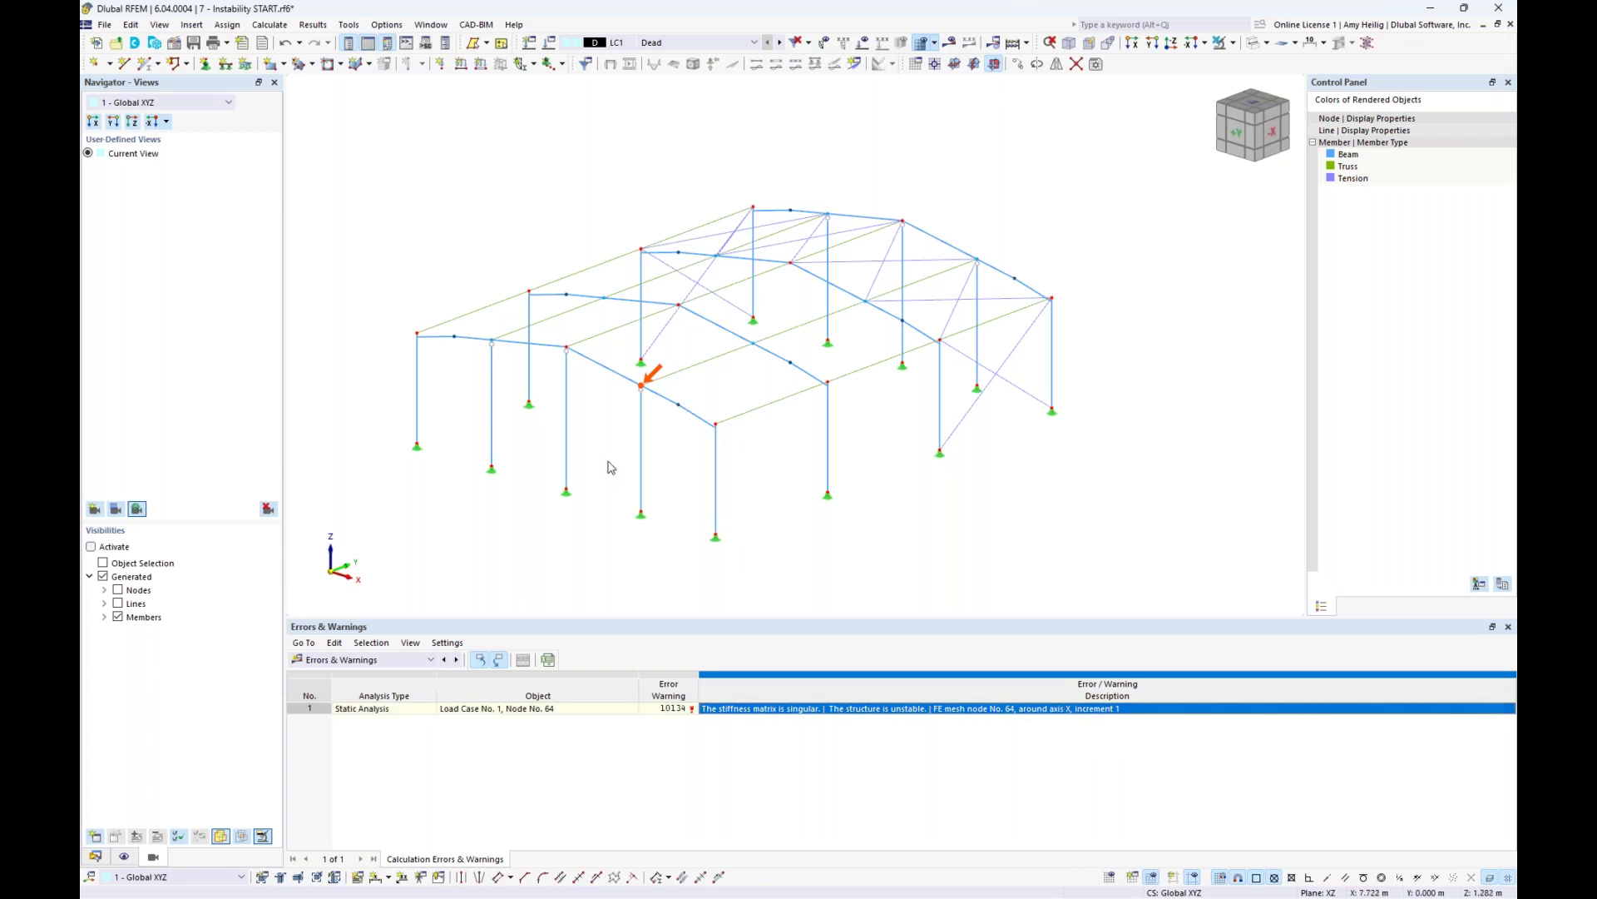
scroll(802, 438, up, 3)
scroll(802, 419, up, 3)
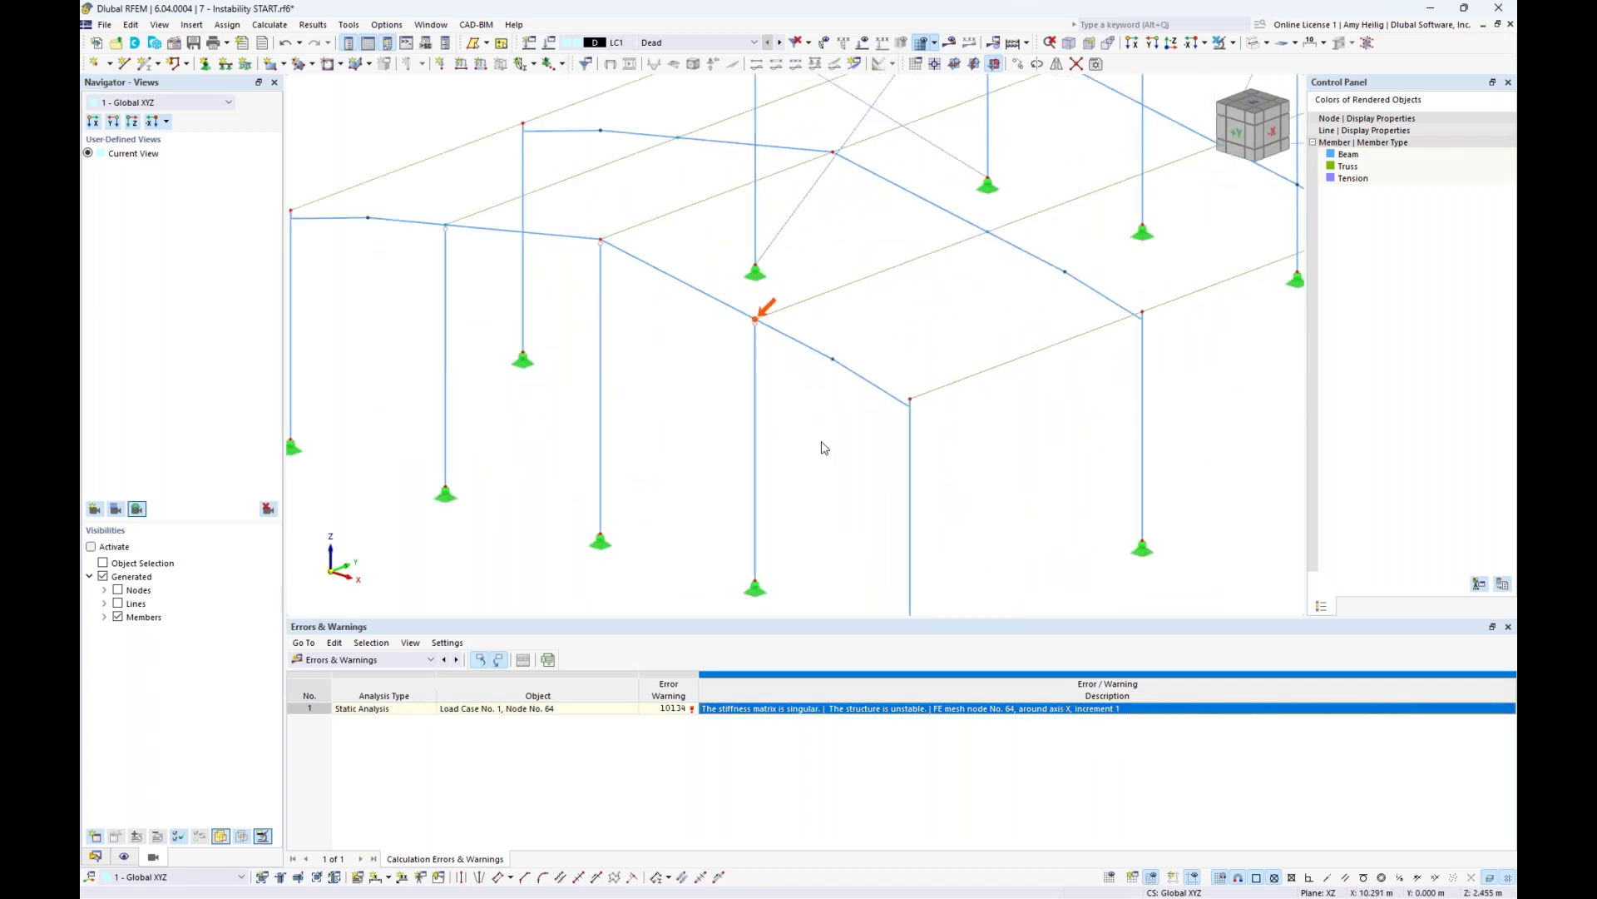
scroll(698, 436, down, 1)
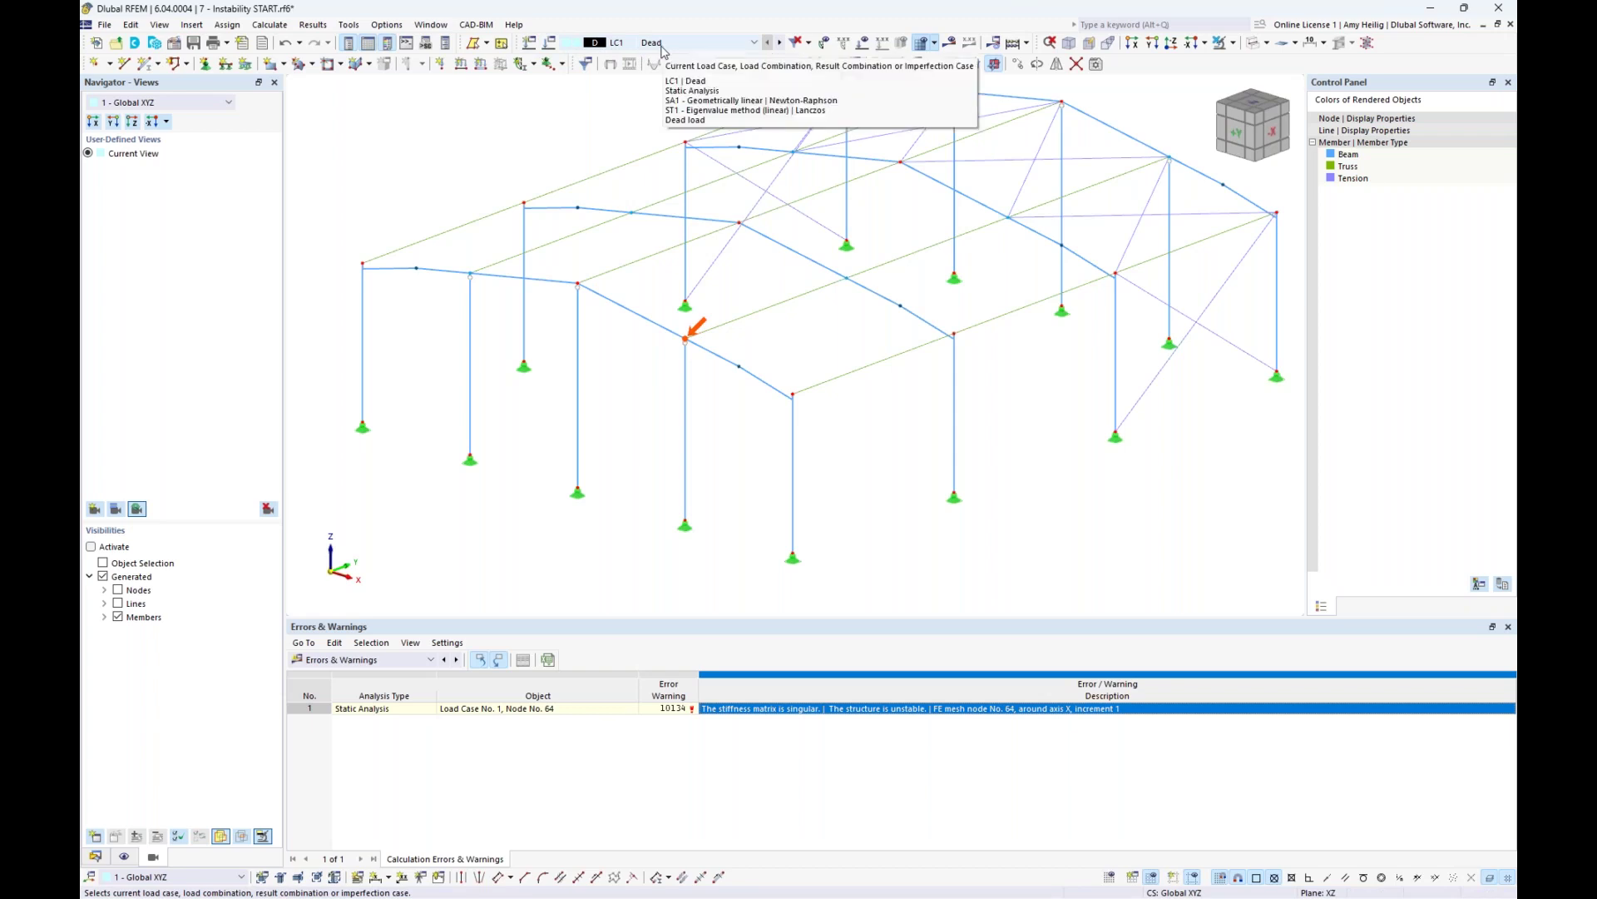
- Display the LC1 mode shape, examine which member moves, and hide the results again
click(949, 44)
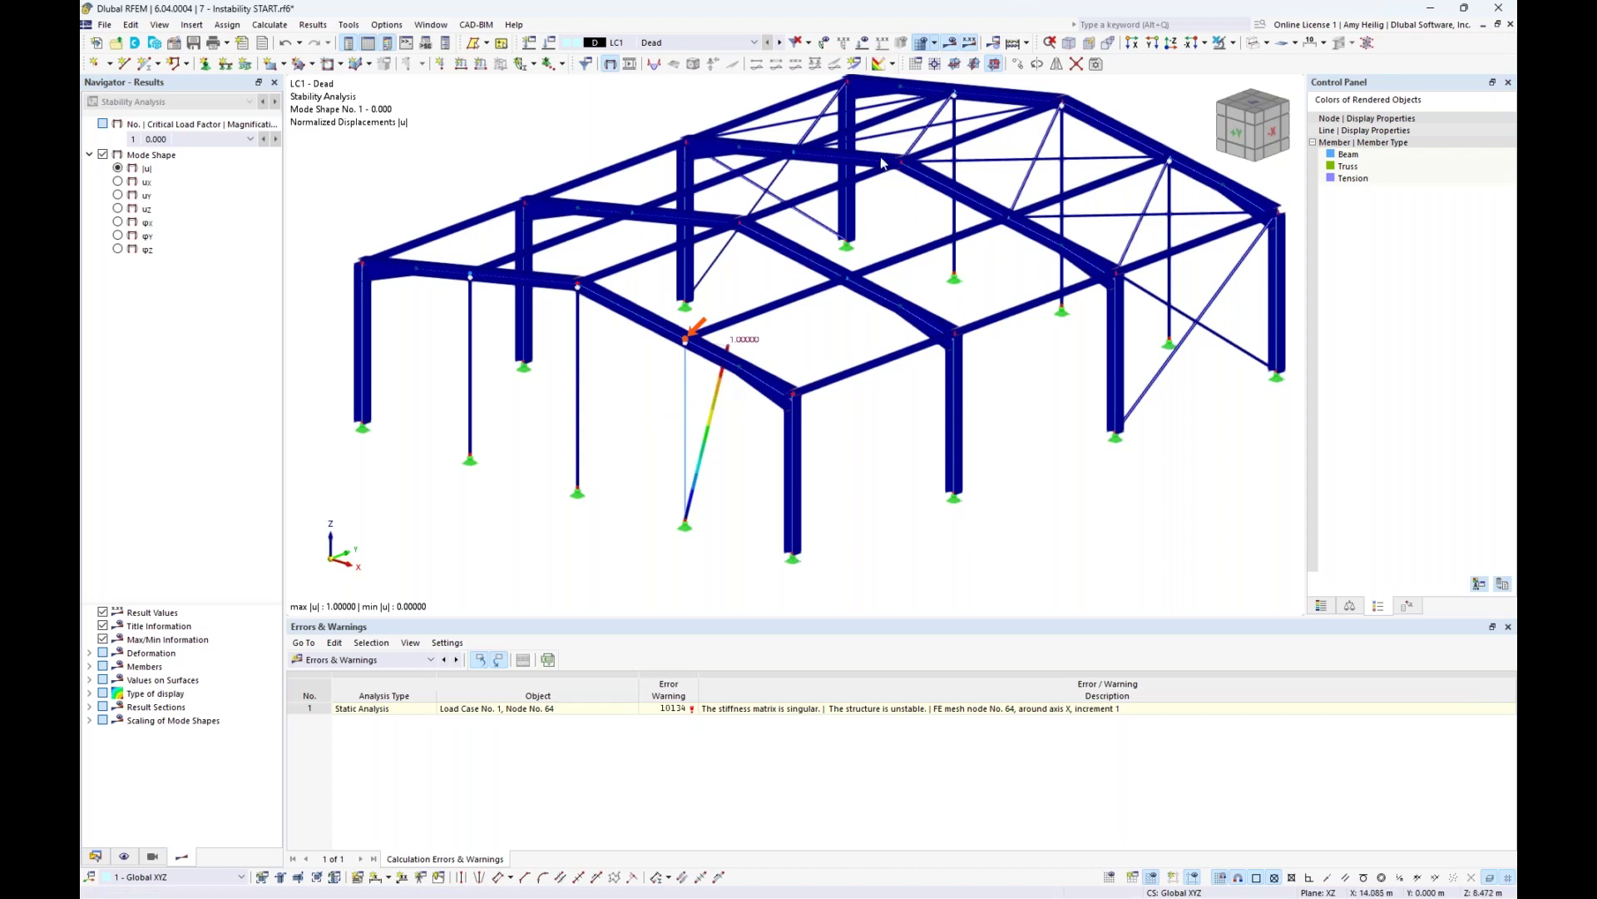
ctrl+middle_drag(909, 88, 699, 280)
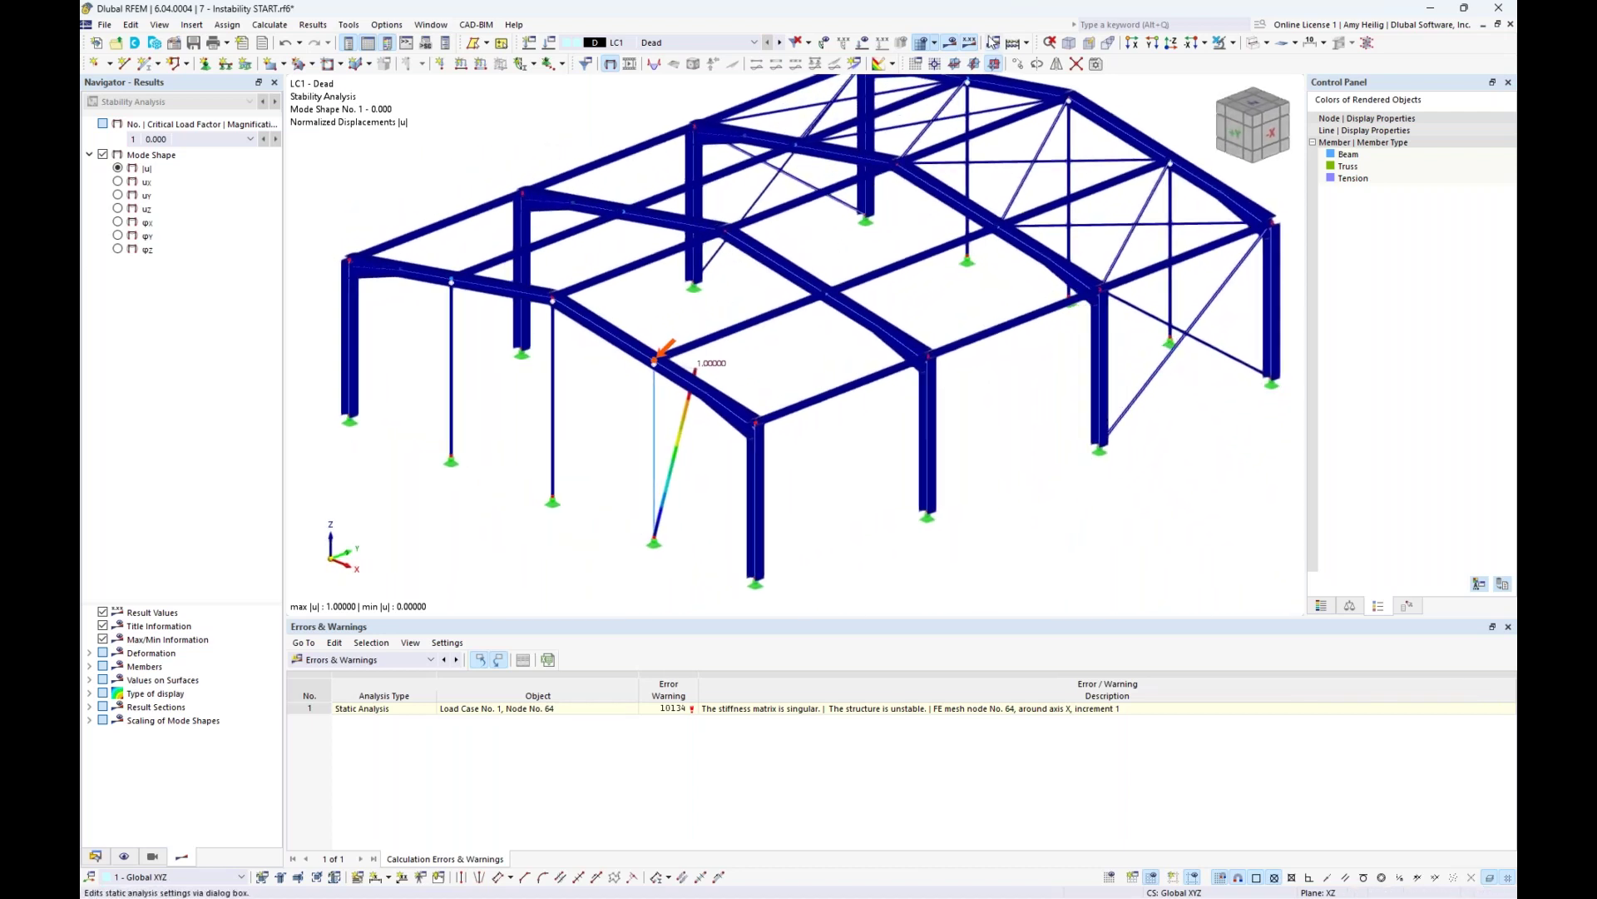
key(ctrl+r)
- Move the detached top node 64 of the gable column onto the adjacent rafter node, accepting deletion of the results
scroll(655, 363, up, 6)
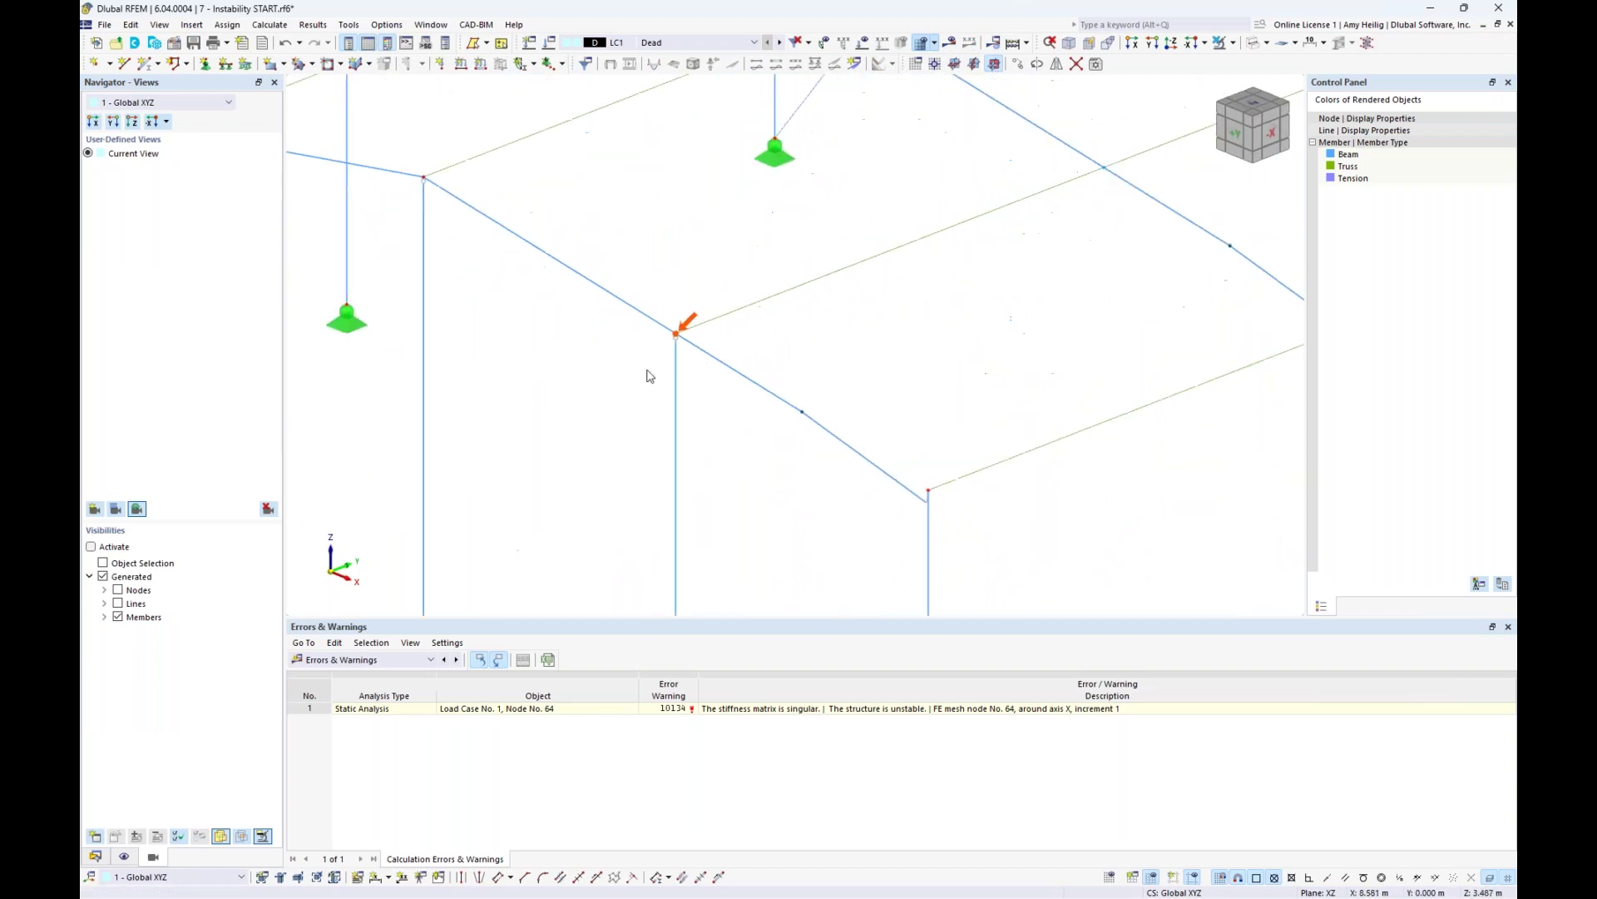
ctrl+middle_drag(696, 324, 726, 310)
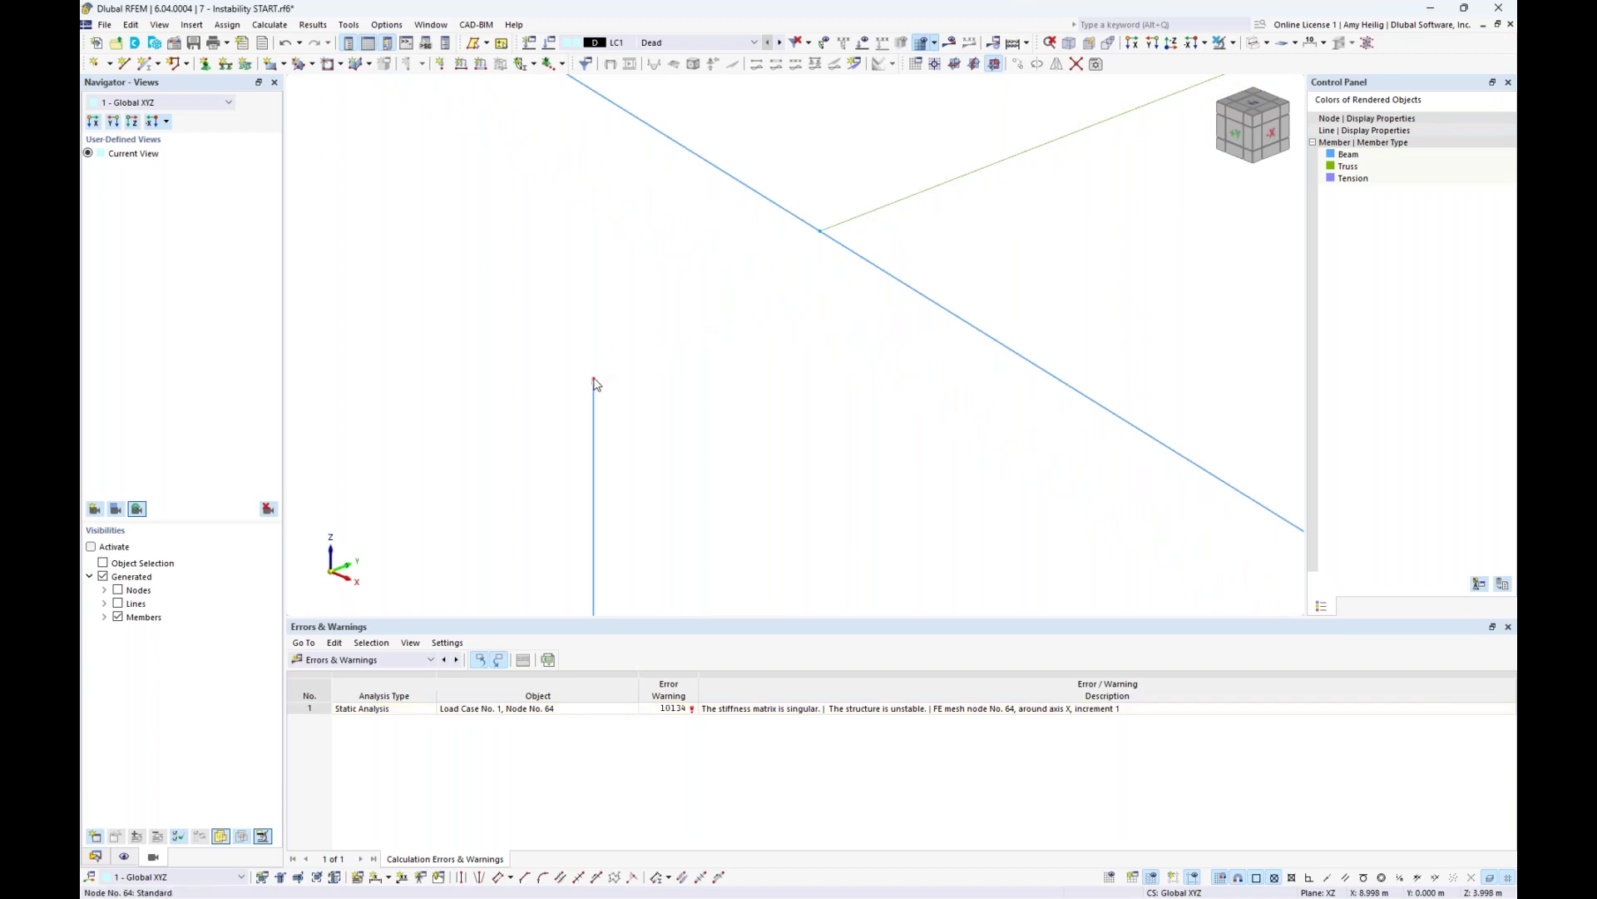
drag(599, 378, 670, 333)
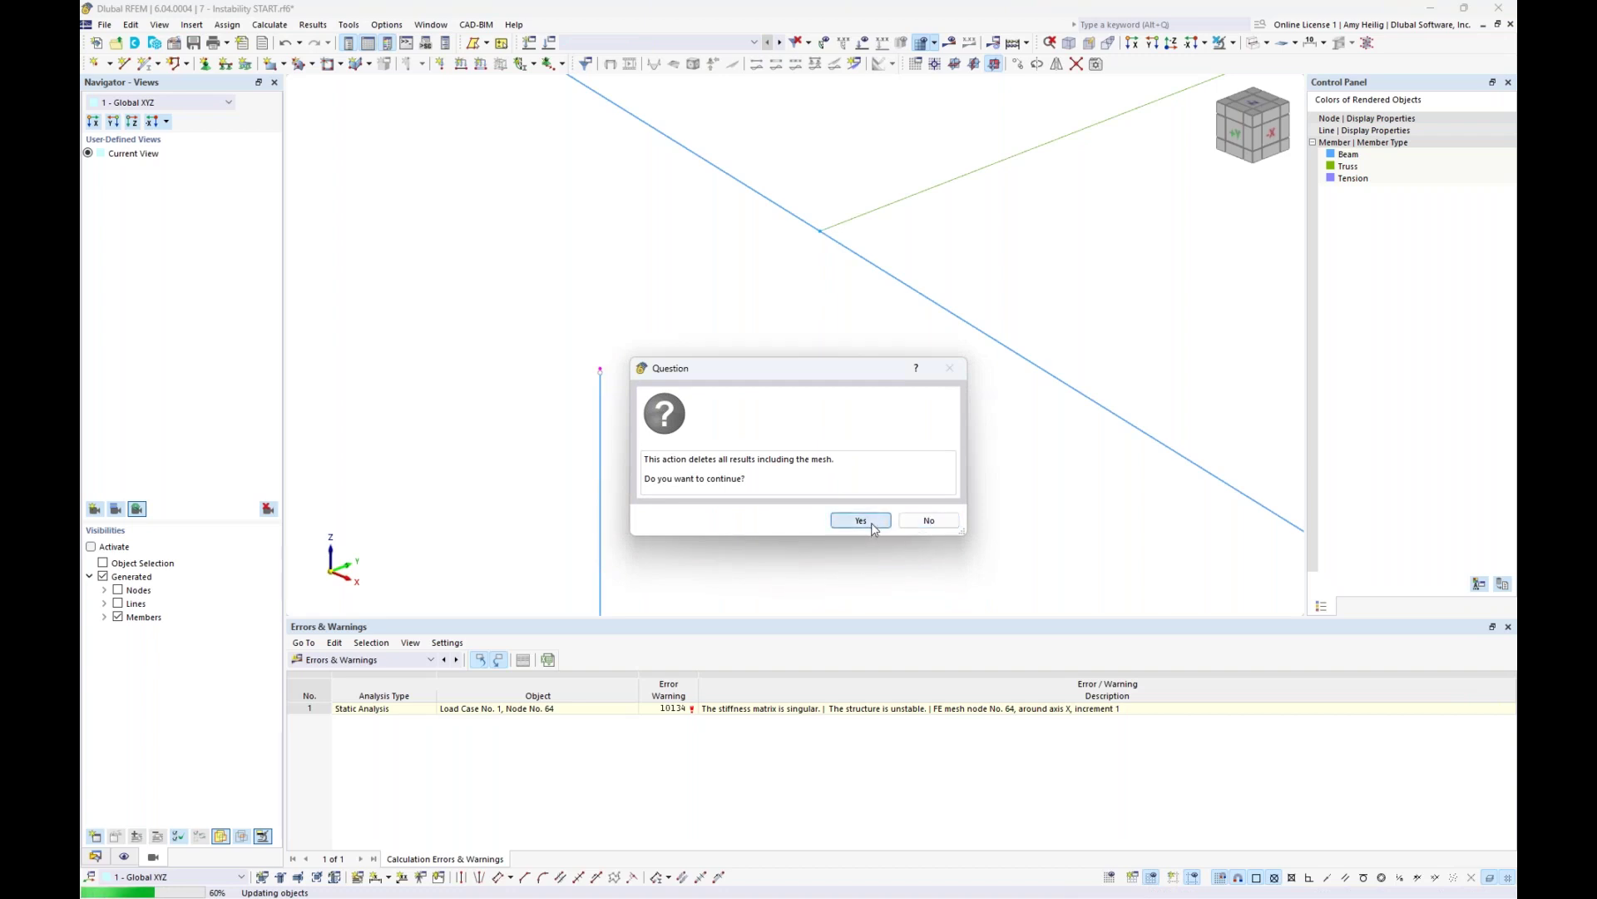
click(861, 520)
drag(601, 373, 821, 238)
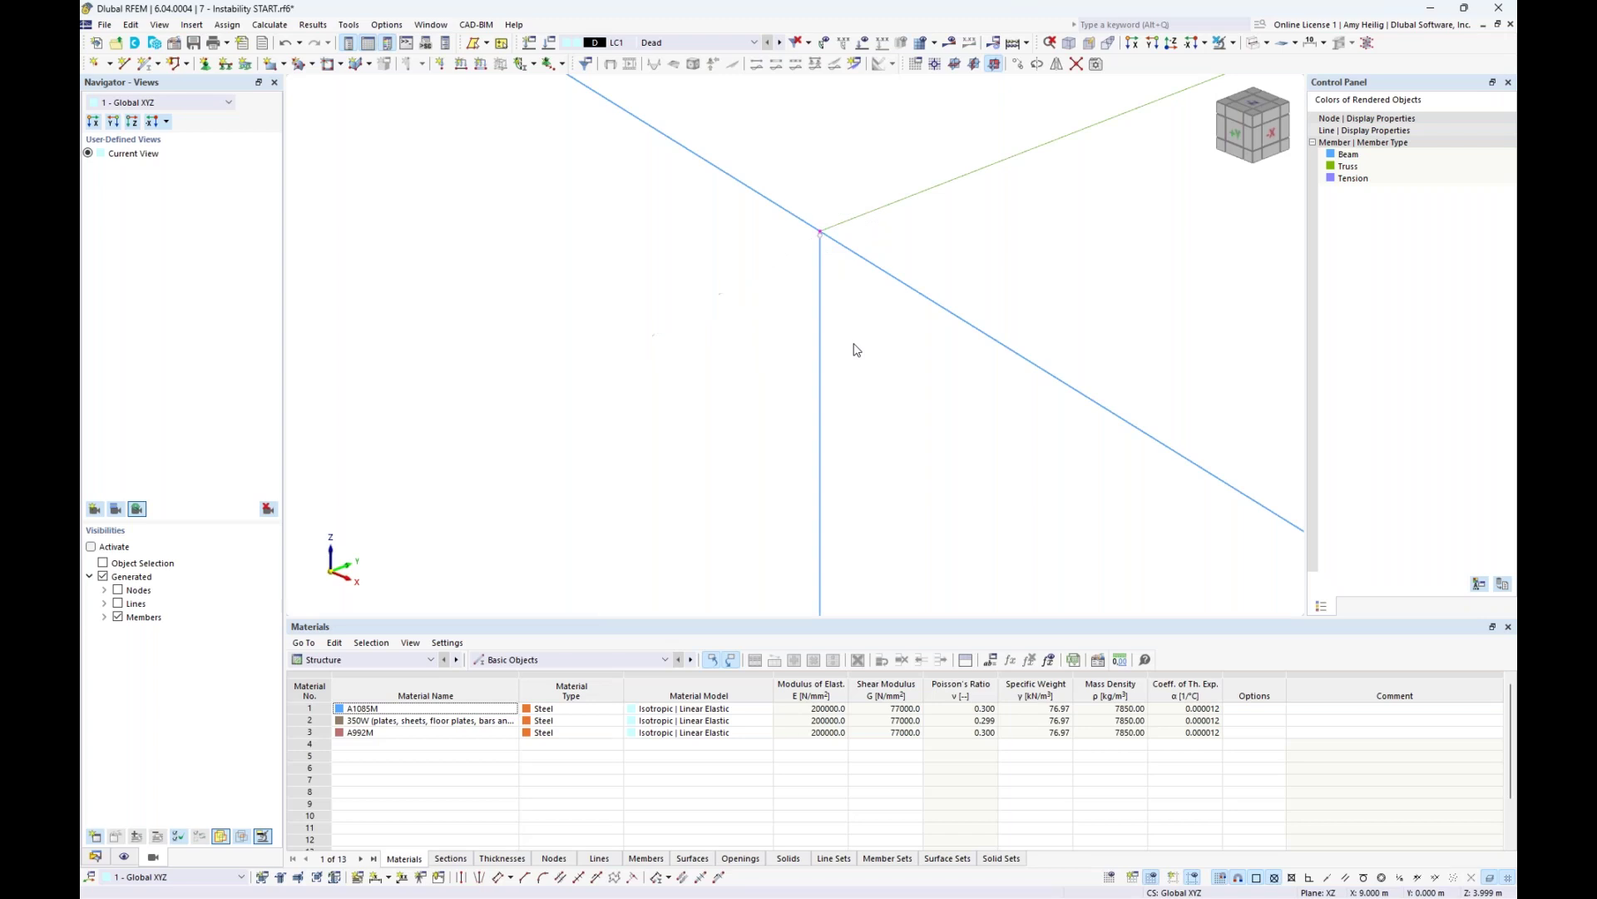
- Switch to load combination CO2 (1.25D + 1.50S) and display its loads on the whole frame
scroll(857, 349, down, 5)
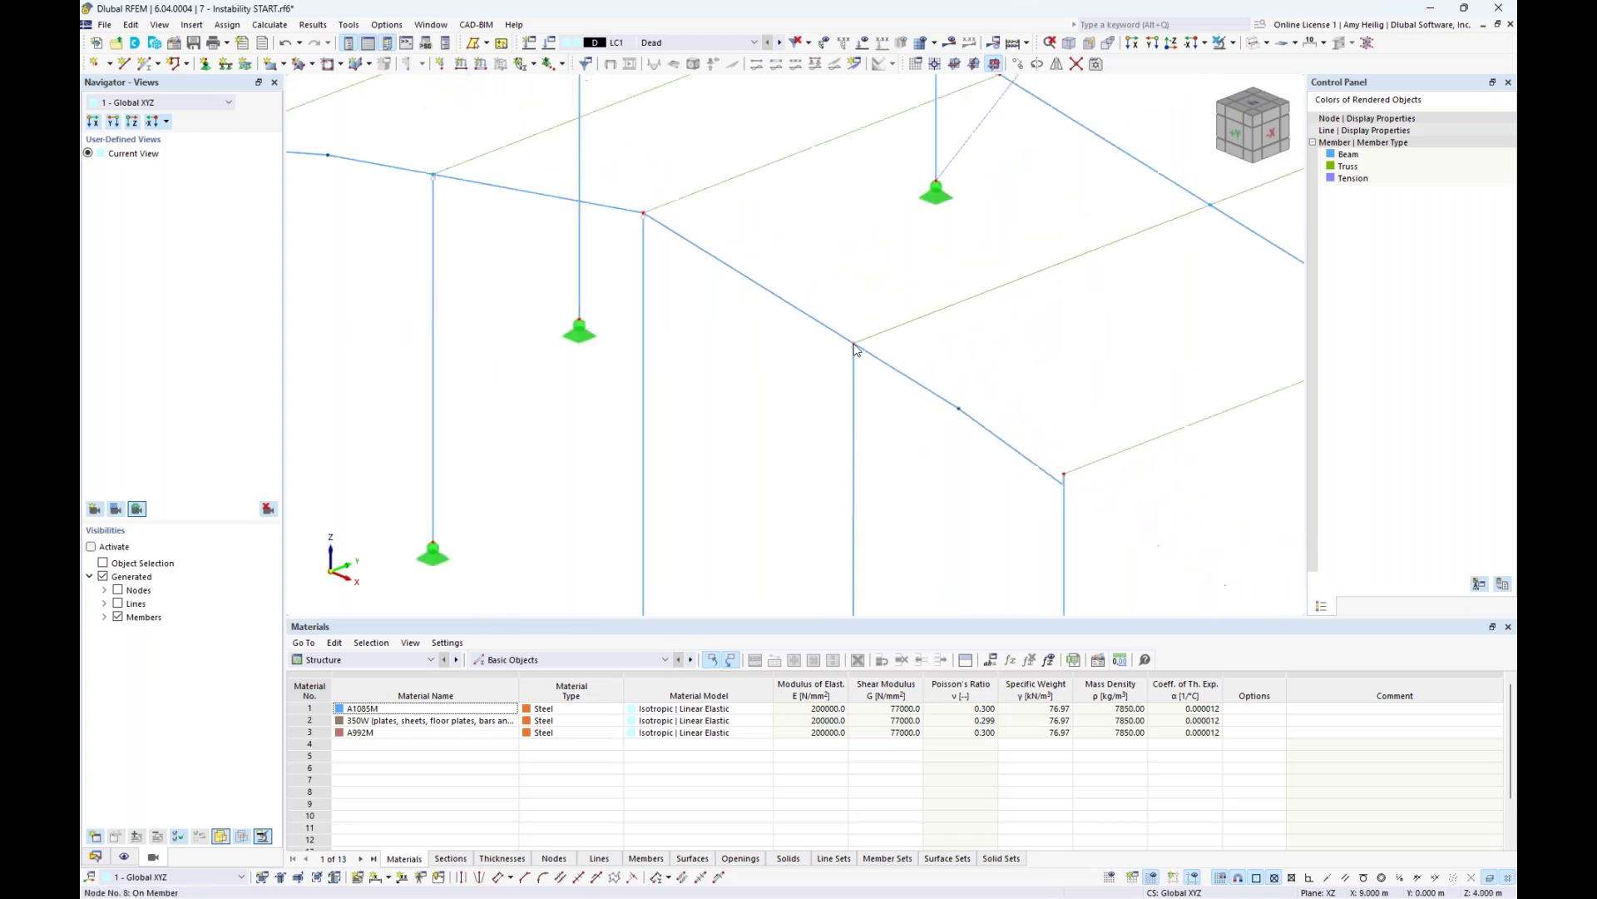
middle_drag(835, 504, 707, 499)
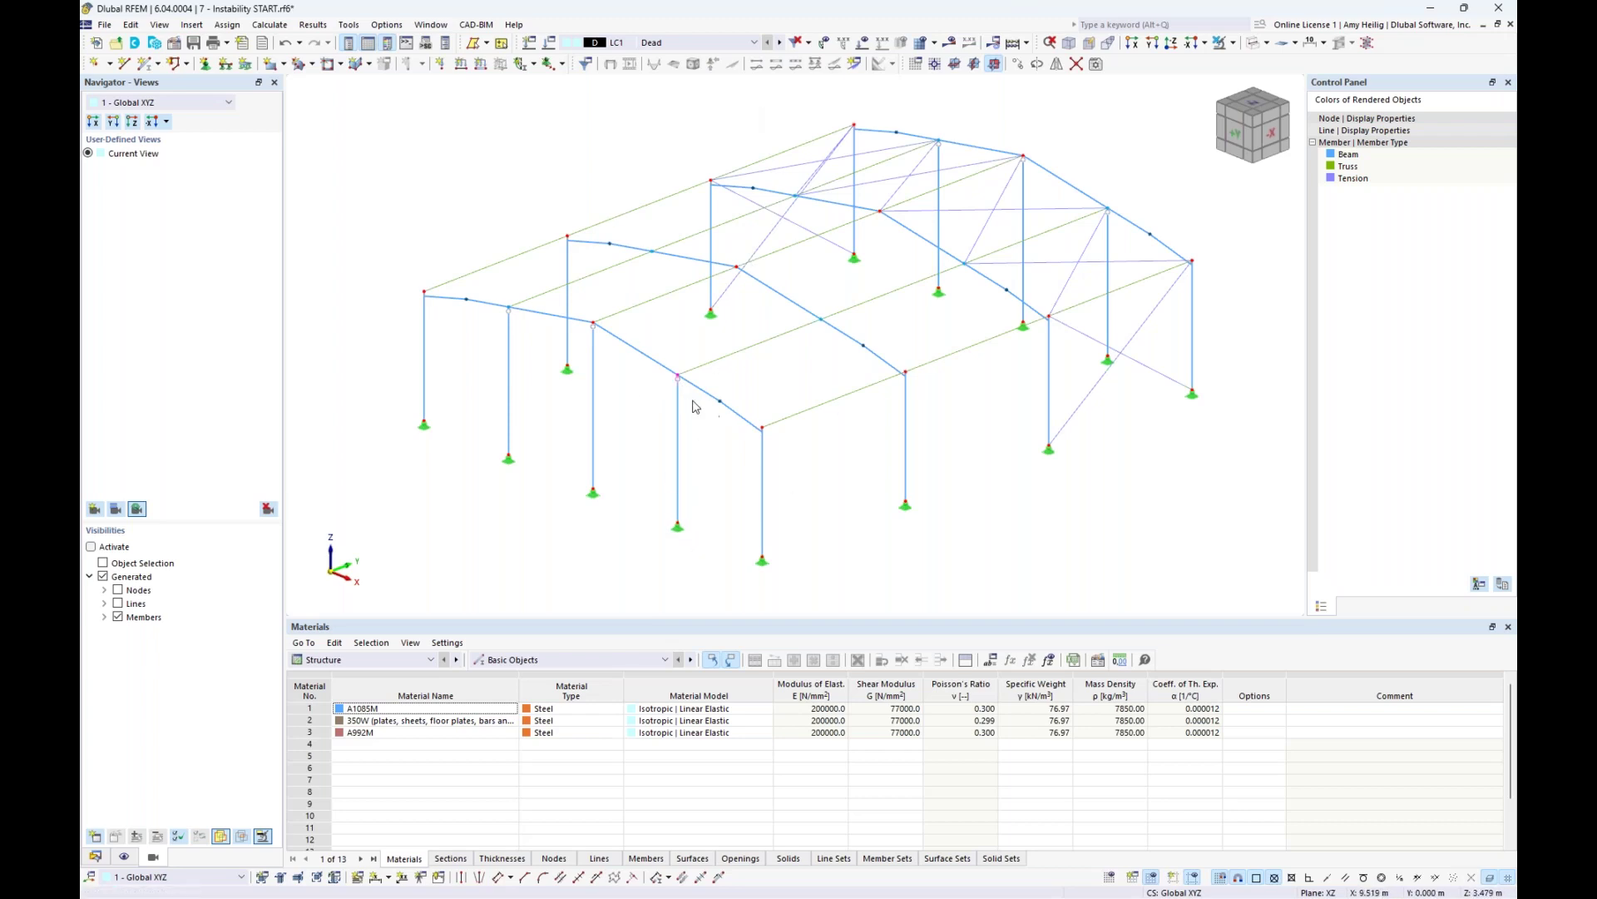
click(690, 44)
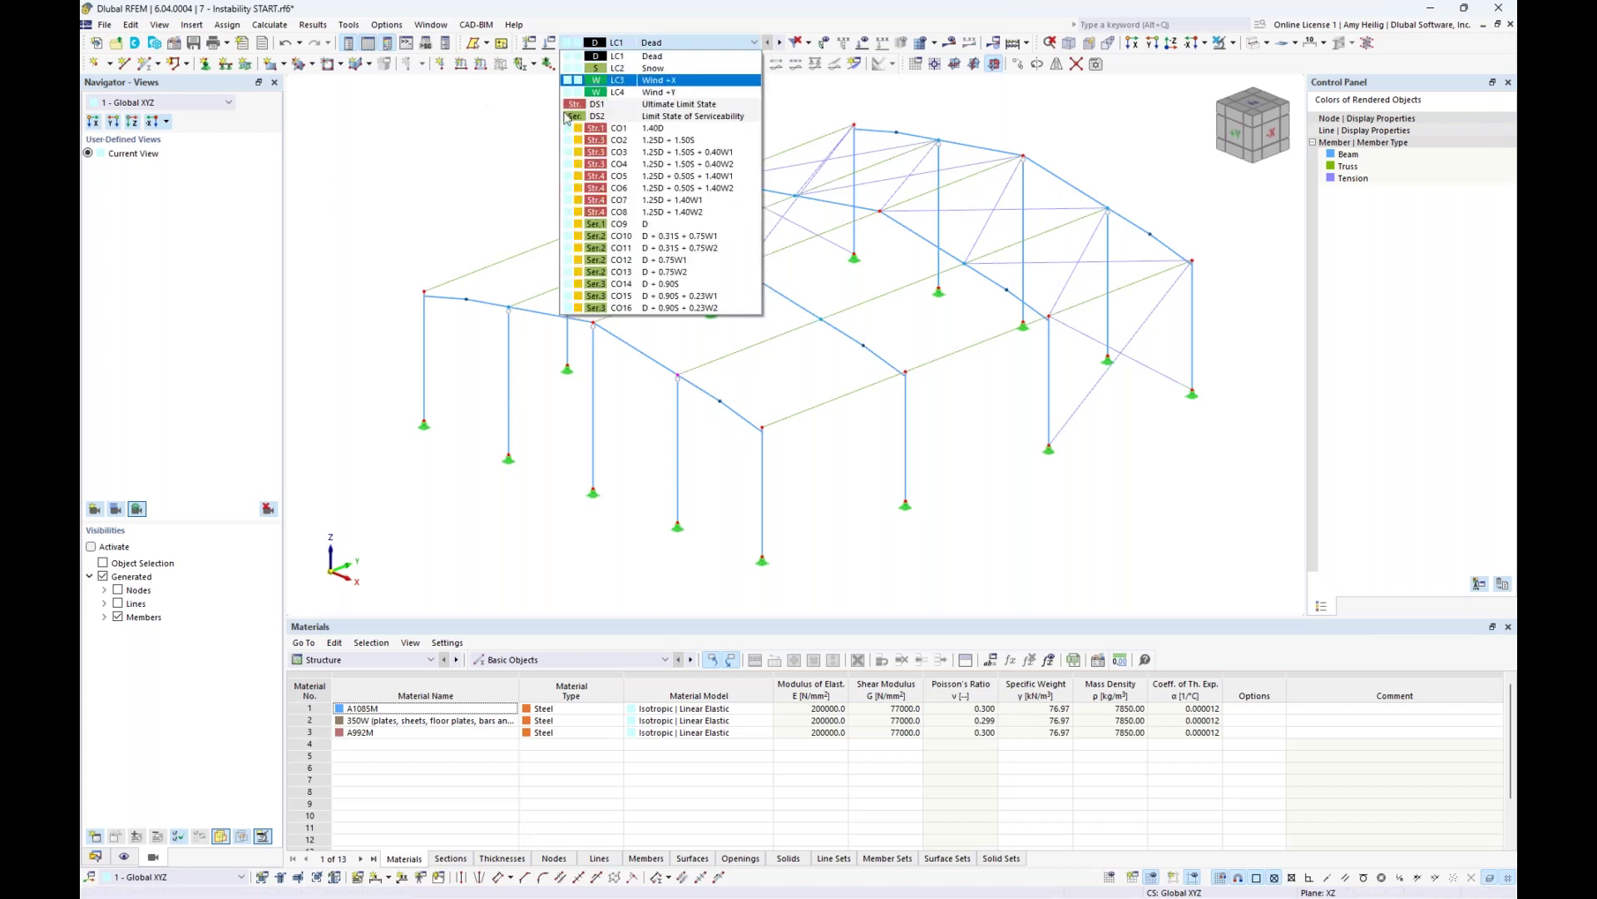
click(676, 141)
click(864, 44)
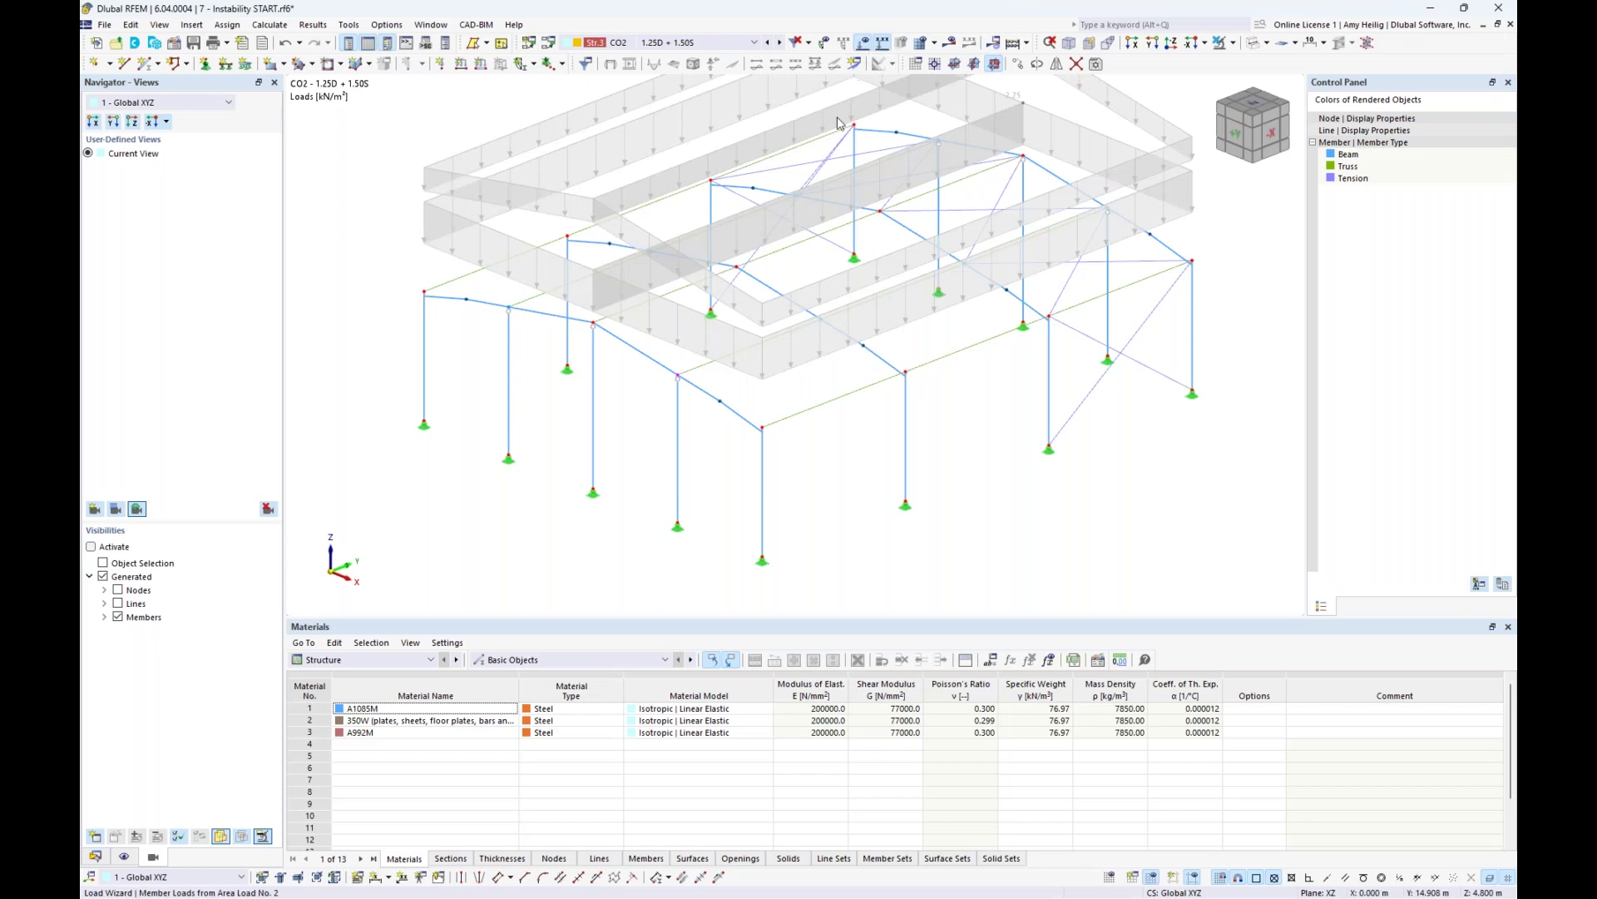
- Calculate load combination CO2, inspect the resulting error entry, and hide the loads on the frame
scroll(844, 329, down, 3)
ctrl+middle_drag(845, 329, 885, 303)
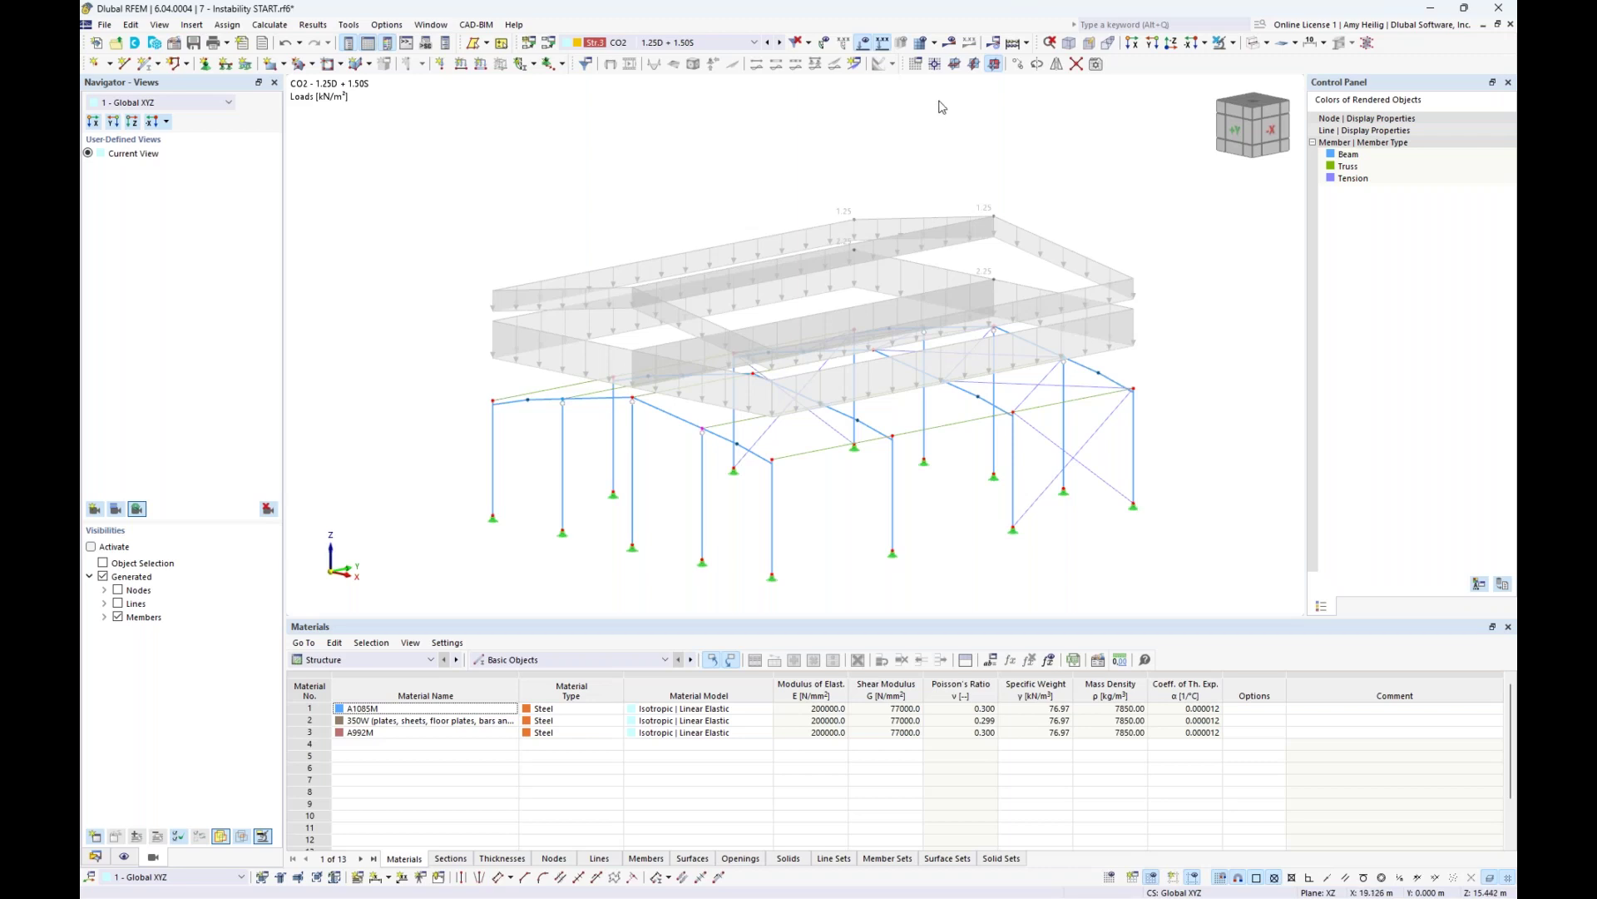
click(951, 44)
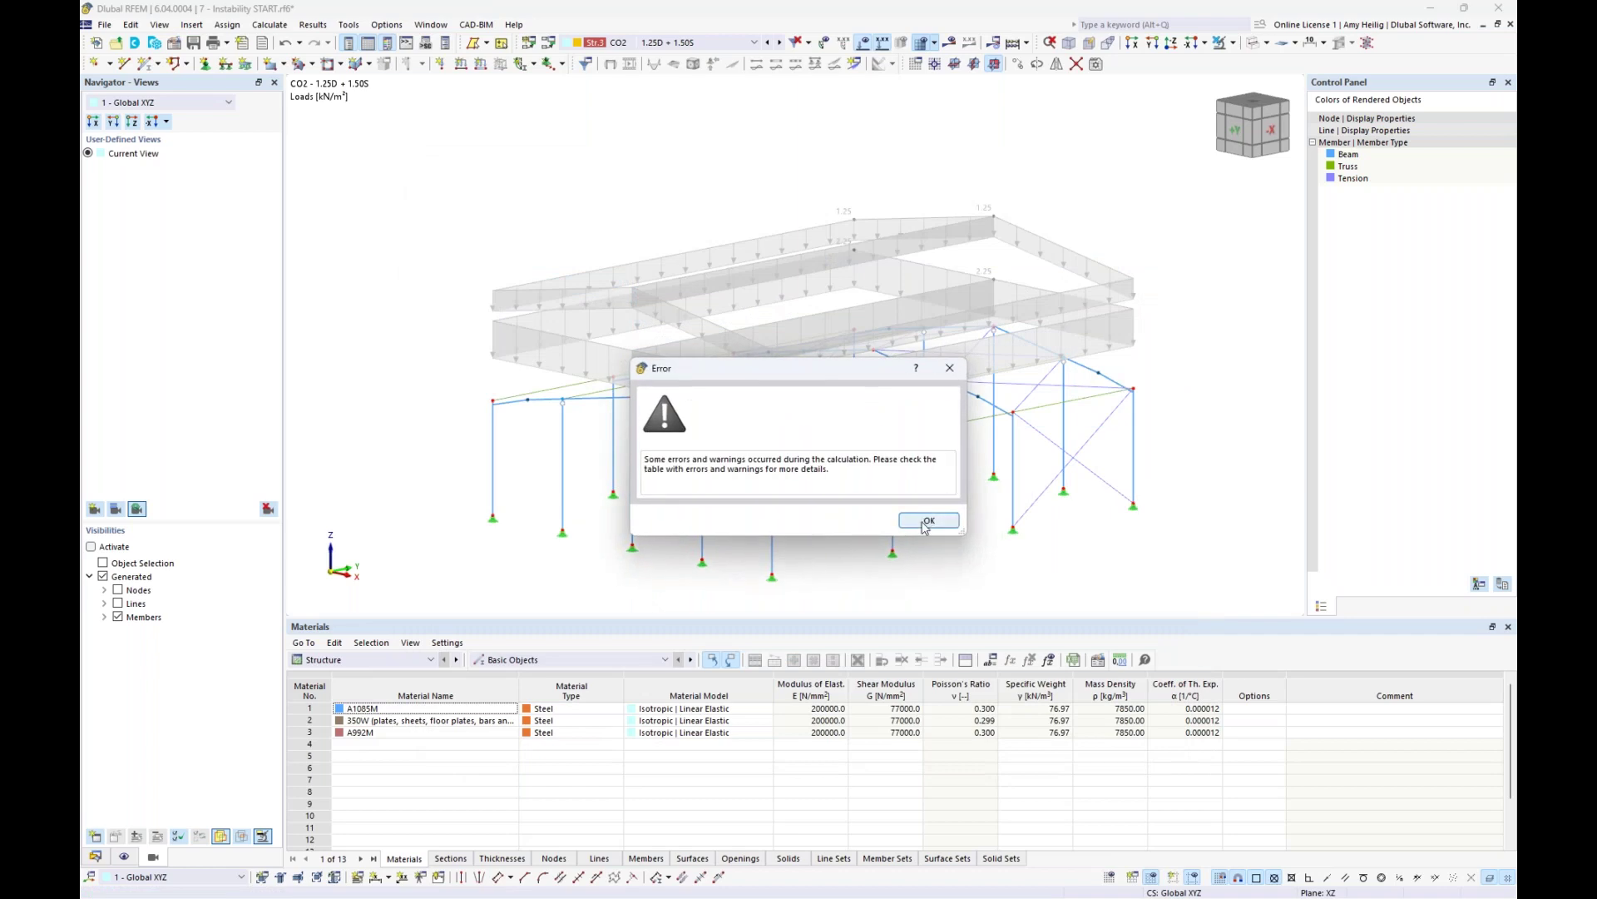
click(929, 521)
click(931, 714)
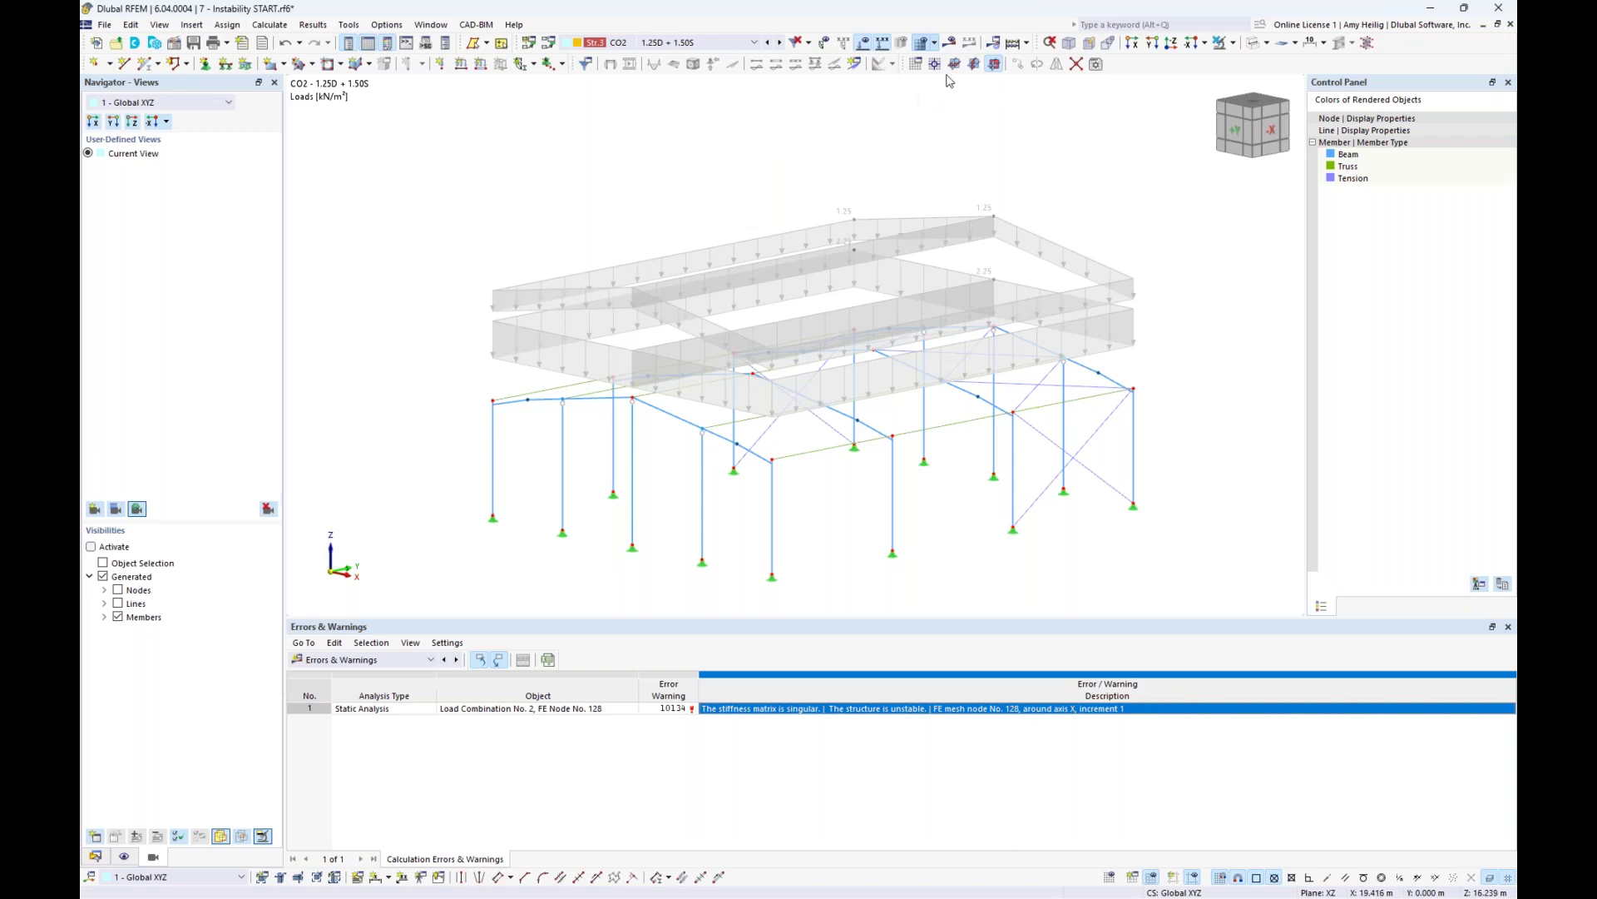
click(865, 43)
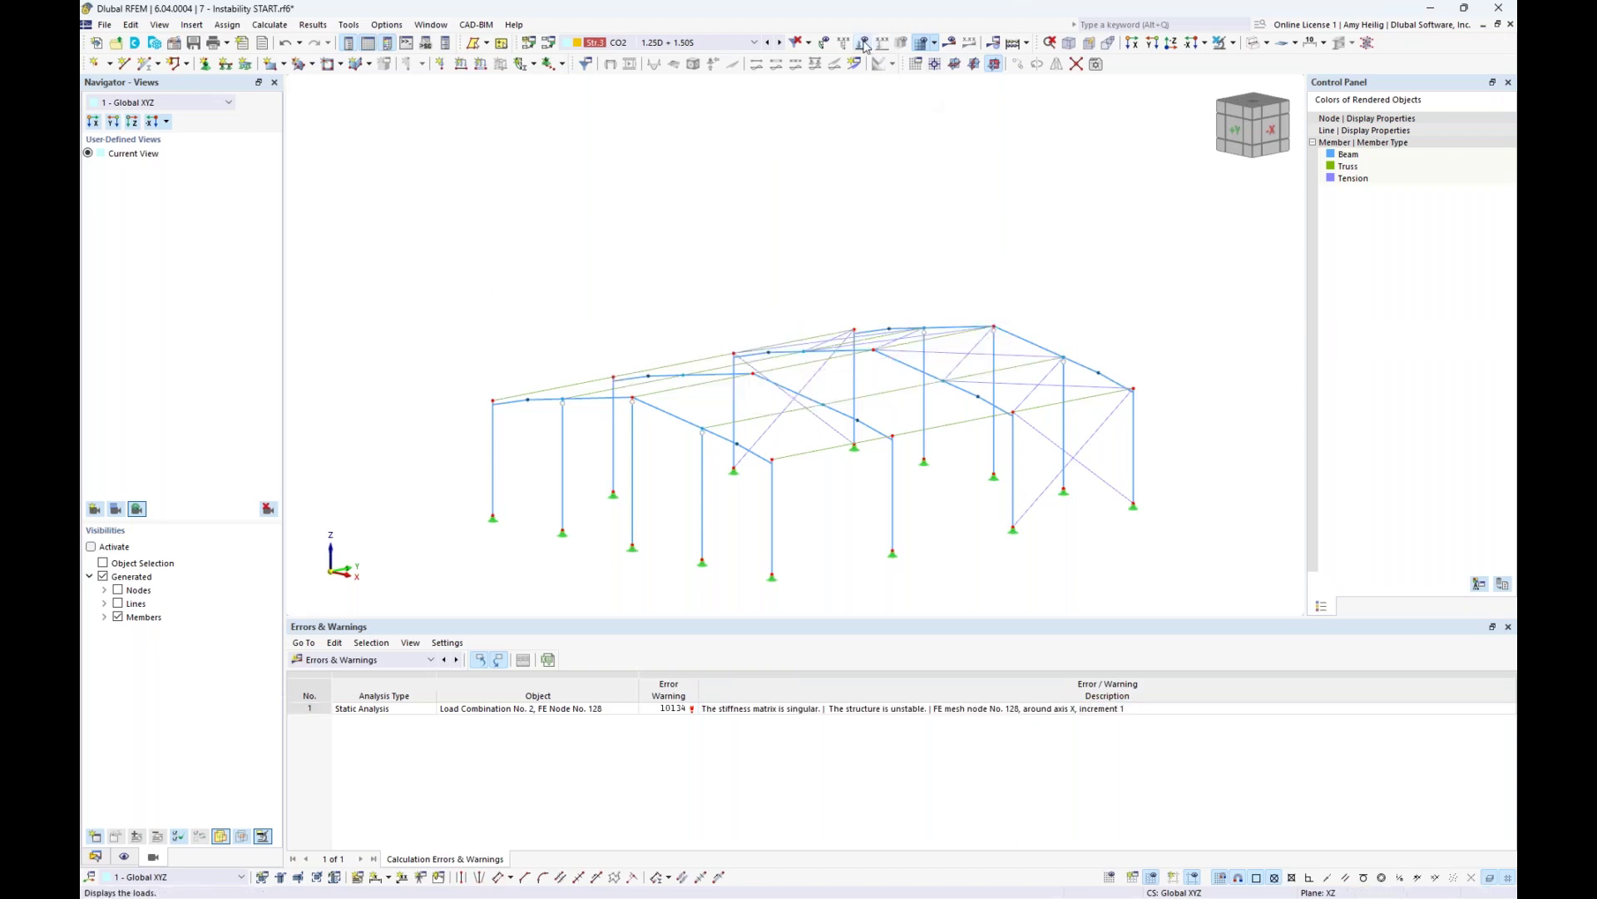
- Assign SA1 - Geometrically linear | Newton-Raphson to load combination CO2 and activate its critical load calculation
ctrl+middle_drag(802, 310, 699, 228)
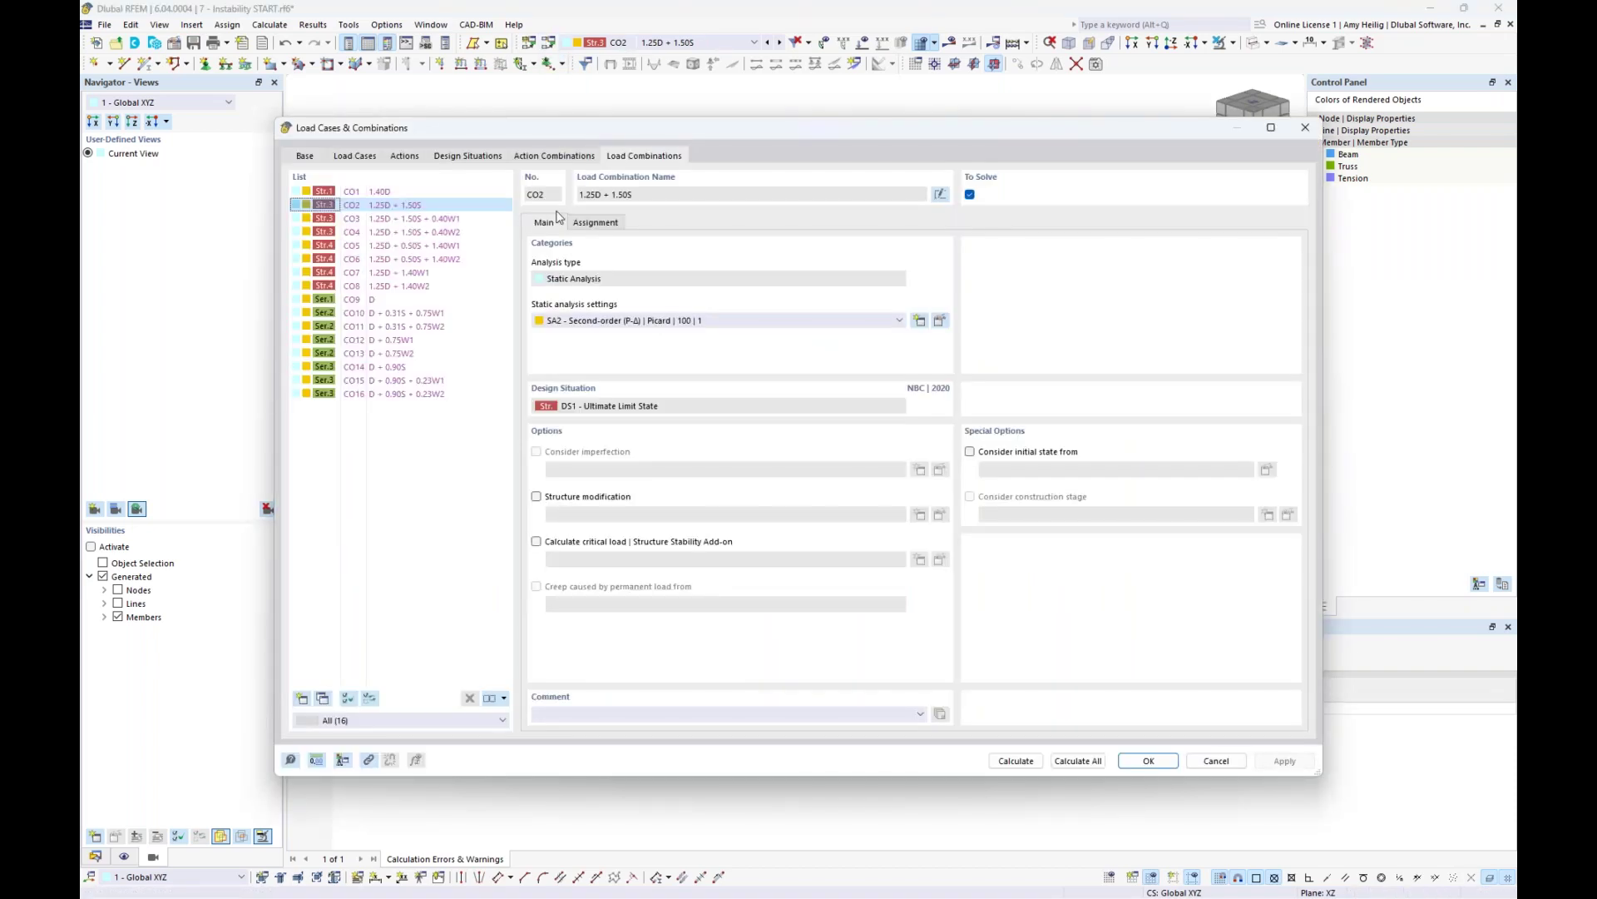
click(646, 325)
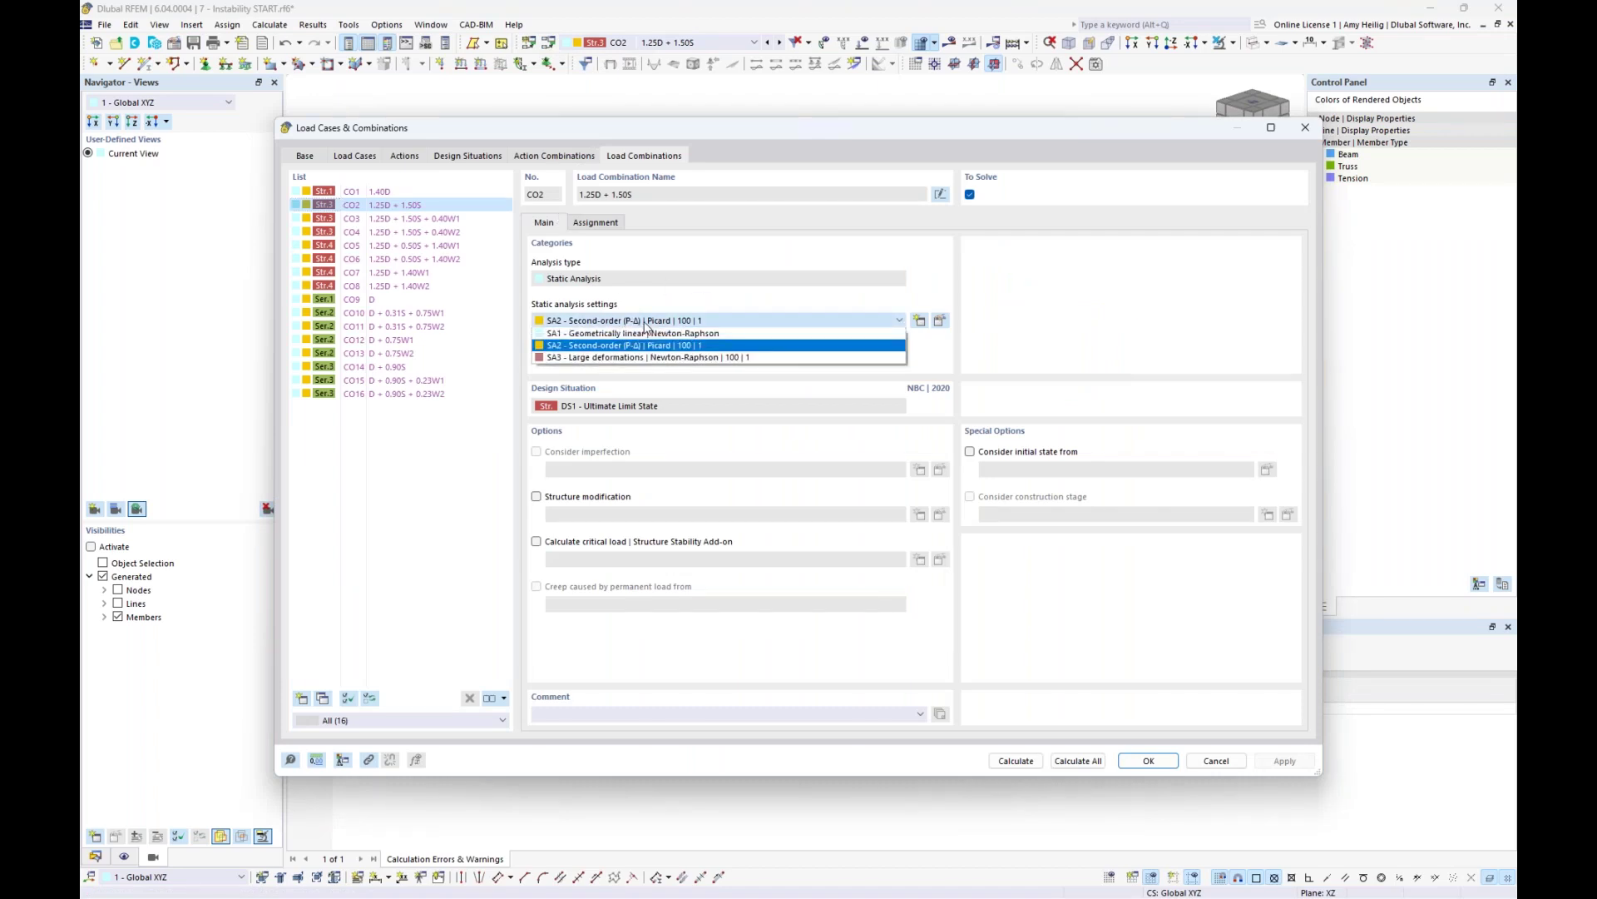
click(645, 334)
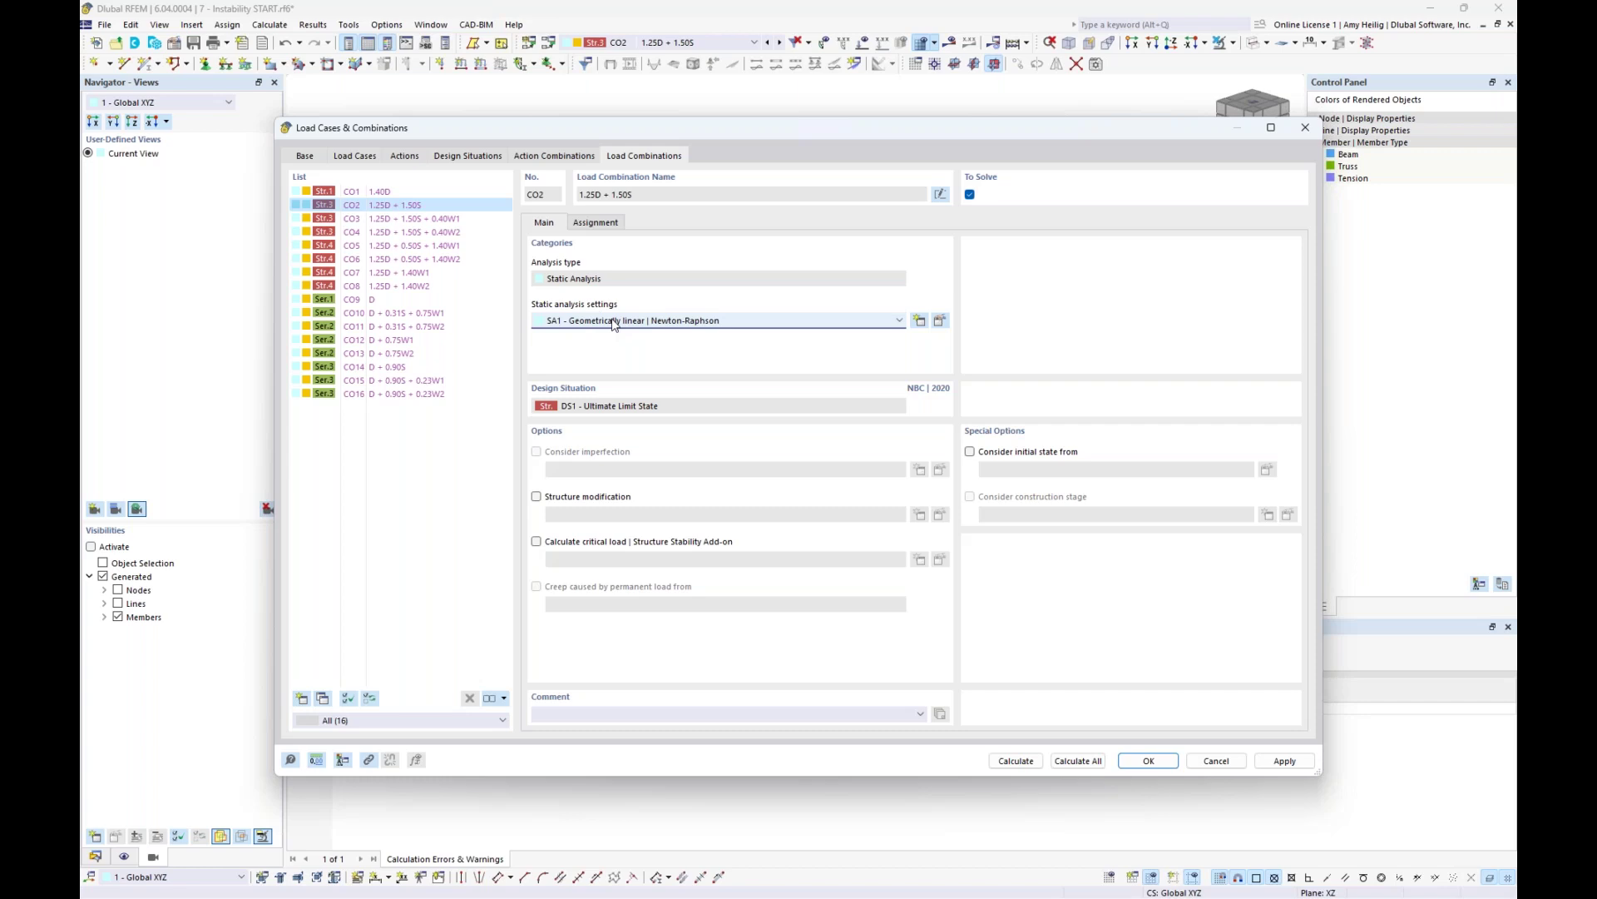
click(536, 541)
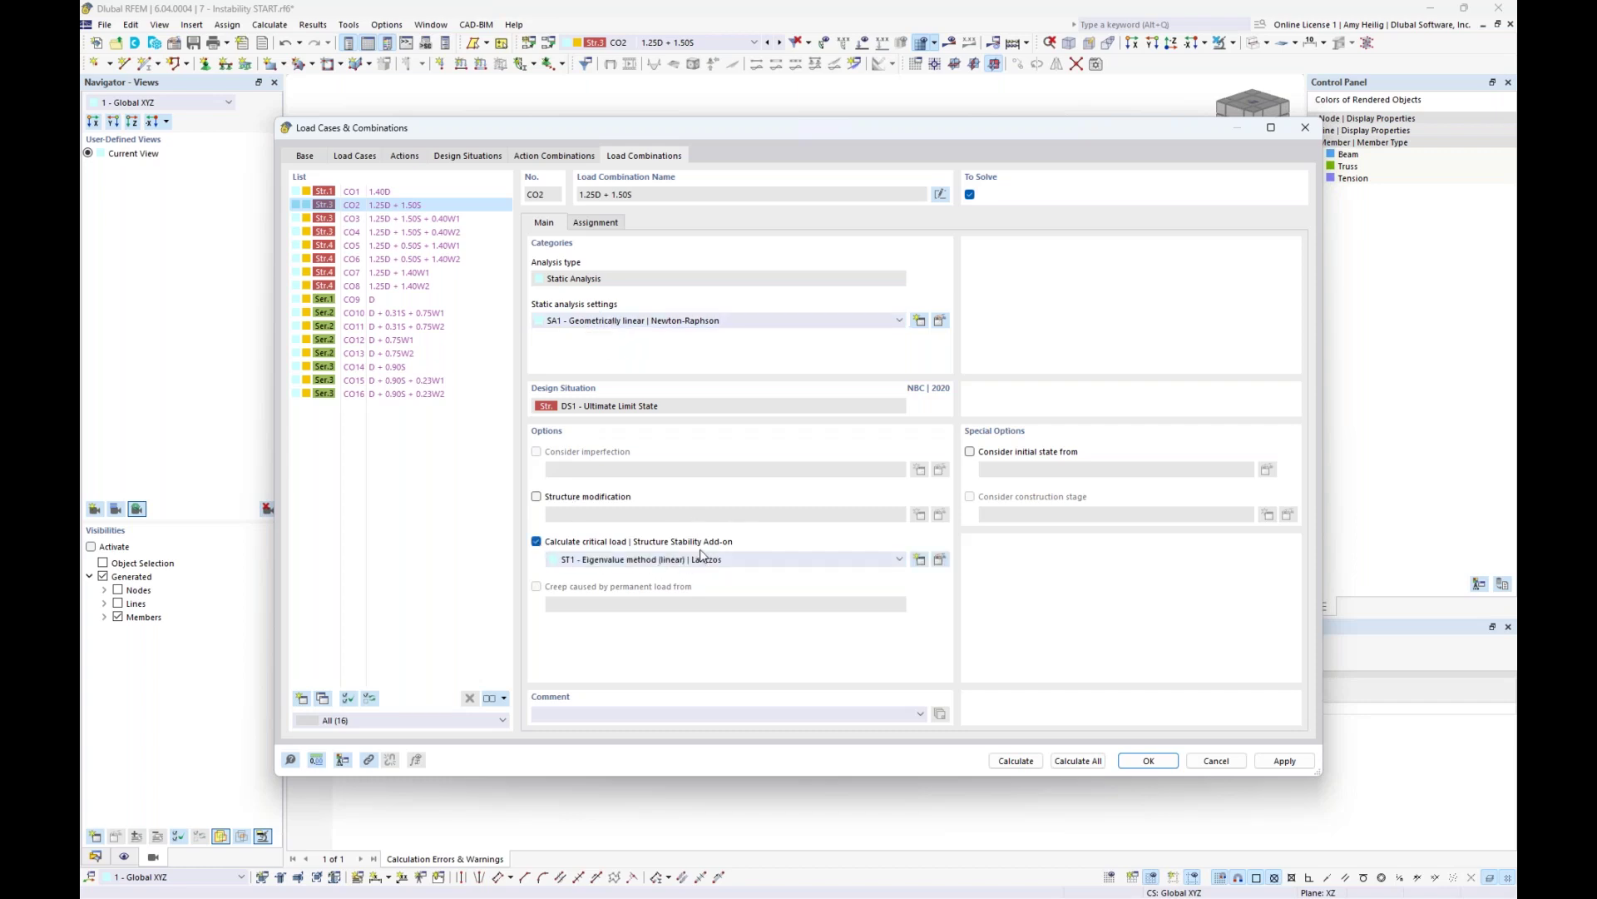
- Check the number of lowest eigenvalues in stability settings ST1, accept the settings, and calculate CO2
click(940, 562)
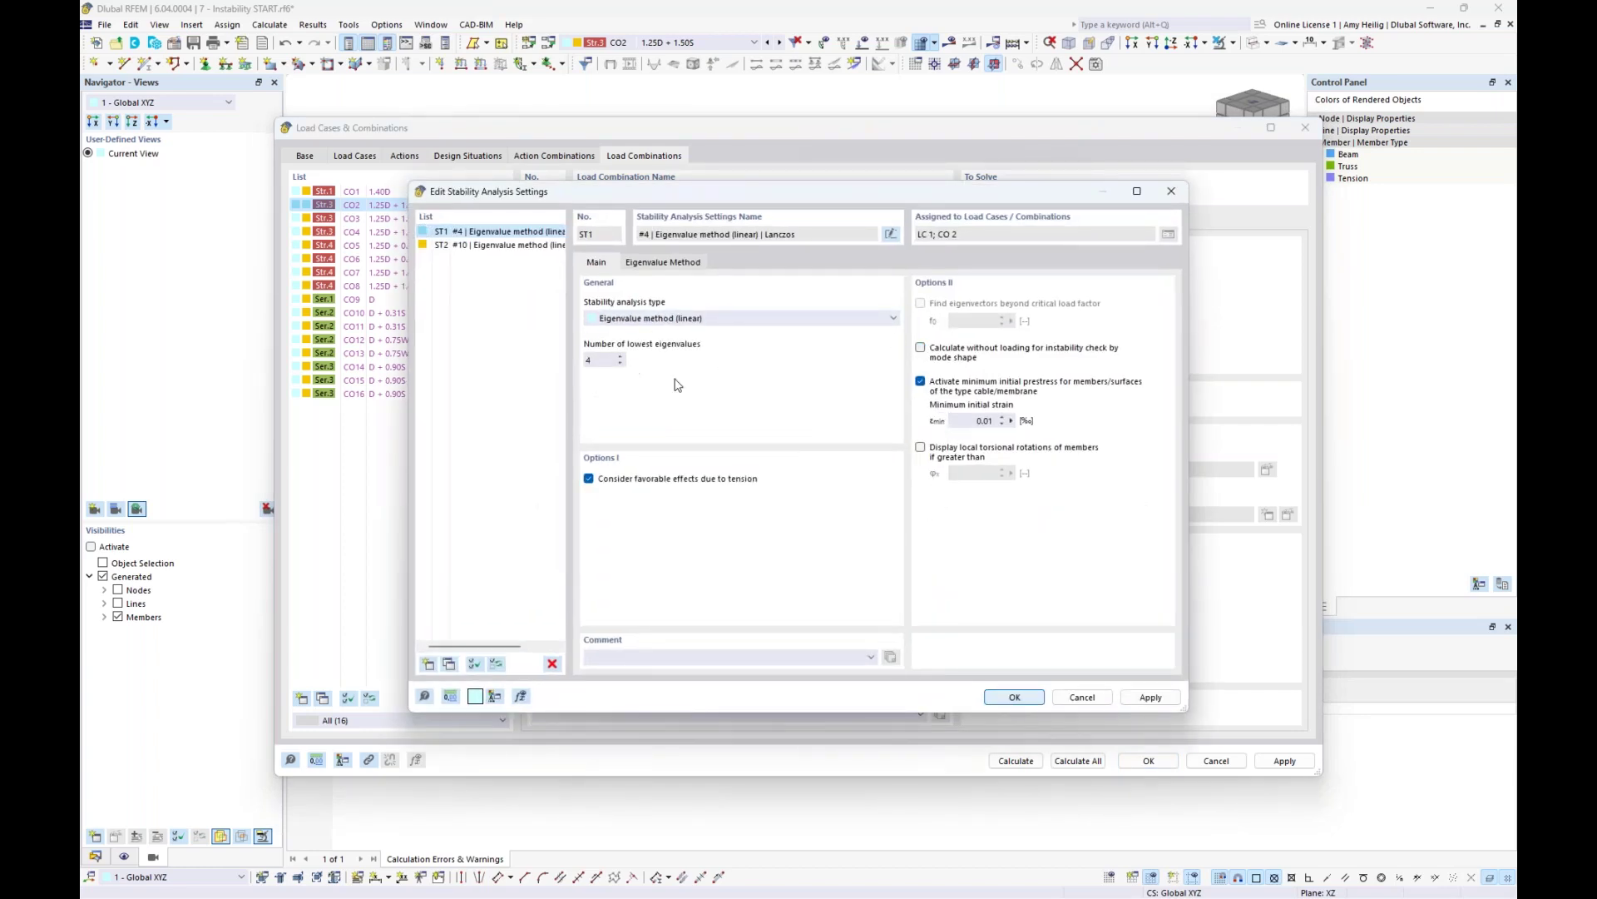
double_click(609, 355)
click(1009, 697)
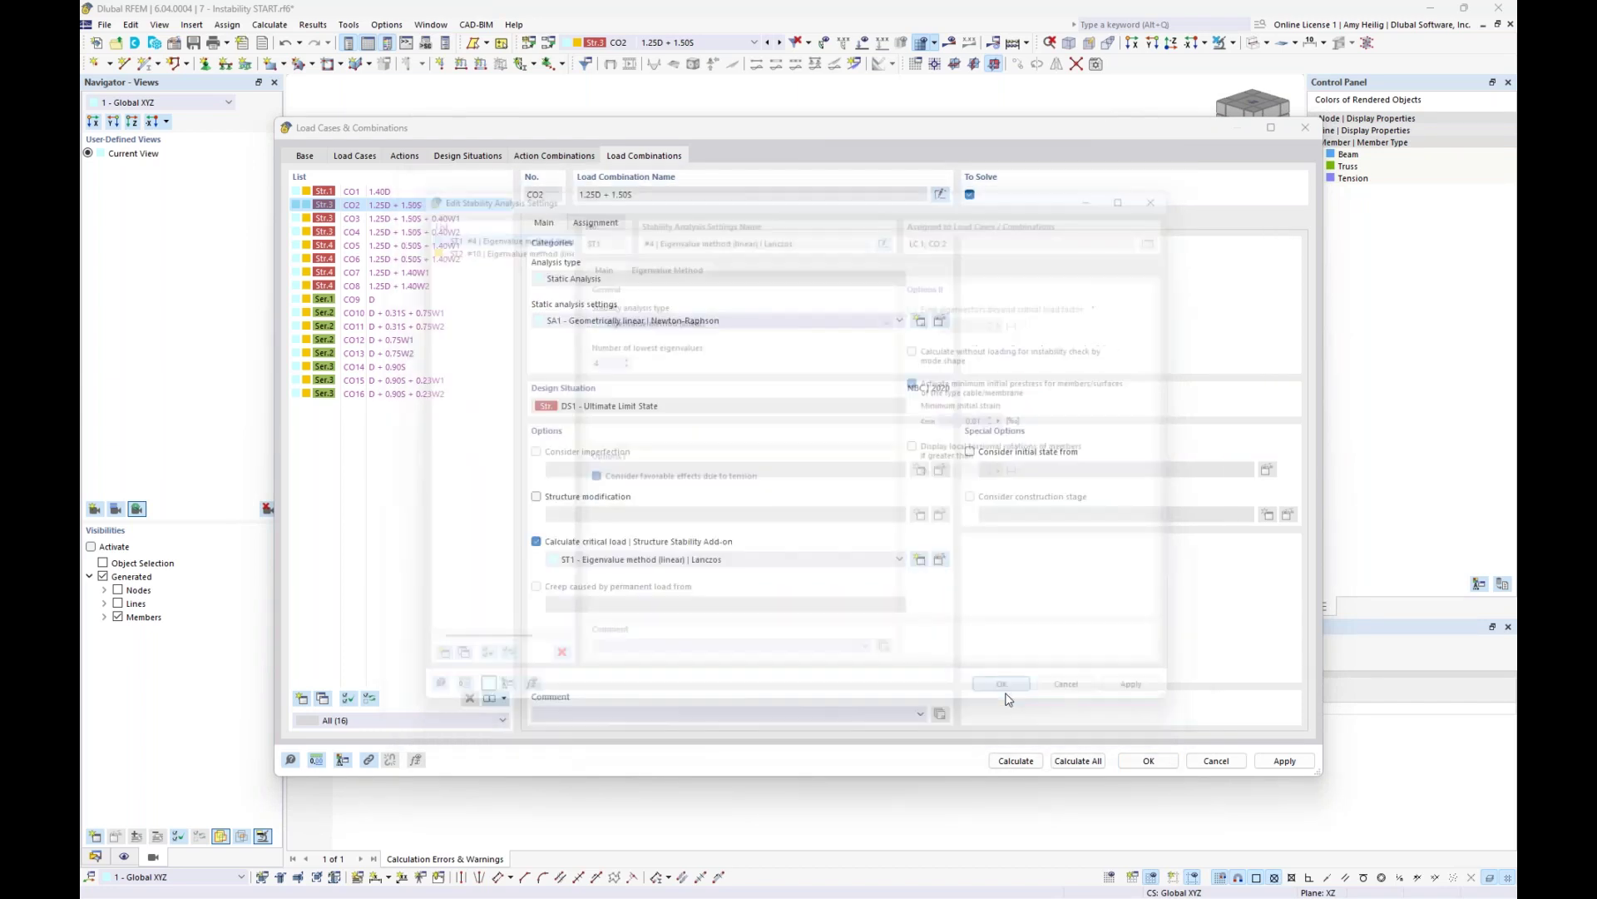
click(1015, 761)
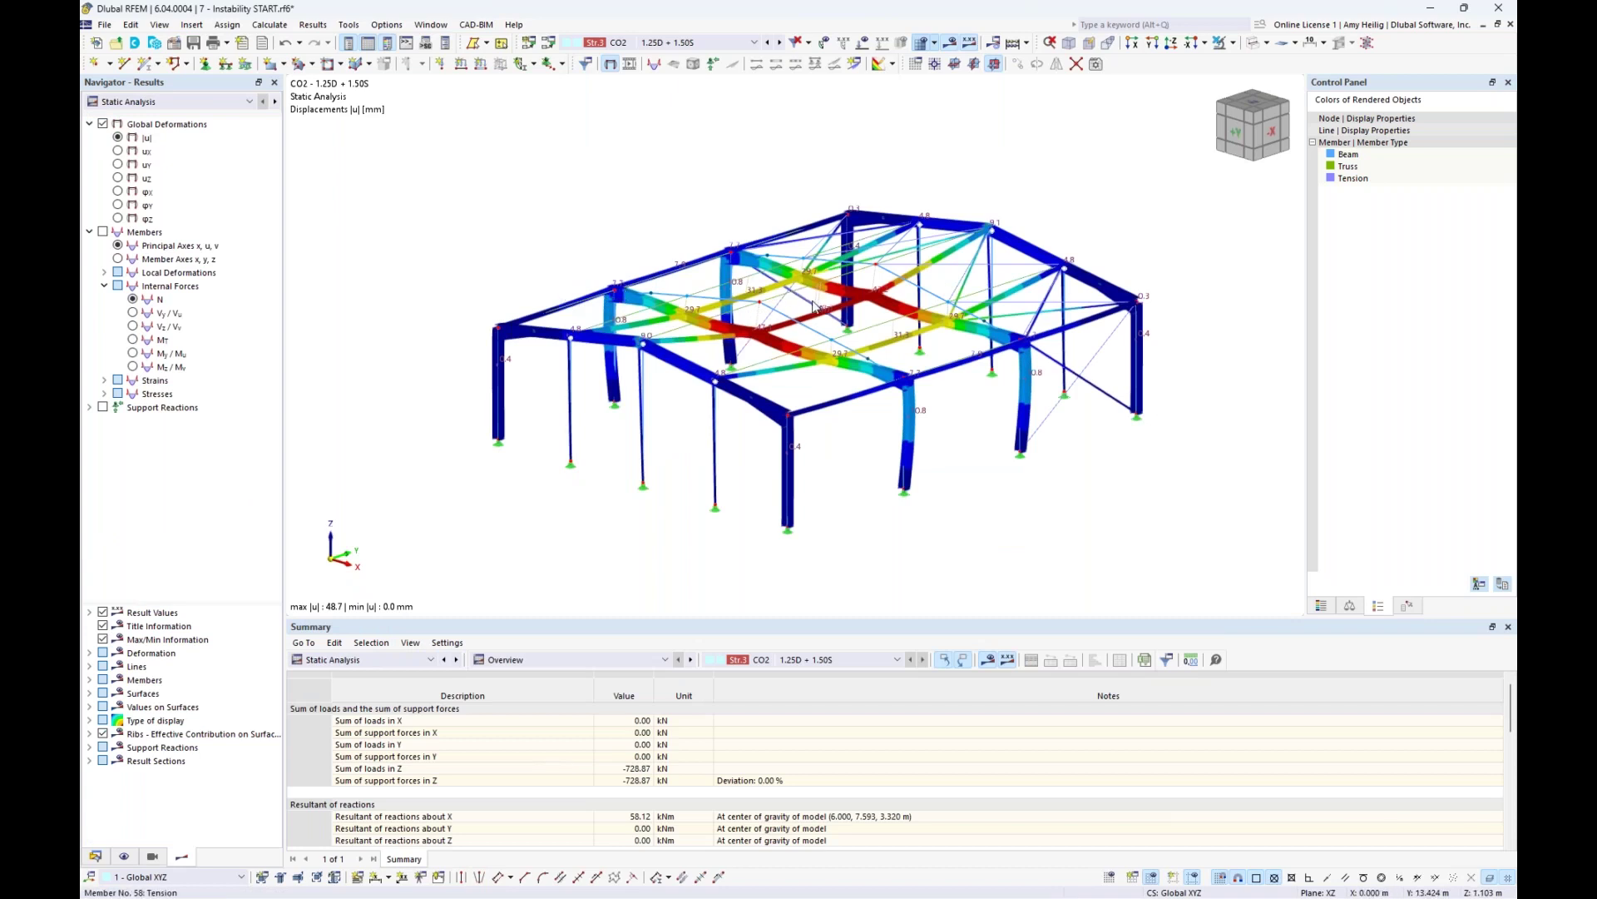
- Look over the CO2 displacements and display the stability analysis results instead
middle_drag(606, 242, 581, 228)
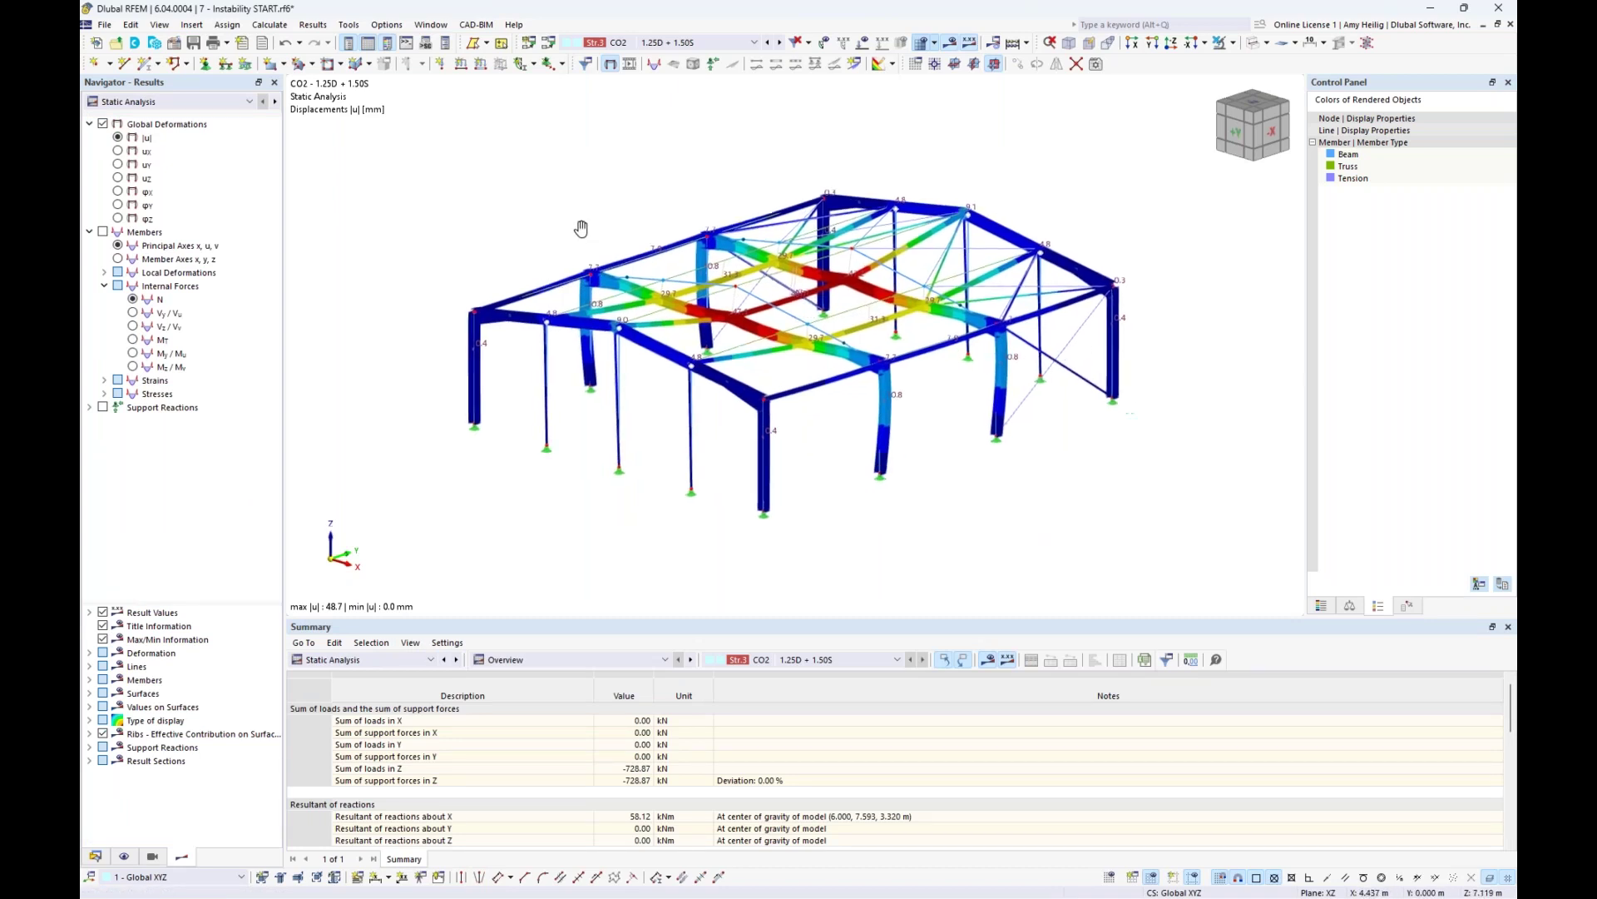
scroll(676, 239, up, 1)
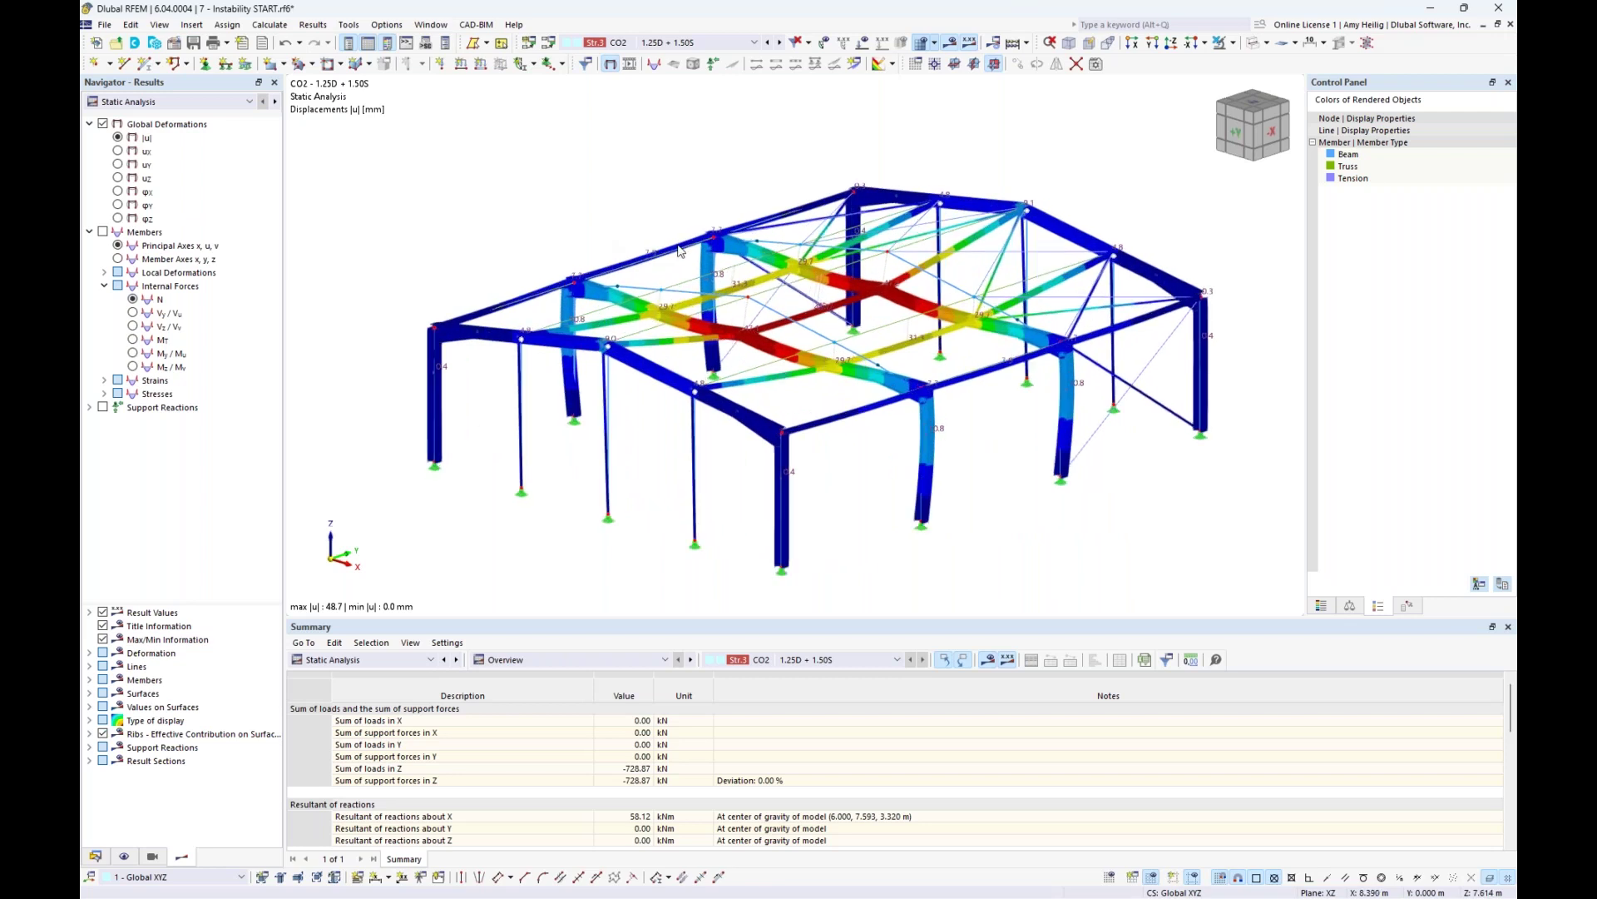
click(169, 102)
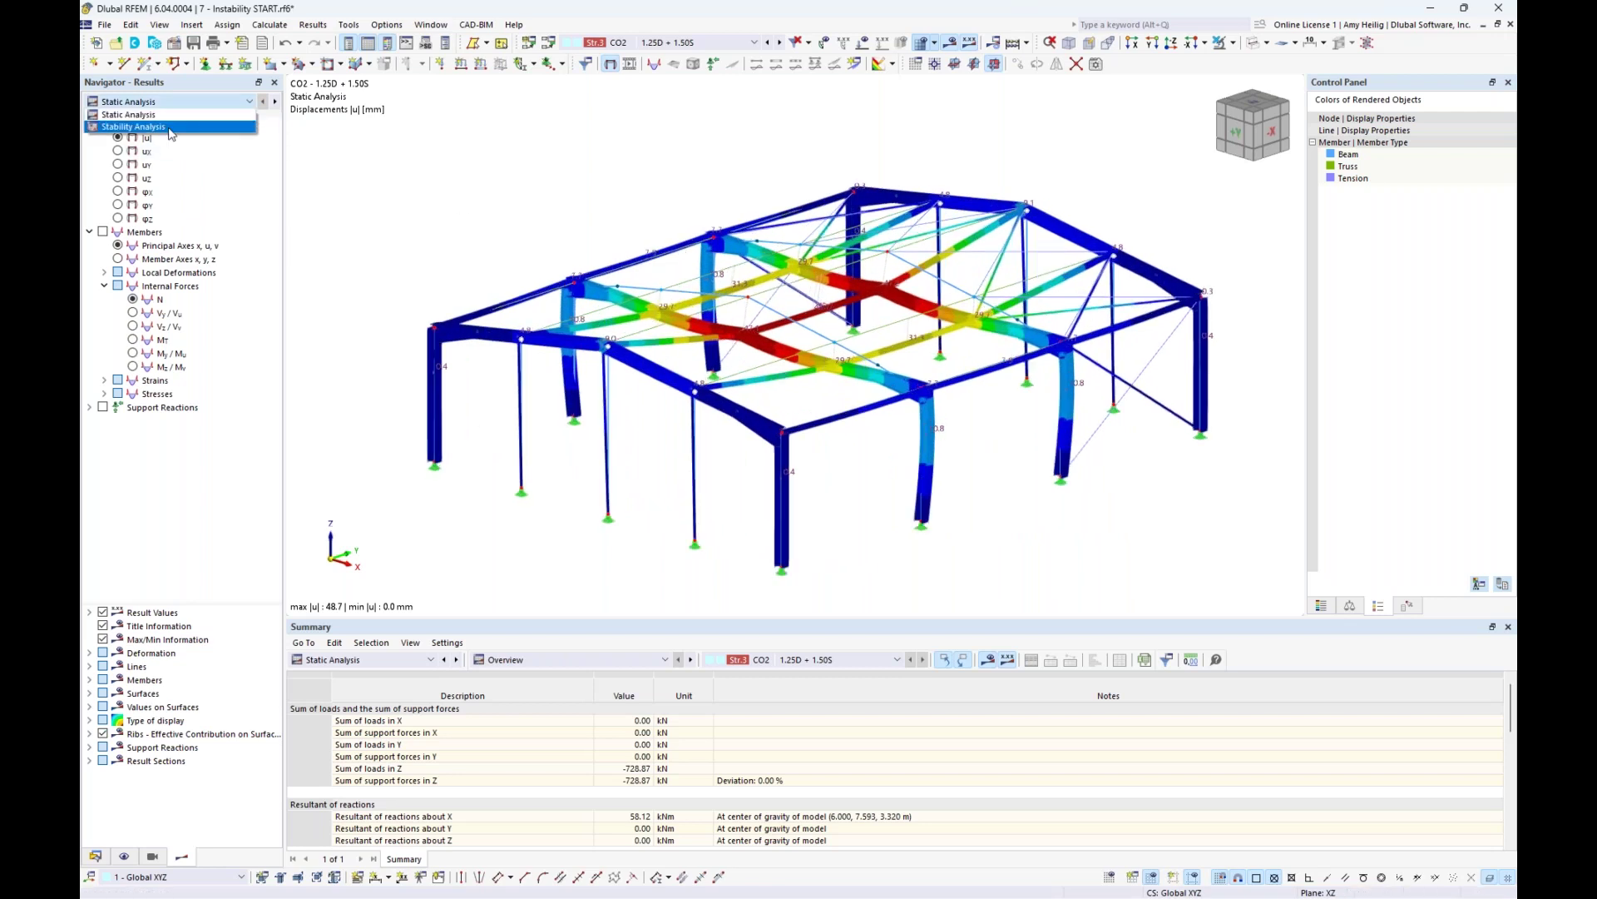
click(169, 126)
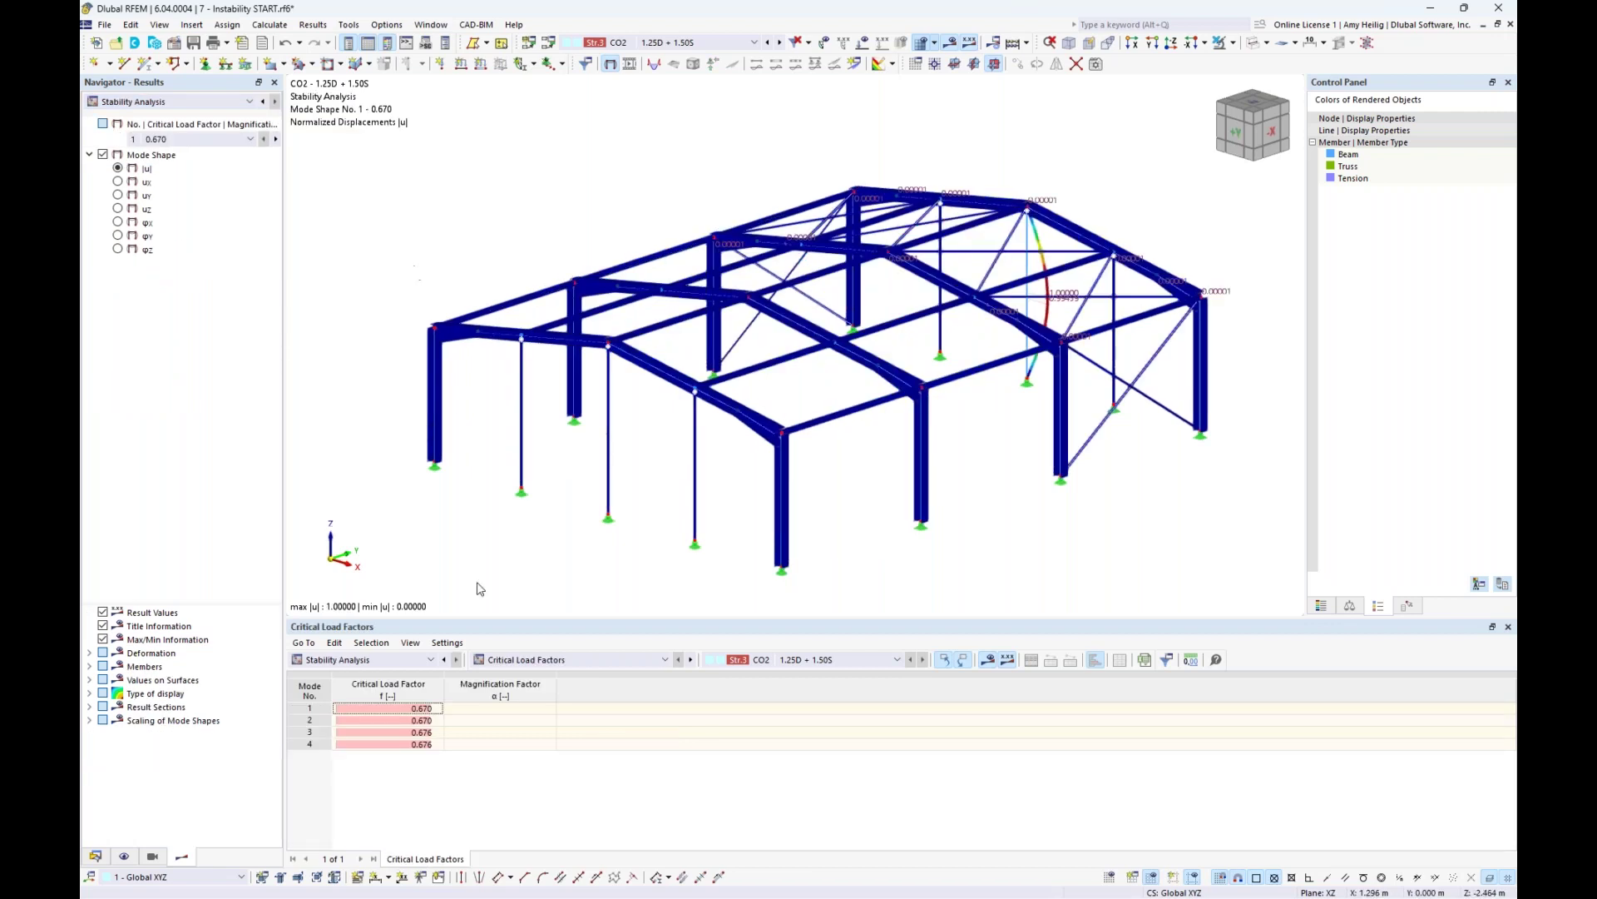
- Compare the first three CO2 mode shapes on the gable columns and return to mode 1
ctrl+middle_drag(1141, 450, 836, 408)
click(404, 711)
click(402, 712)
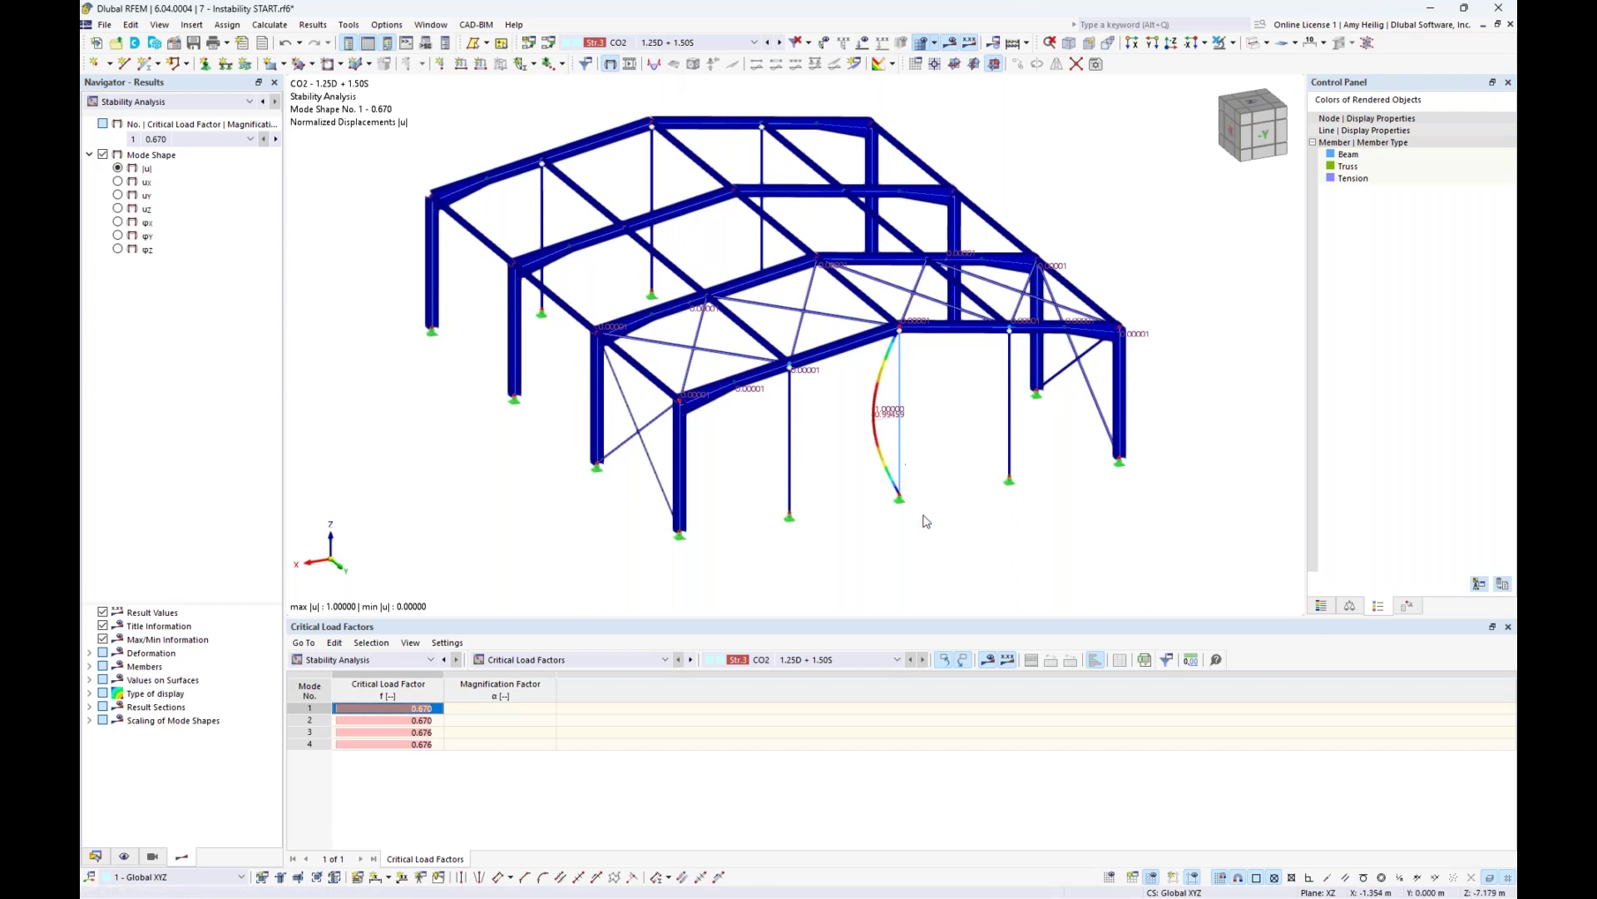
click(359, 721)
click(370, 733)
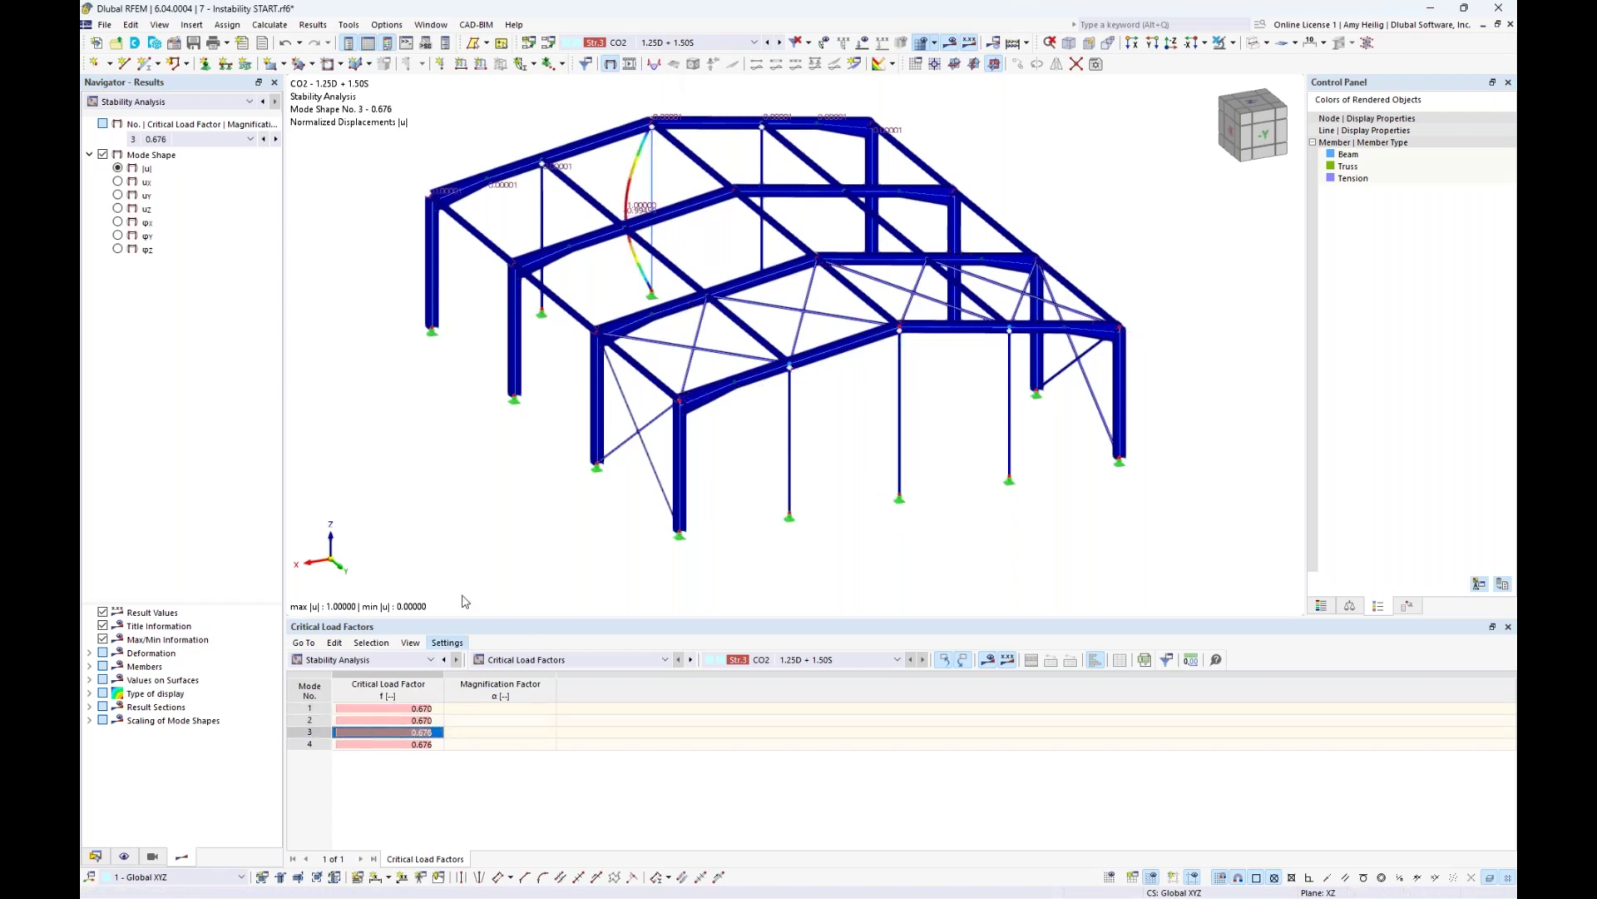
click(397, 711)
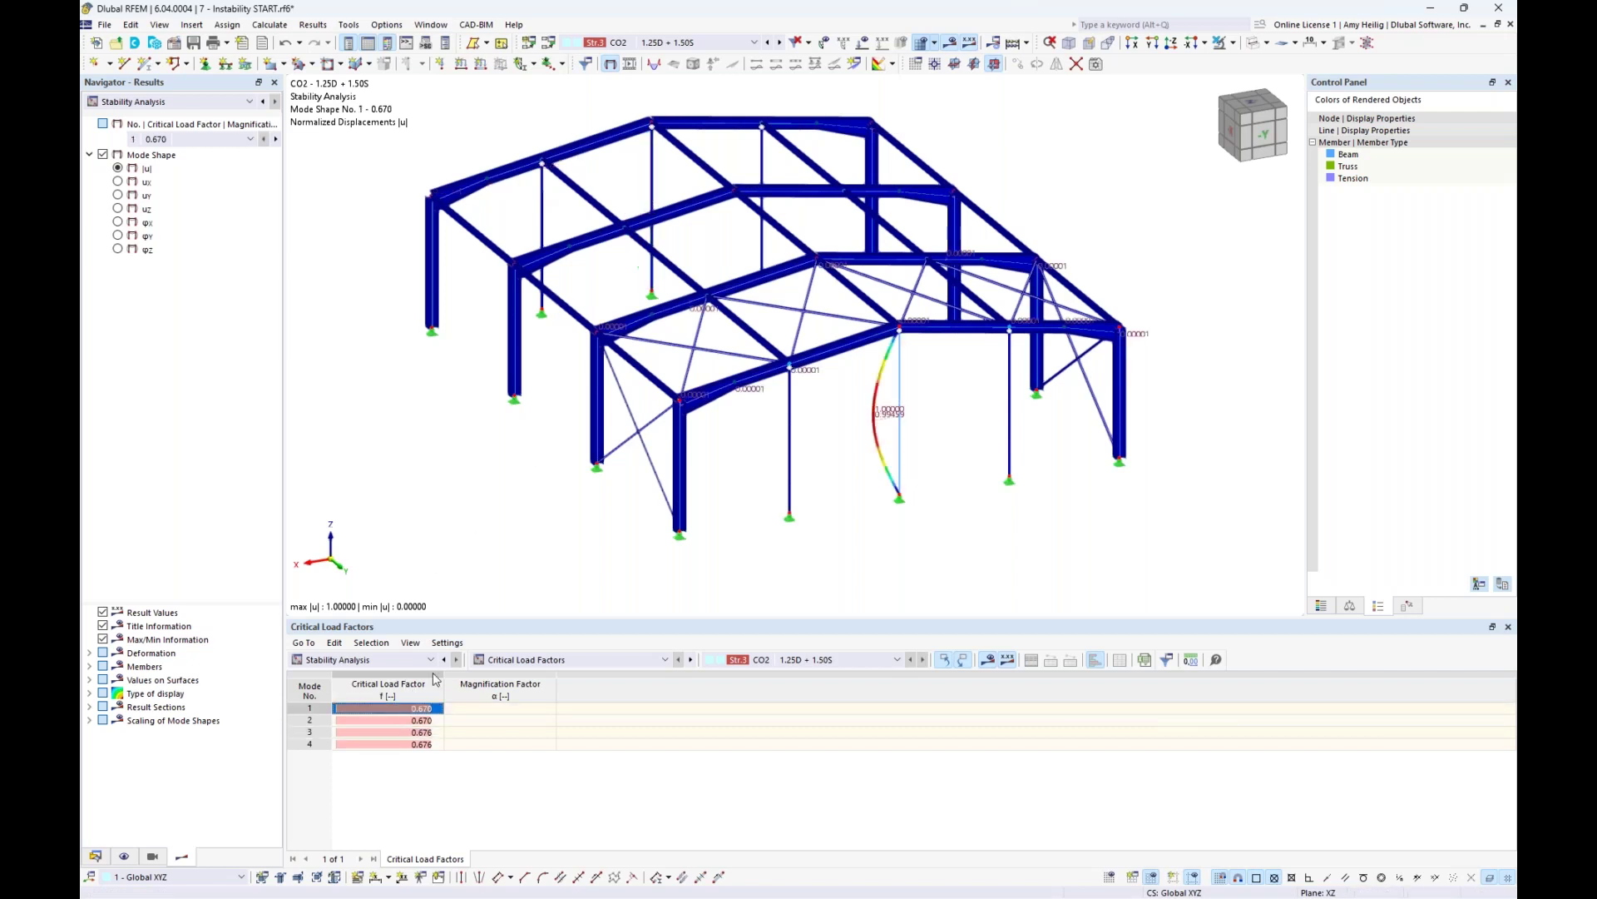
- Change the section of the intermediate gable columns at both ends to 2 - Sqr HSS 127x127x4.8, accepting deletion of results, and show the members as solids
ctrl+middle_drag(716, 466, 898, 460)
key(F6)
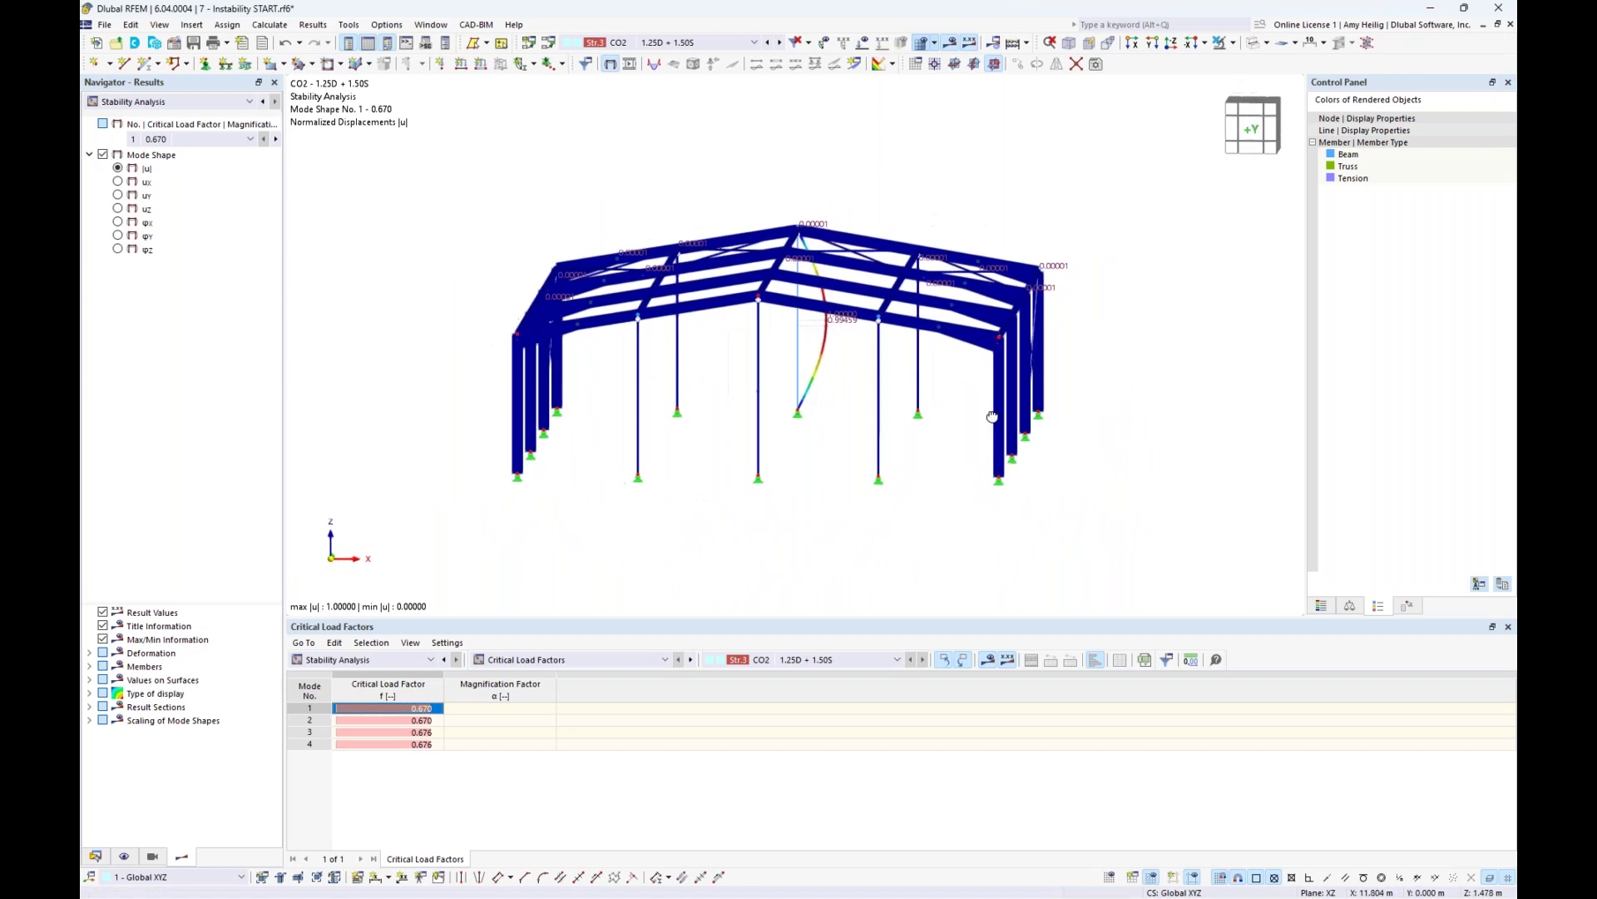
drag(923, 392, 617, 359)
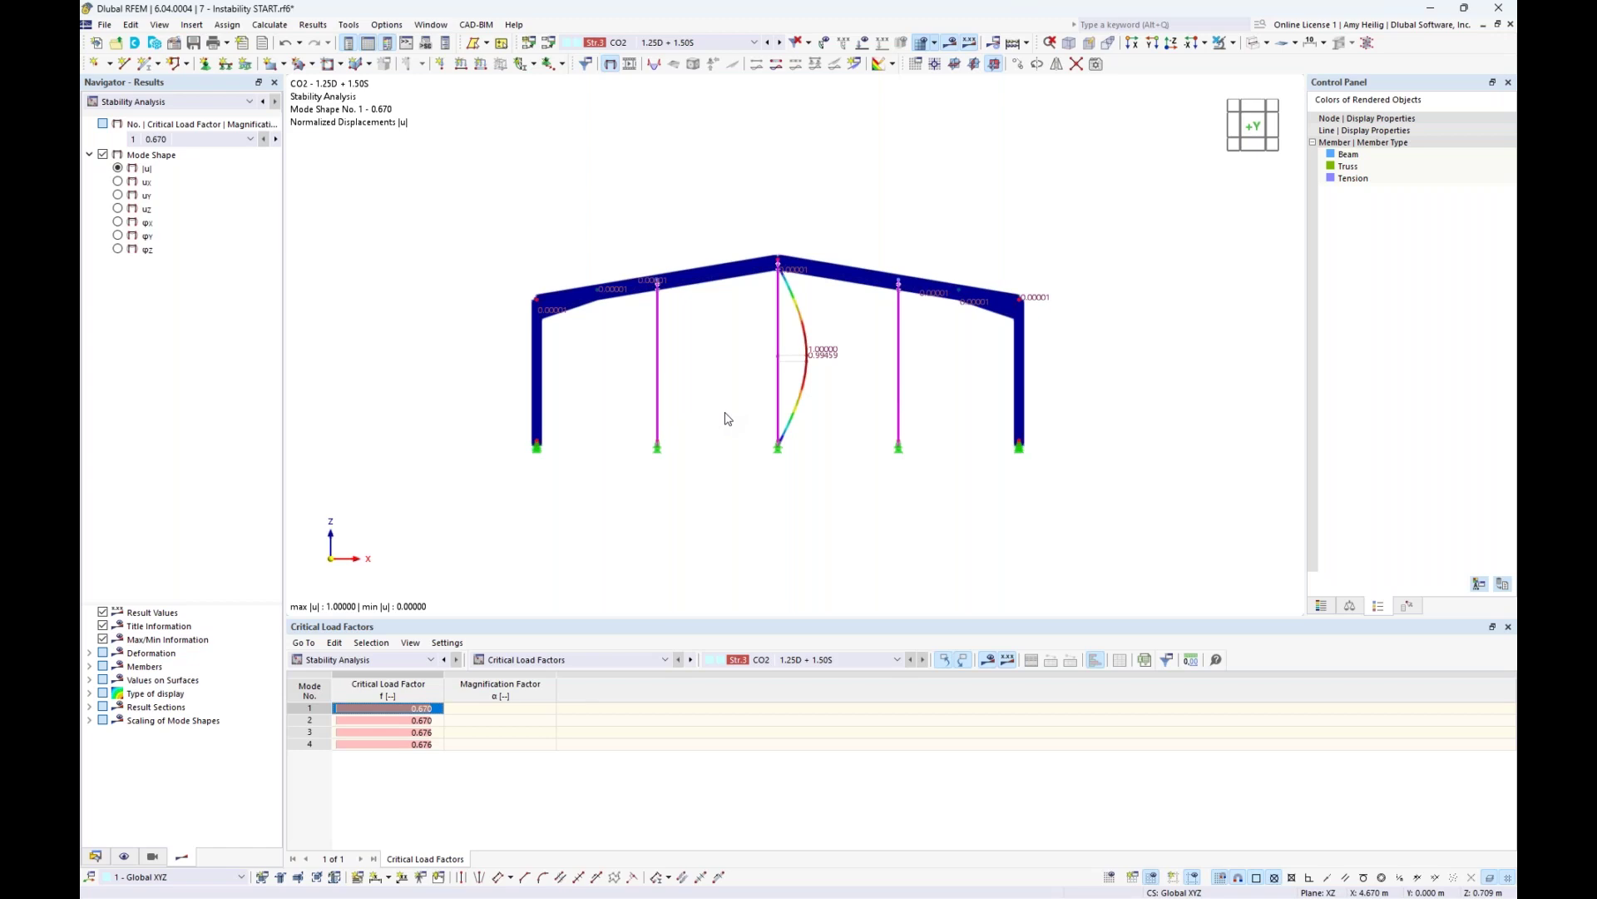
scroll(728, 419, up, 1)
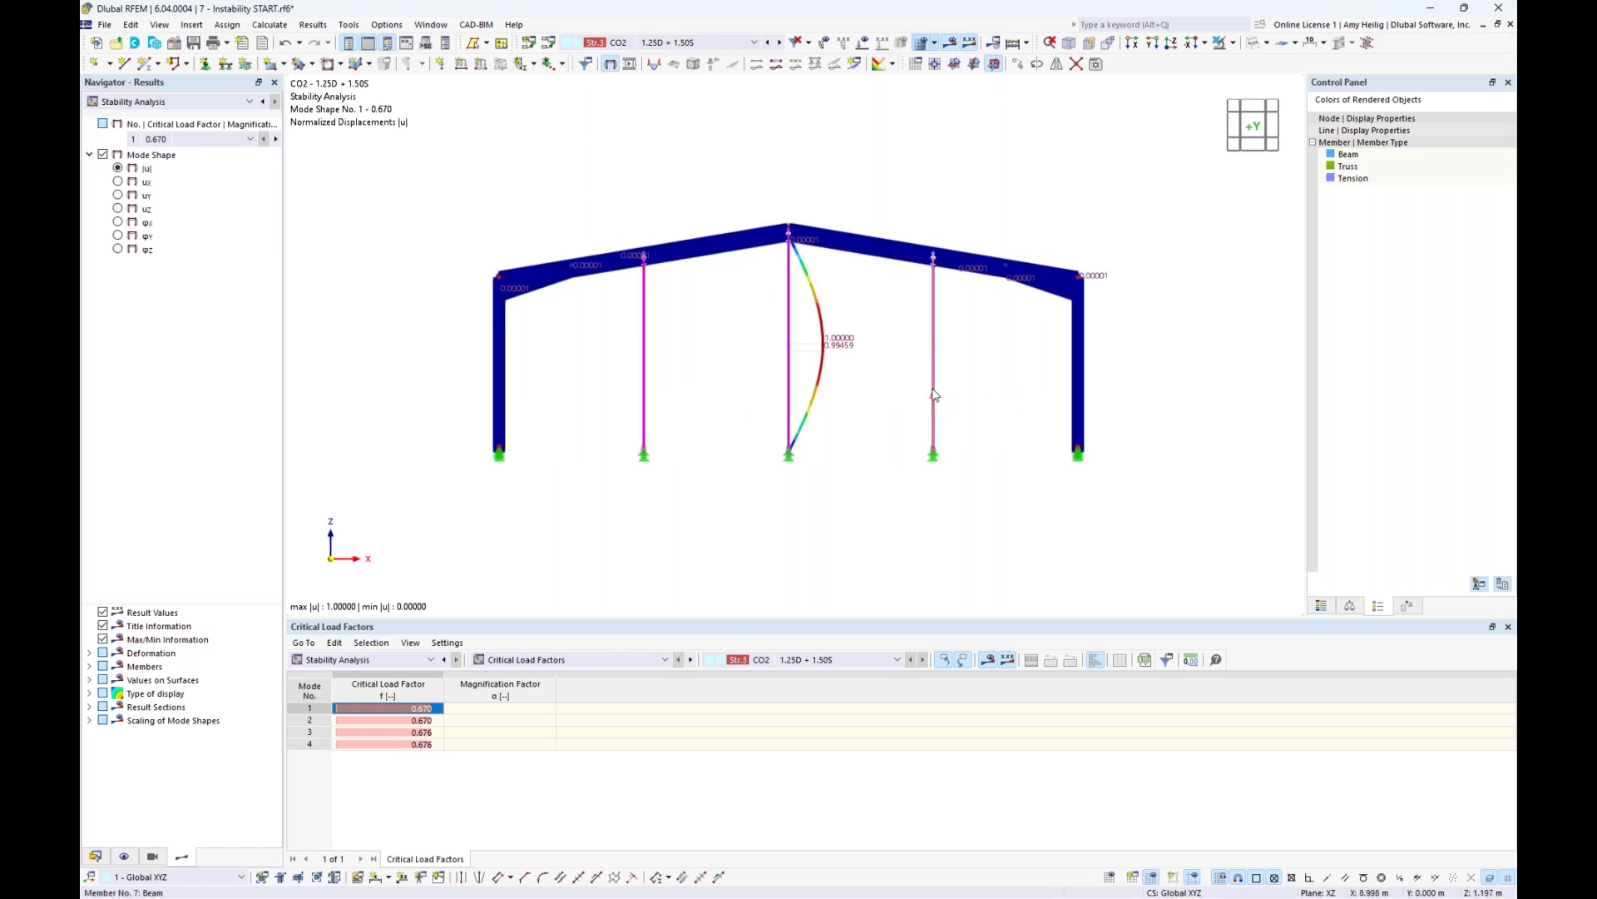
double_click(932, 391)
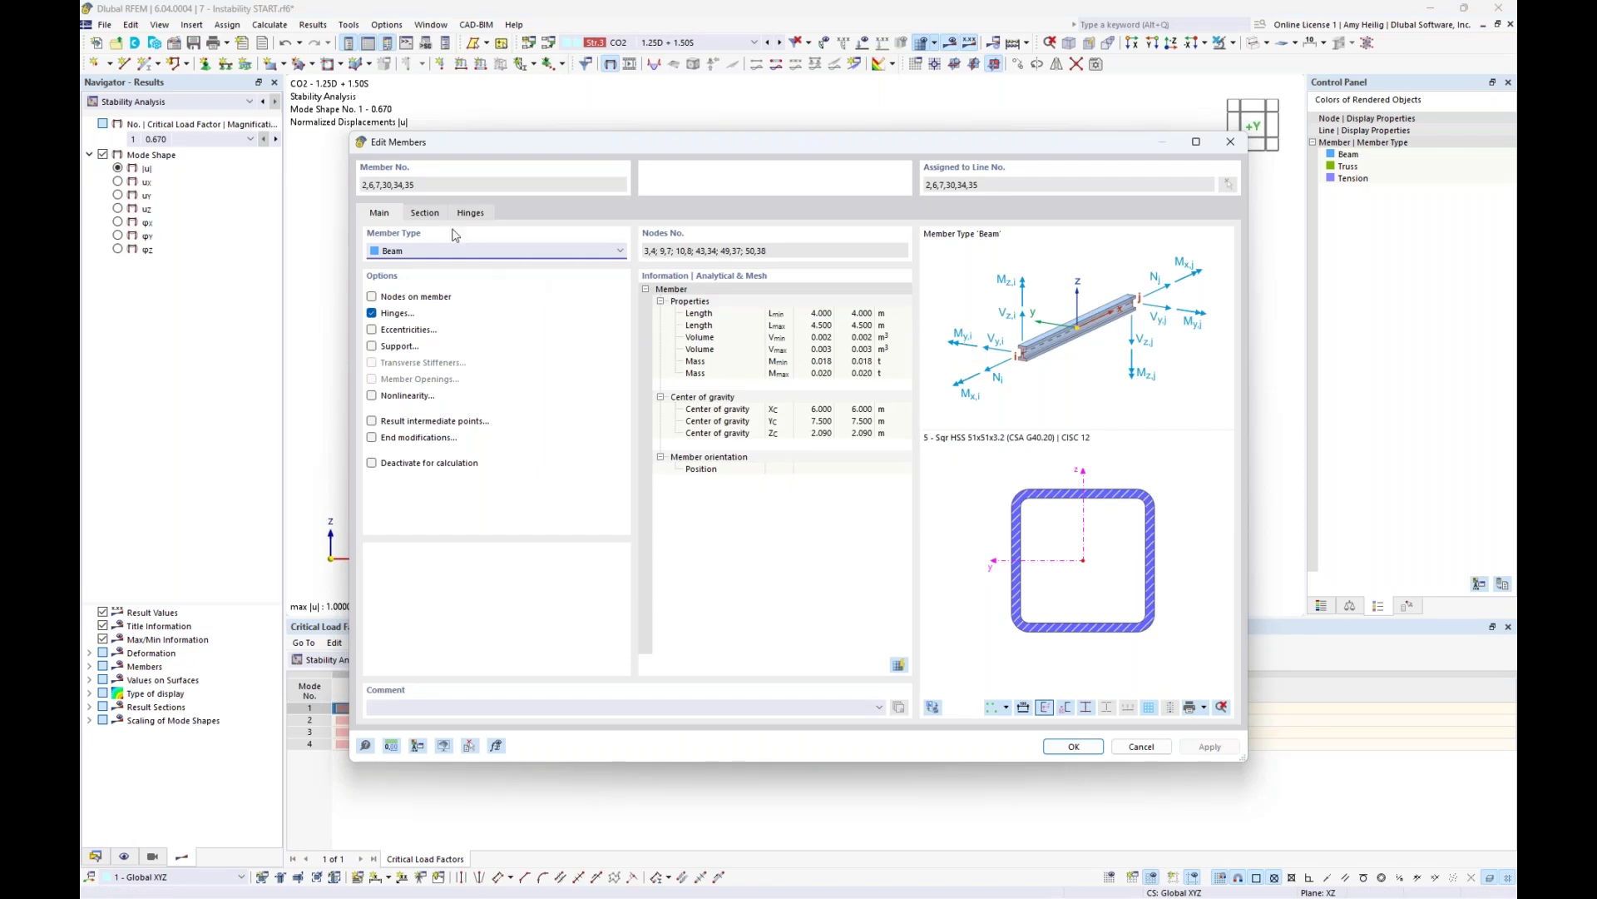
click(425, 214)
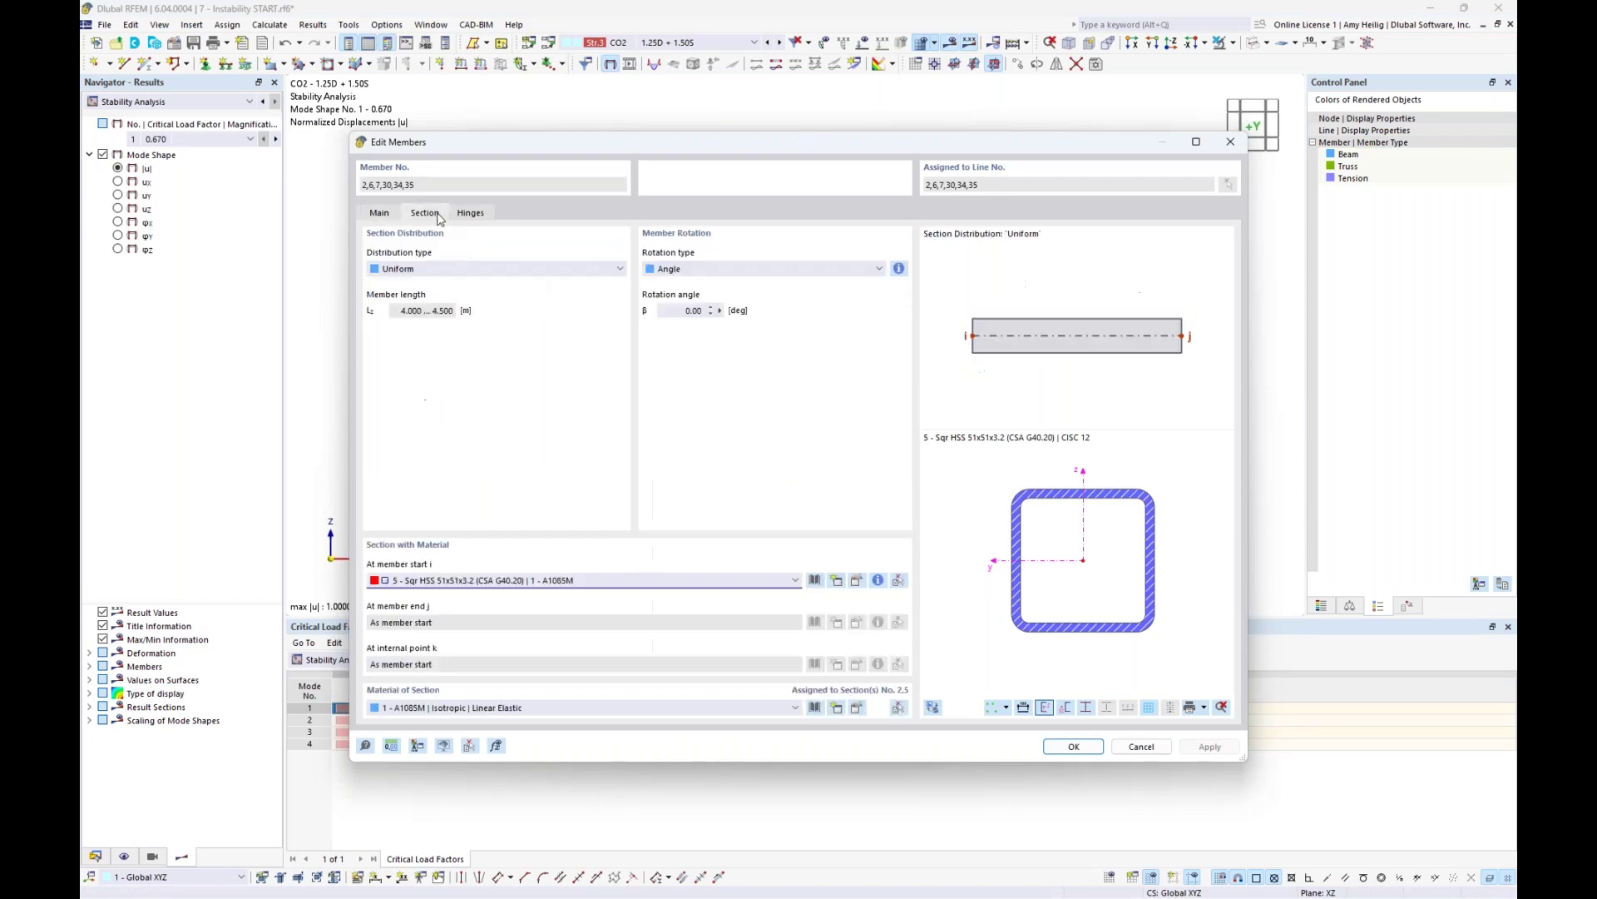
click(565, 584)
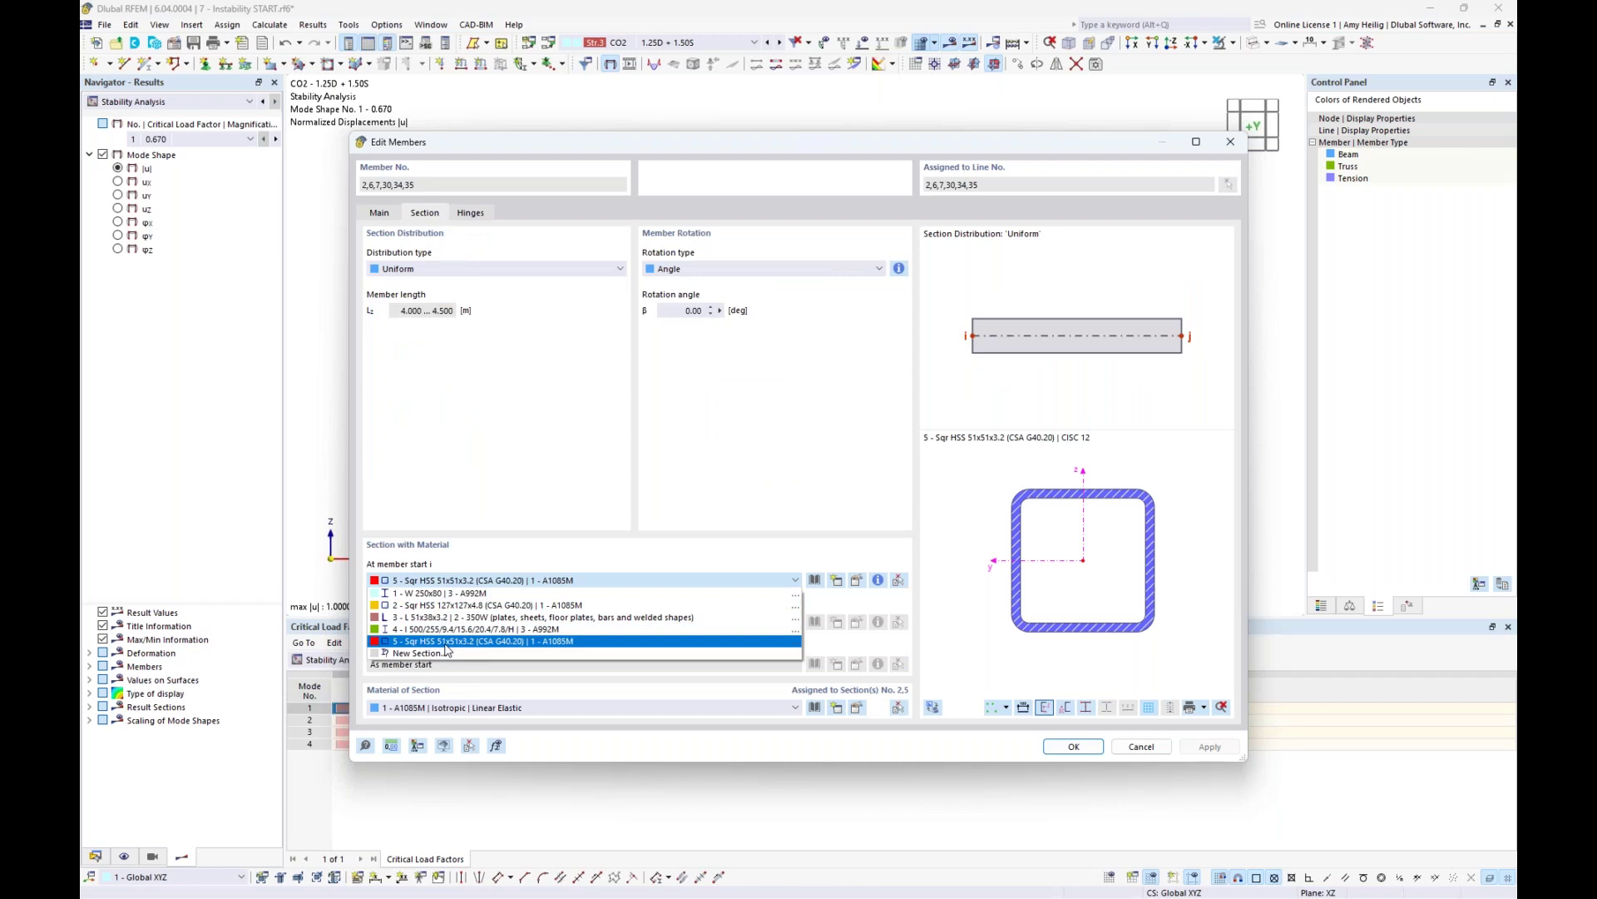
click(452, 606)
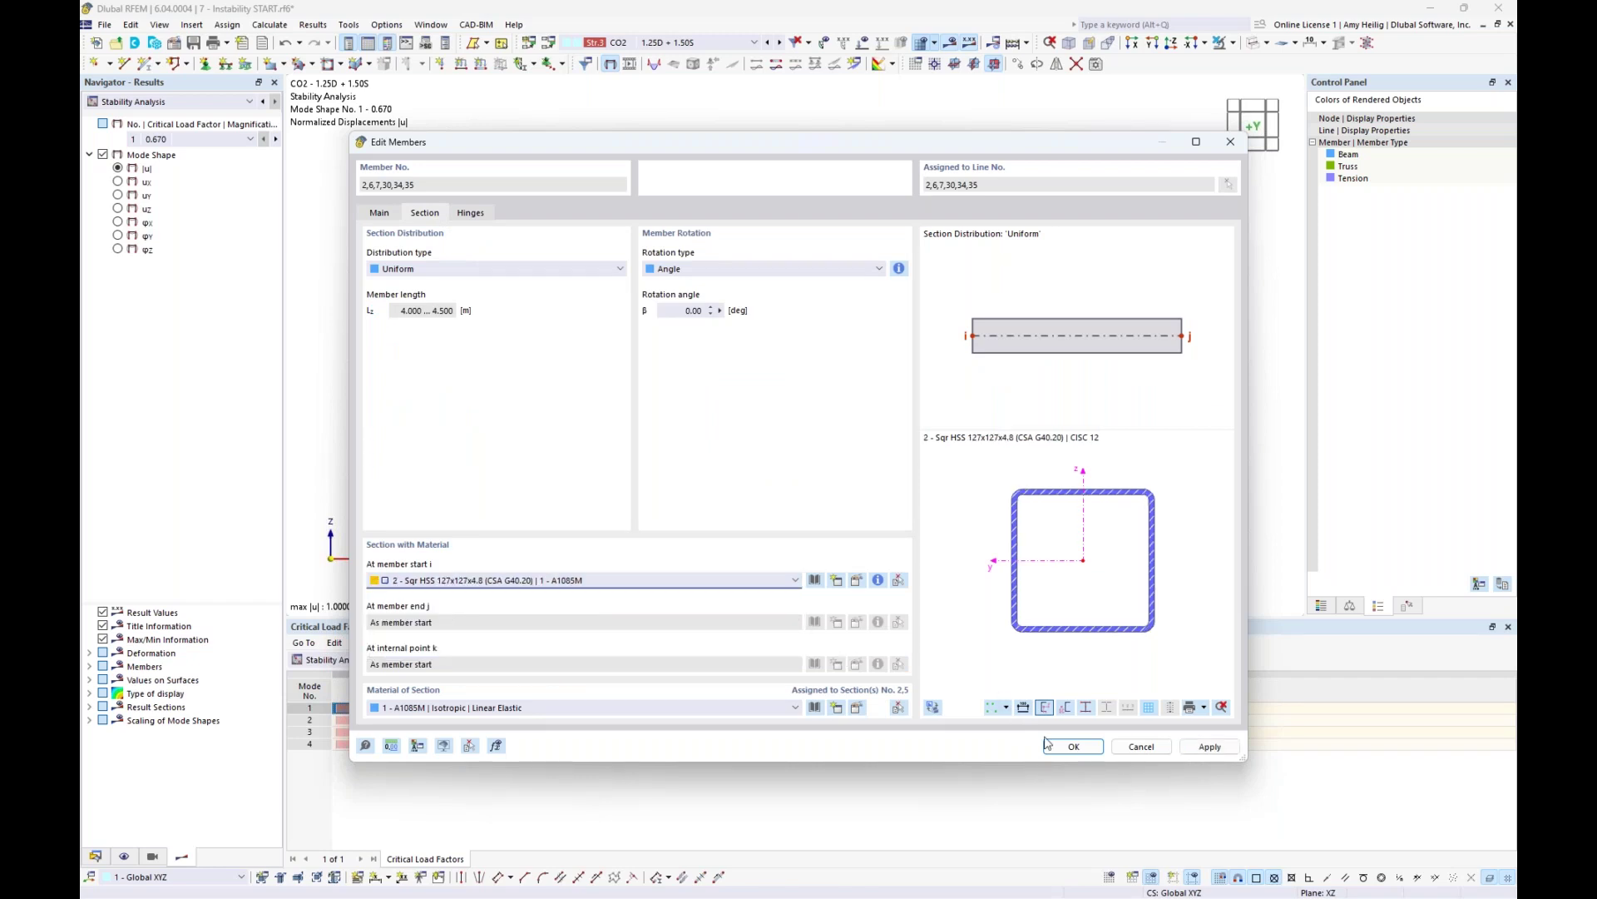
click(1074, 748)
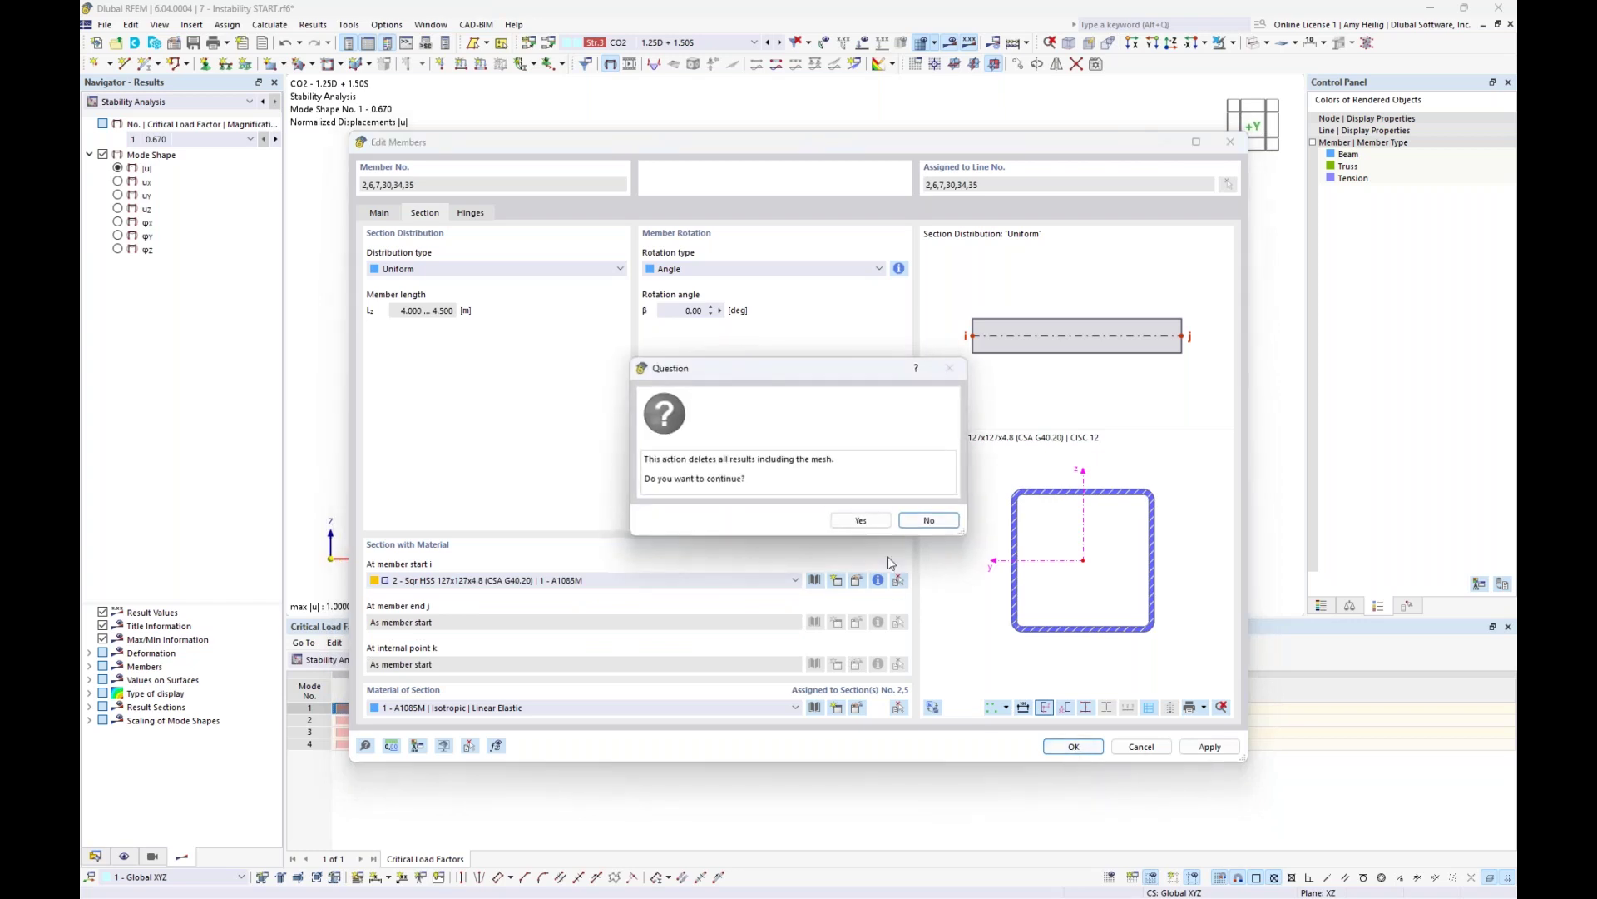
click(872, 522)
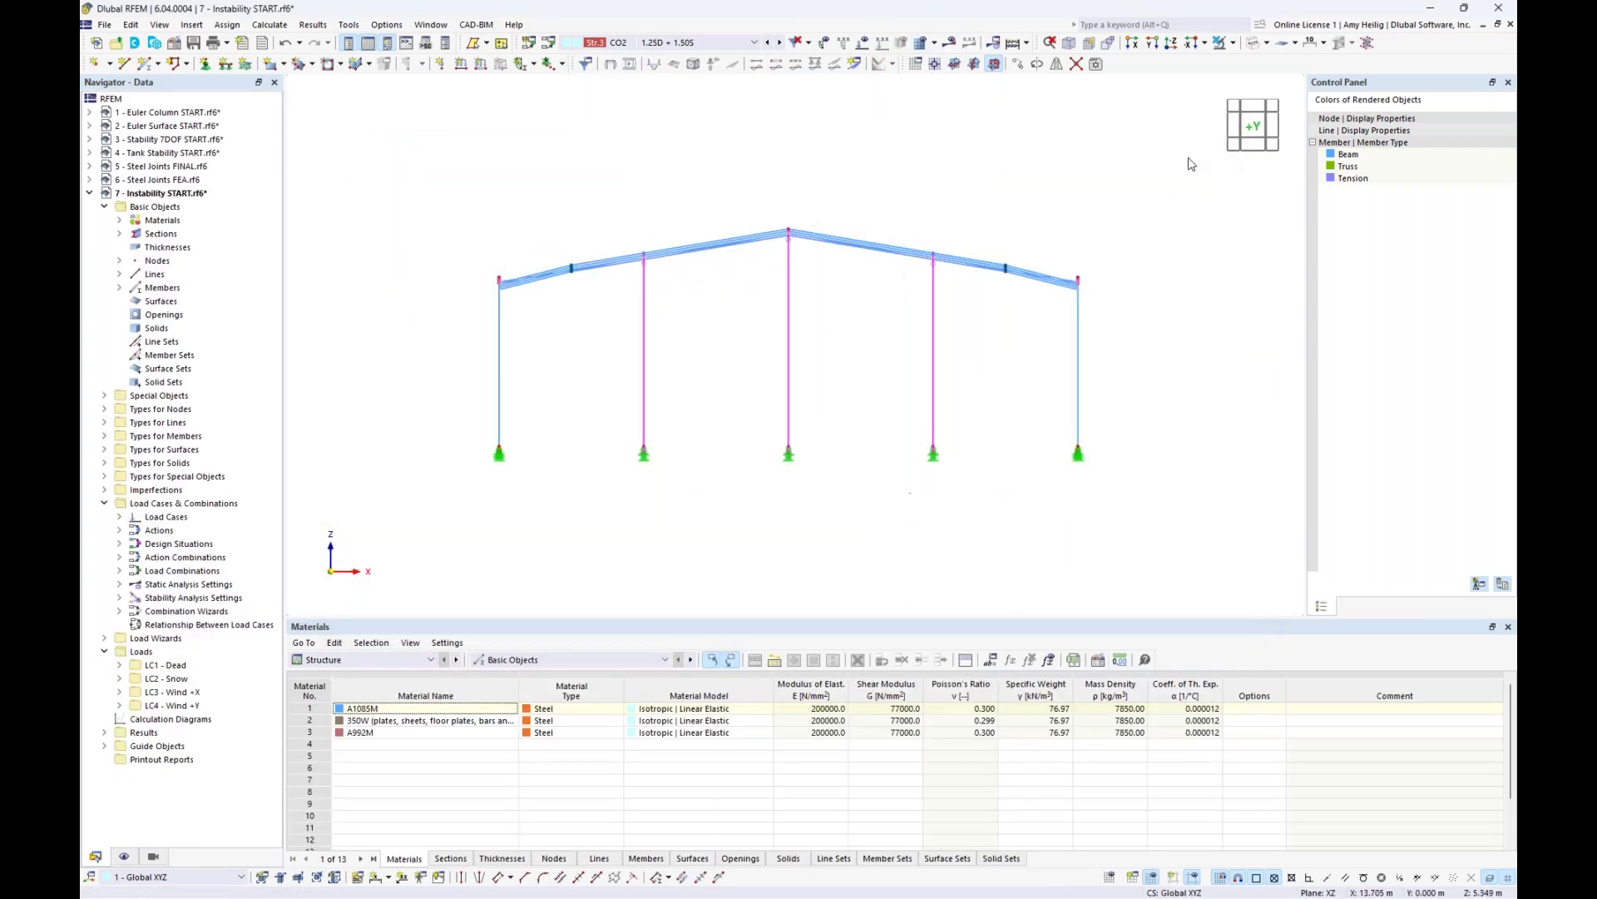
ctrl+middle_drag(1109, 242, 1106, 191)
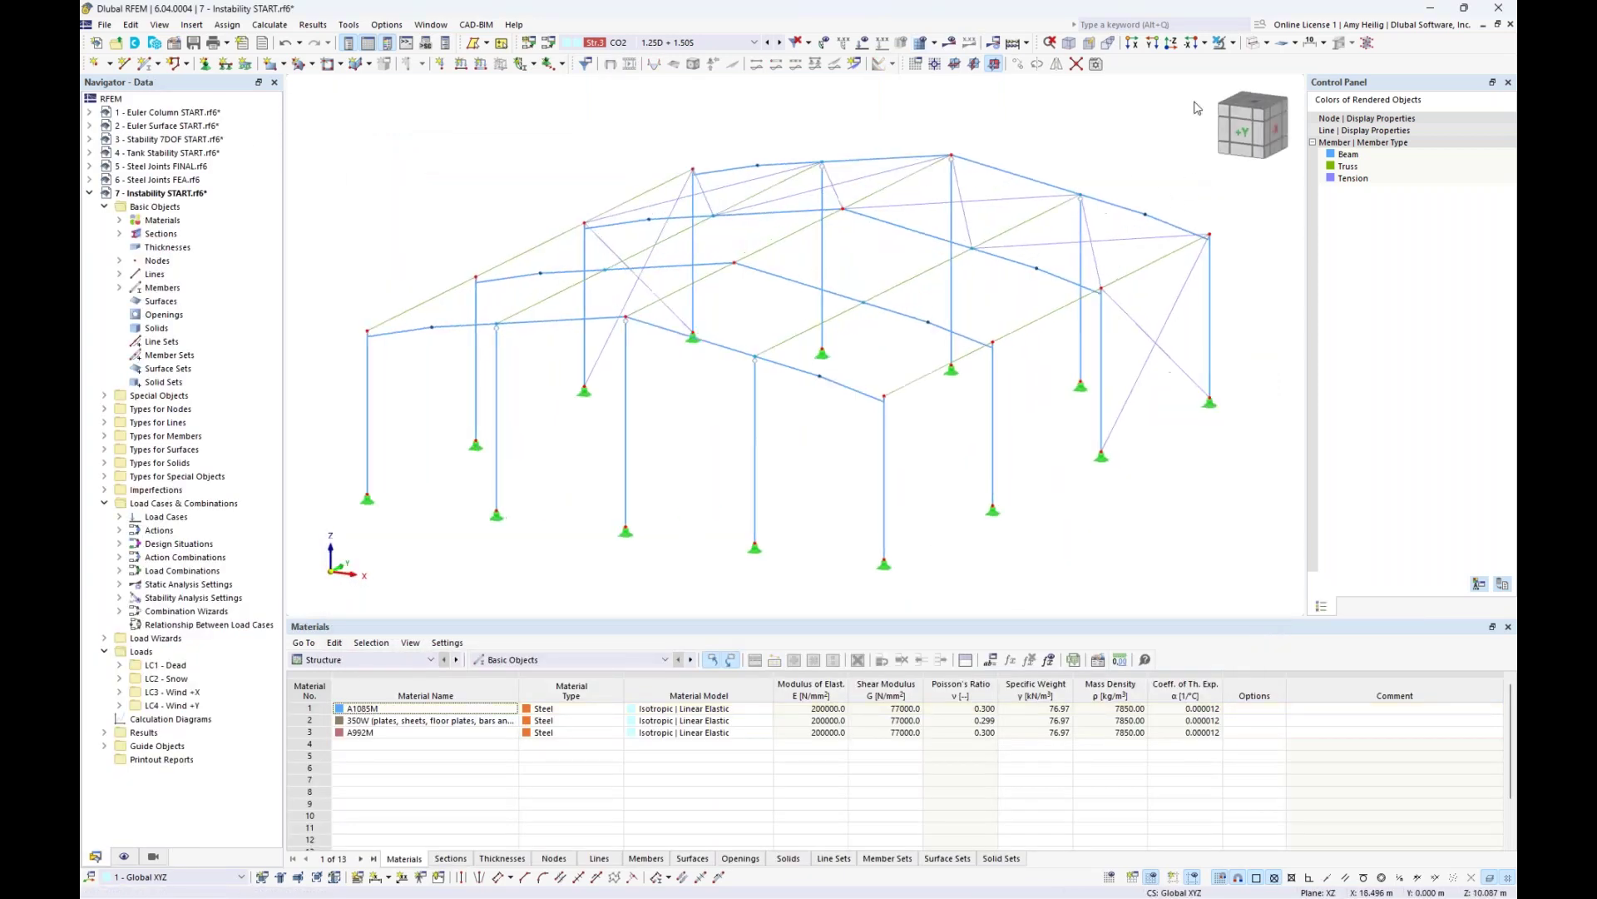
click(1254, 46)
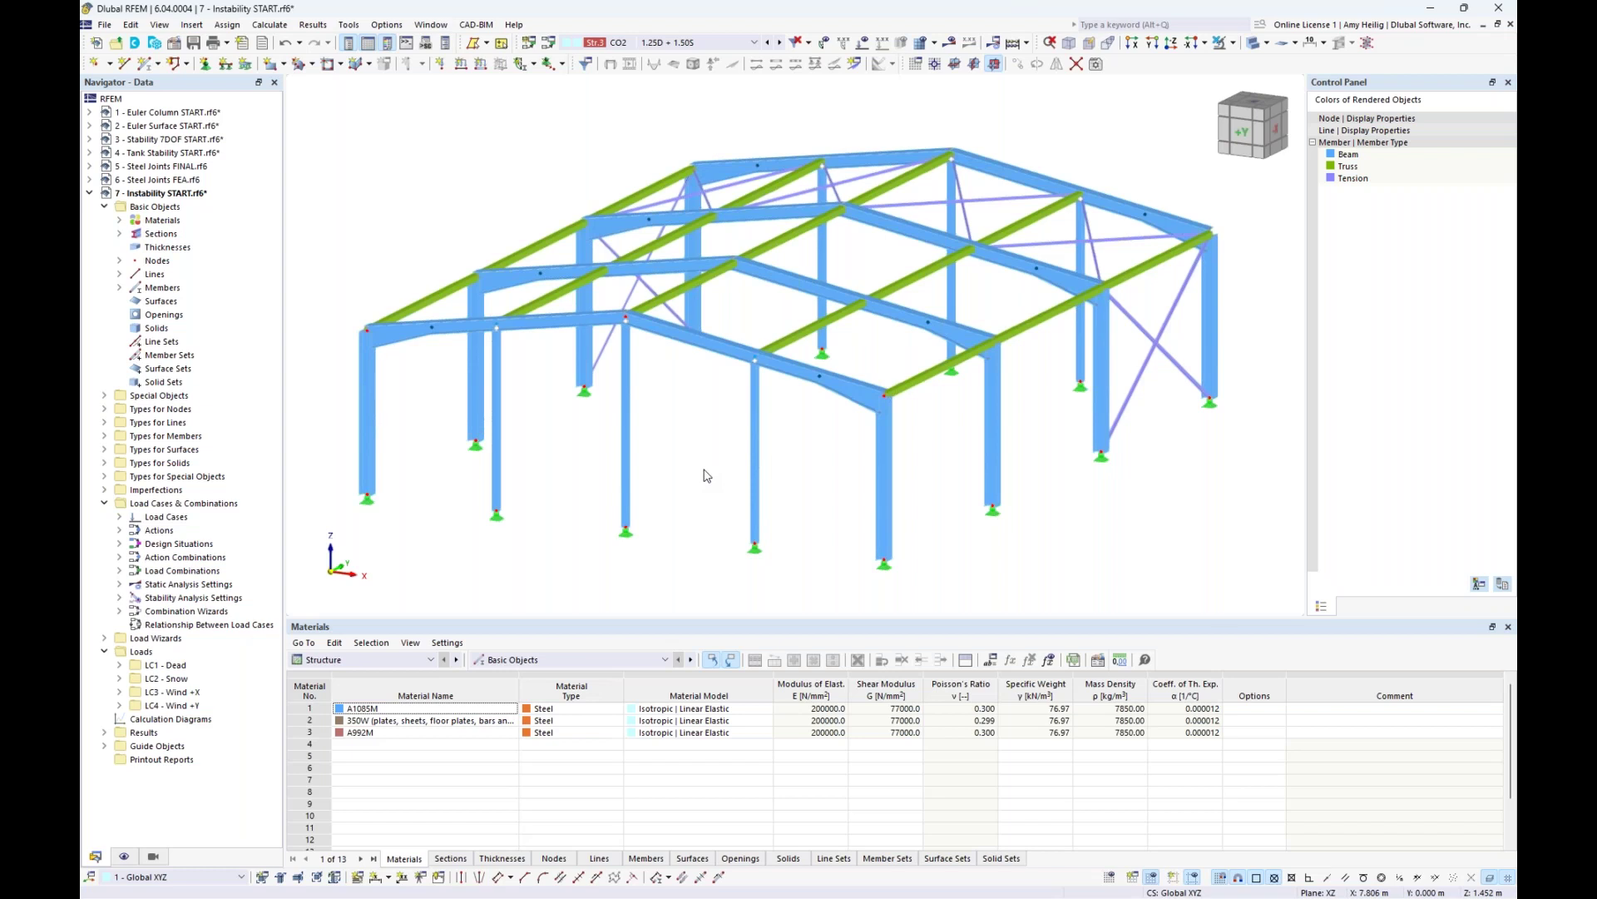
- Set the static analysis settings of CO2 to SA2 - Second-order (P-Δ) | Picard | 100 | 1 and calculate the combination
click(549, 43)
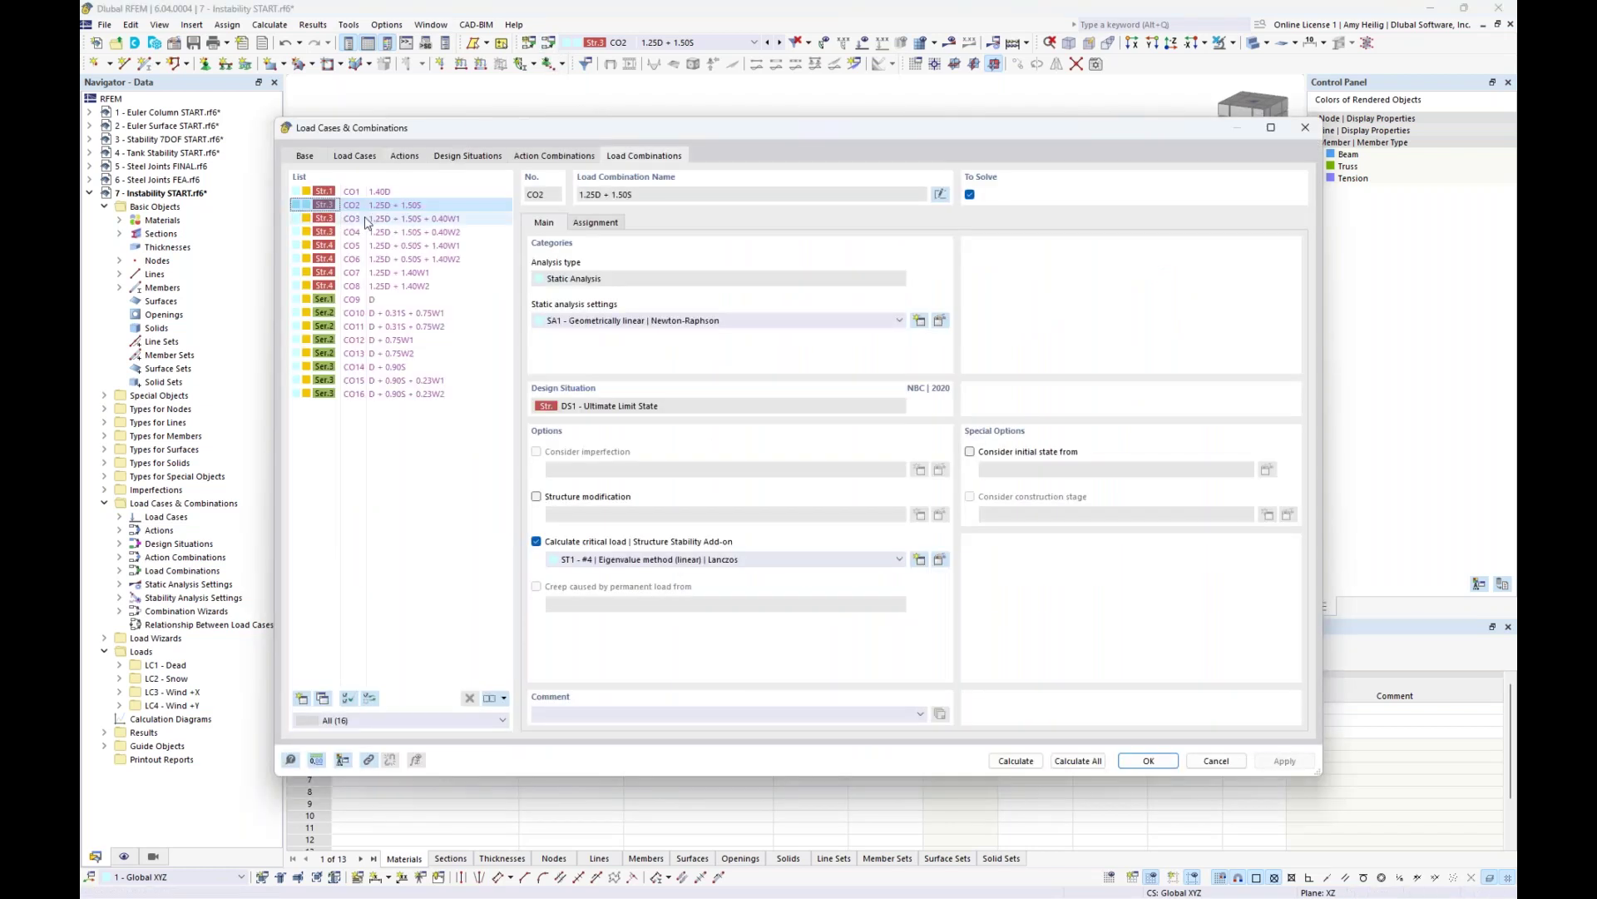
click(671, 325)
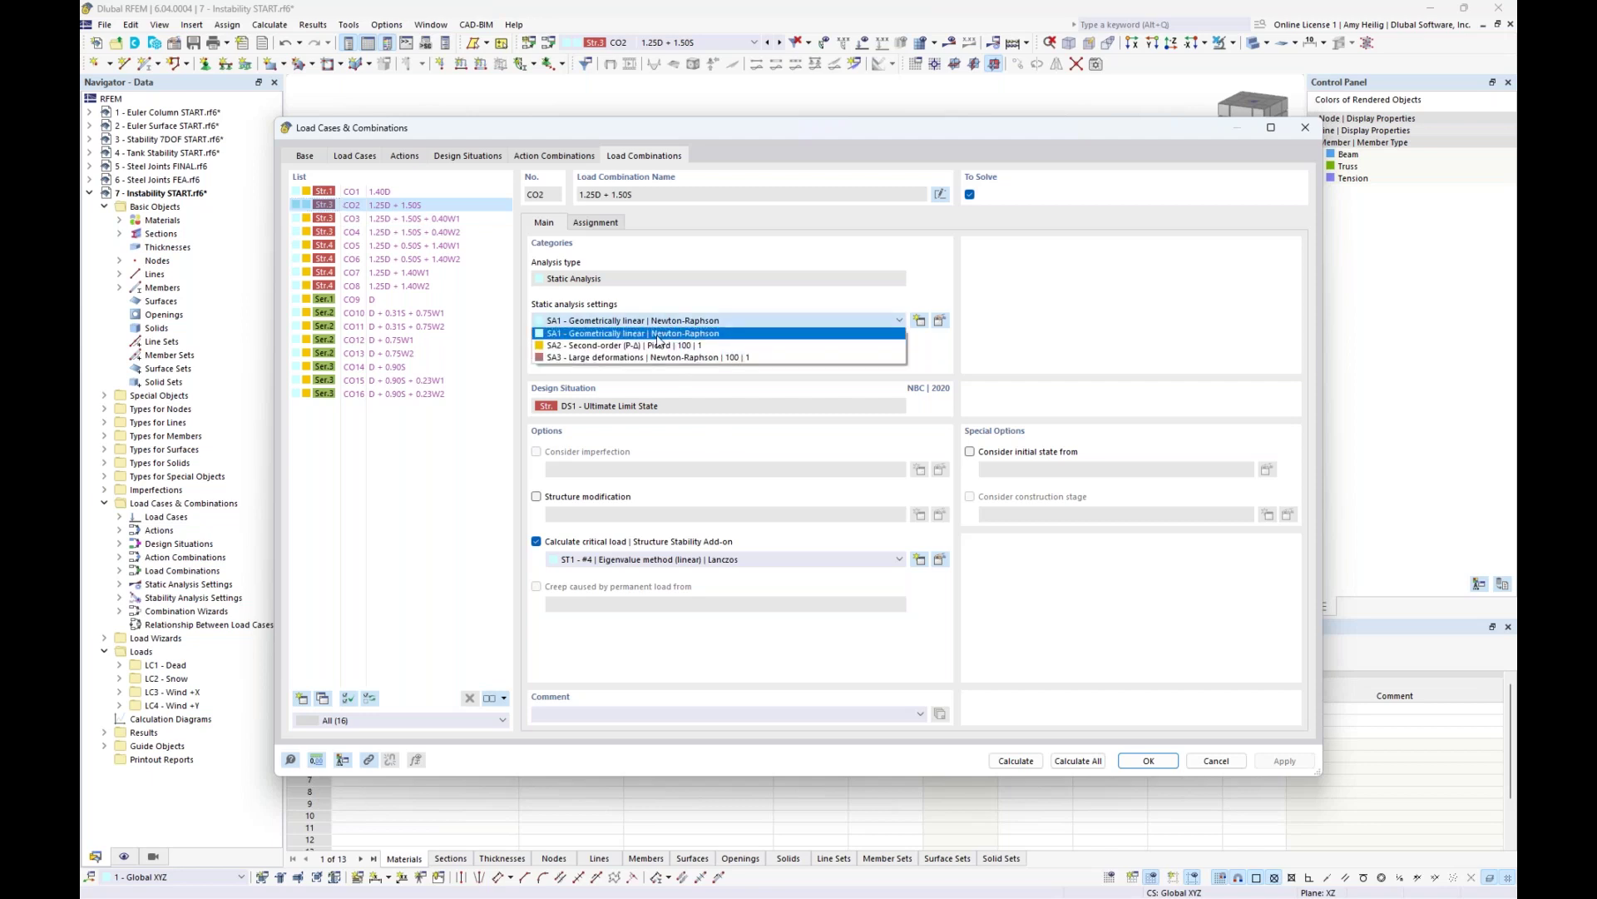
click(654, 342)
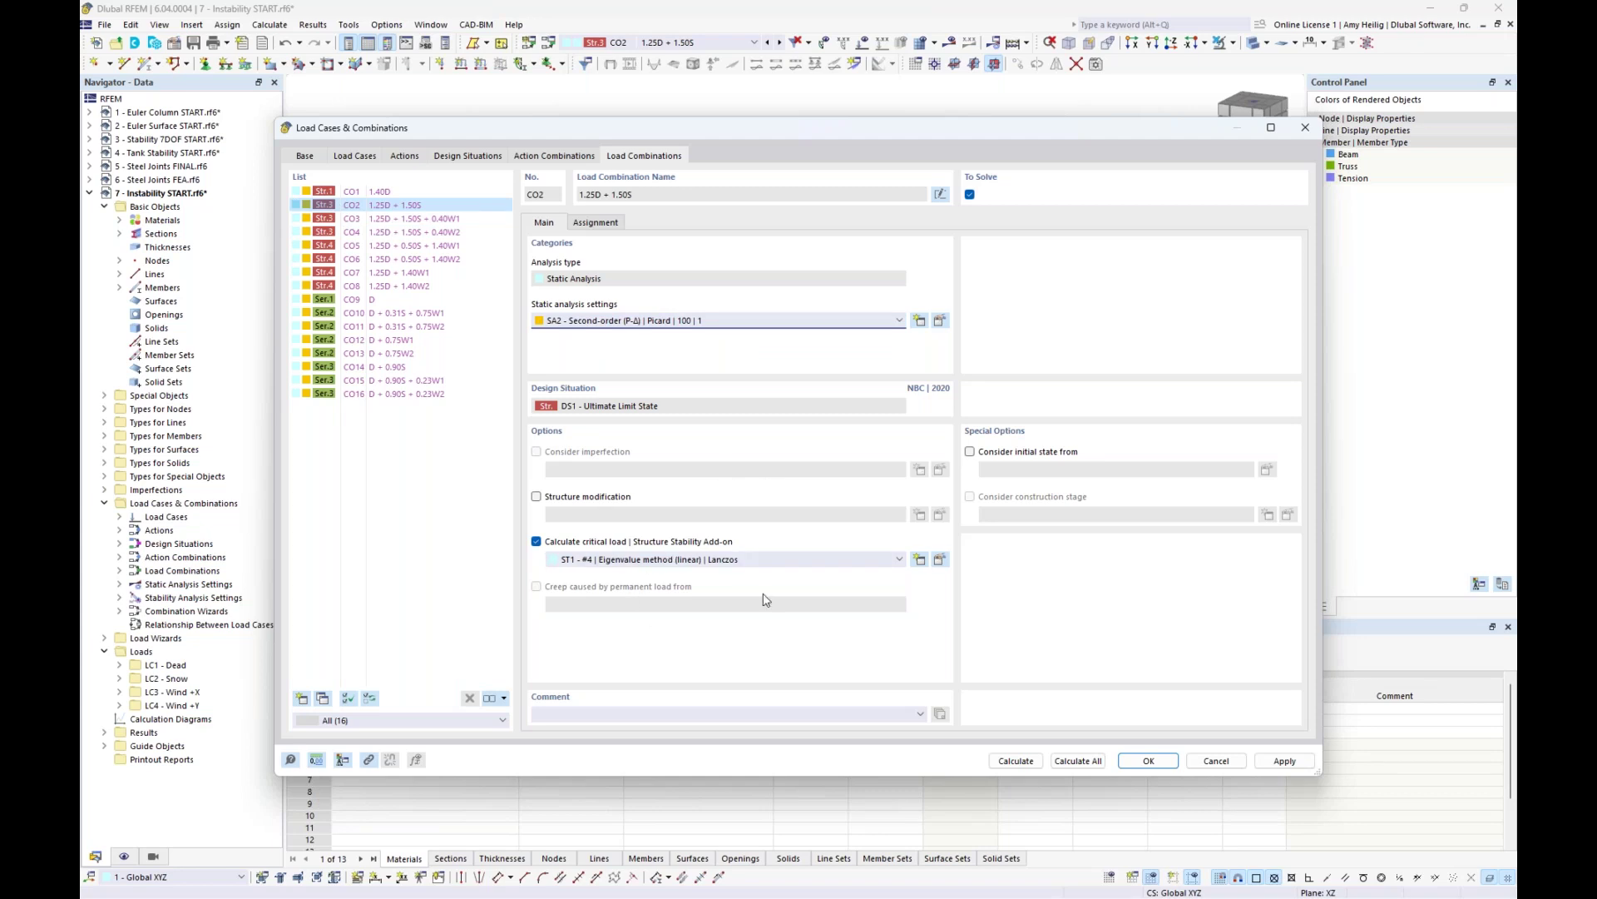
click(1015, 761)
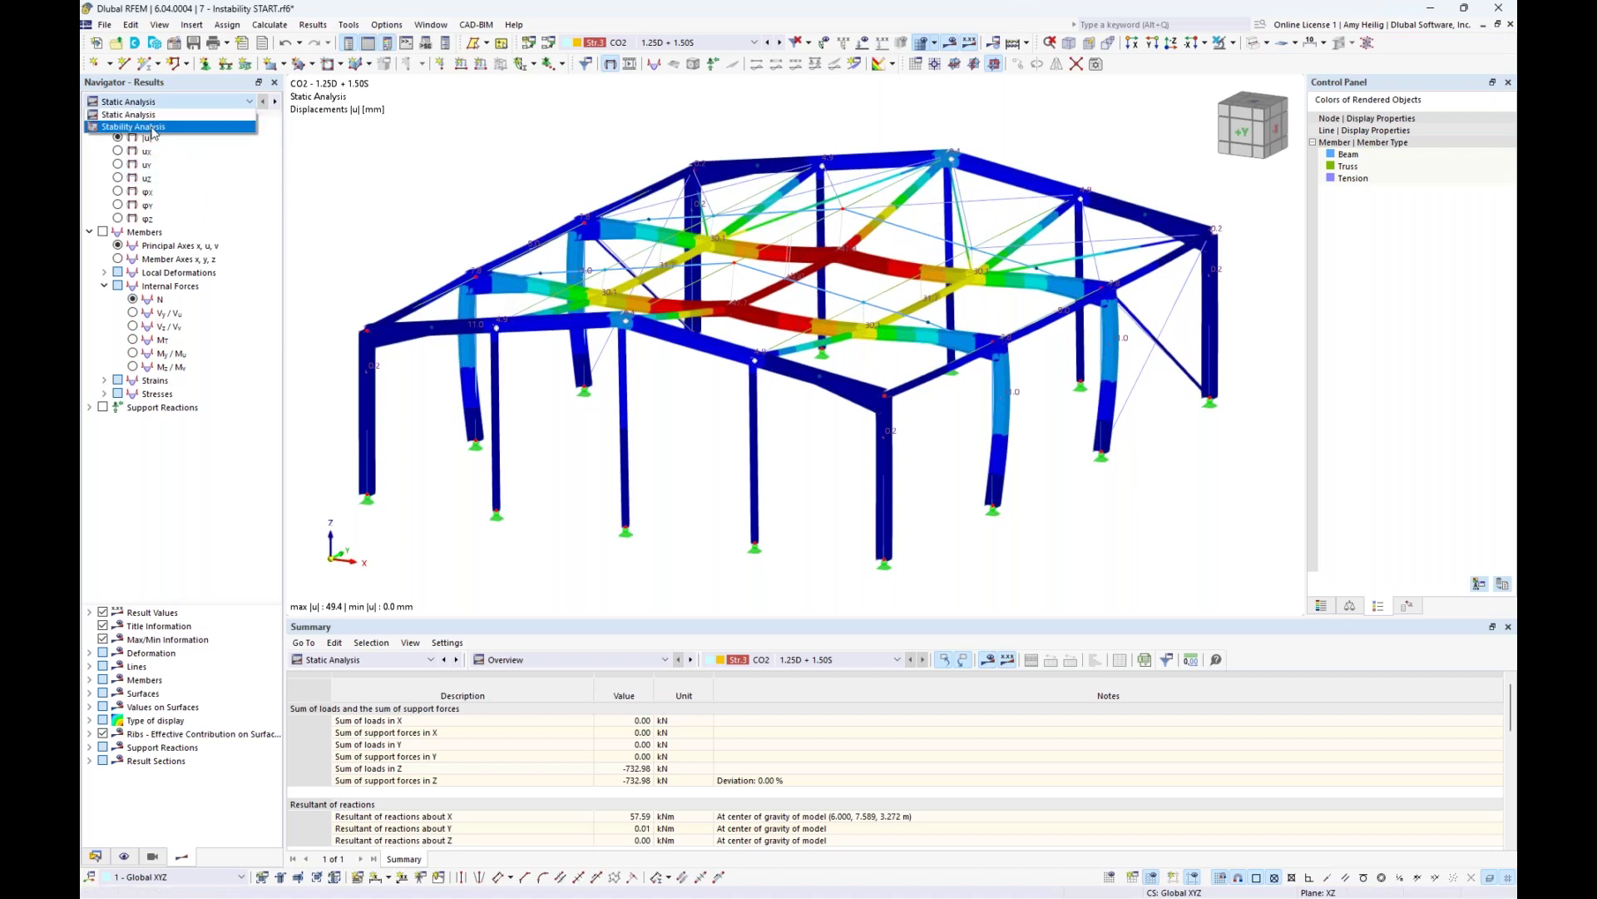
- Display the stability results of CO2, examine mode shape 1 on the gable column, and check a column base's nodal support
click(152, 127)
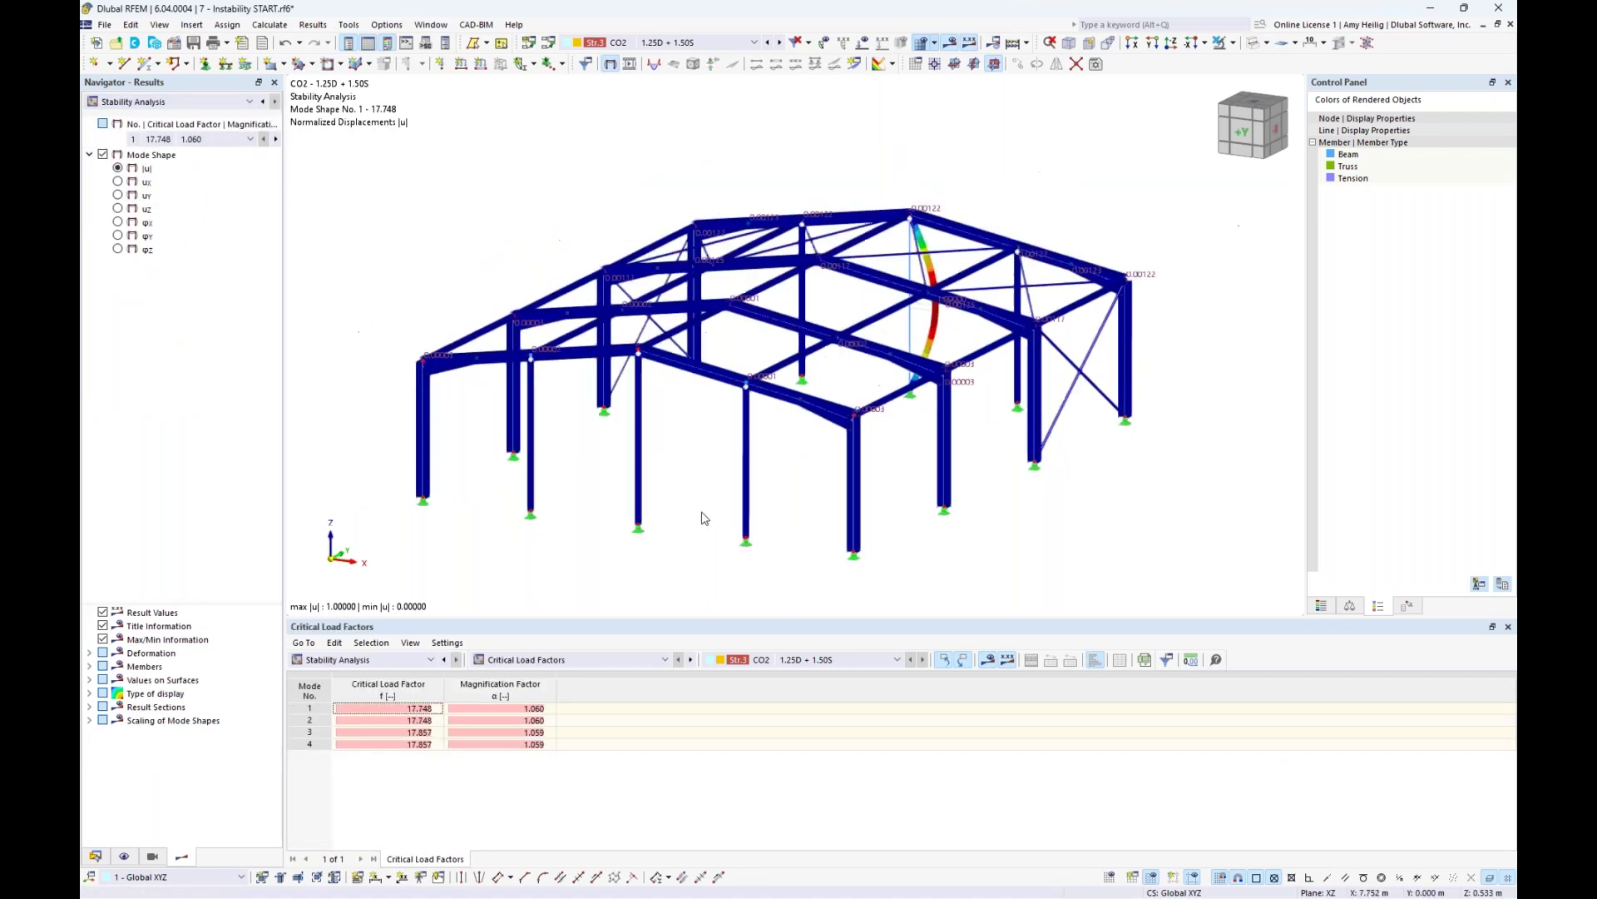
ctrl+middle_drag(1090, 475, 740, 484)
middle_drag(841, 487, 828, 462)
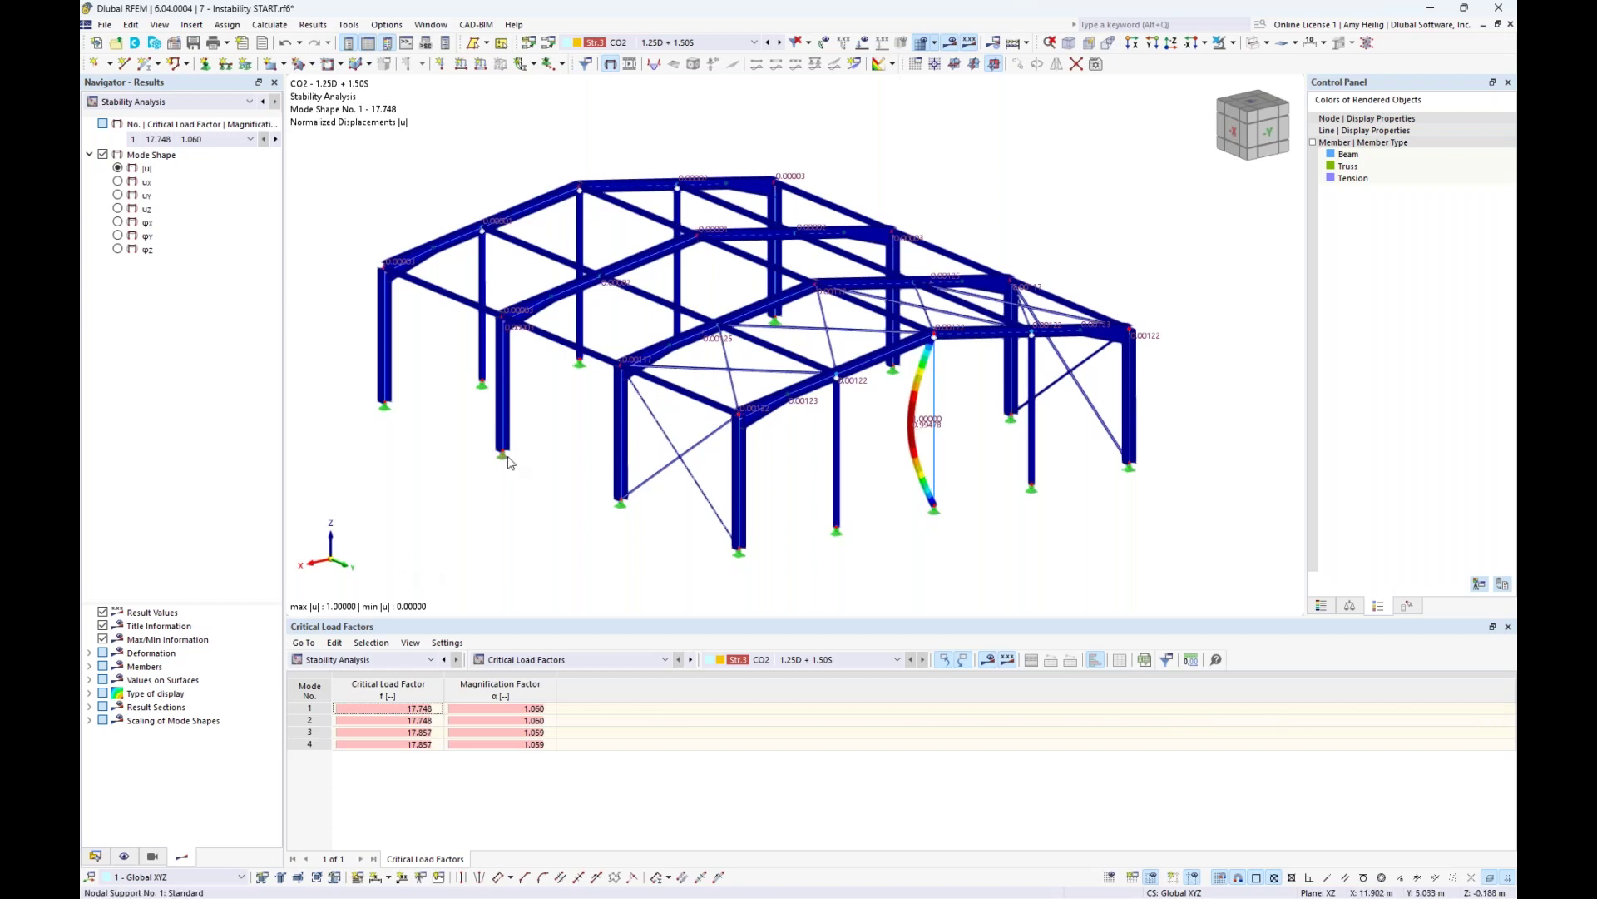
mouse_move(510, 462)
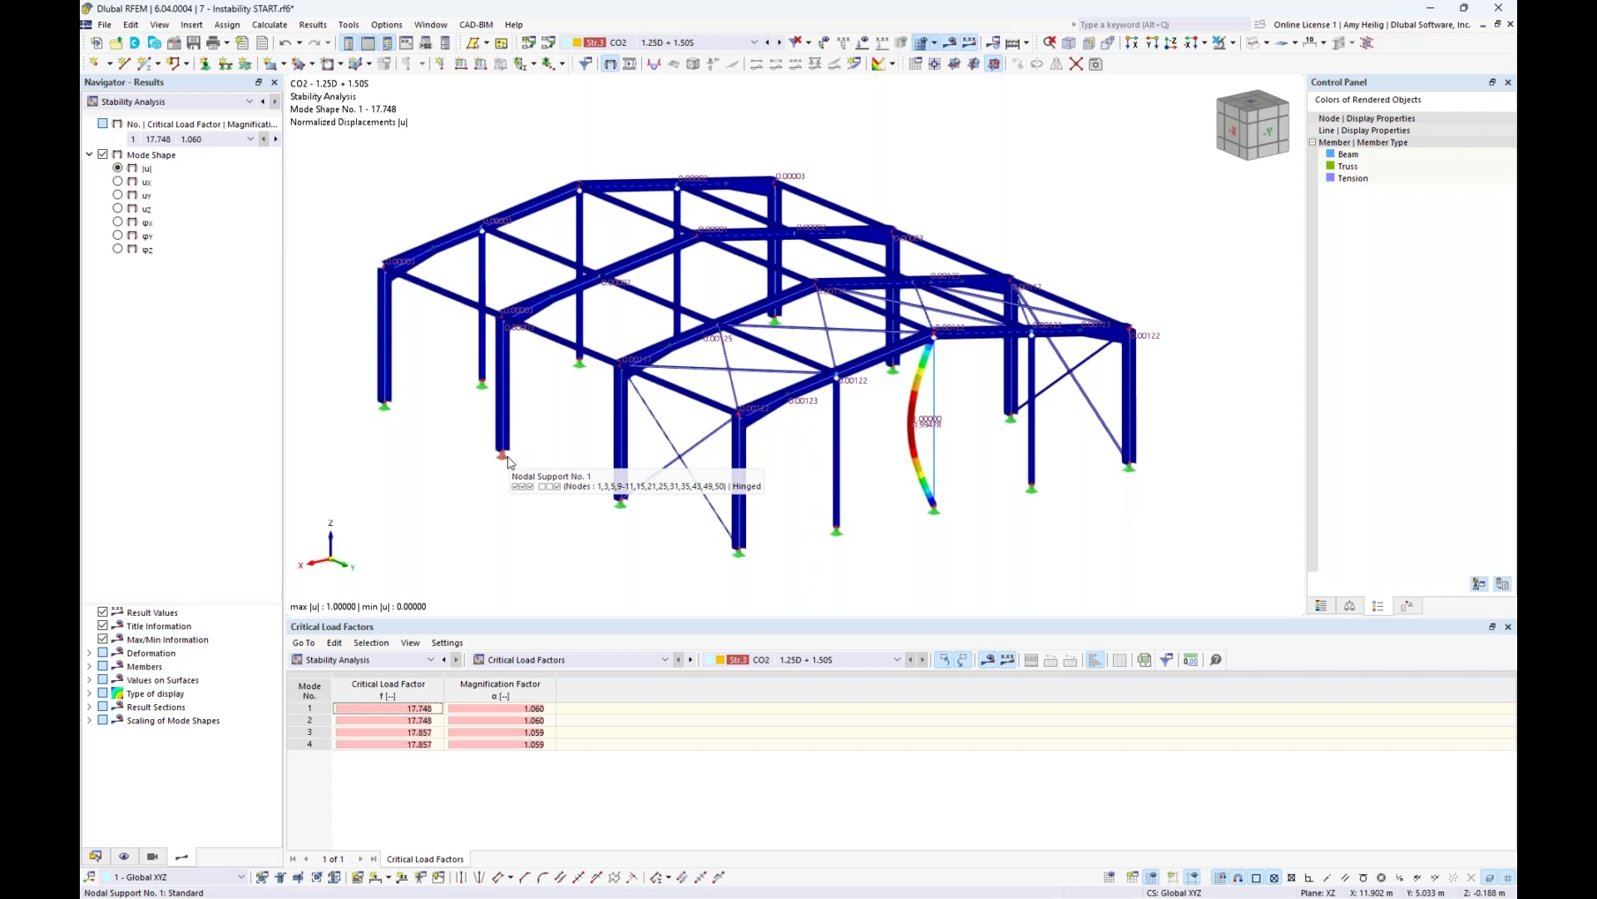
- Switch to the PowerPoint slide show on the Dlubal Software Information slide
key(super+Tab)
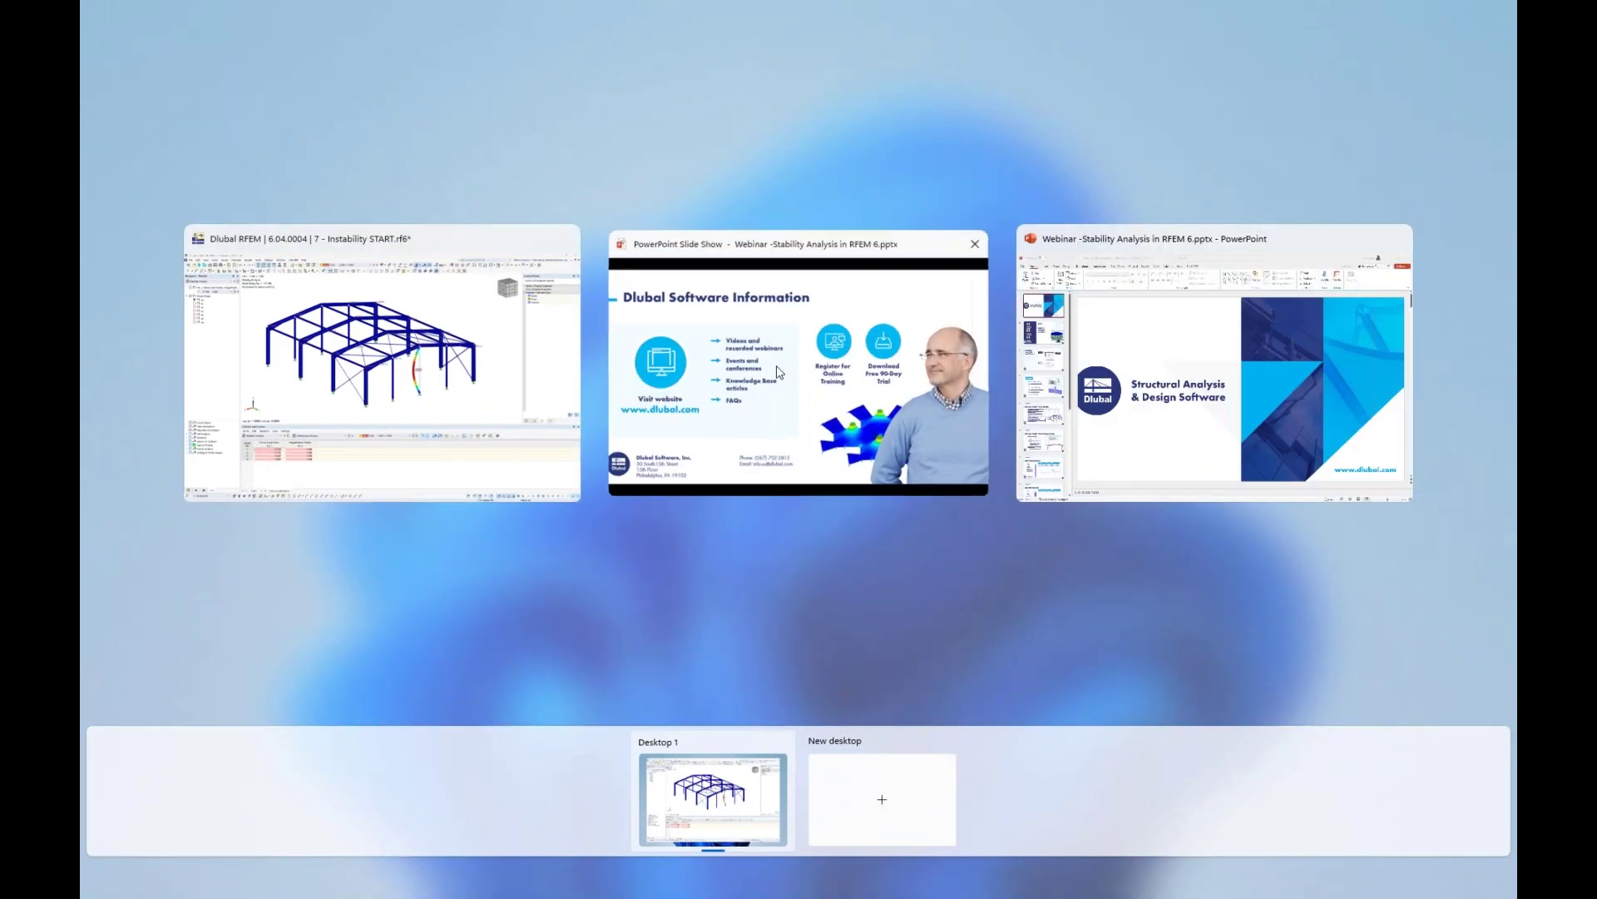
click(780, 373)
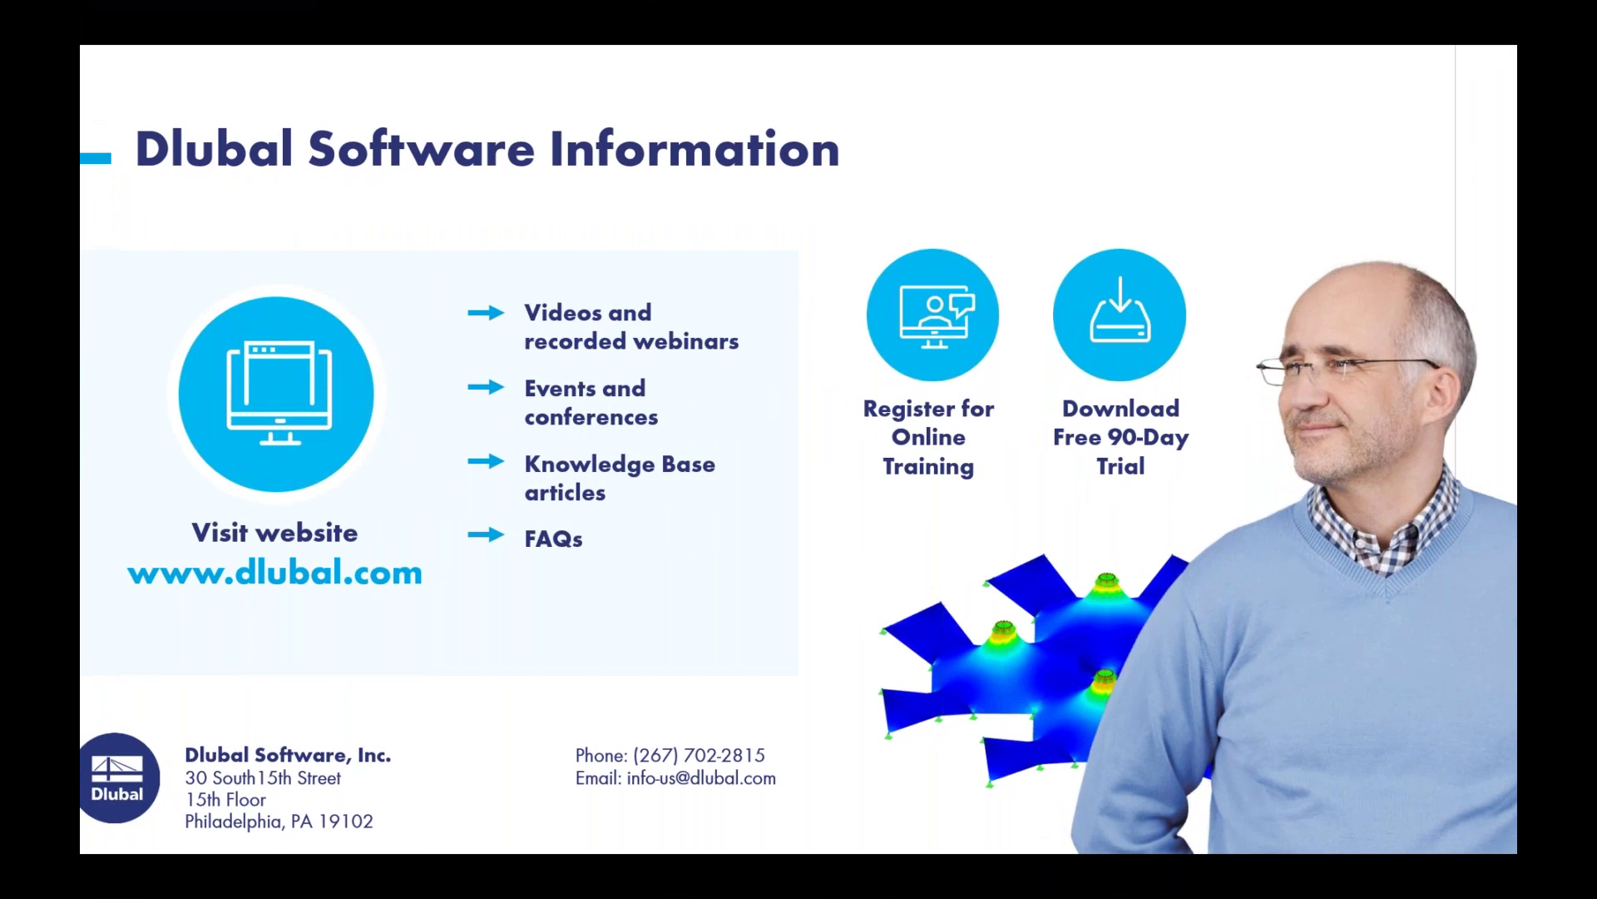